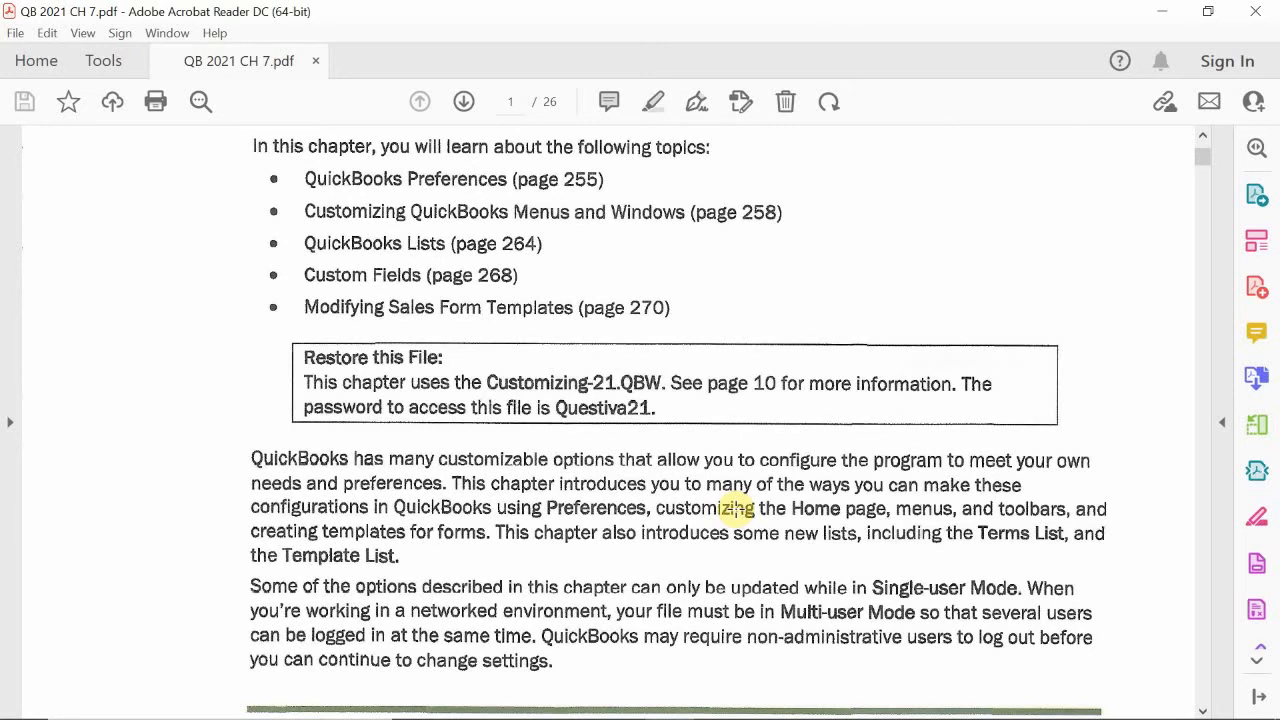
# - Switch to QuickBooks and start restoring an existing company from a portable file
pyautogui.scroll(1, 736, 508)
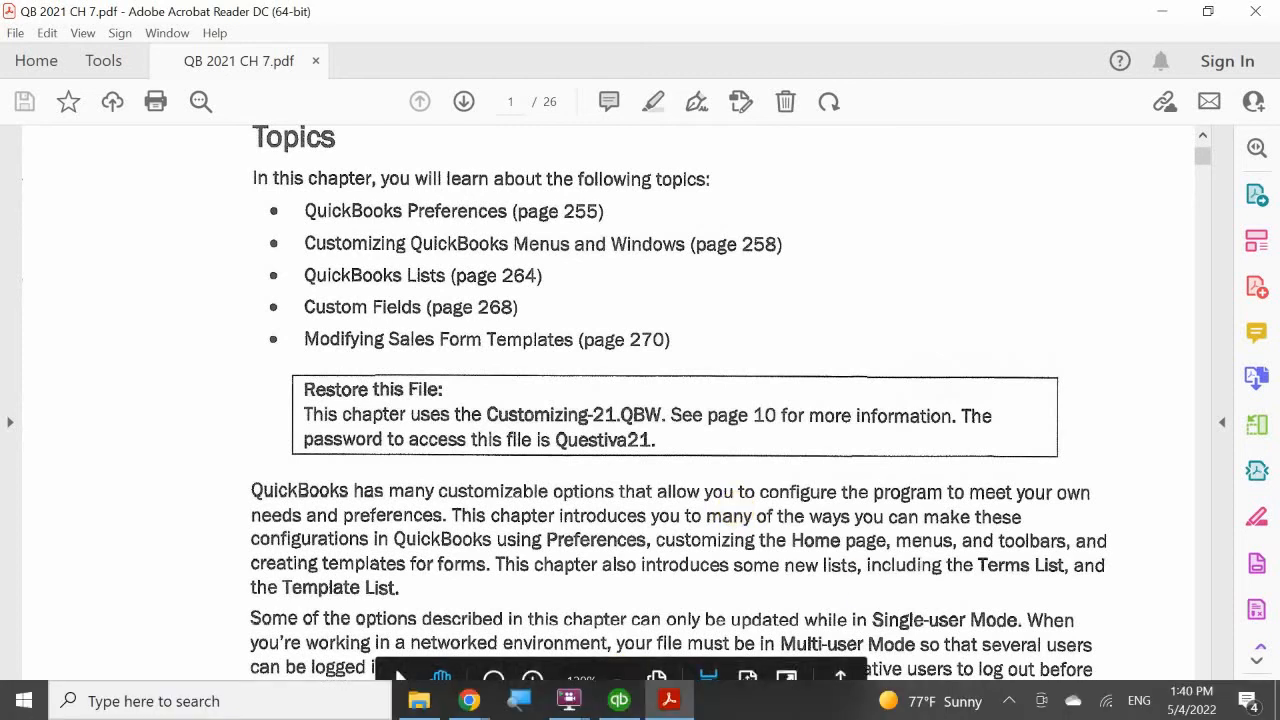
pyautogui.click(616, 705)
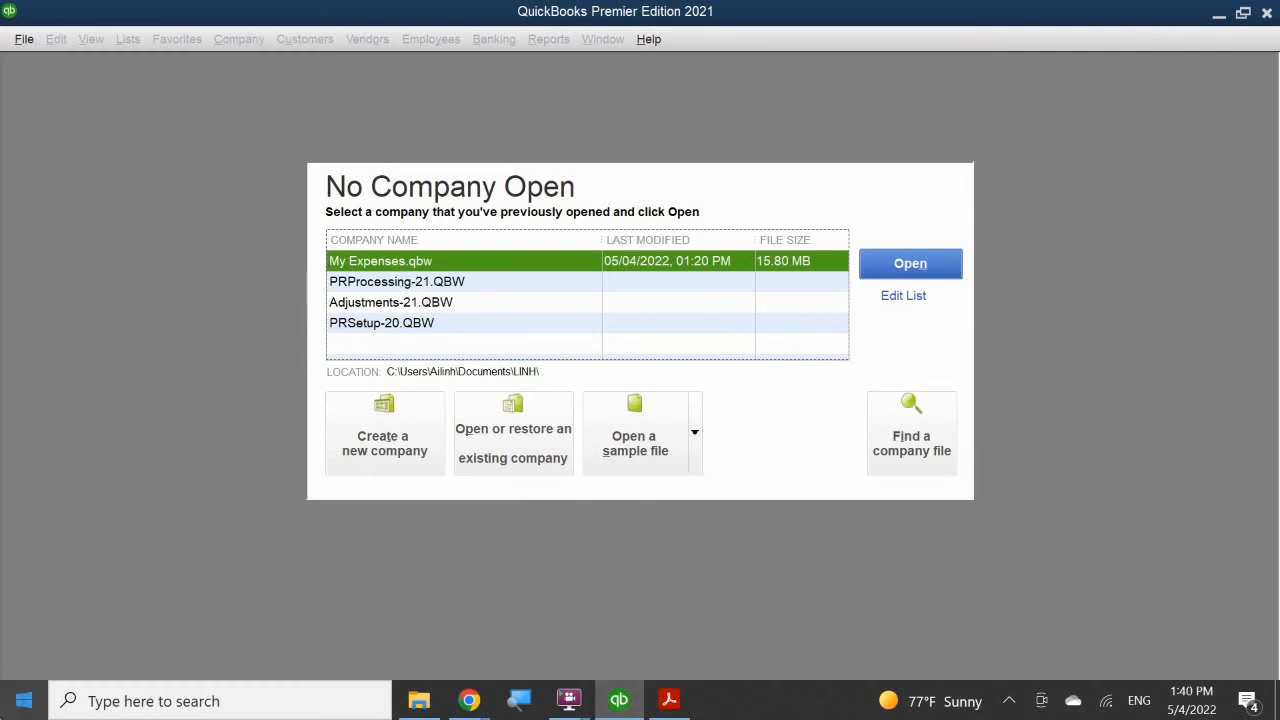
pyautogui.click(520, 418)
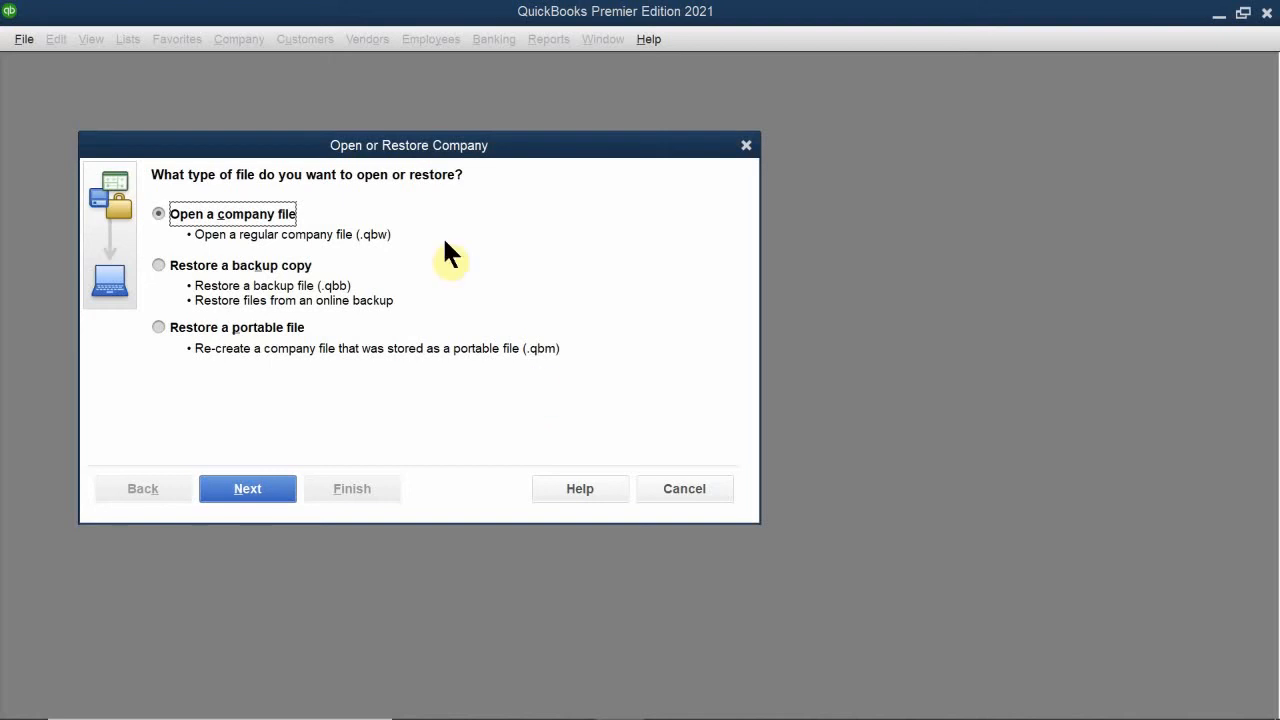
pyautogui.click(230, 328)
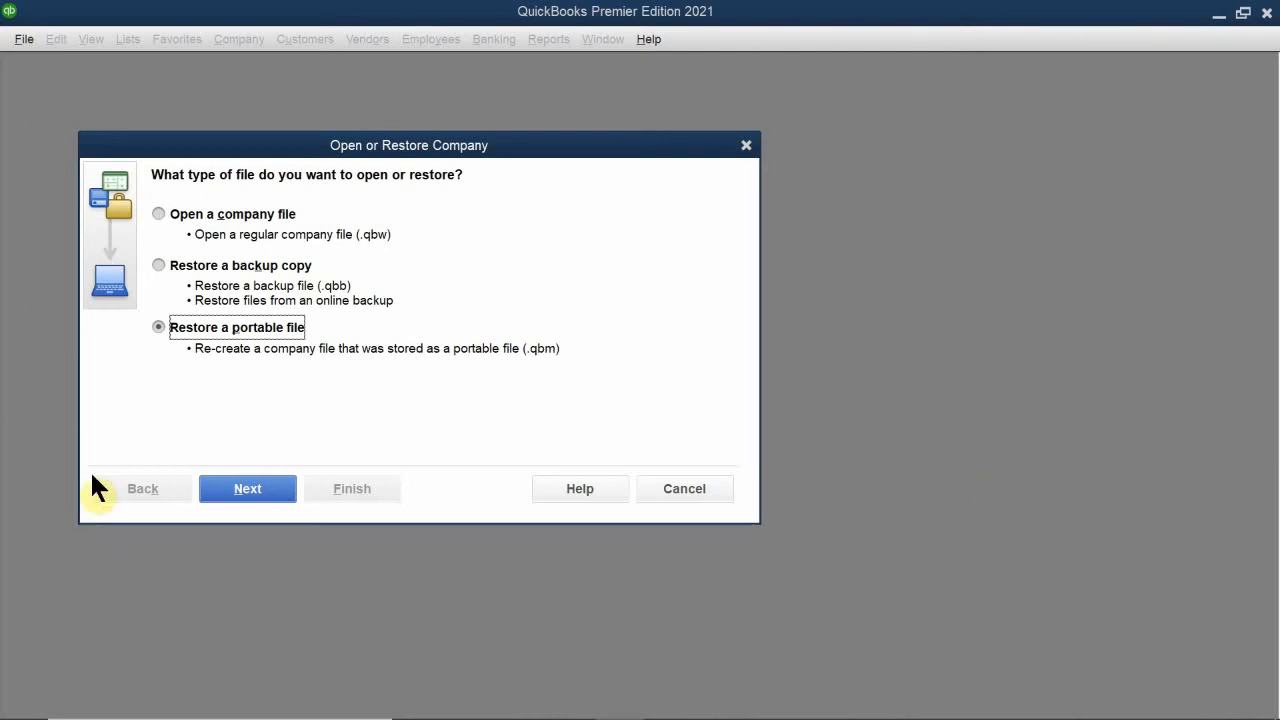
pyautogui.click(247, 493)
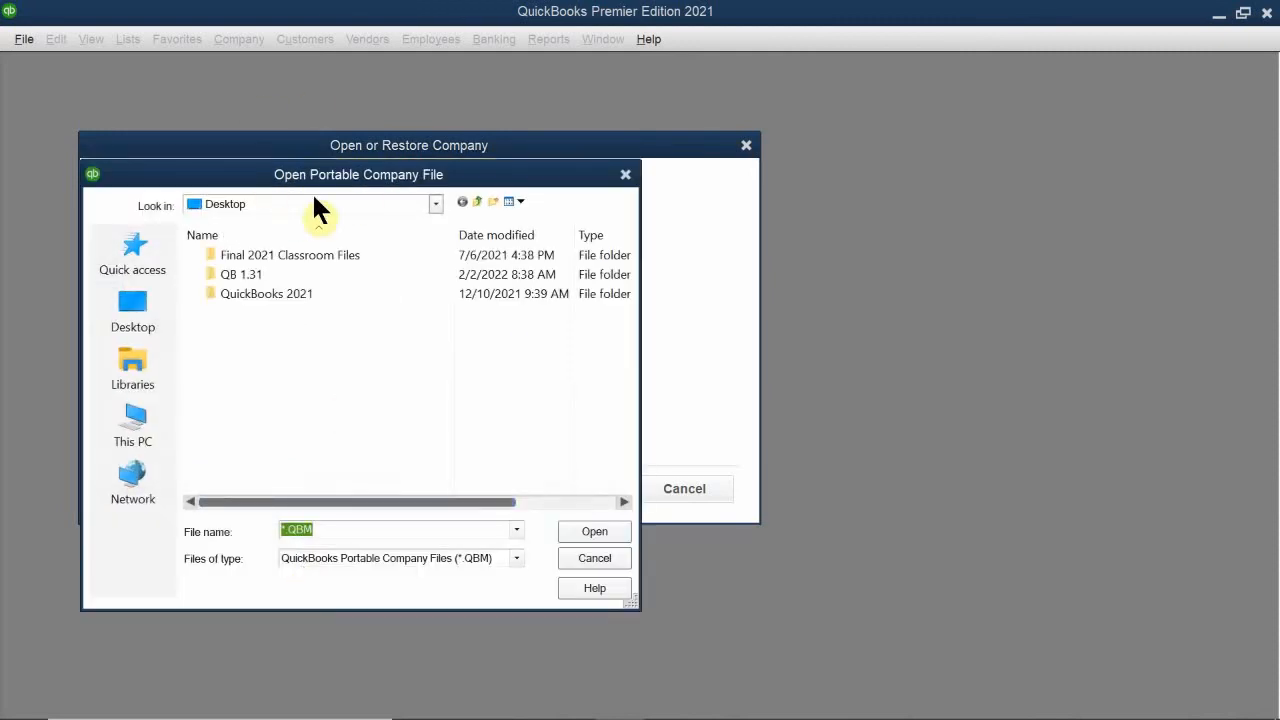
# - Open the portable file Customizing-21 from Documents > LV PITA > Accounting > Quickbooks Class > Quickbooks Portable Files > Final 2021 Classroom Files
pyautogui.moveTo(306, 176); pyautogui.dragTo(529, 193)
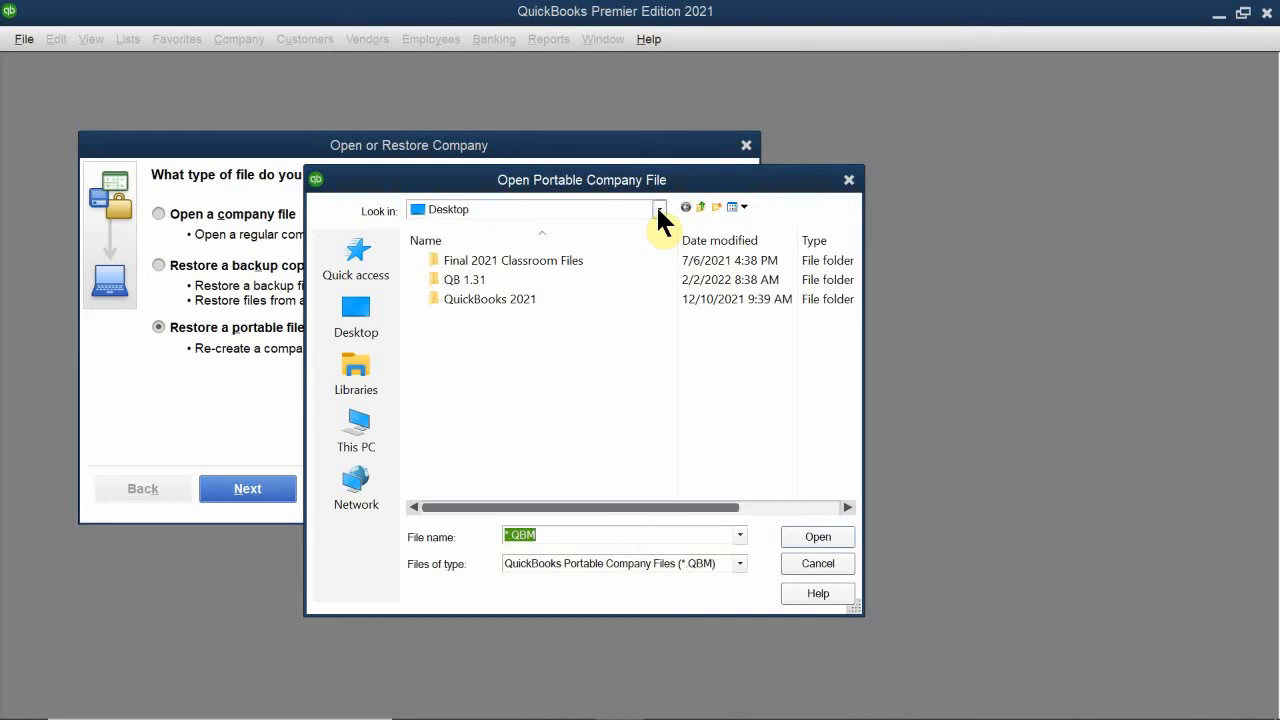
pyautogui.click(596, 212)
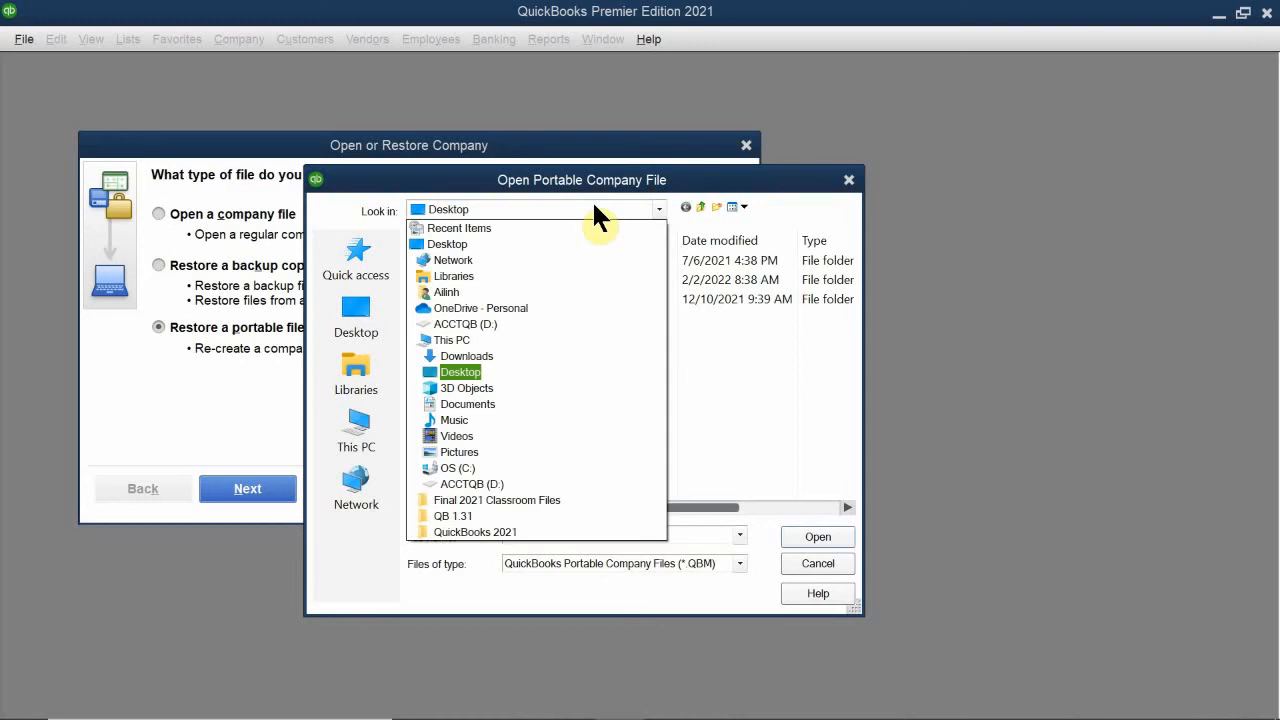
pyautogui.click(459, 400)
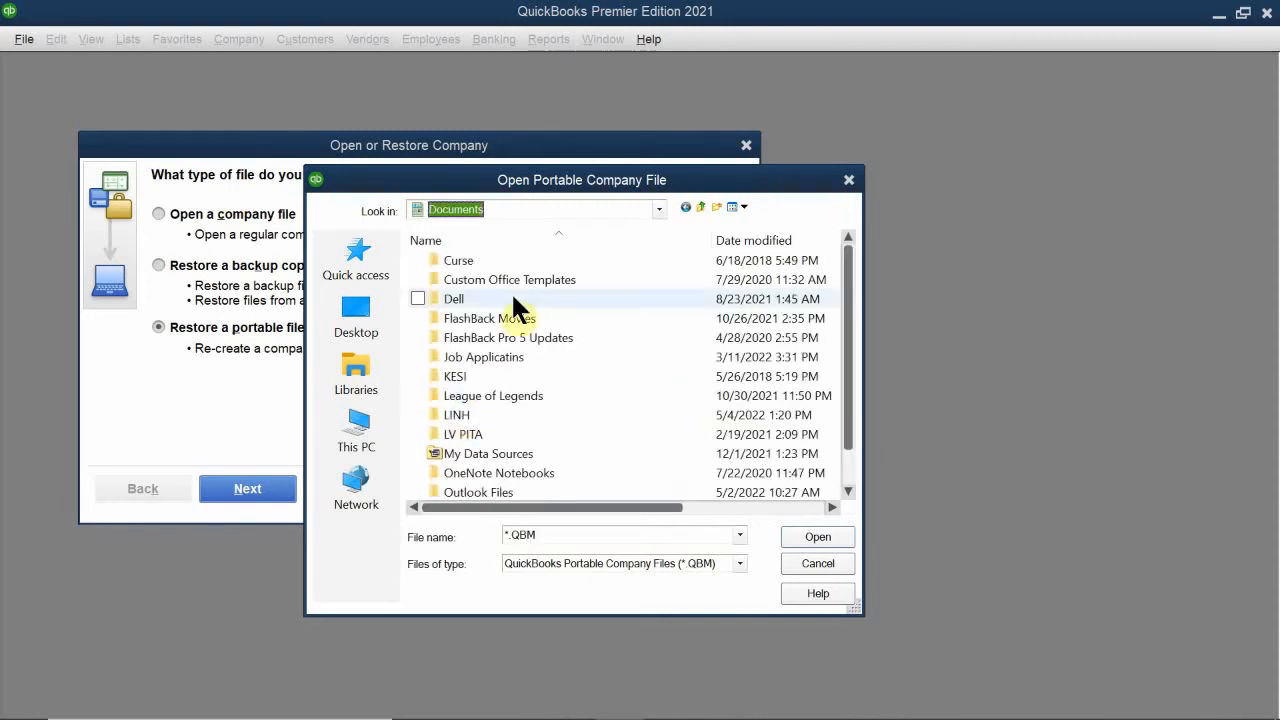
pyautogui.doubleClick(464, 431)
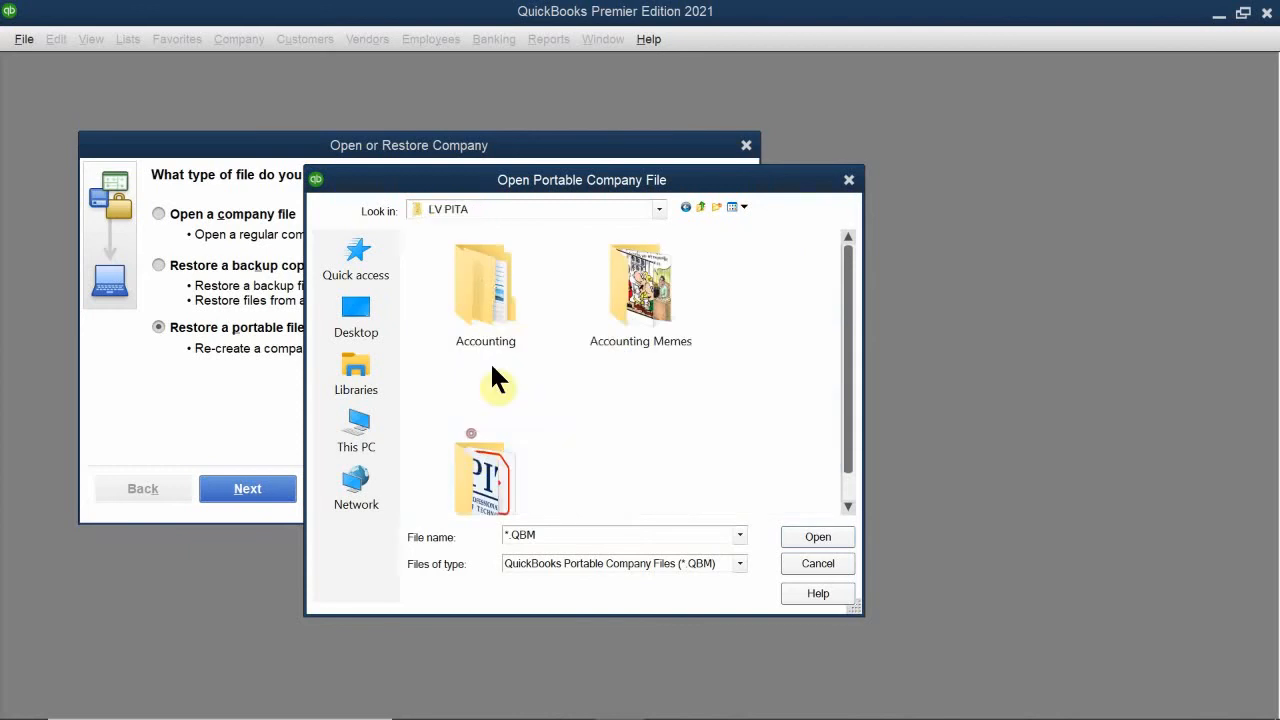
pyautogui.doubleClick(493, 281)
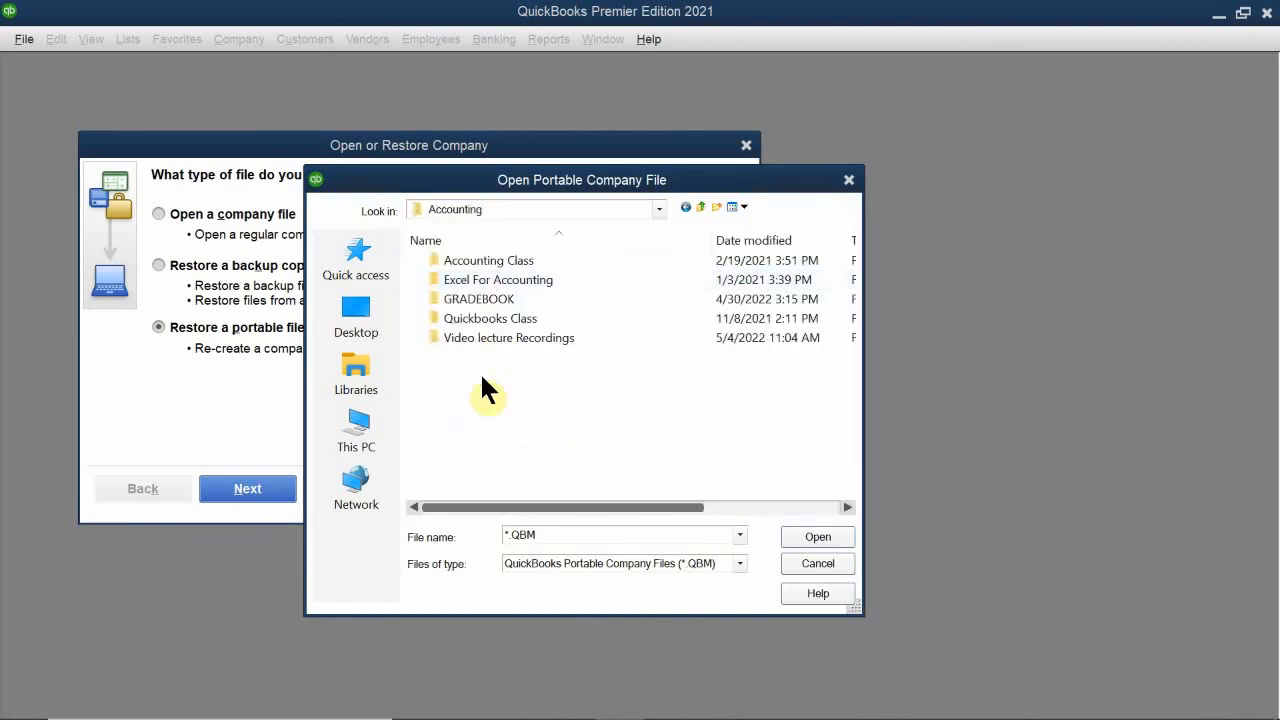
pyautogui.doubleClick(537, 318)
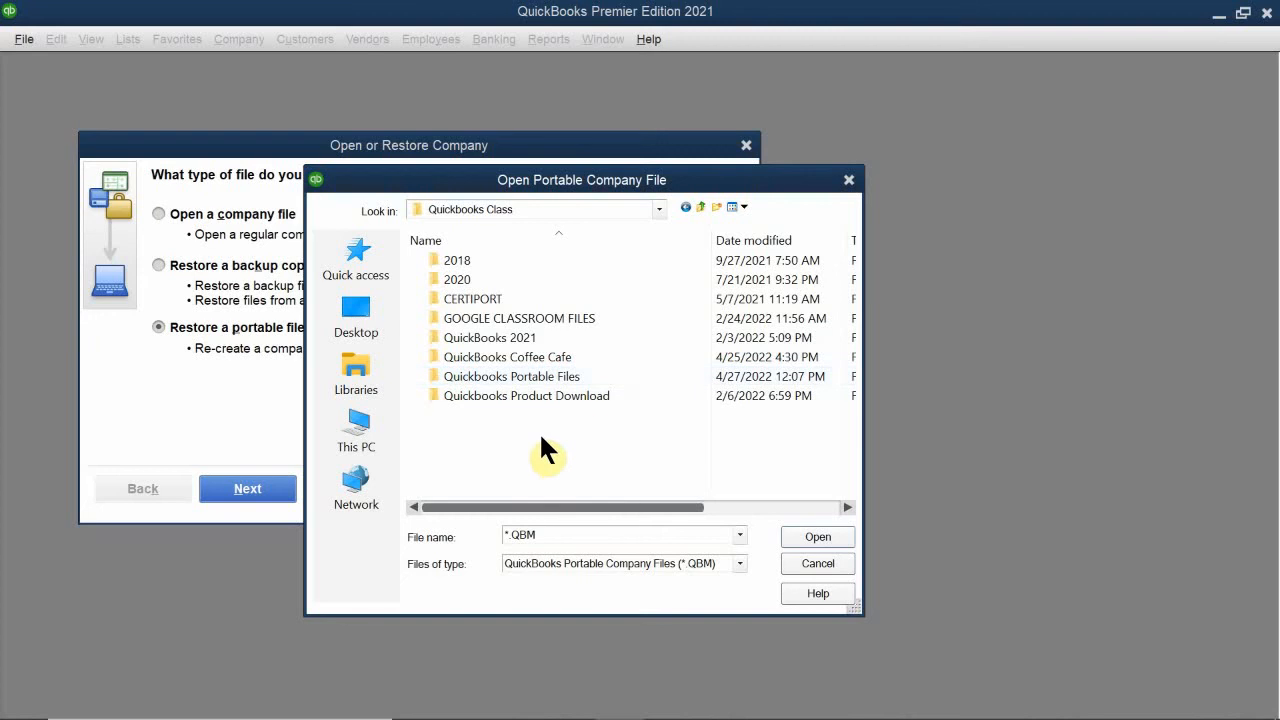
pyautogui.doubleClick(551, 376)
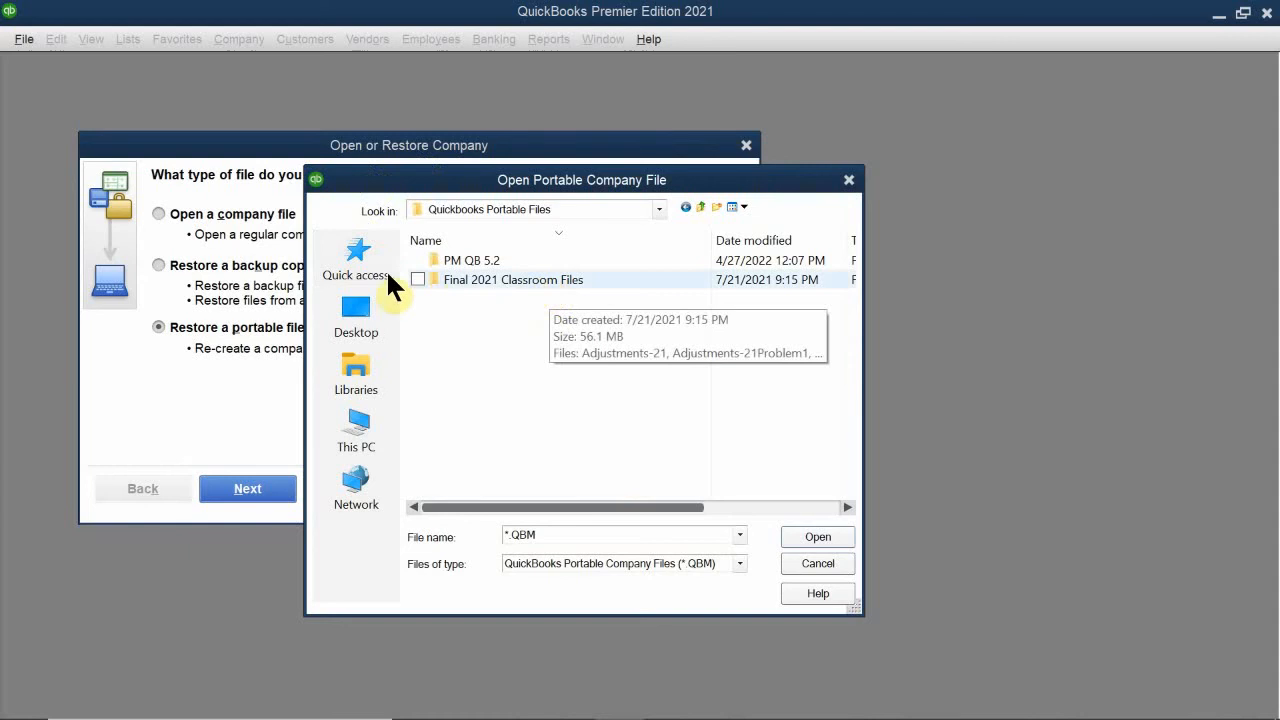
pyautogui.doubleClick(462, 272)
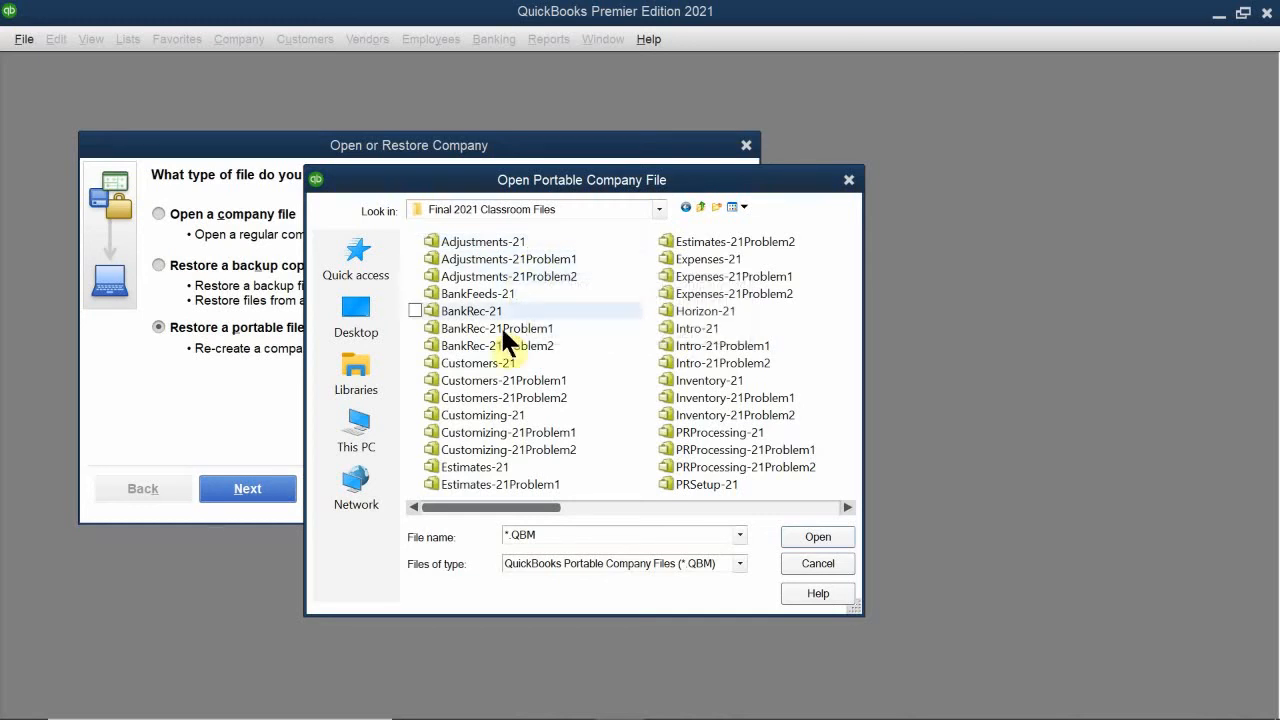
pyautogui.click(506, 416)
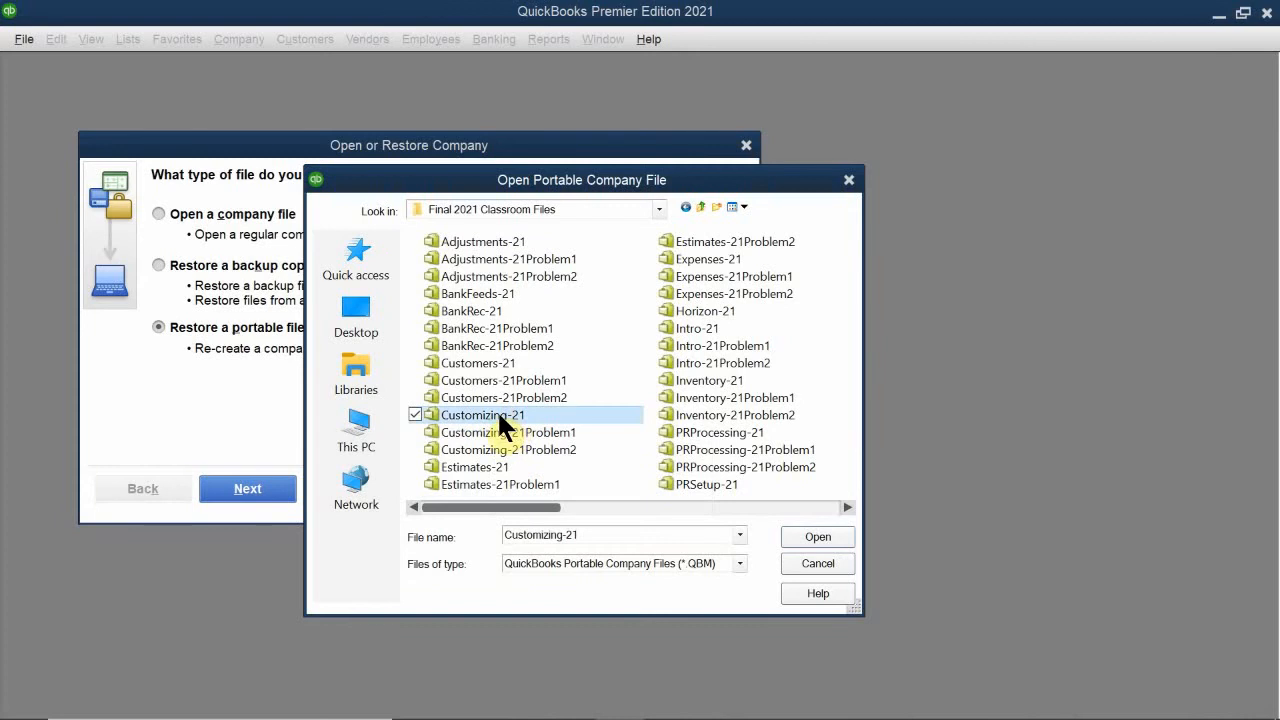
pyautogui.click(818, 537)
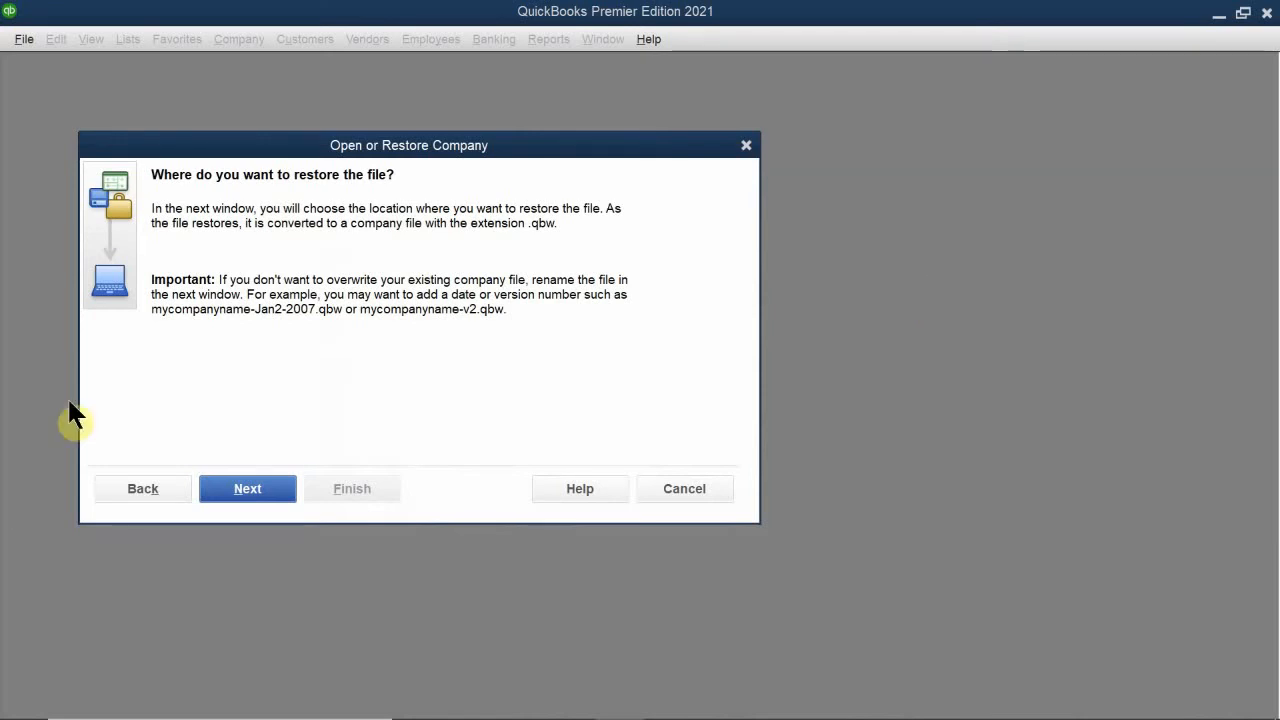
# - Save the restored company file as Customizing-21 in Documents > LV PITA > Accounting > Quickbooks Class > Quickbooks Portable Files > PM QB 5.2
pyautogui.click(250, 489)
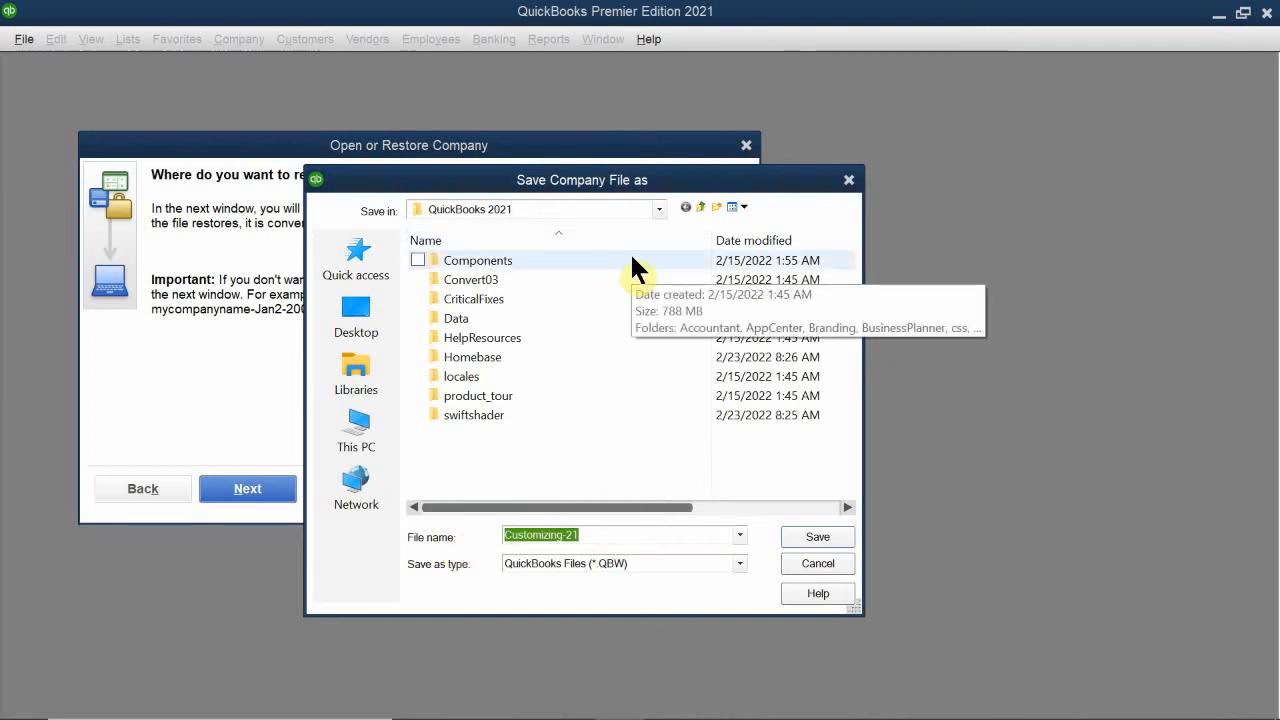
pyautogui.moveTo(587, 357)
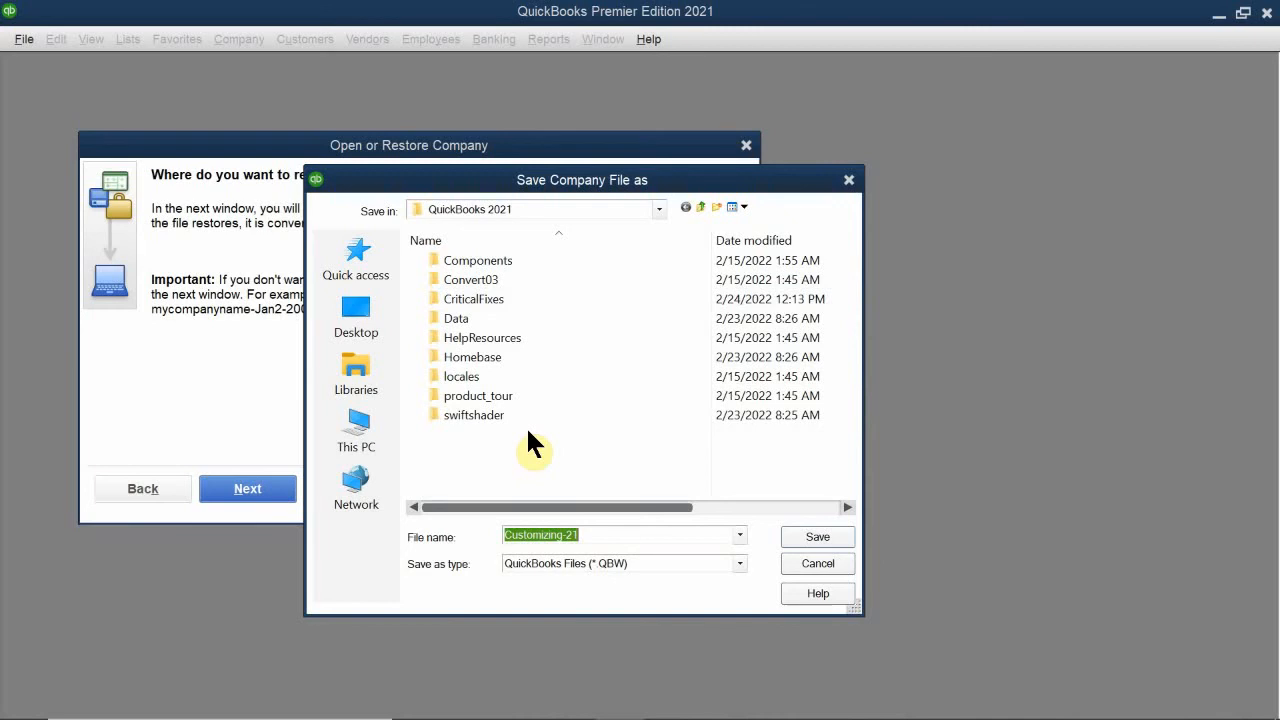
pyautogui.click(658, 208)
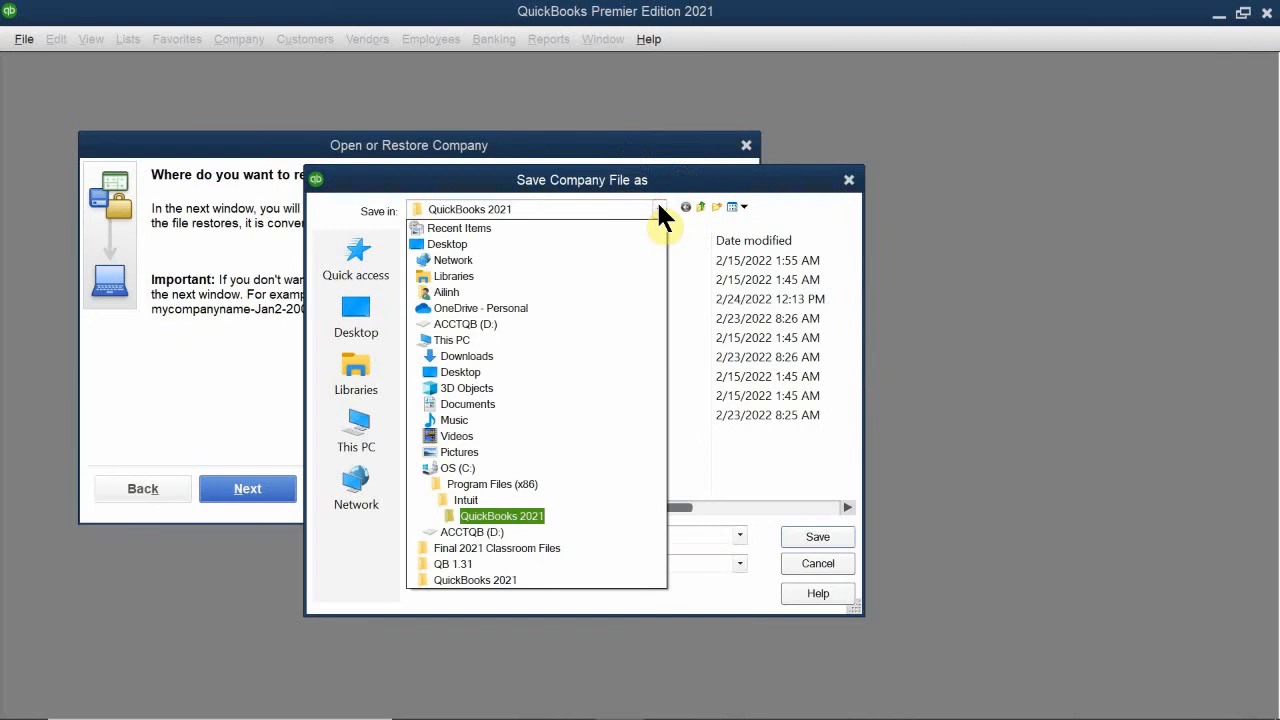
pyautogui.click(476, 404)
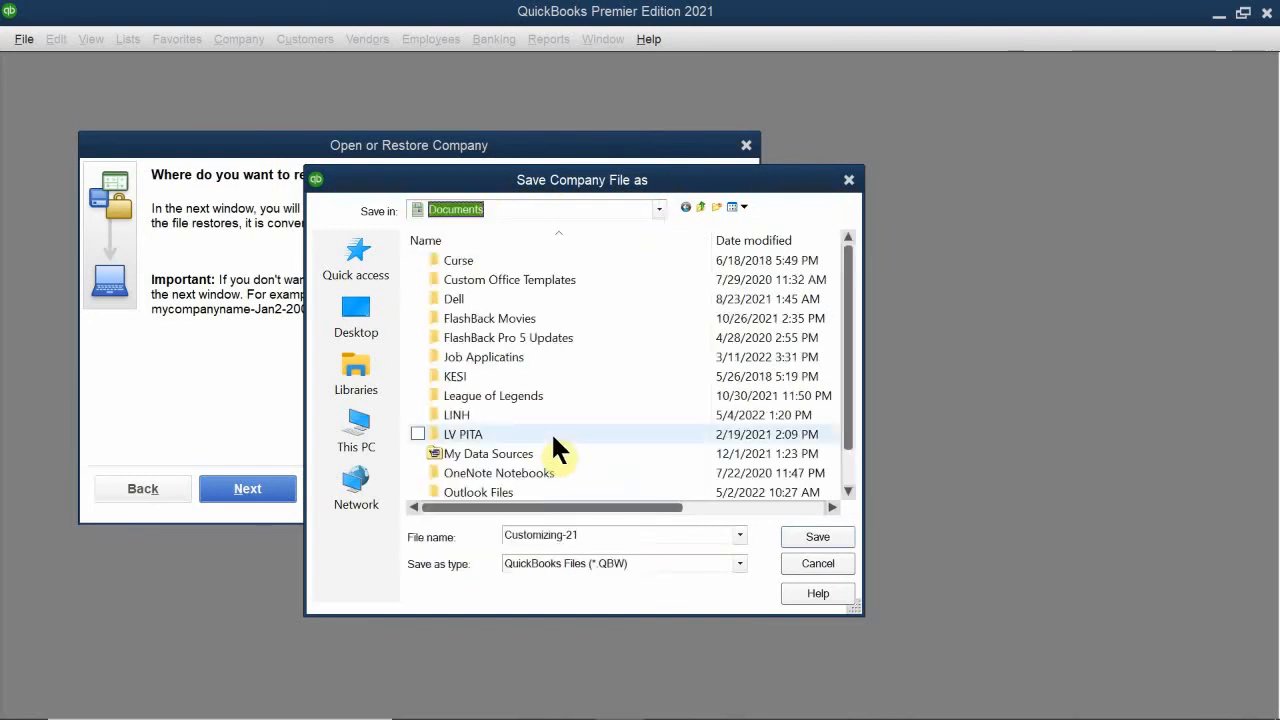
pyautogui.click(481, 436)
pyautogui.doubleClick(483, 440)
pyautogui.doubleClick(498, 304)
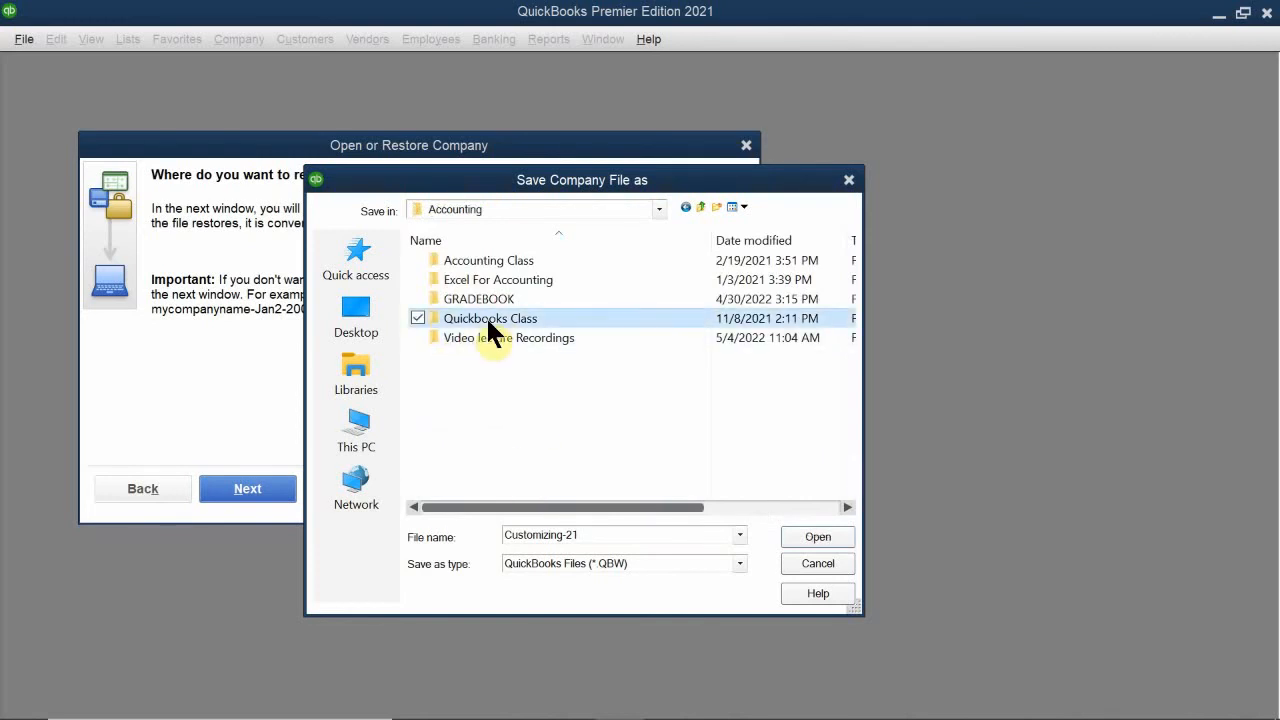
pyautogui.doubleClick(487, 318)
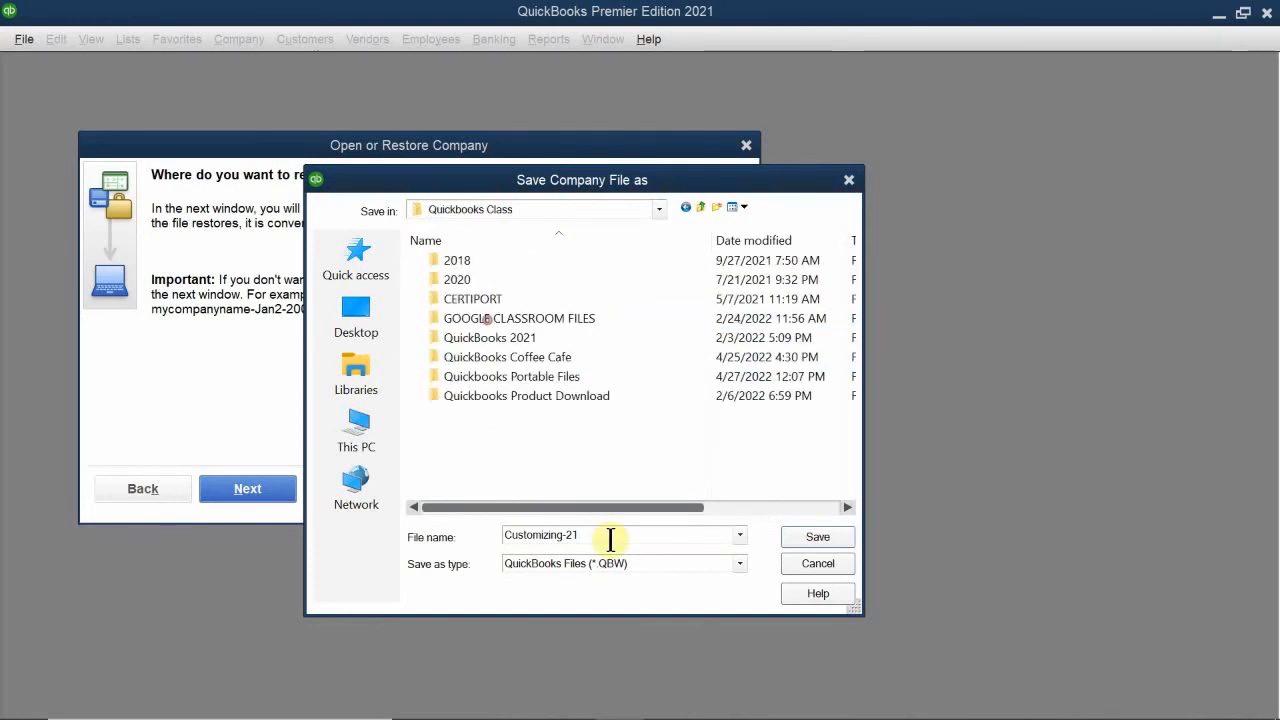
pyautogui.doubleClick(528, 376)
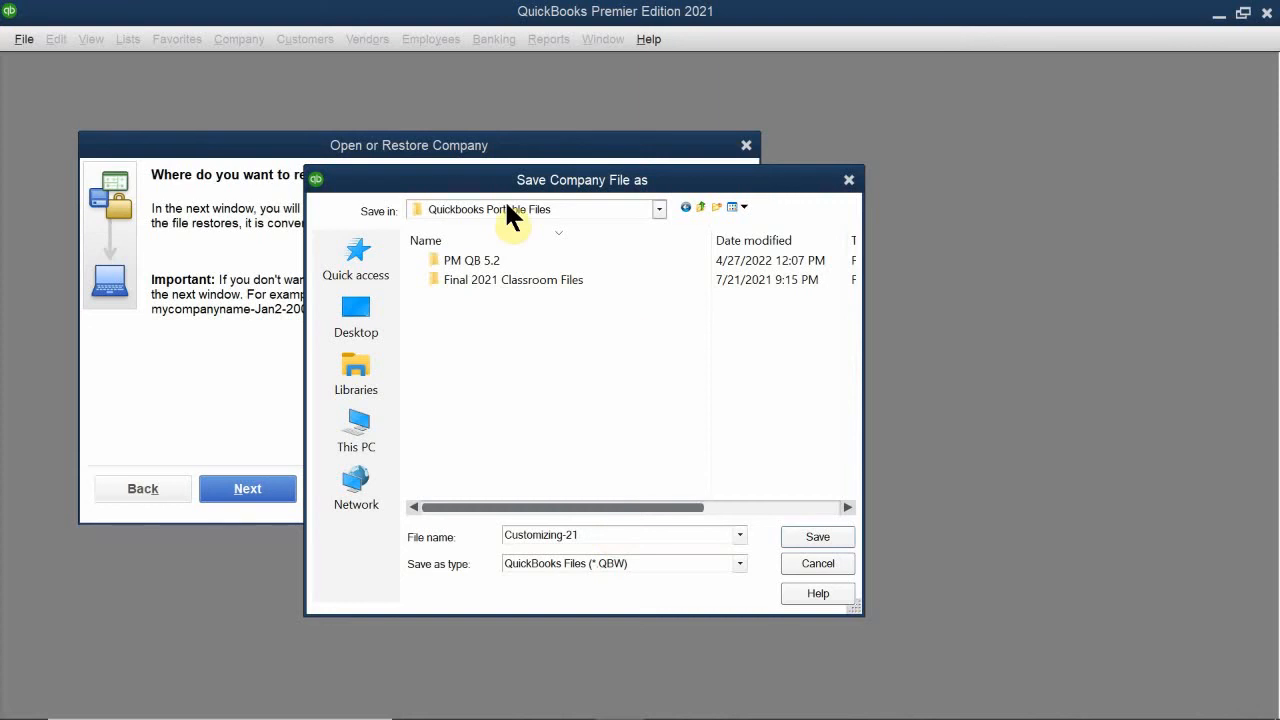
pyautogui.doubleClick(492, 258)
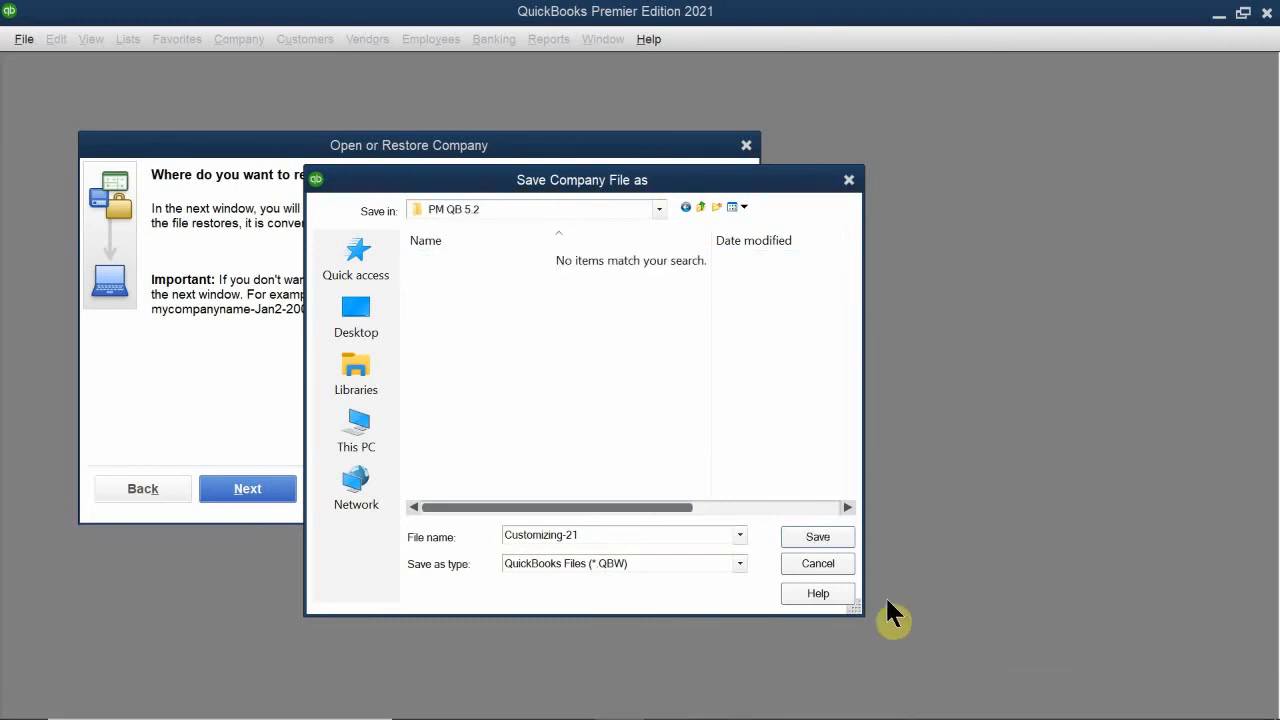
pyautogui.click(815, 537)
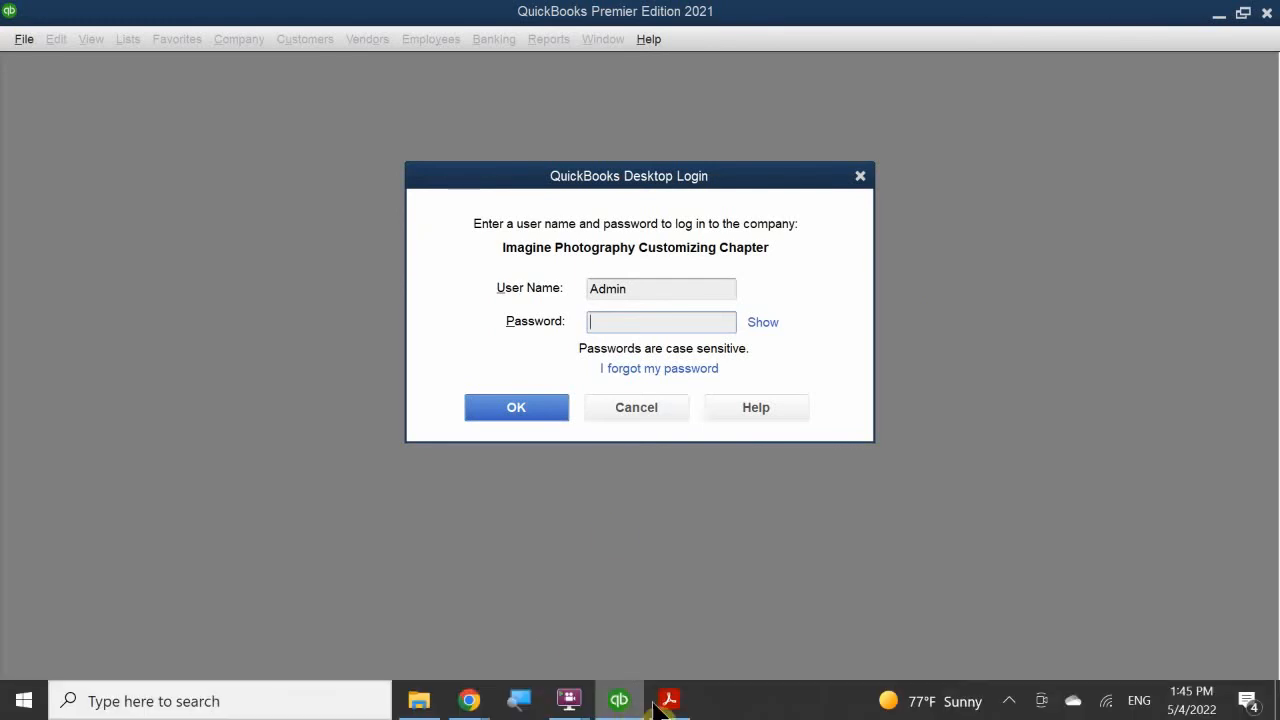
# - Log in to the restored company as Admin with the account password and agree to update the company file
pyautogui.moveTo(669, 699)
pyautogui.click(670, 661)
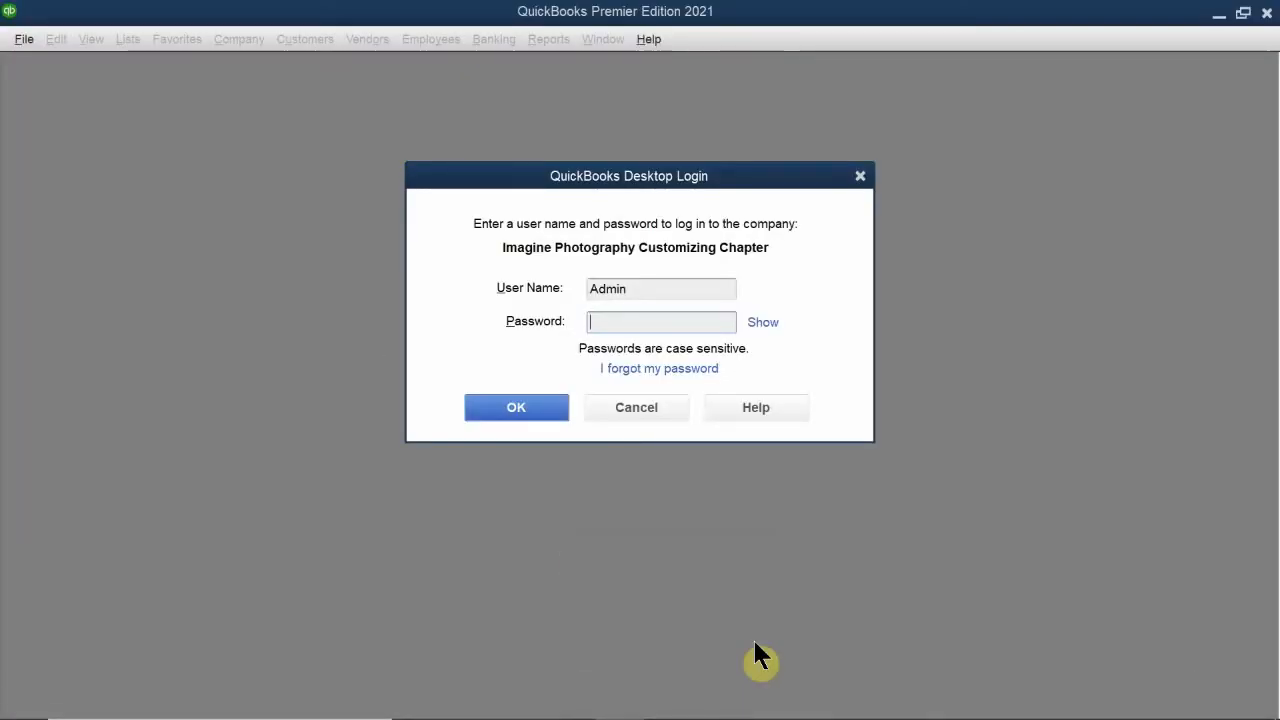
pyautogui.write('*')
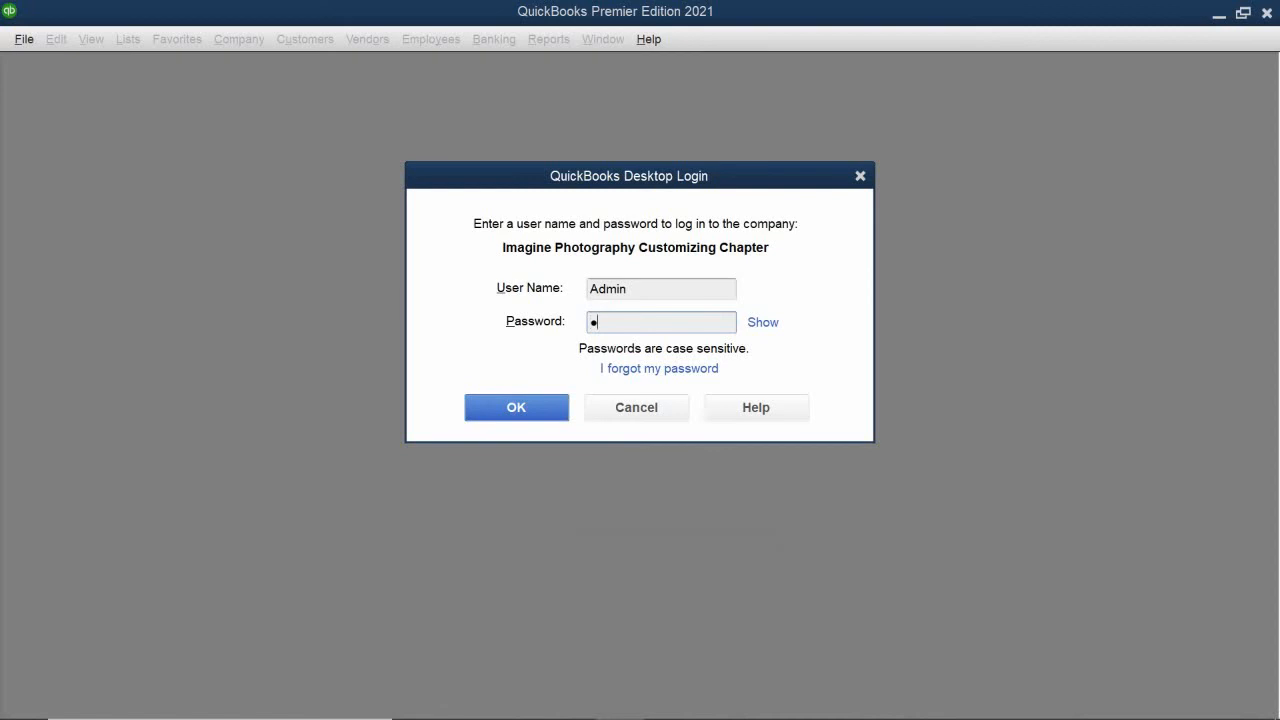
pyautogui.write('*********')
pyautogui.click(516, 407)
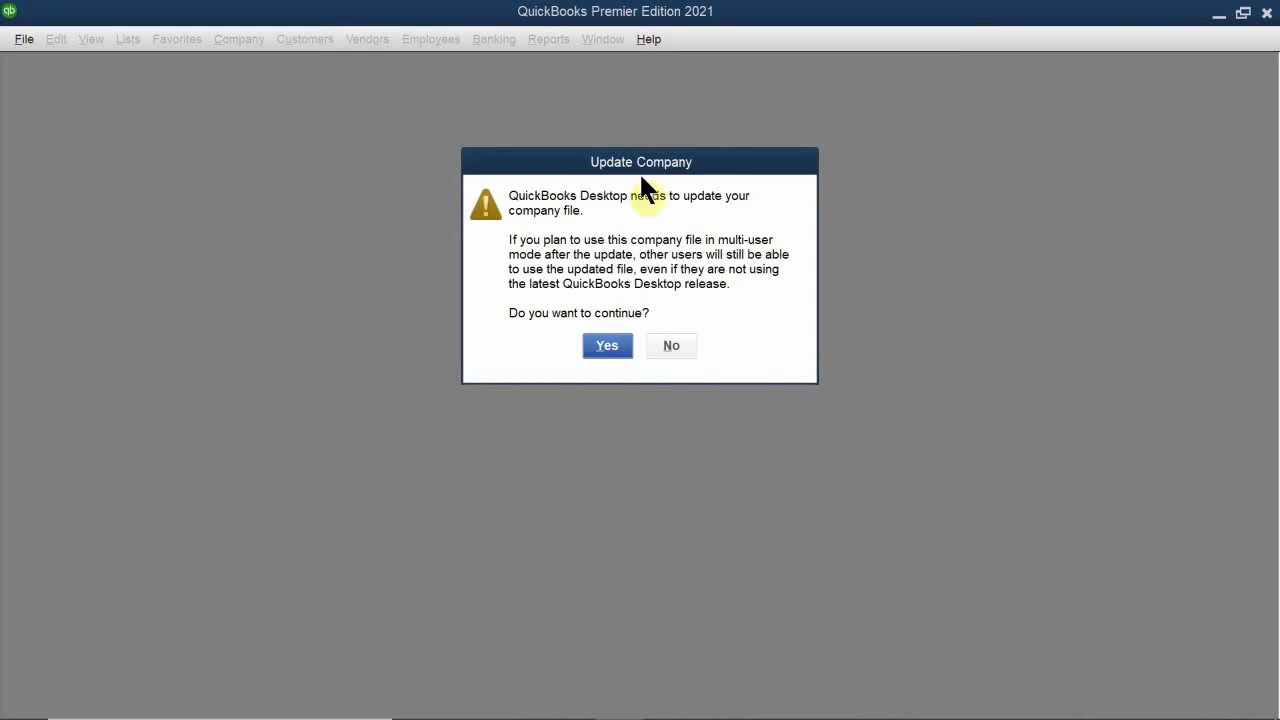
pyautogui.click(608, 346)
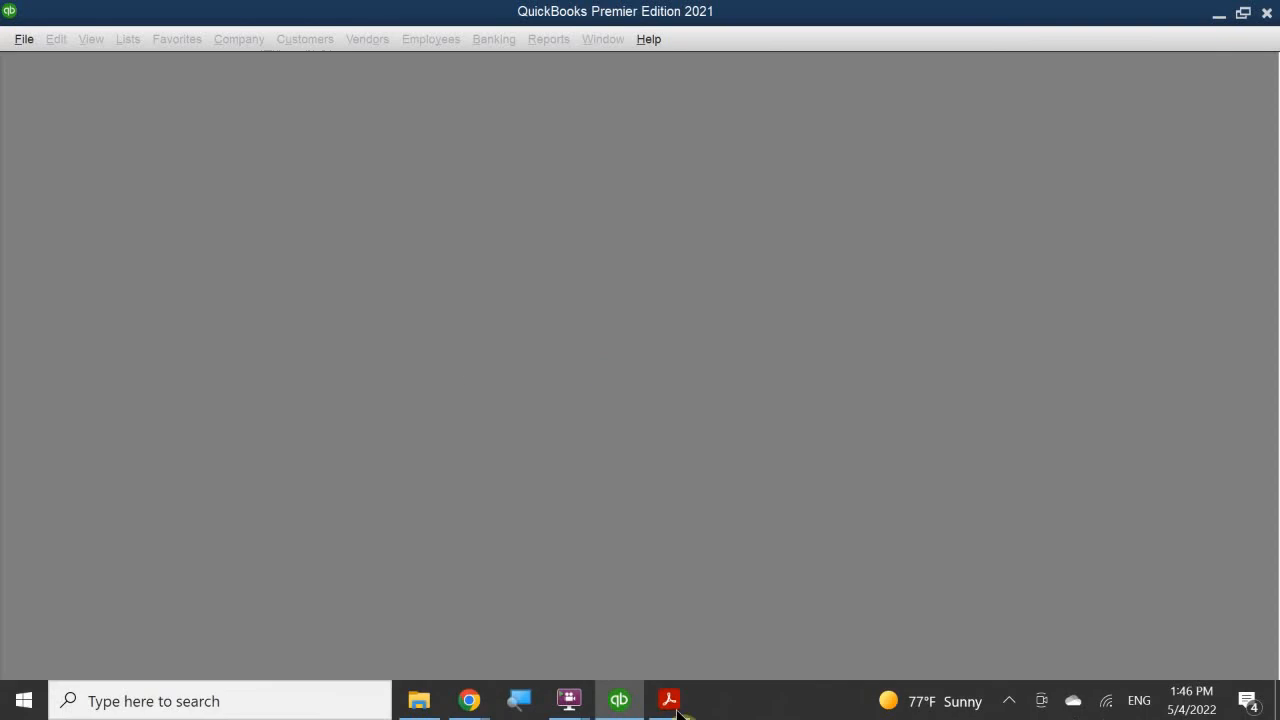
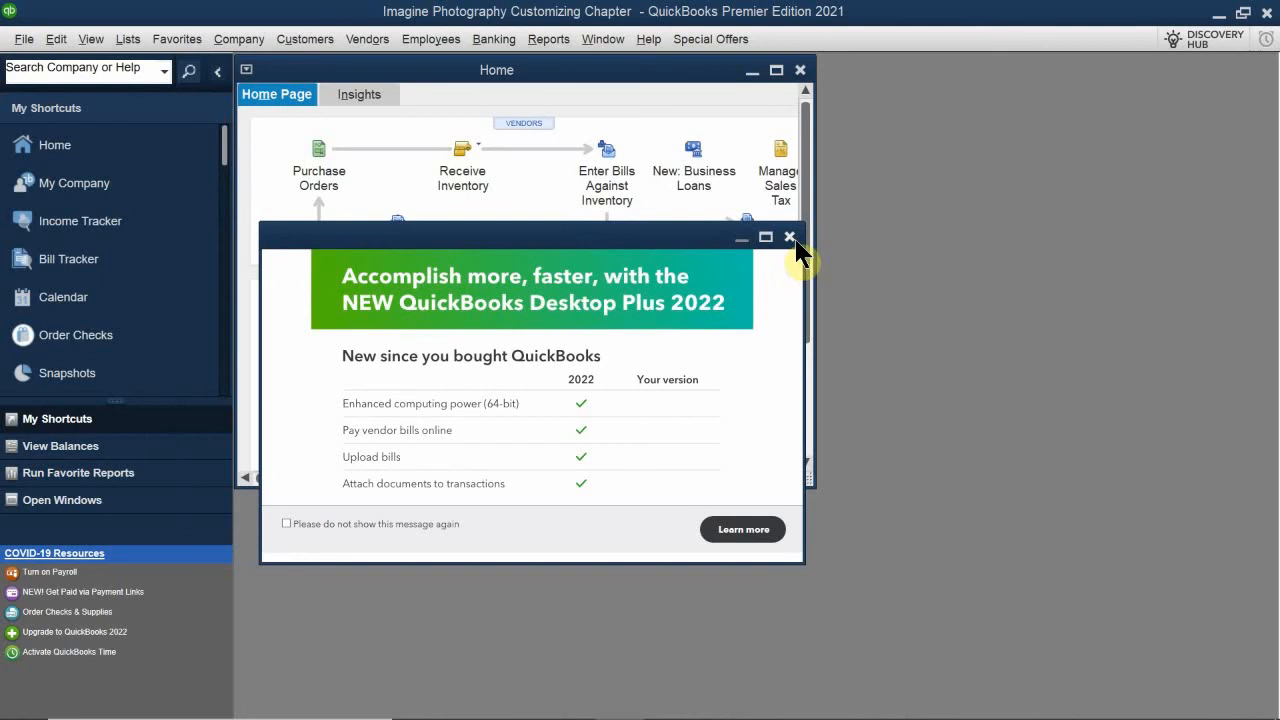
# - Dismiss the QuickBooks Desktop Plus 2022 promotion and maximize the Home window
pyautogui.click(790, 237)
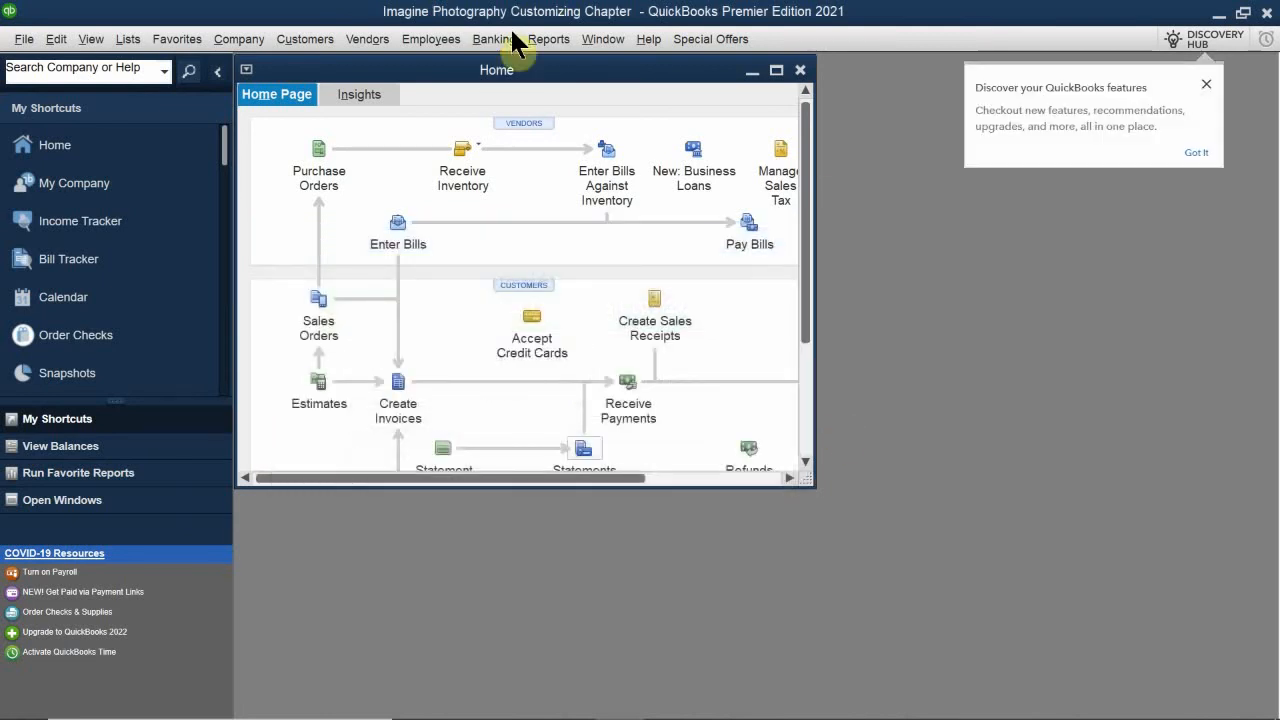
pyautogui.moveTo(580, 80); pyautogui.dragTo(726, 172)
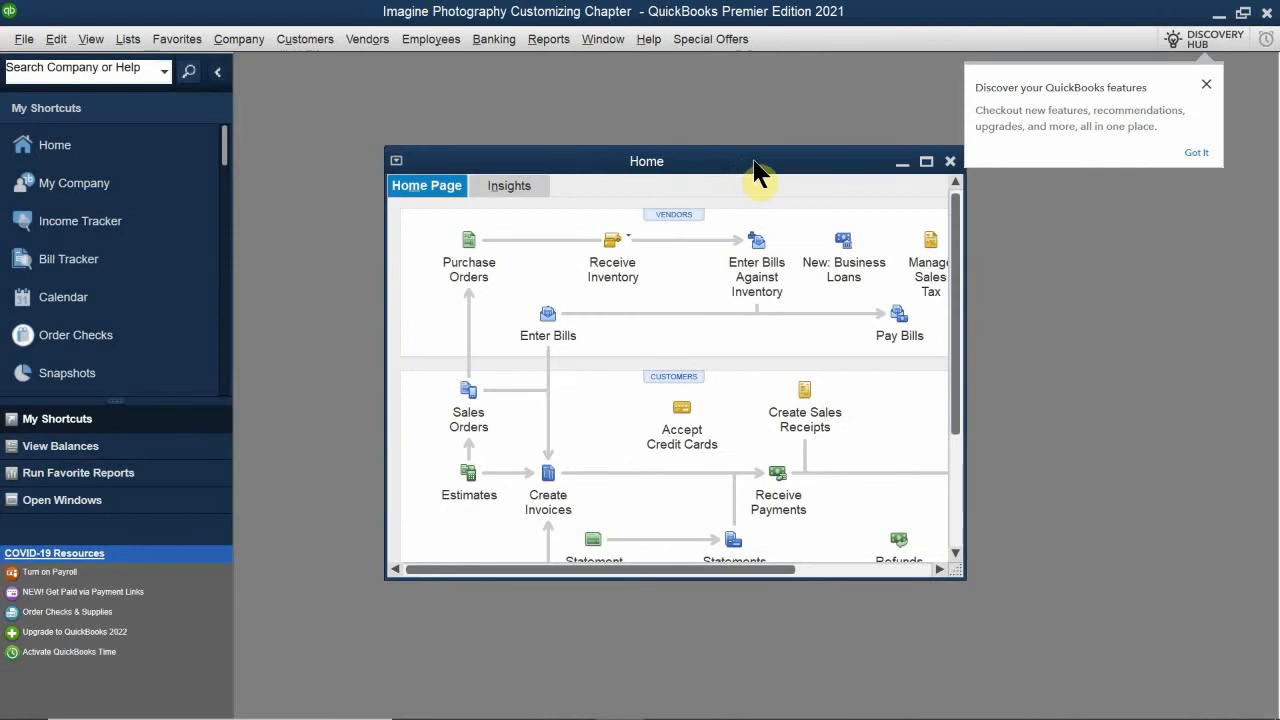
pyautogui.doubleClick(757, 166)
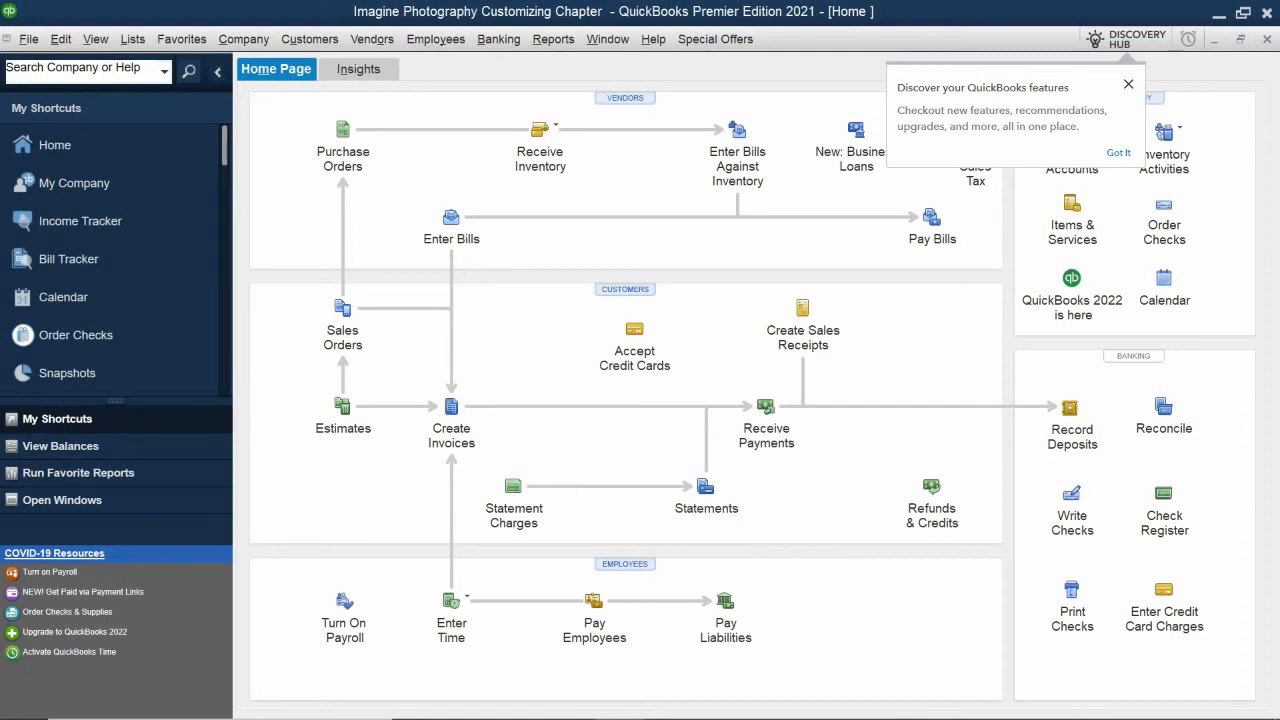
# - Switch to File Explorer and inspect the restored company files in the PM QB 5.2 folder under Quickbooks Portable Files
pyautogui.moveTo(569, 700)
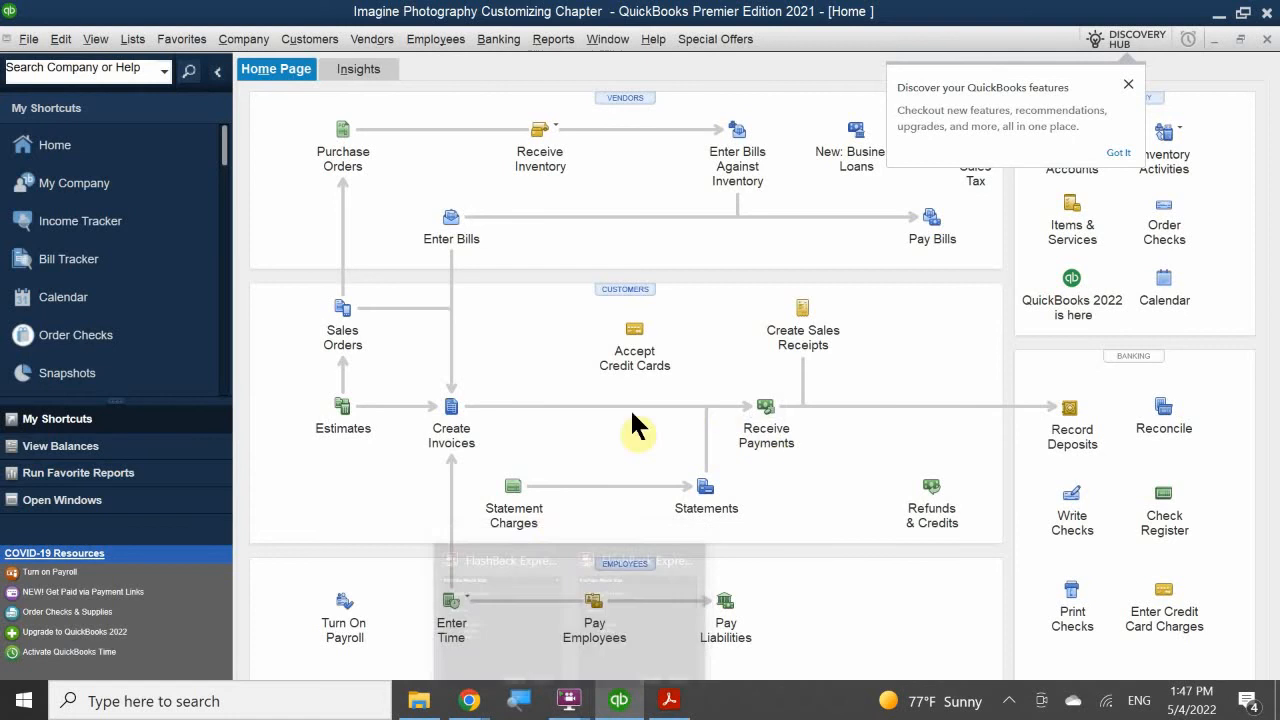
pyautogui.click(418, 712)
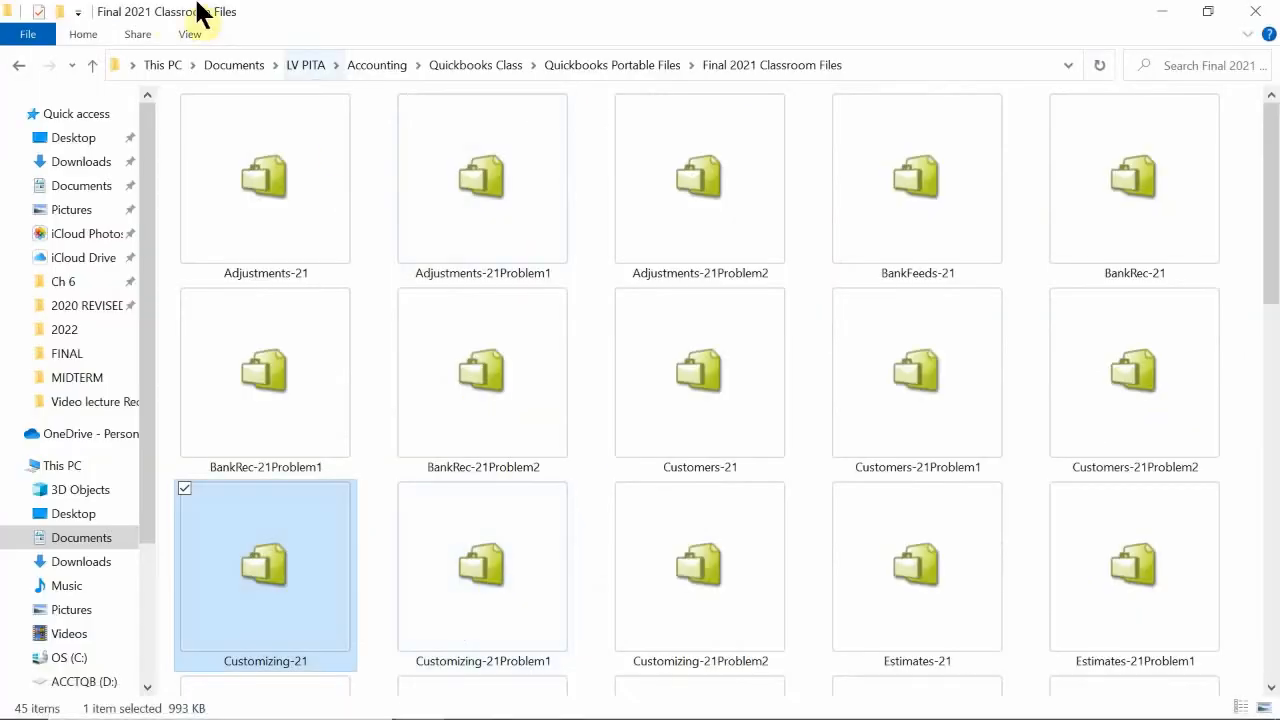
pyautogui.click(20, 66)
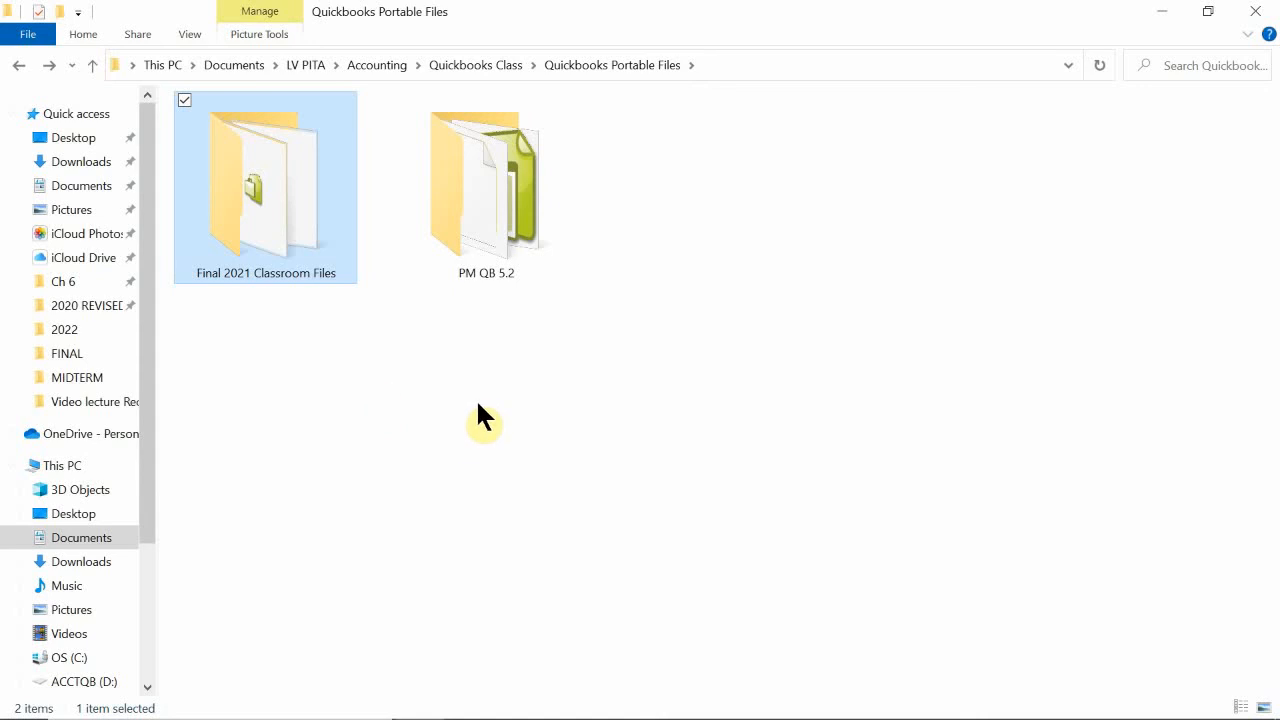
pyautogui.doubleClick(500, 197)
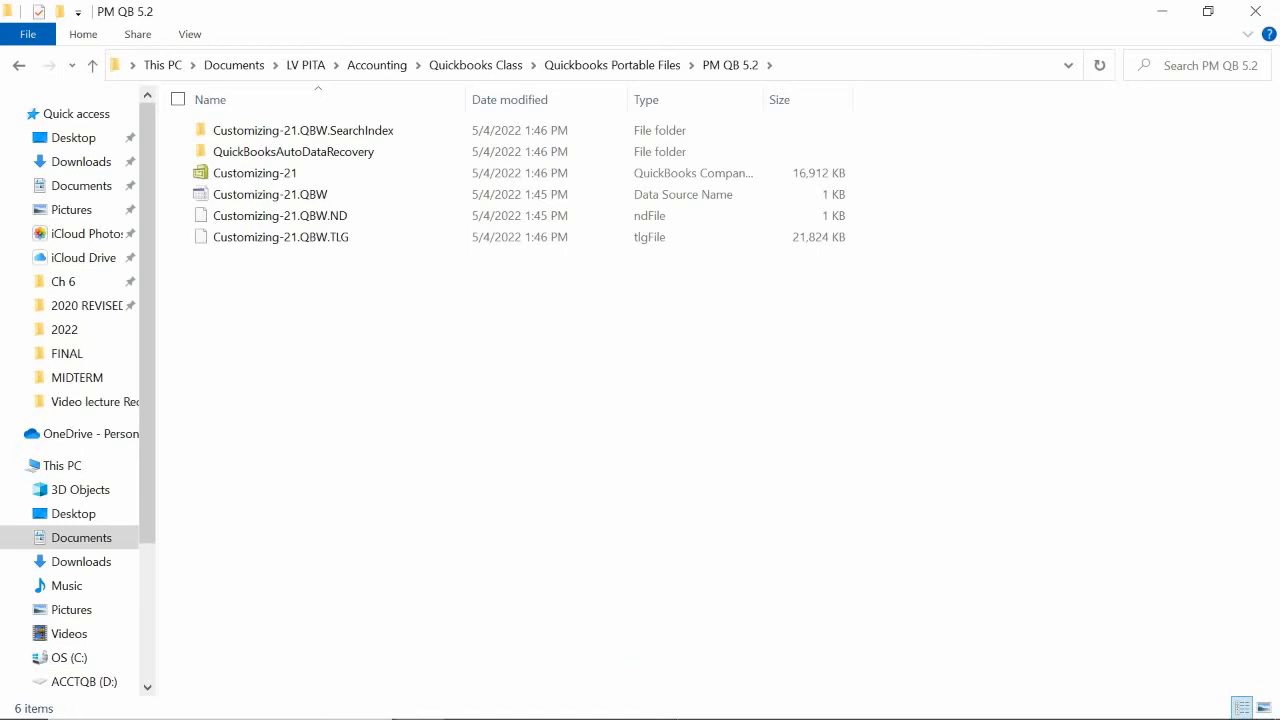
# - Switch to Acrobat Reader and read the topics list and restore instructions of Chapter 7 in QB 2021 CH 7.pdf
pyautogui.click(682, 704)
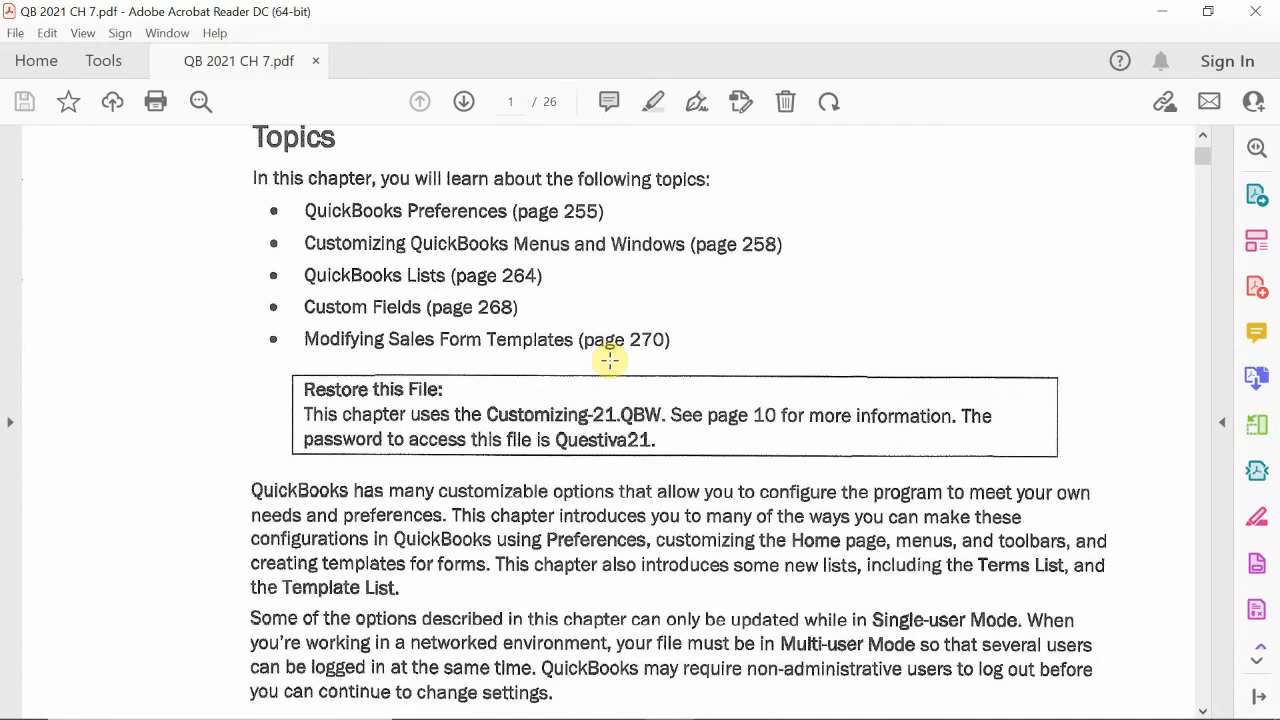
pyautogui.scroll(-4, 620, 365)
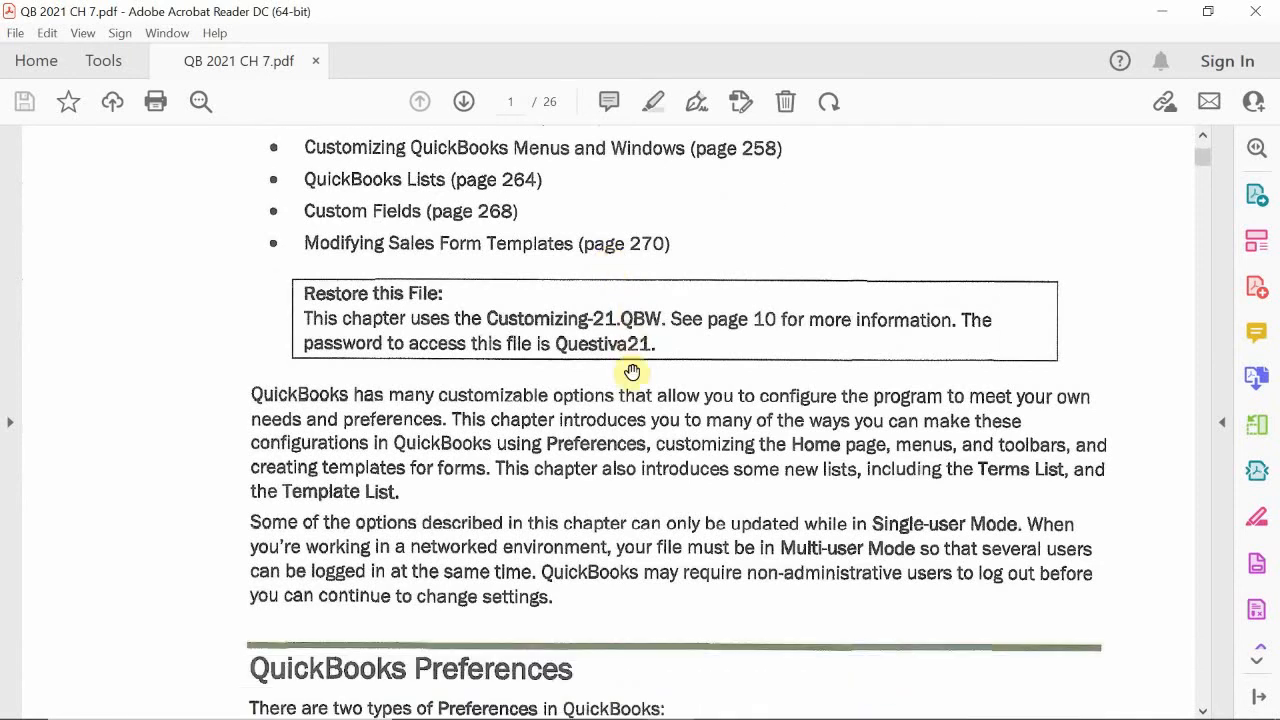
pyautogui.scroll(-1, 632, 370)
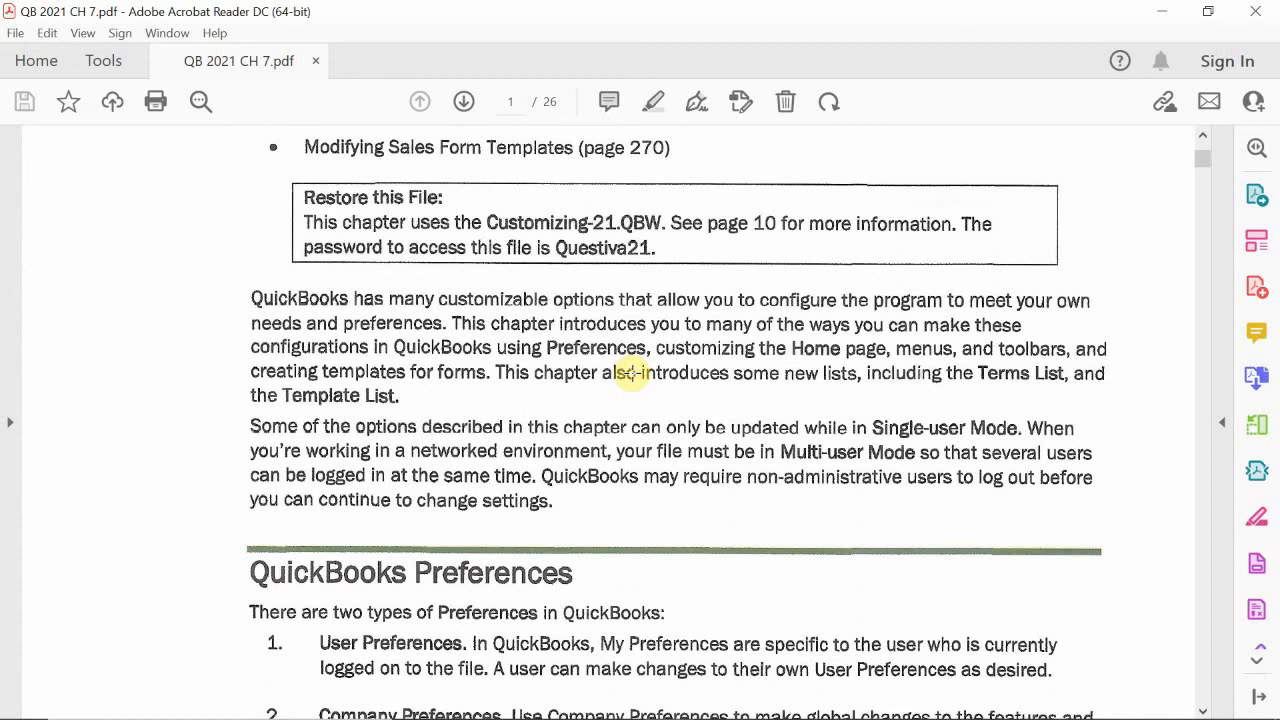
pyautogui.scroll(-2, 632, 372)
pyautogui.scroll(13, 632, 374)
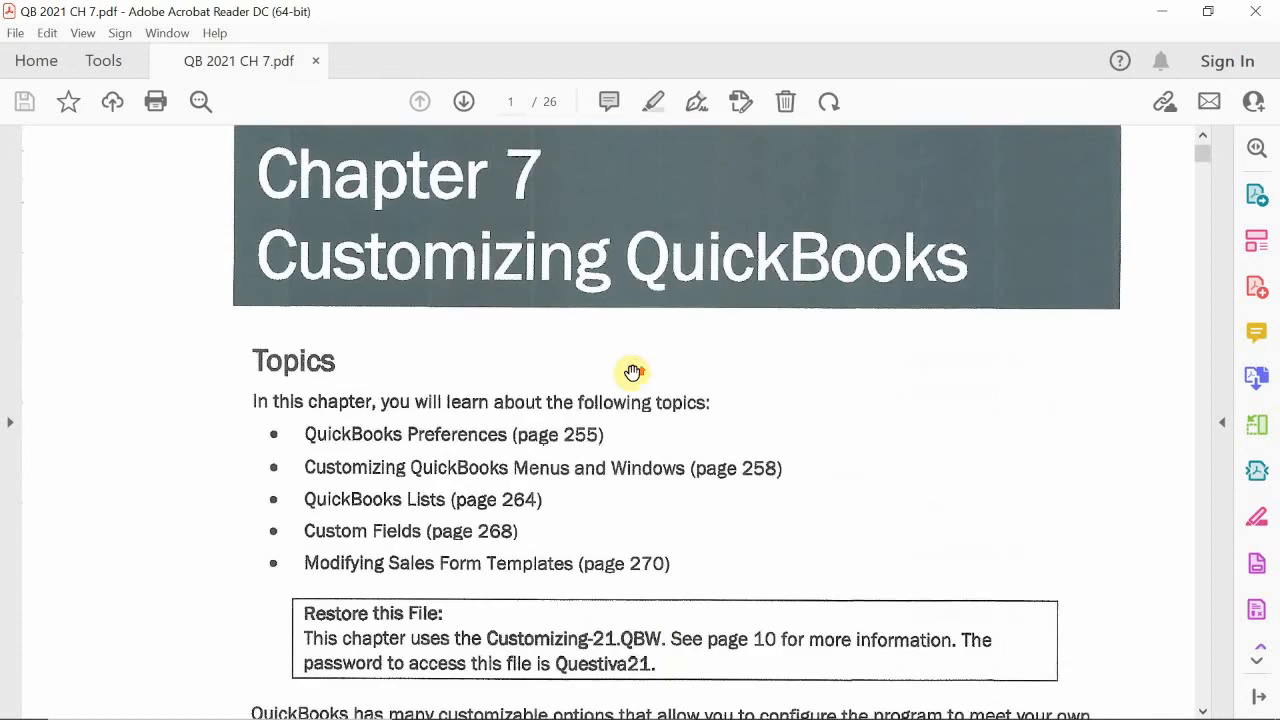
pyautogui.scroll(-2, 632, 376)
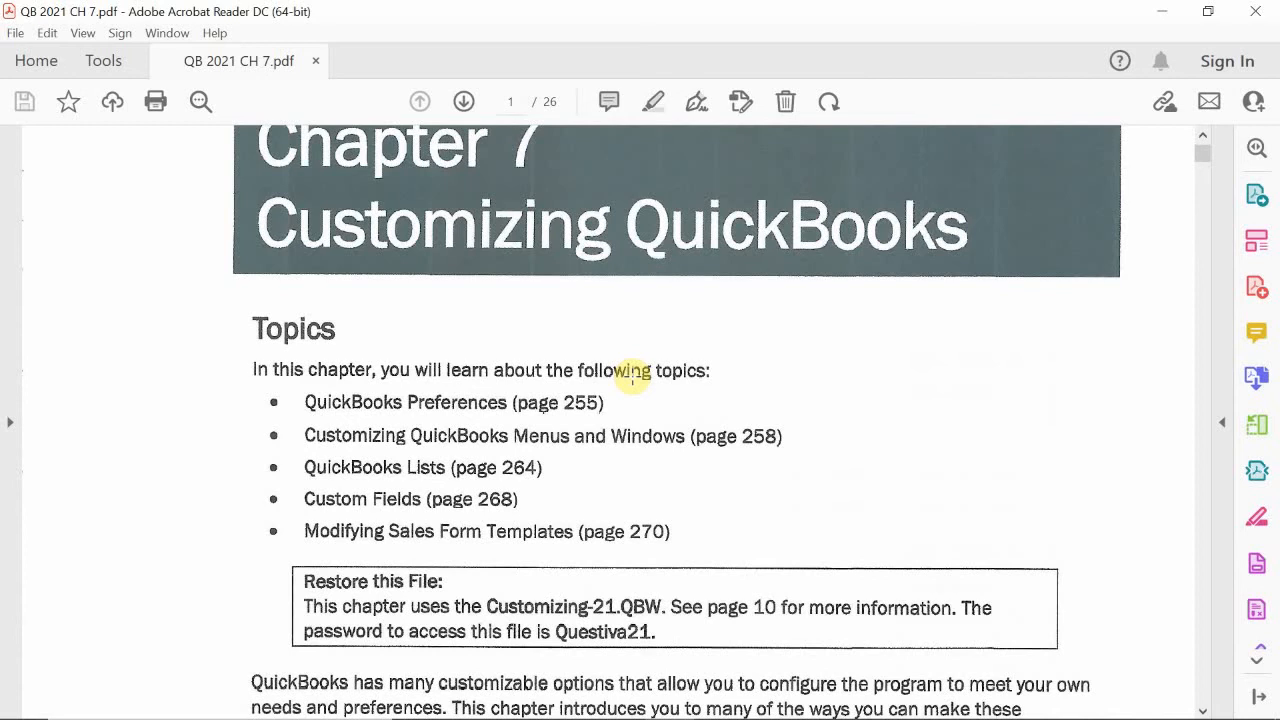
pyautogui.scroll(-5, 635, 375)
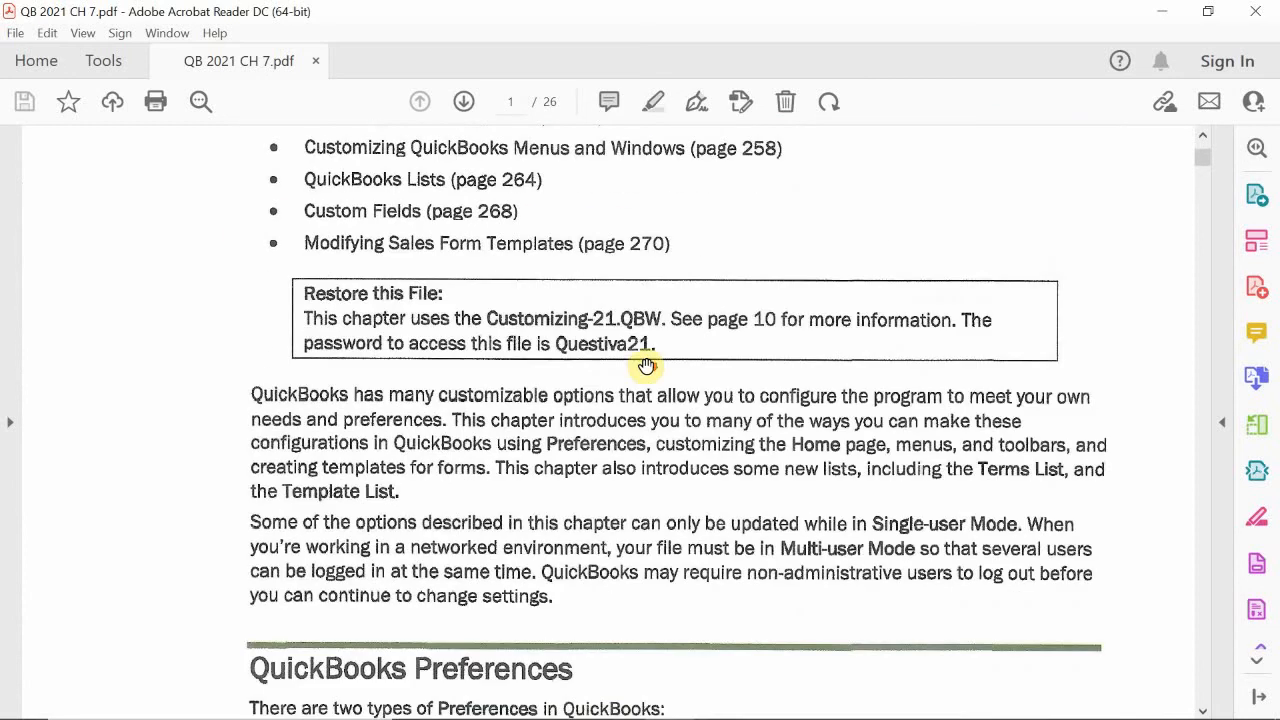
# - Read the QuickBooks Preferences section and the Desktop View: My Preferences practice steps on page 256
pyautogui.scroll(-3, 645, 365)
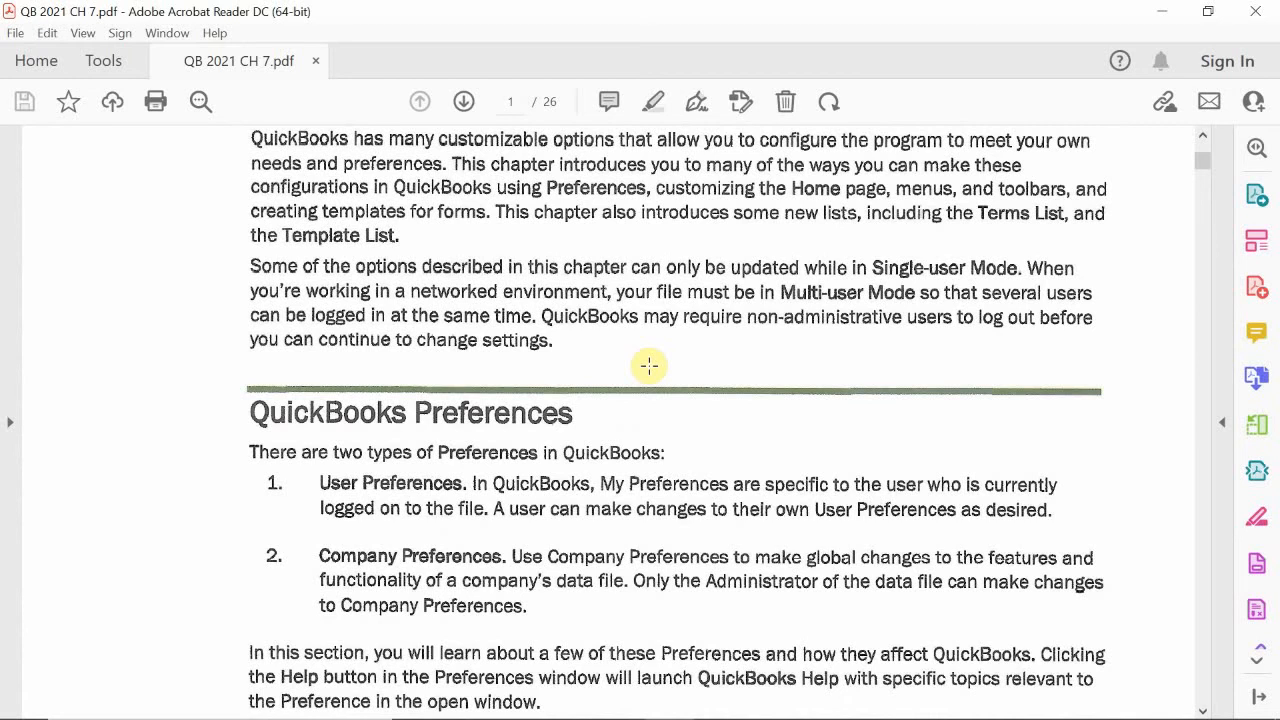
pyautogui.scroll(-1, 648, 366)
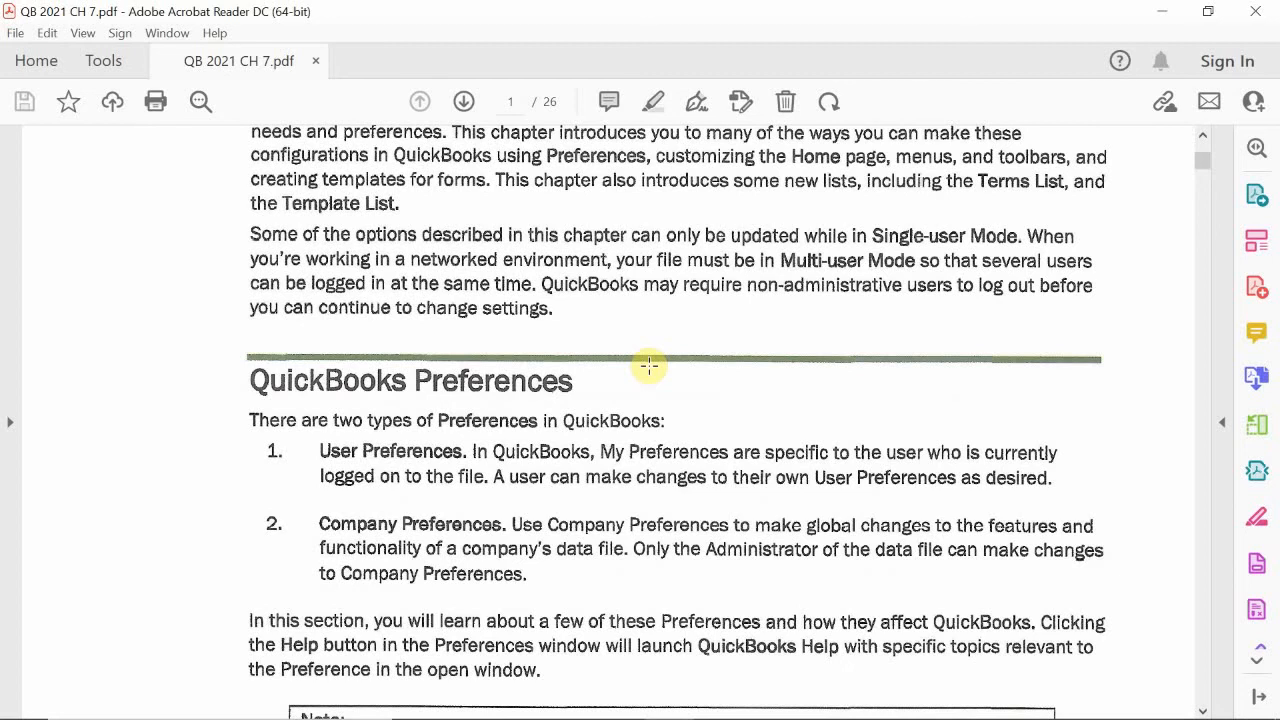
pyautogui.scroll(-1, 649, 366)
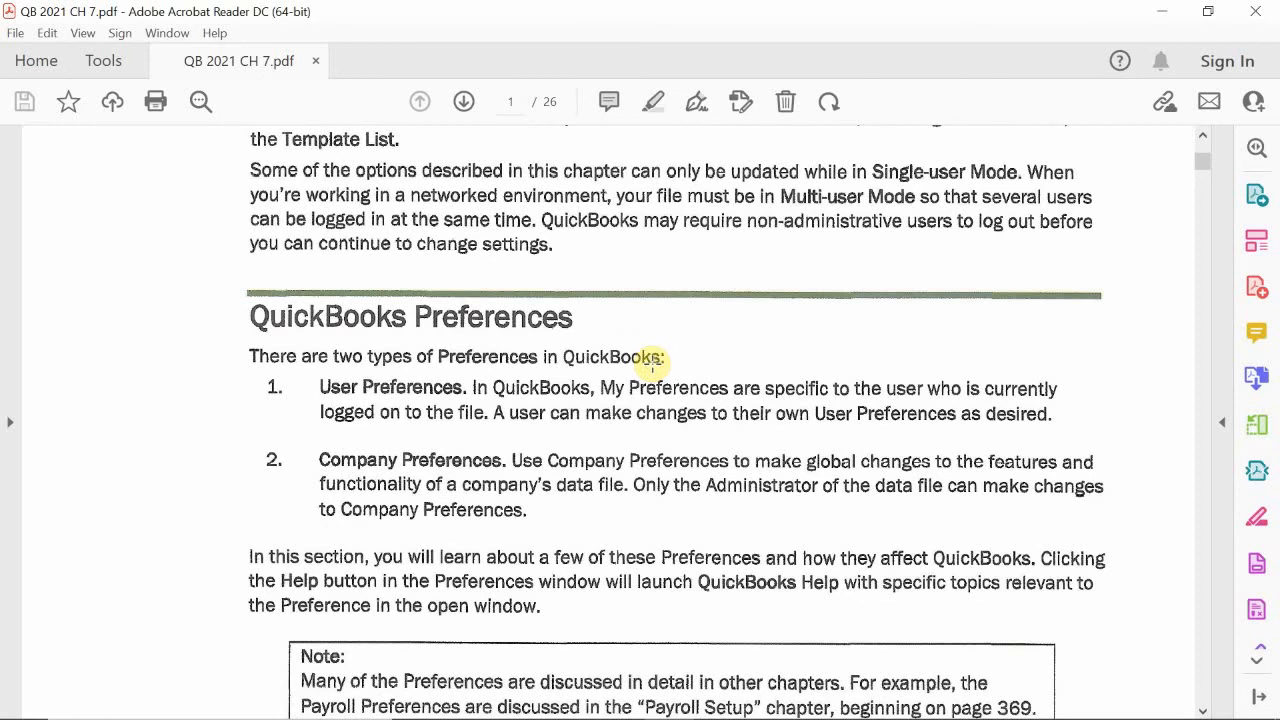
pyautogui.scroll(-3, 680, 266)
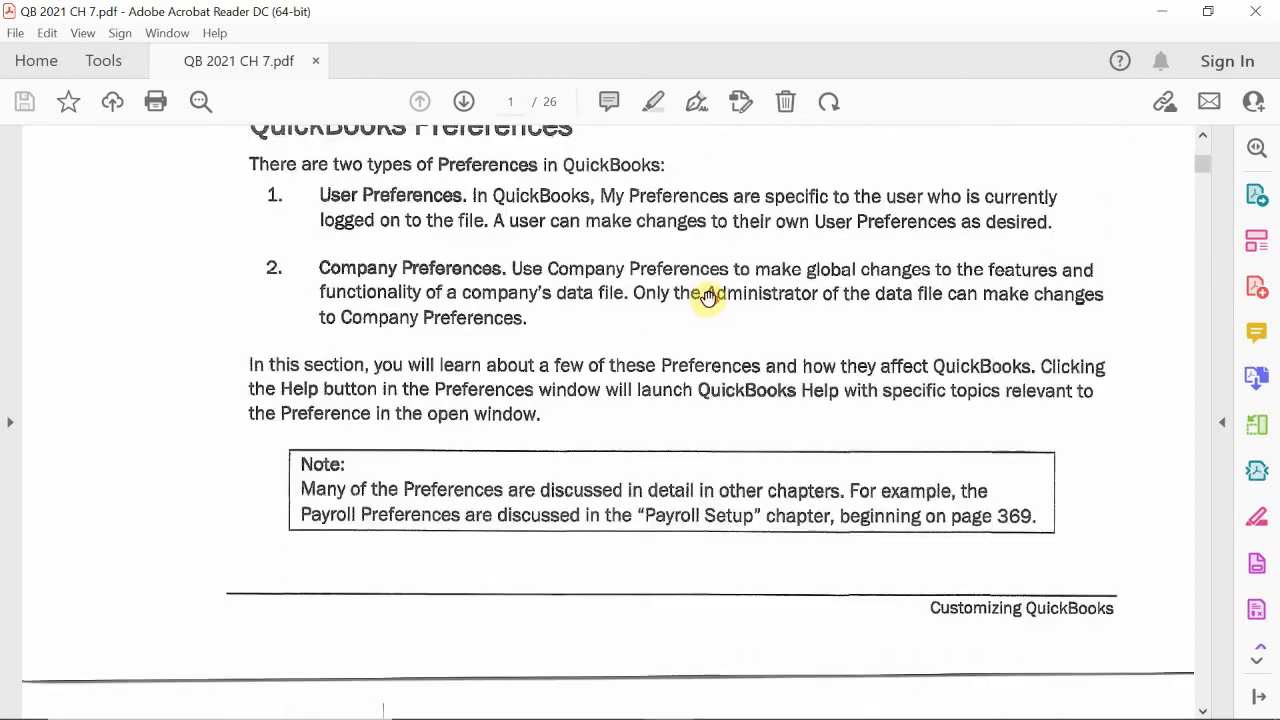
pyautogui.scroll(-11, 708, 296)
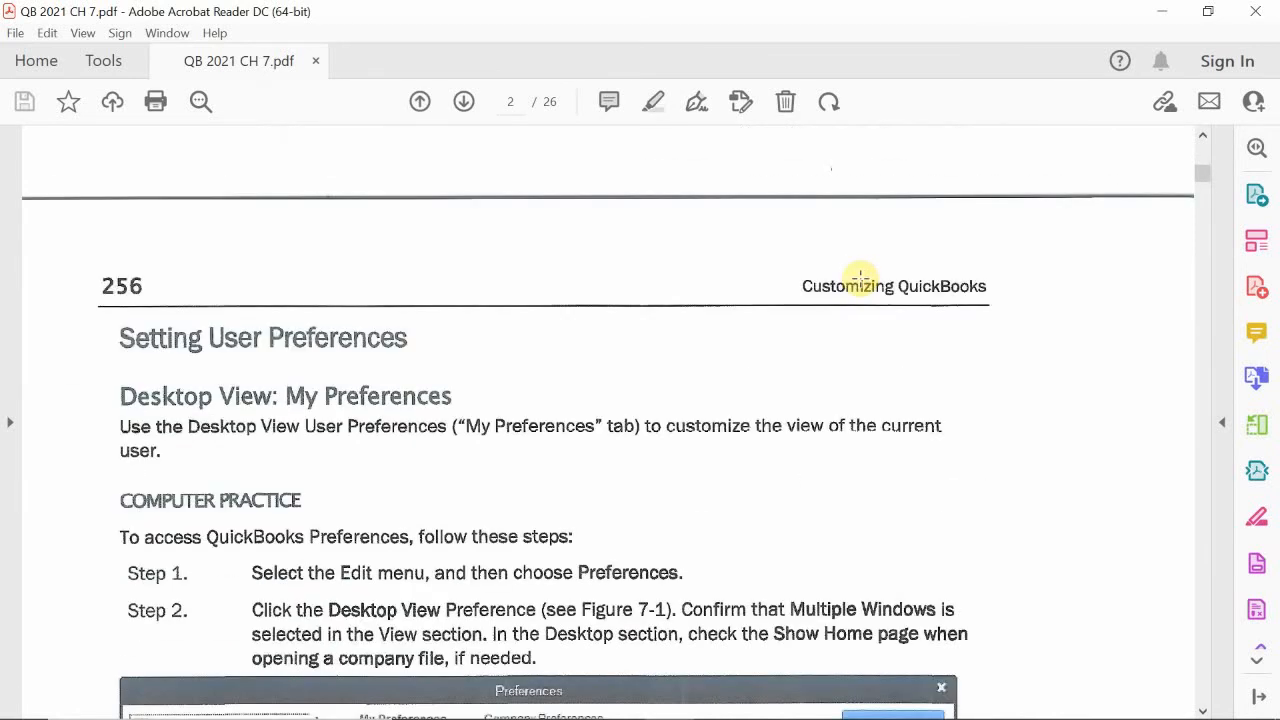
pyautogui.scroll(-1, 860, 277)
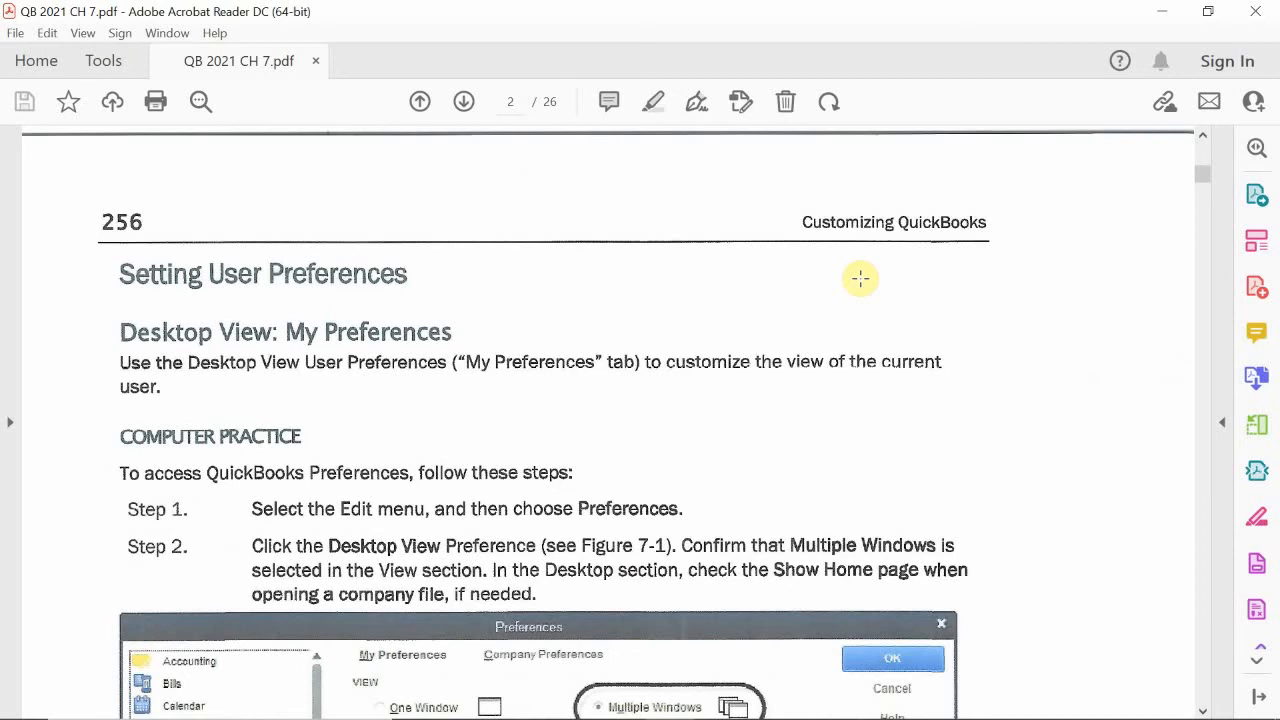
pyautogui.scroll(-1, 860, 279)
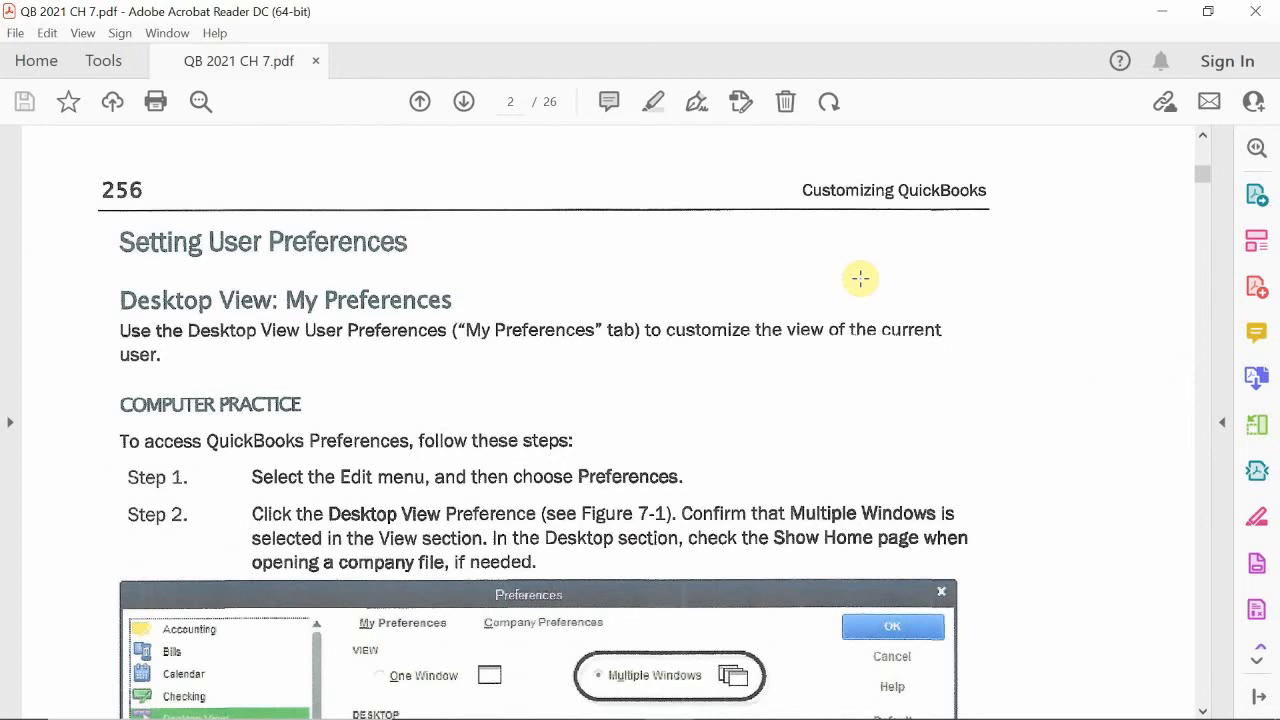
pyautogui.scroll(-1, 860, 279)
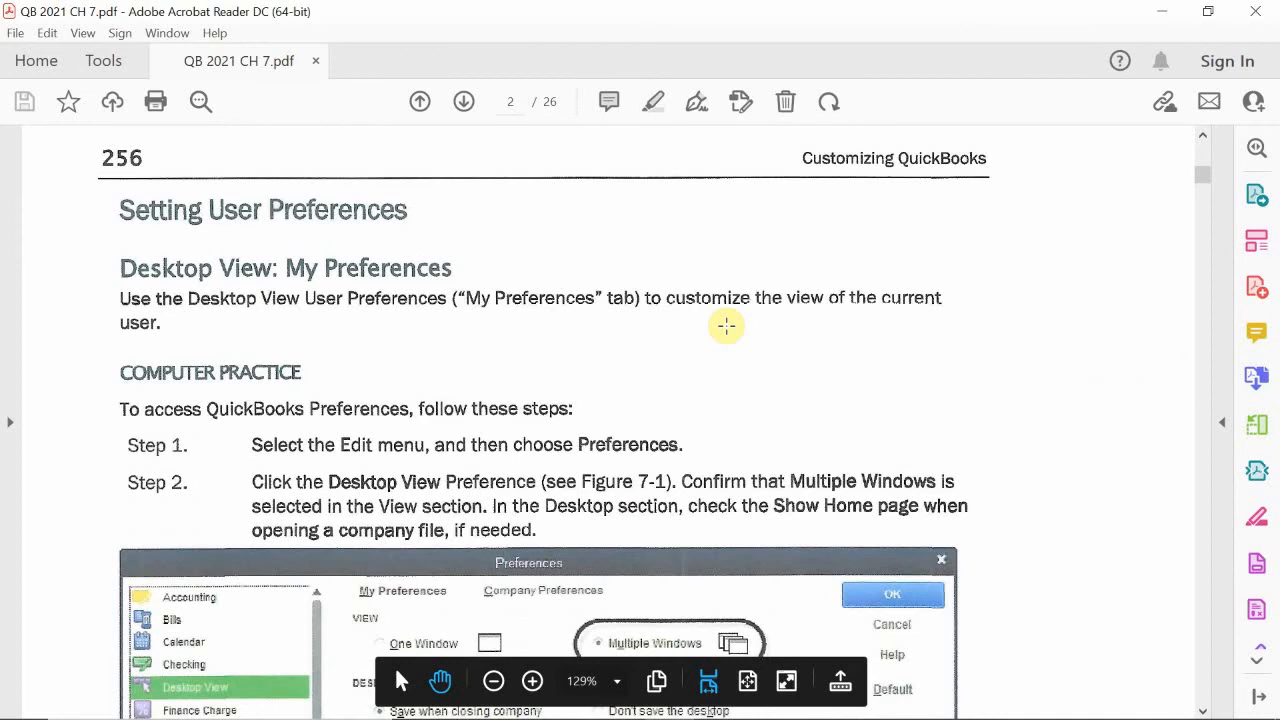
# - Switch to QuickBooks, open Preferences, dismiss the feature discovery tip and place the Preferences window clear of the shortcuts sidebar
pyautogui.moveTo(705, 712)
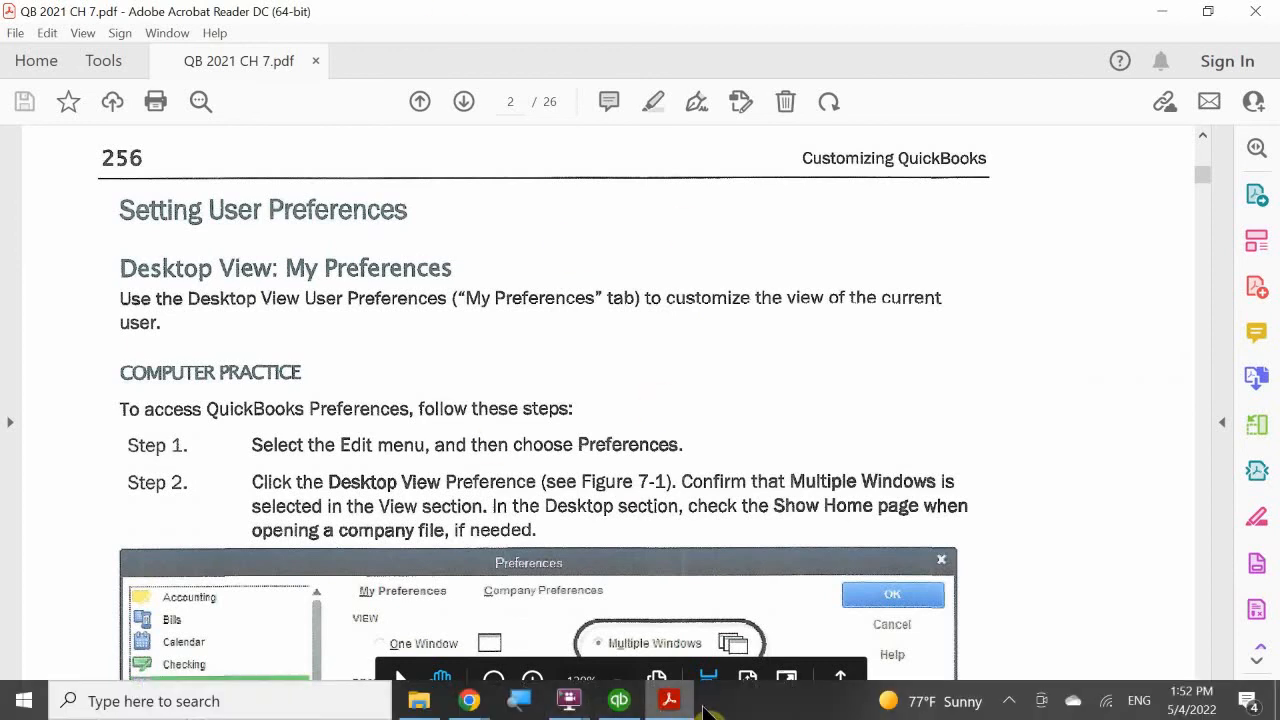
pyautogui.moveTo(668, 697)
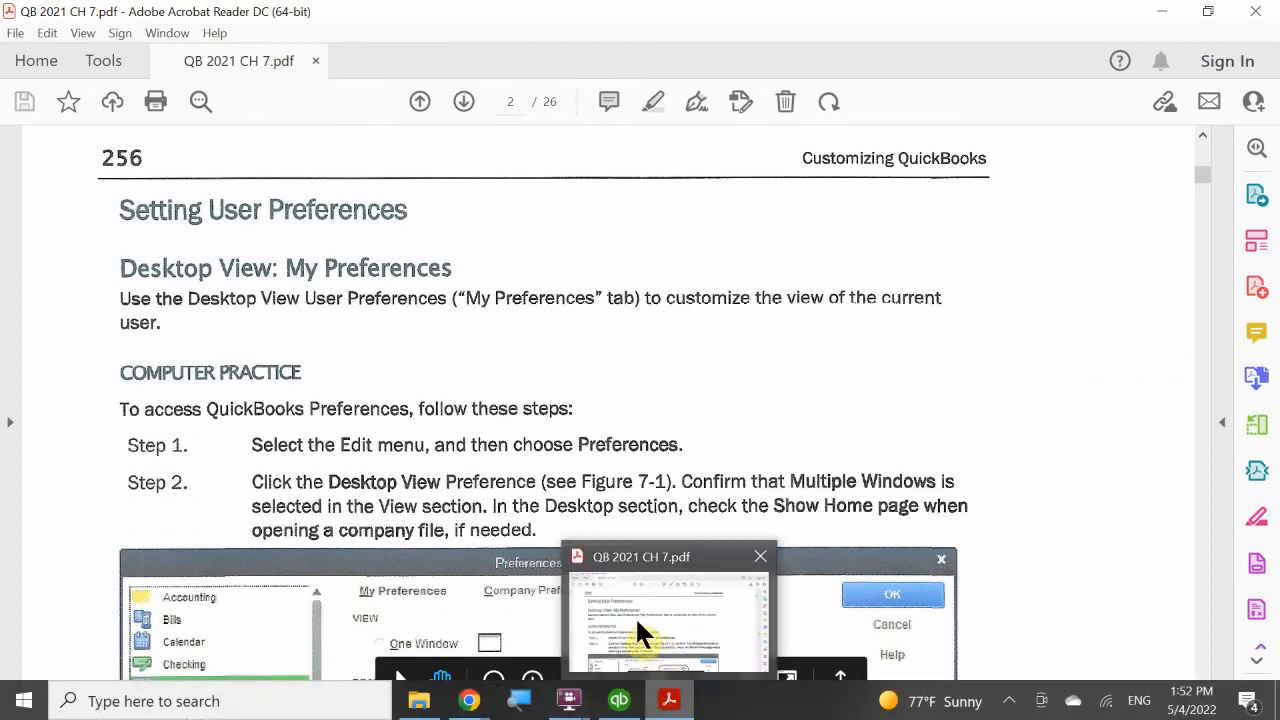
pyautogui.moveTo(620, 698)
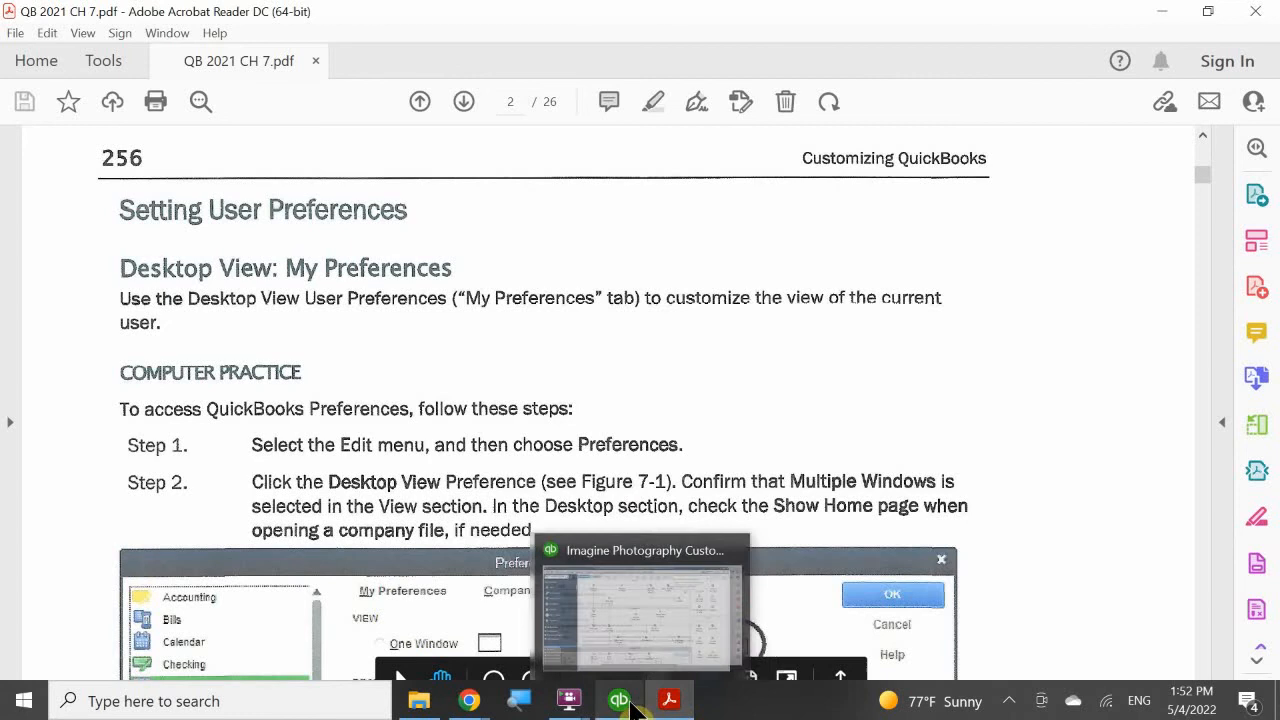
pyautogui.click(611, 620)
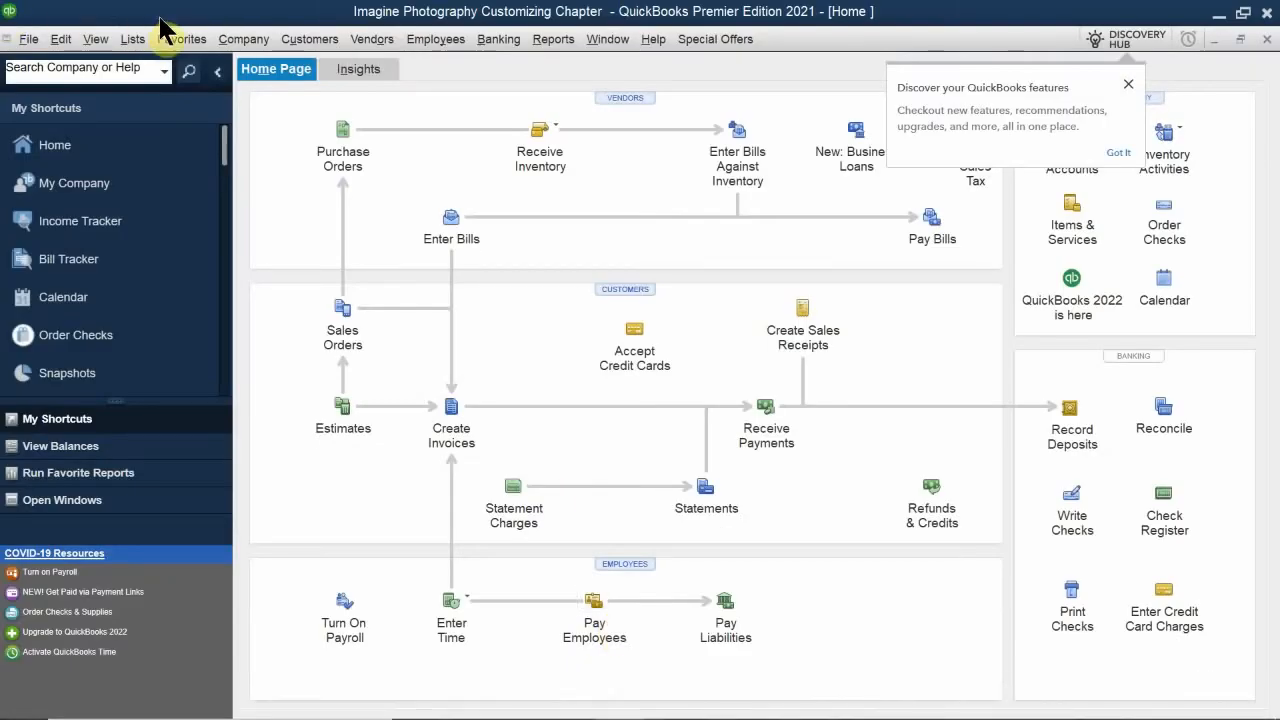
pyautogui.click(62, 40)
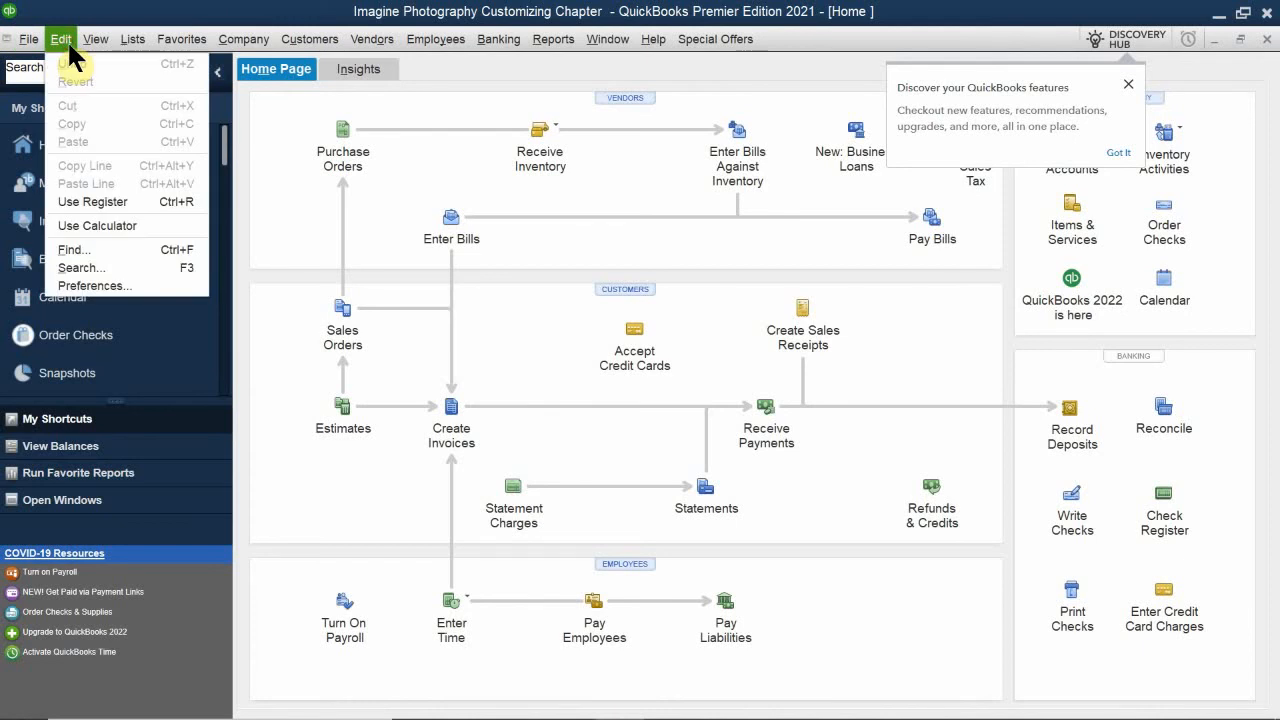
pyautogui.click(122, 287)
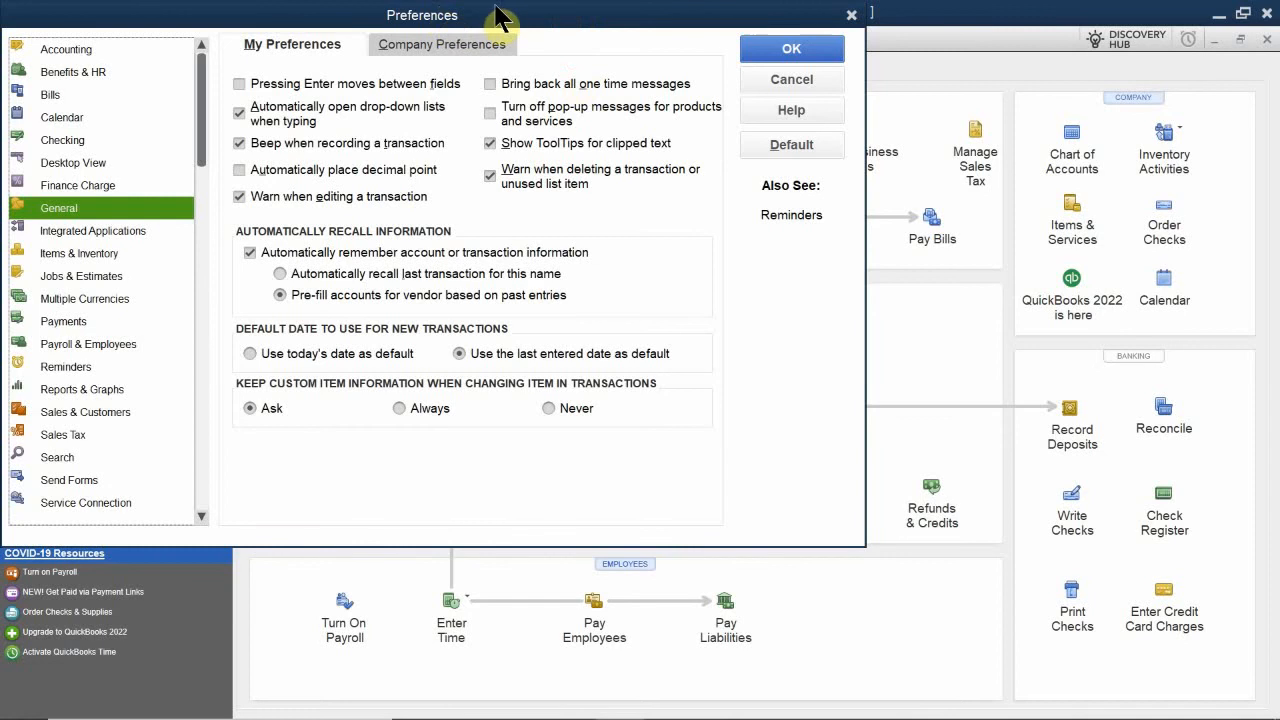
pyautogui.moveTo(557, 23); pyautogui.dragTo(724, 142)
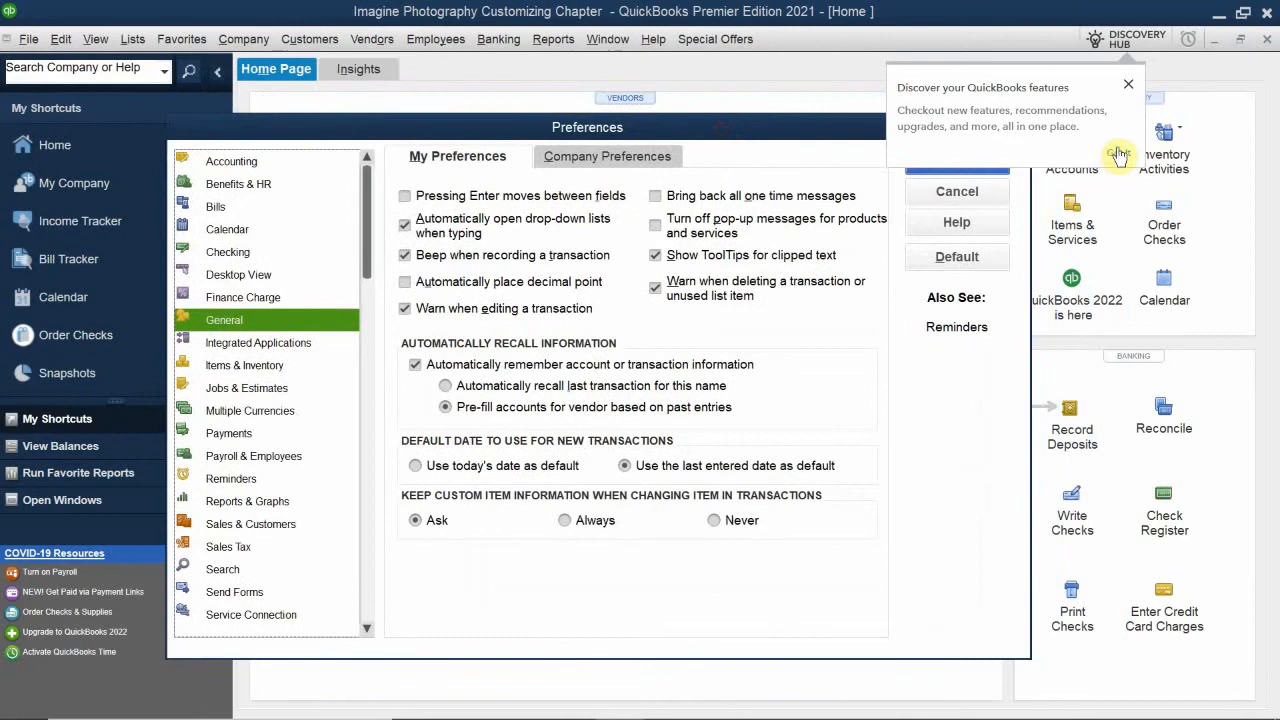
pyautogui.click(1128, 84)
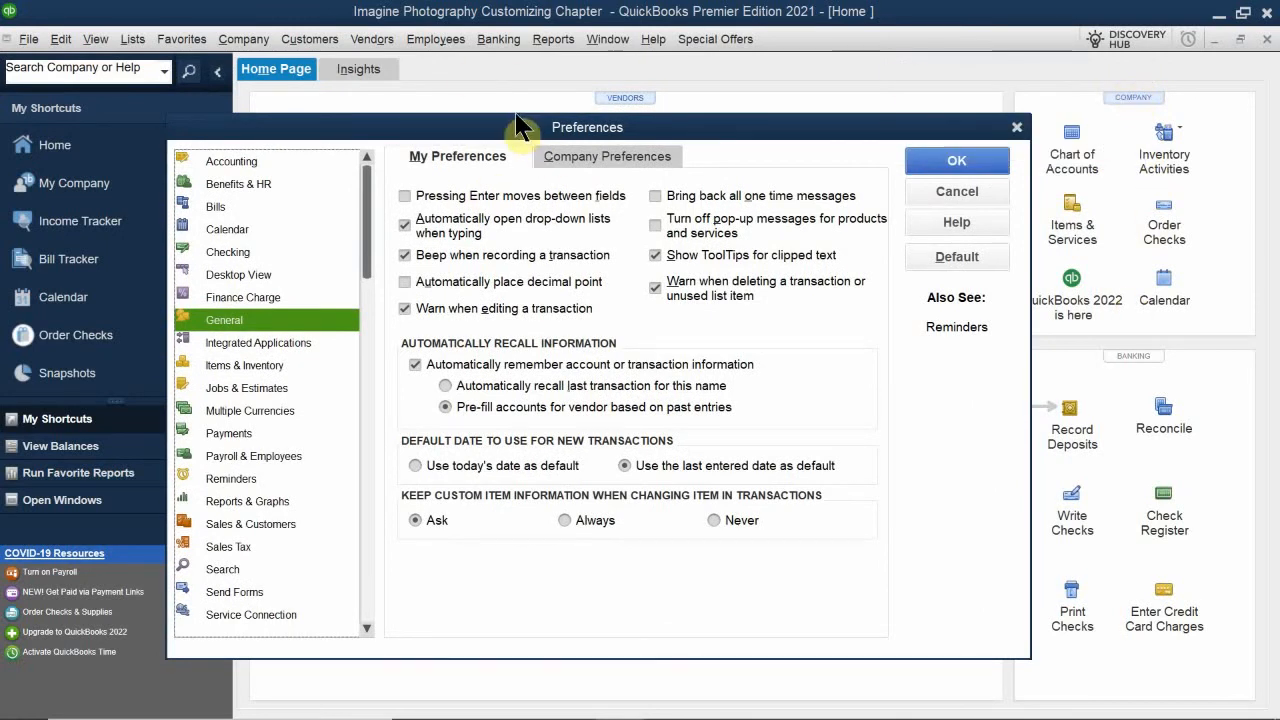
pyautogui.moveTo(427, 124); pyautogui.dragTo(510, 134)
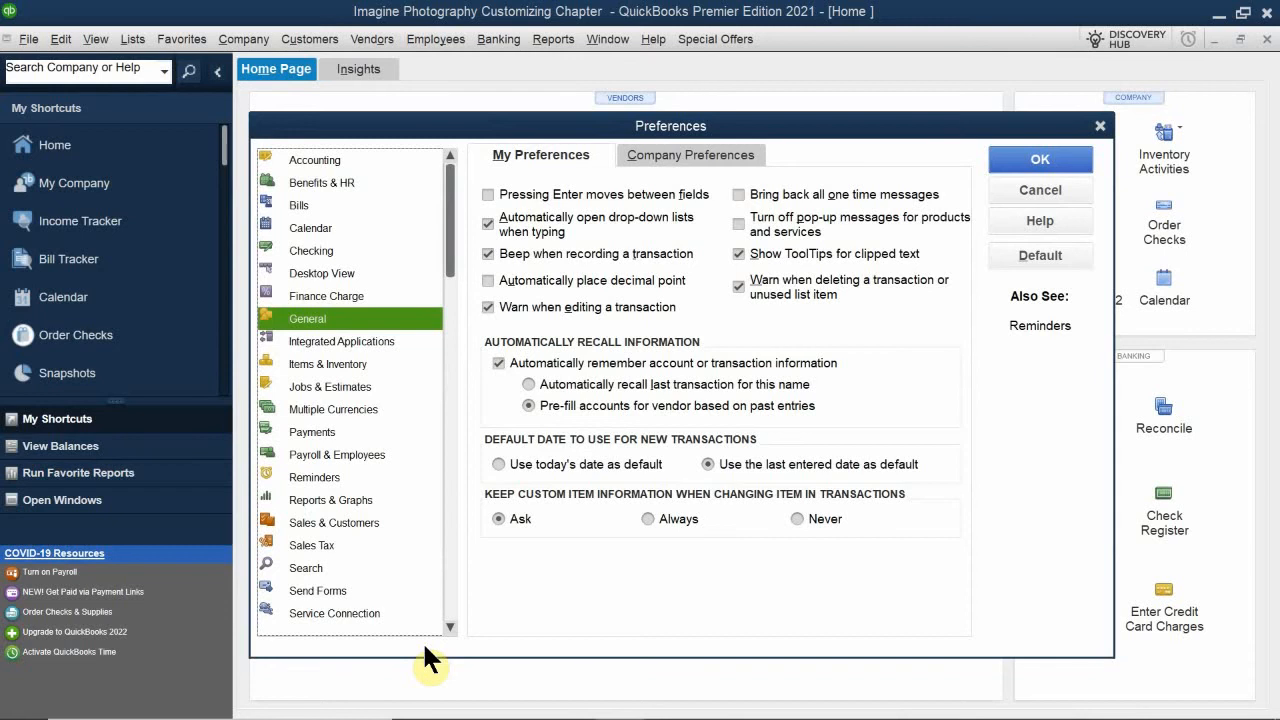
# - Examine the preference categories from Accounting through Checking, including their personal settings and the full category list
pyautogui.click(350, 161)
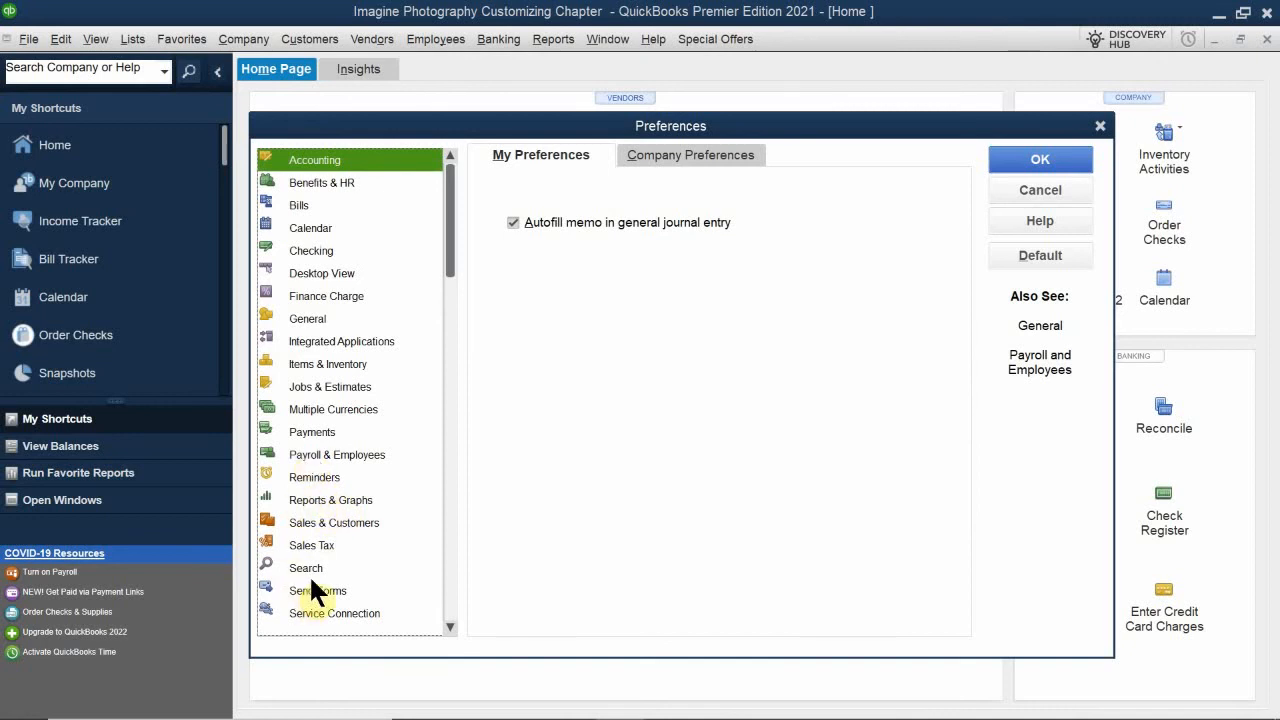
pyautogui.scroll(-1, 310, 590)
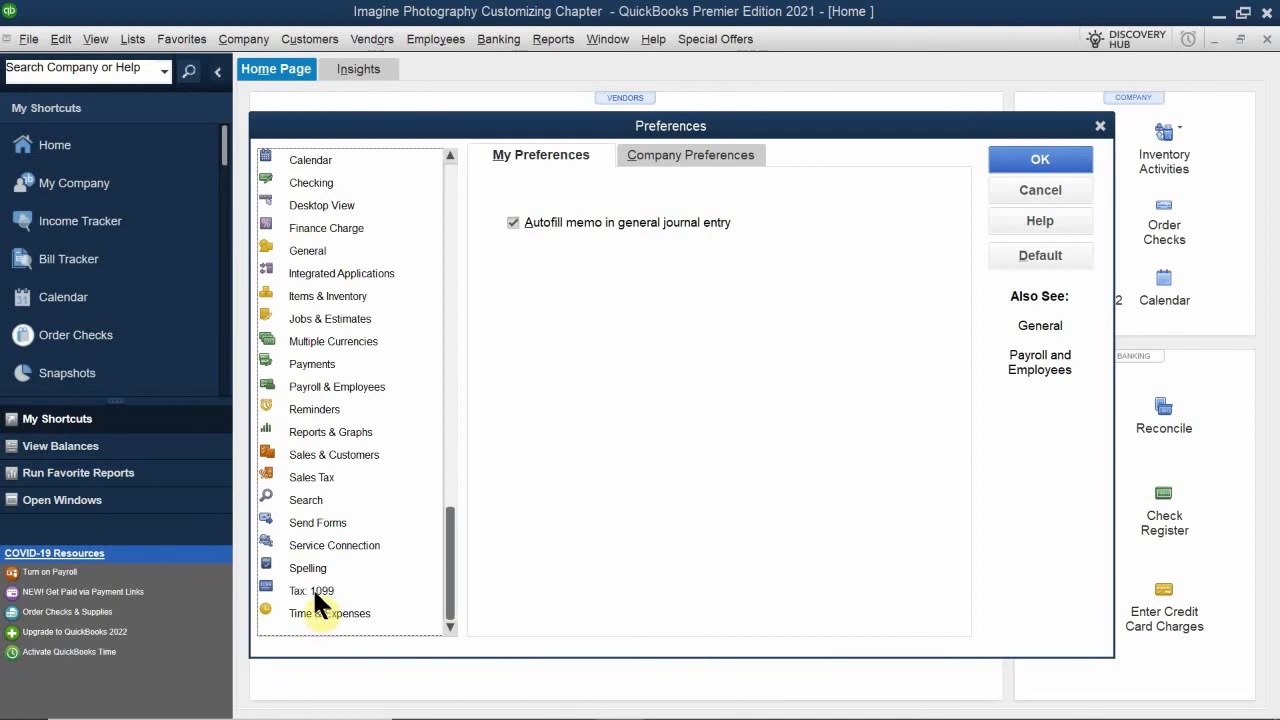
pyautogui.scroll(1, 340, 400)
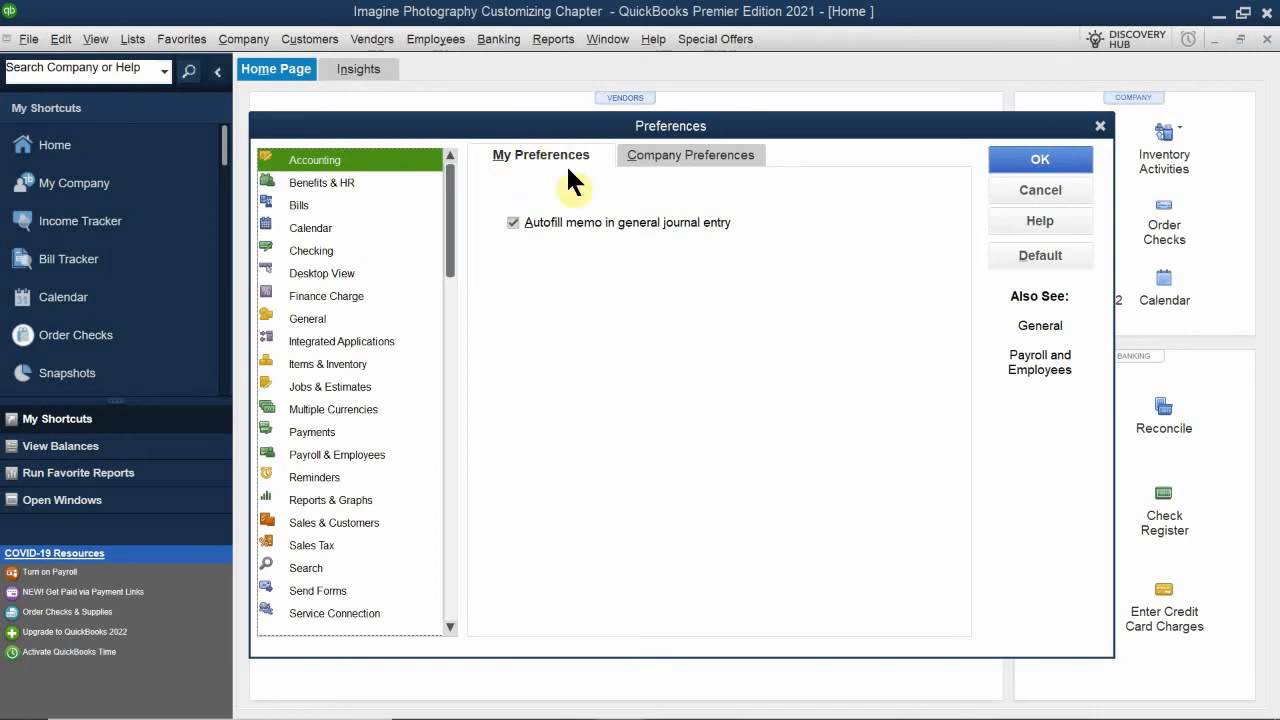
pyautogui.click(321, 183)
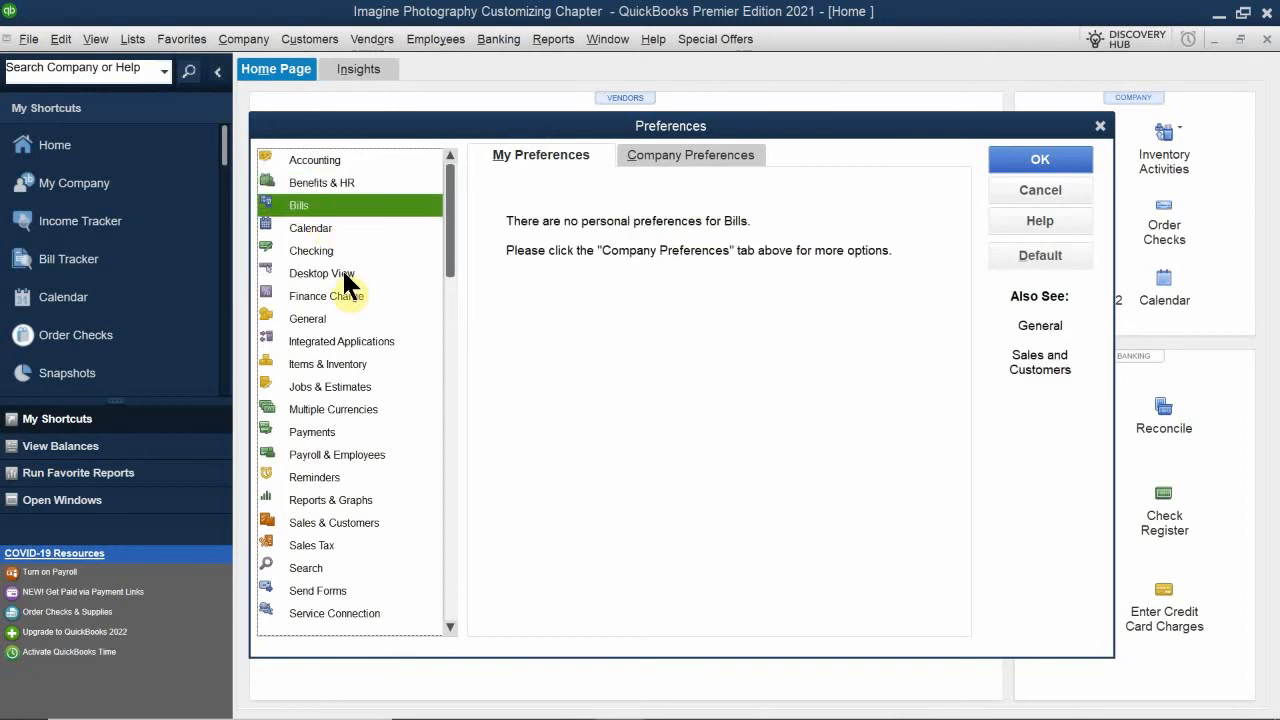
pyautogui.click(328, 229)
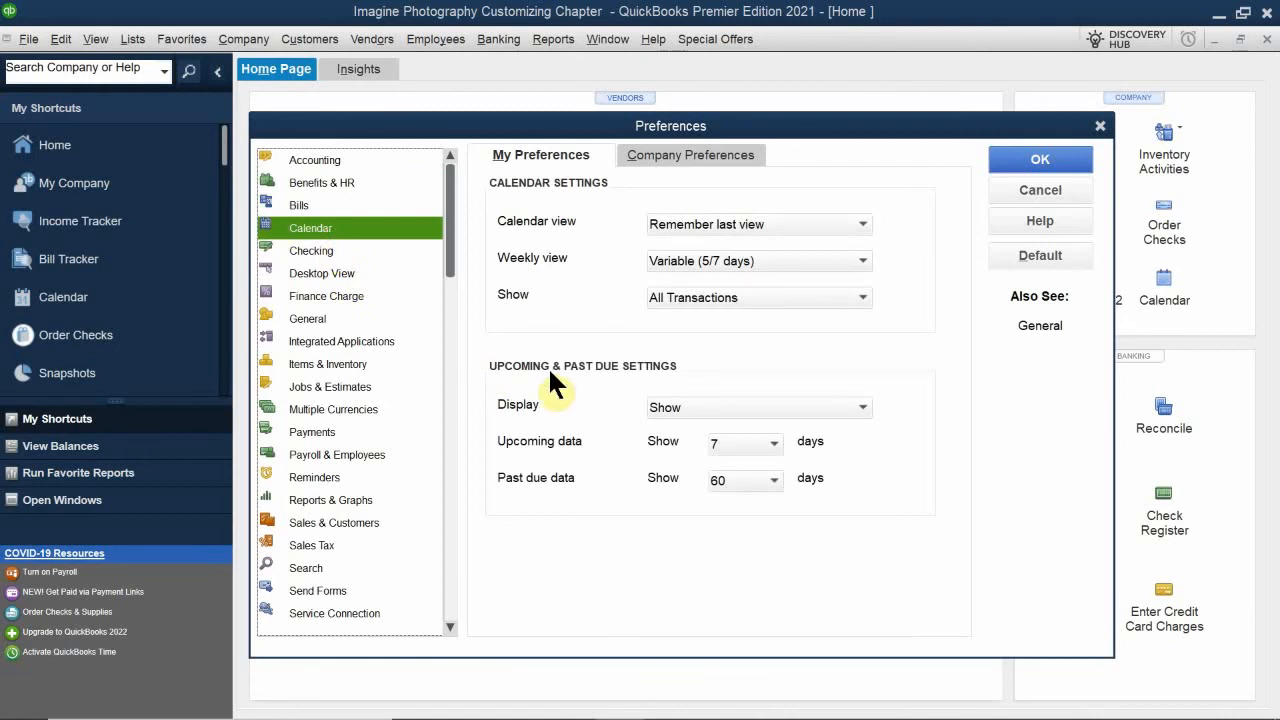
pyautogui.click(334, 249)
# - Compare the personal and company preferences of the Desktop View category
pyautogui.click(327, 276)
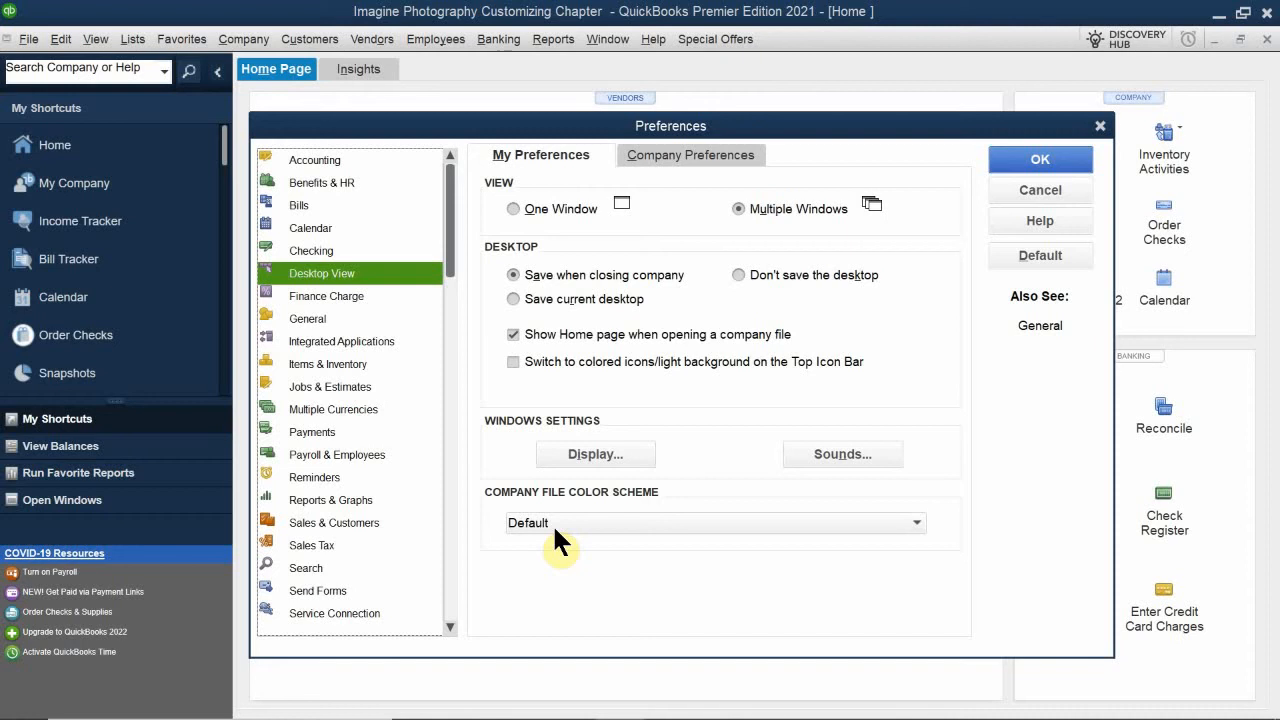
pyautogui.click(657, 157)
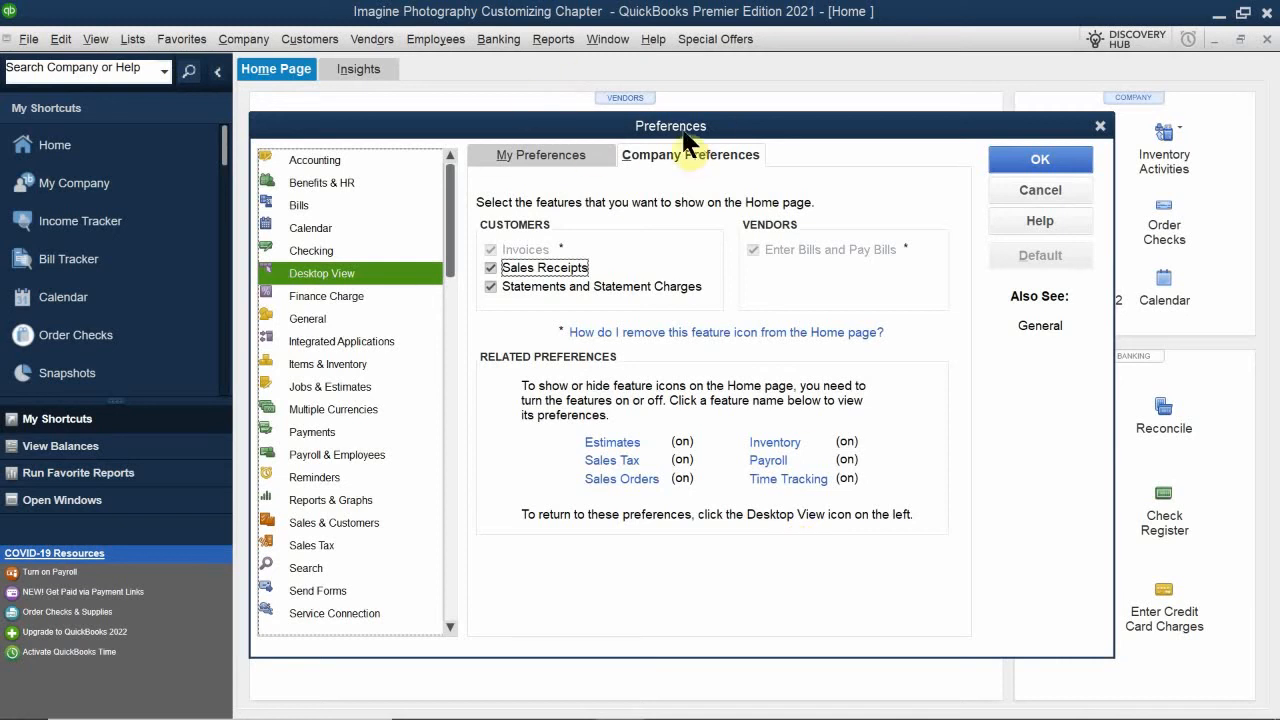
pyautogui.click(525, 152)
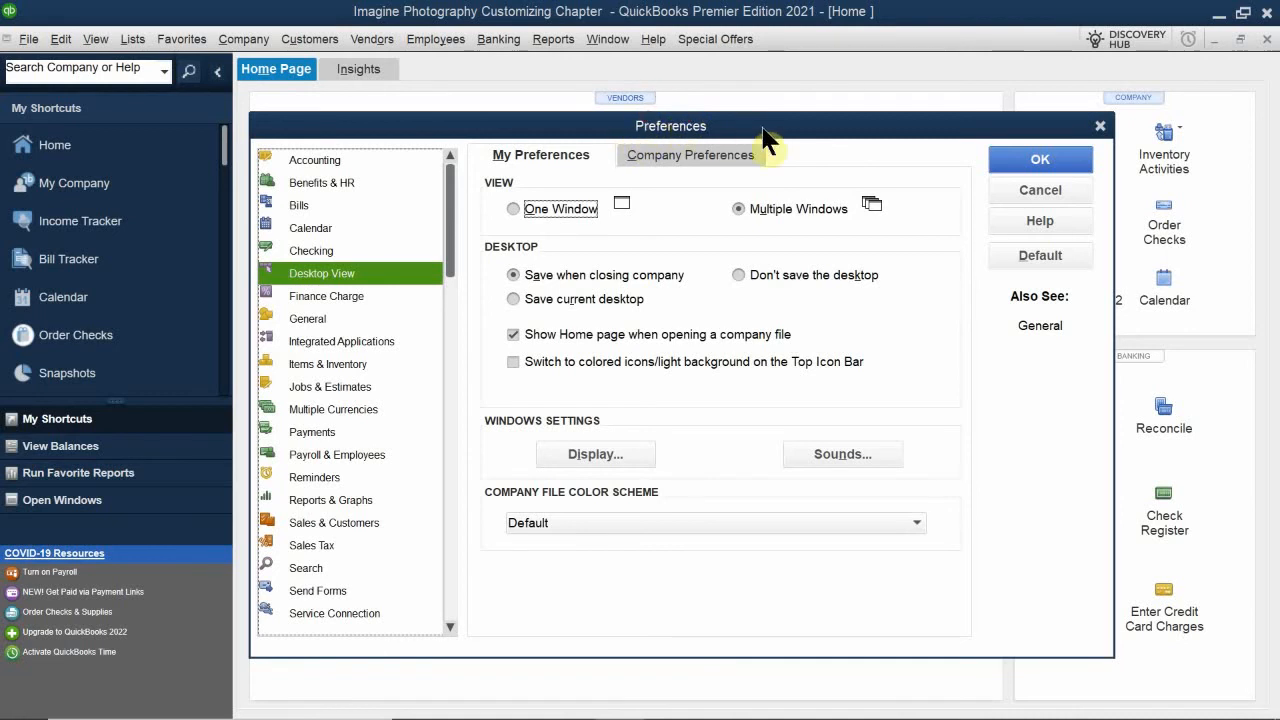
# - Move the Preferences window lower, set the personal desktop view to One Window, and save the preference
pyautogui.moveTo(730, 120); pyautogui.dragTo(753, 171)
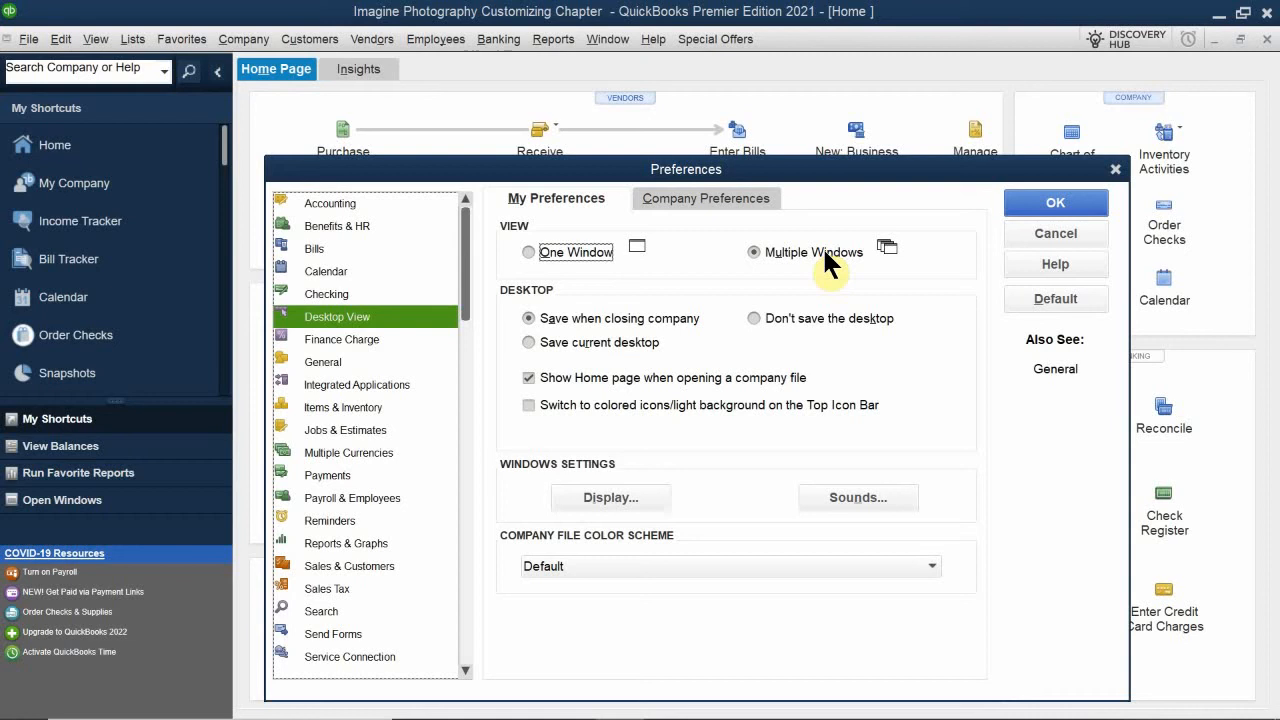
pyautogui.click(588, 251)
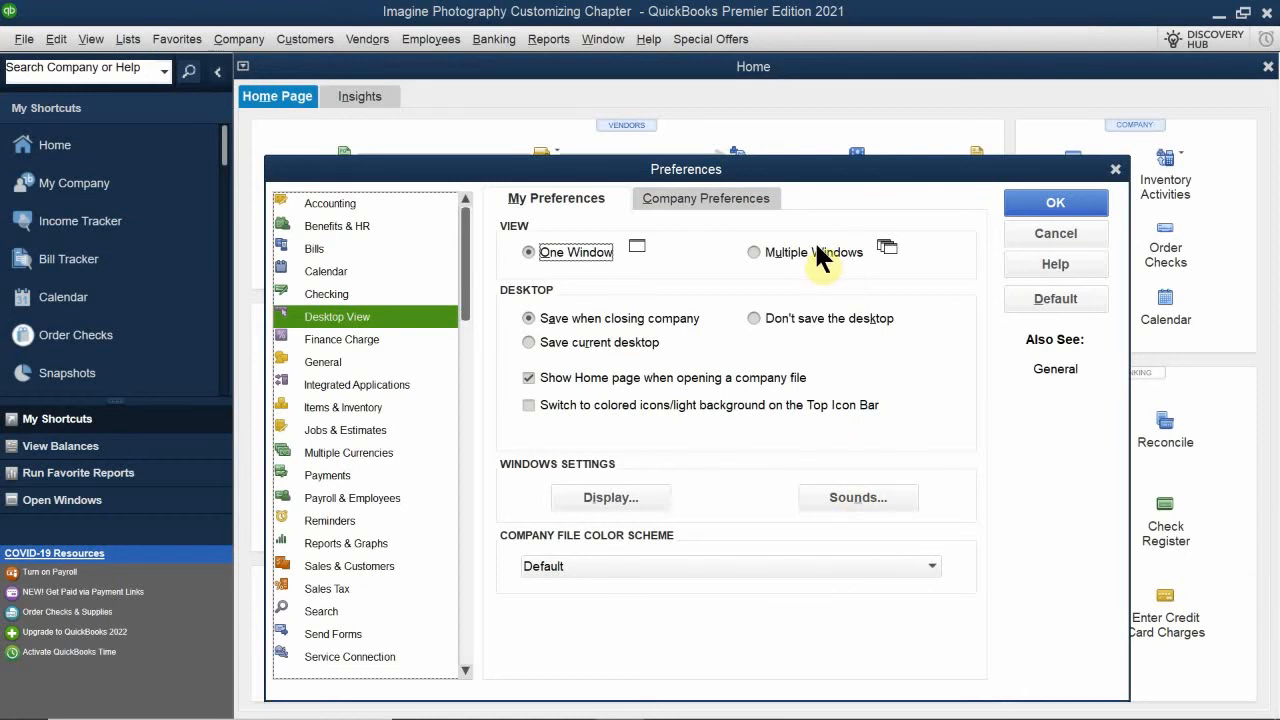
pyautogui.click(779, 249)
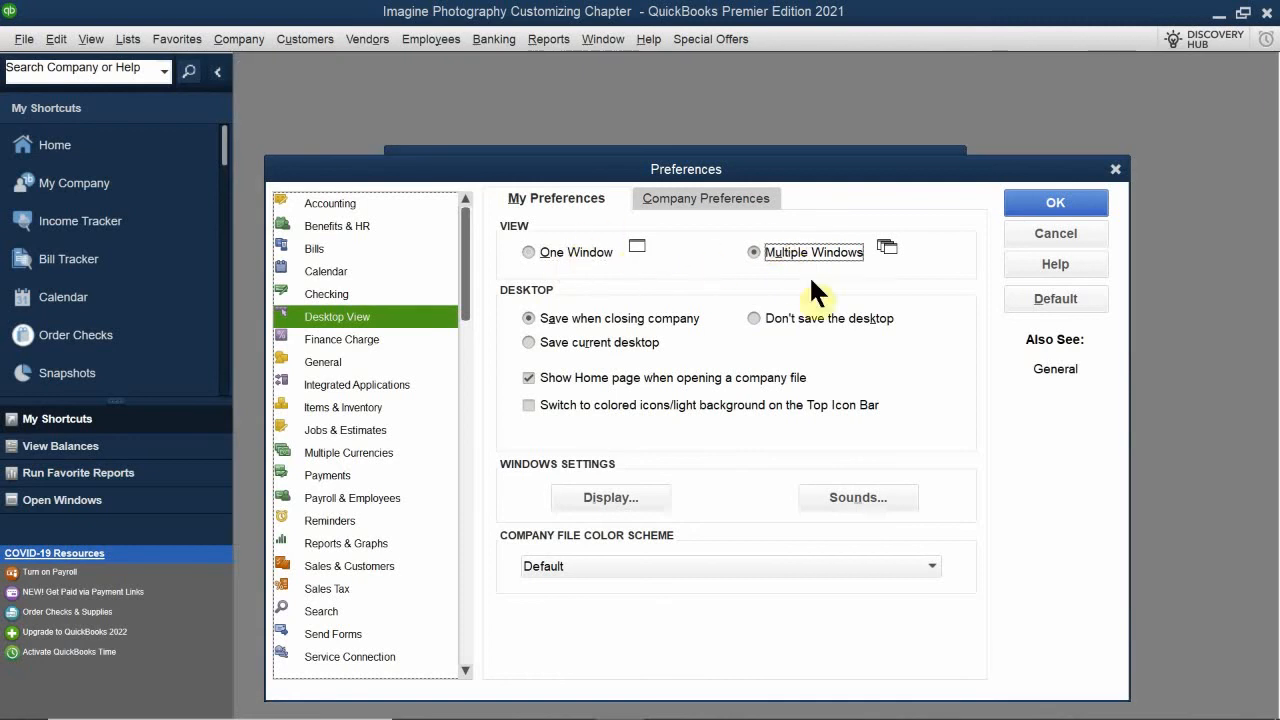
pyautogui.click(564, 250)
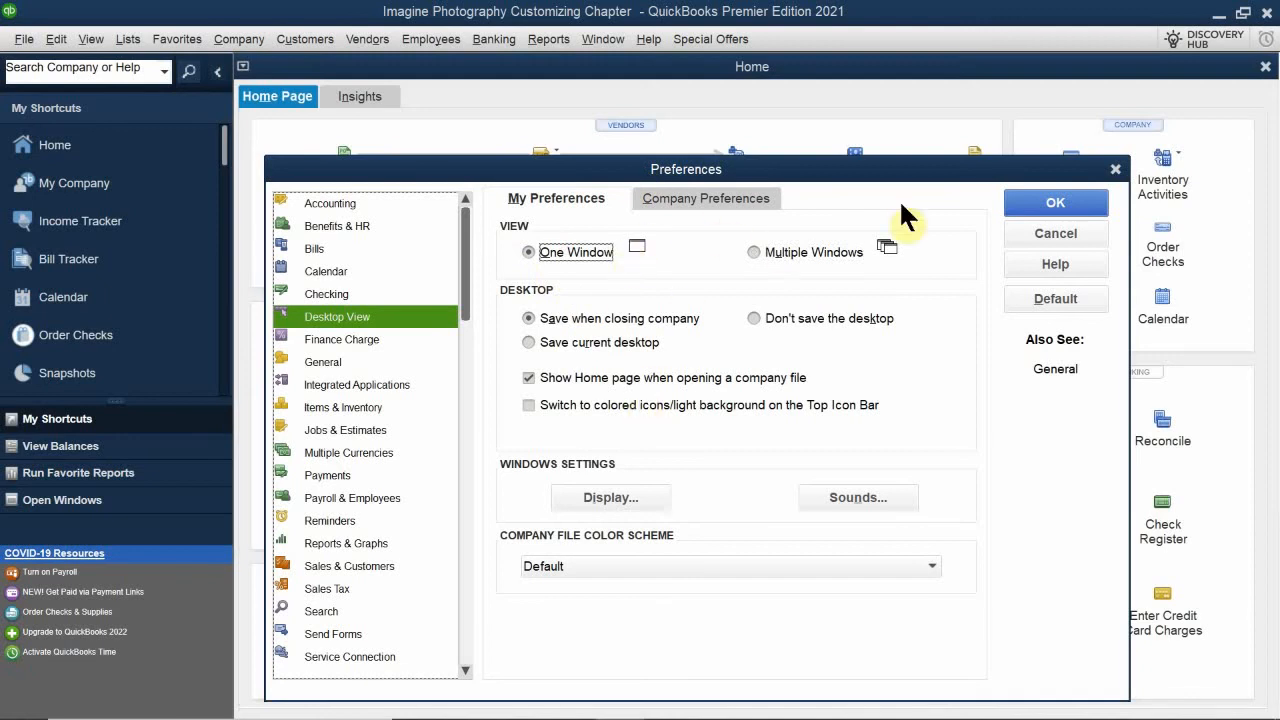
pyautogui.click(1033, 203)
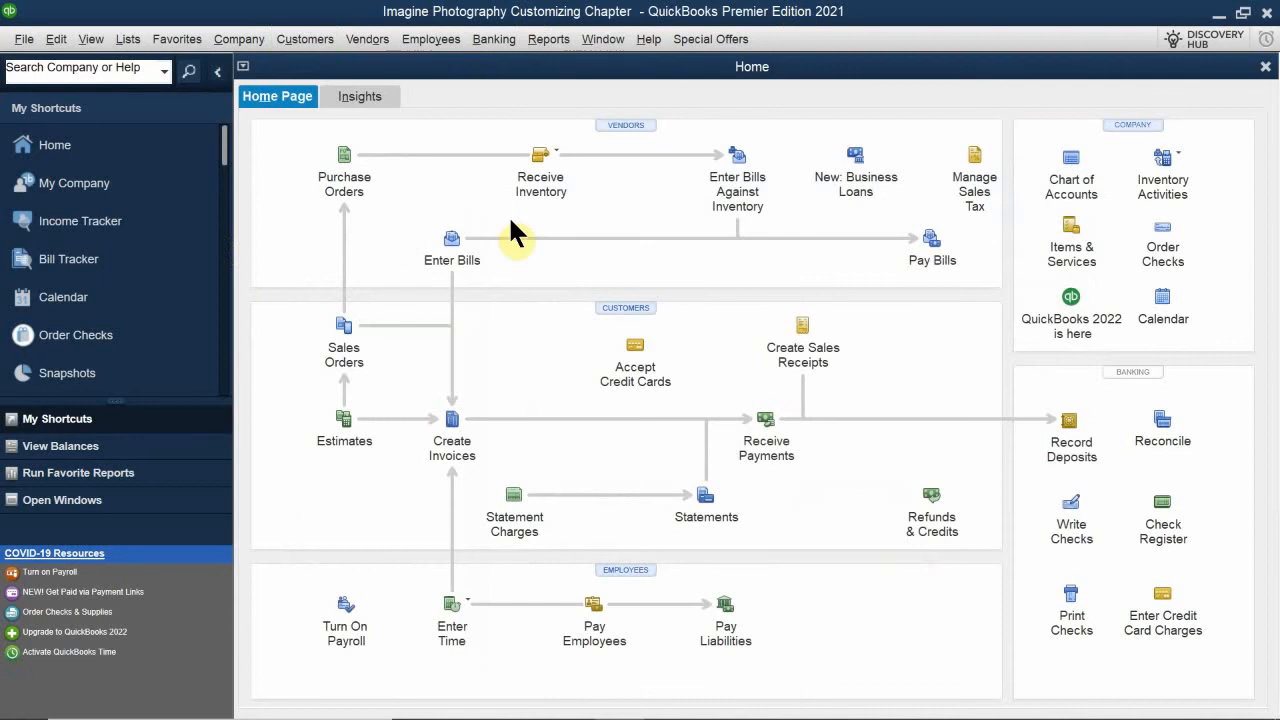
# - Open Enter Bills and the Vendor Center in single-window view, show the vendors list, and close the Vendor Center
pyautogui.click(456, 263)
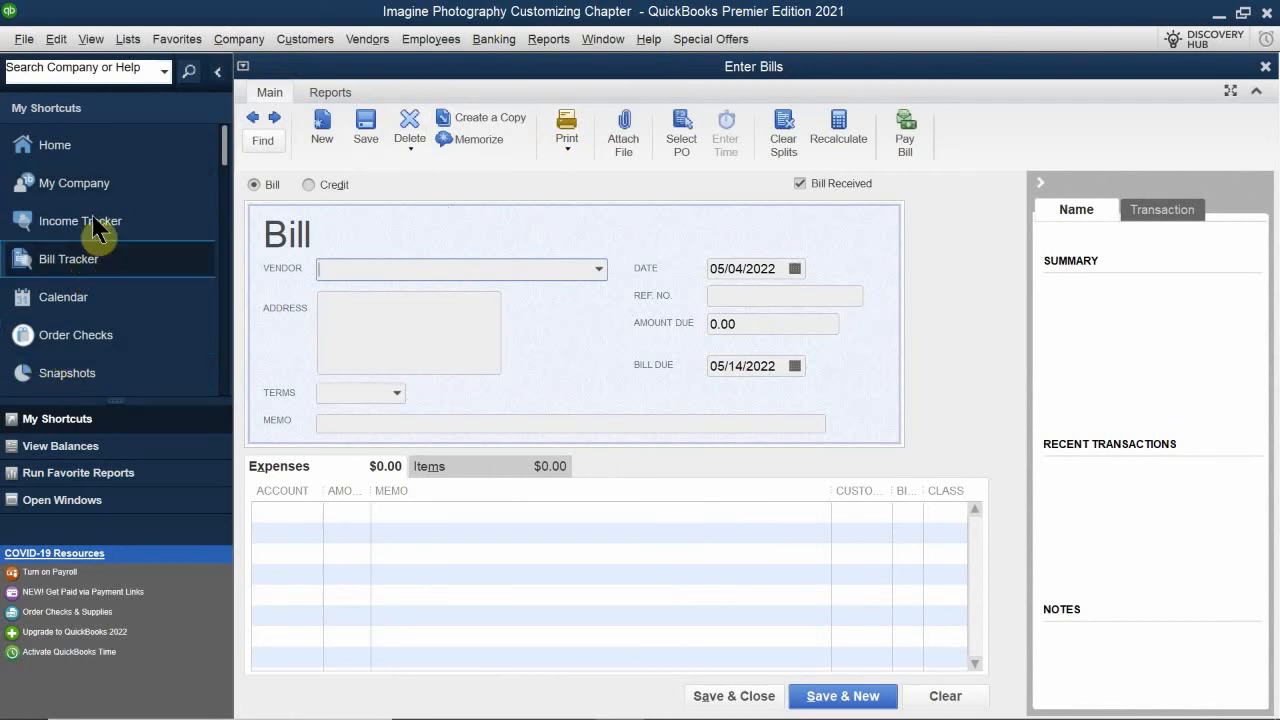
pyautogui.scroll(-1, 128, 242)
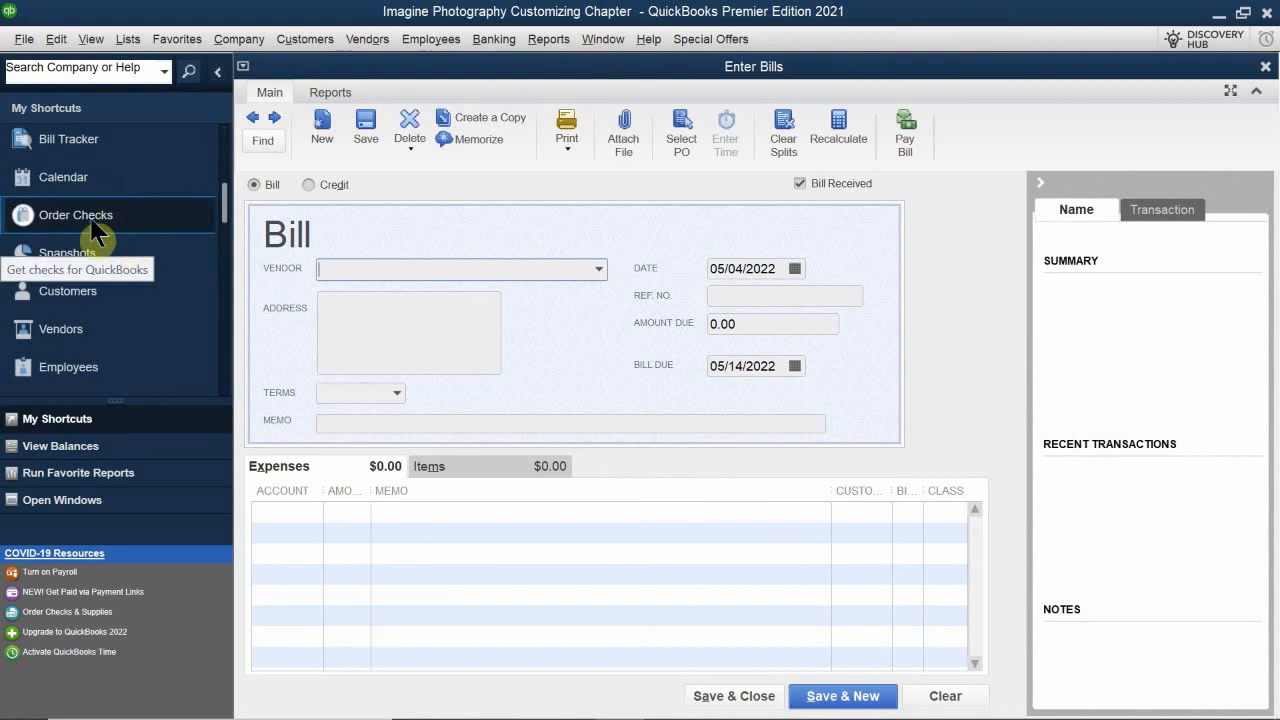
pyautogui.click(57, 329)
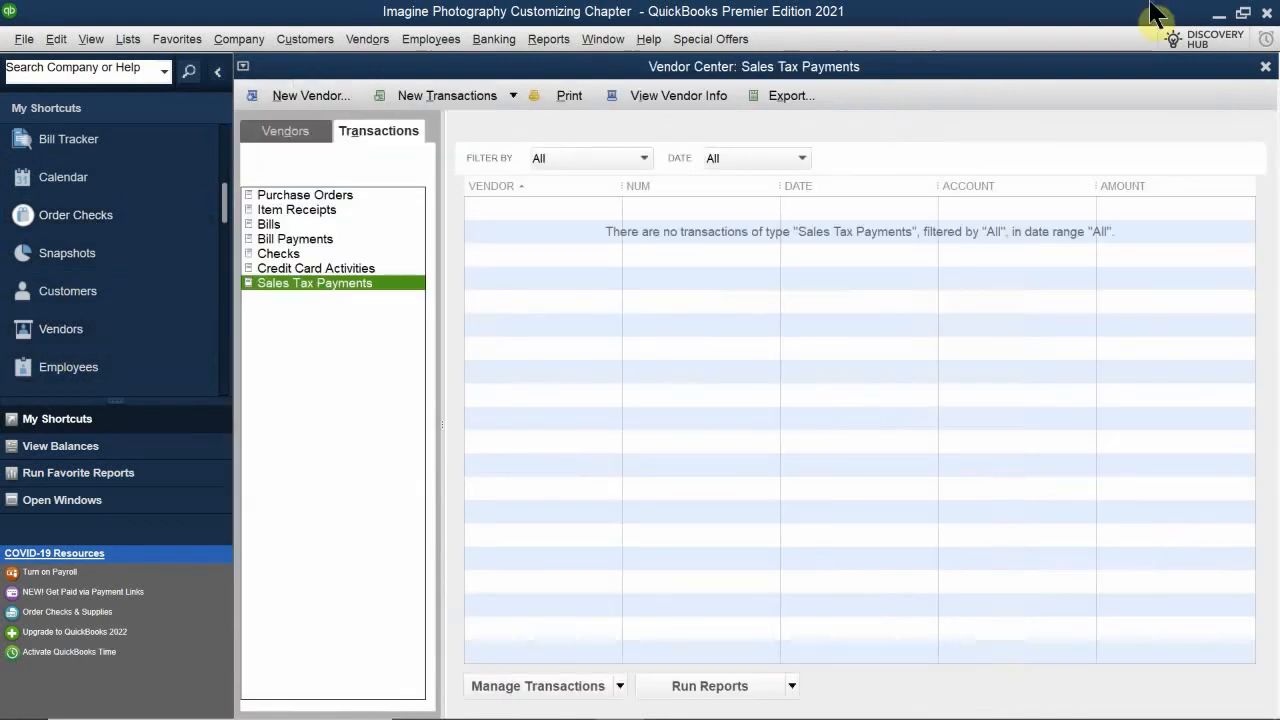
pyautogui.click(296, 128)
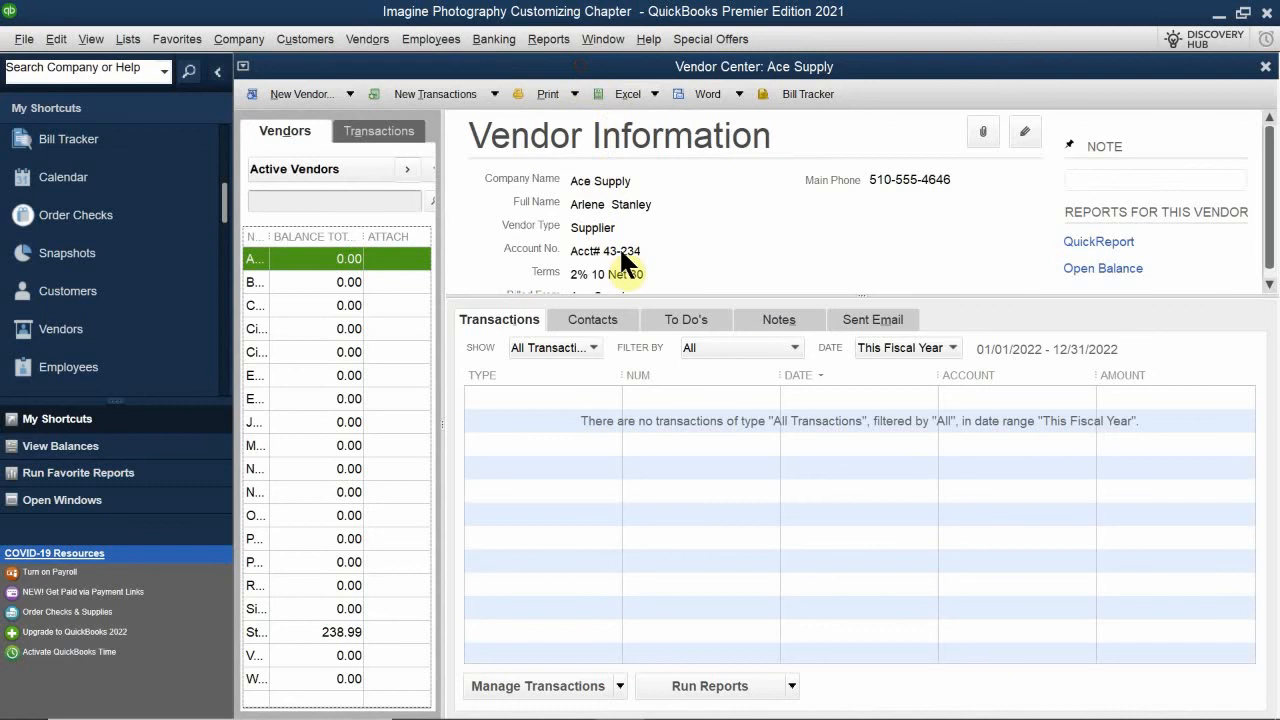
pyautogui.click(1264, 68)
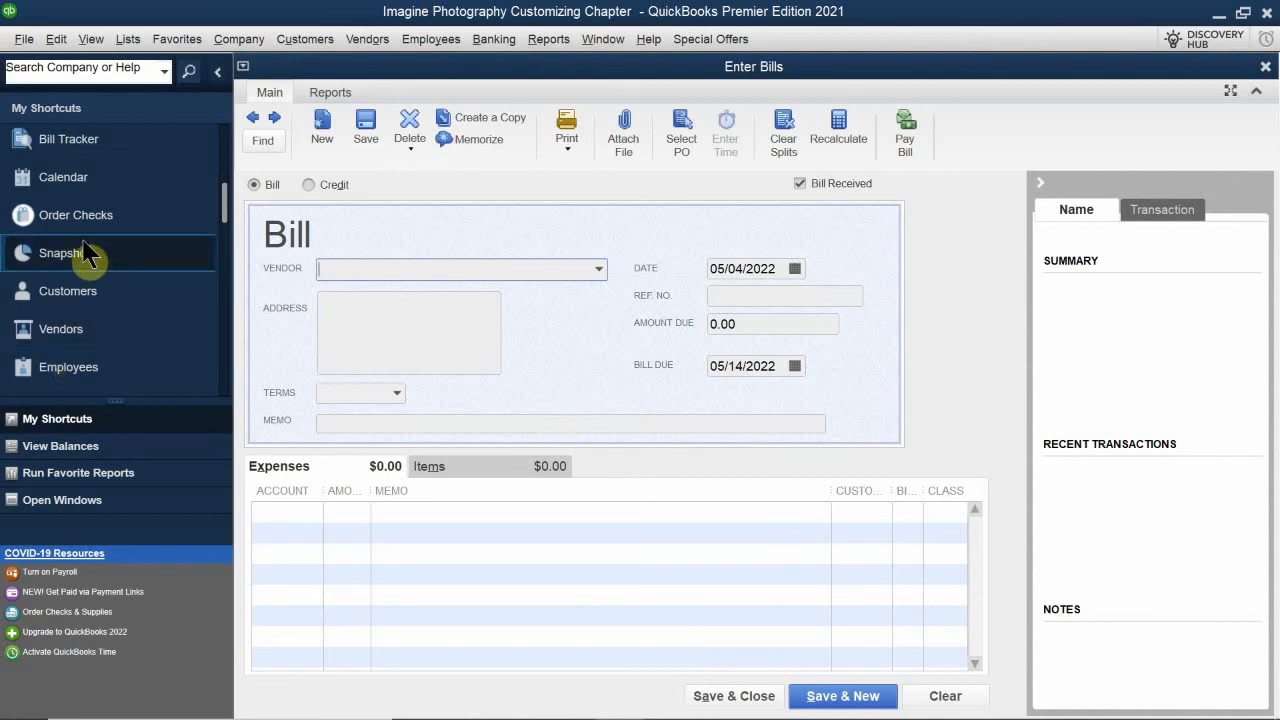
# - Switch between Home and Enter Bills through the list of open windows, restore the shortcuts list, and close Enter Bills
pyautogui.scroll(3, 86, 253)
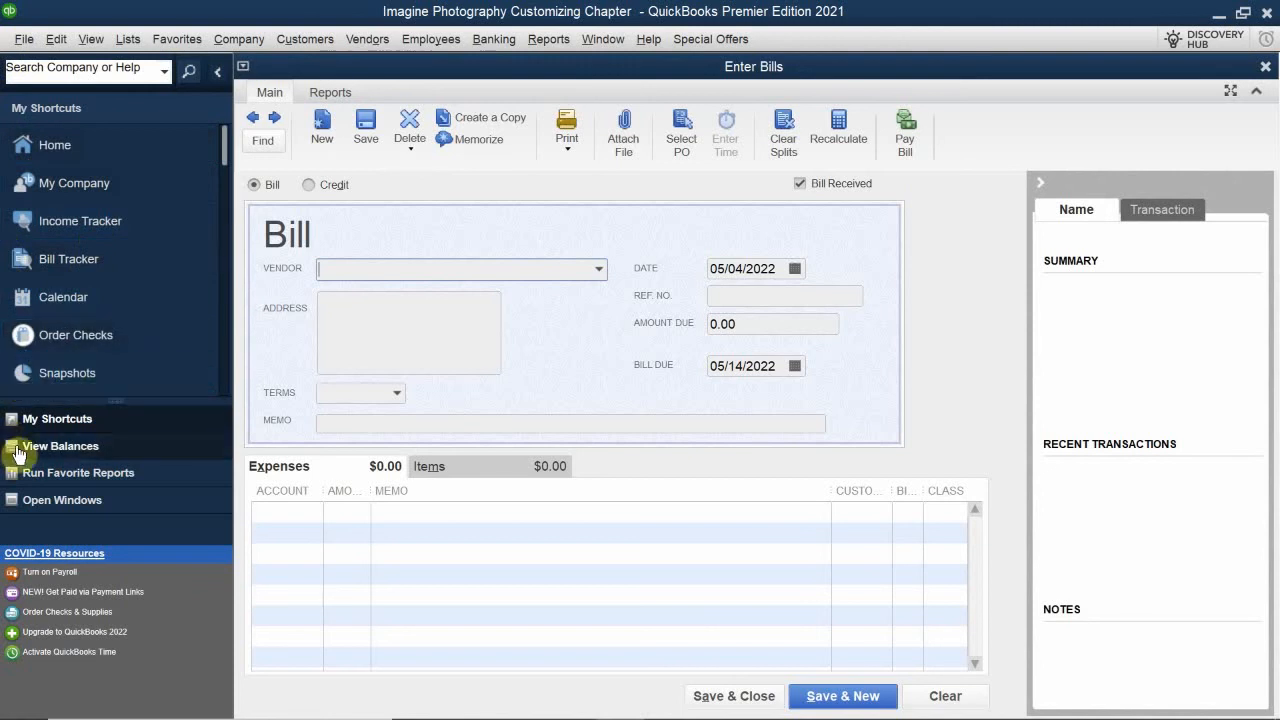
pyautogui.click(90, 507)
pyautogui.click(86, 181)
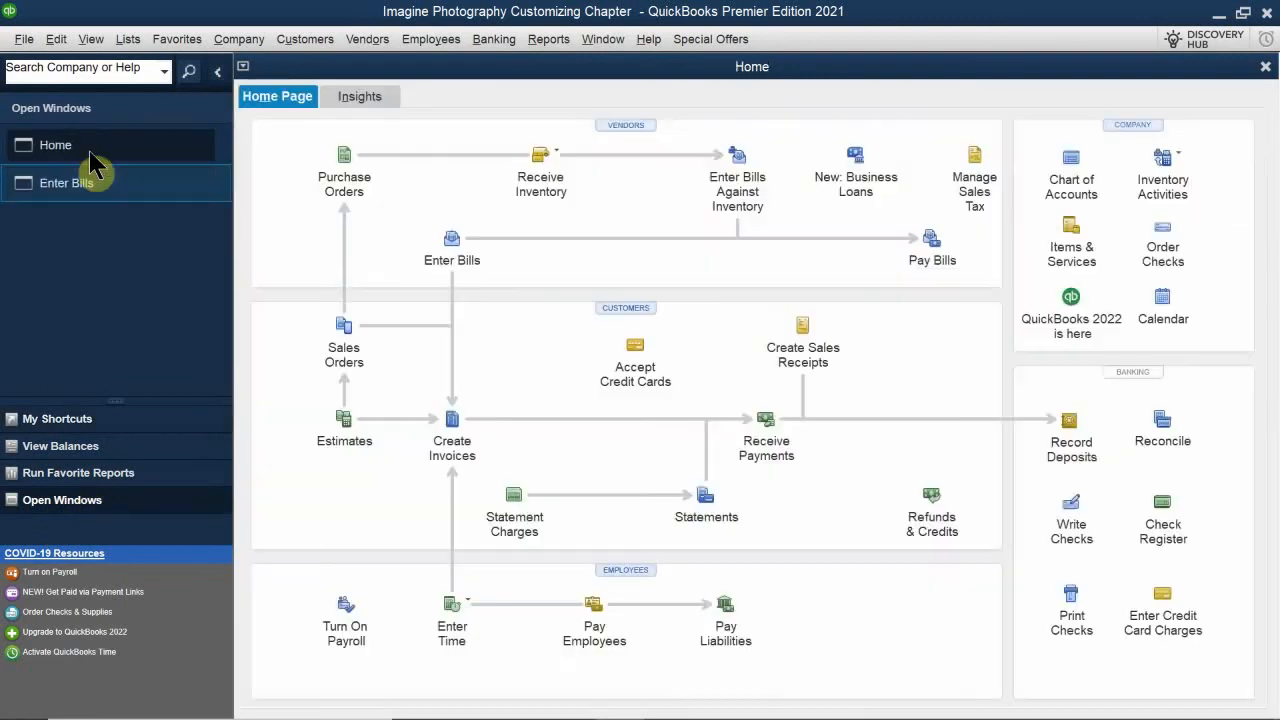
pyautogui.click(88, 185)
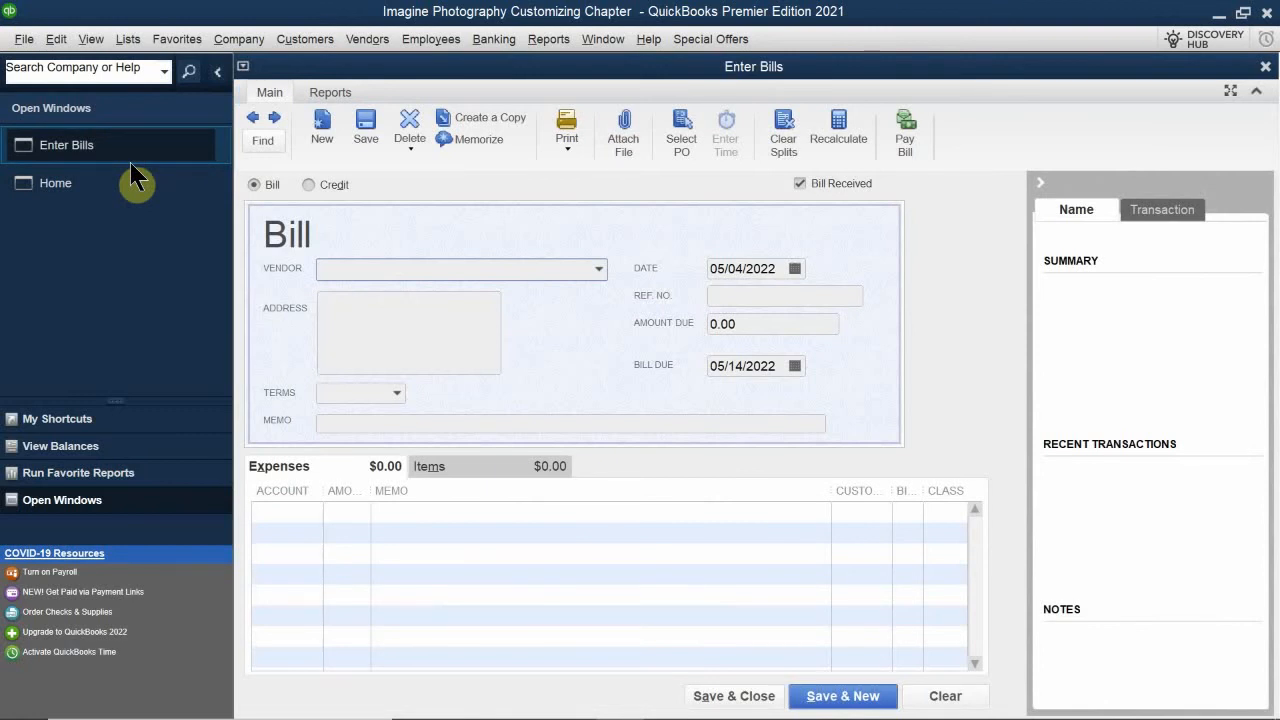
pyautogui.click(84, 424)
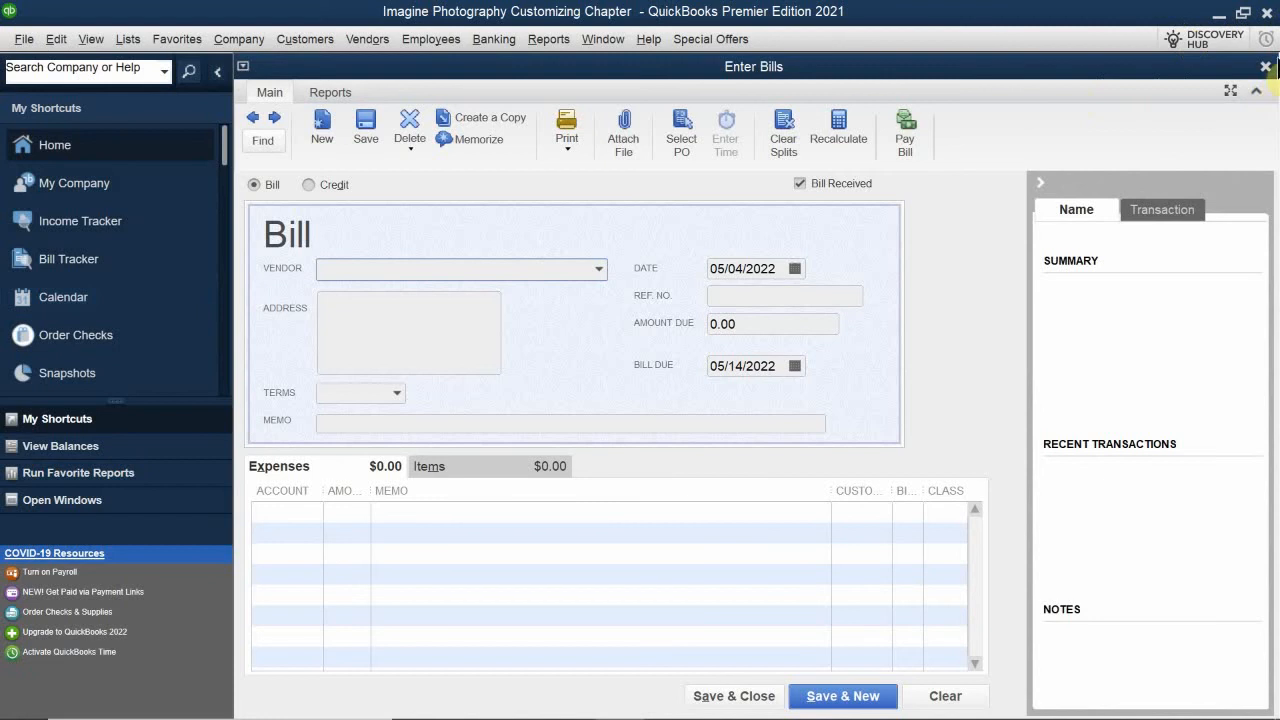
pyautogui.click(1265, 67)
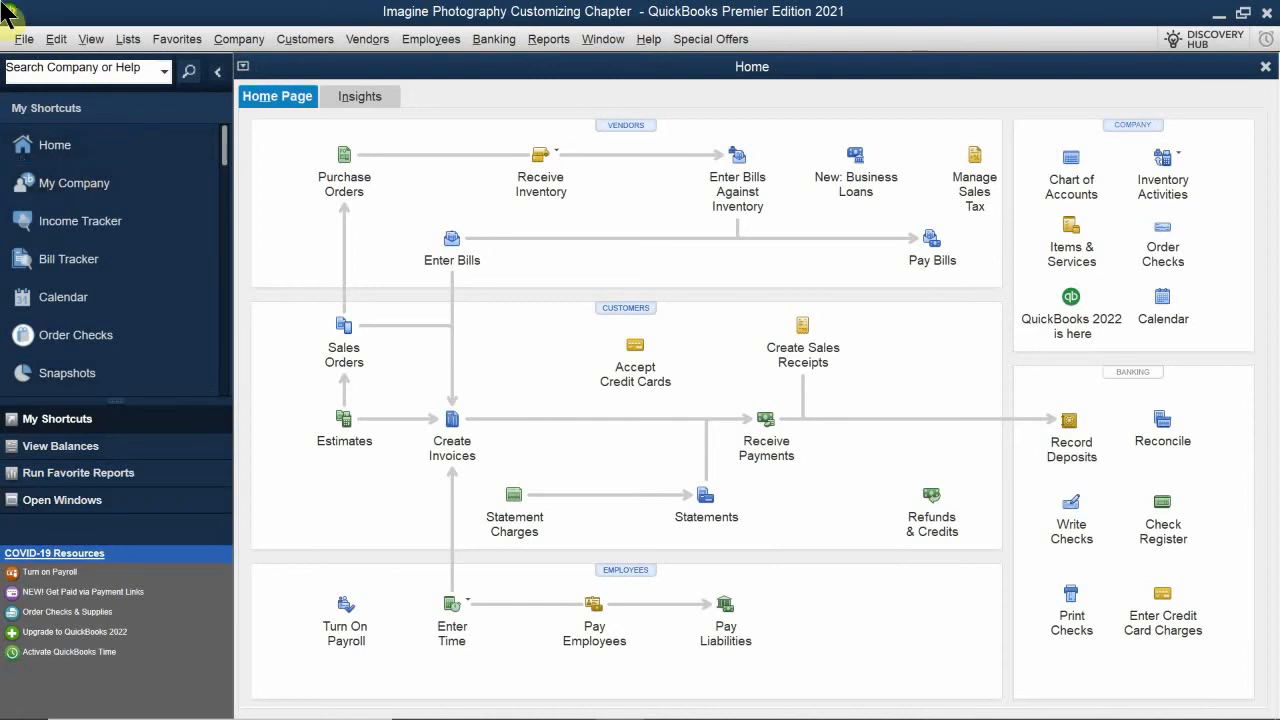
# - Set the personal Desktop View preference to Multiple Windows and save it
pyautogui.click(55, 39)
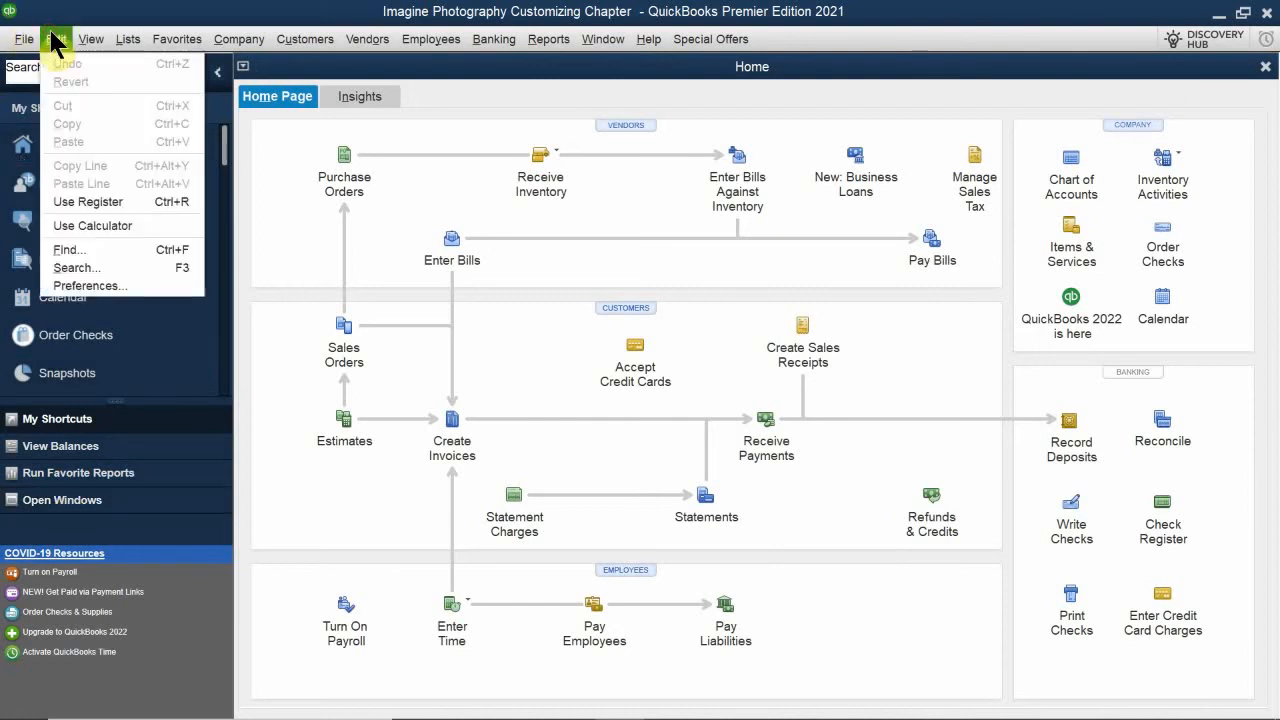
pyautogui.click(84, 287)
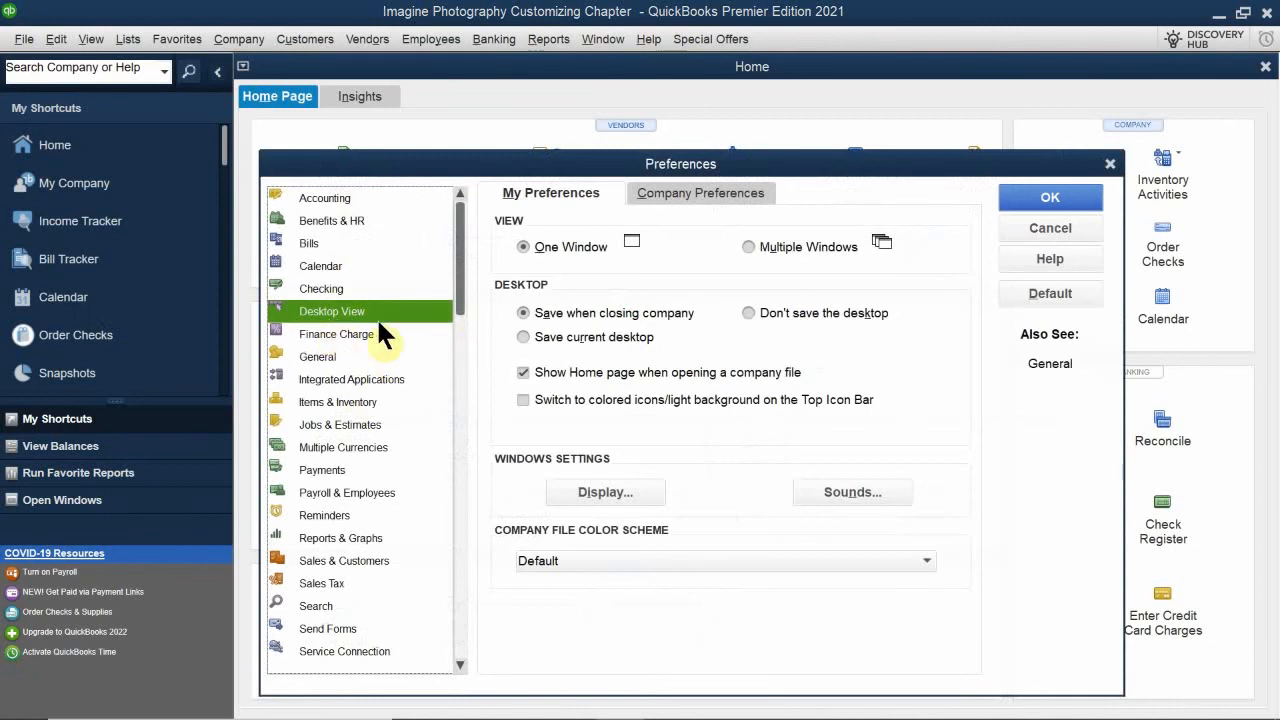
pyautogui.click(764, 247)
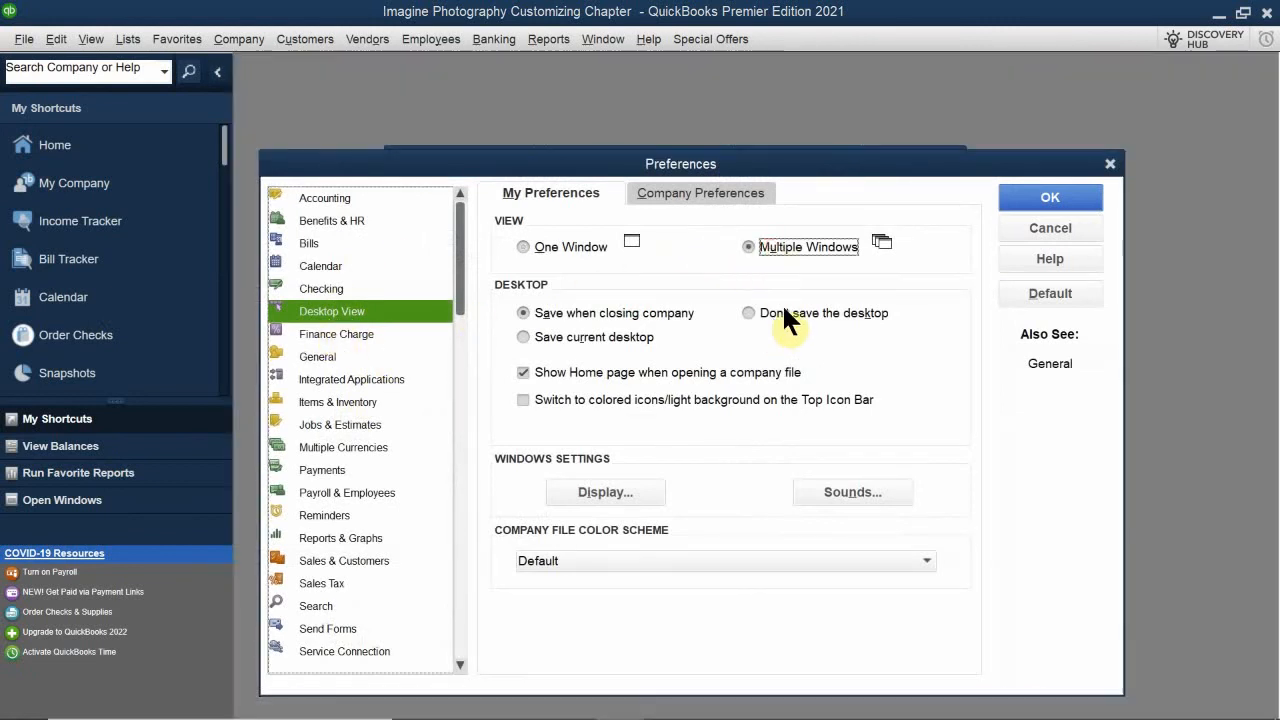
pyautogui.click(1015, 196)
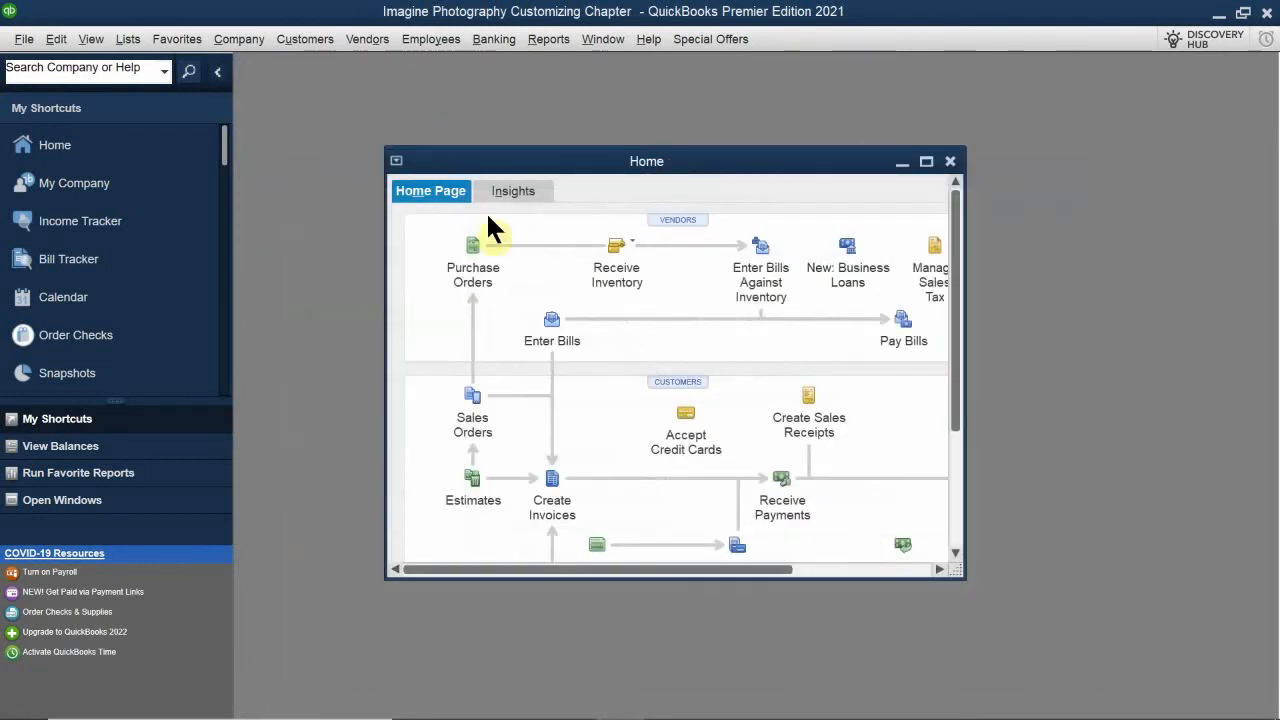
# - Open Enter Bills and the Vendor Center as overlapping windows beside Home, and widen the vendors list to show full names
pyautogui.click(553, 328)
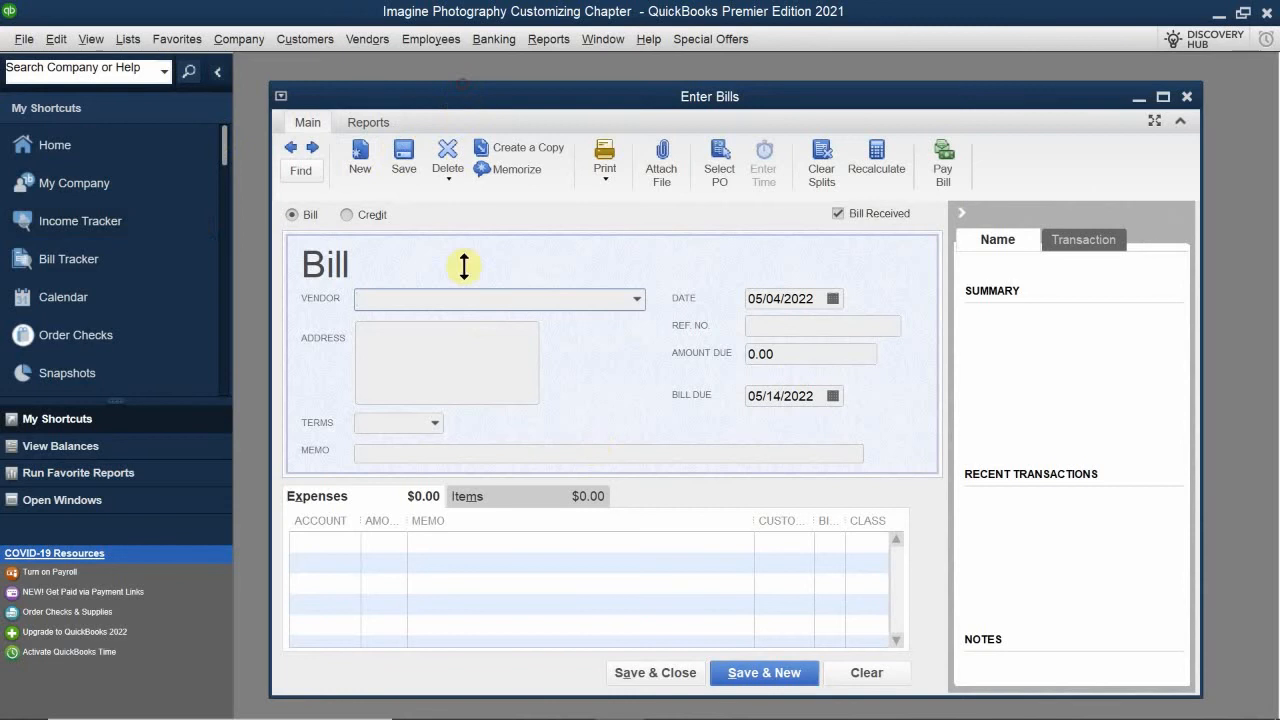
pyautogui.moveTo(557, 100); pyautogui.dragTo(648, 262)
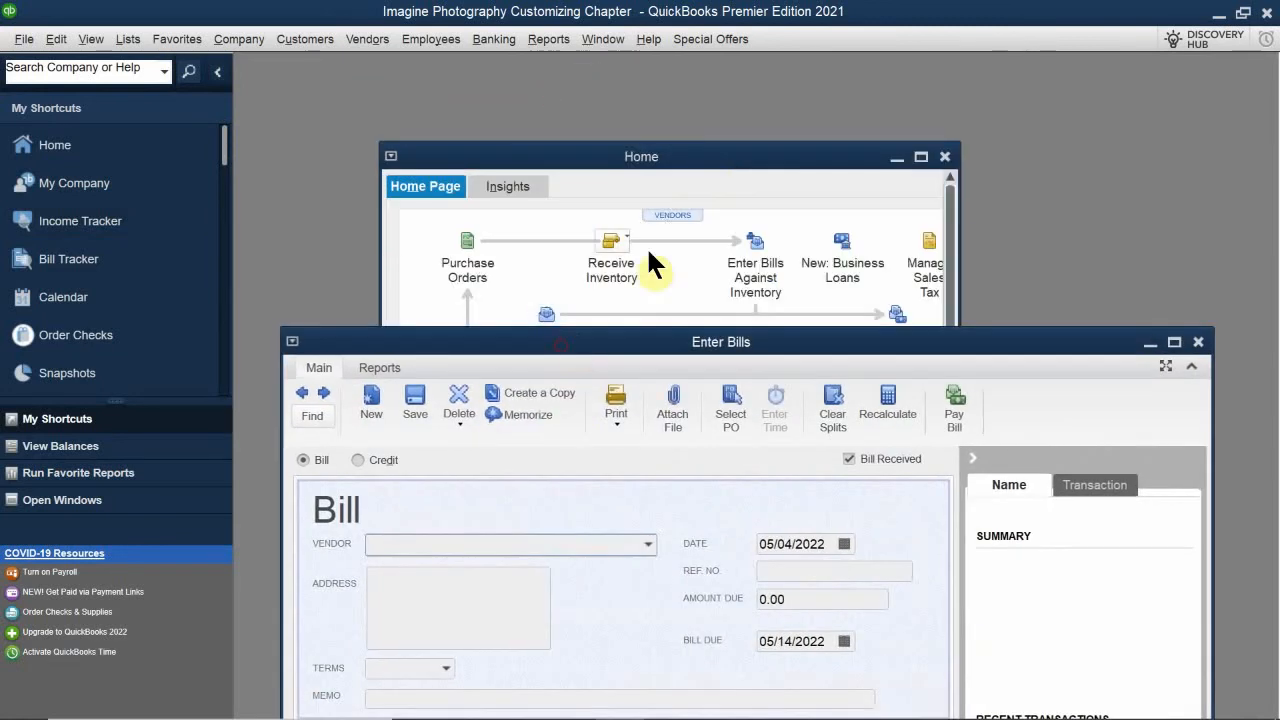
pyautogui.click(675, 214)
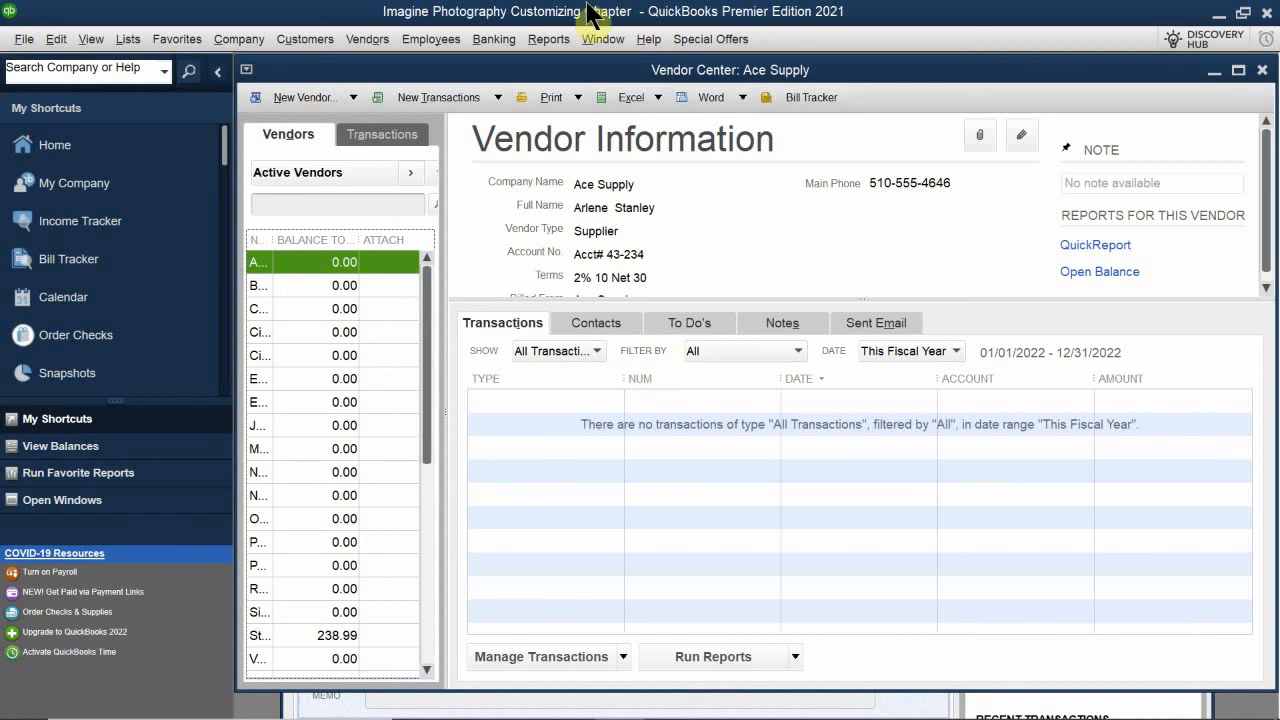
pyautogui.moveTo(586, 72); pyautogui.dragTo(975, 99)
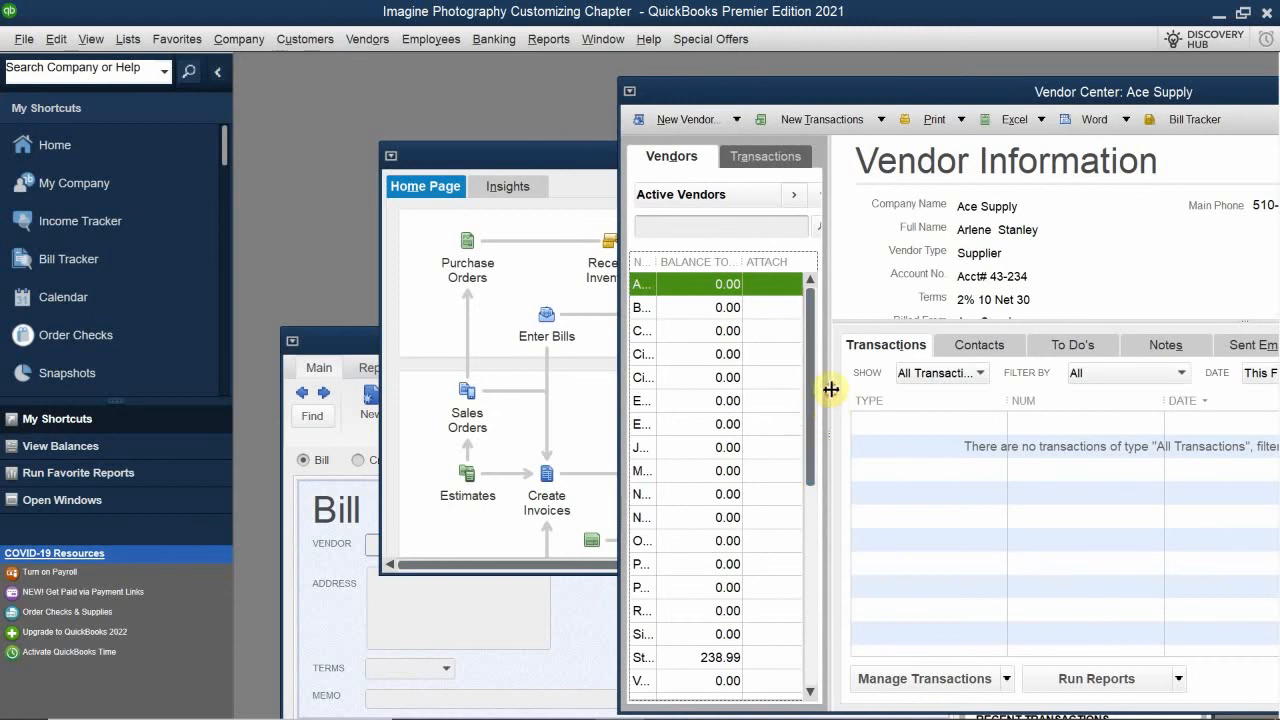
pyautogui.moveTo(831, 389); pyautogui.dragTo(982, 383)
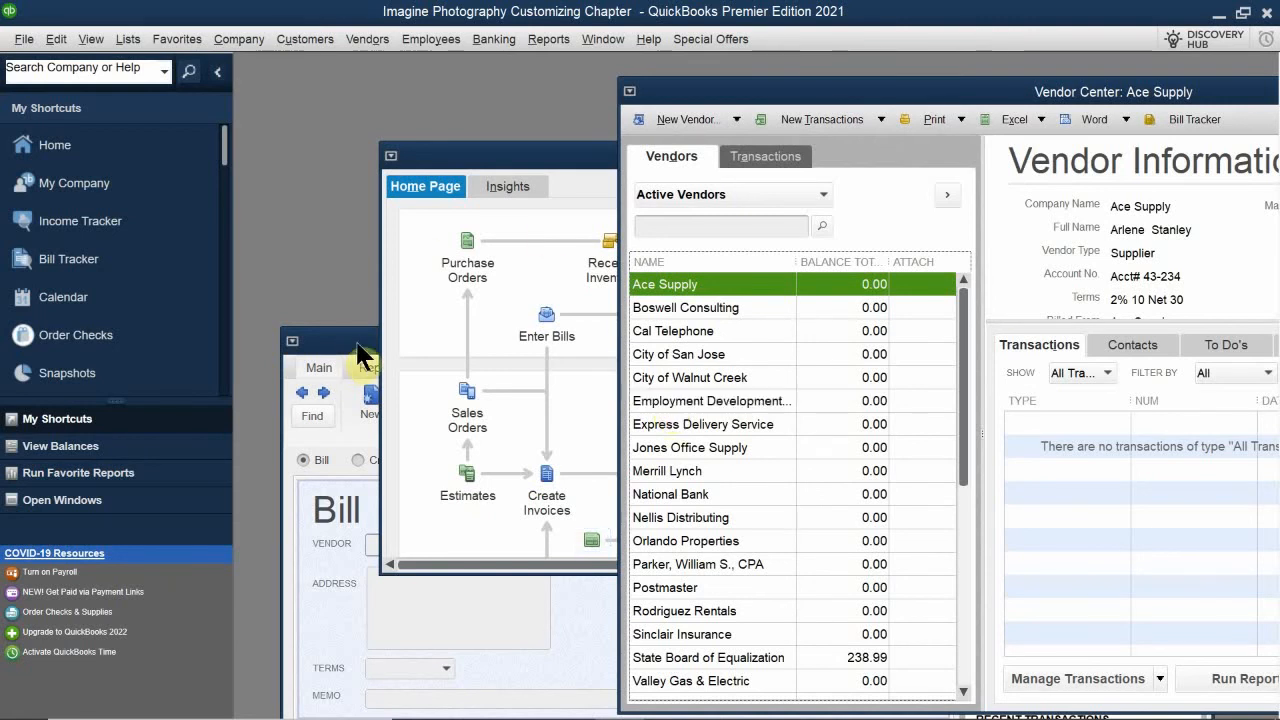
# - Bring Enter Bills to the front, close it, and move the Vendor Center below the upper part of the Home window
pyautogui.moveTo(362, 341); pyautogui.dragTo(364, 372)
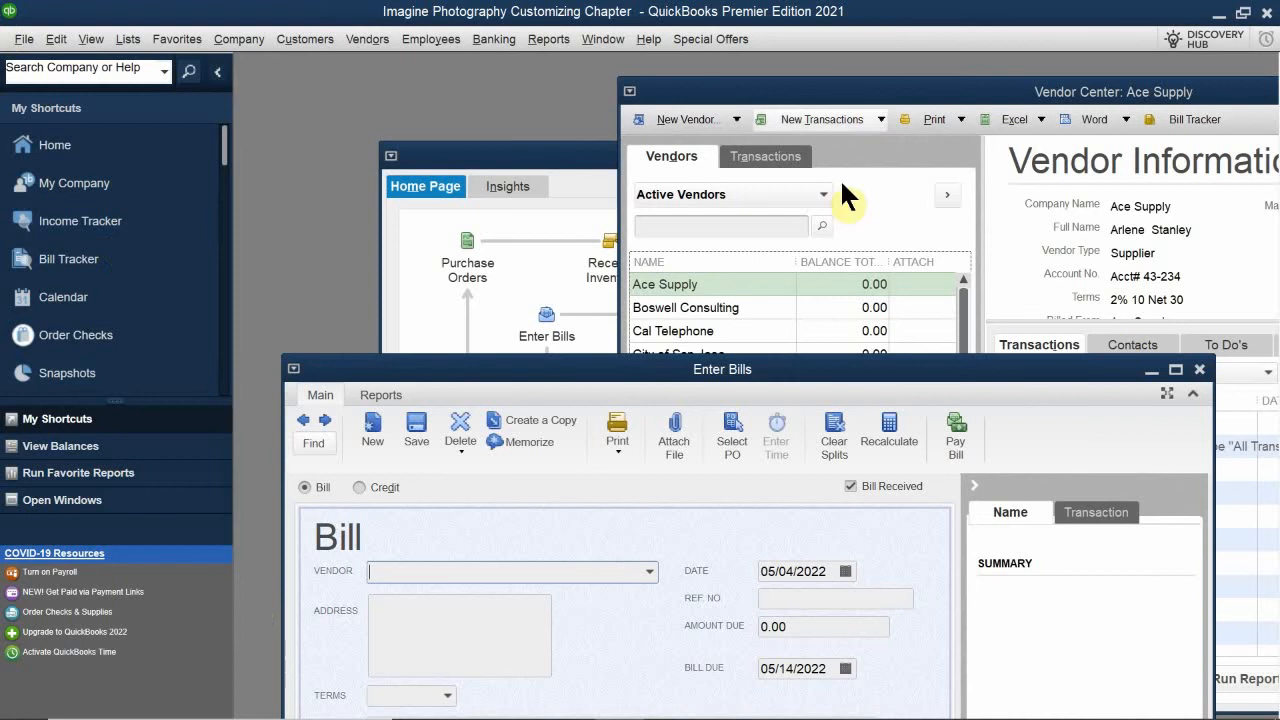
pyautogui.moveTo(840, 369); pyautogui.dragTo(519, 397)
pyautogui.click(878, 398)
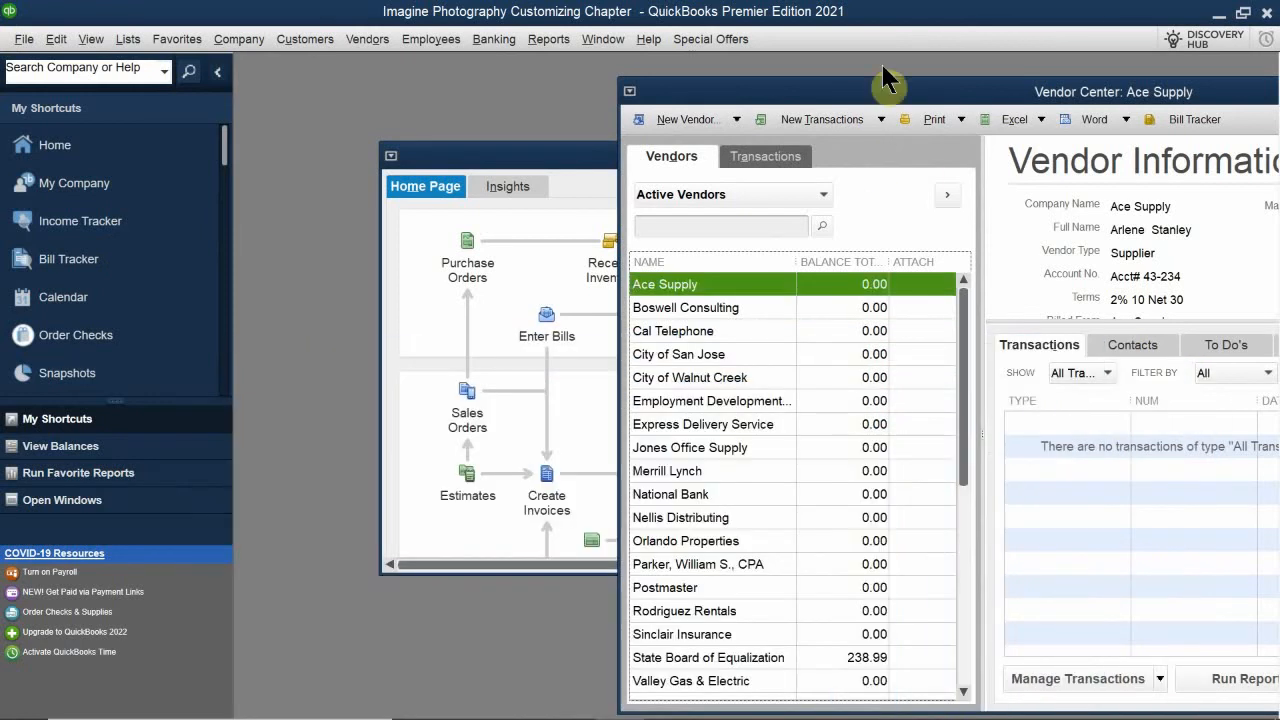
pyautogui.moveTo(845, 92); pyautogui.dragTo(515, 390)
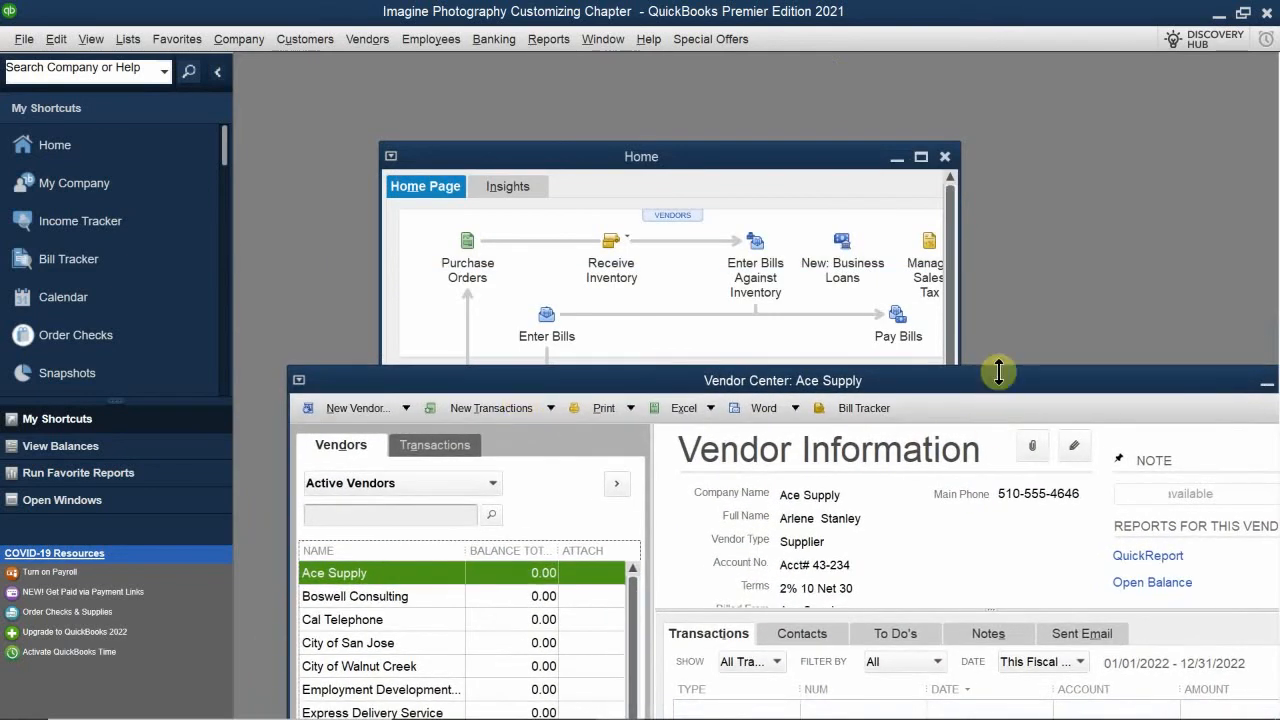
# - Close the Vendor Center and maximize the Home window
pyautogui.moveTo(1016, 380); pyautogui.dragTo(840, 398)
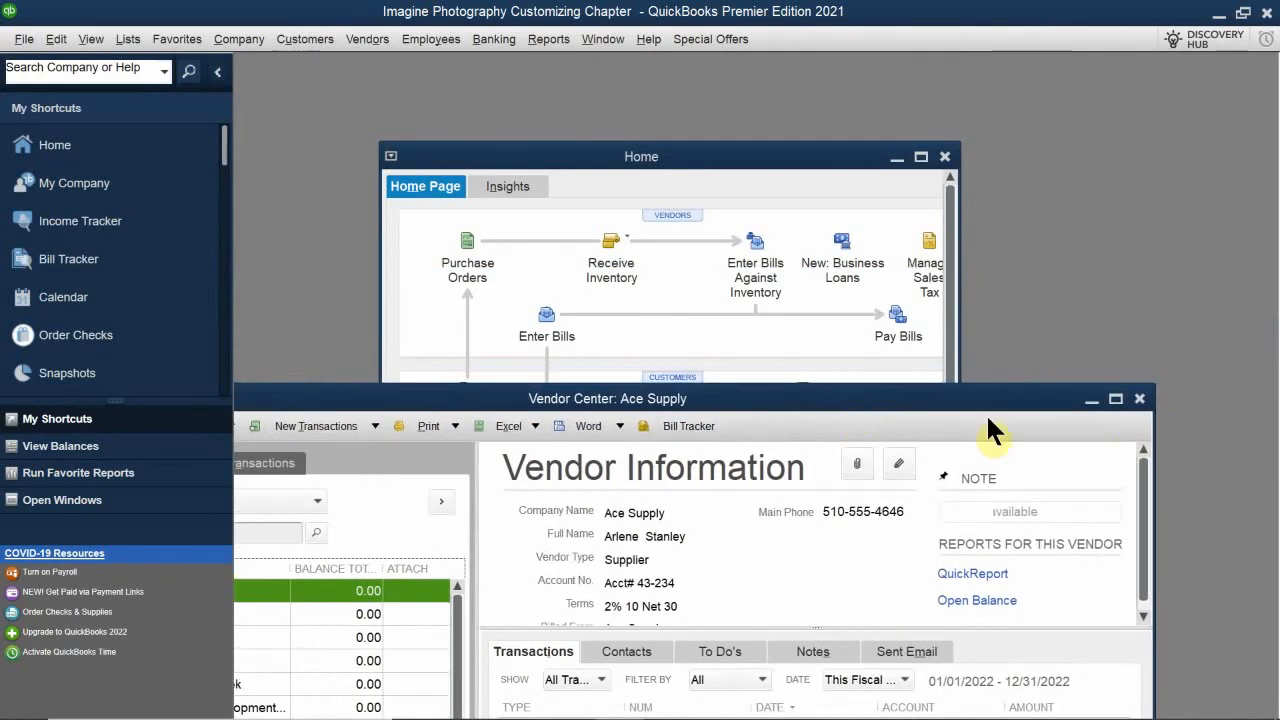
pyautogui.click(1139, 399)
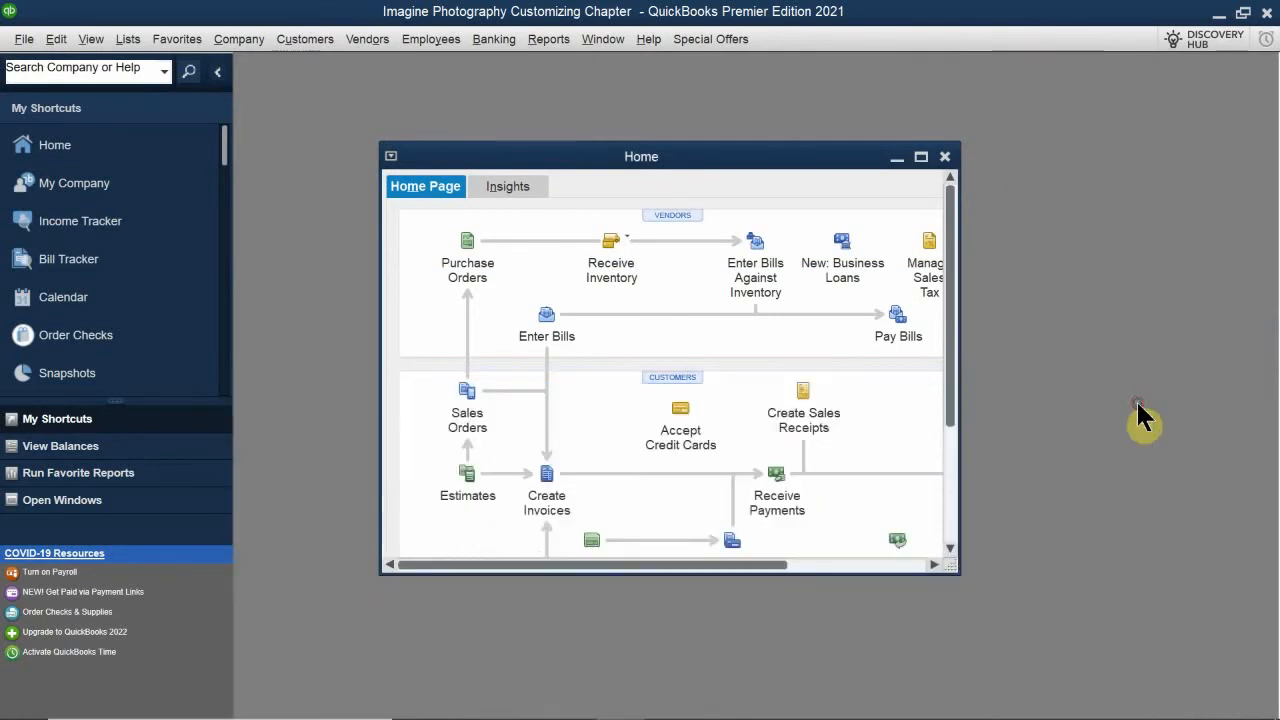
pyautogui.doubleClick(672, 157)
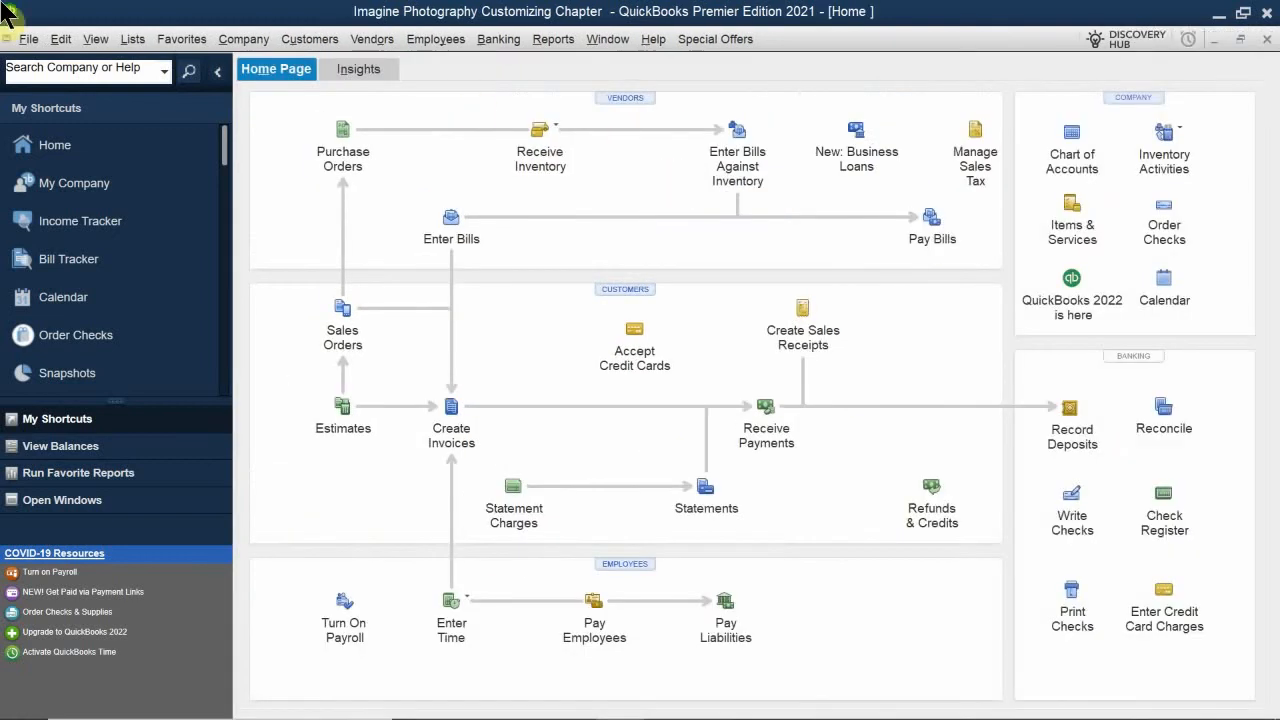
# - Open the personal Desktop View preferences, try Save current desktop, and set the desktop option back to Save when closing company
pyautogui.click(62, 40)
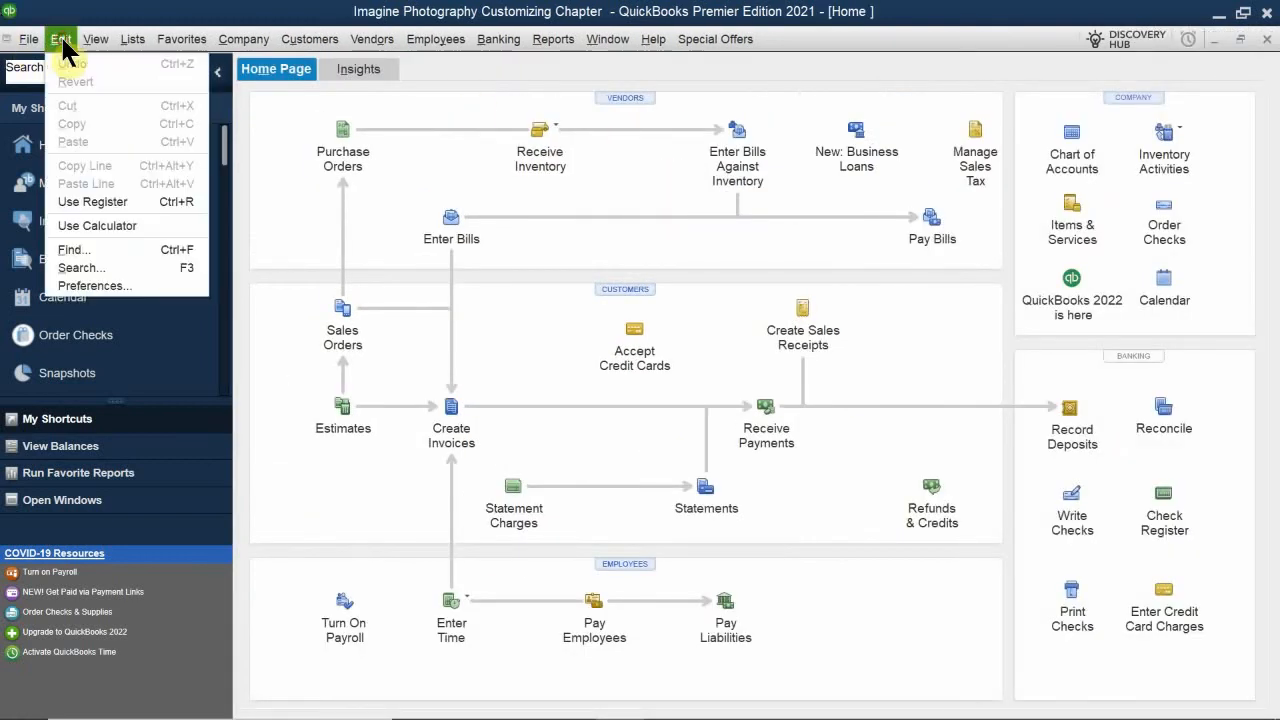
pyautogui.click(98, 286)
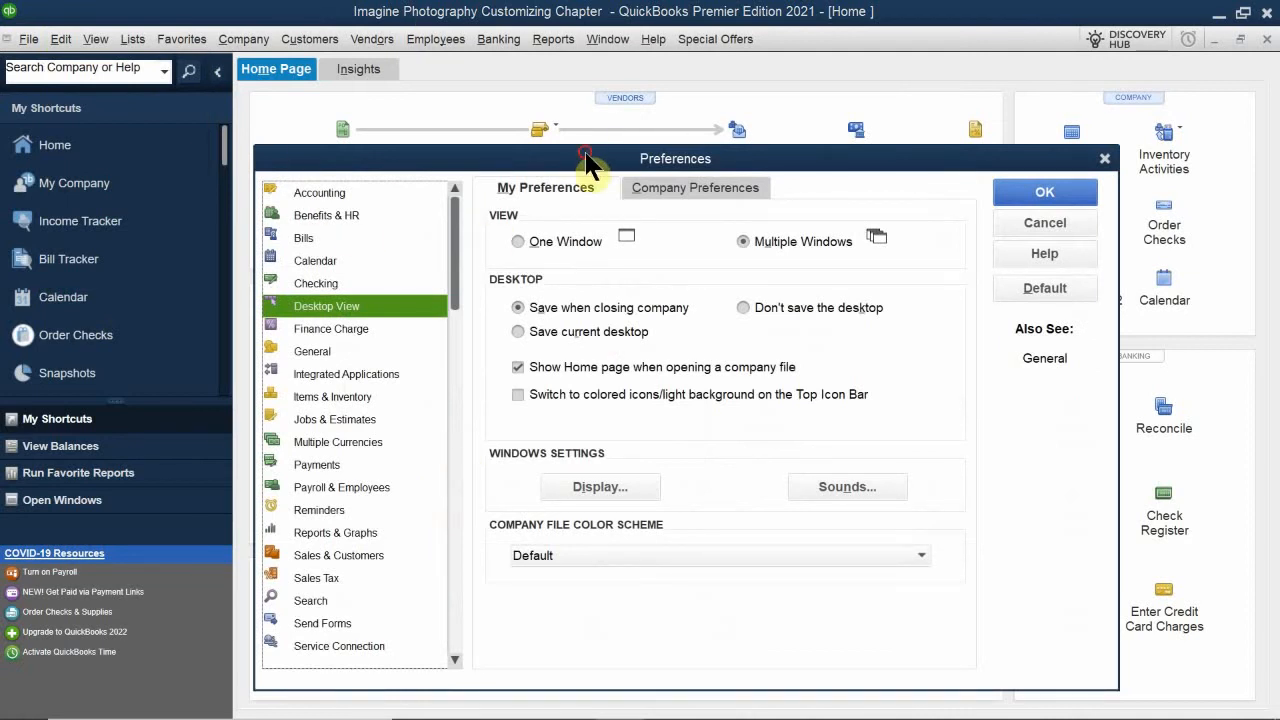
pyautogui.moveTo(588, 163); pyautogui.dragTo(615, 158)
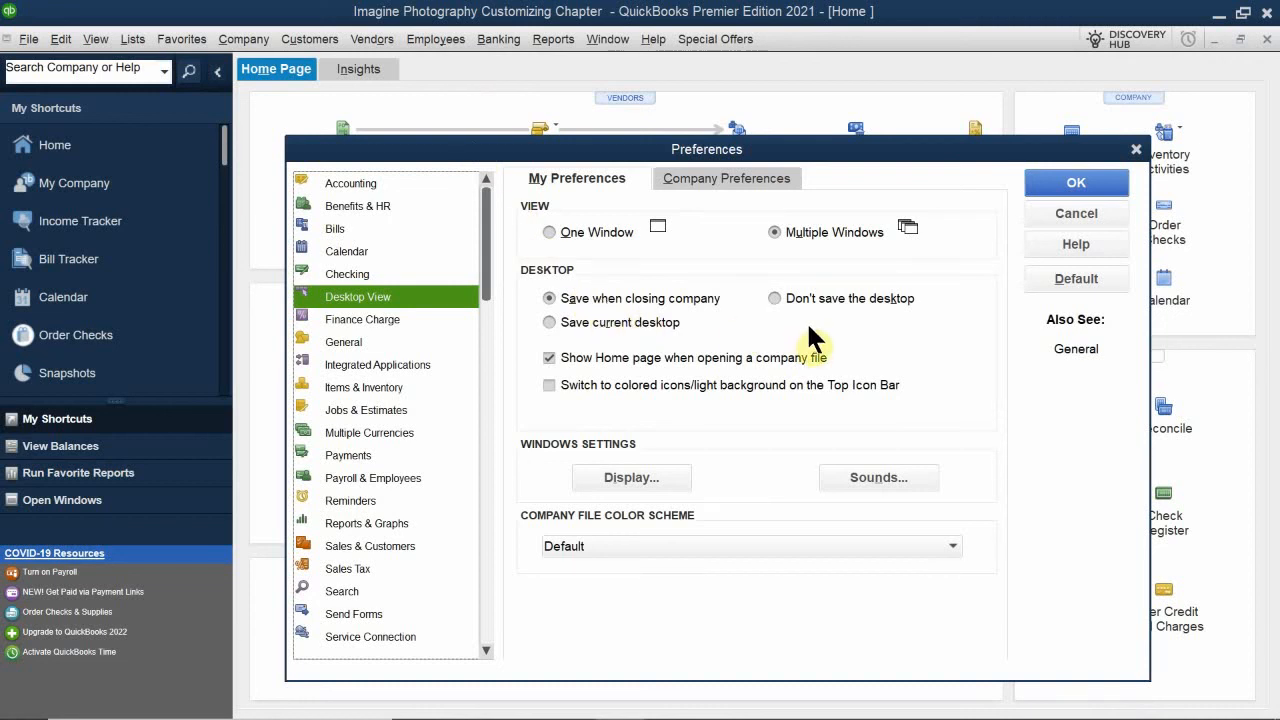
pyautogui.click(548, 322)
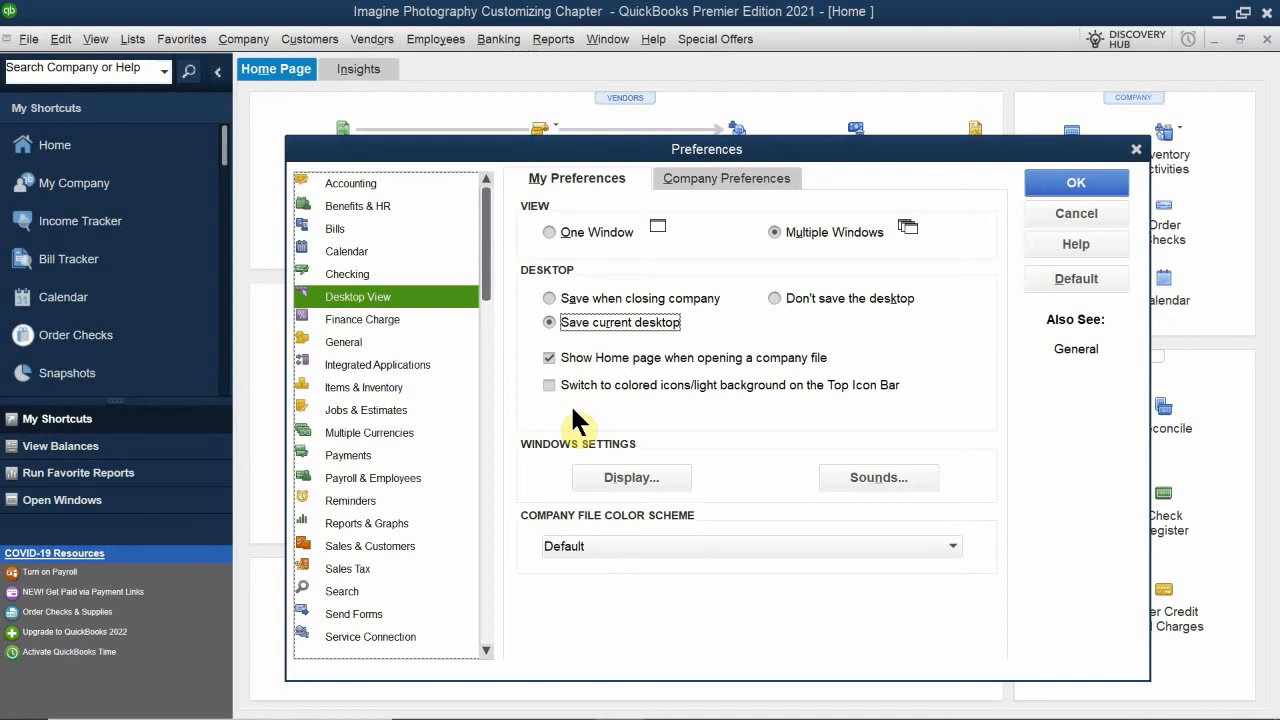
pyautogui.click(592, 296)
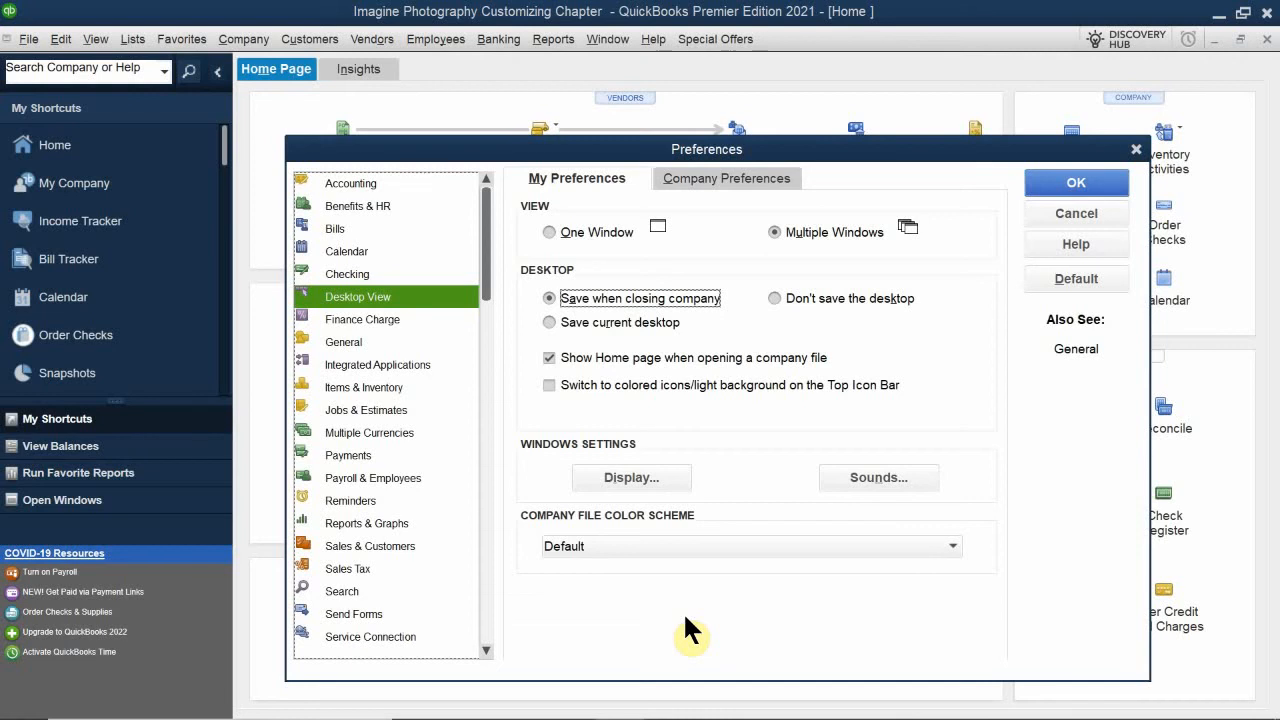
# - Try the Pink company file color scheme and reposition the Preferences dialog to view it
pyautogui.click(596, 546)
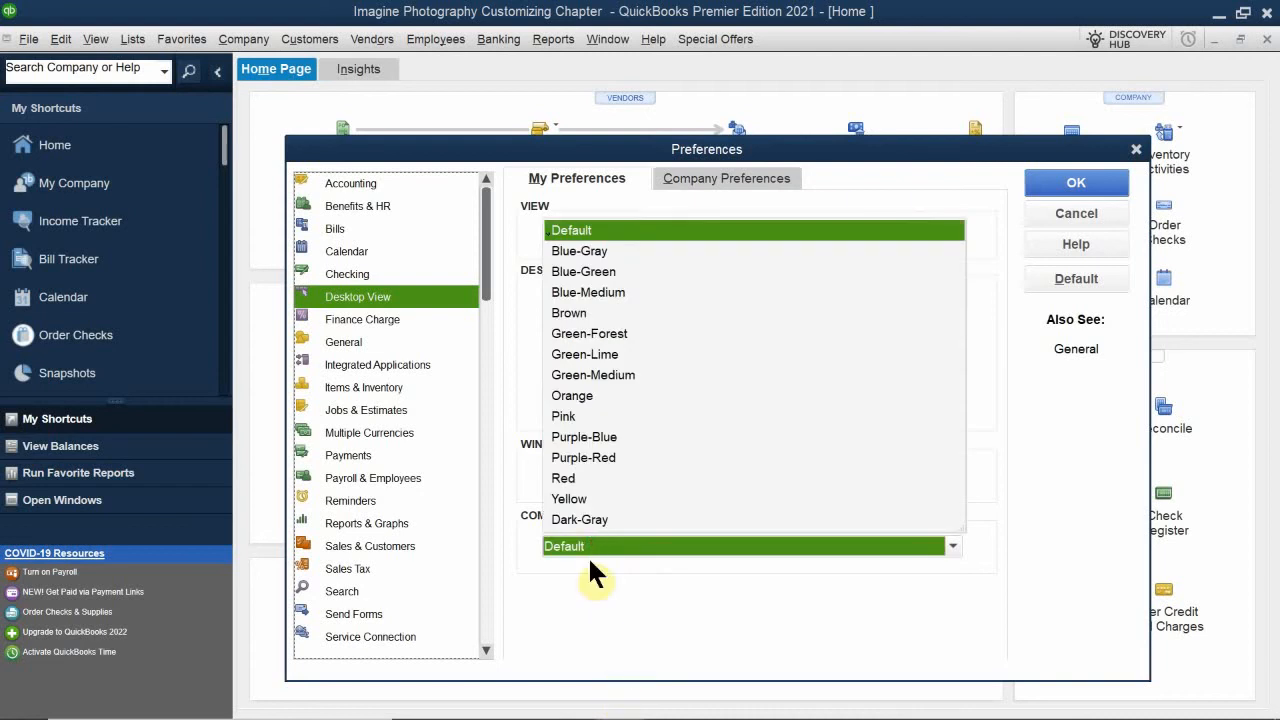
pyautogui.click(566, 416)
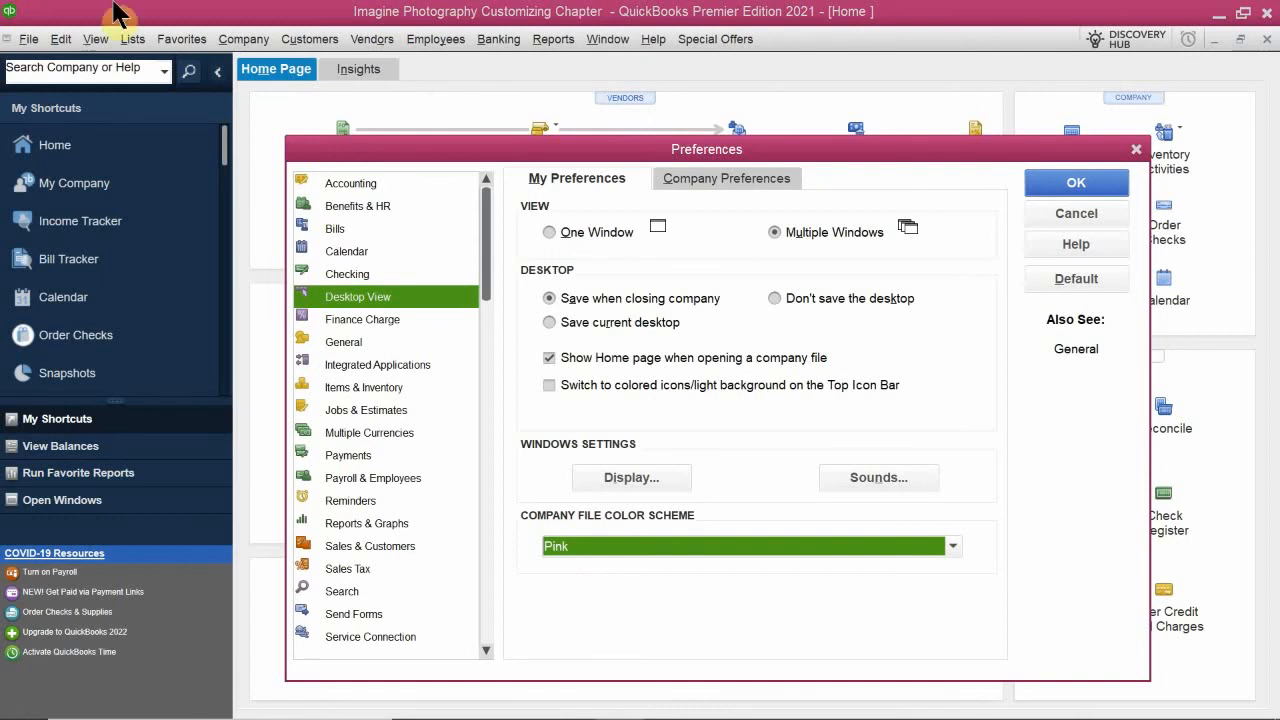
pyautogui.moveTo(511, 146); pyautogui.dragTo(673, 137)
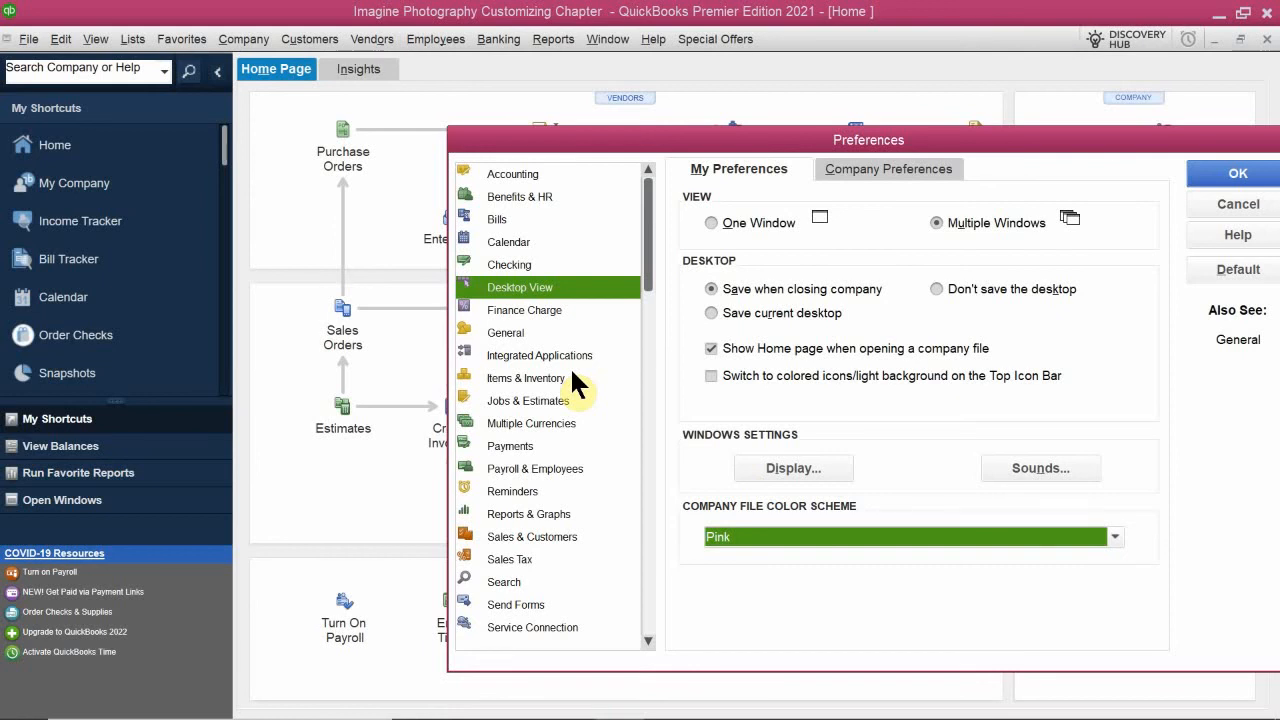
pyautogui.moveTo(577, 136); pyautogui.dragTo(443, 26)
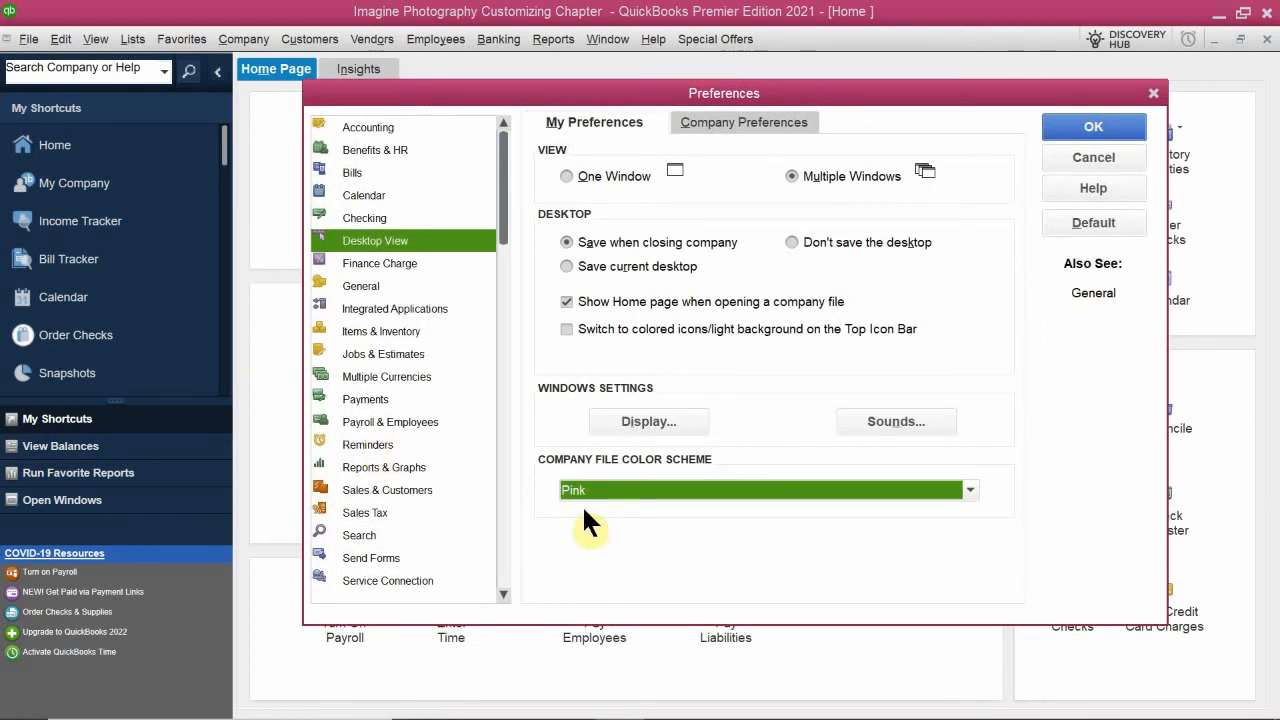
# - Set the company file color scheme to Purple-Blue and save the preferences
pyautogui.click(617, 490)
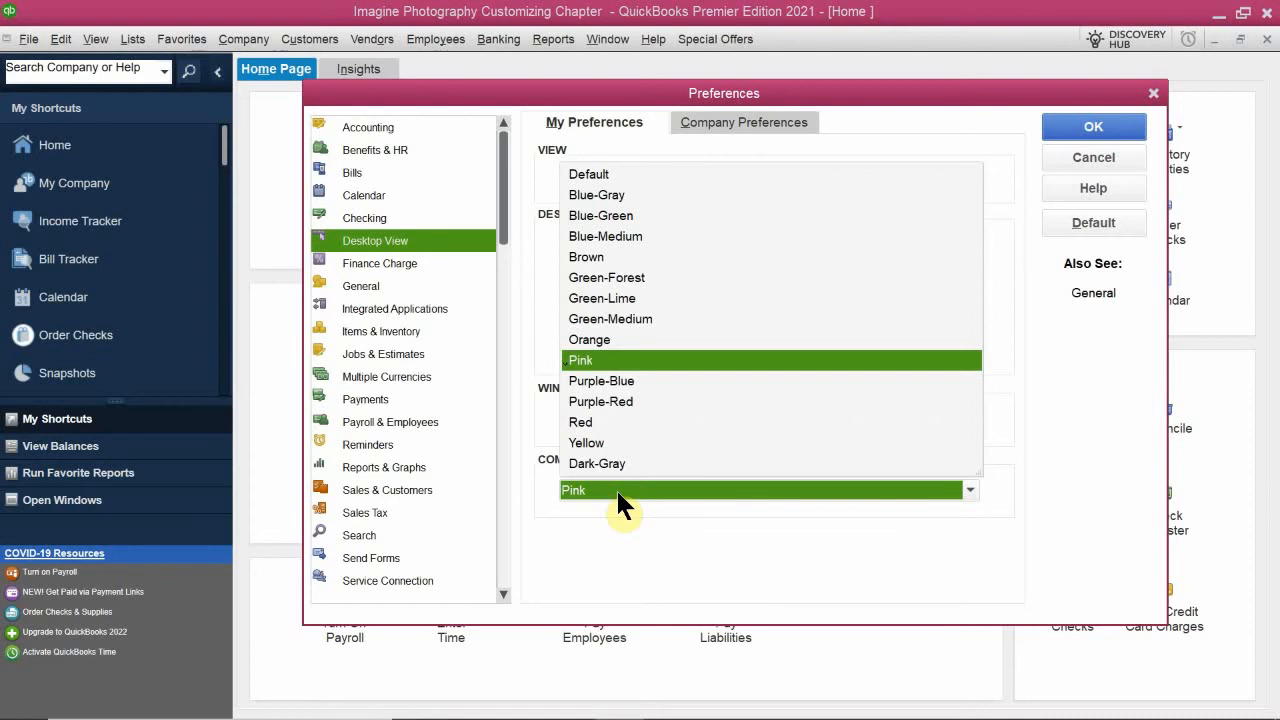
pyautogui.click(612, 382)
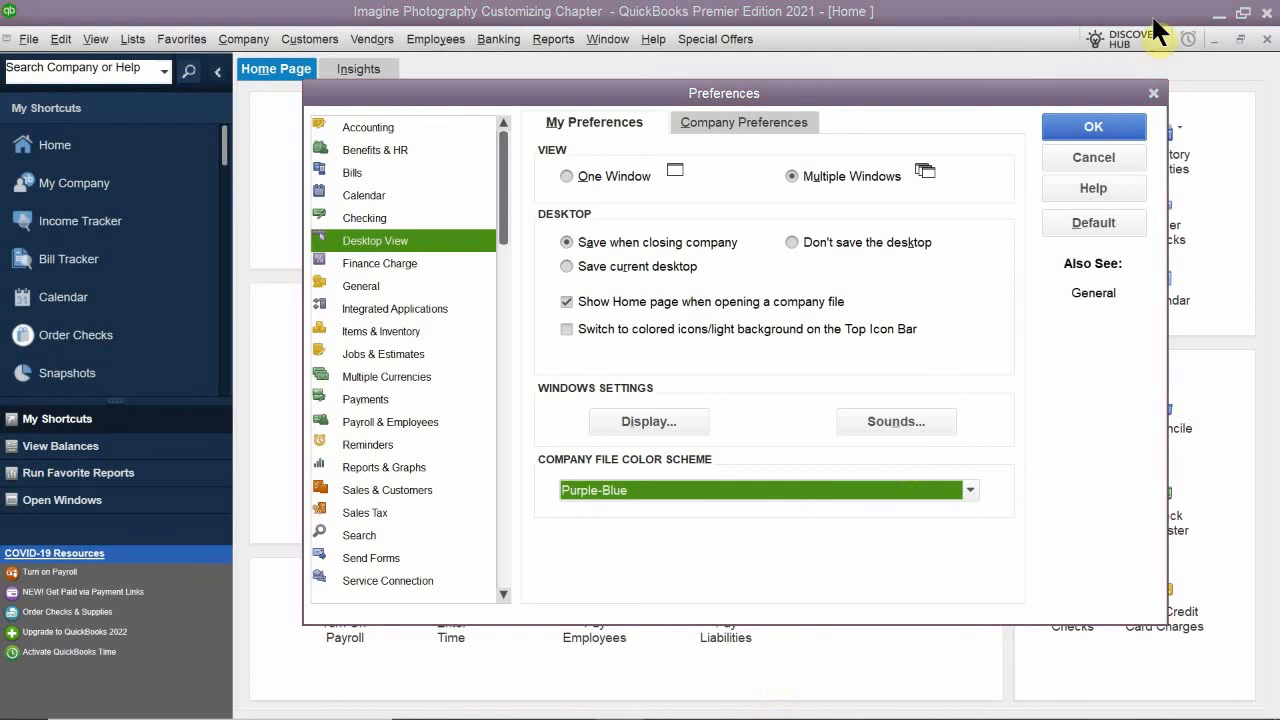
pyautogui.click(1073, 128)
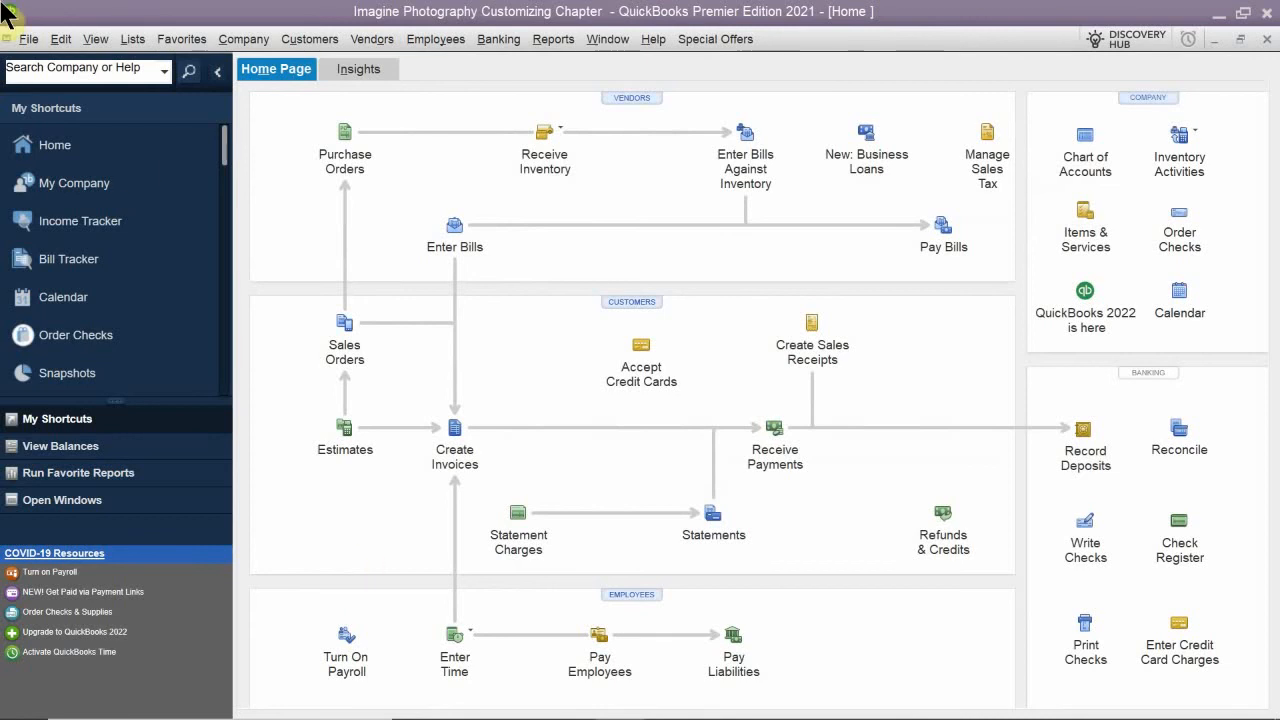
# - Open the company-level Desktop View preferences and compare the selectable features with the icons on the Home page
pyautogui.click(61, 39)
pyautogui.click(145, 289)
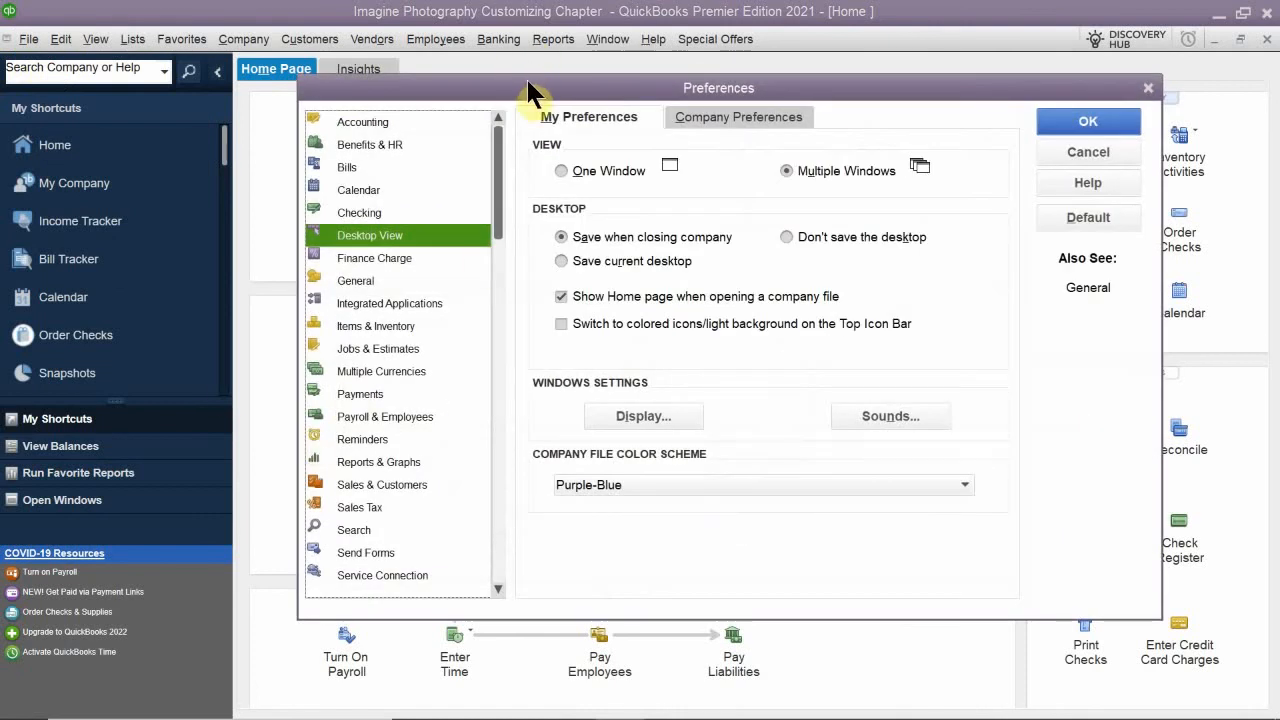
pyautogui.moveTo(529, 86); pyautogui.dragTo(547, 211)
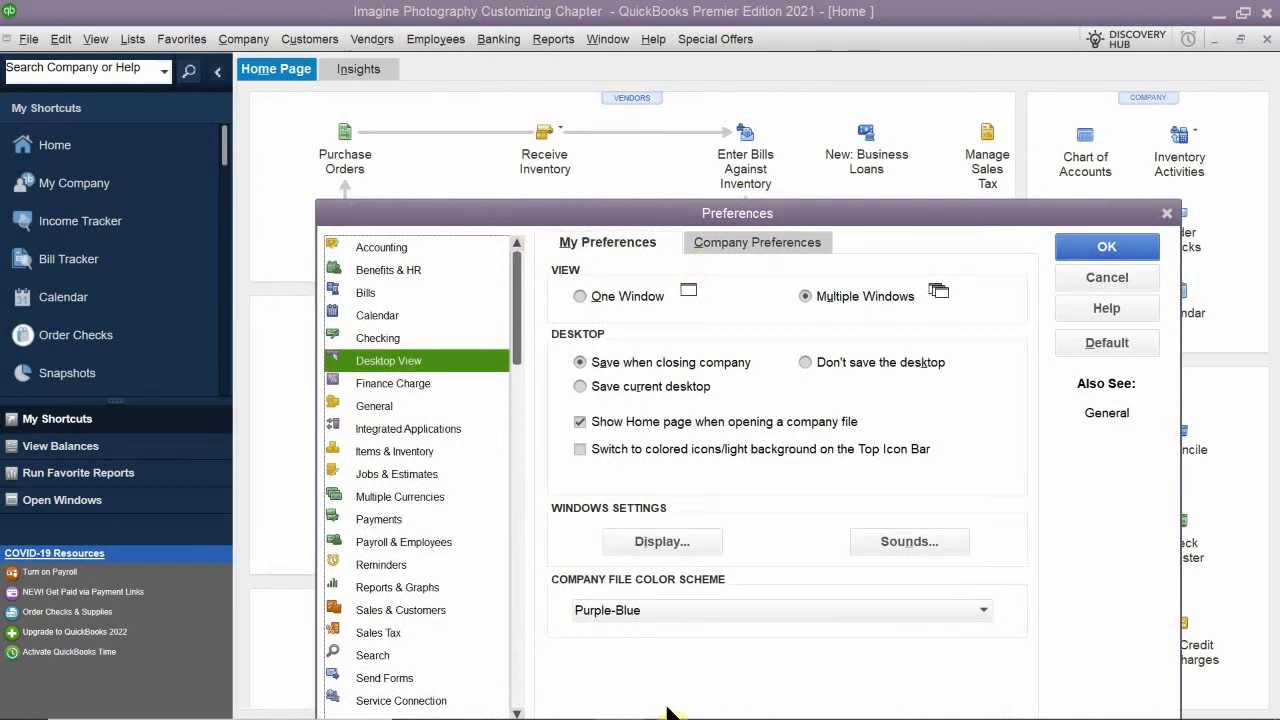
pyautogui.click(732, 238)
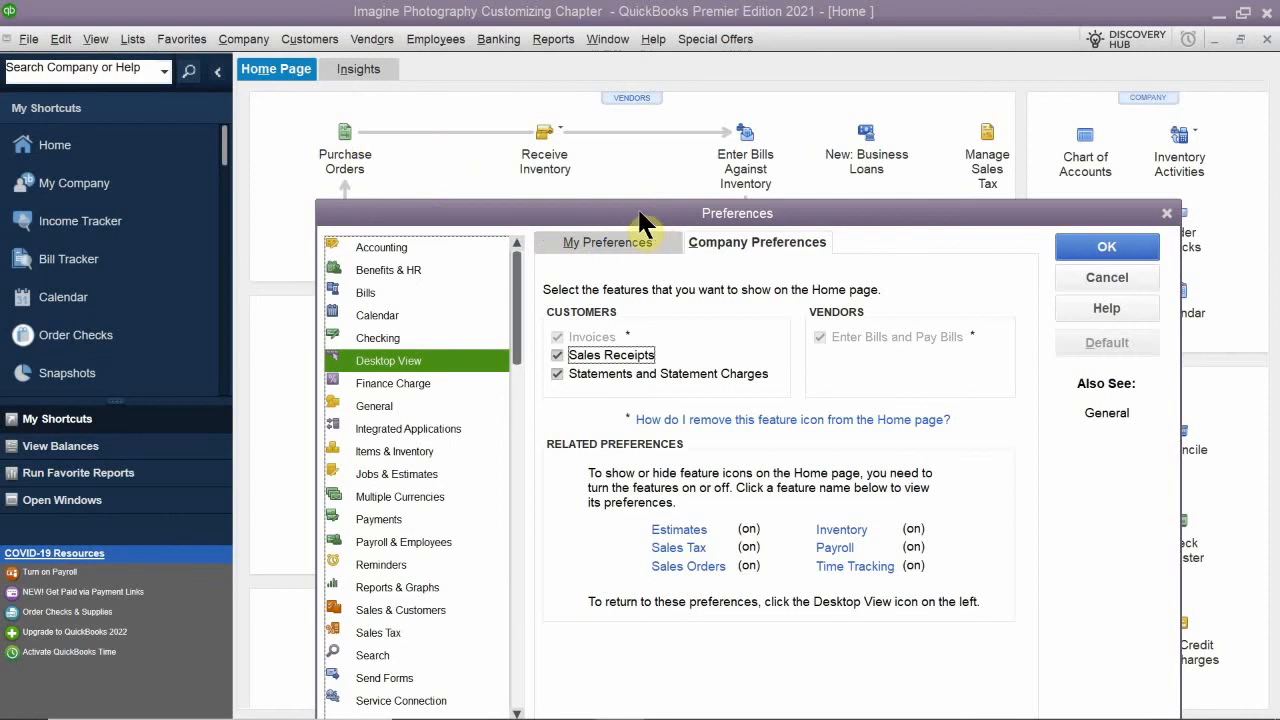
pyautogui.moveTo(620, 215); pyautogui.dragTo(590, 309)
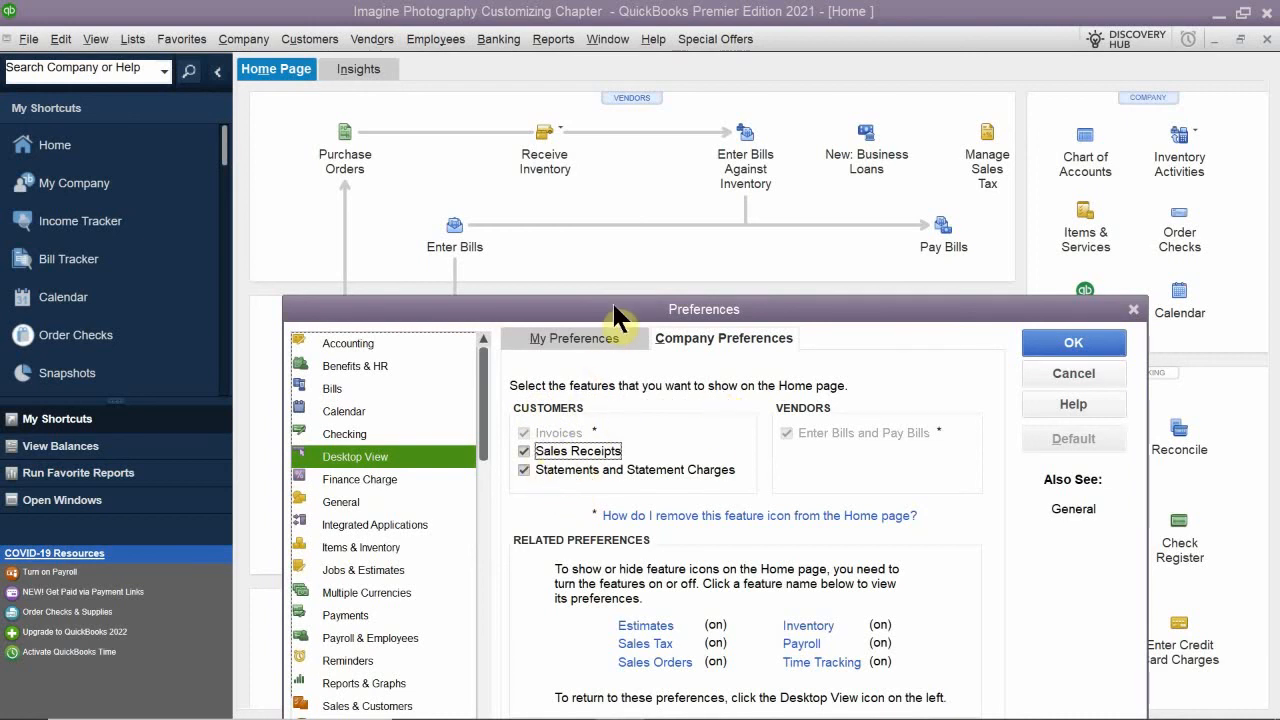
pyautogui.moveTo(614, 303); pyautogui.dragTo(622, 588)
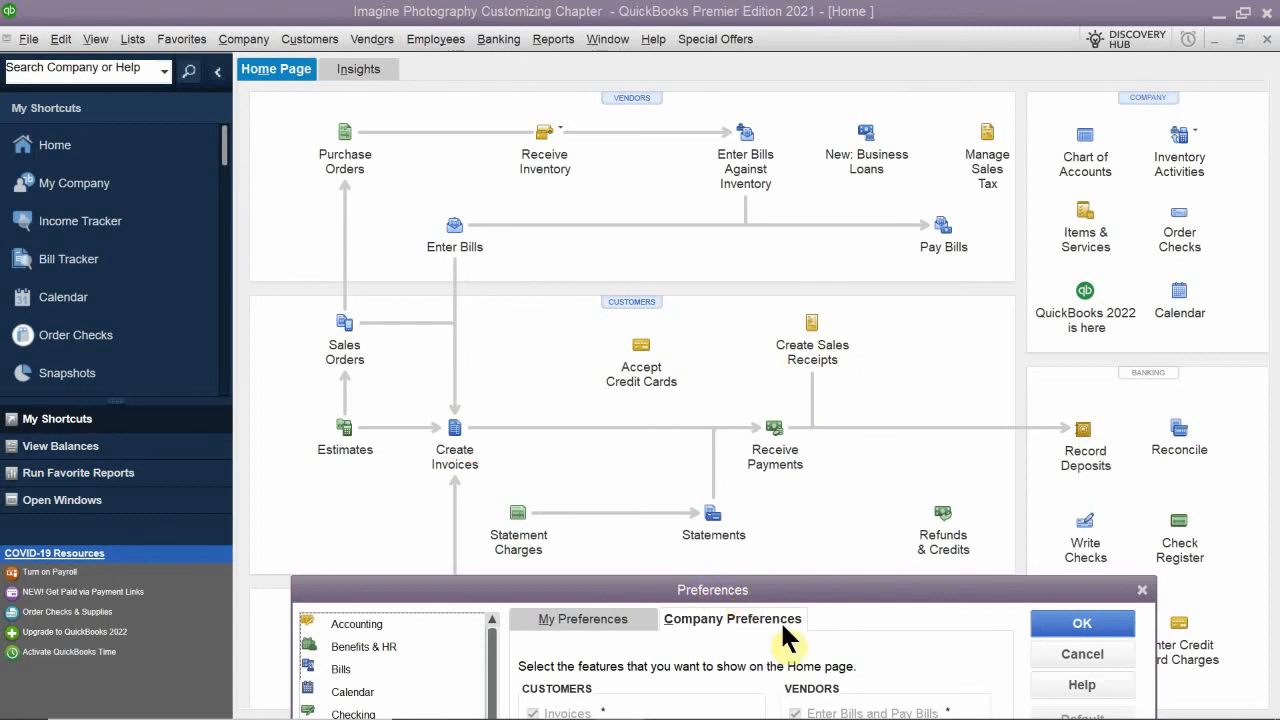
pyautogui.moveTo(796, 592); pyautogui.dragTo(827, 325)
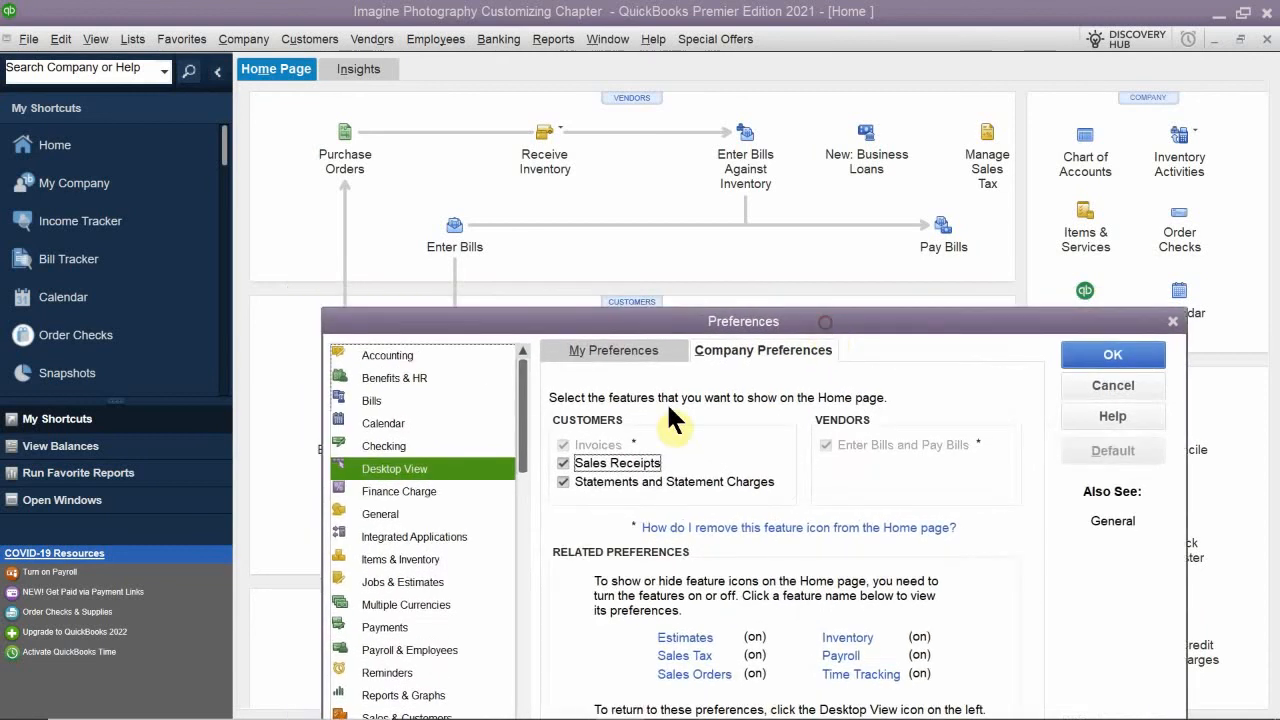
# - Remove Sales Receipts and Statements and Statement Charges from the Home page features, save the change, and reopen Home maximized
pyautogui.click(591, 462)
pyautogui.click(594, 480)
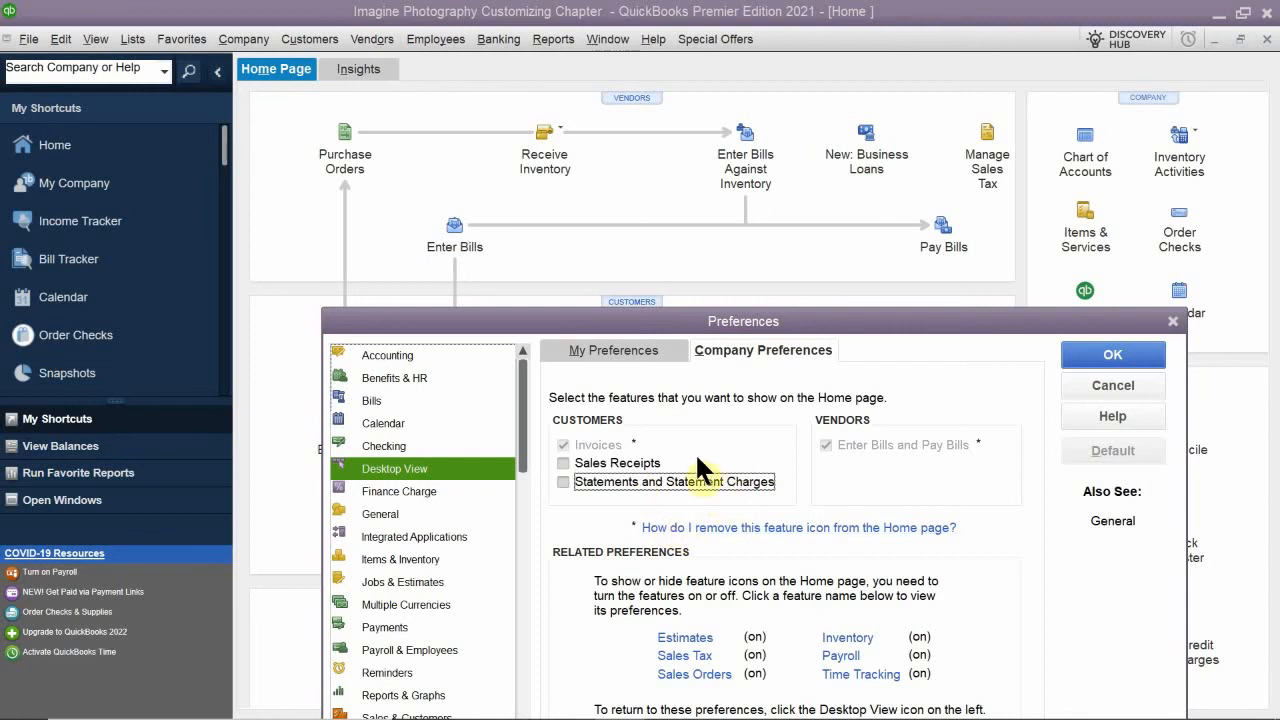
pyautogui.click(1082, 347)
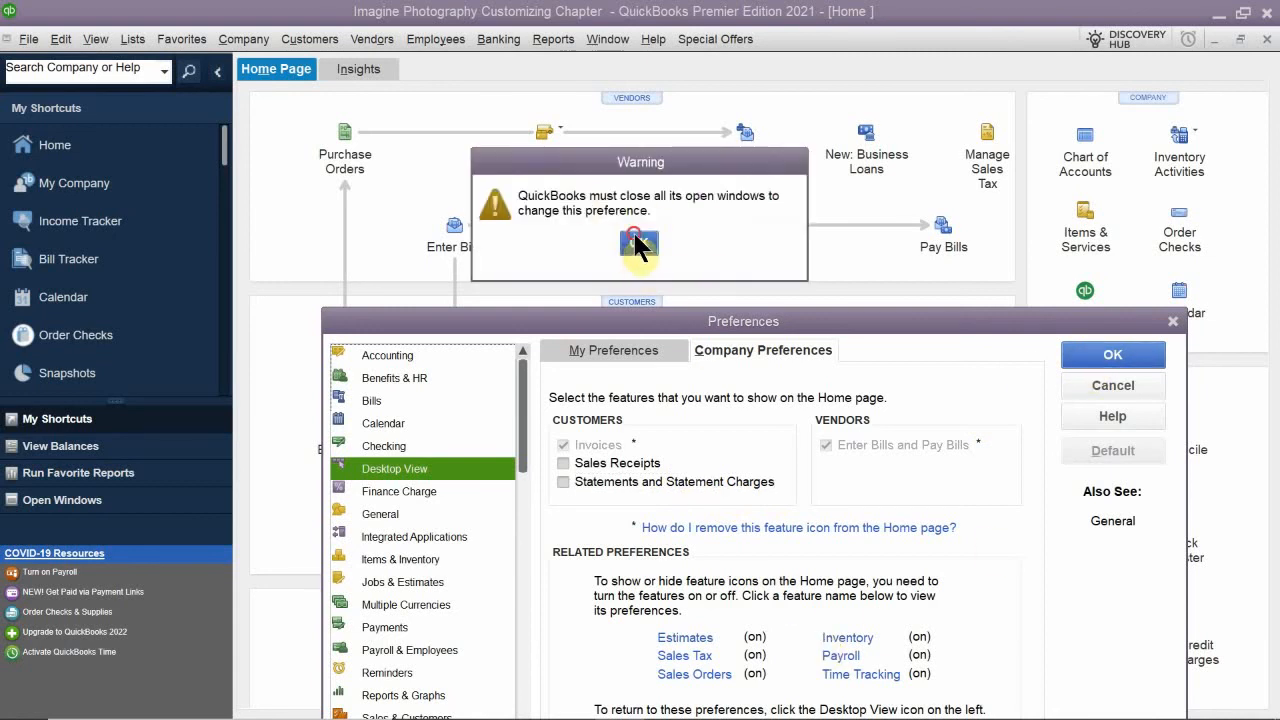
pyautogui.click(638, 243)
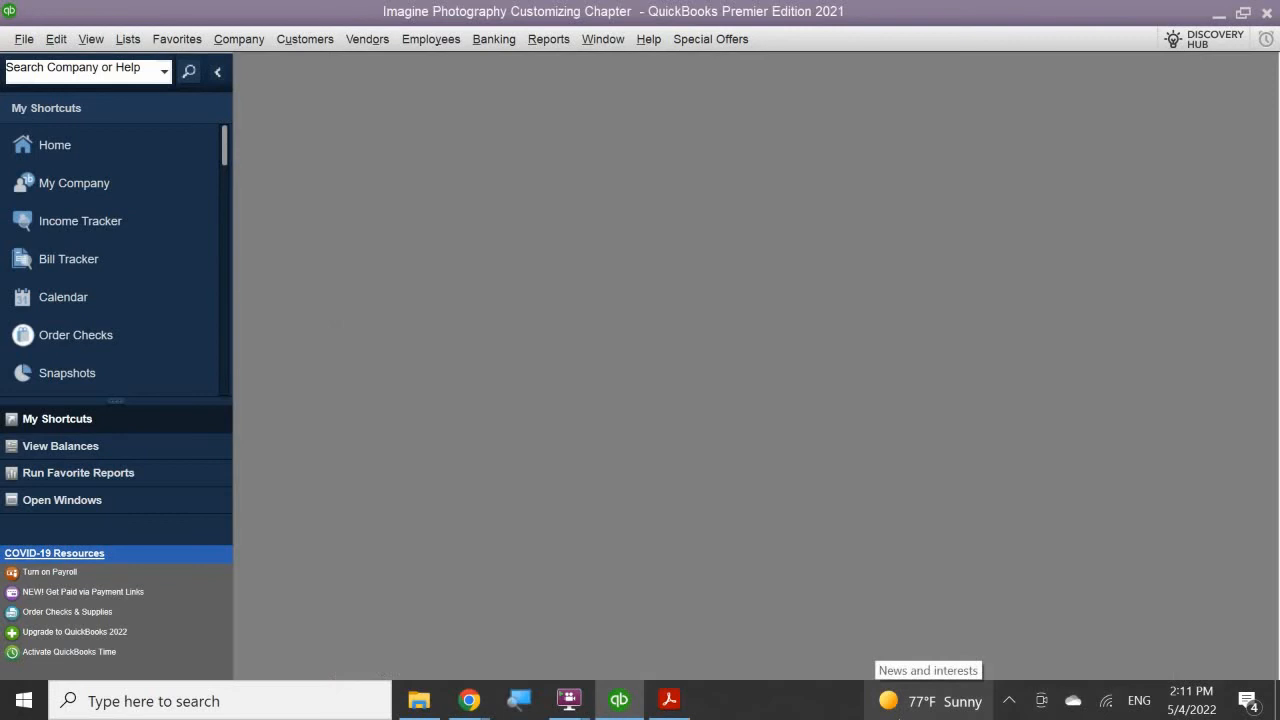
pyautogui.click(40, 148)
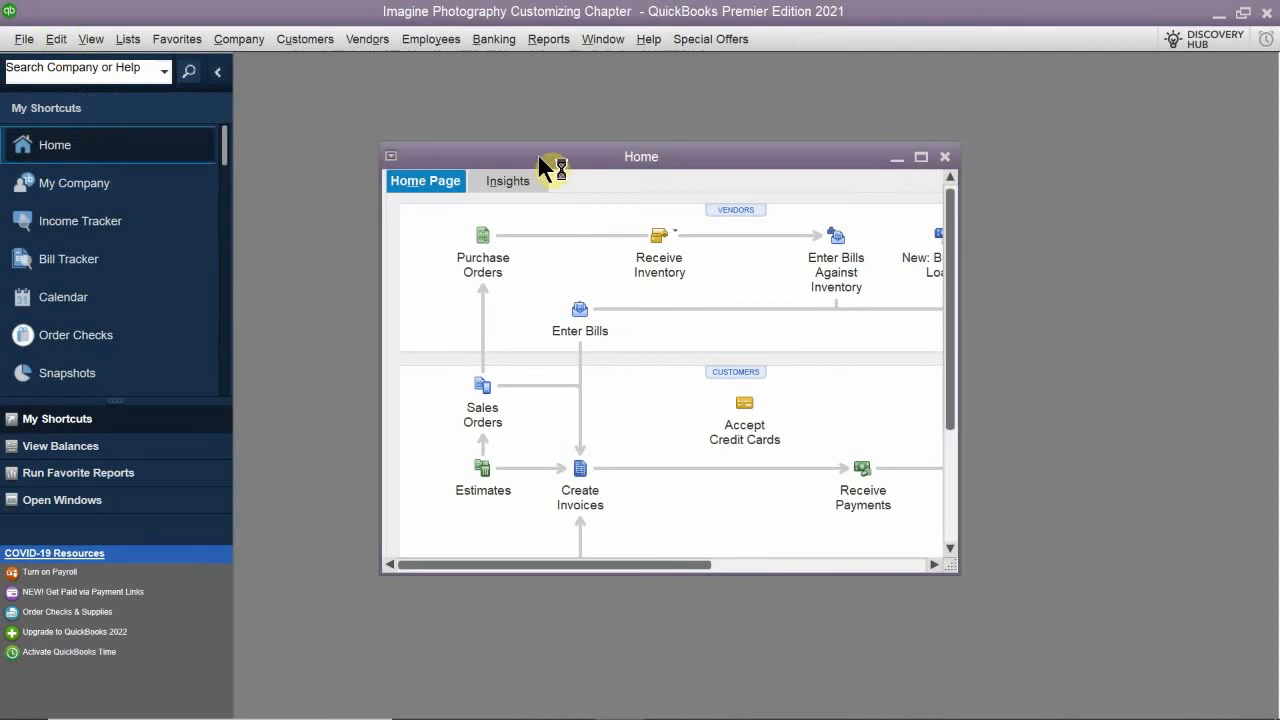
pyautogui.doubleClick(540, 154)
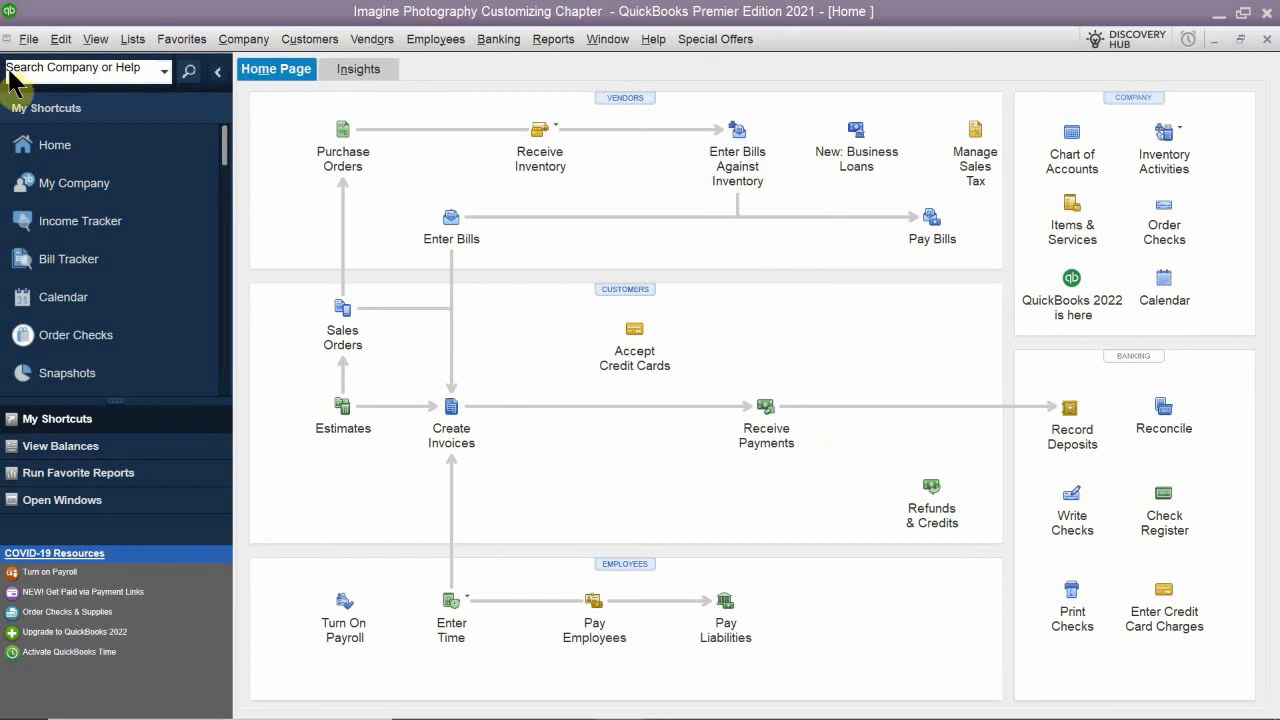
# - Turn off inventory and purchase orders in the company preferences for Items & Inventory, save the change, and reopen Home
pyautogui.click(60, 40)
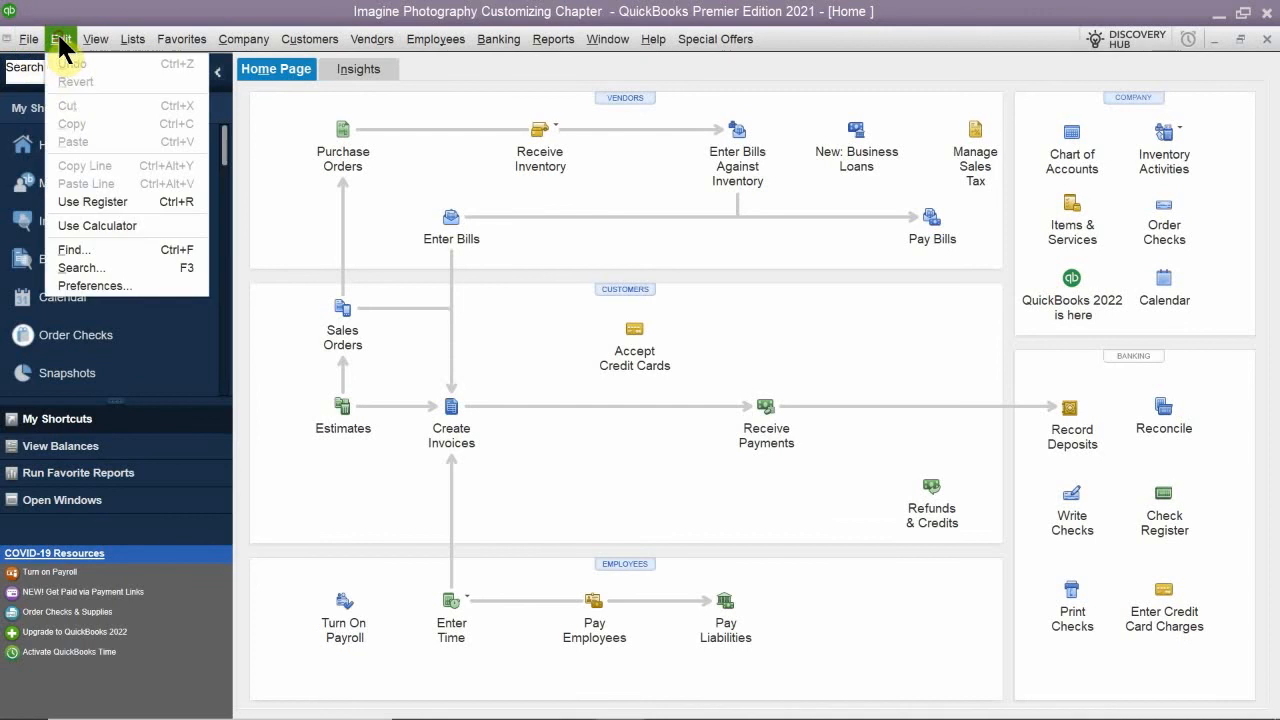
pyautogui.click(152, 284)
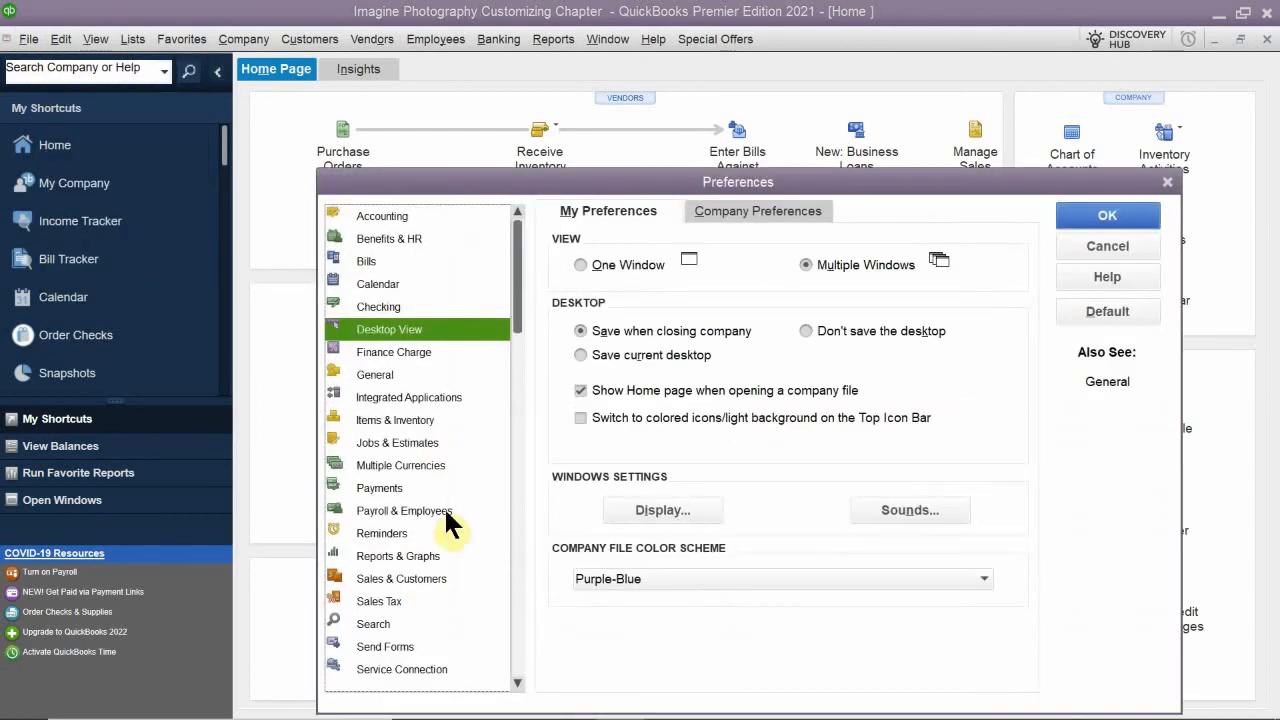
pyautogui.moveTo(460, 187); pyautogui.dragTo(458, 329)
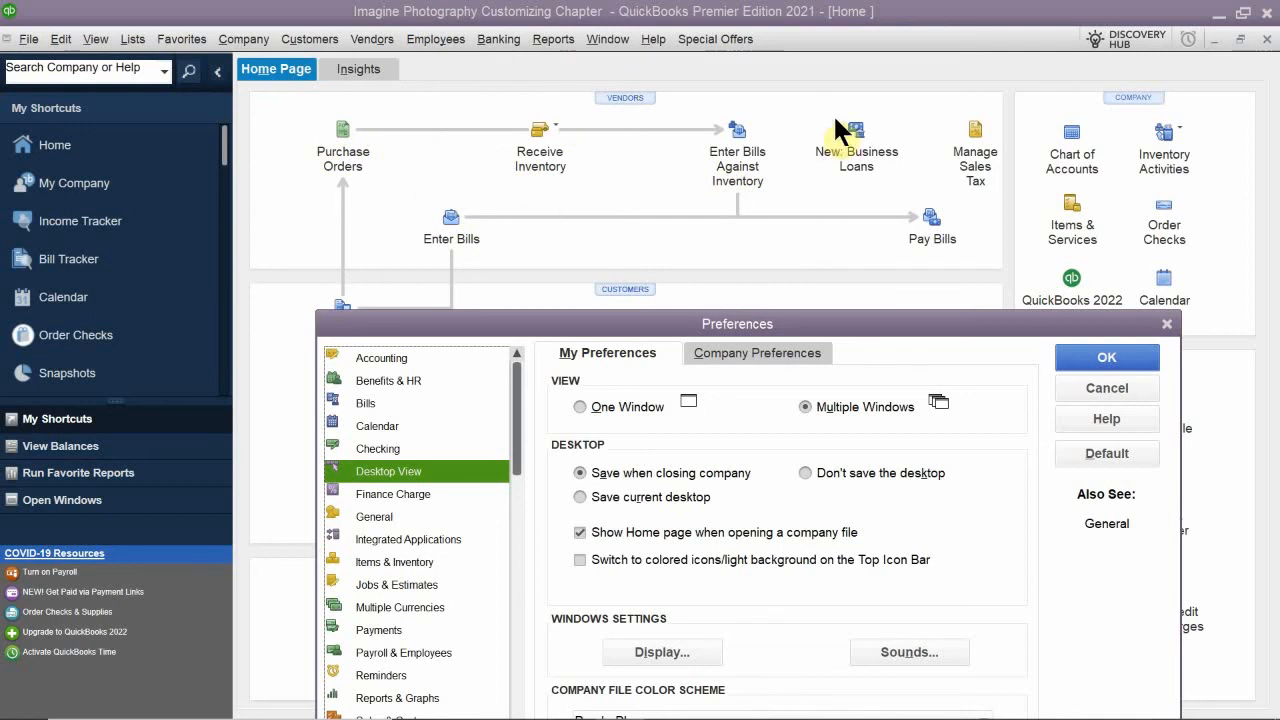
pyautogui.moveTo(683, 322); pyautogui.dragTo(671, 177)
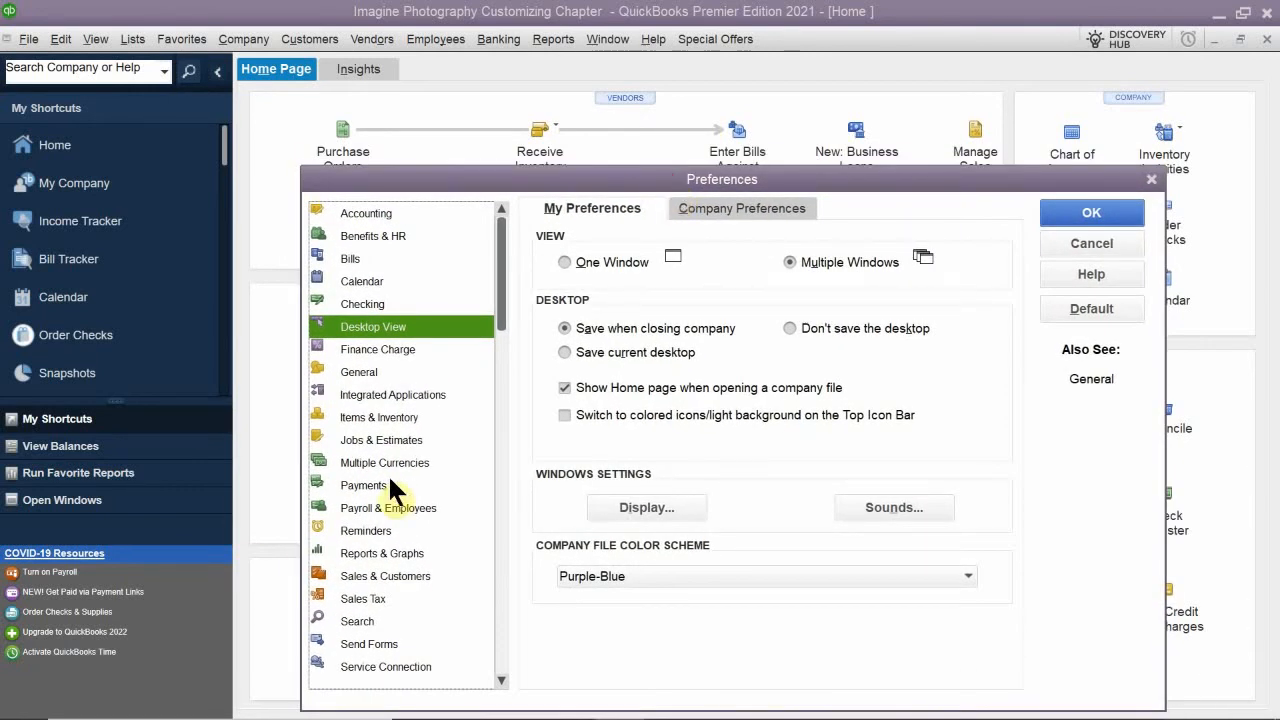
pyautogui.click(375, 419)
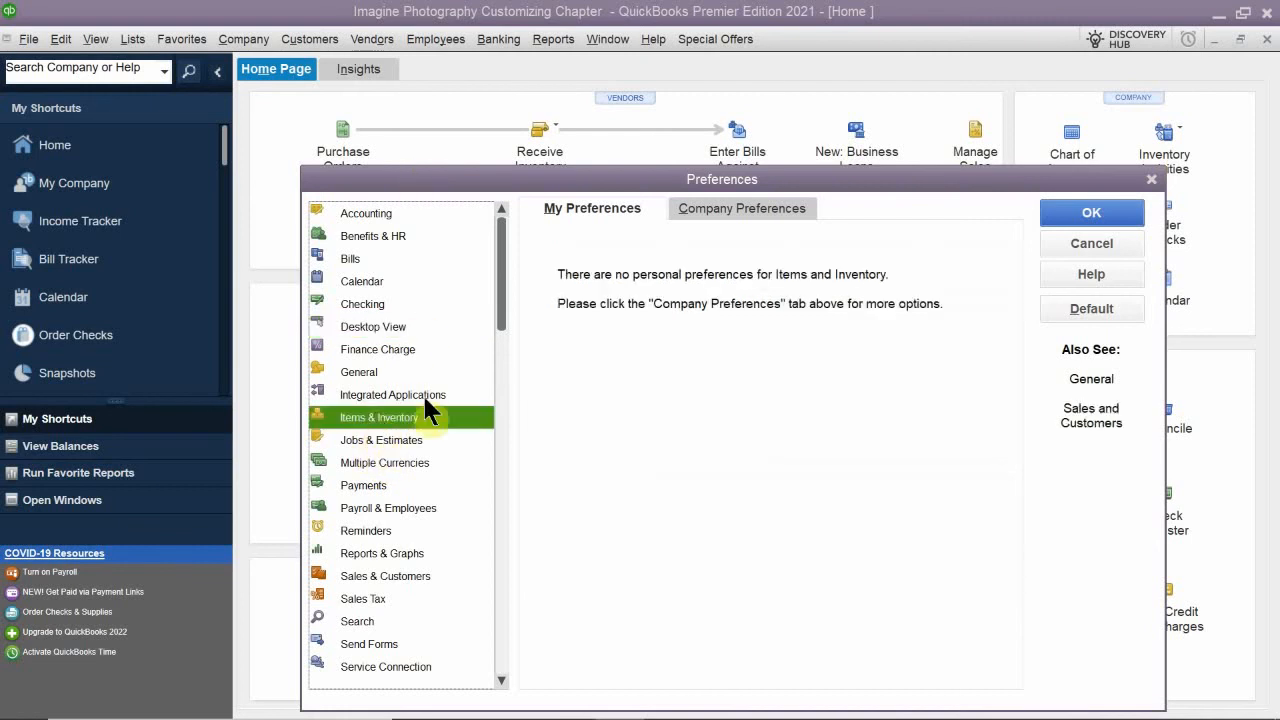
pyautogui.click(718, 204)
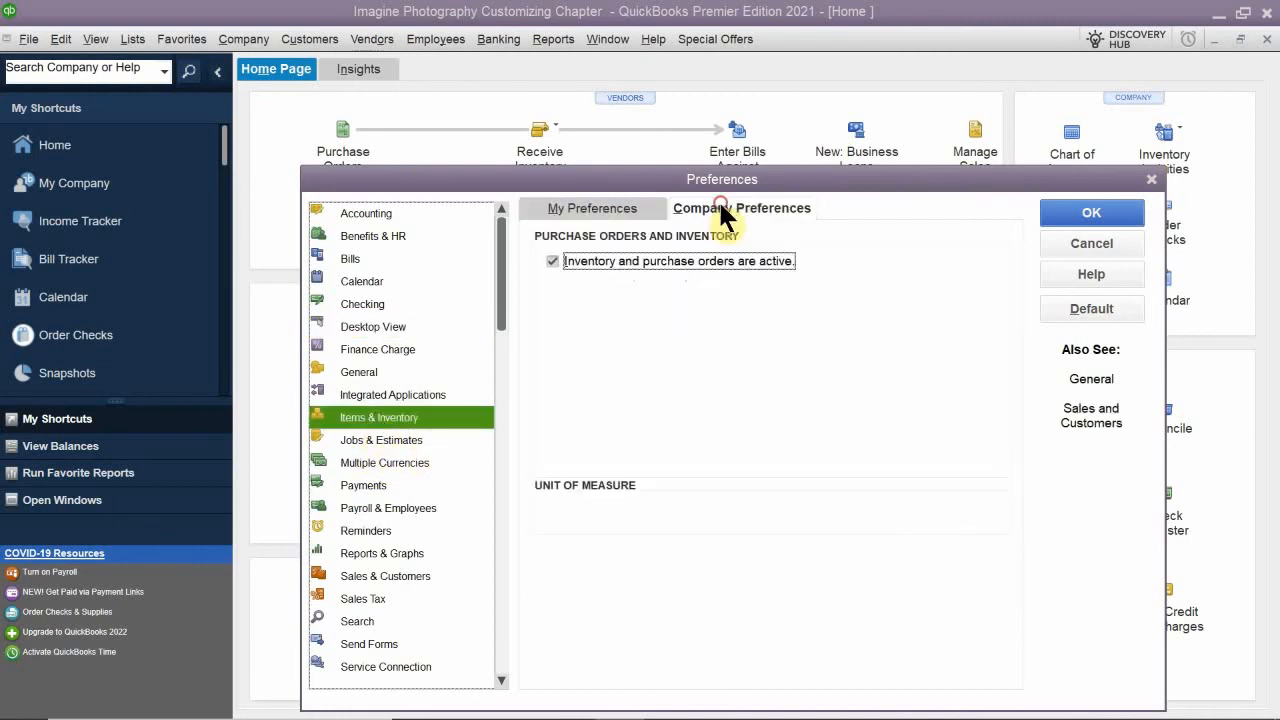
pyautogui.click(588, 262)
pyautogui.click(1058, 213)
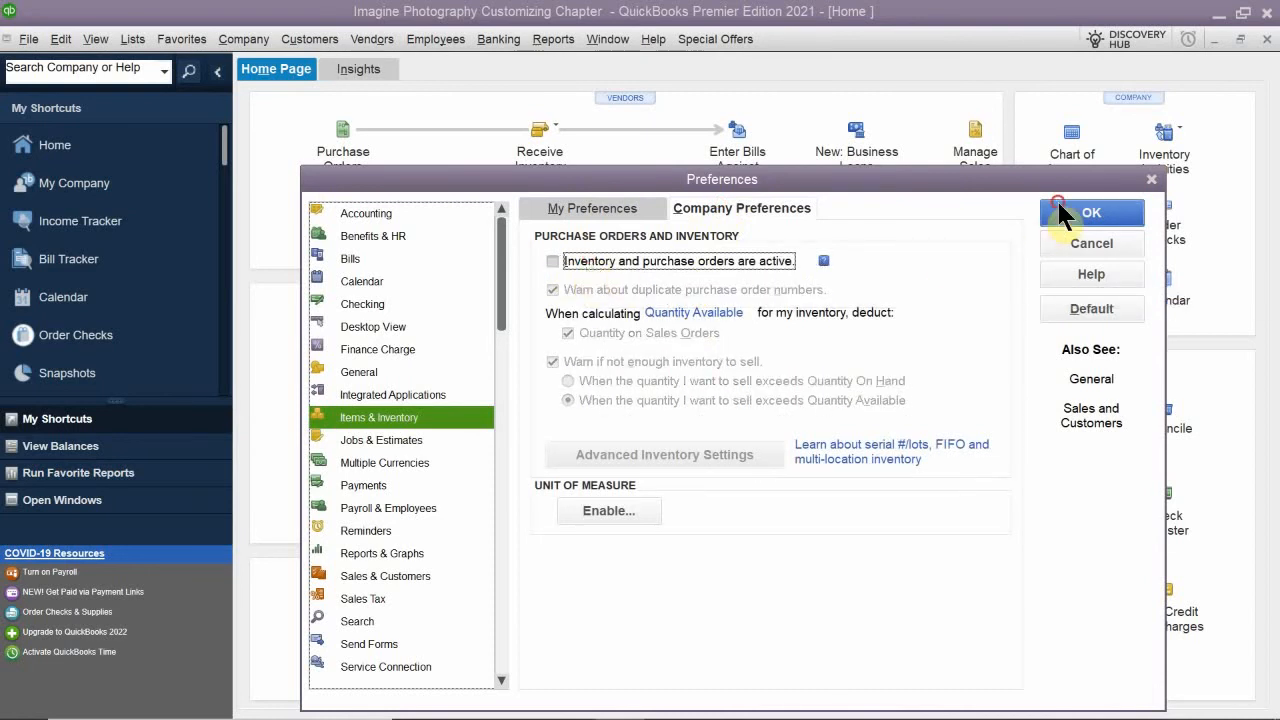
pyautogui.click(639, 243)
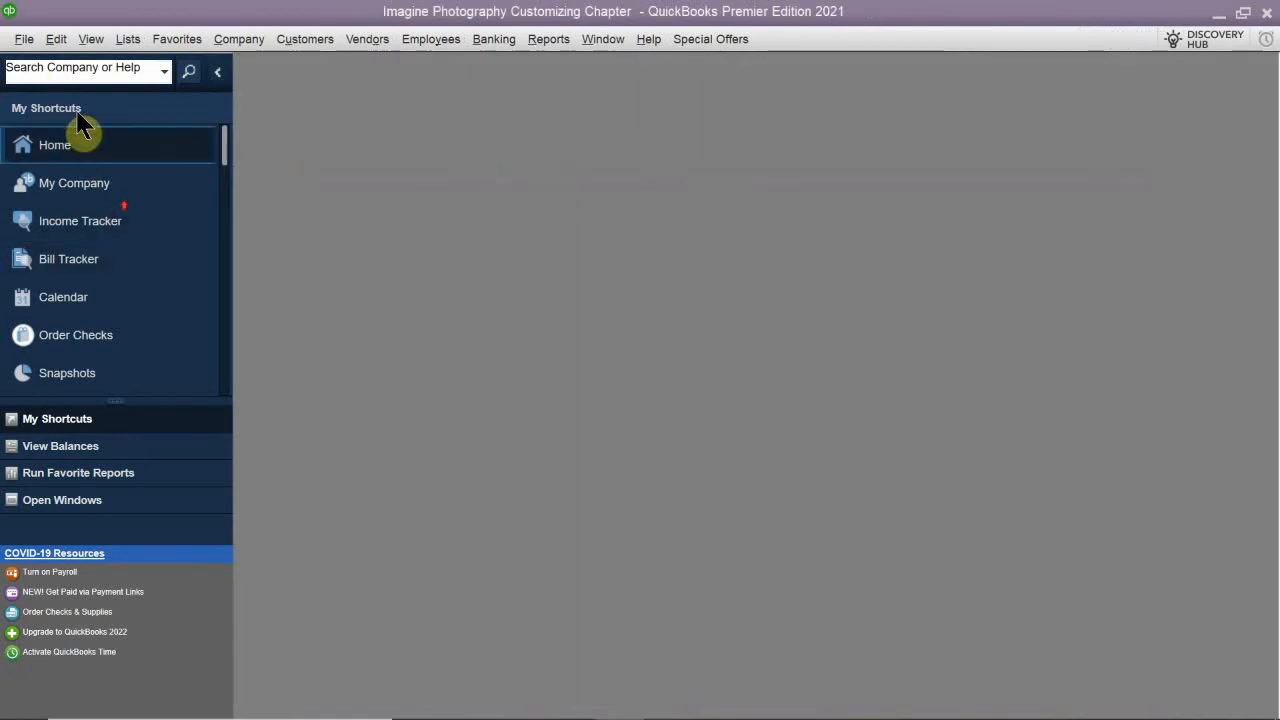
pyautogui.click(45, 164)
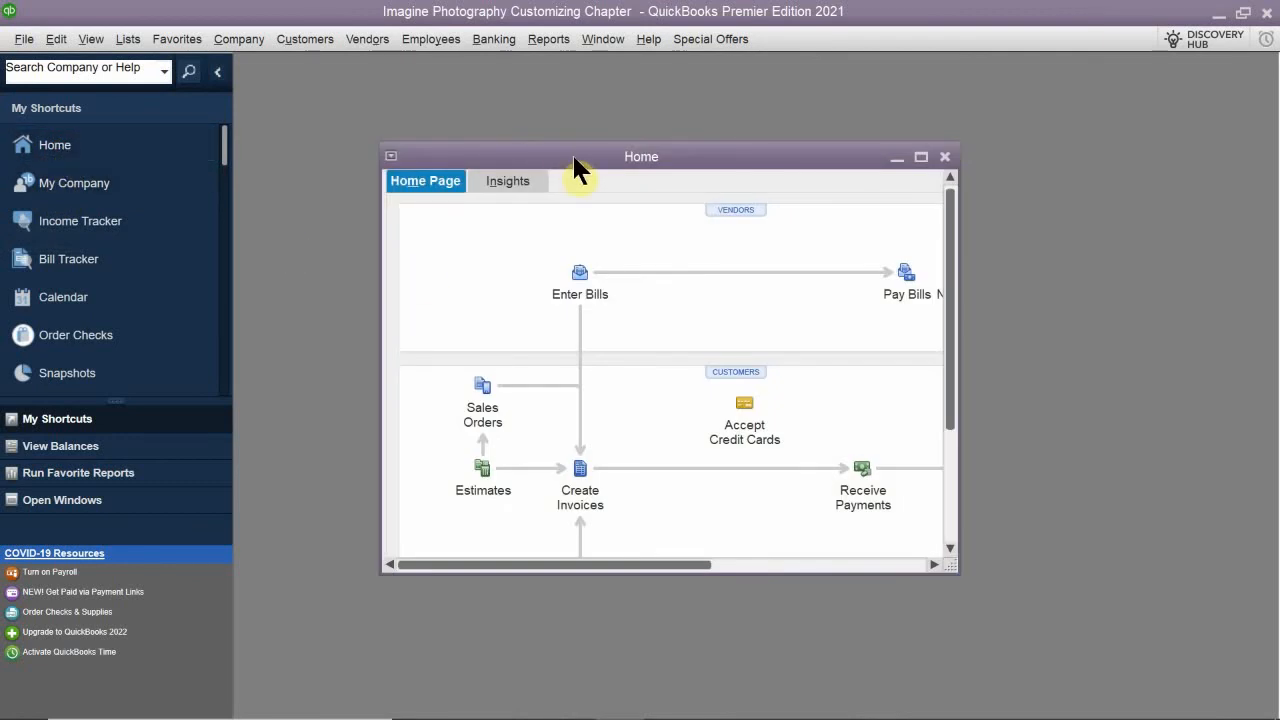
# - Maximize Home, turn inventory and purchase orders back on in the company preferences for Items & Inventory, and save the change
pyautogui.click(921, 156)
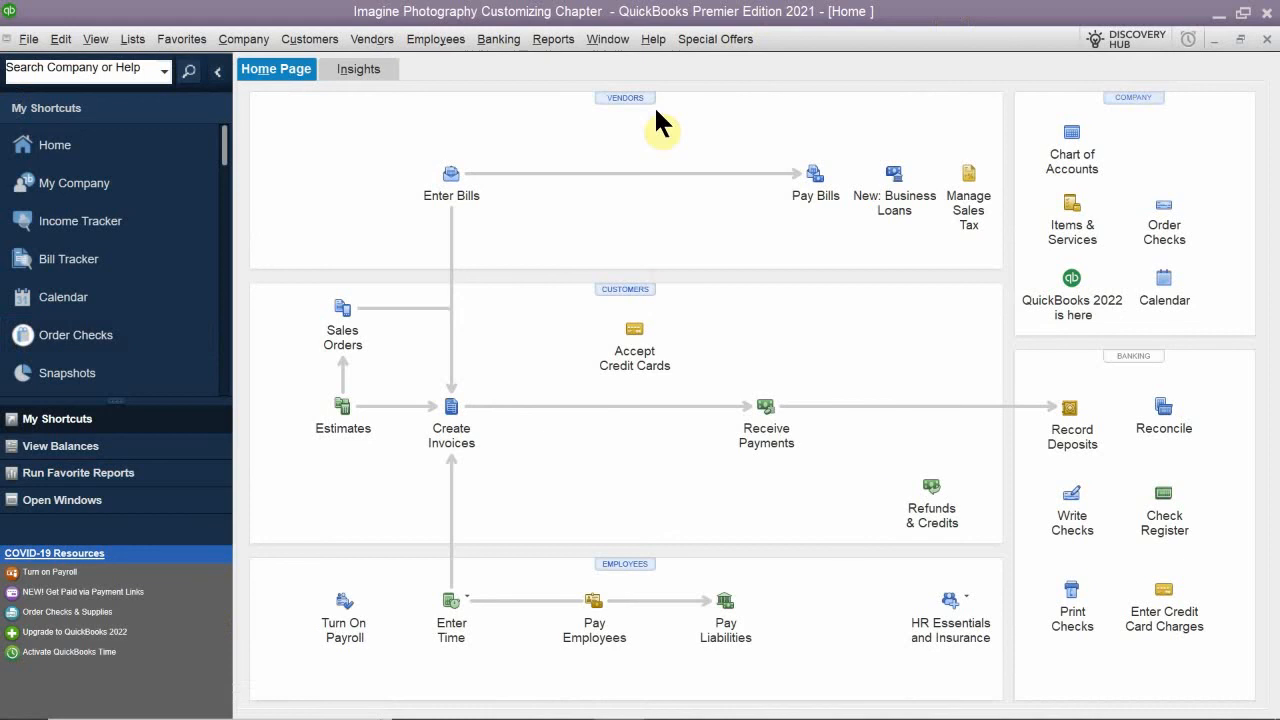
pyautogui.click(61, 40)
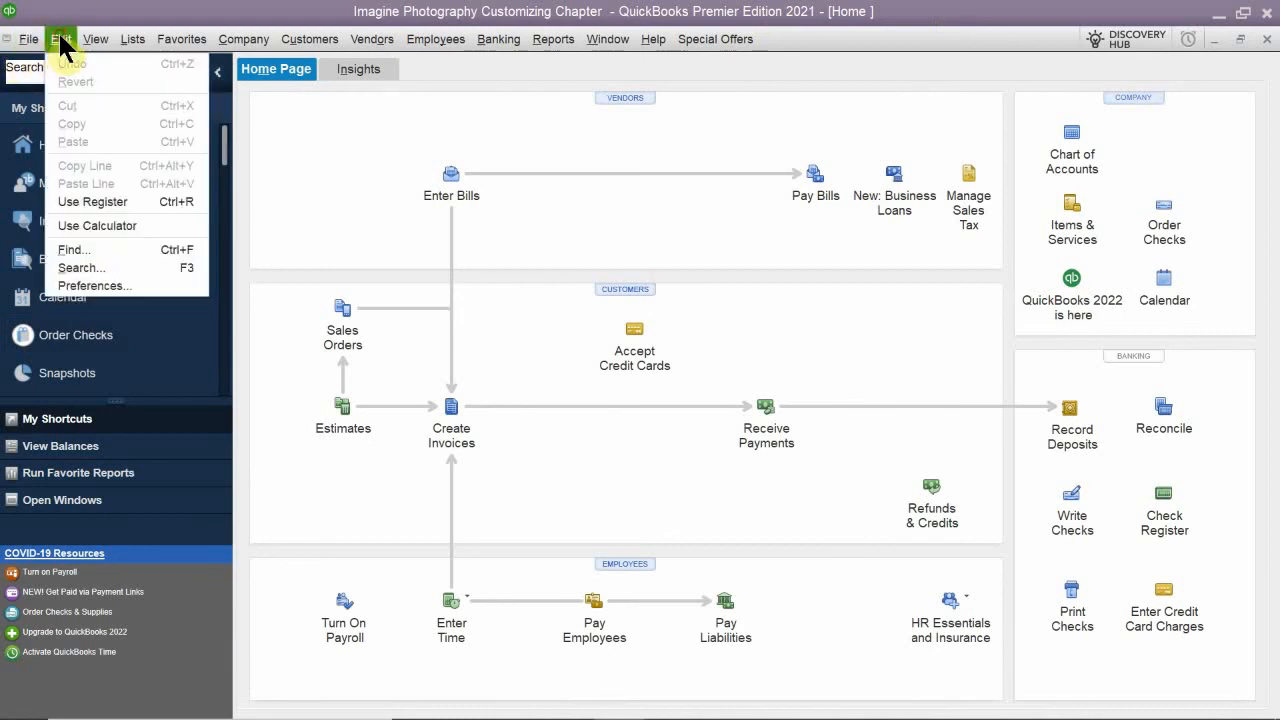
pyautogui.click(126, 288)
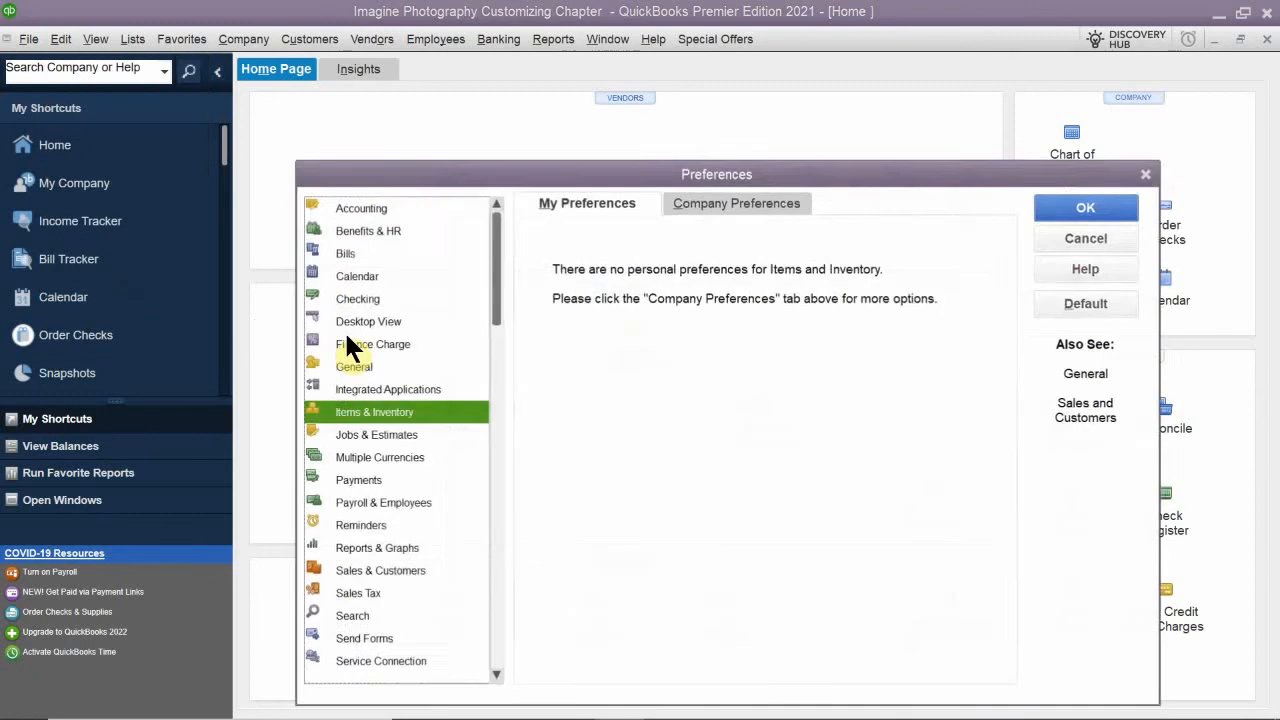
pyautogui.click(697, 203)
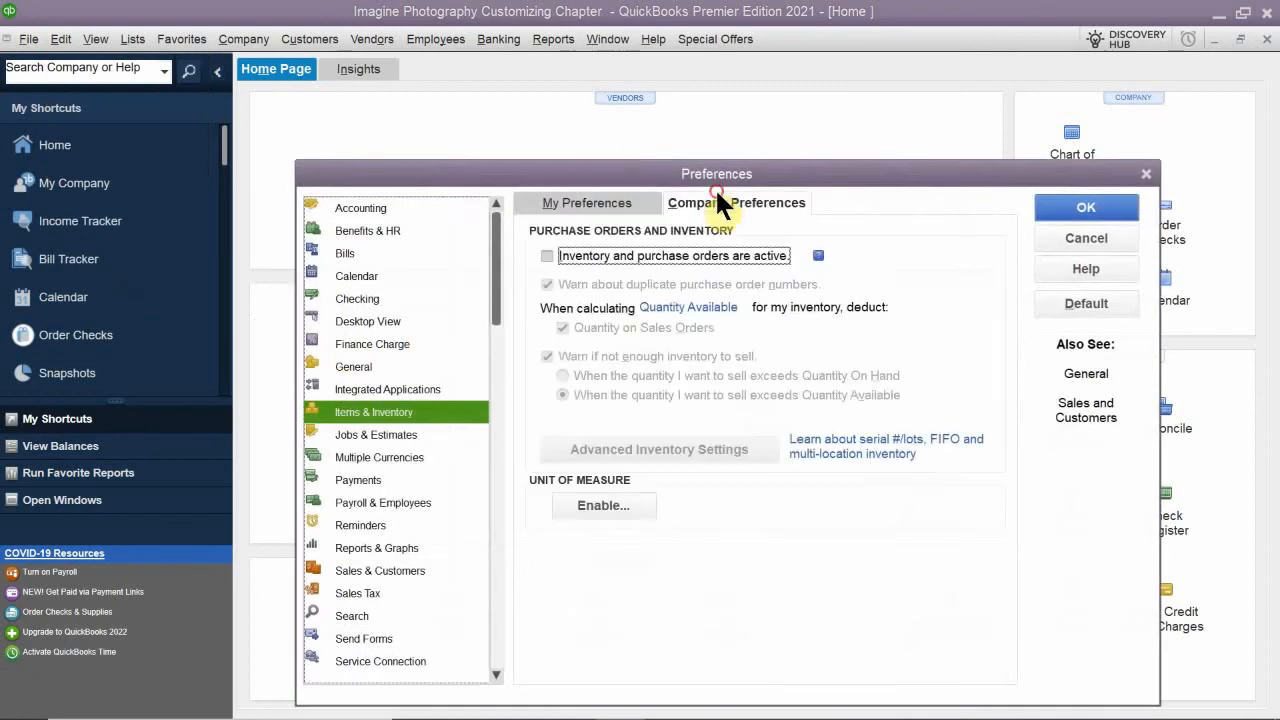
pyautogui.click(645, 256)
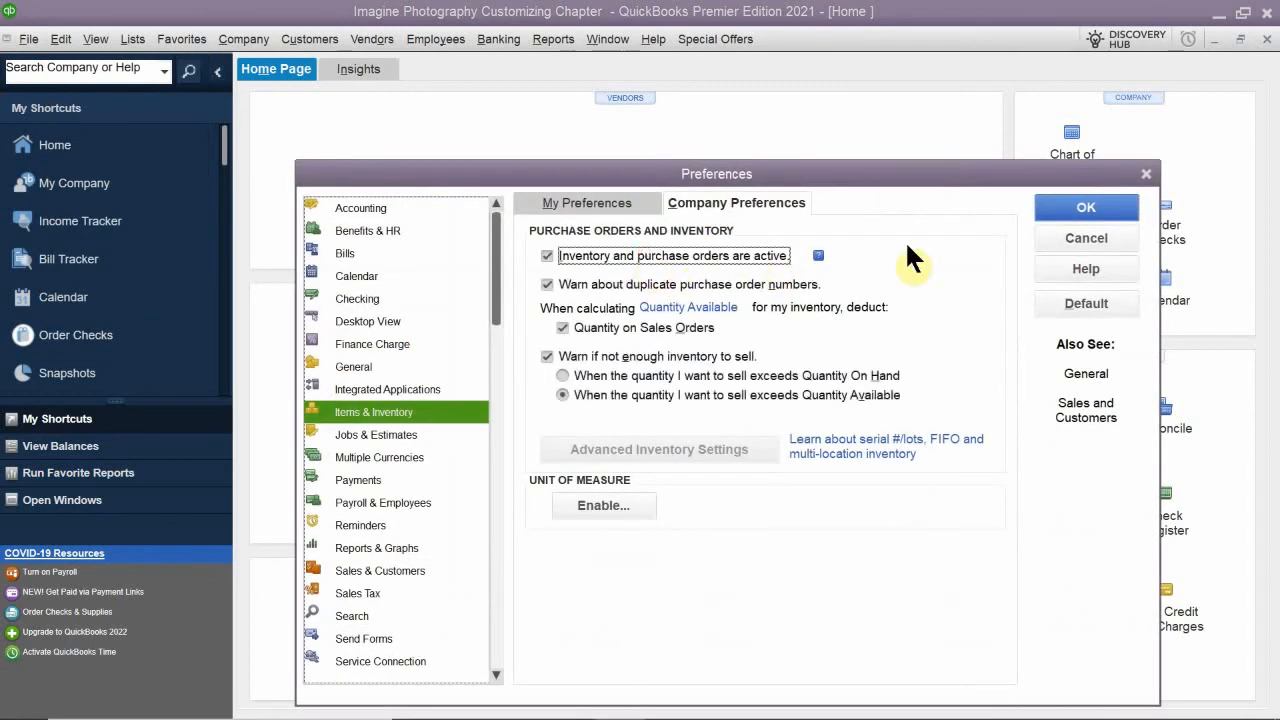
pyautogui.click(1080, 207)
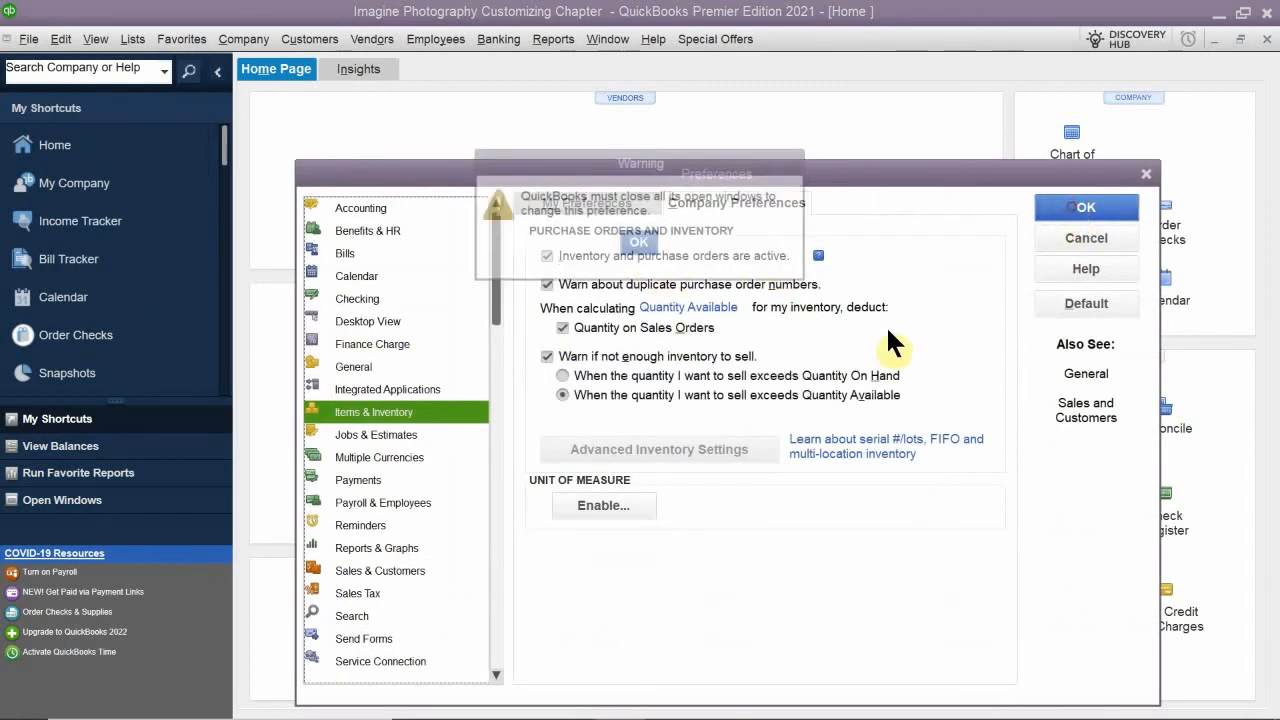
pyautogui.click(648, 240)
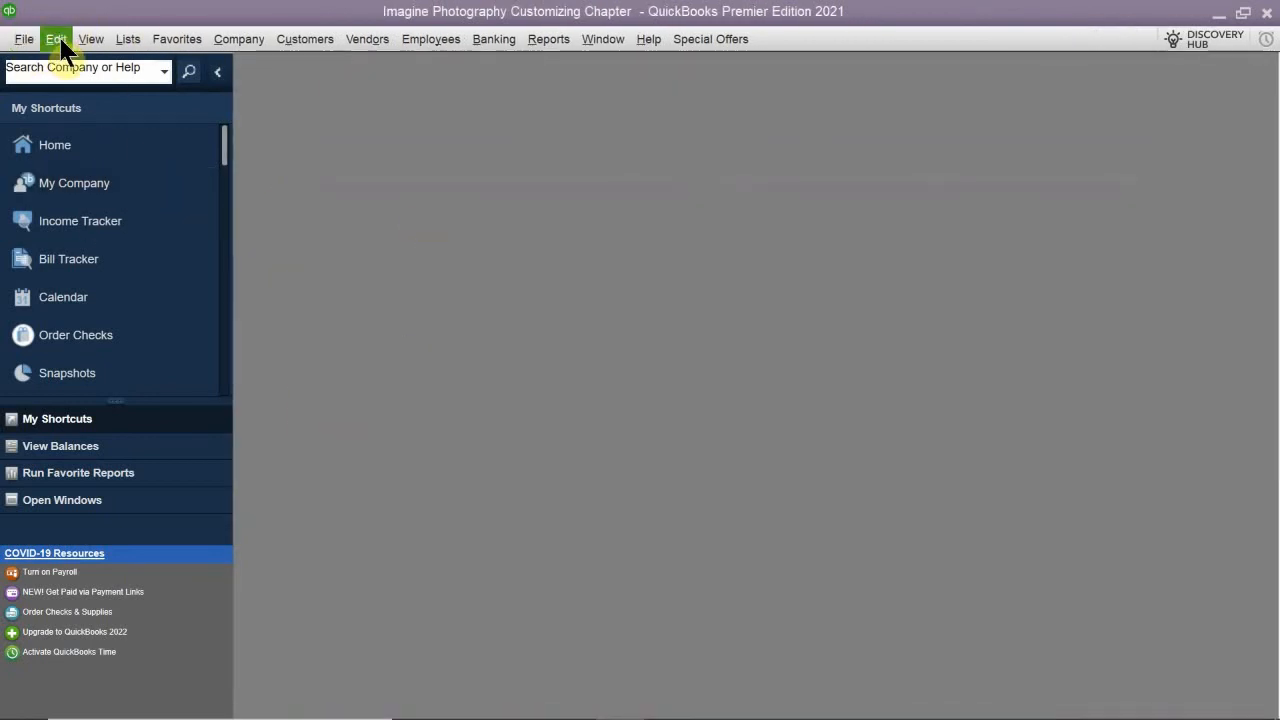
# - Enable Sales Receipts and Statements and Statement Charges in the company-level Desktop View preferences and save the change
pyautogui.click(60, 44)
pyautogui.click(108, 285)
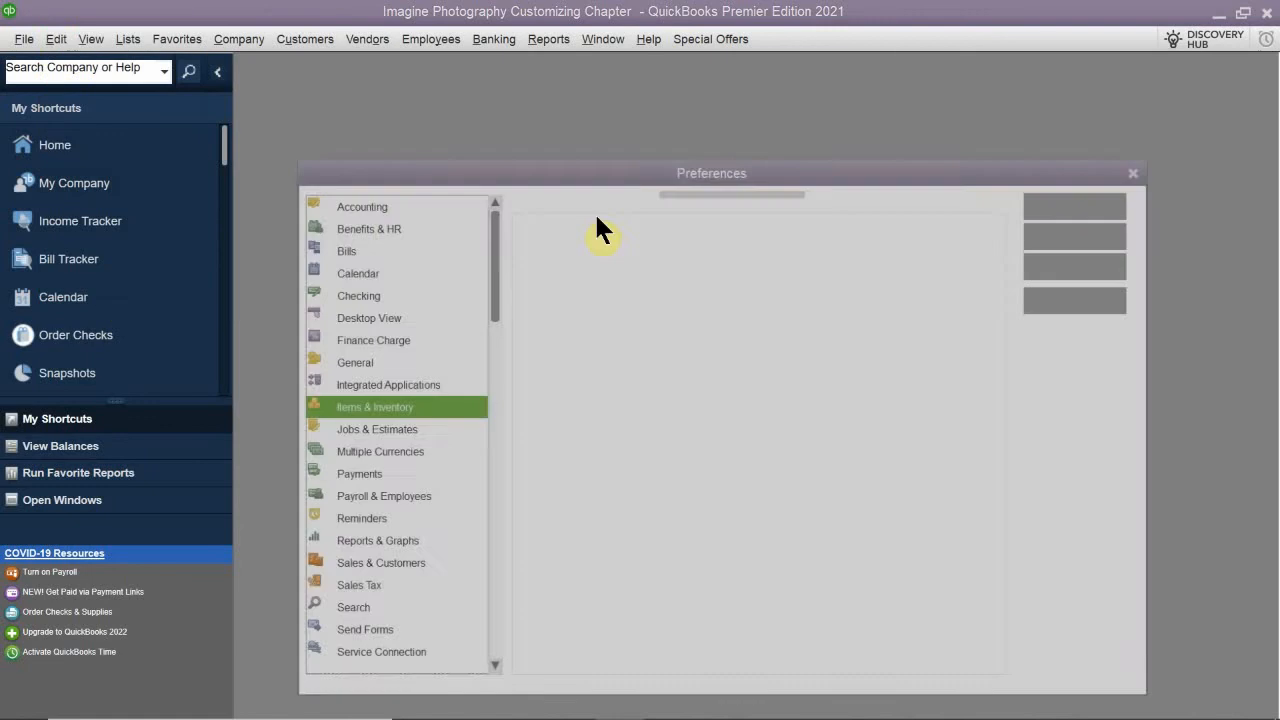
pyautogui.click(374, 341)
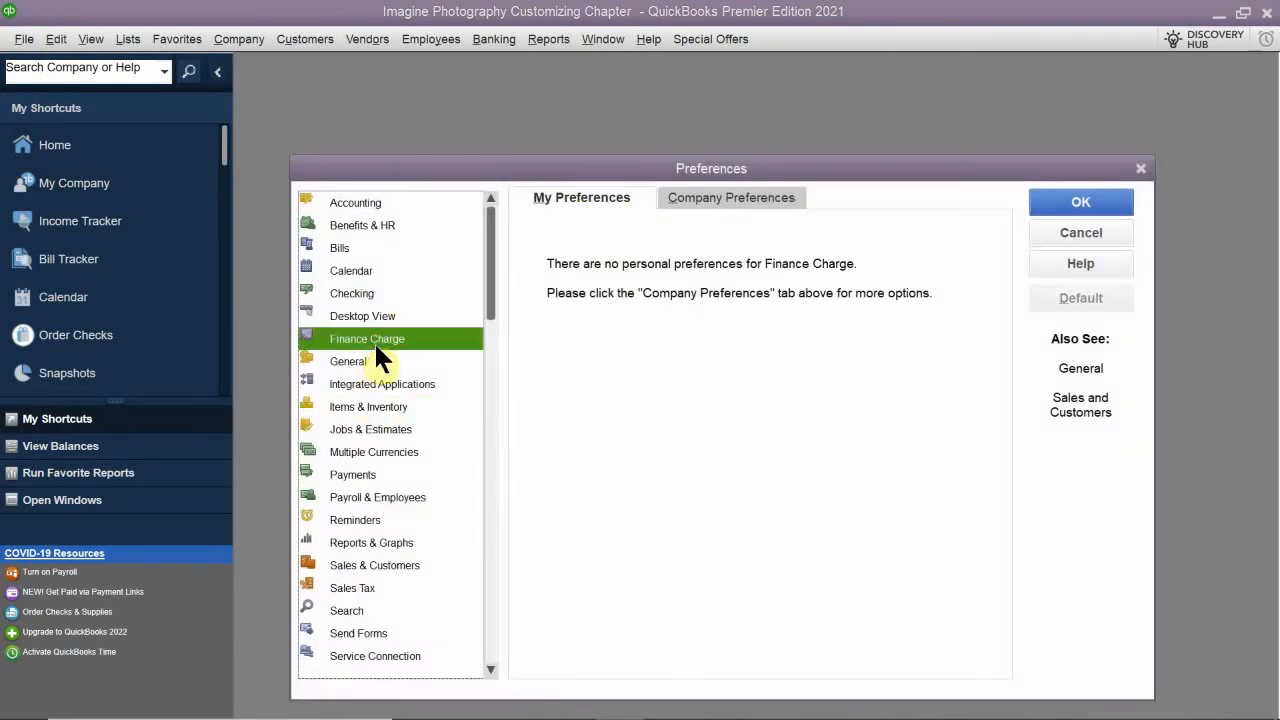
pyautogui.click(393, 316)
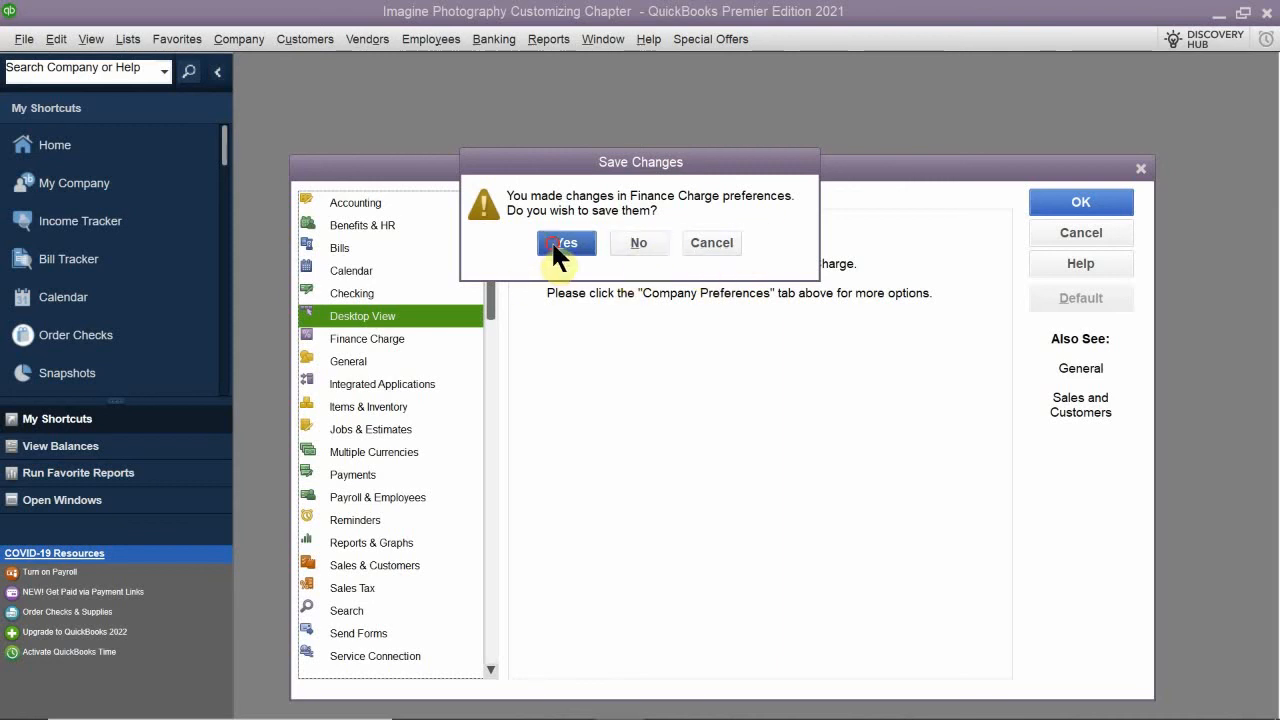
pyautogui.click(589, 252)
pyautogui.click(740, 196)
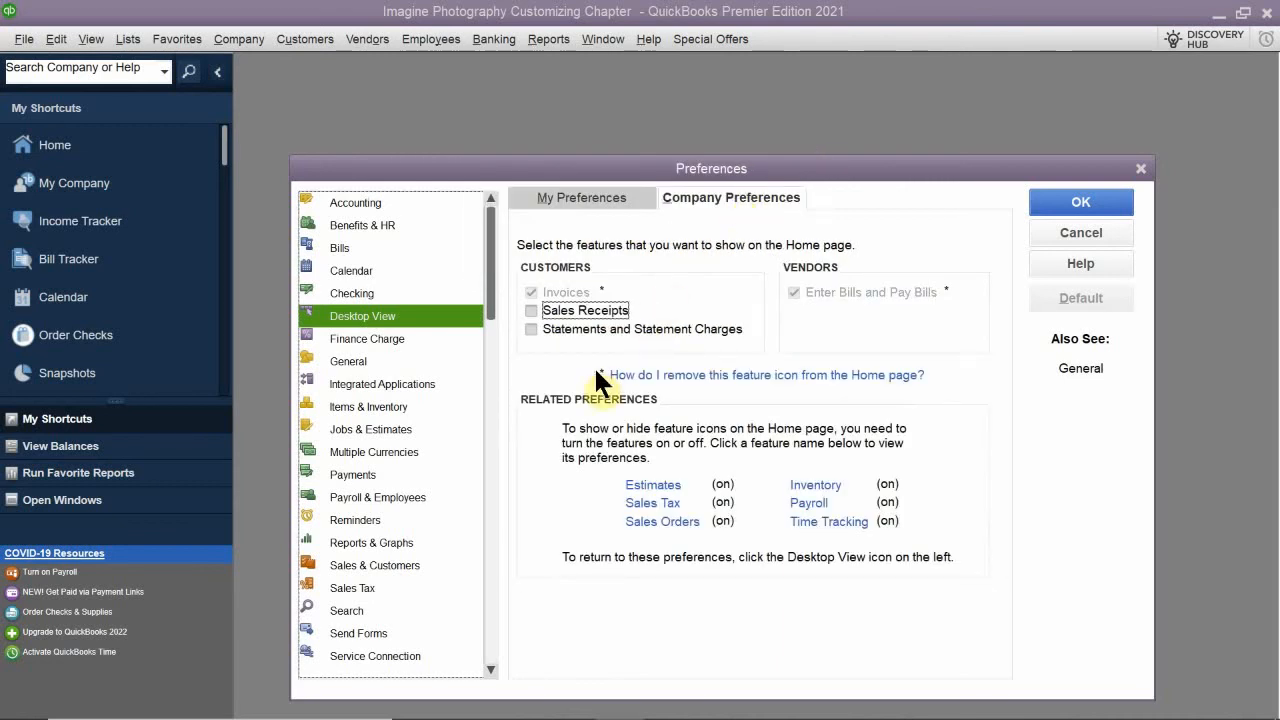
pyautogui.click(585, 311)
pyautogui.click(574, 328)
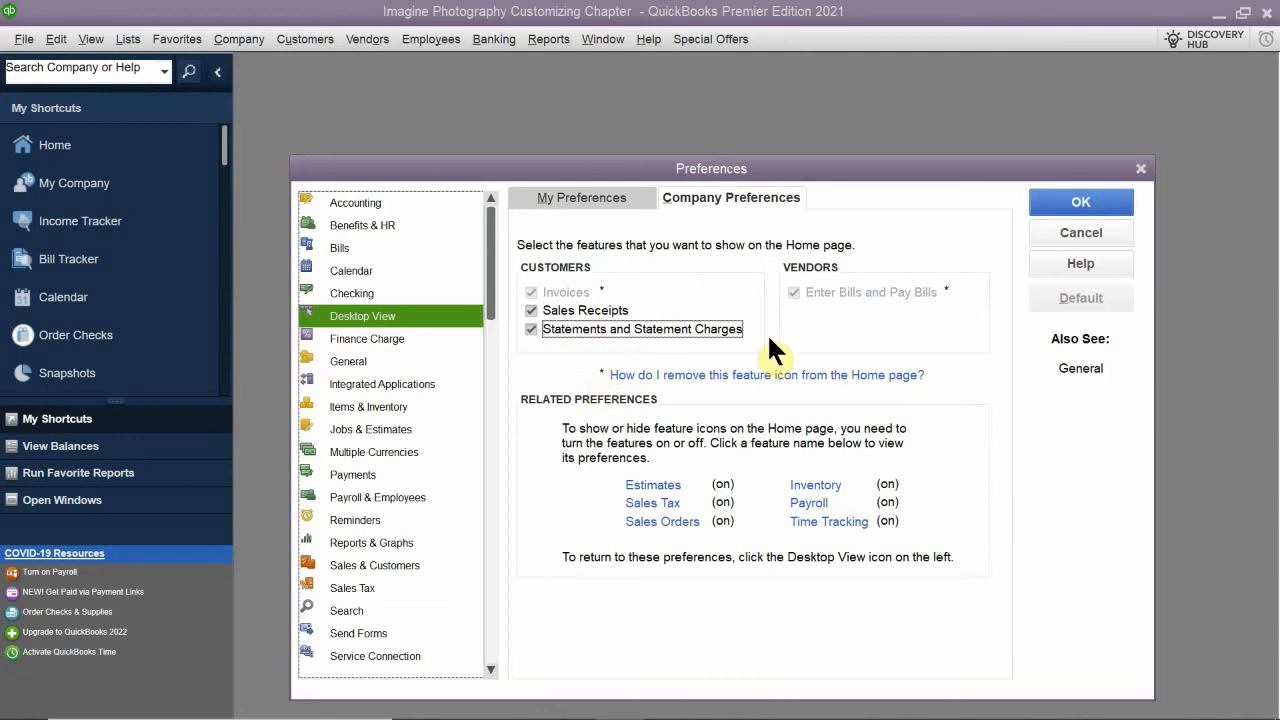
pyautogui.click(1070, 203)
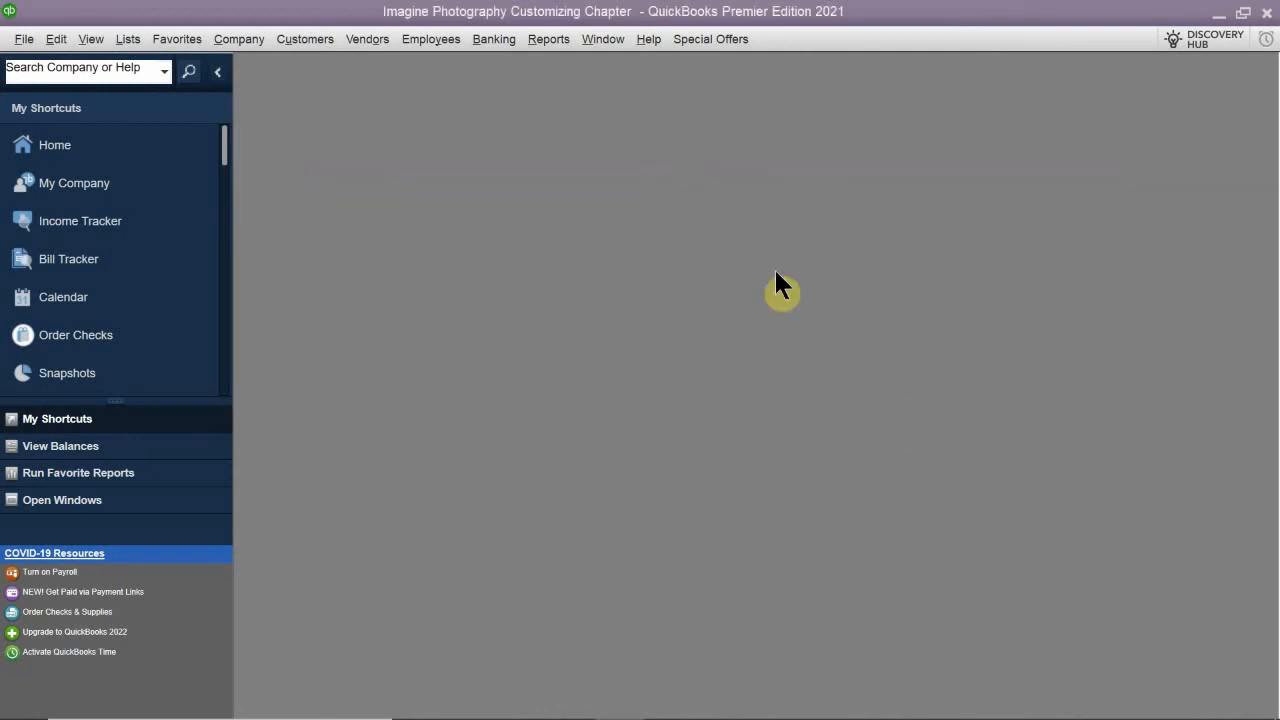
pyautogui.click(60, 186)
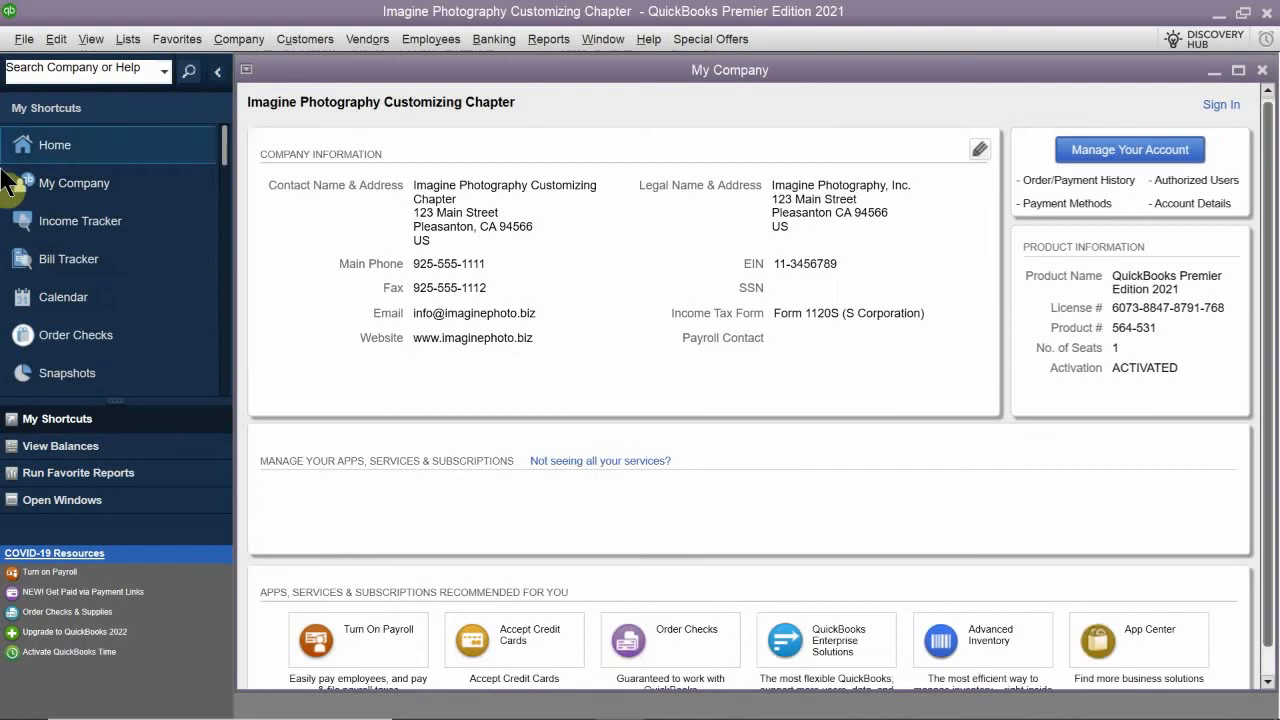
pyautogui.moveTo(857, 73); pyautogui.dragTo(827, 259)
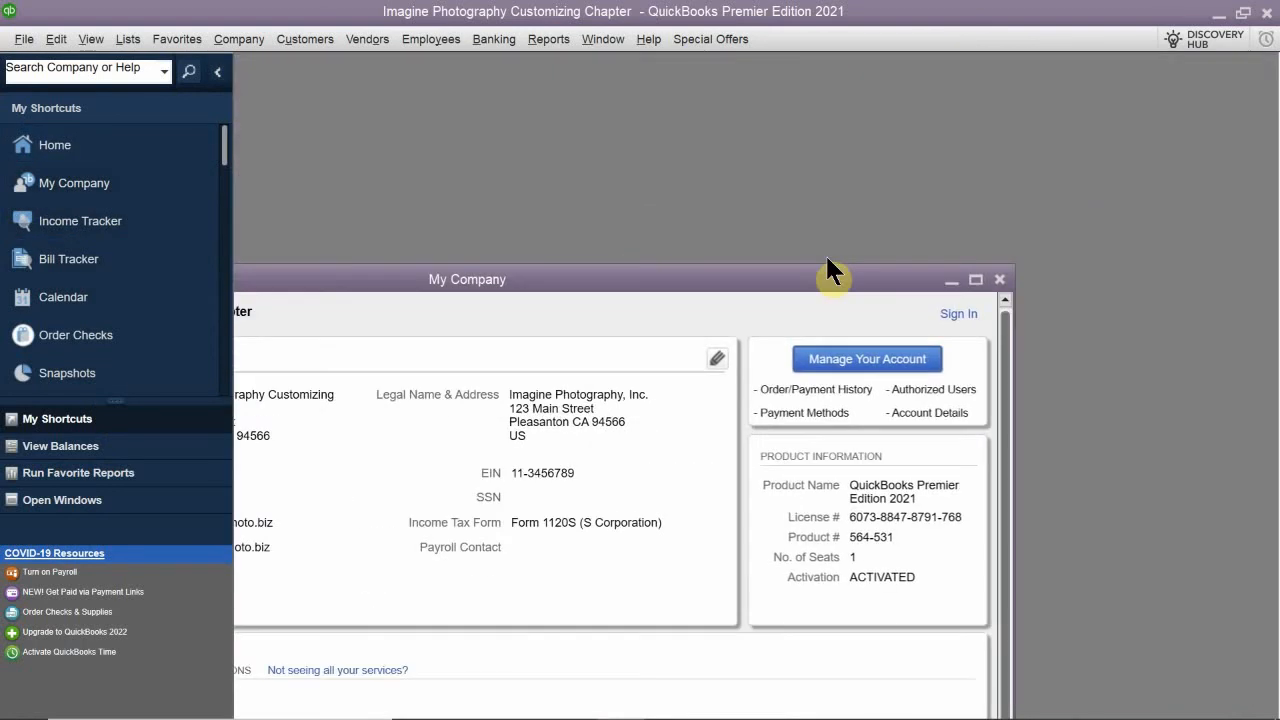
pyautogui.click(999, 280)
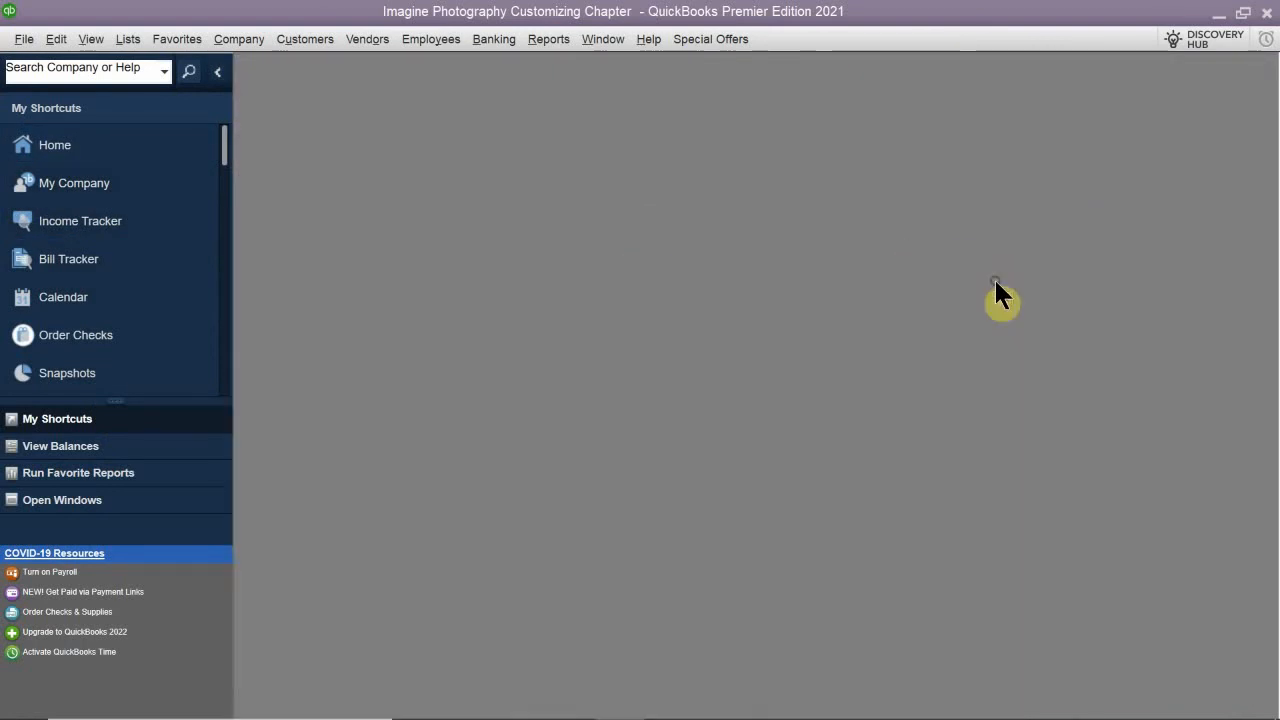
# - Reopen the Home page and maximize its window
pyautogui.click(70, 140)
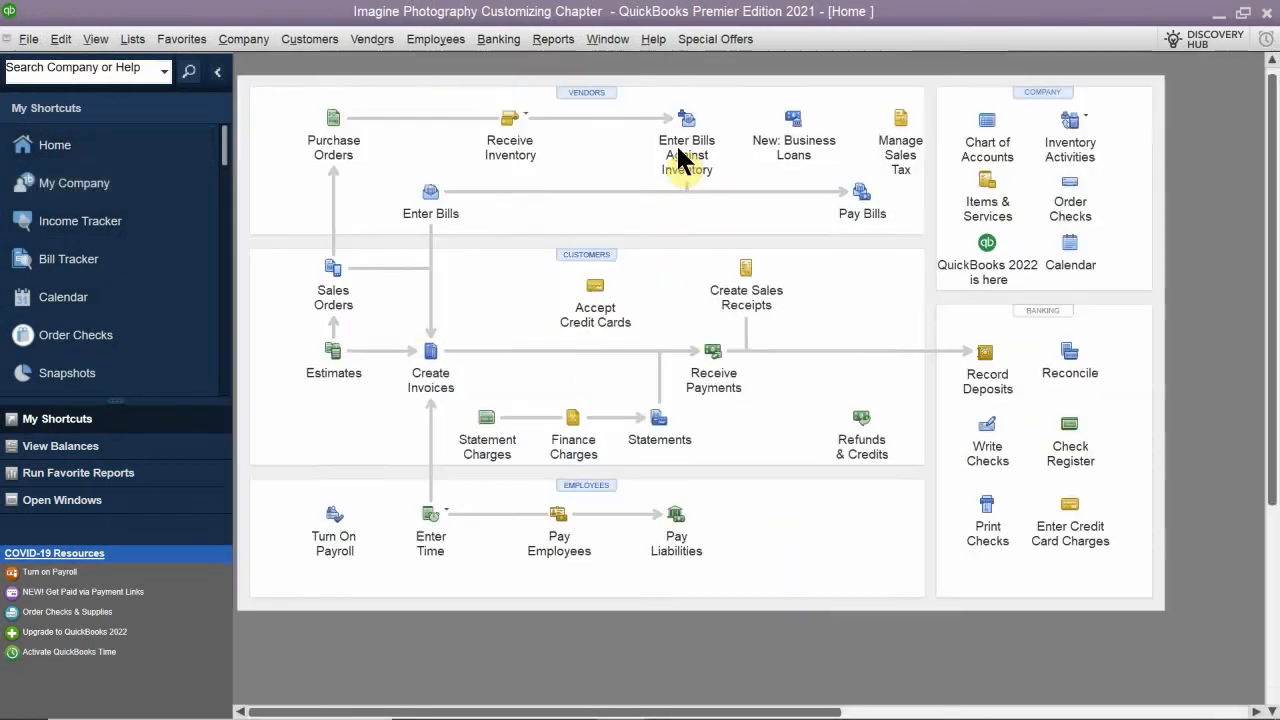
pyautogui.doubleClick(680, 157)
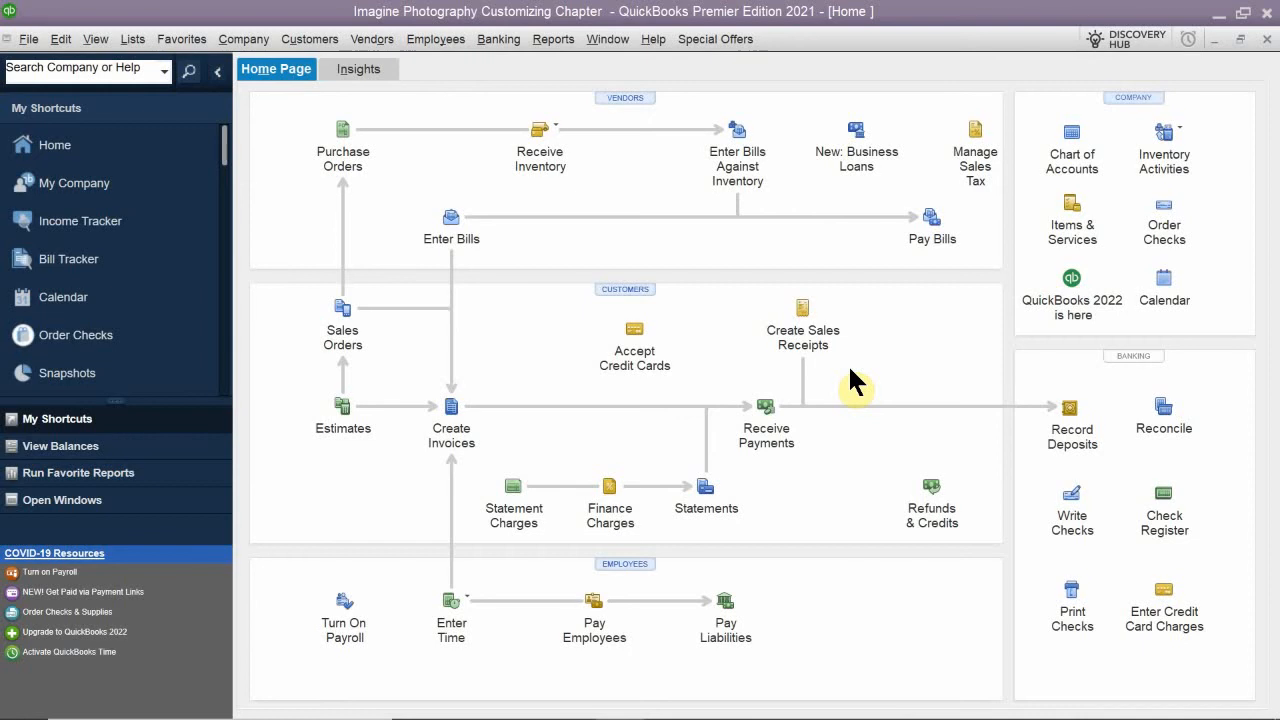
# - Switch to QB 2021 CH 7.pdf in Acrobat Reader, read the Favorites Menu section and its practice steps, and return to QuickBooks
pyautogui.moveTo(460, 717)
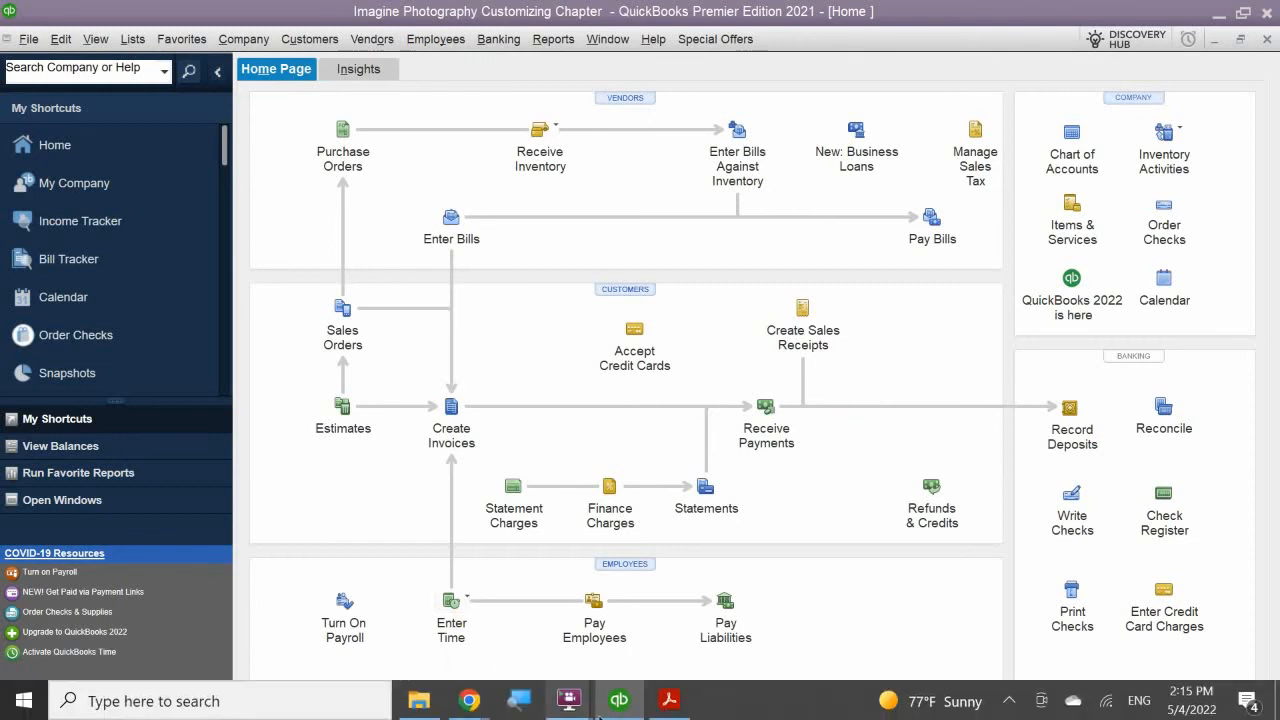
pyautogui.click(669, 700)
pyautogui.scroll(-3, 706, 391)
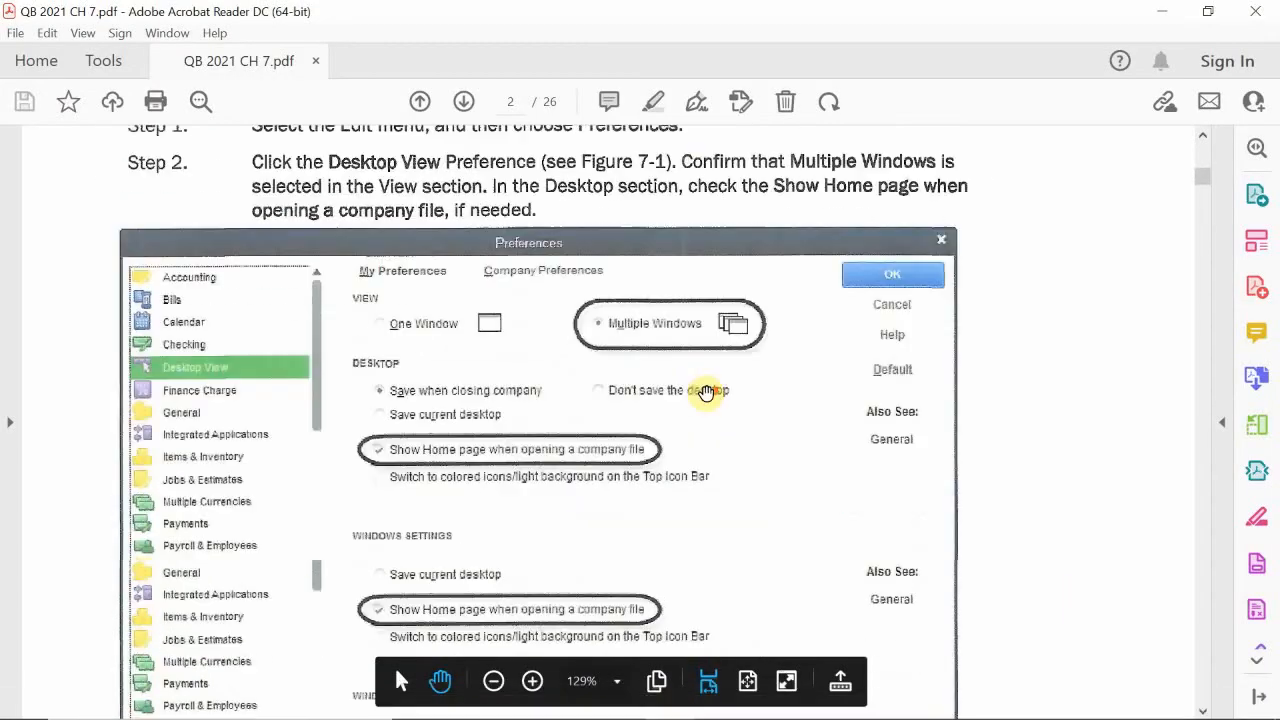
pyautogui.scroll(-12, 706, 391)
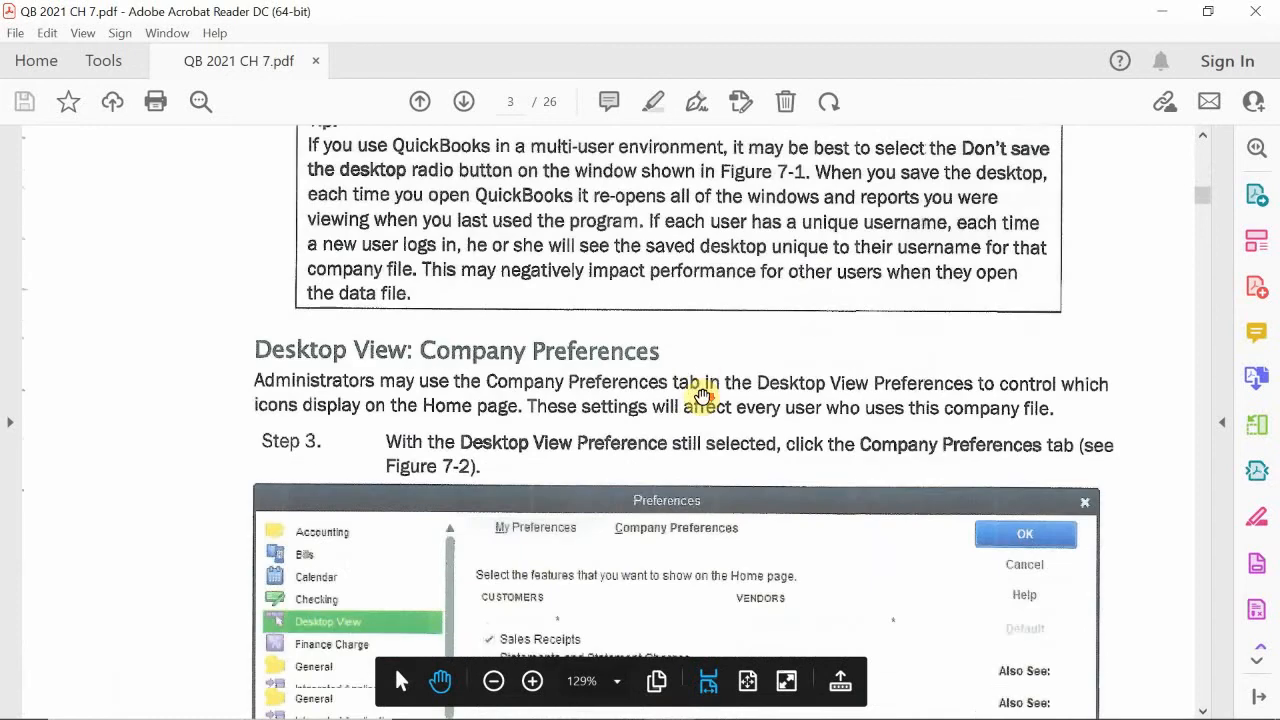
pyautogui.scroll(-12, 706, 396)
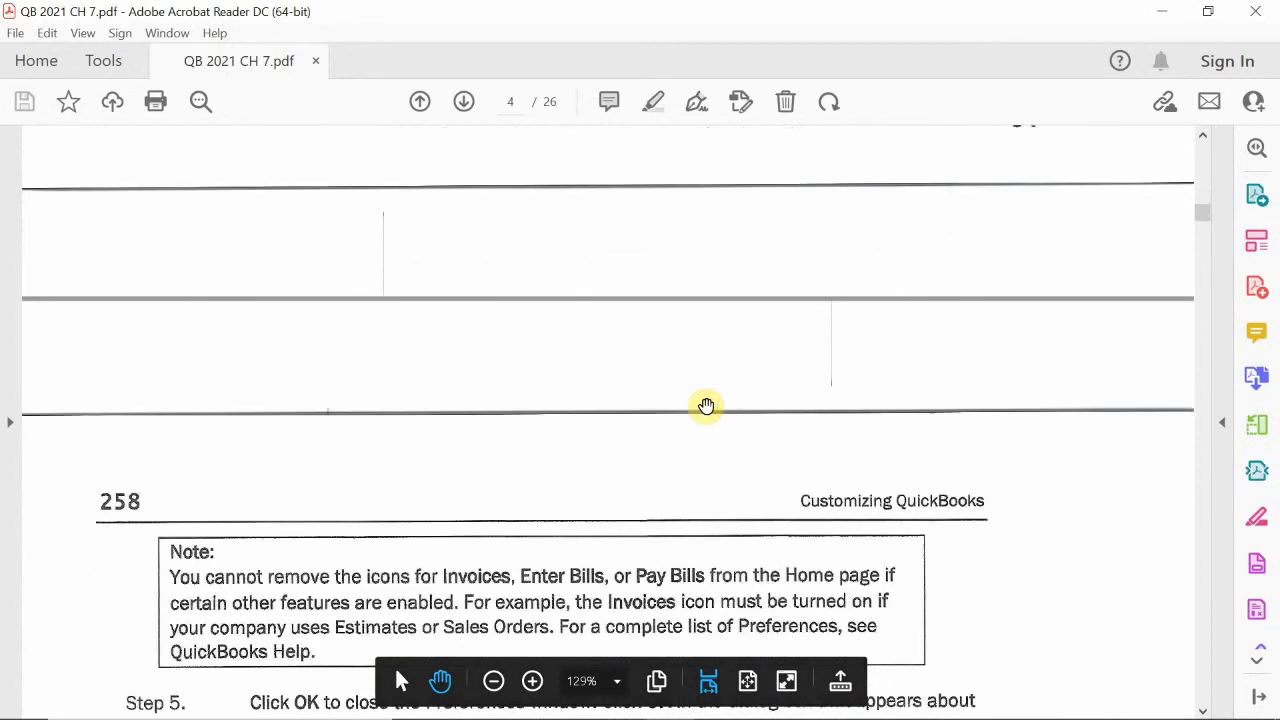
pyautogui.scroll(-10, 706, 405)
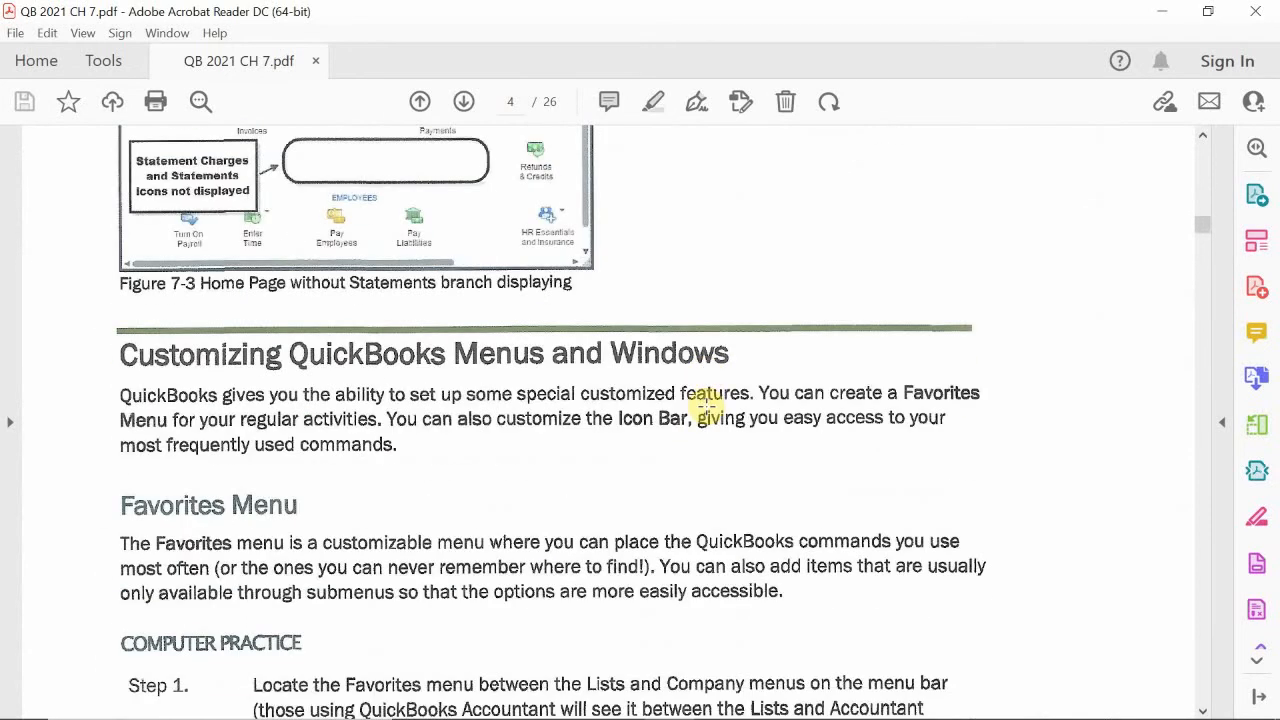
pyautogui.scroll(-1, 706, 405)
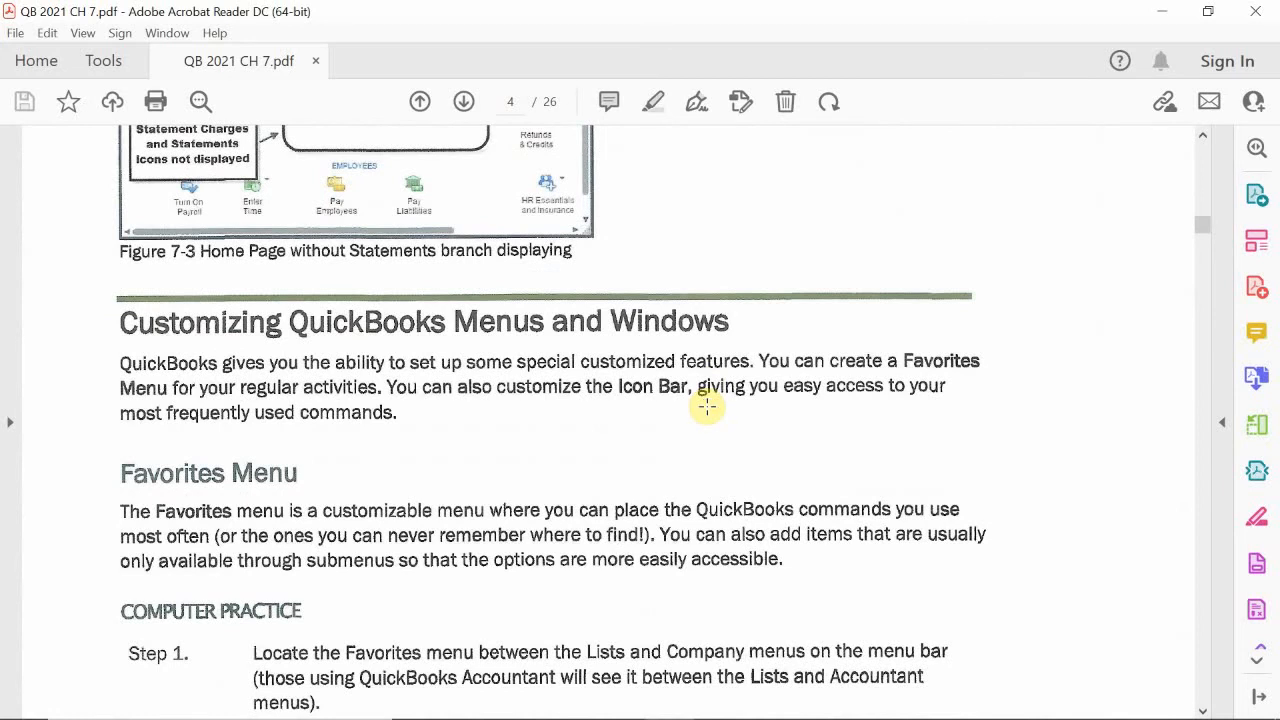
pyautogui.scroll(-20, 706, 405)
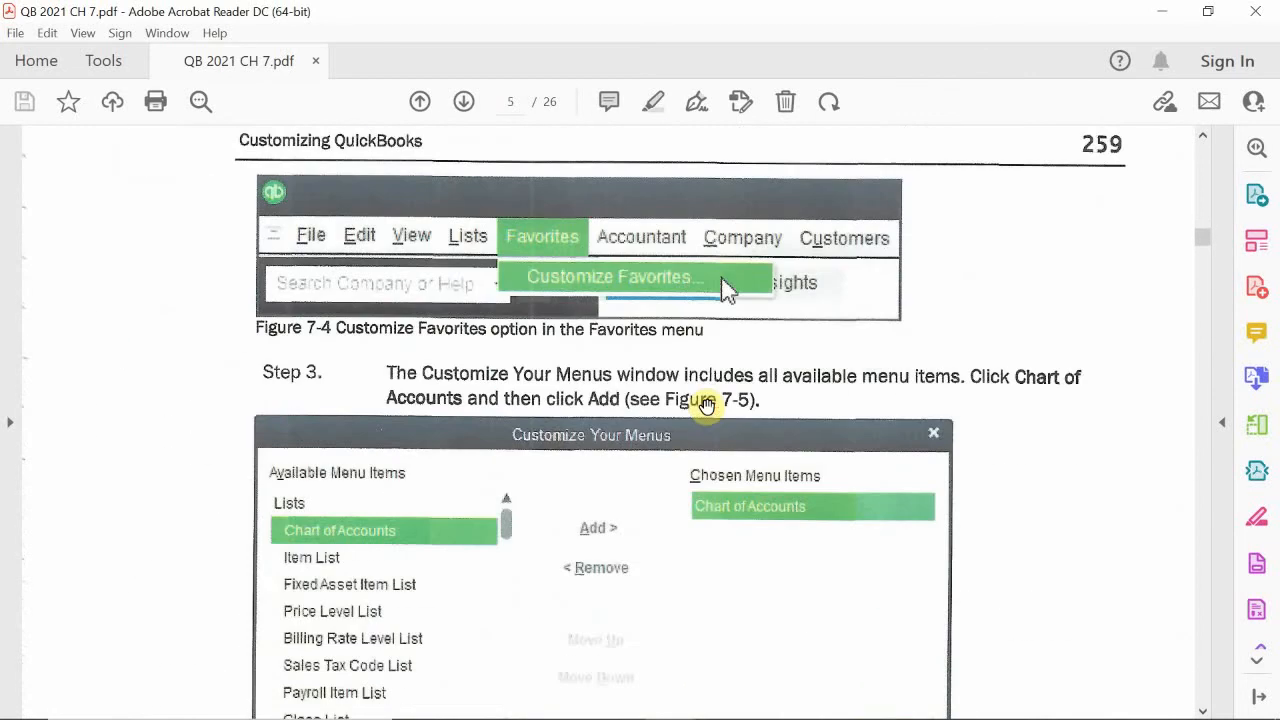
pyautogui.scroll(-8, 706, 405)
pyautogui.scroll(14, 706, 405)
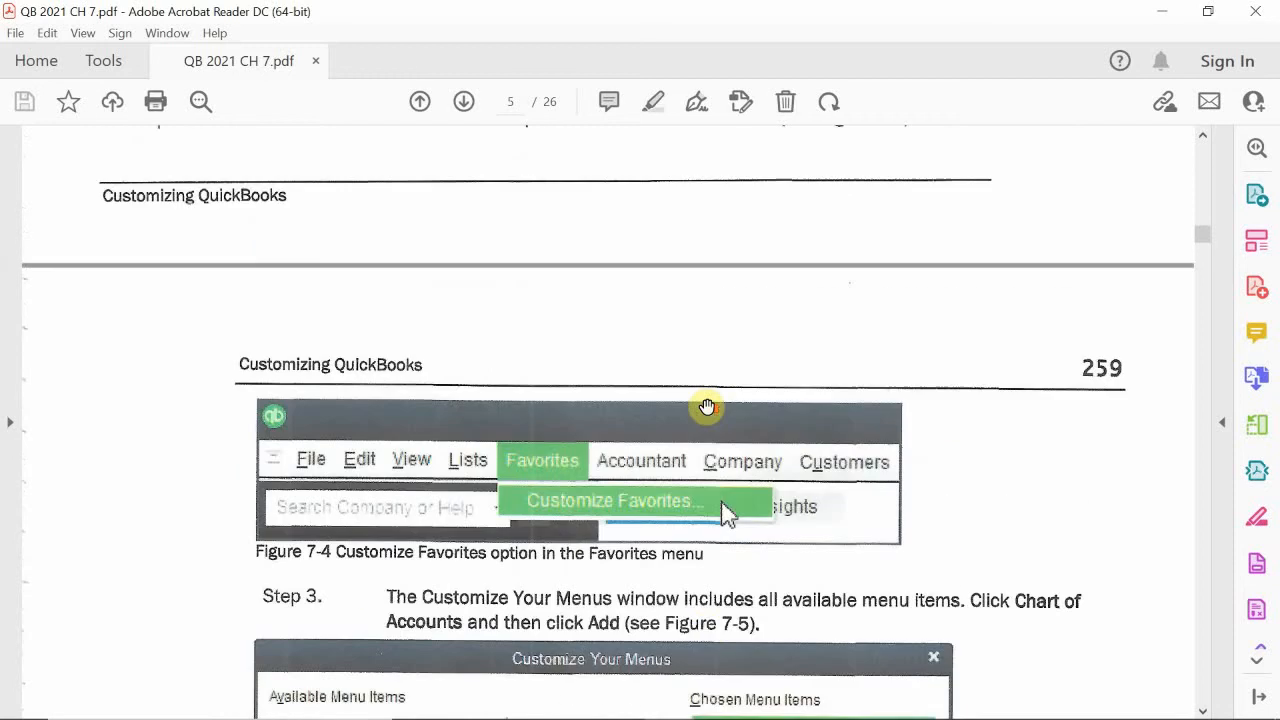
pyautogui.scroll(11, 706, 405)
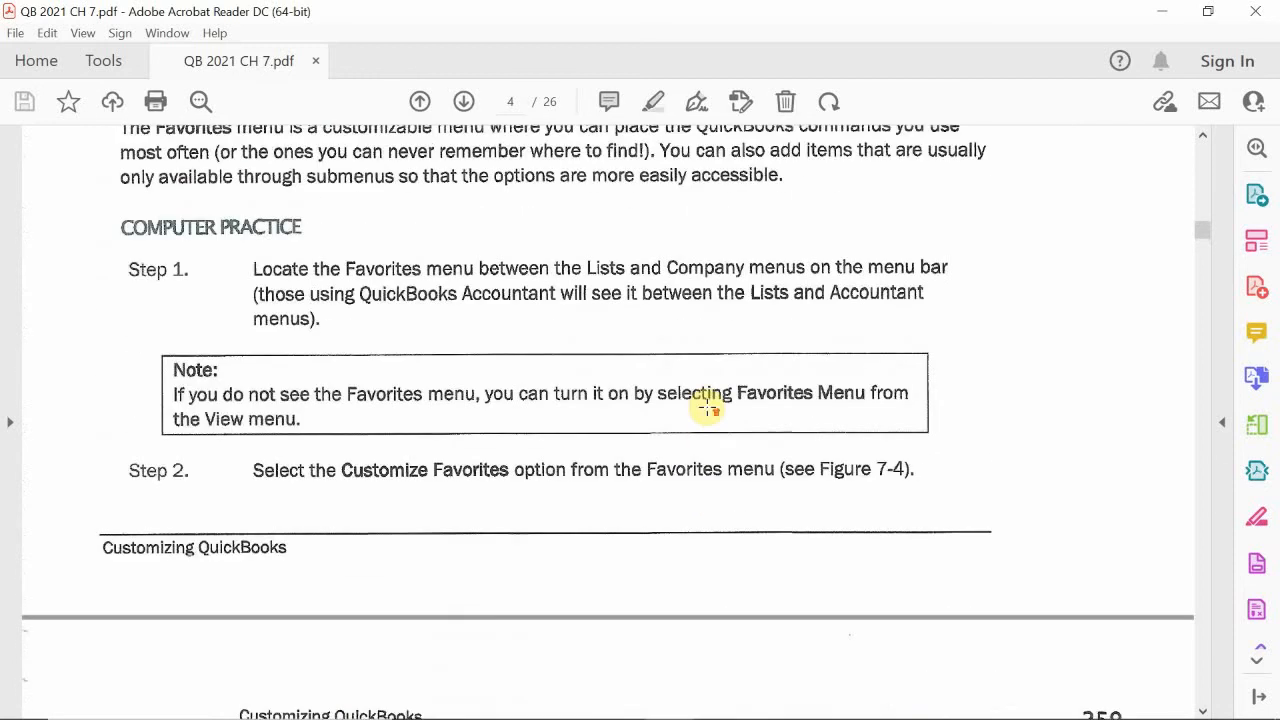
pyautogui.scroll(4, 706, 405)
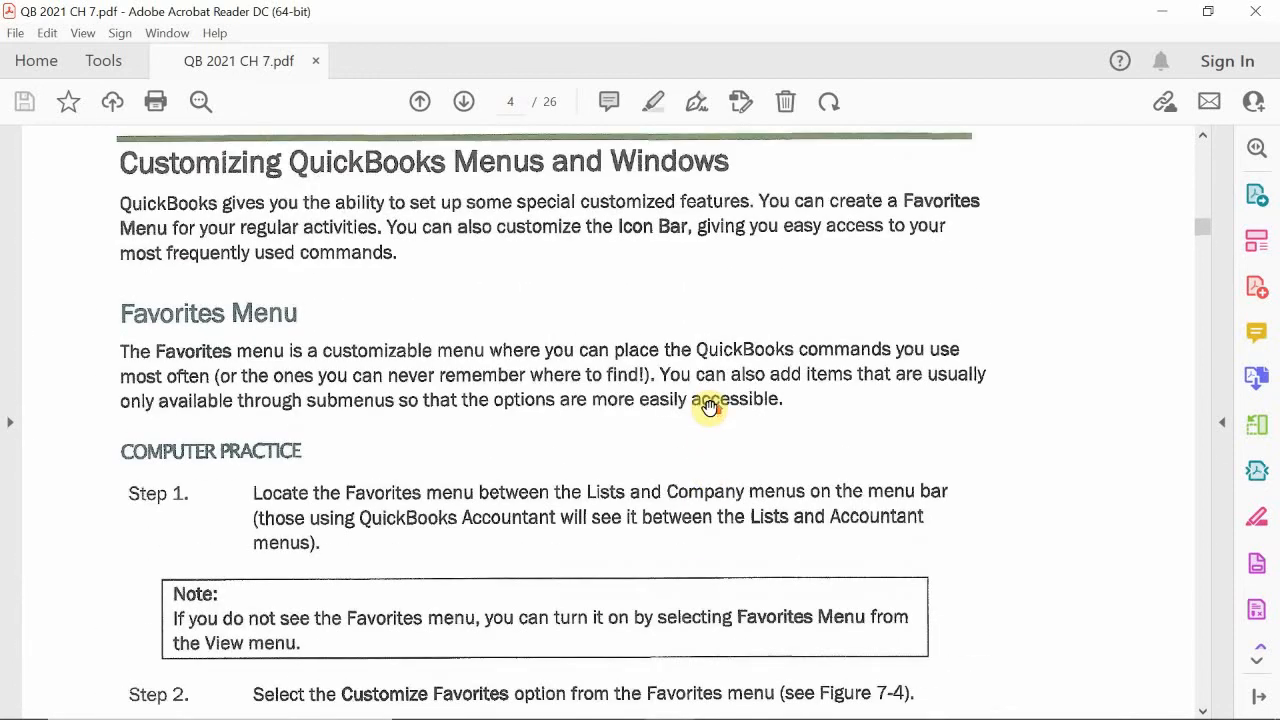
pyautogui.scroll(1, 709, 405)
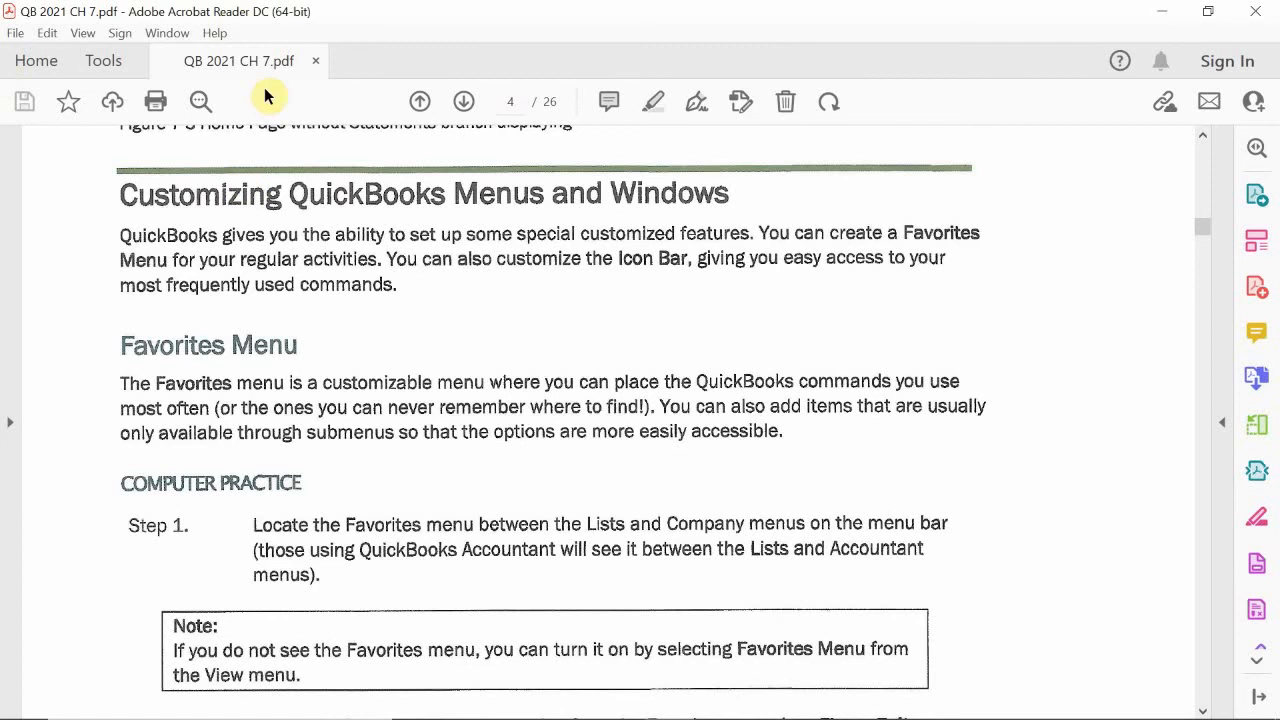
pyautogui.scroll(2, 414, 374)
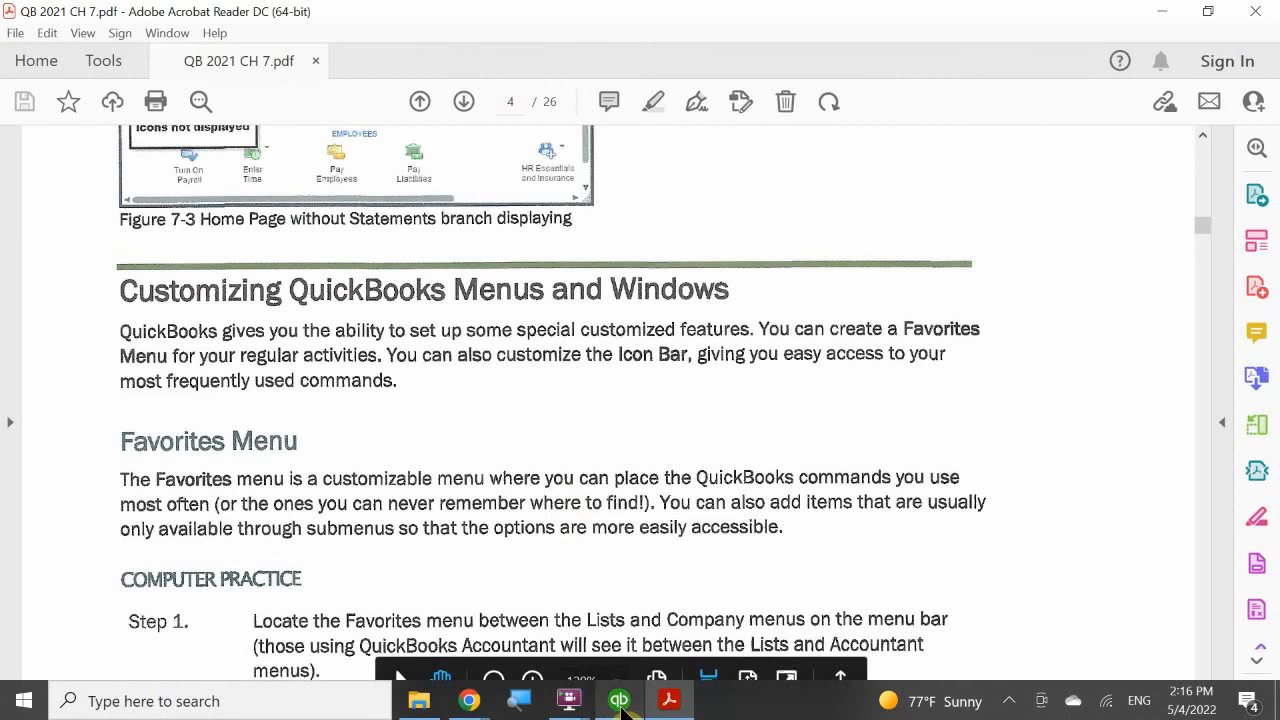
pyautogui.moveTo(622, 702)
pyautogui.click(641, 615)
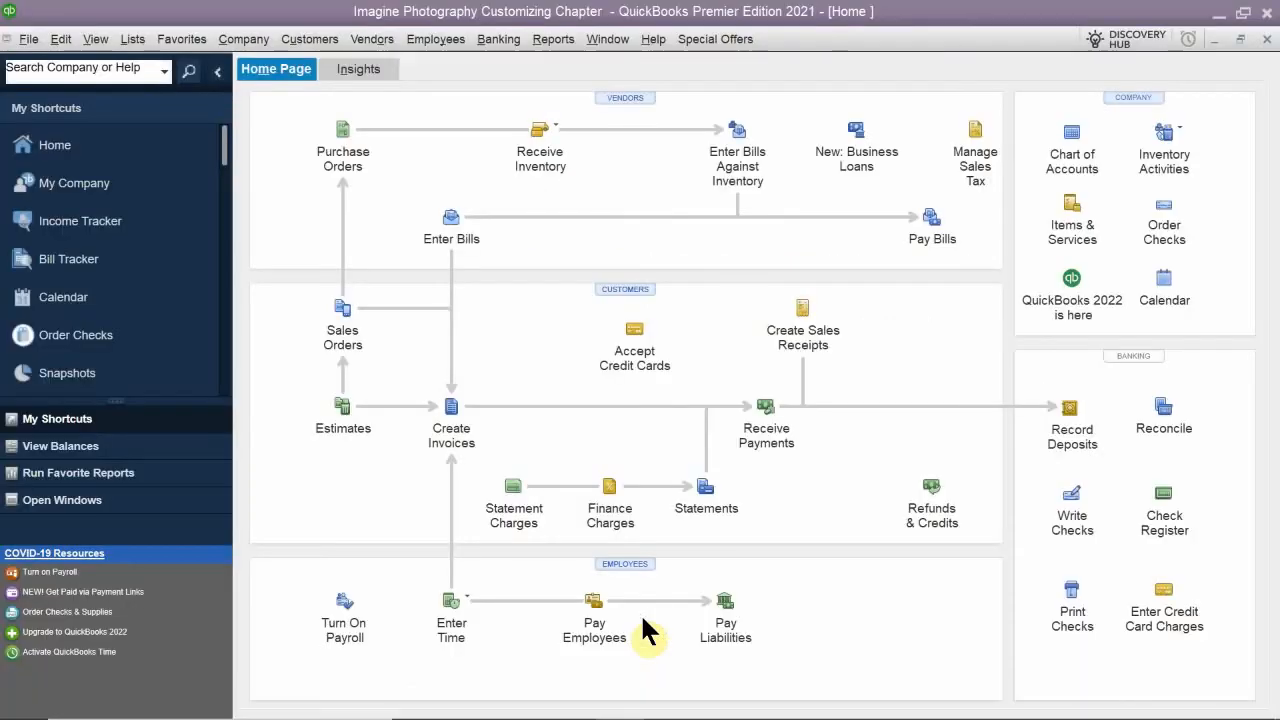
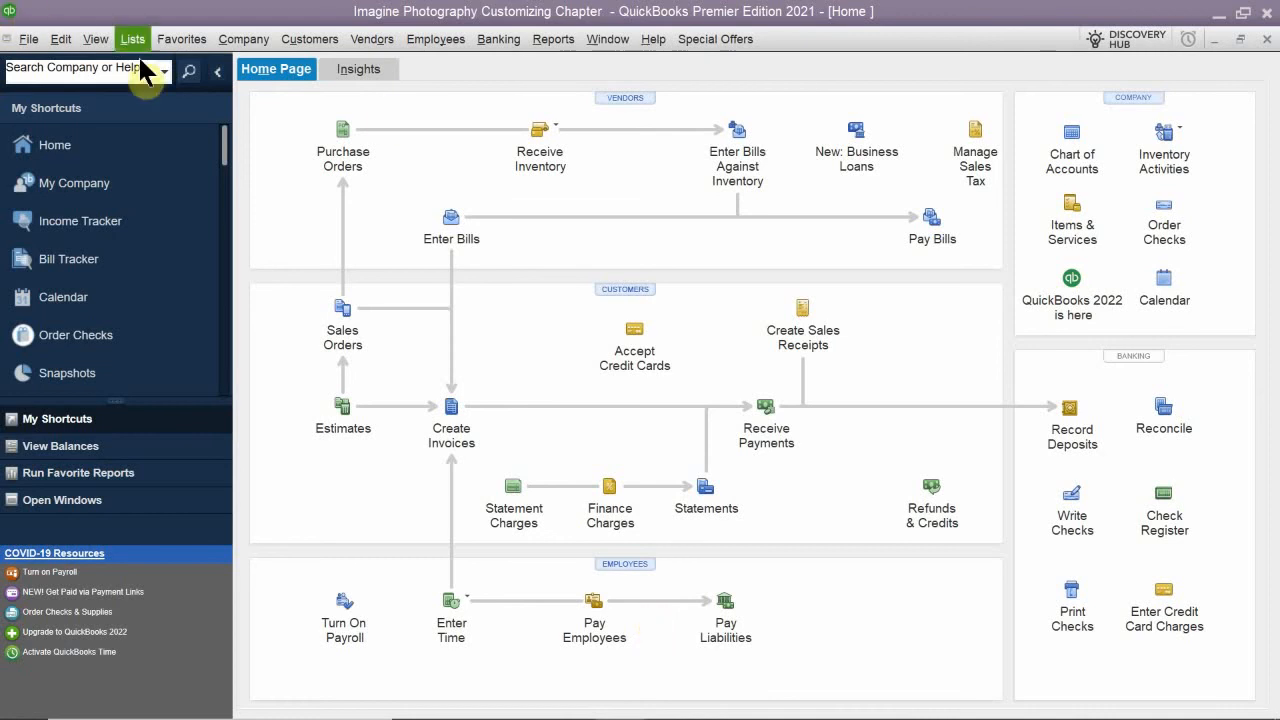
# - Review the commands available under View, Edit, Favorites, Company, Customers, Vendors, Employees and Reports
pyautogui.click(312, 38)
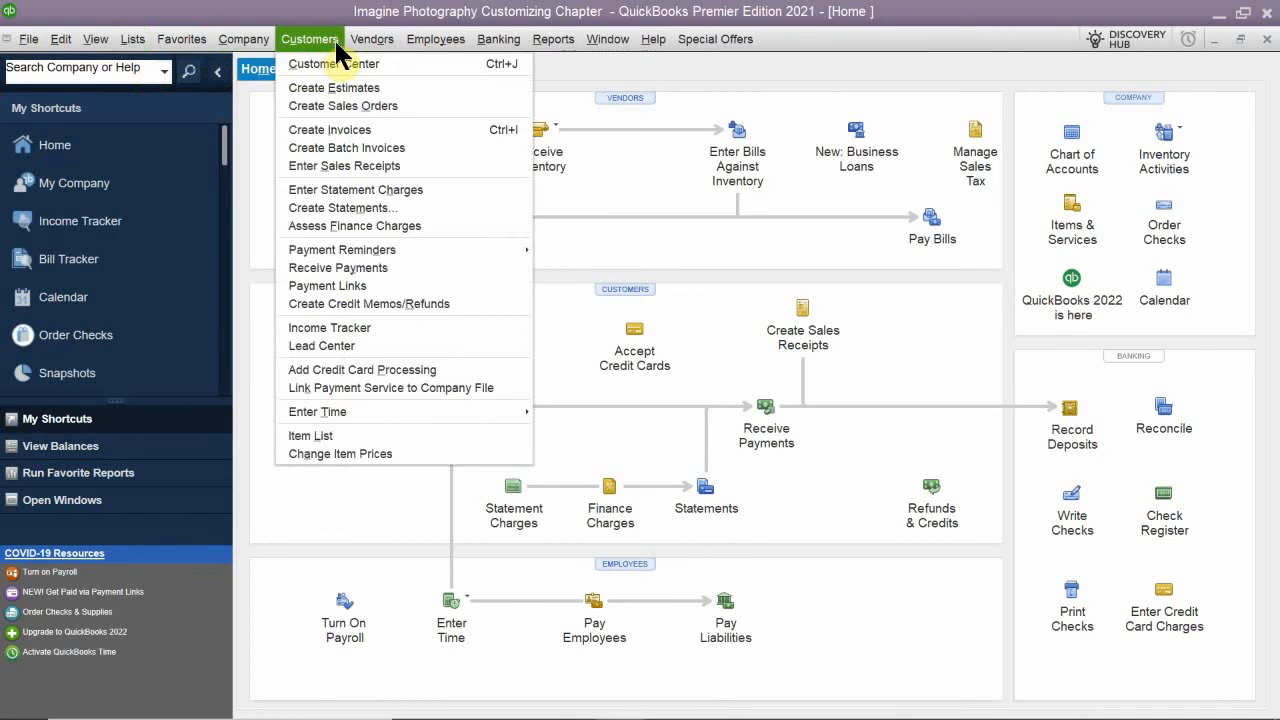
pyautogui.moveTo(372, 40)
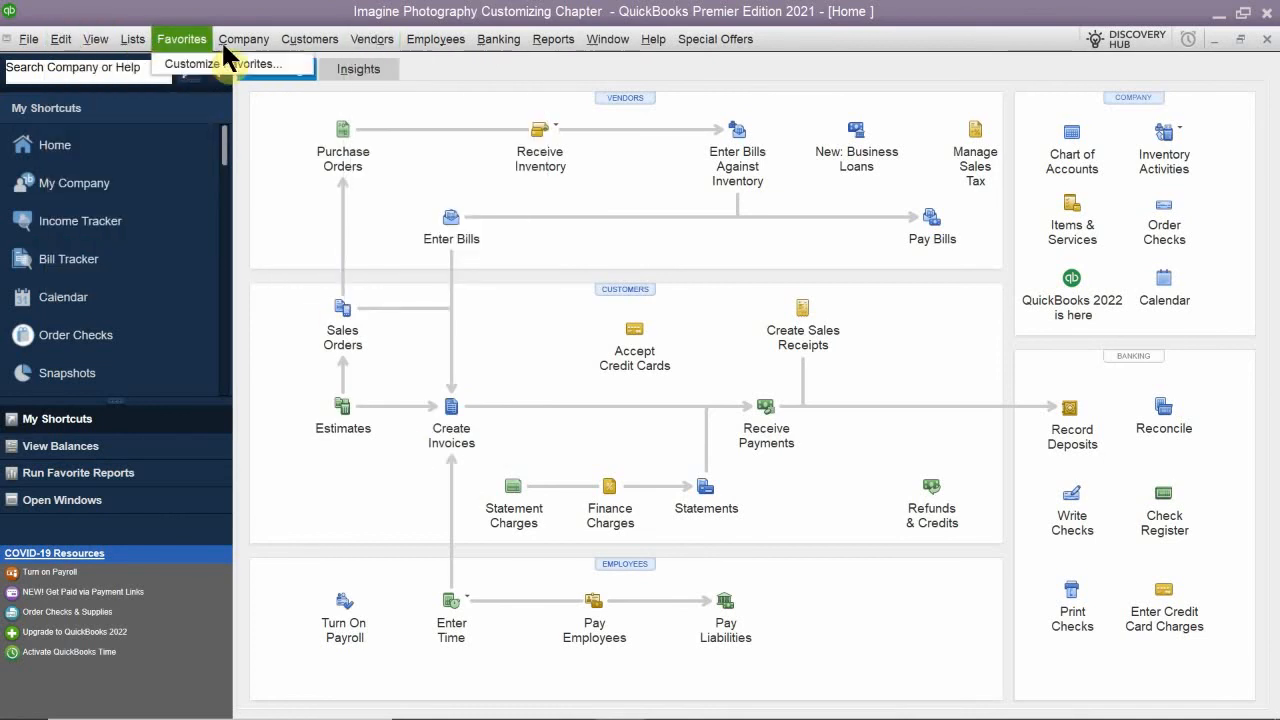
pyautogui.moveTo(243, 39)
pyautogui.moveTo(314, 38)
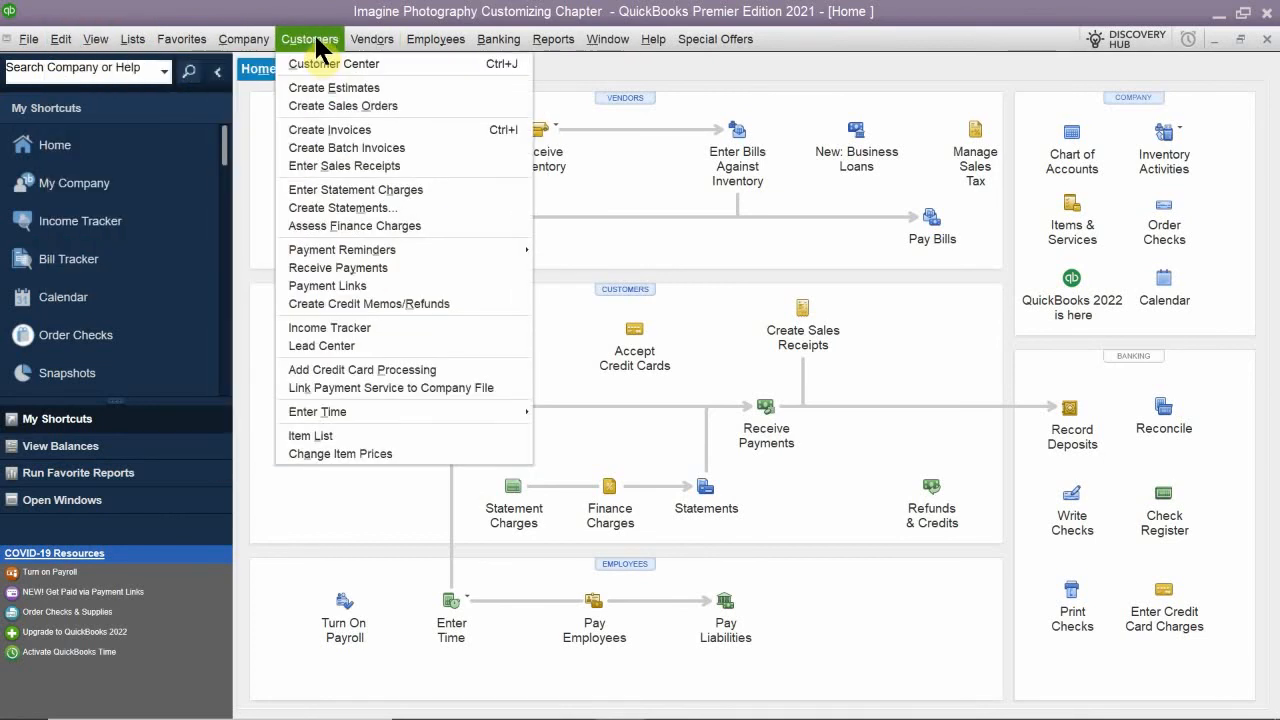
pyautogui.moveTo(427, 38)
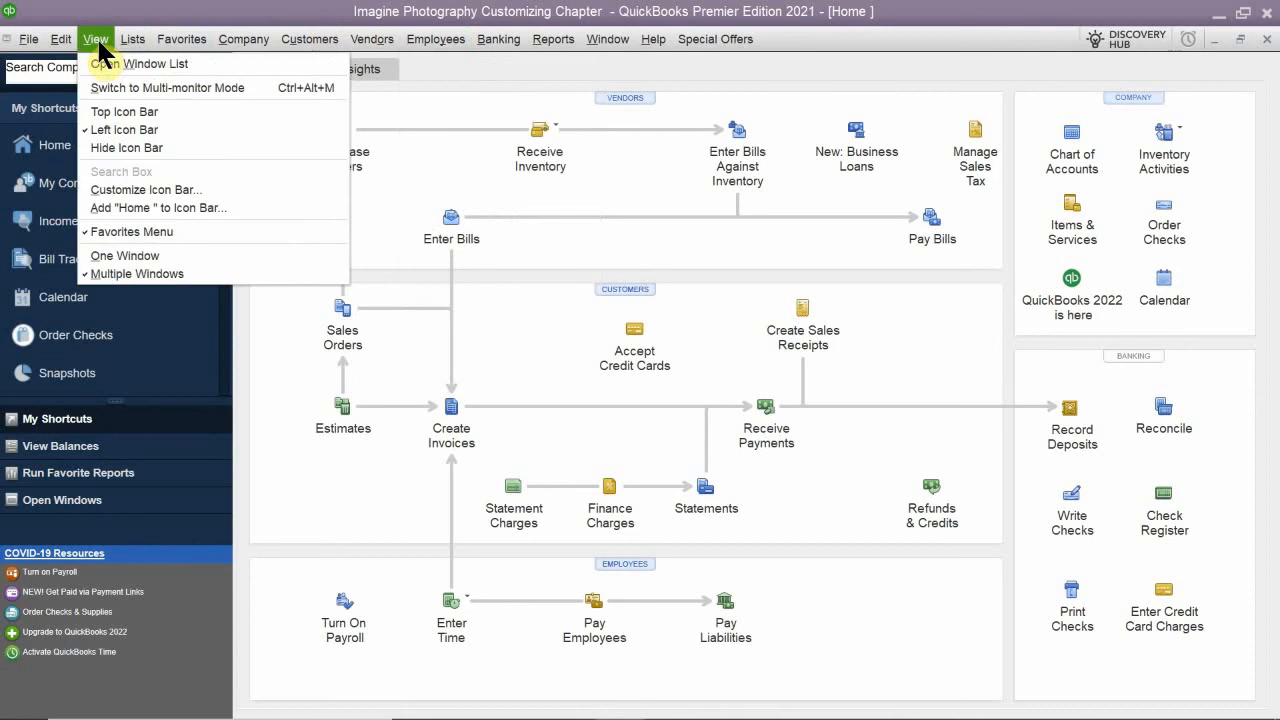
pyautogui.moveTo(71, 43)
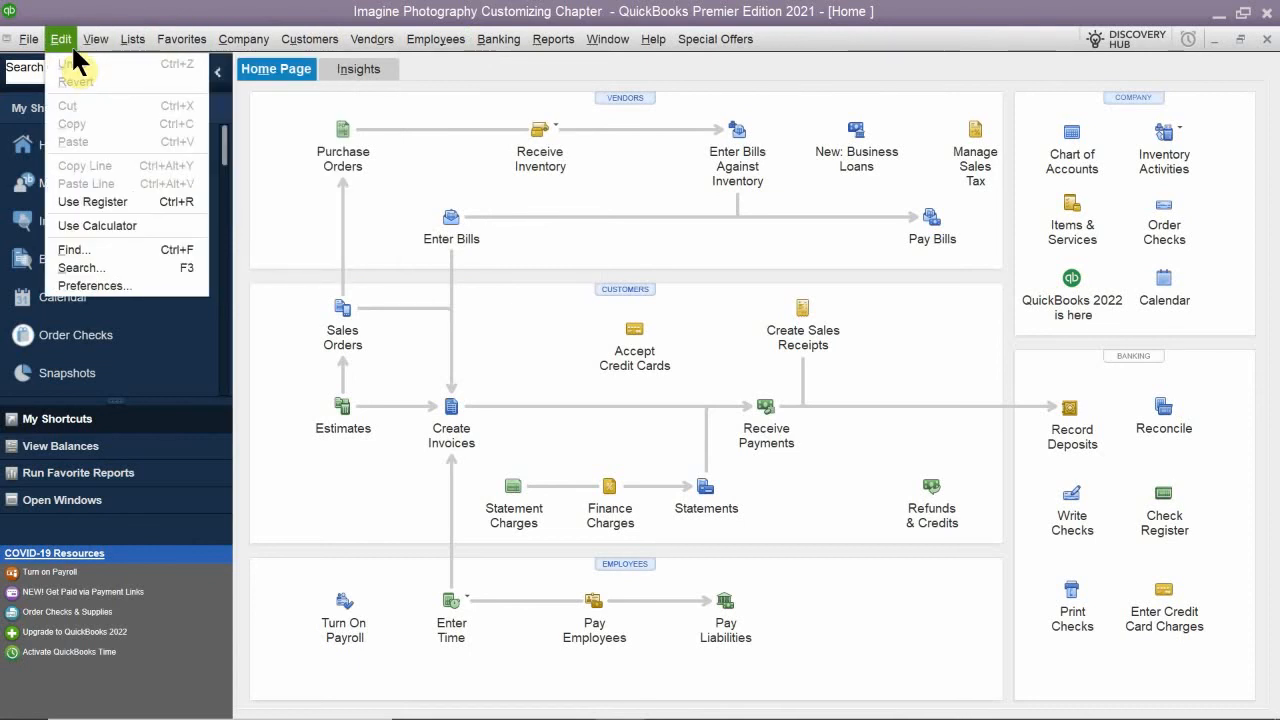
pyautogui.moveTo(256, 42)
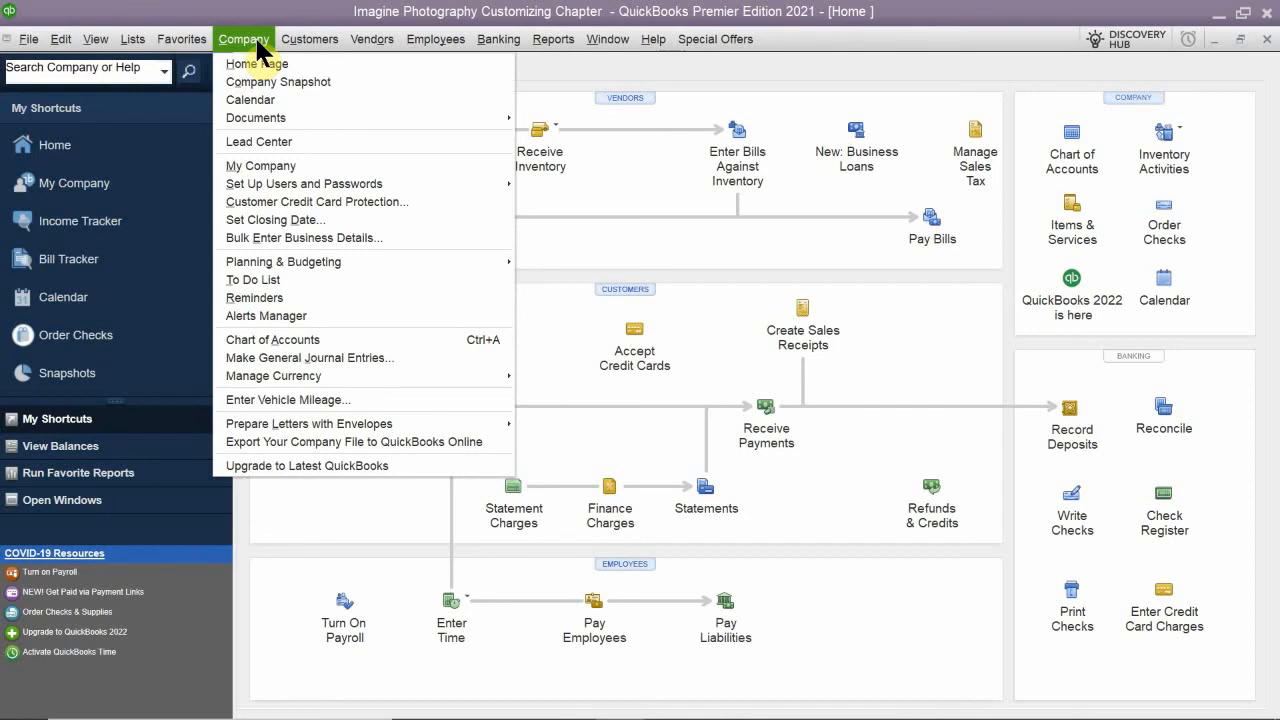
pyautogui.moveTo(298, 38)
pyautogui.moveTo(371, 39)
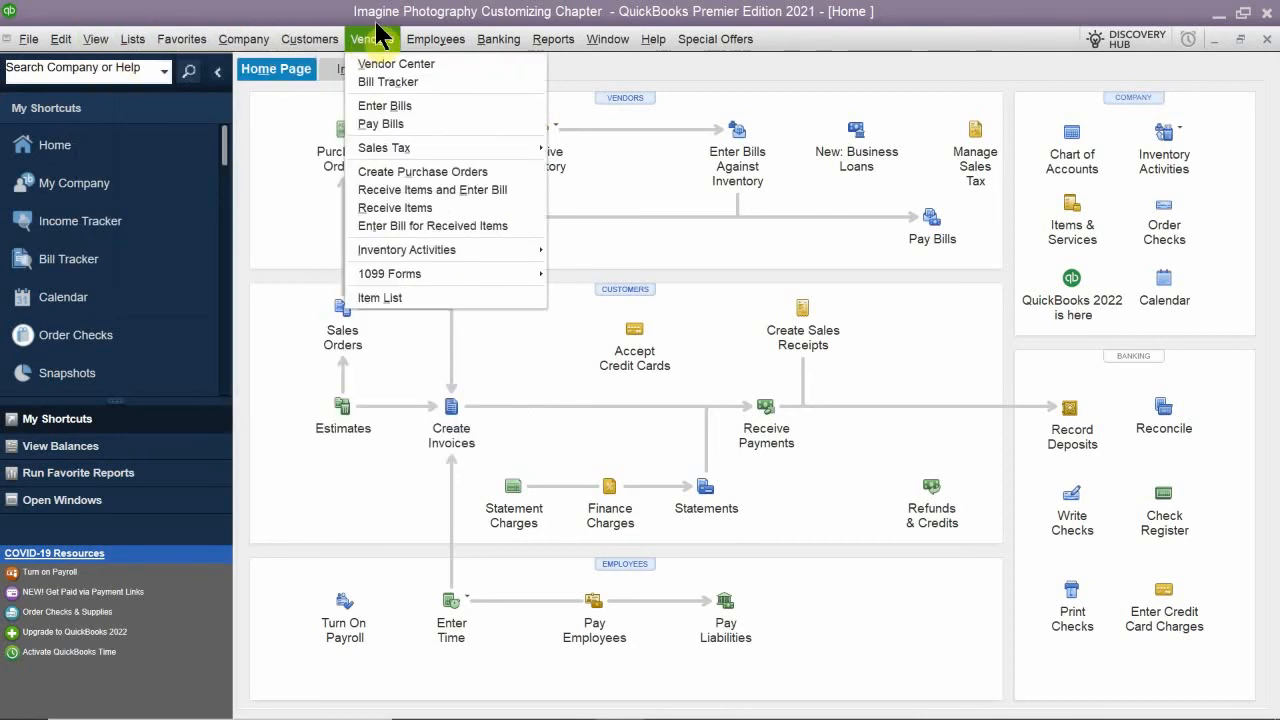
pyautogui.moveTo(450, 42)
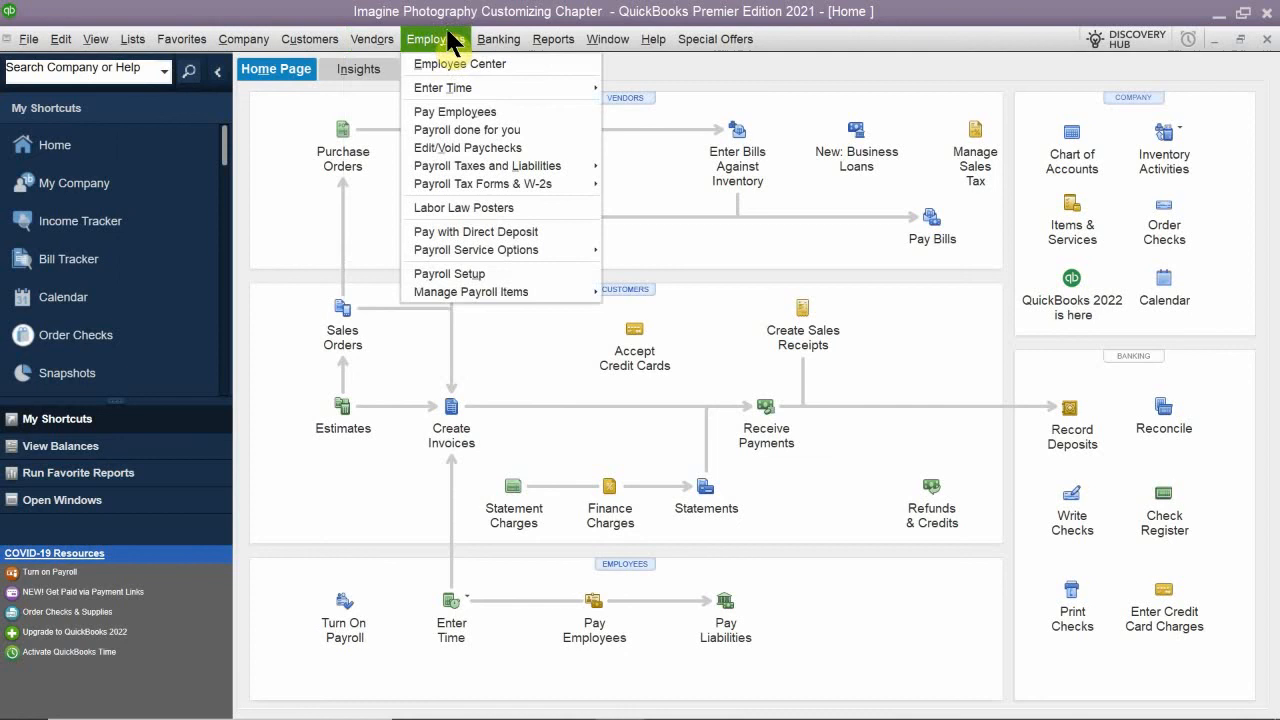
pyautogui.moveTo(557, 45)
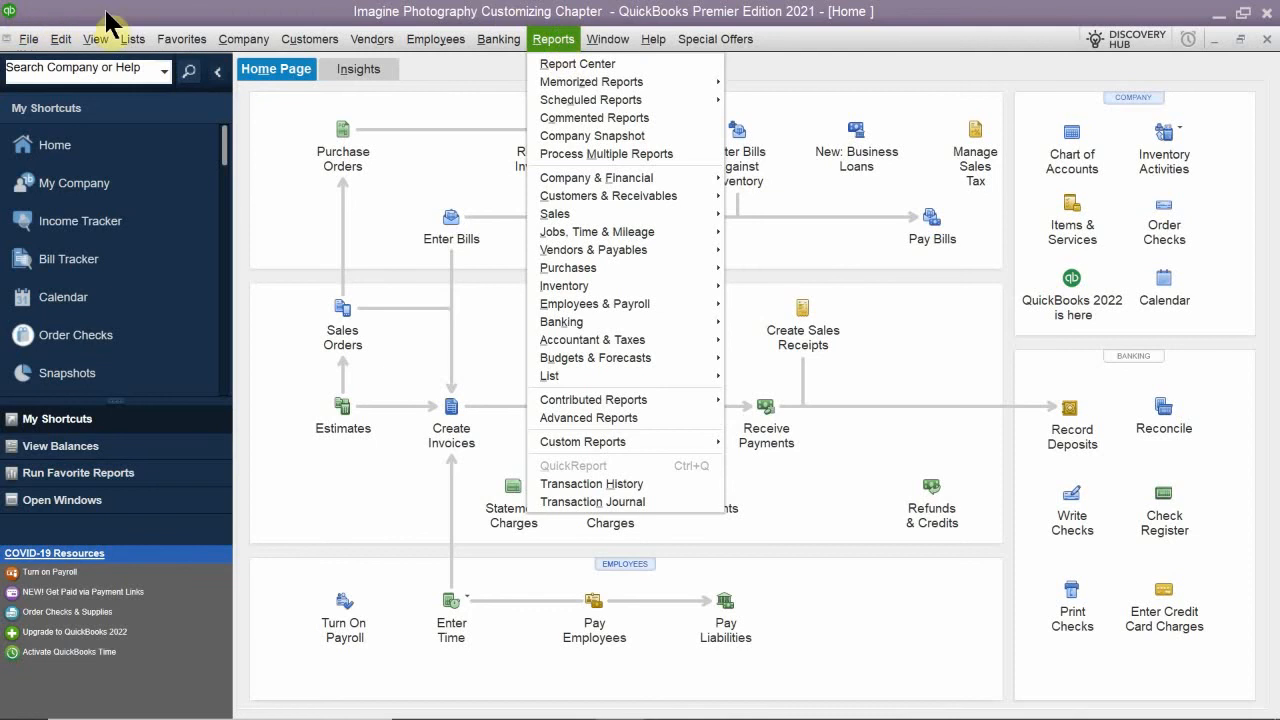
pyautogui.click(133, 39)
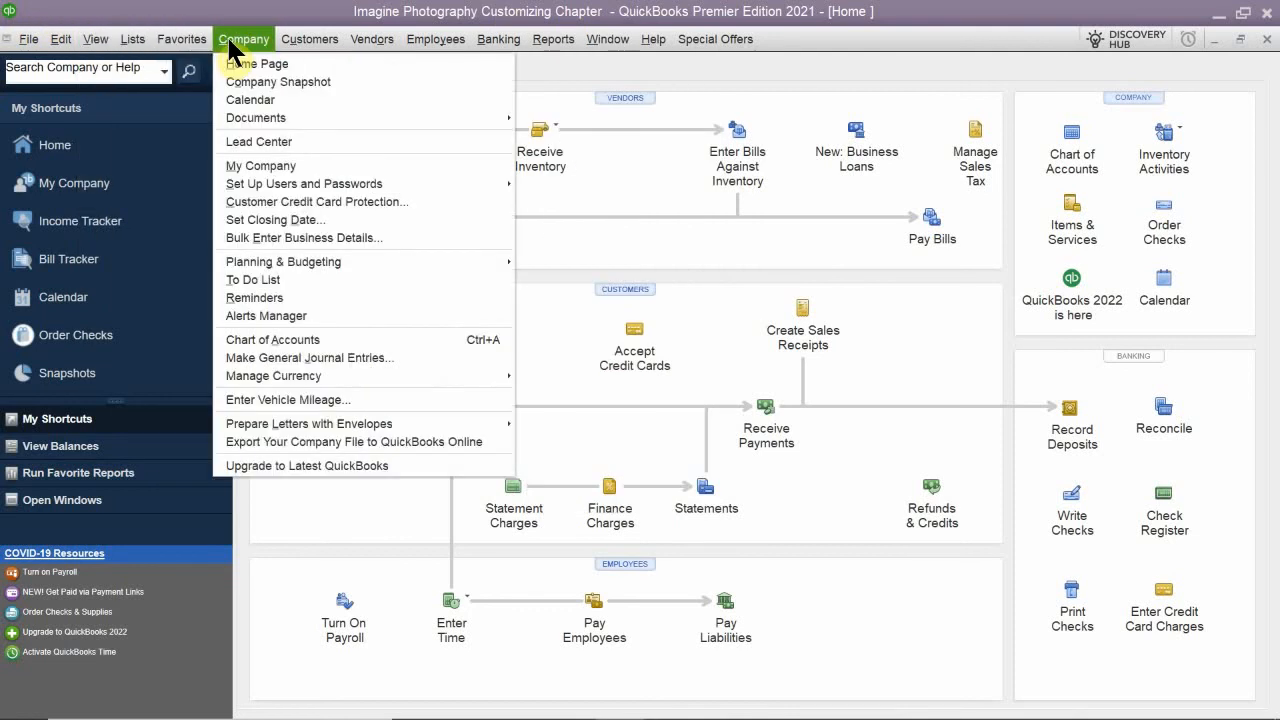
pyautogui.moveTo(177, 41)
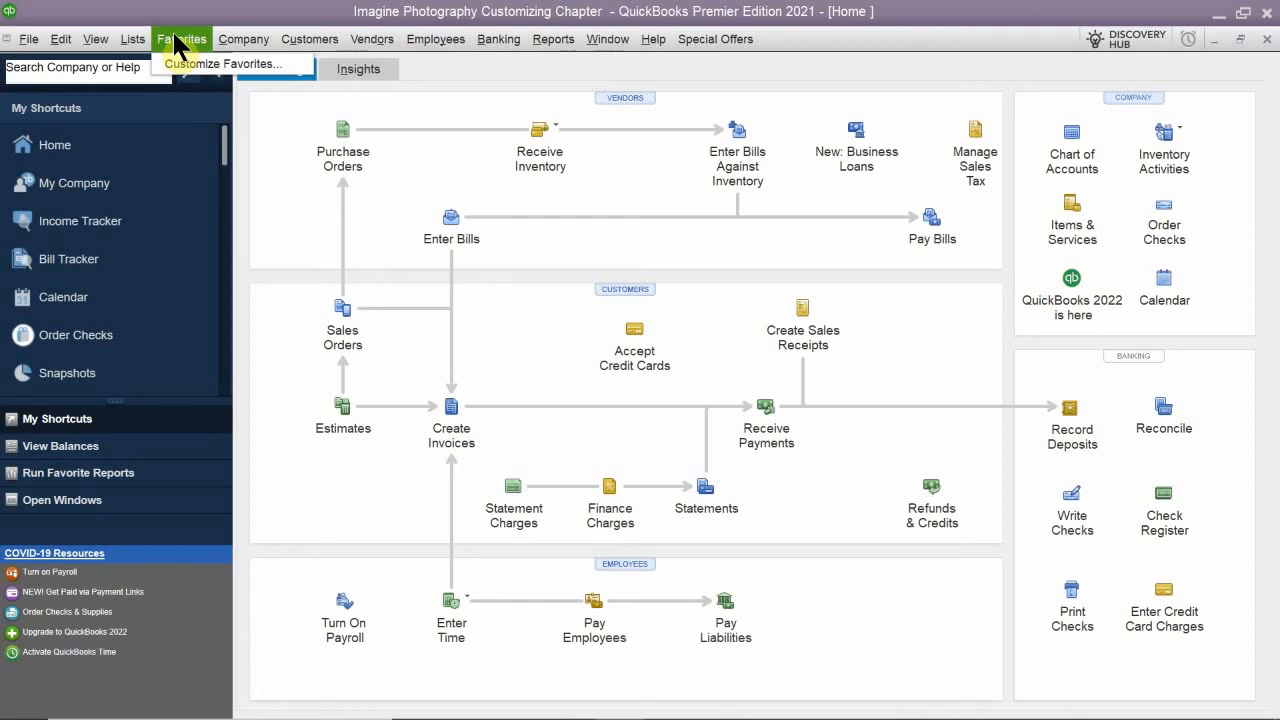
# - Turn off the display of the Favorites menu and turn it back on
pyautogui.moveTo(94, 50)
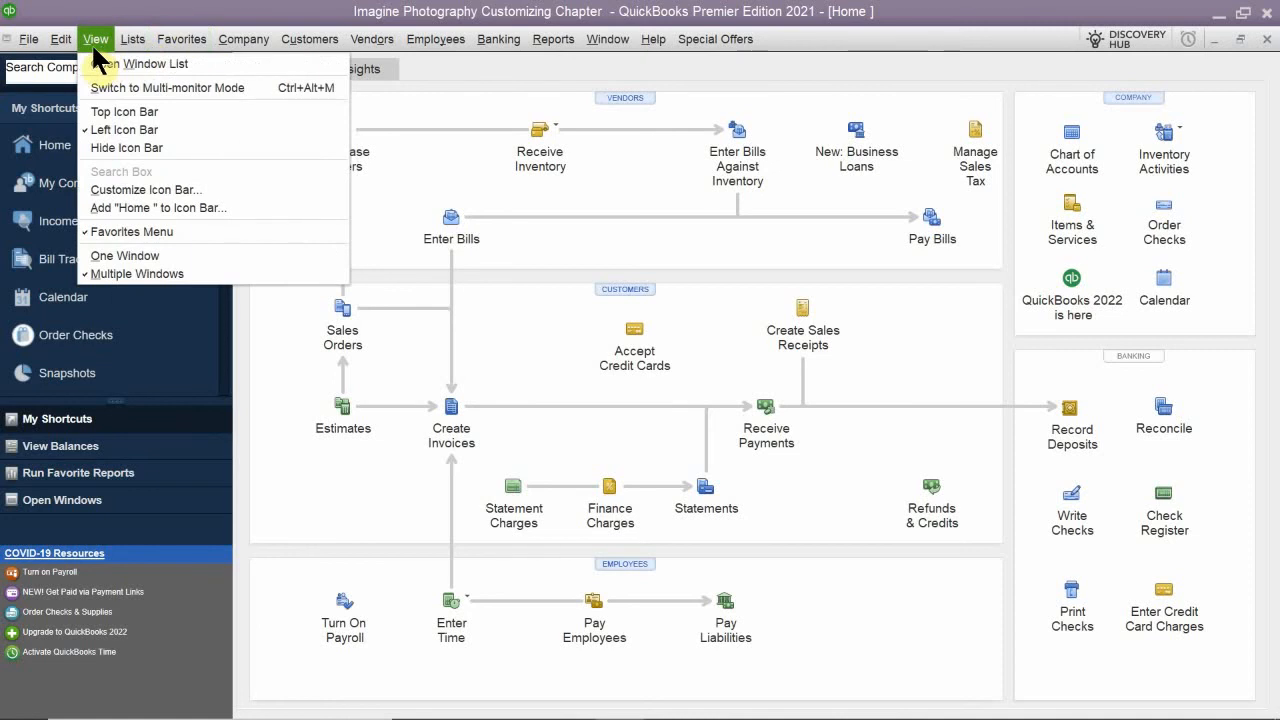
pyautogui.click(135, 232)
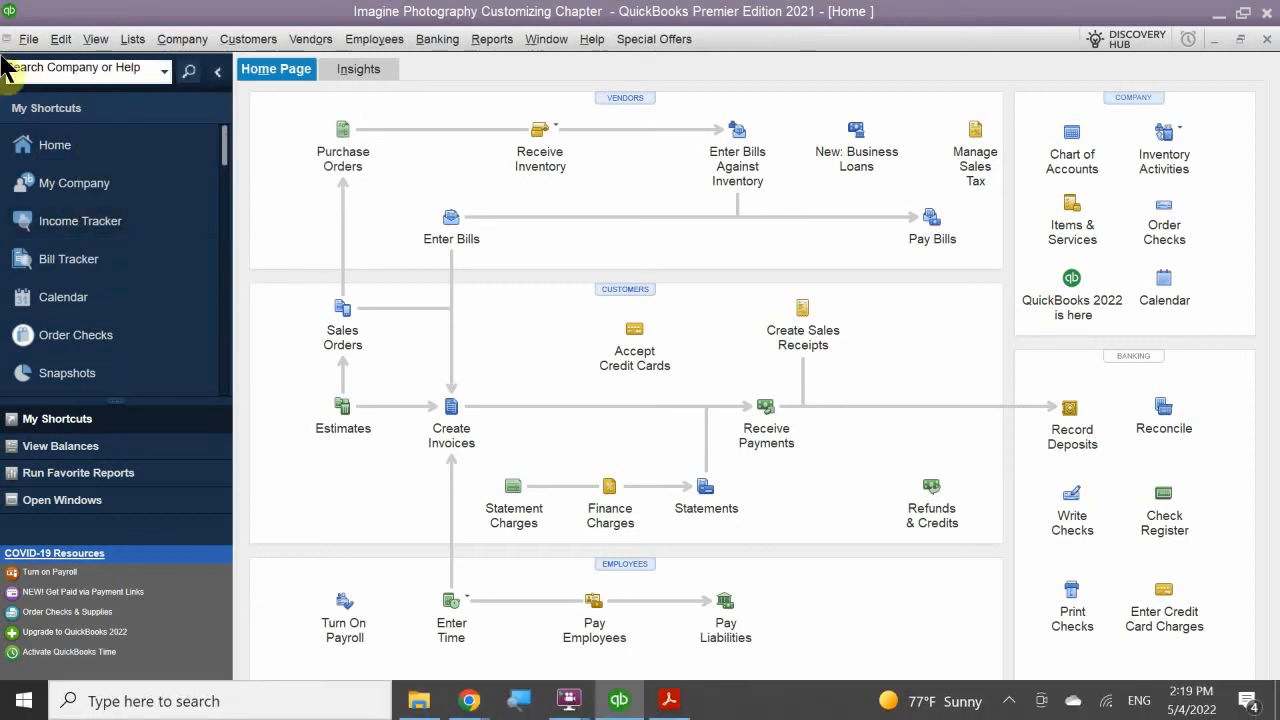
pyautogui.click(94, 40)
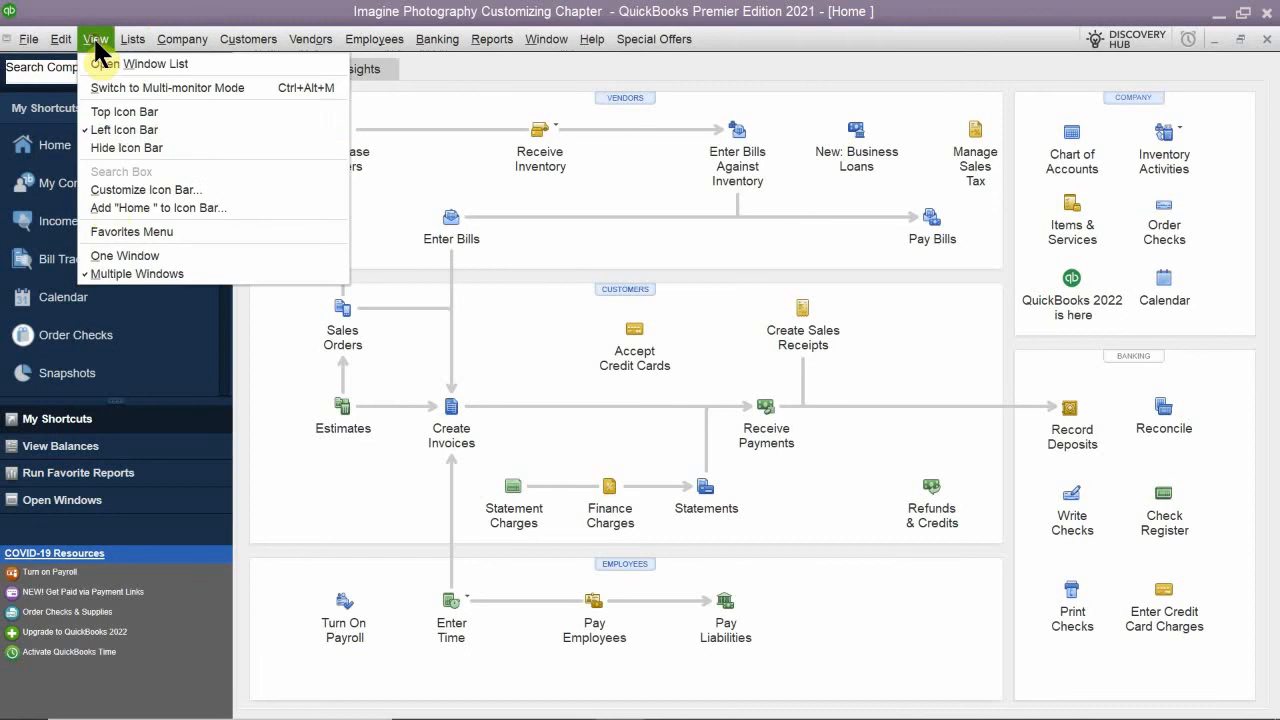
pyautogui.click(126, 232)
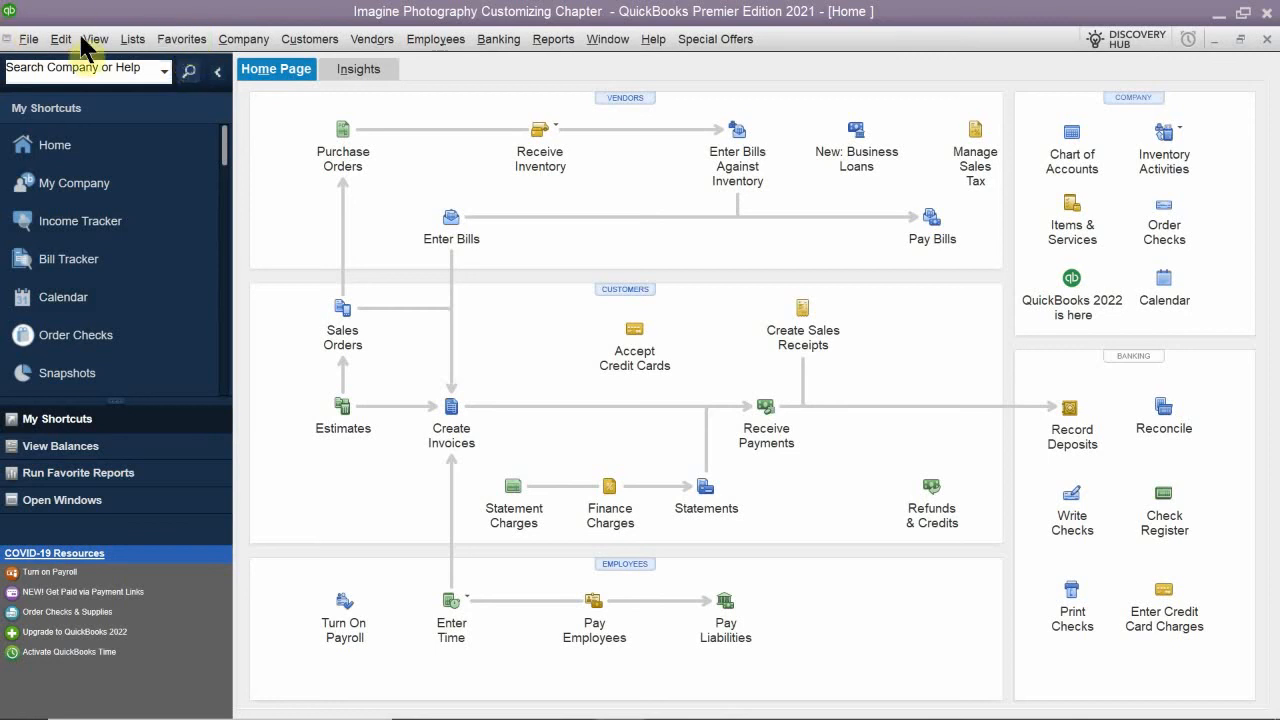
# - Start customizing the Favorites menu and add Calendar from the Company group to the chosen items
pyautogui.click(166, 40)
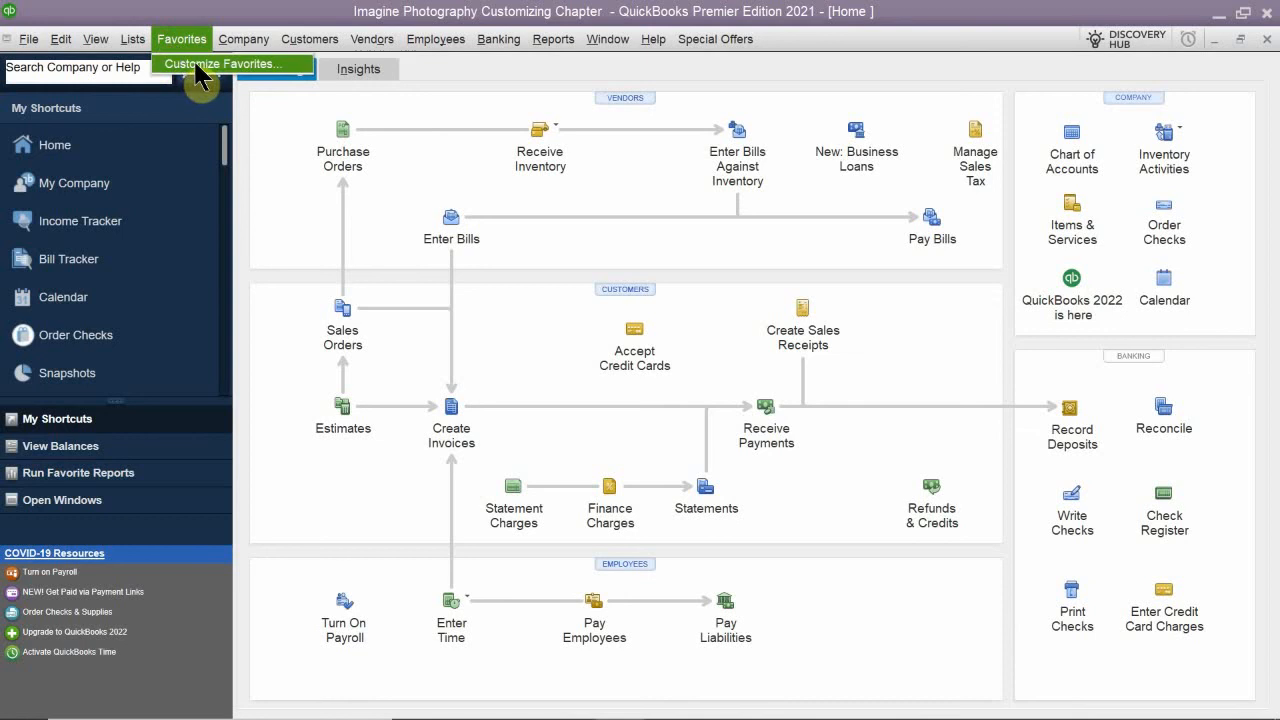
pyautogui.click(203, 66)
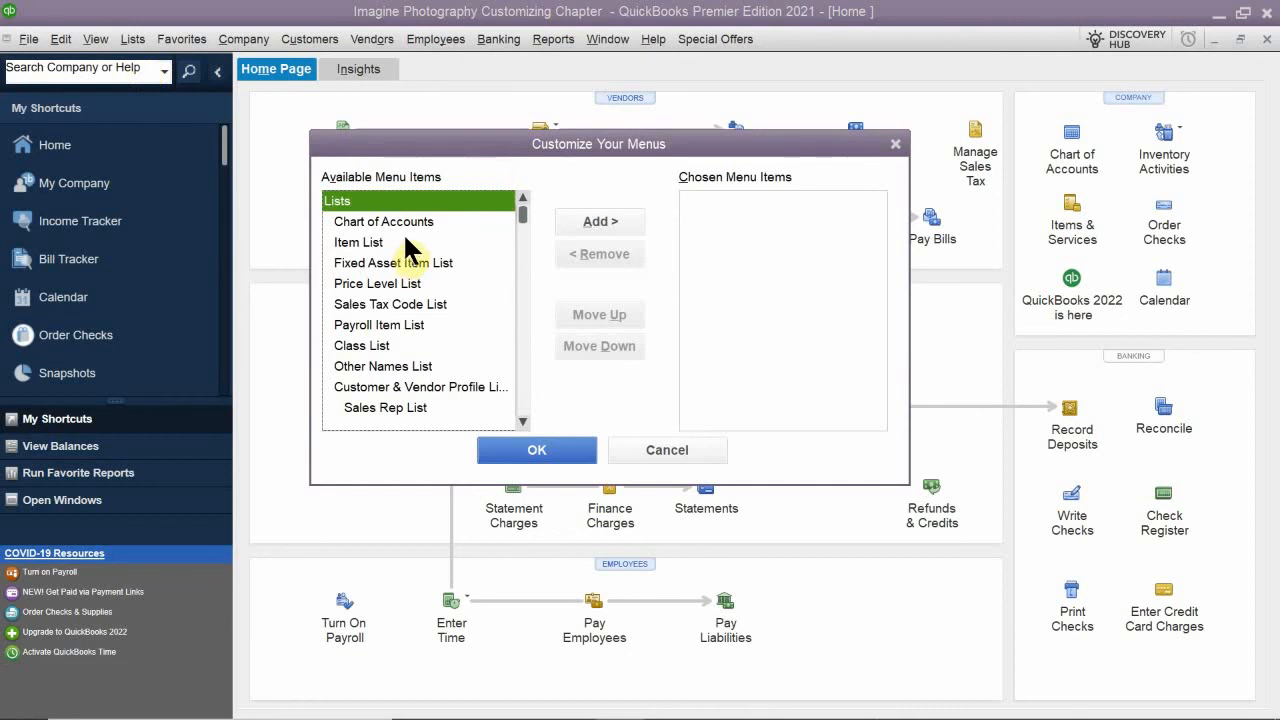
pyautogui.scroll(-4, 405, 240)
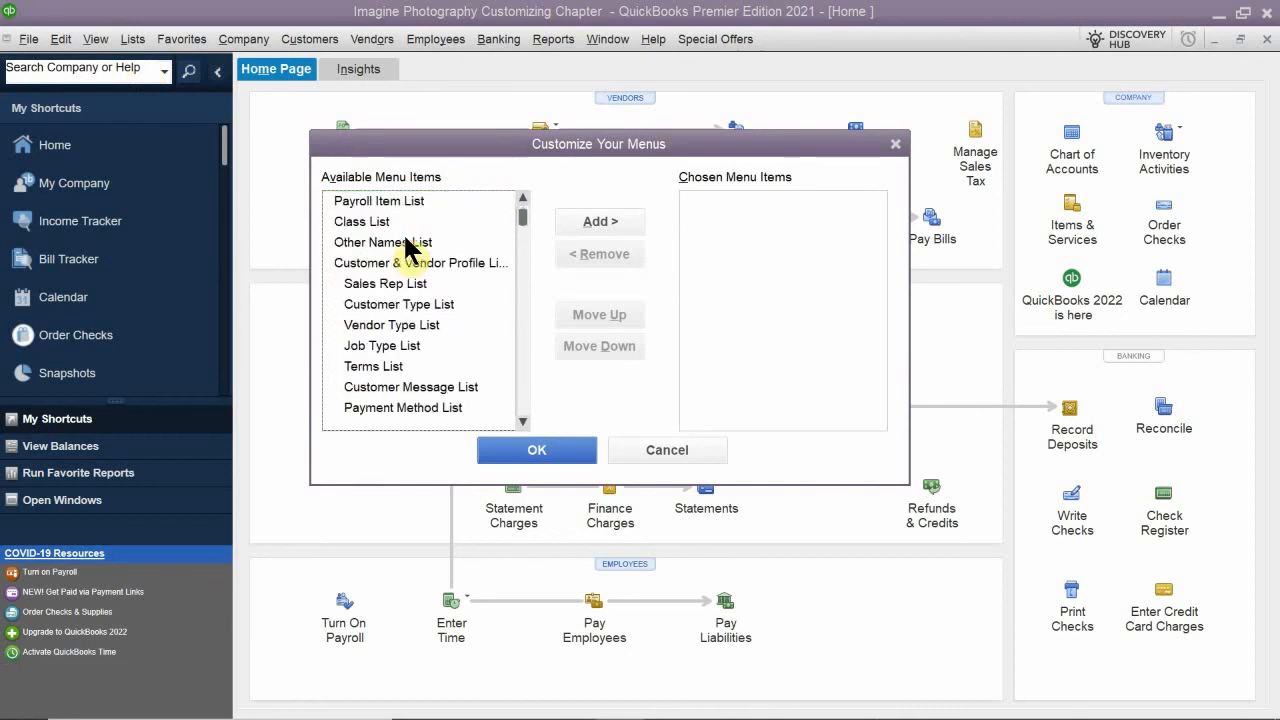
pyautogui.scroll(4, 405, 242)
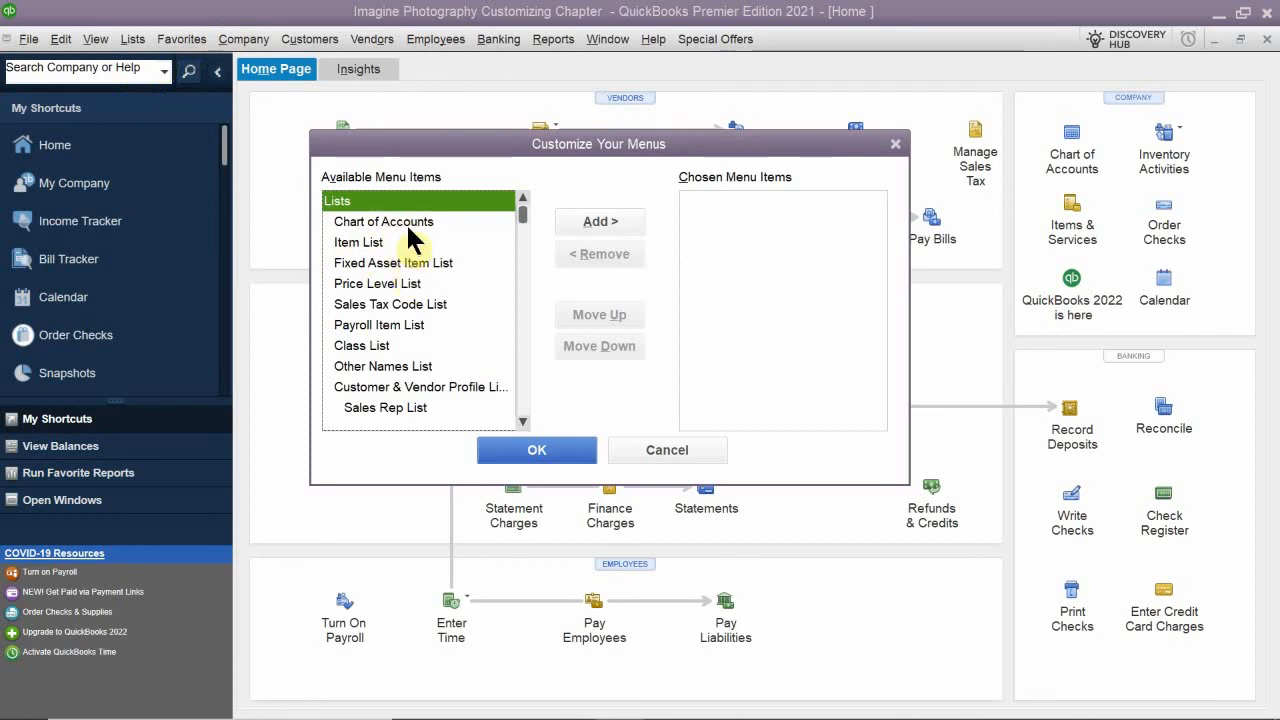
pyautogui.scroll(-1, 406, 222)
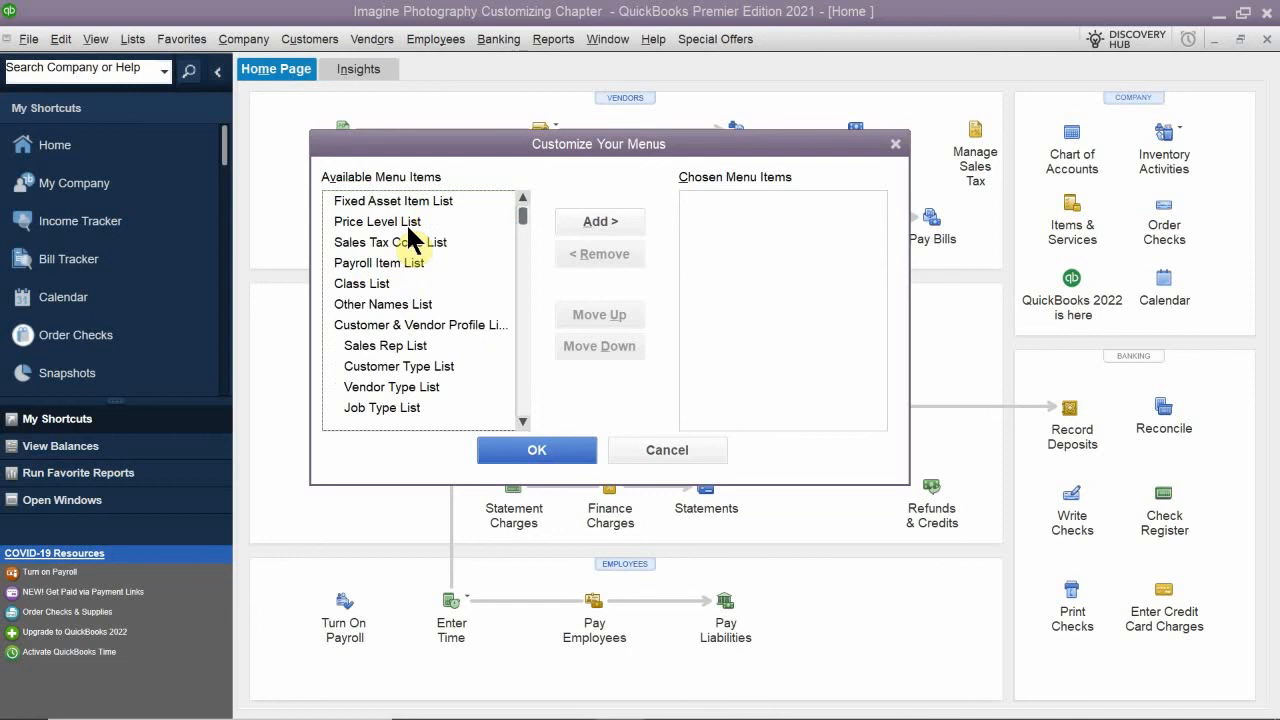
pyautogui.scroll(1, 408, 228)
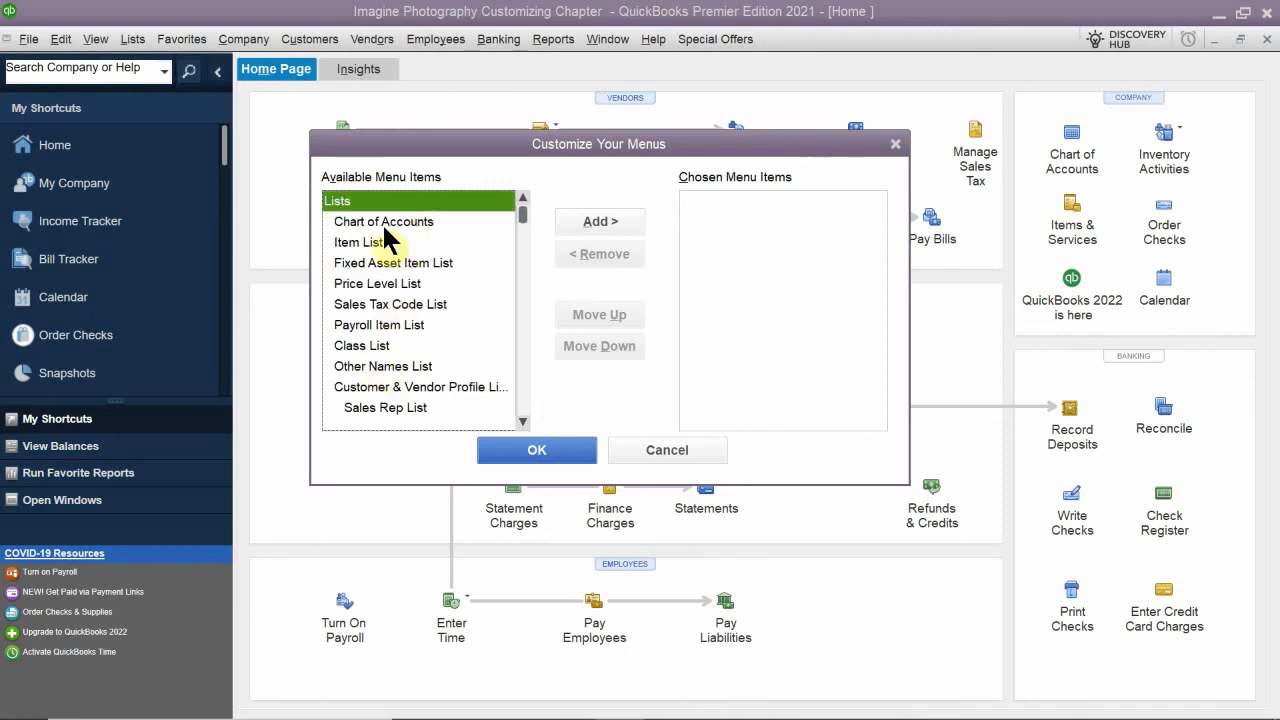
pyautogui.scroll(-4, 375, 290)
pyautogui.scroll(-2, 372, 296)
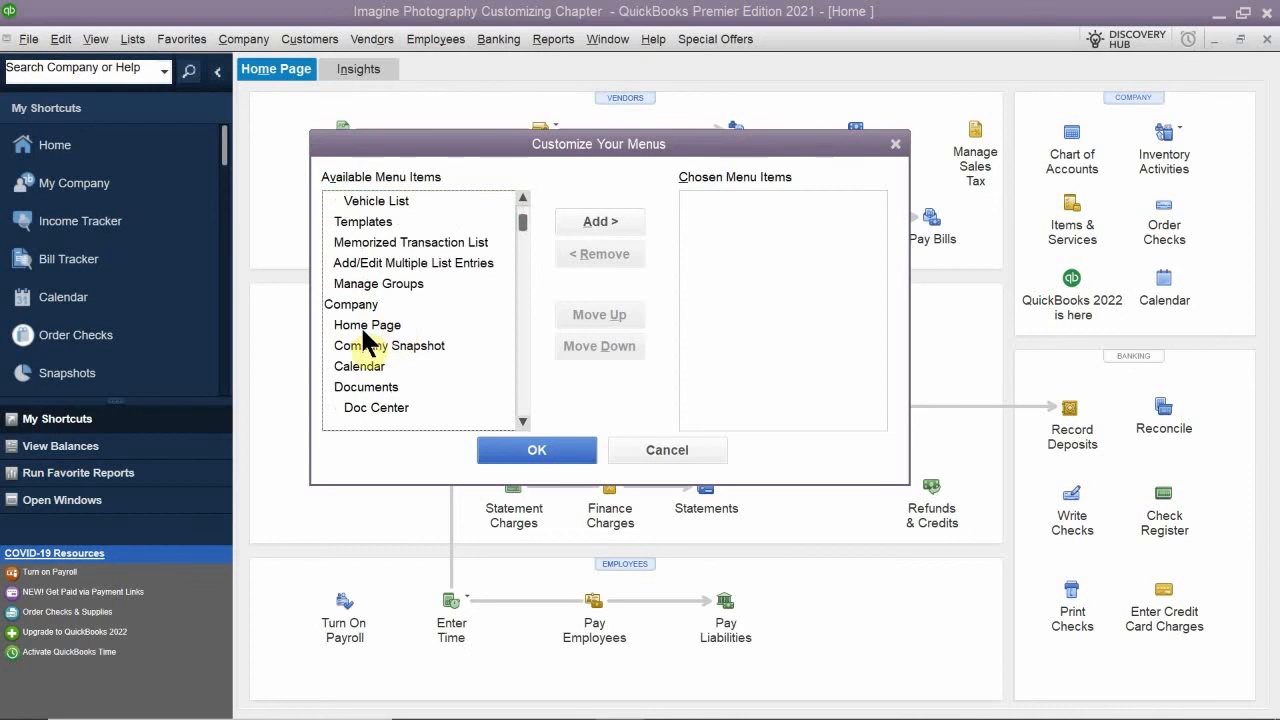
pyautogui.scroll(-1, 370, 318)
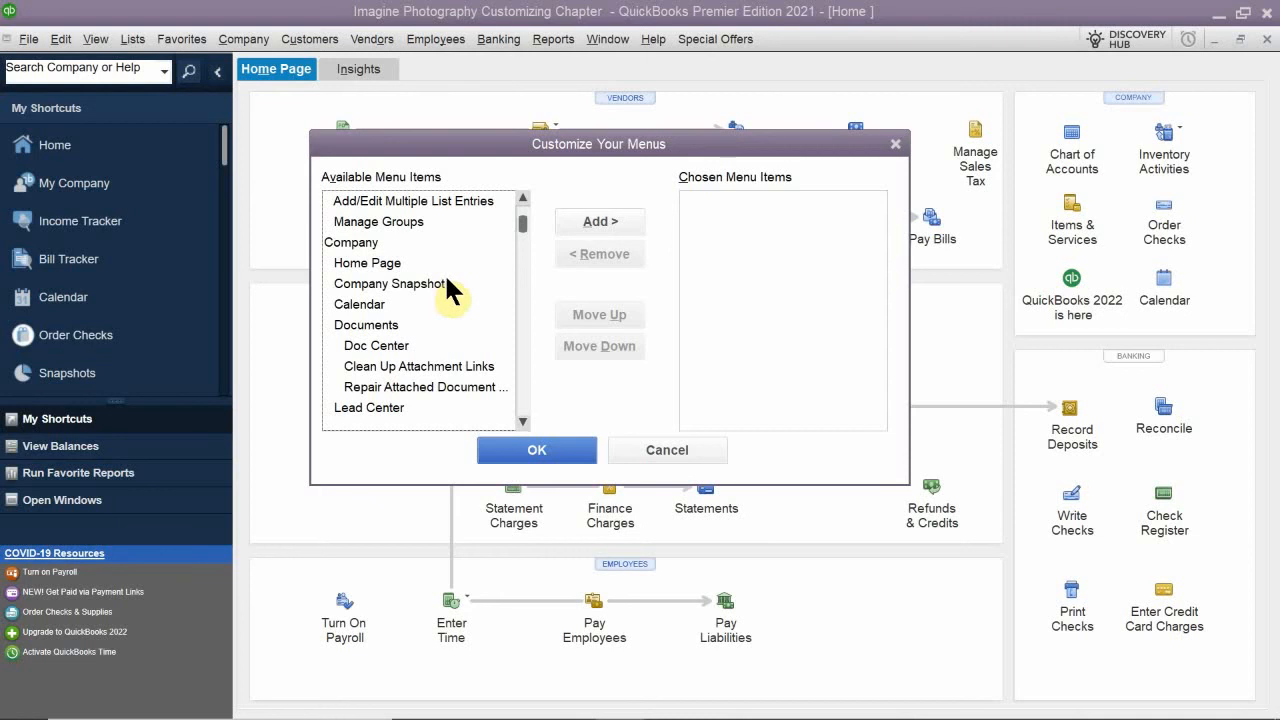
pyautogui.click(358, 304)
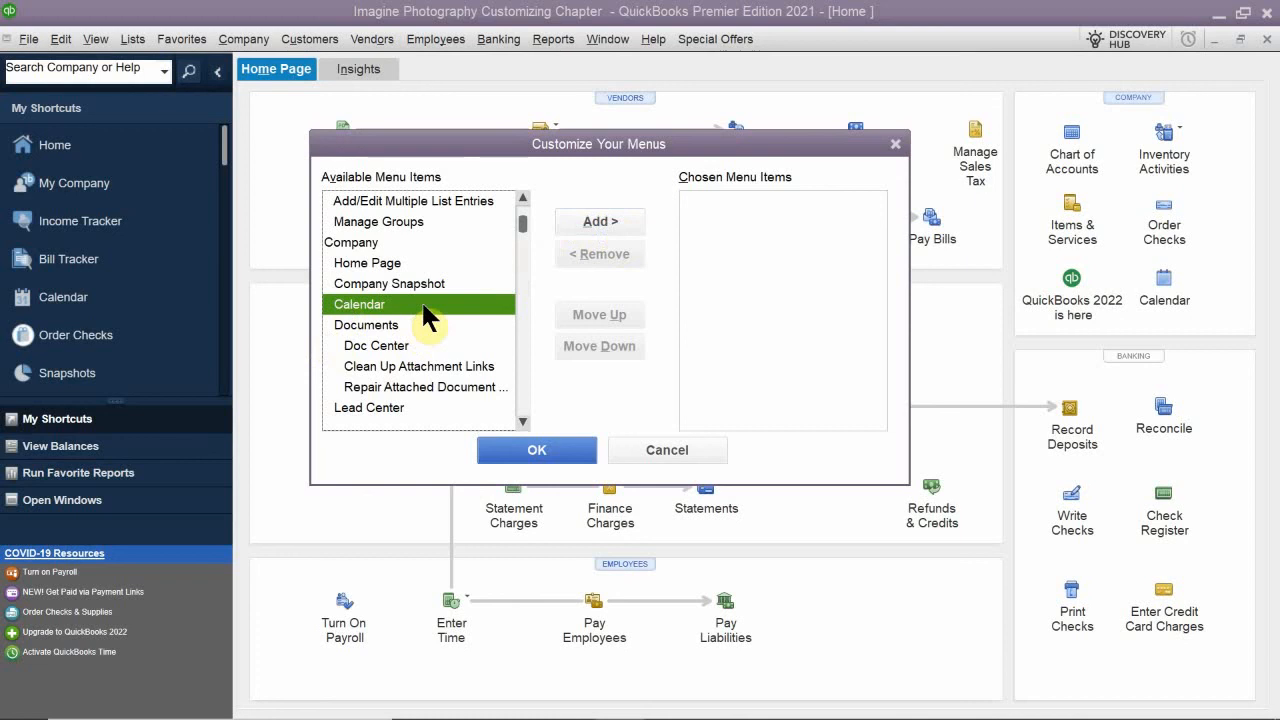
pyautogui.click(604, 220)
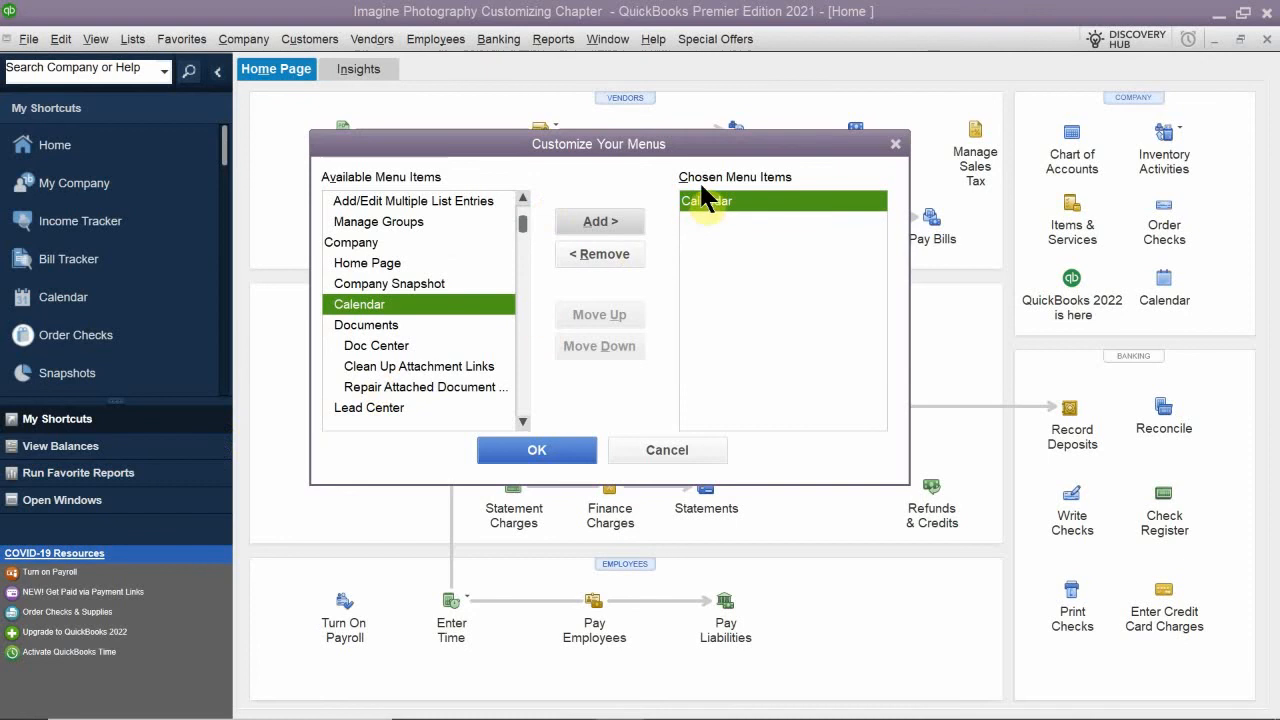
# - Add To Do List from the Company group to the chosen Favorites items
pyautogui.scroll(-1, 380, 328)
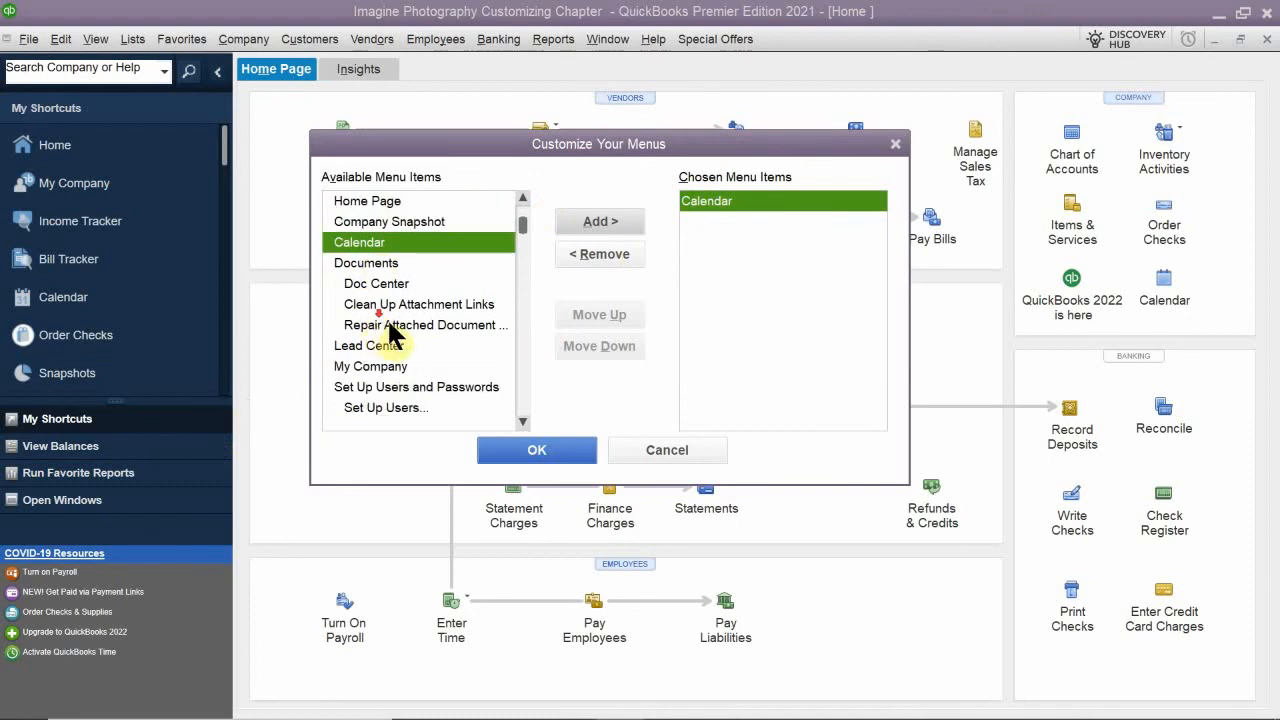
pyautogui.scroll(-1, 397, 337)
pyautogui.scroll(-1, 397, 340)
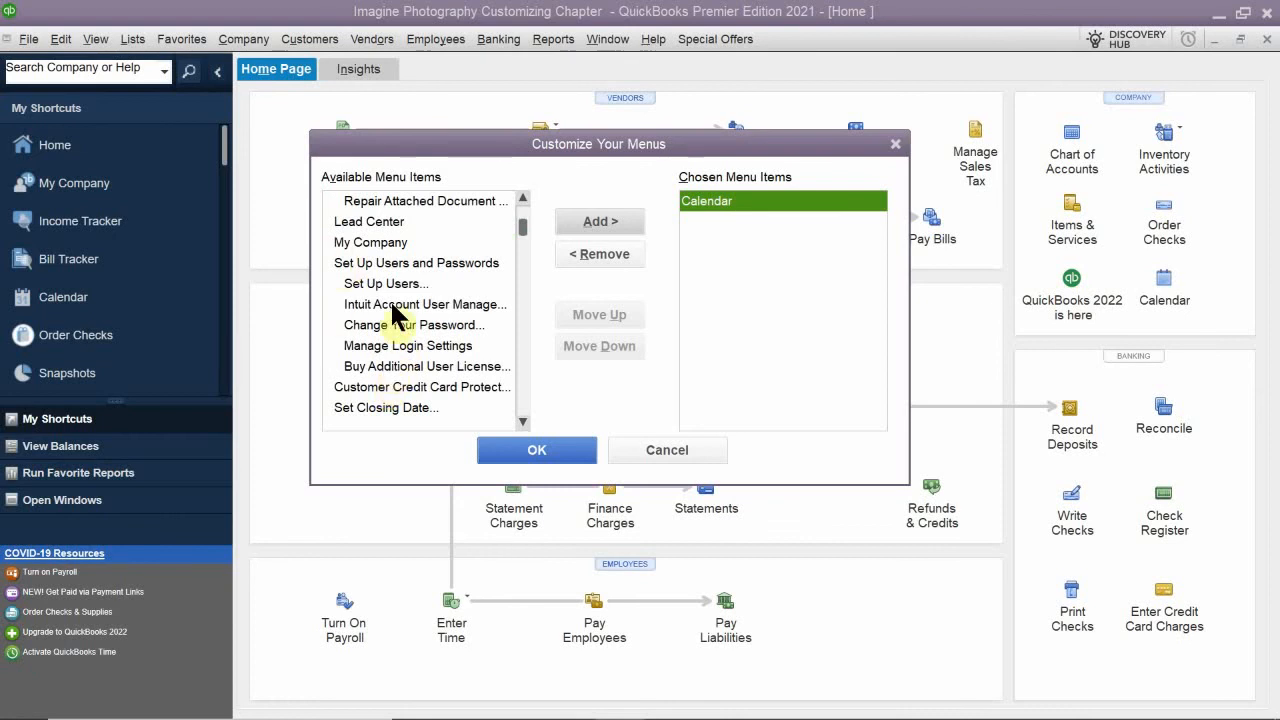
pyautogui.scroll(-2, 390, 315)
pyautogui.scroll(-1, 398, 316)
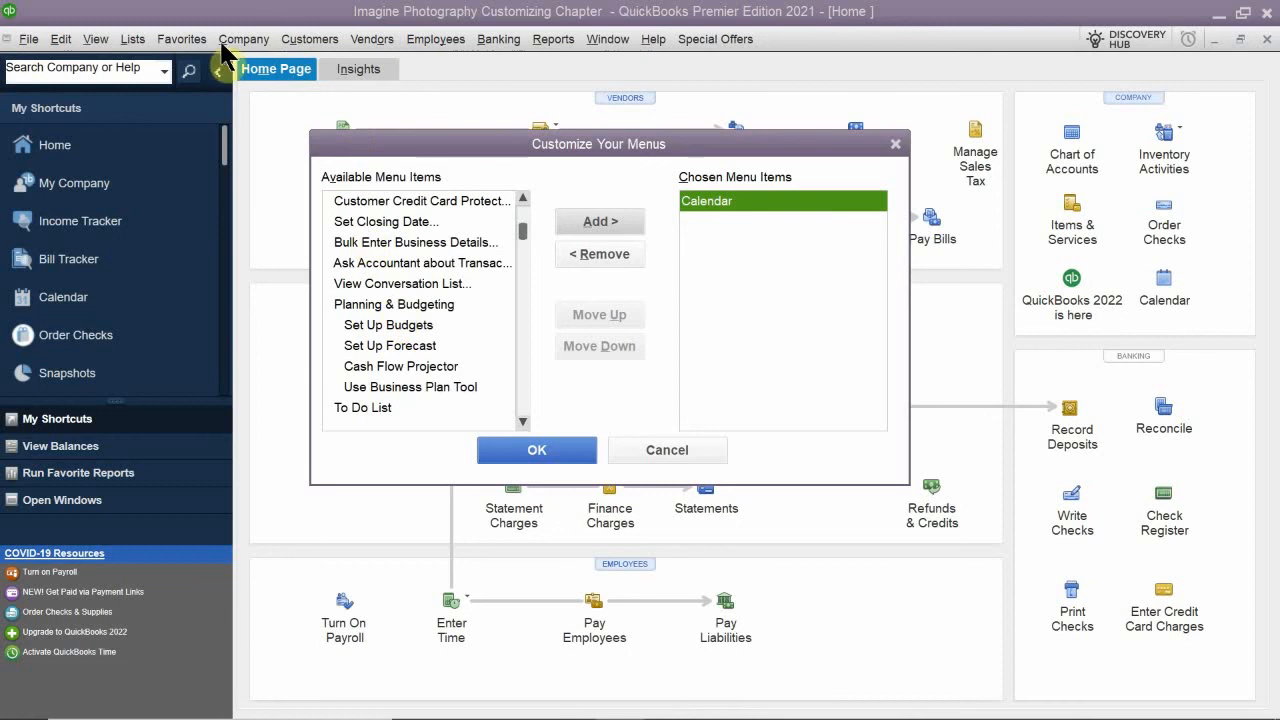
pyautogui.scroll(-1, 365, 295)
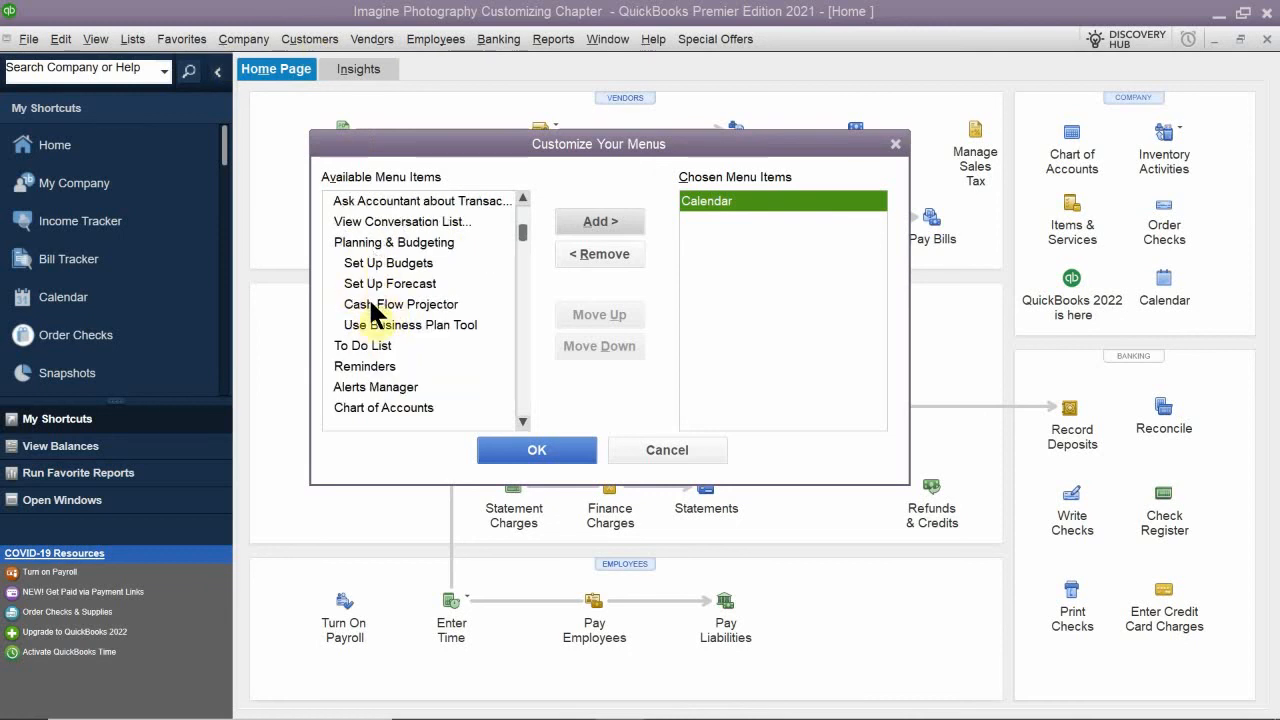
pyautogui.click(375, 344)
pyautogui.click(588, 218)
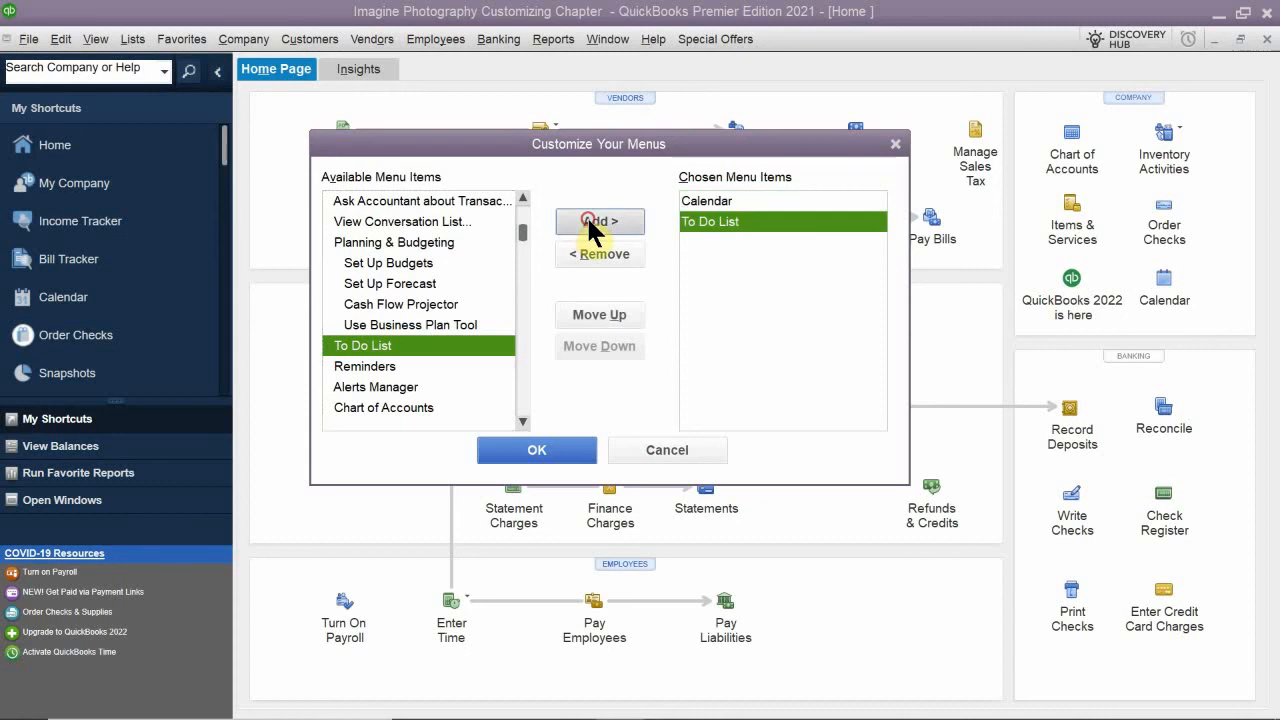
# - Add Reminders and Chart of Accounts from the Company group to the chosen Favorites items
pyautogui.scroll(-1, 400, 343)
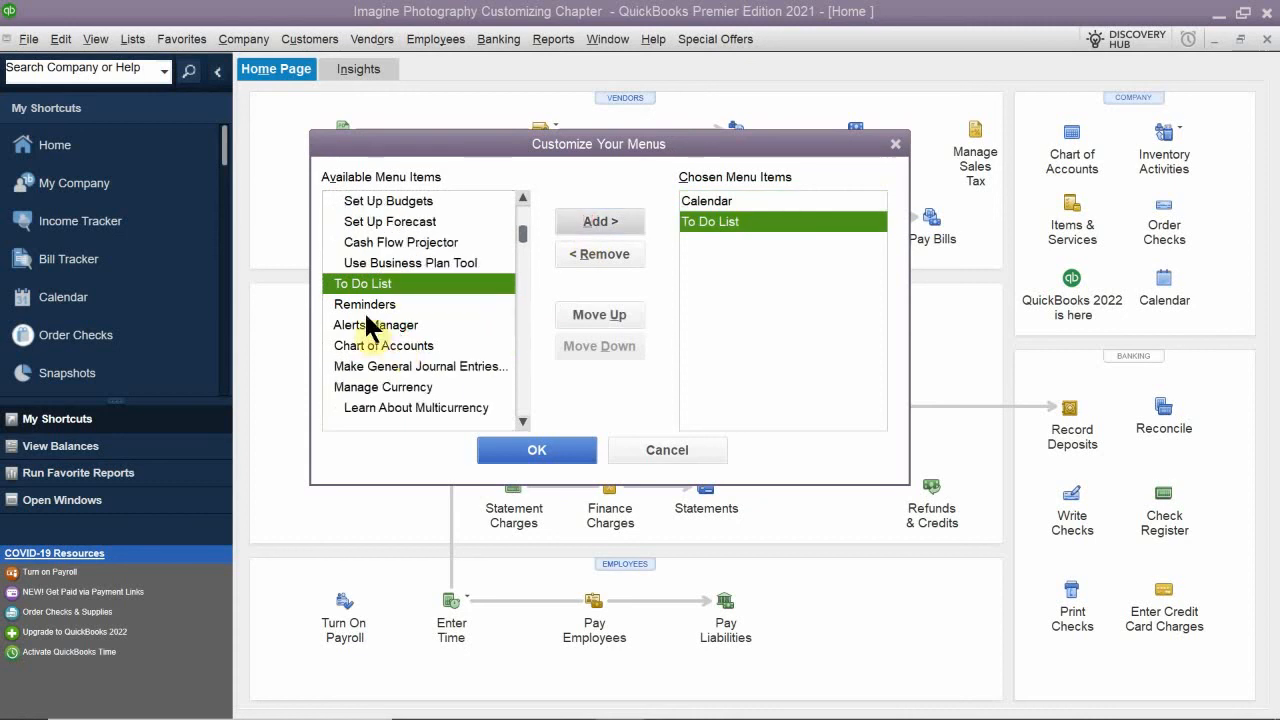
pyautogui.click(370, 304)
pyautogui.click(603, 218)
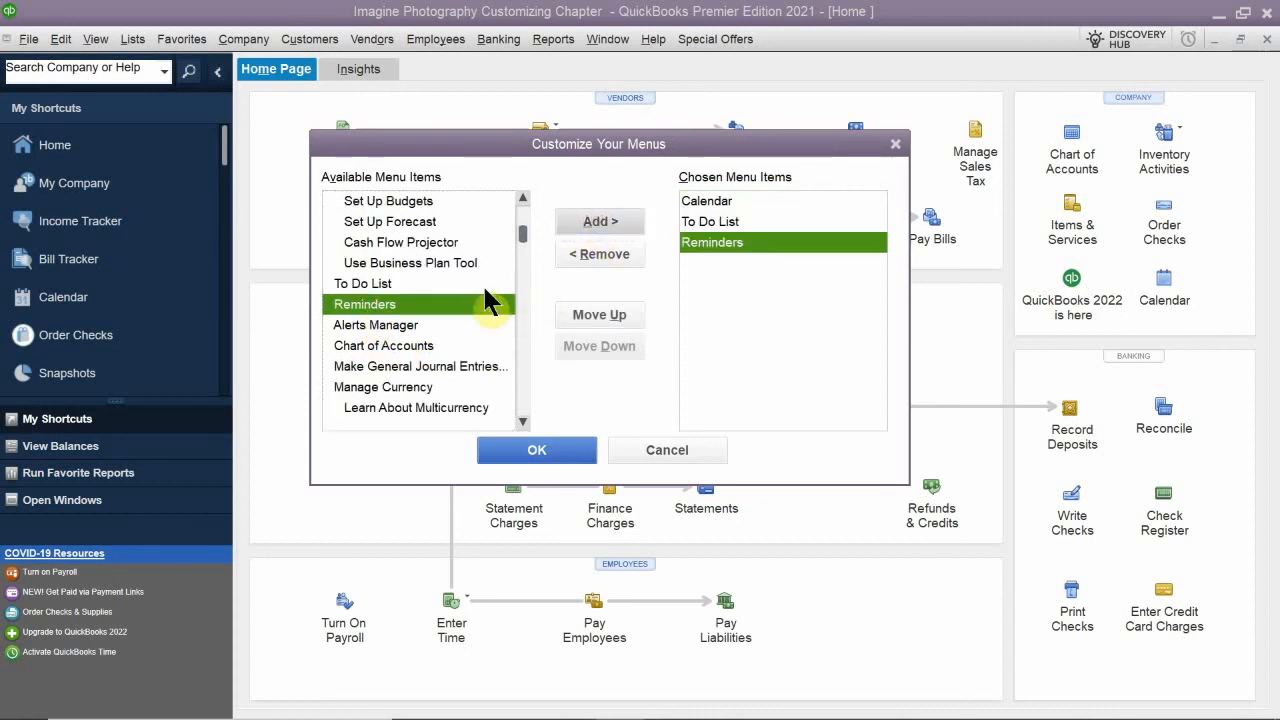
pyautogui.click(379, 345)
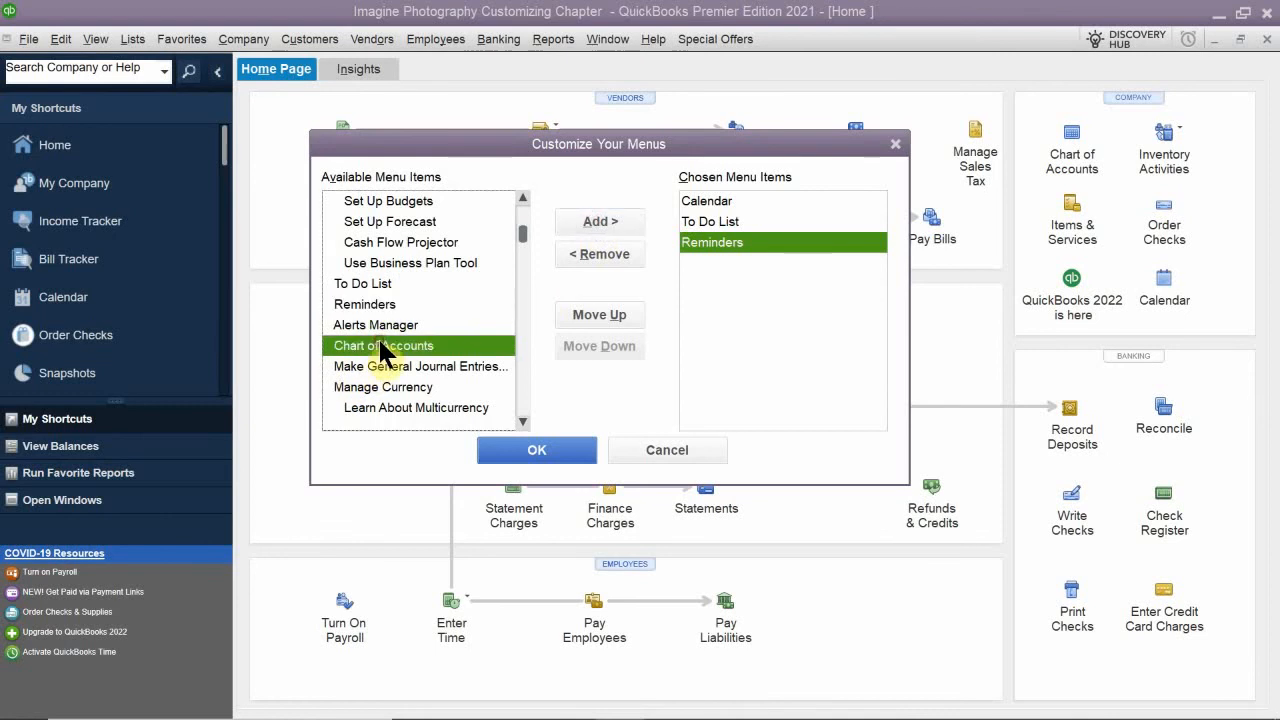
pyautogui.click(593, 214)
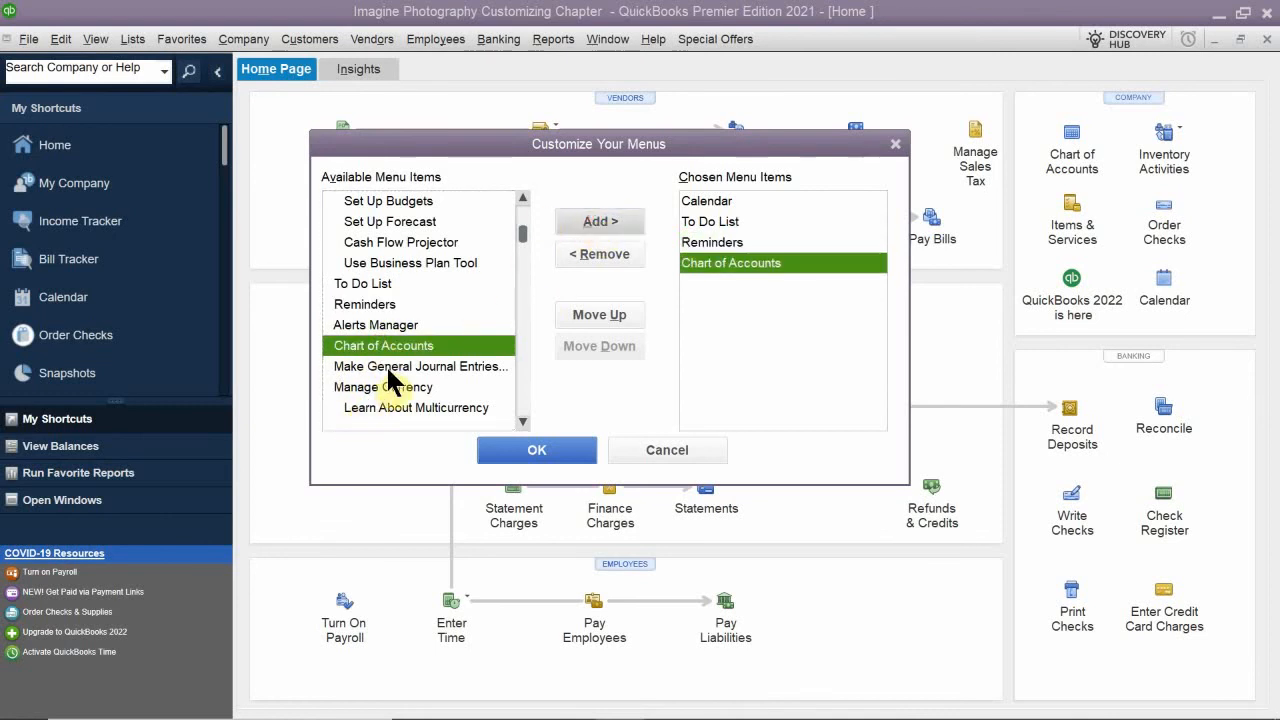
# - Review the available menu items in the Customers, Vendors, Employees and Banking groups for possible Favorites
pyautogui.scroll(-1, 386, 365)
pyautogui.scroll(-1, 386, 365)
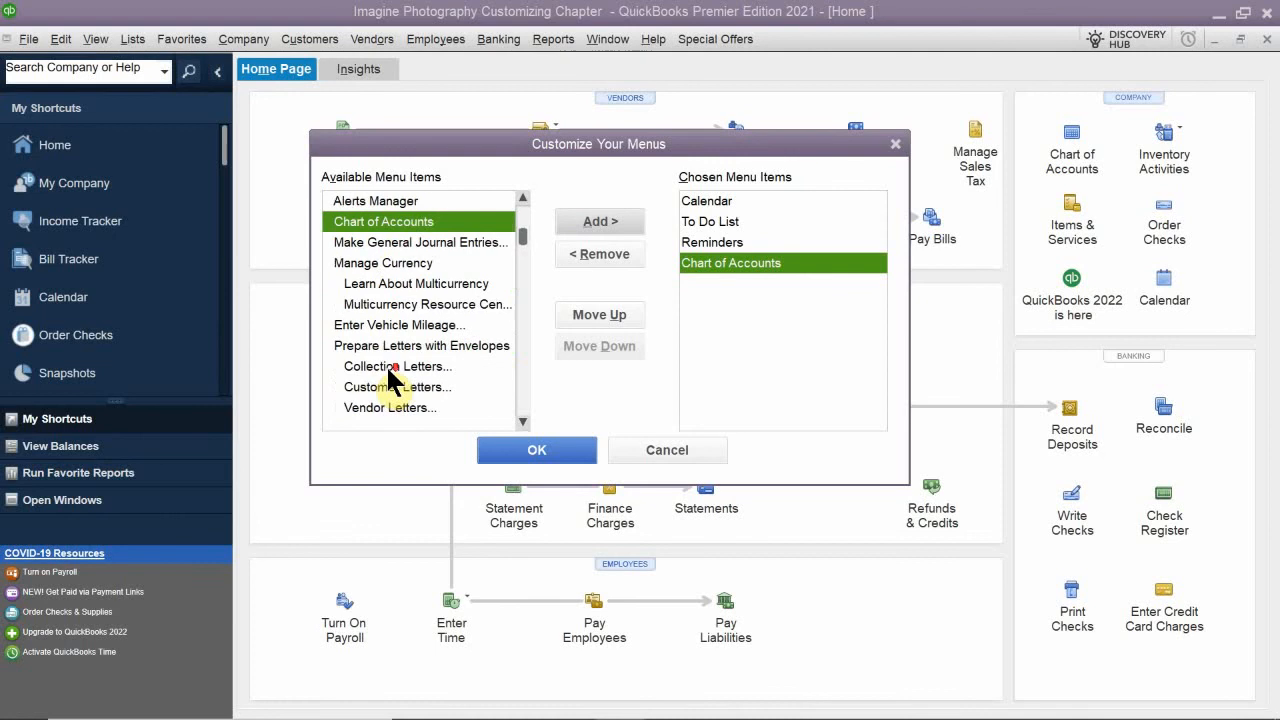
pyautogui.scroll(-2, 389, 370)
pyautogui.scroll(-2, 389, 370)
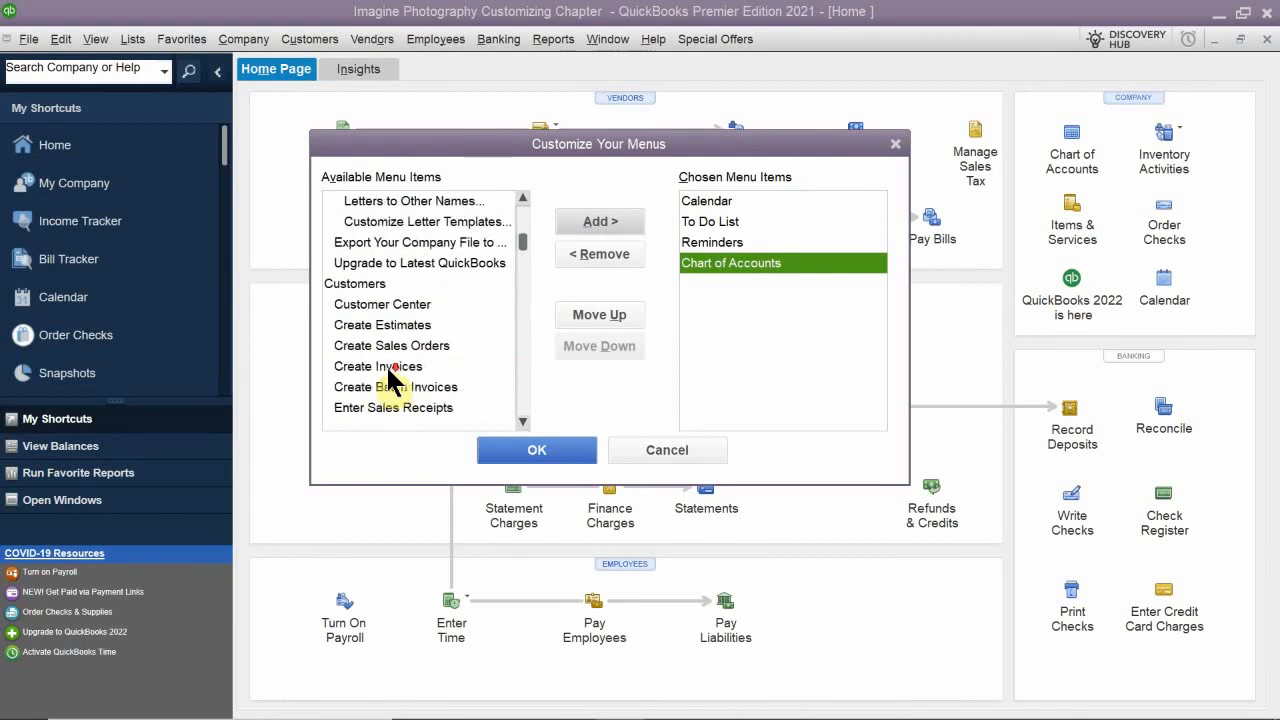
pyautogui.scroll(-4, 389, 370)
pyautogui.scroll(-3, 389, 370)
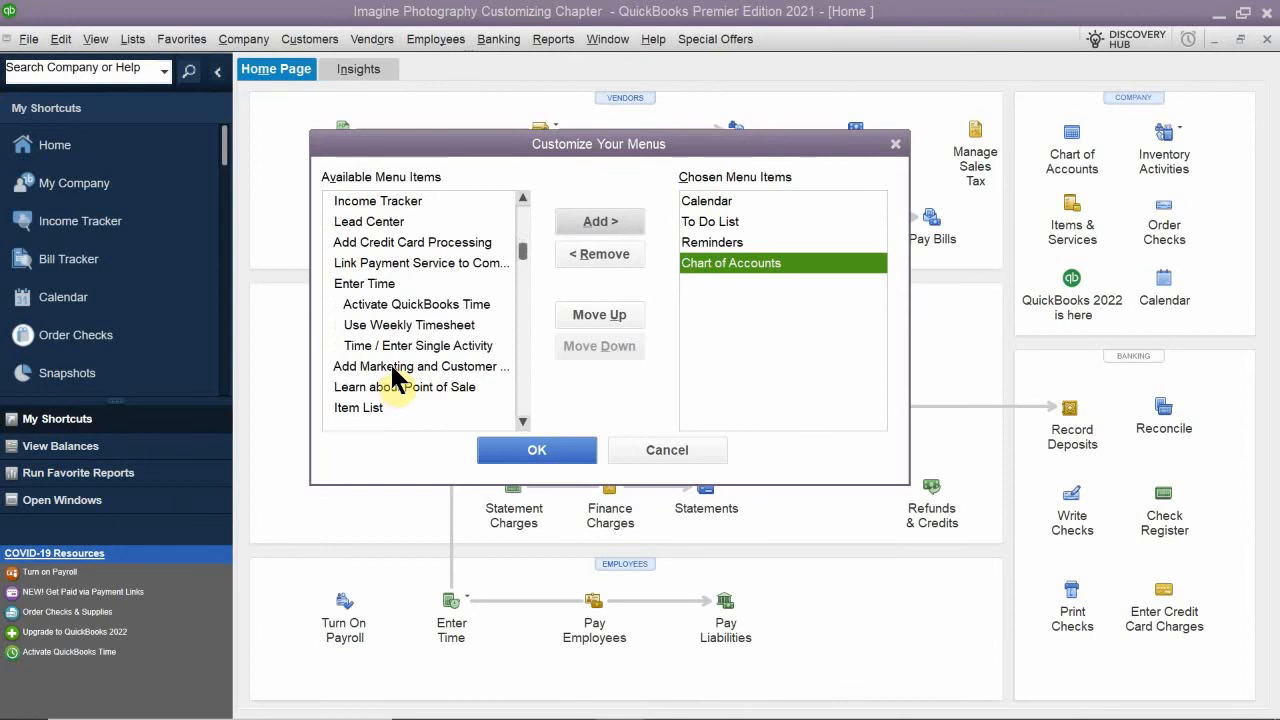
pyautogui.scroll(-1, 390, 368)
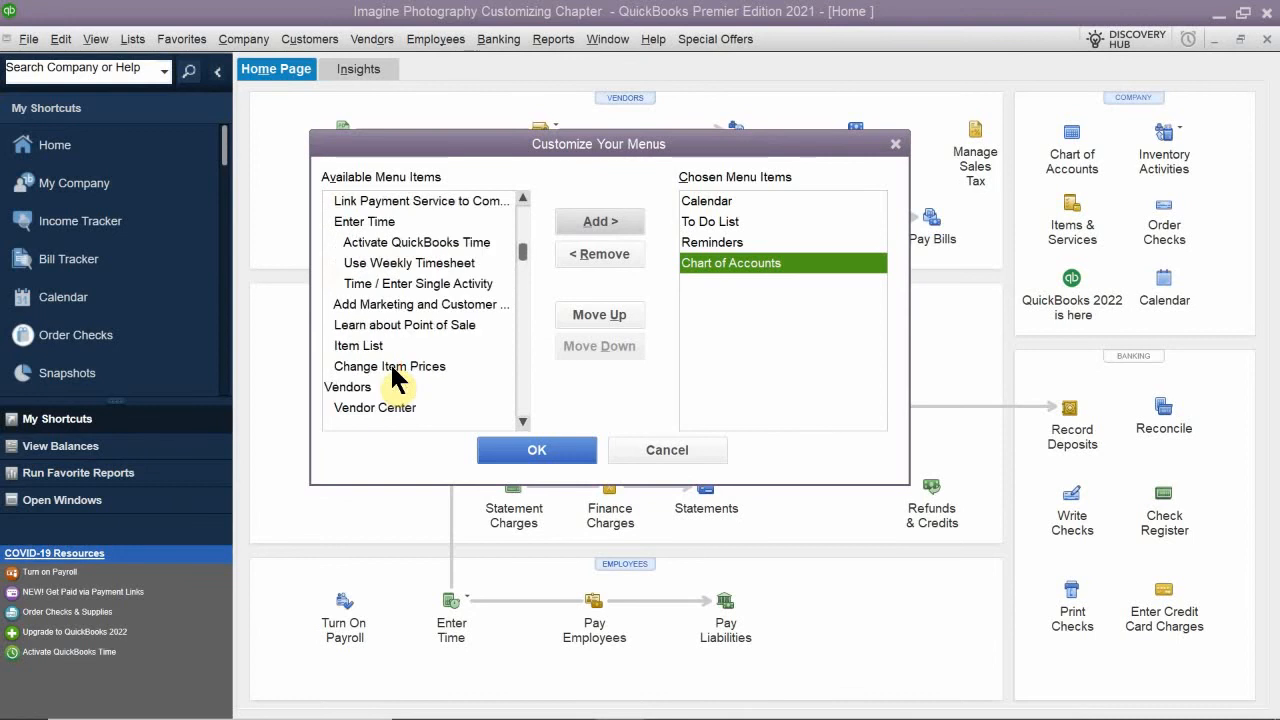
pyautogui.scroll(-1, 389, 361)
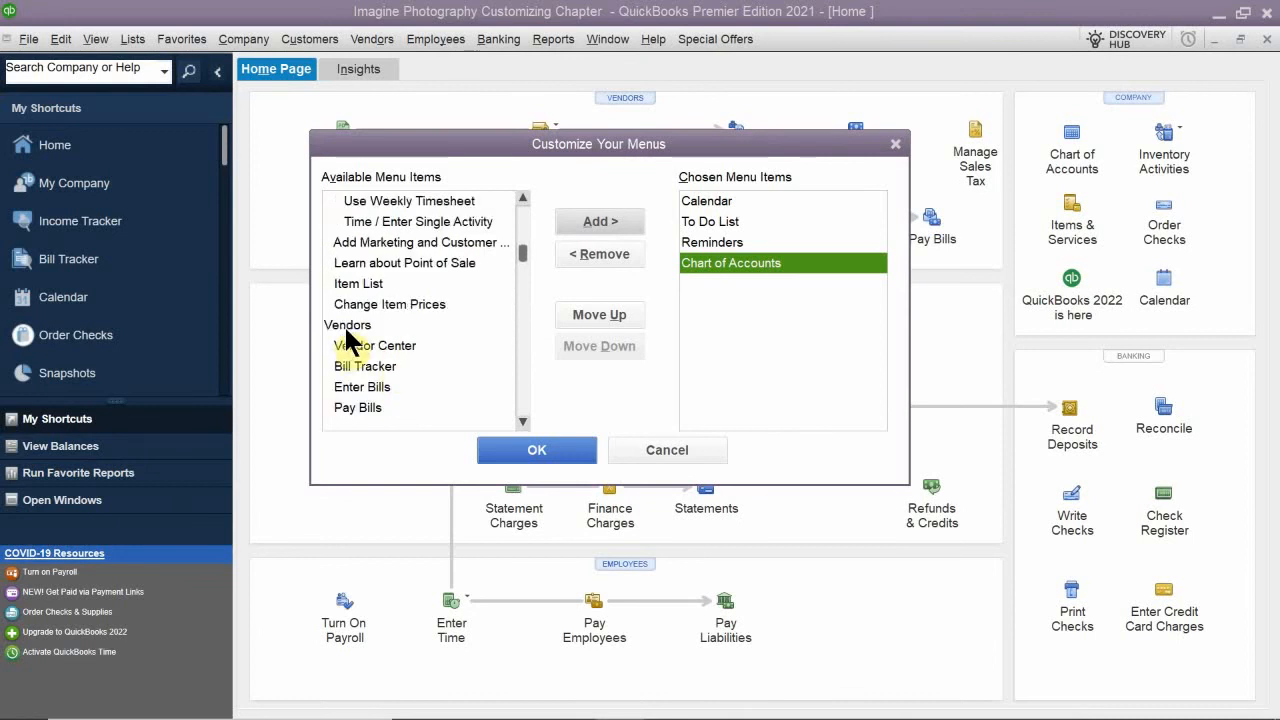
pyautogui.scroll(-1, 360, 330)
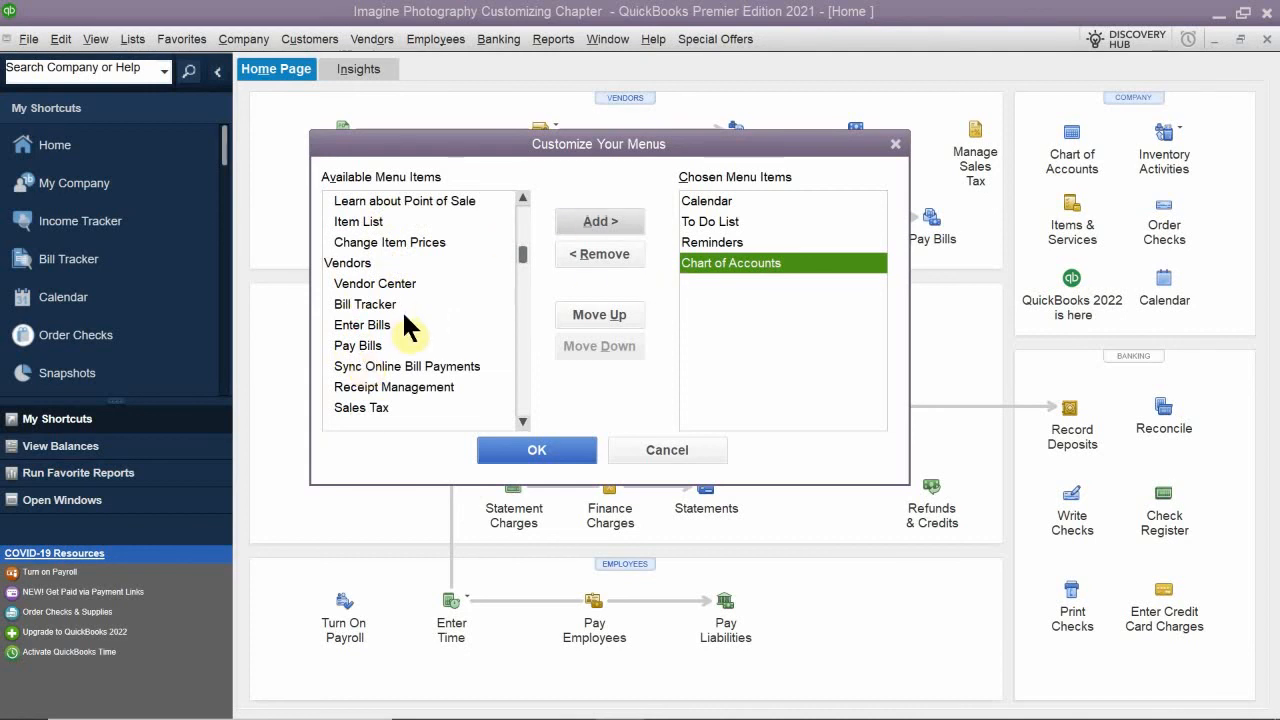
pyautogui.scroll(-8, 405, 325)
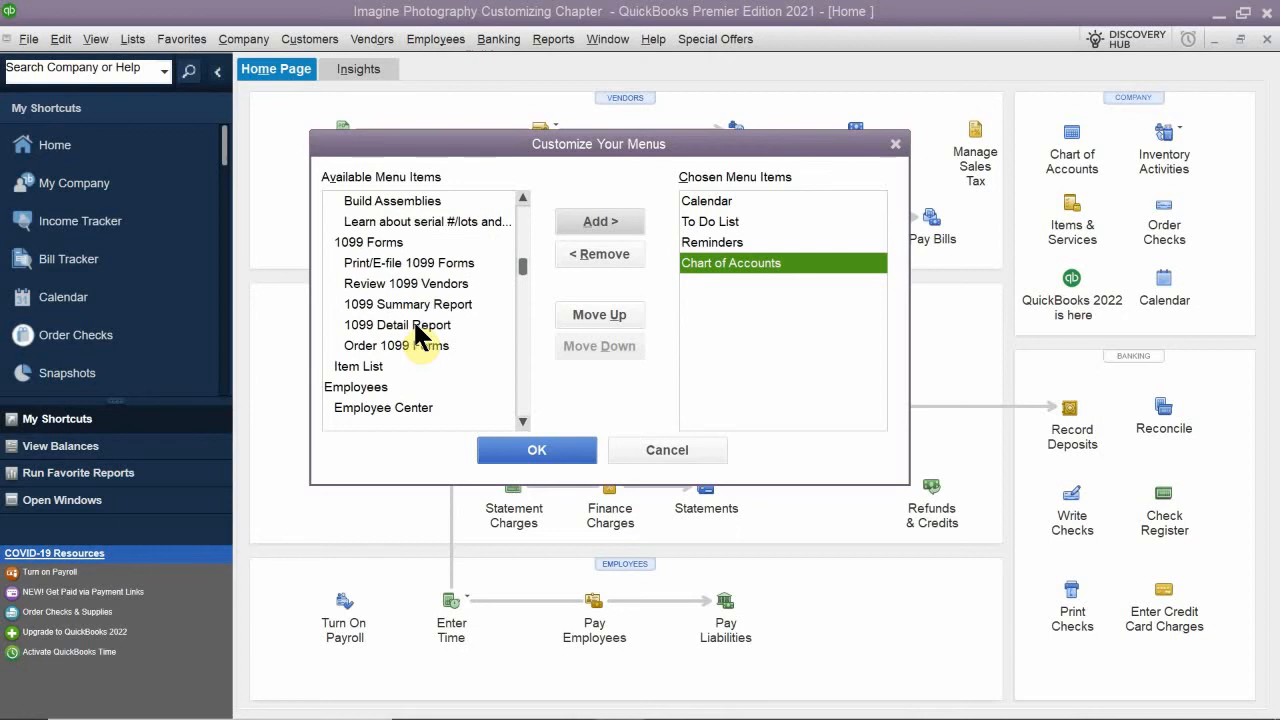
pyautogui.scroll(-6, 418, 335)
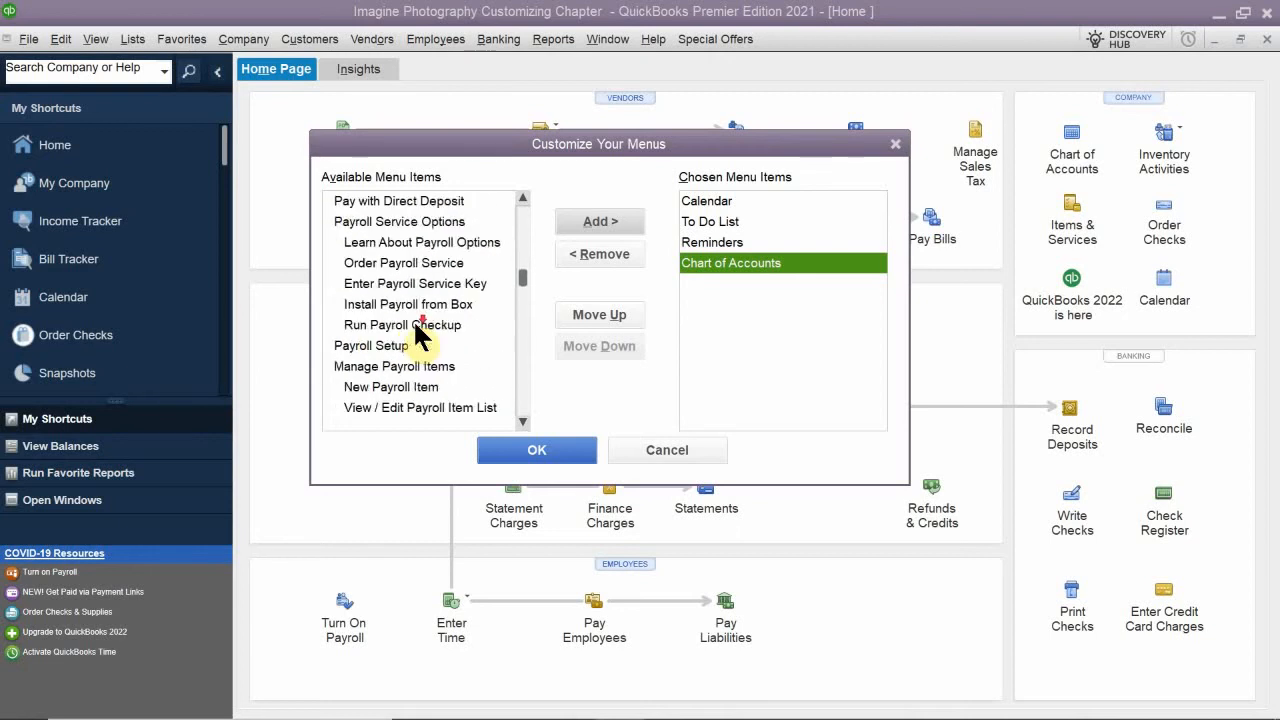
pyautogui.scroll(-2, 416, 328)
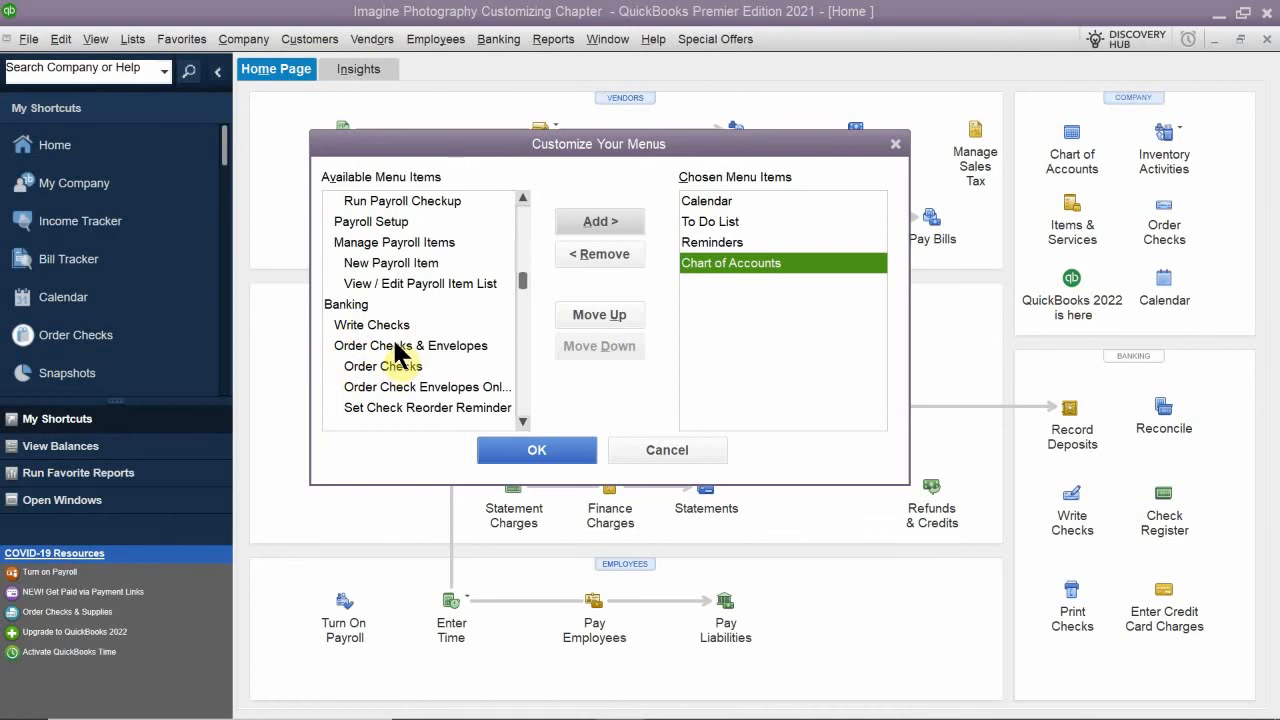
pyautogui.scroll(-1, 400, 352)
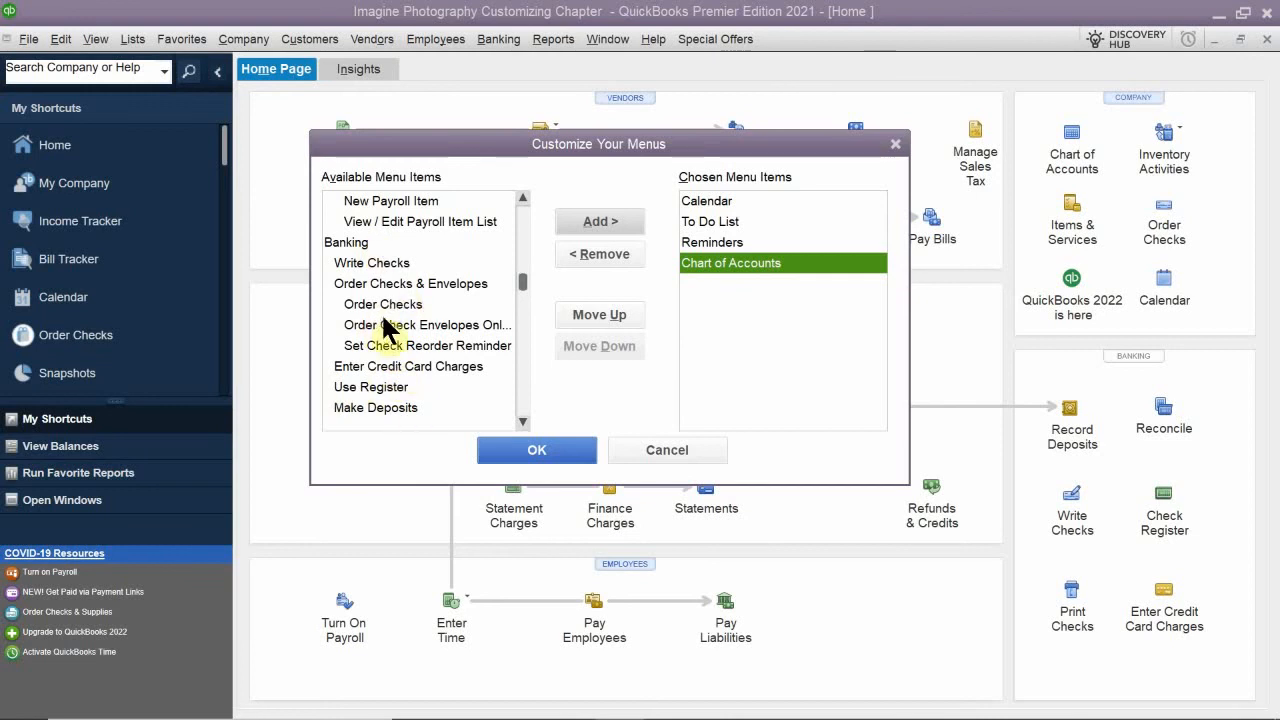
# - Look through the available report commands in the Reports group, from memorized reports to the list reports
pyautogui.scroll(-10, 380, 390)
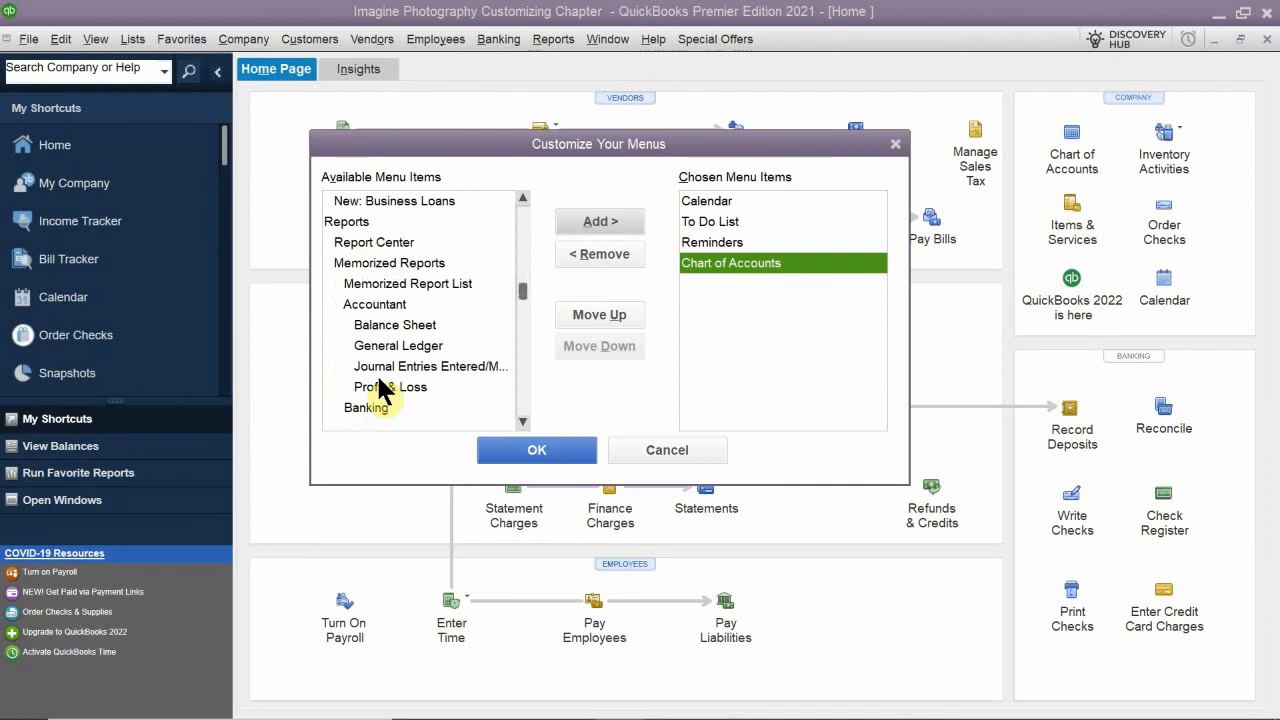
pyautogui.scroll(-10, 381, 390)
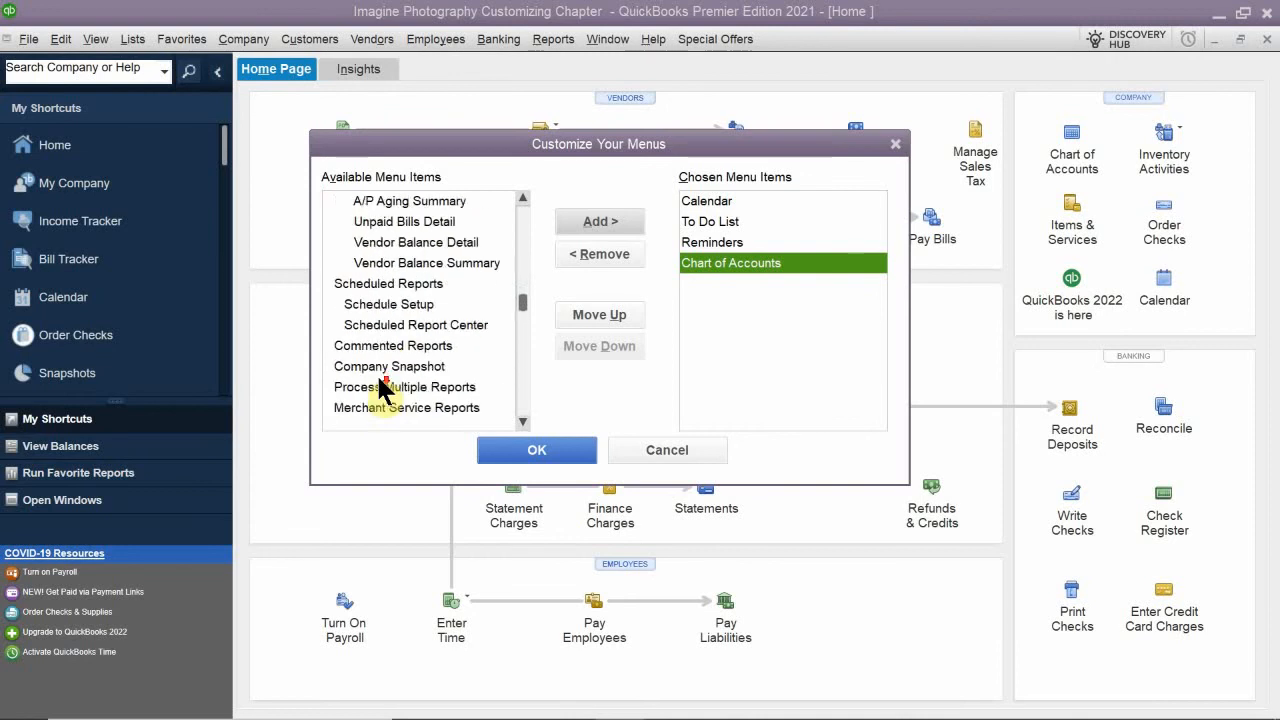
pyautogui.scroll(-10, 381, 390)
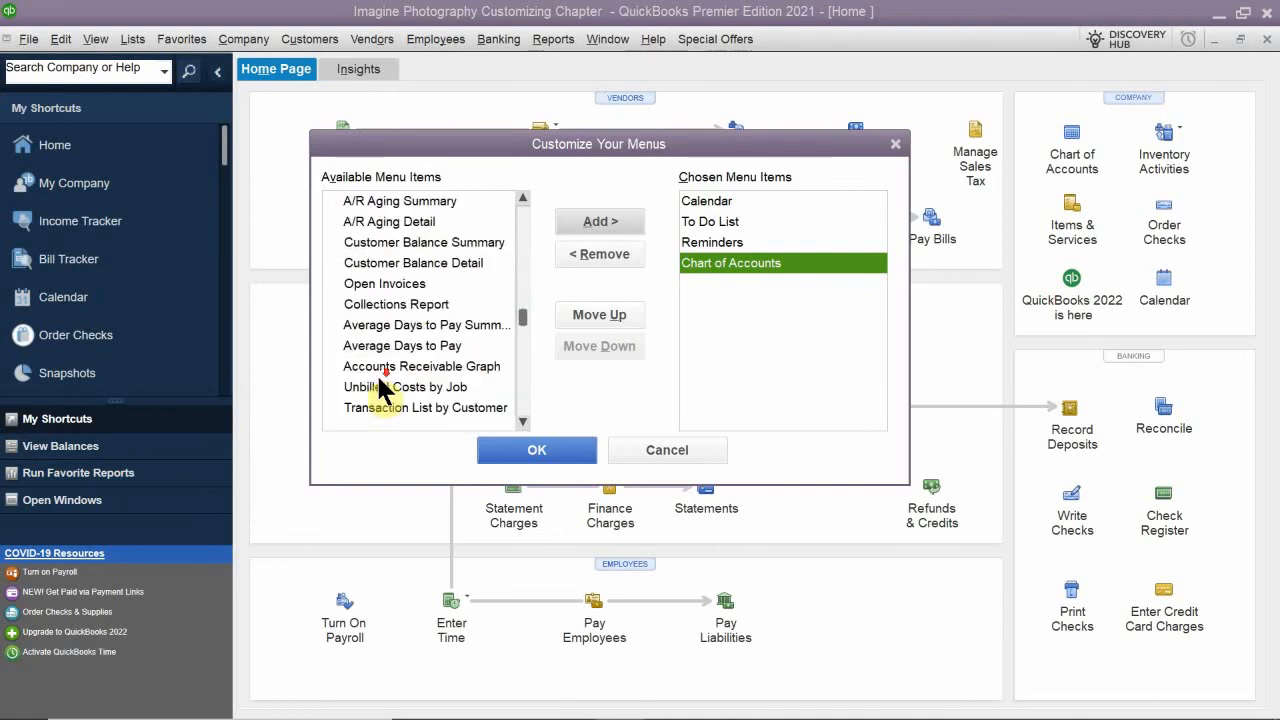
pyautogui.scroll(-10, 381, 390)
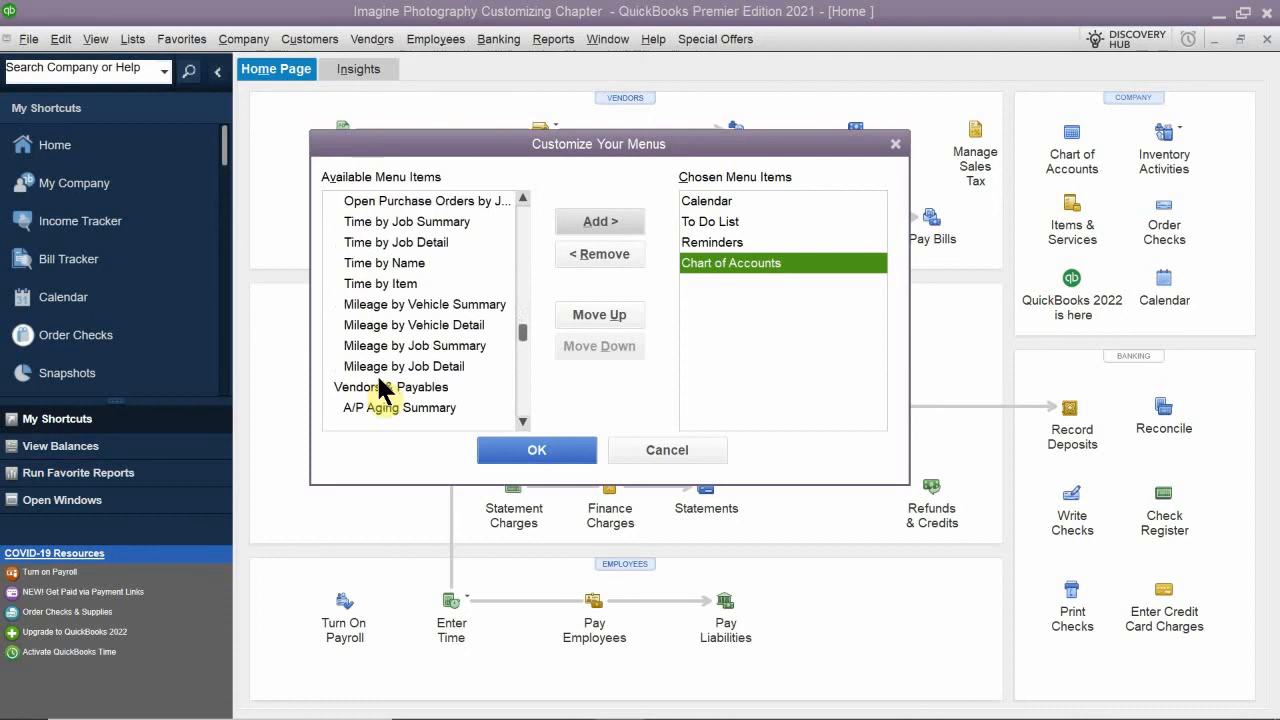
pyautogui.scroll(-10, 381, 390)
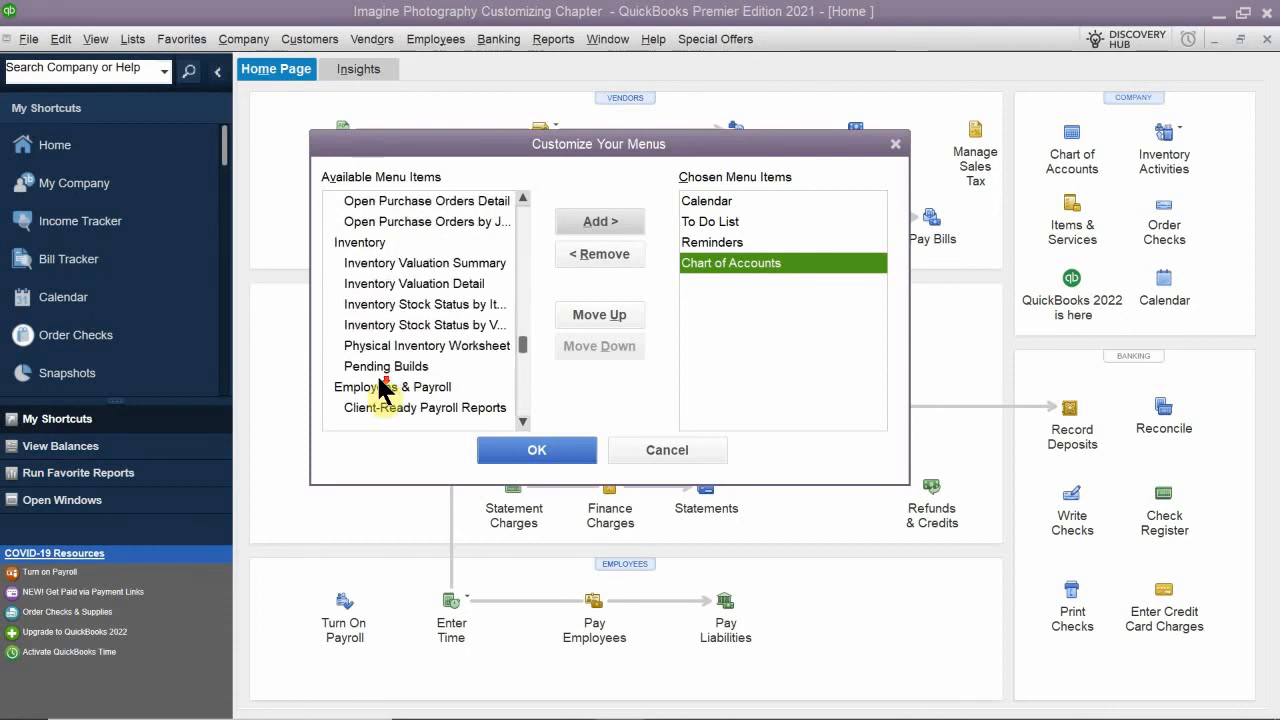
pyautogui.scroll(-10, 381, 390)
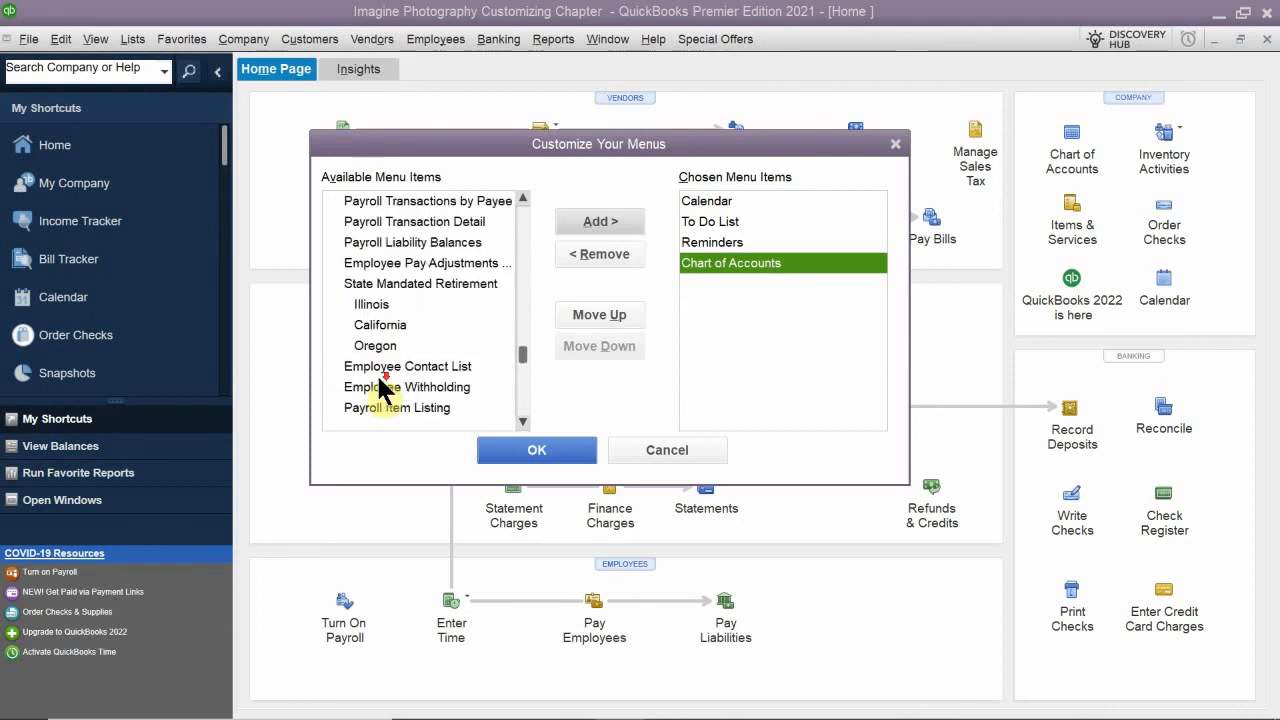
pyautogui.scroll(-1, 381, 390)
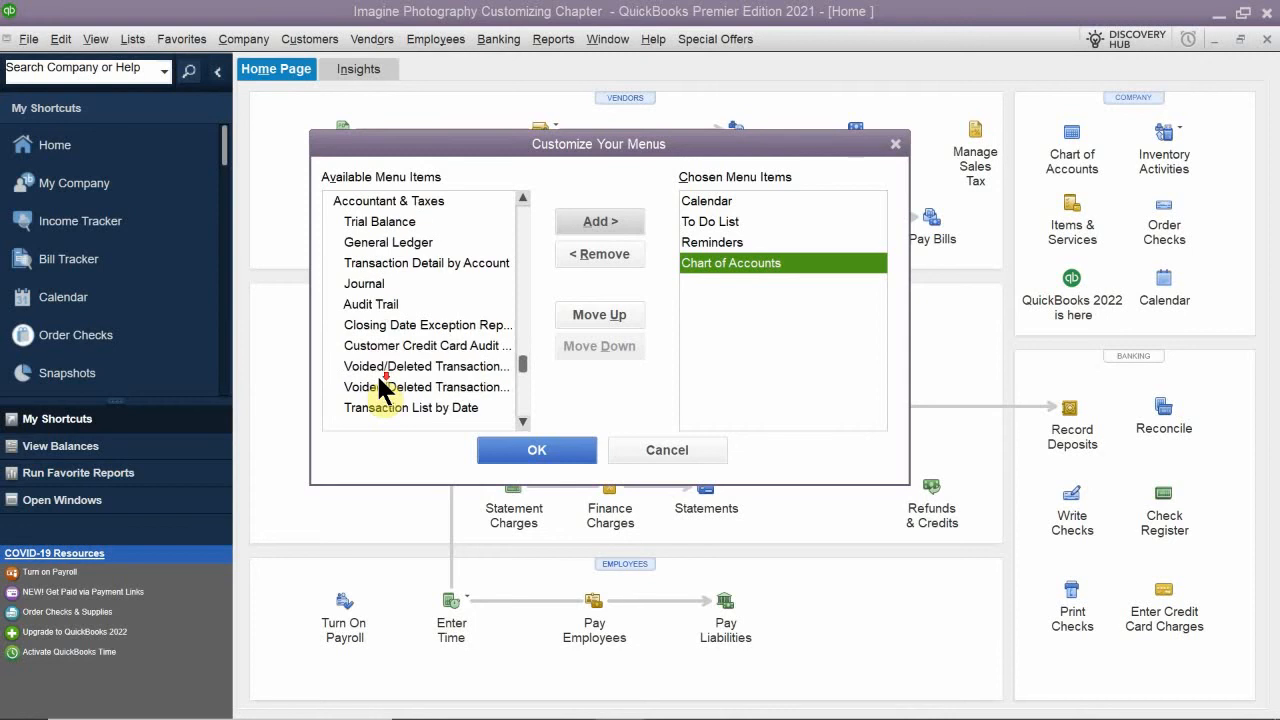
pyautogui.scroll(1, 381, 390)
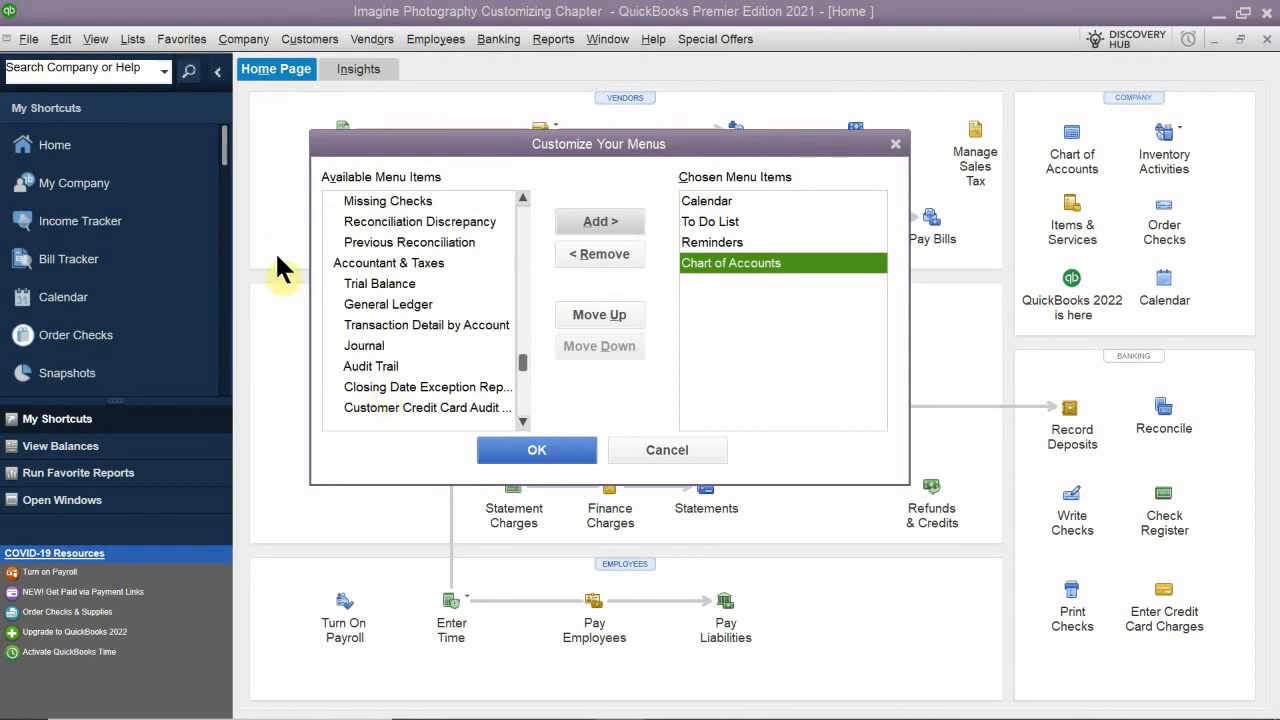
pyautogui.scroll(-8, 385, 312)
pyautogui.scroll(-12, 385, 312)
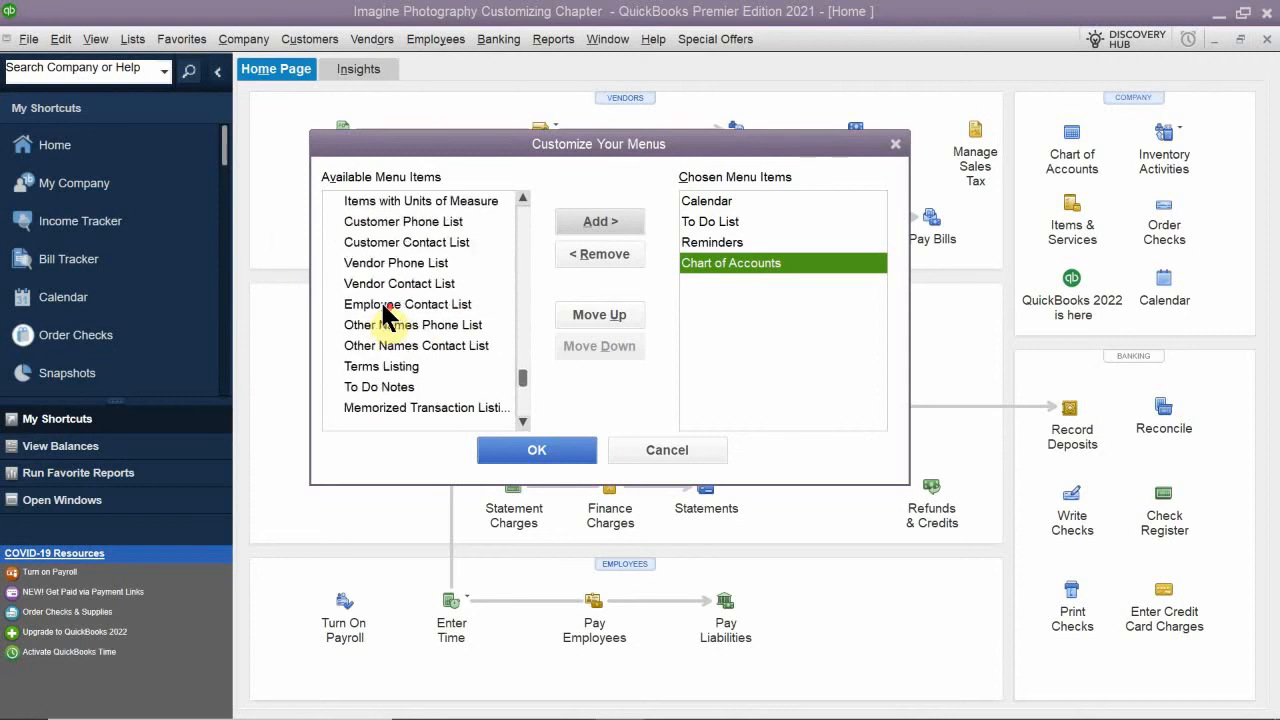
# - Examine the available commands in the Window, Help and Special Offers groups through the end of the list
pyautogui.scroll(-2, 385, 312)
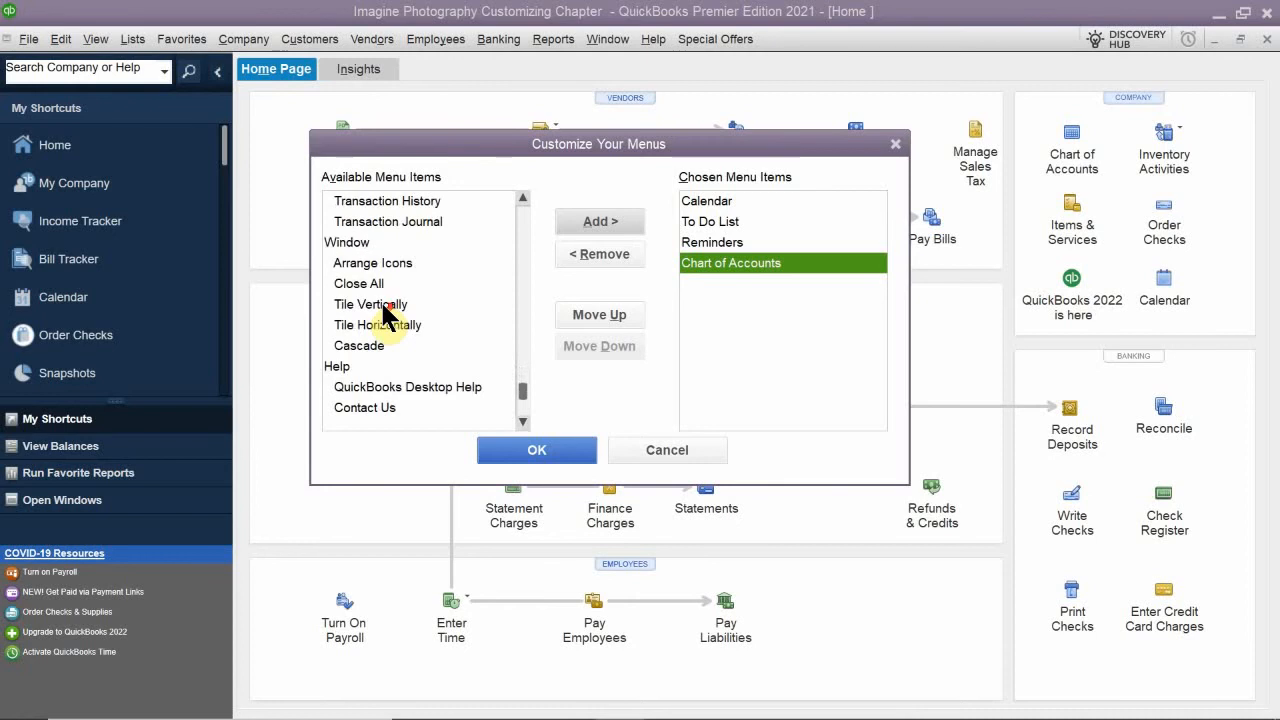
pyautogui.scroll(-1, 385, 312)
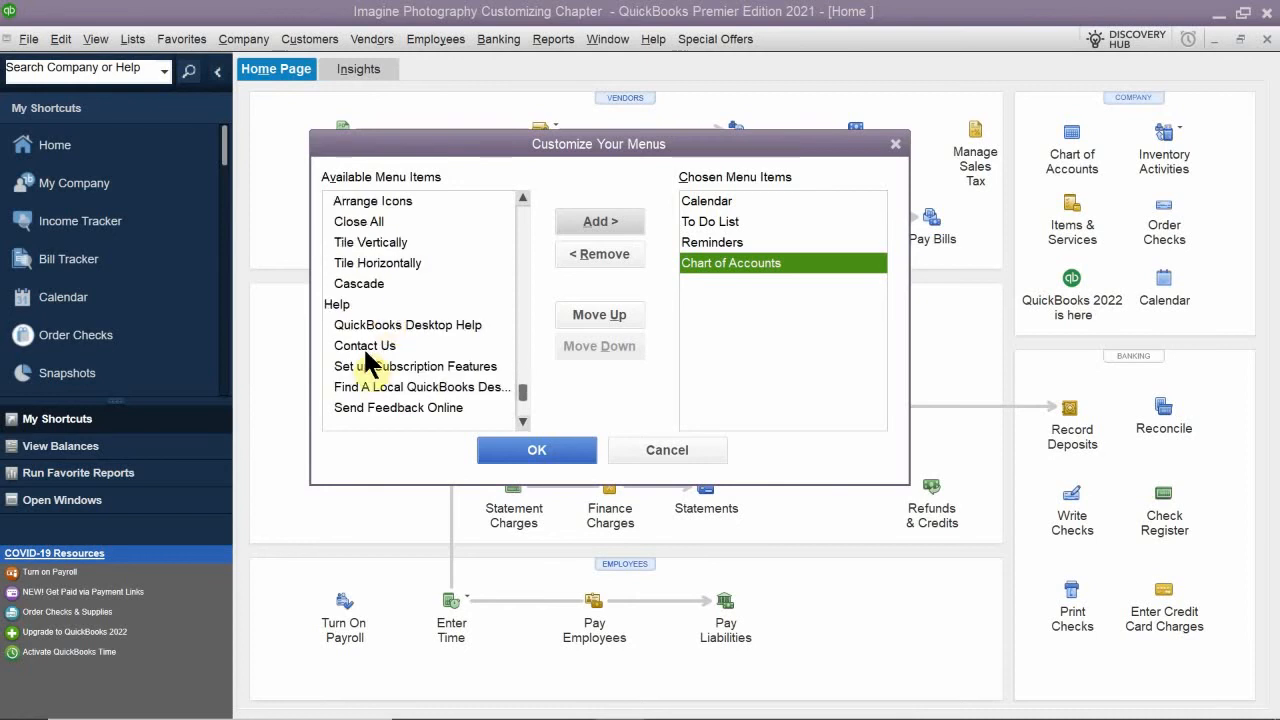
pyautogui.scroll(-1, 380, 348)
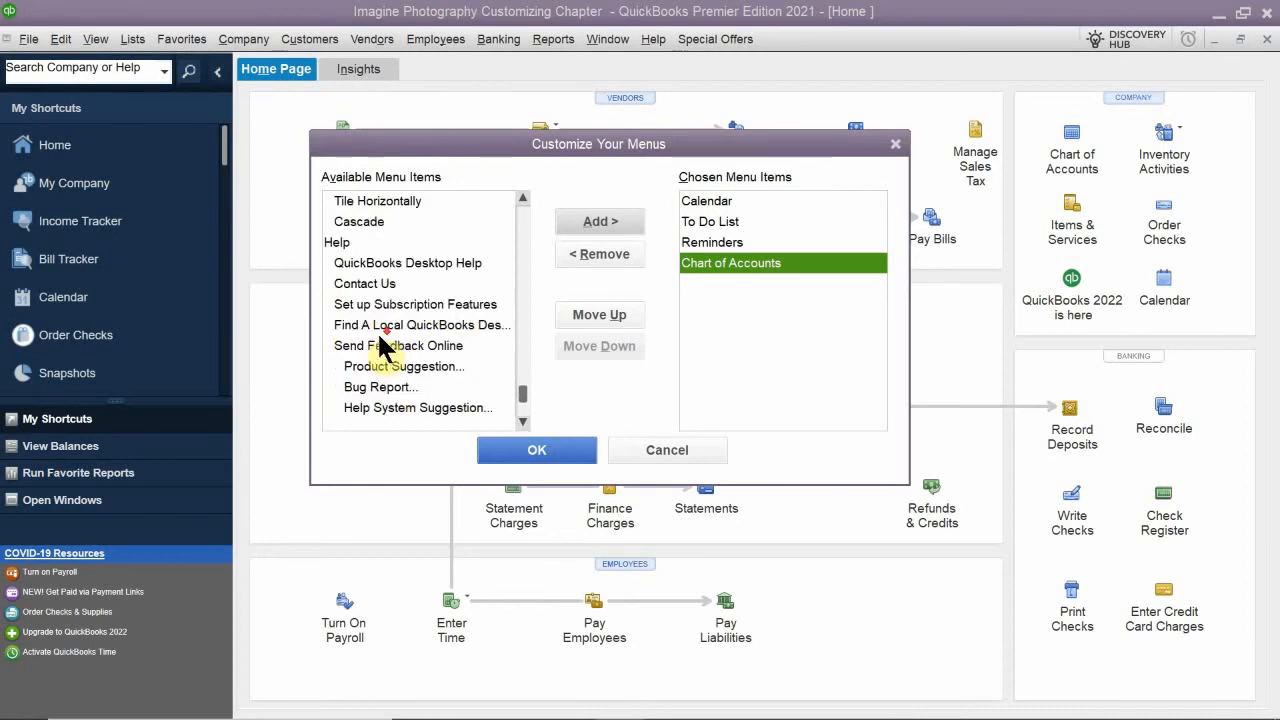
pyautogui.scroll(-1, 382, 348)
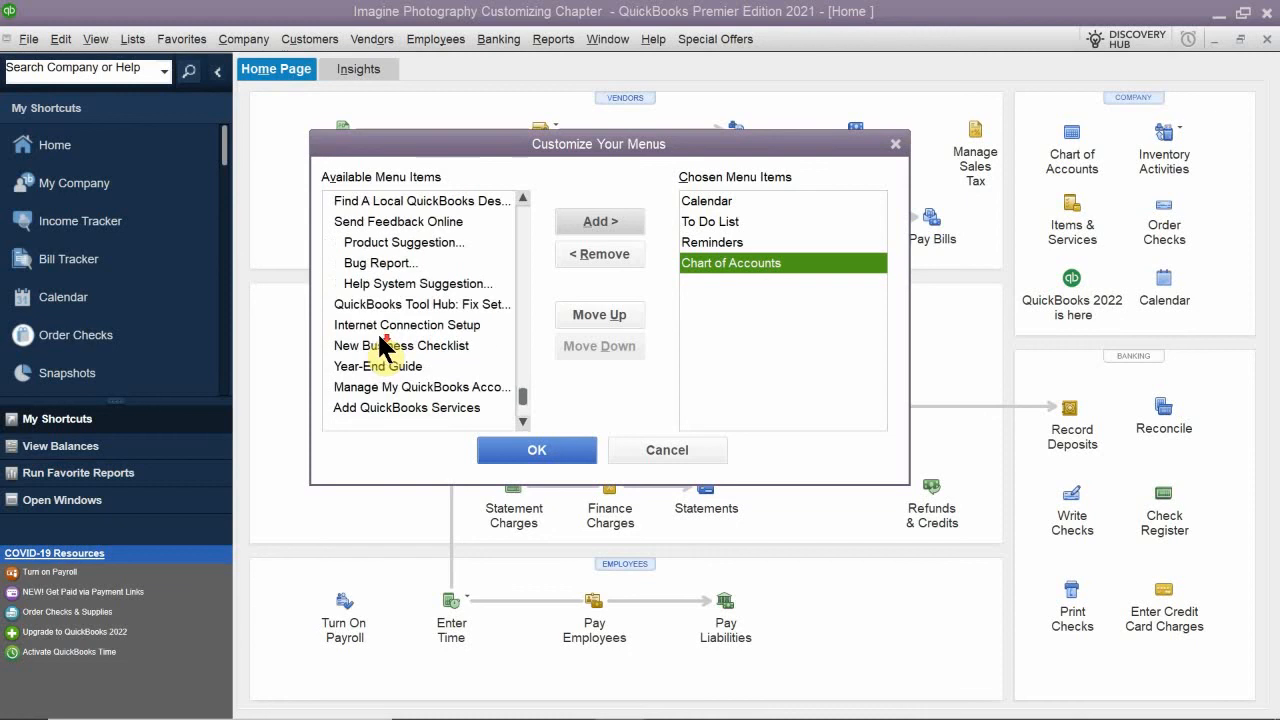
pyautogui.scroll(-1, 382, 348)
pyautogui.scroll(-2, 381, 348)
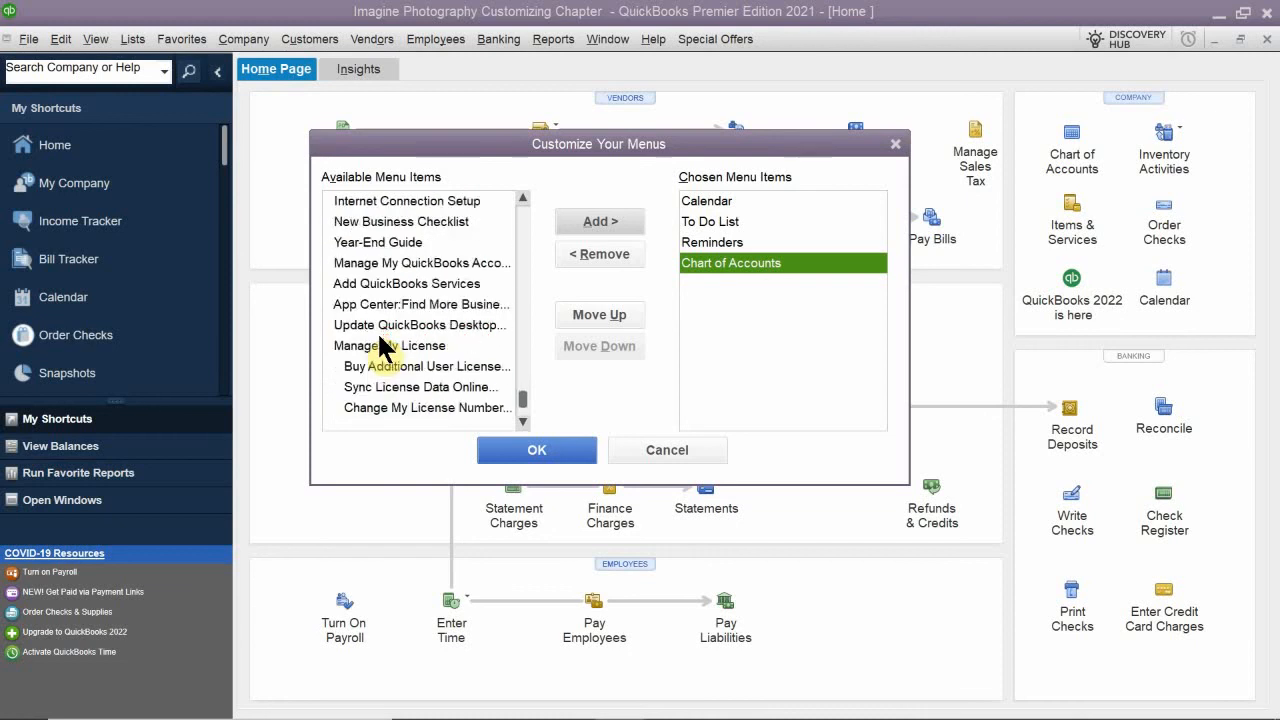
pyautogui.scroll(-4, 380, 345)
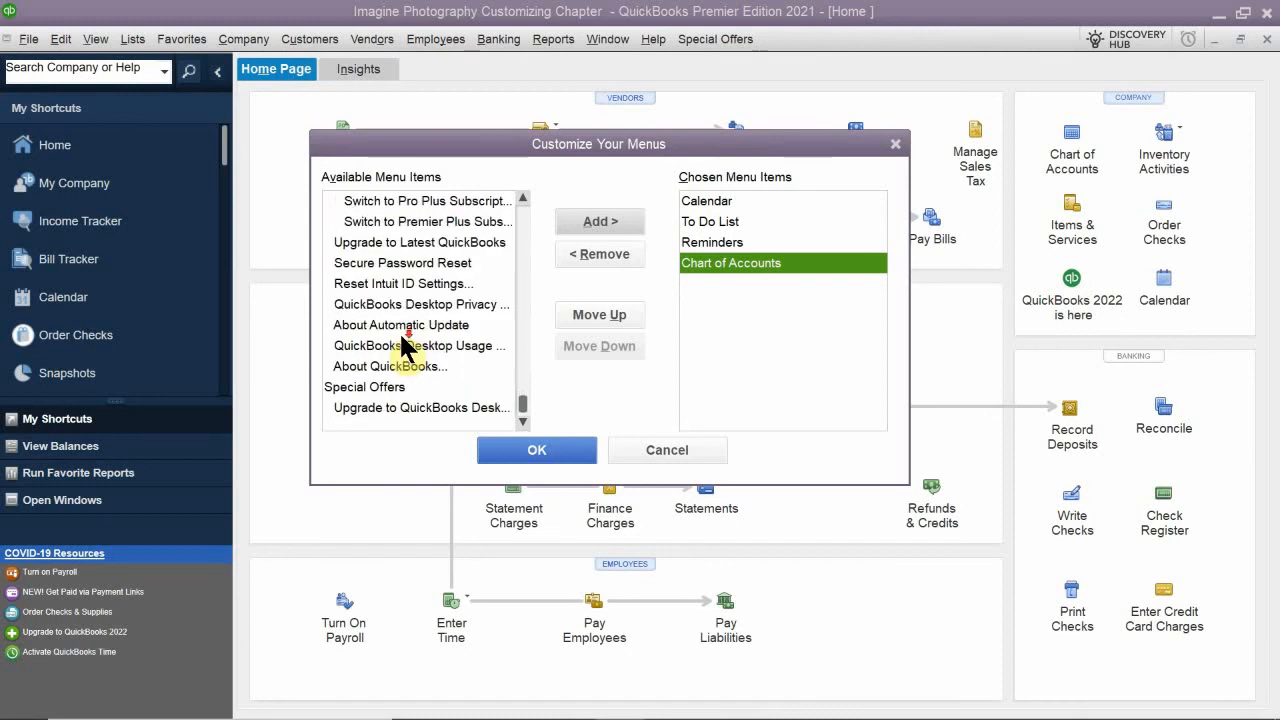
pyautogui.scroll(-2, 405, 350)
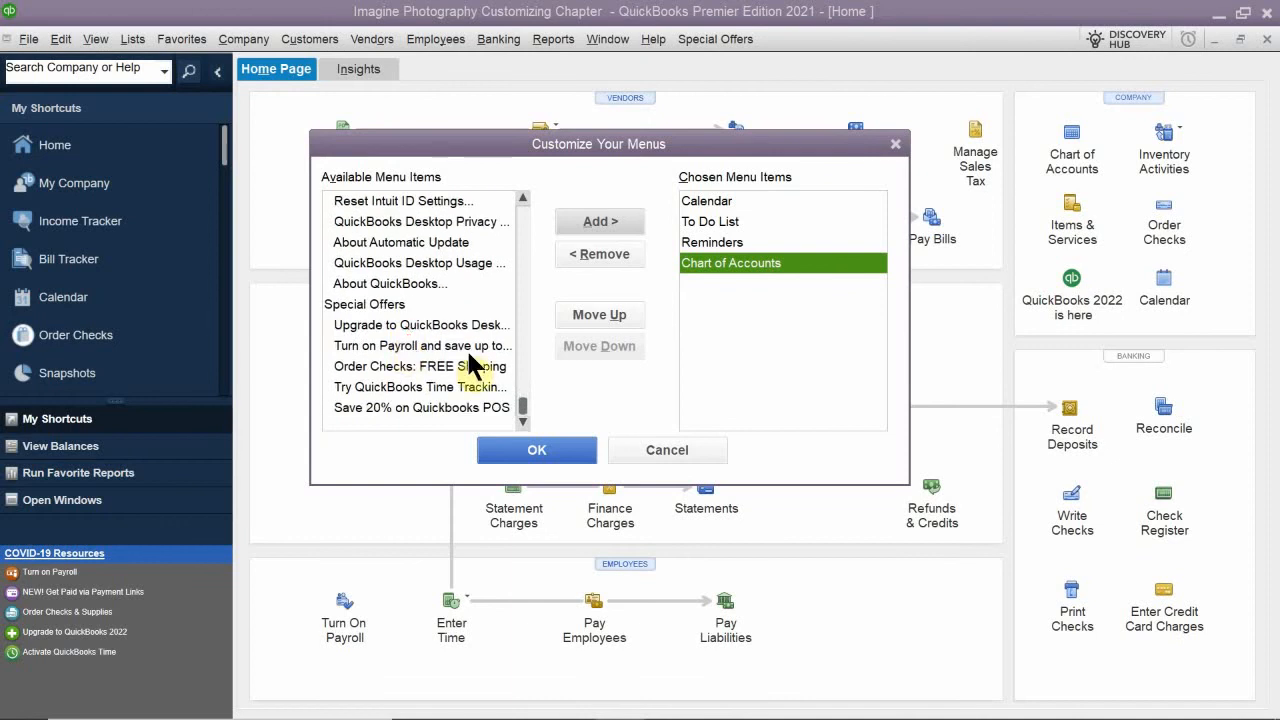
# - Recheck the available commands in the Special Offers, Help and Window groups for further Favorites candidates
pyautogui.scroll(3, 440, 320)
pyautogui.scroll(2, 447, 320)
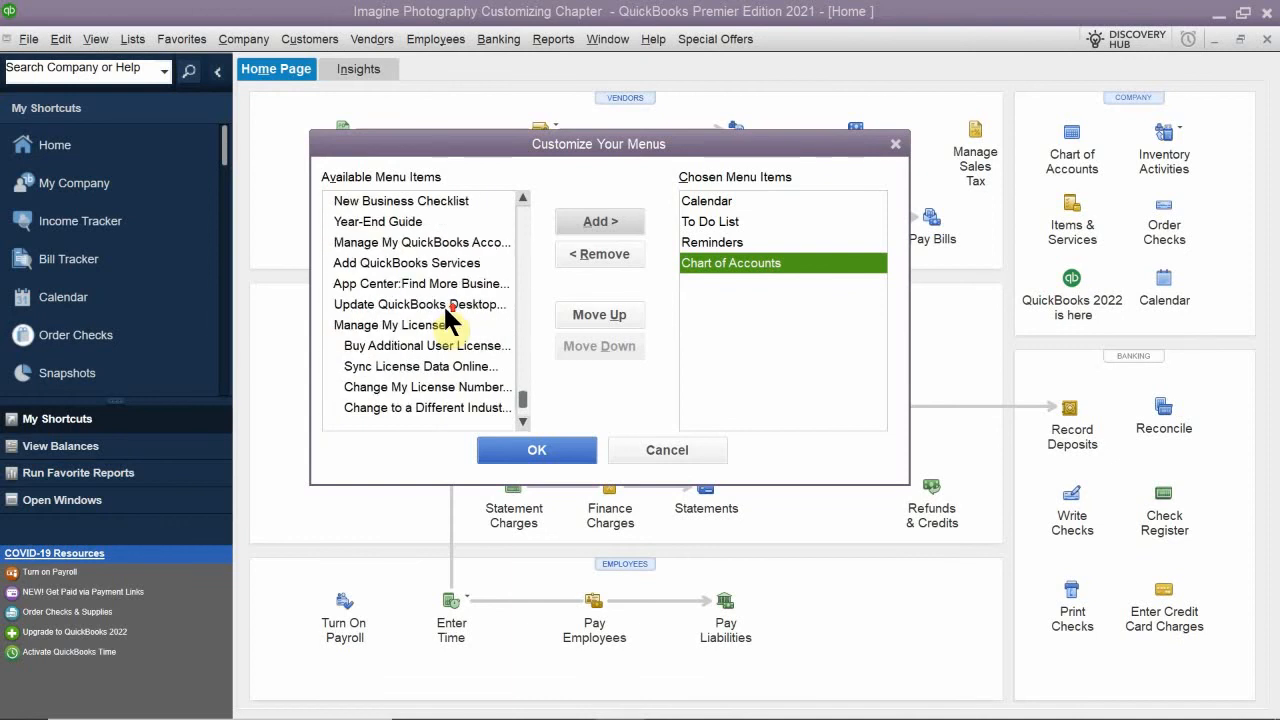
pyautogui.scroll(1, 447, 320)
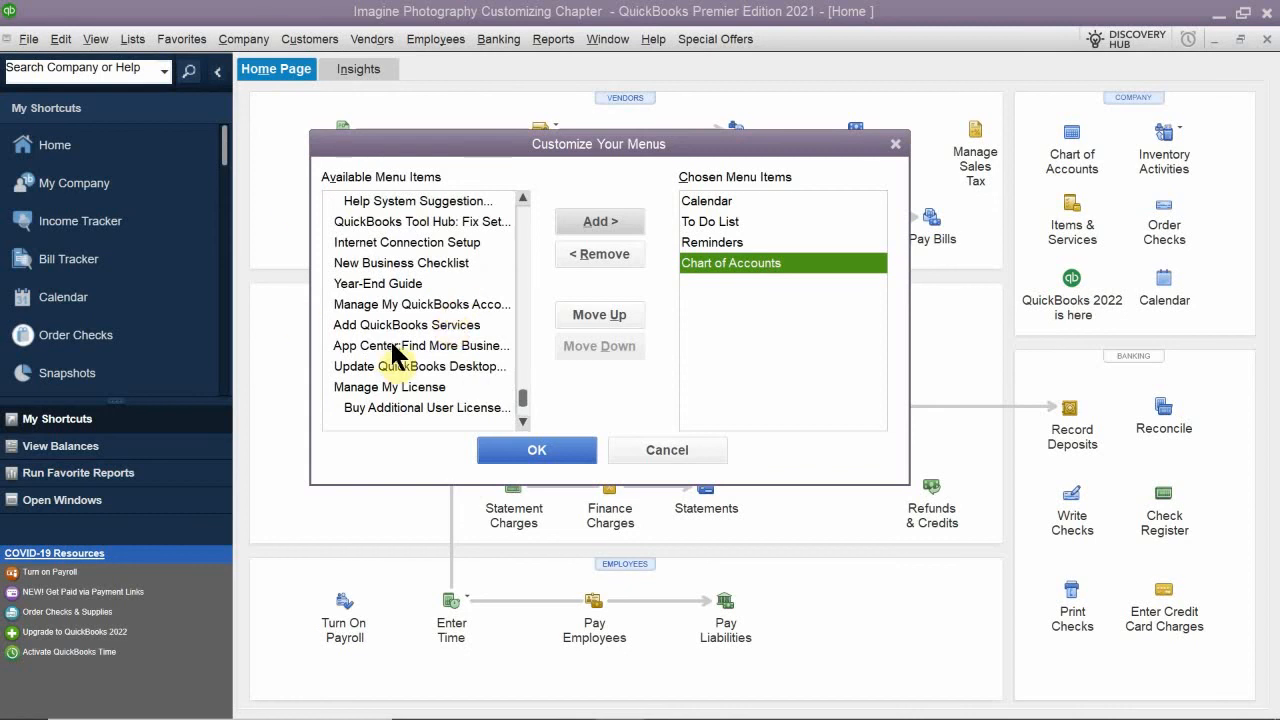
pyautogui.scroll(1, 398, 352)
pyautogui.scroll(1, 398, 352)
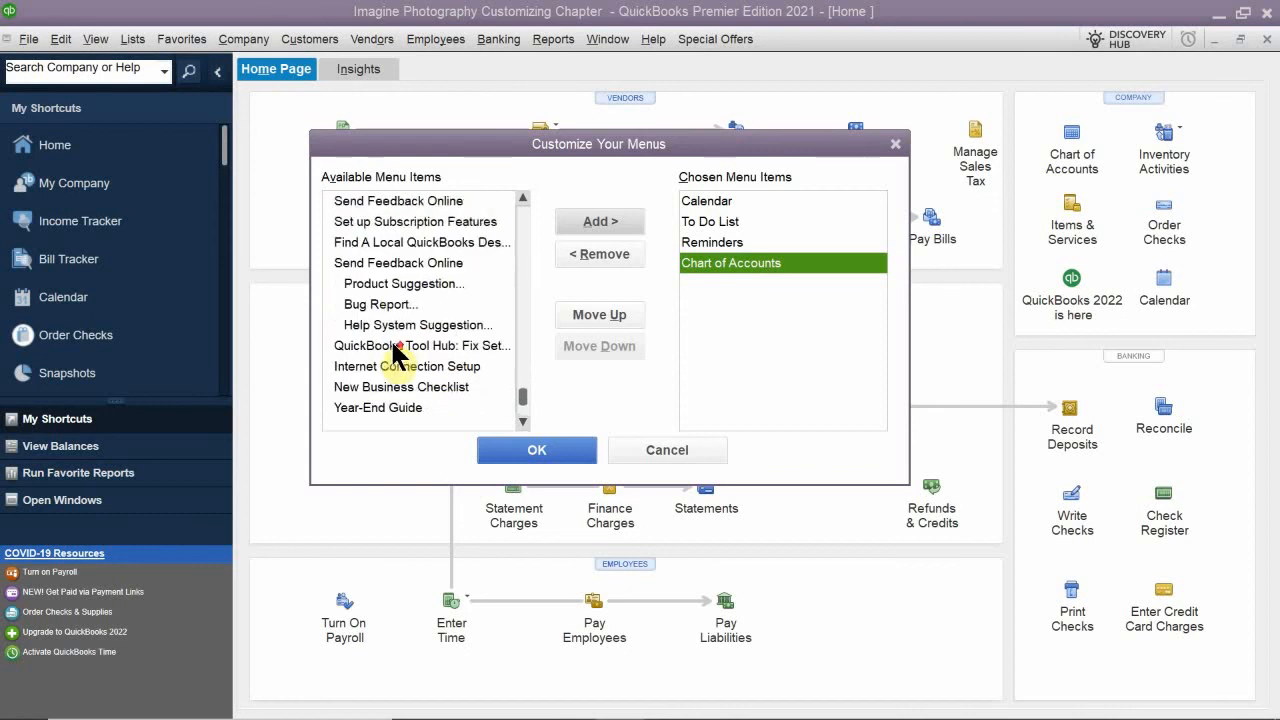
pyautogui.scroll(1, 398, 352)
pyautogui.scroll(2, 398, 352)
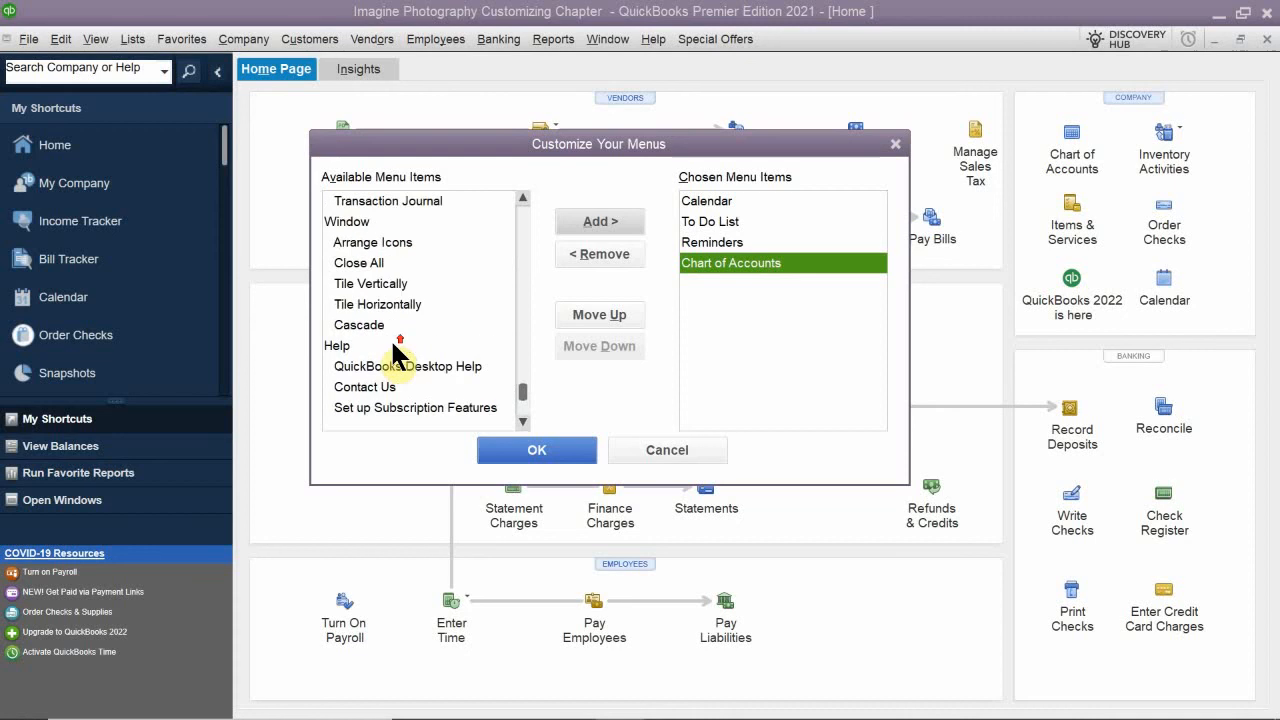
pyautogui.scroll(1, 398, 352)
pyautogui.scroll(1, 398, 352)
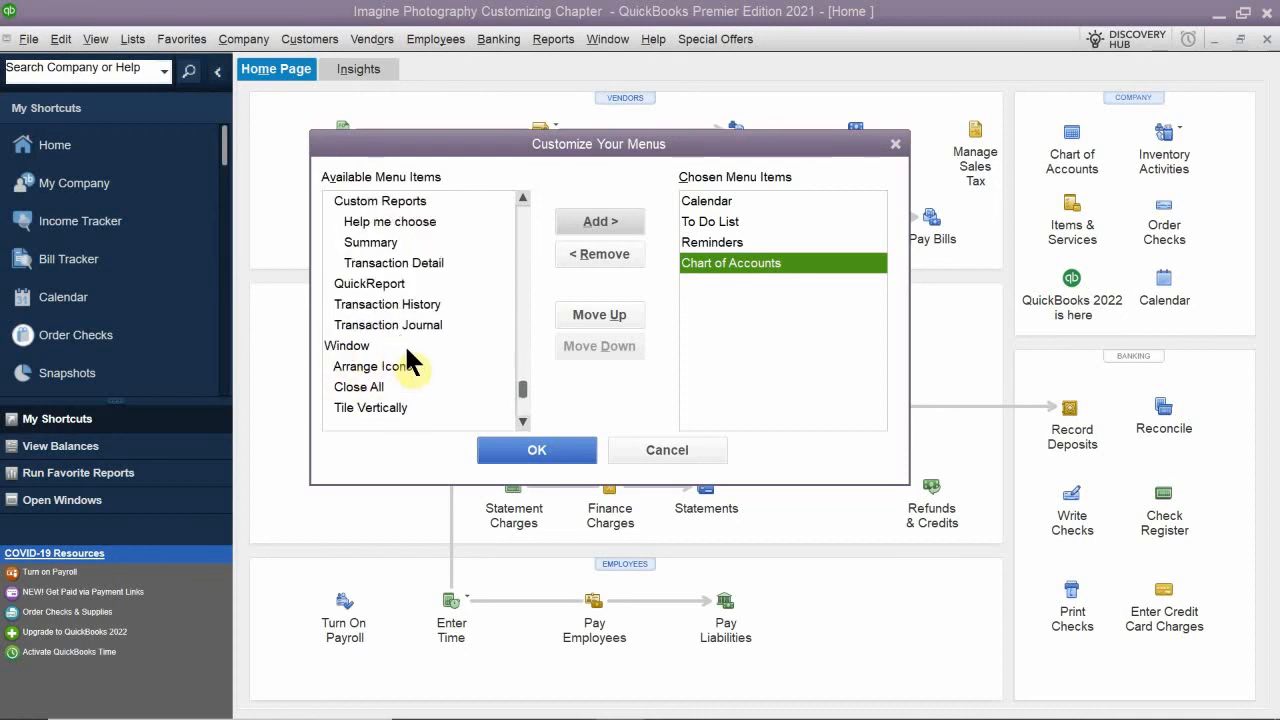
# - Look back through the custom, contributed and list report commands in the Reports group
pyautogui.scroll(2, 405, 344)
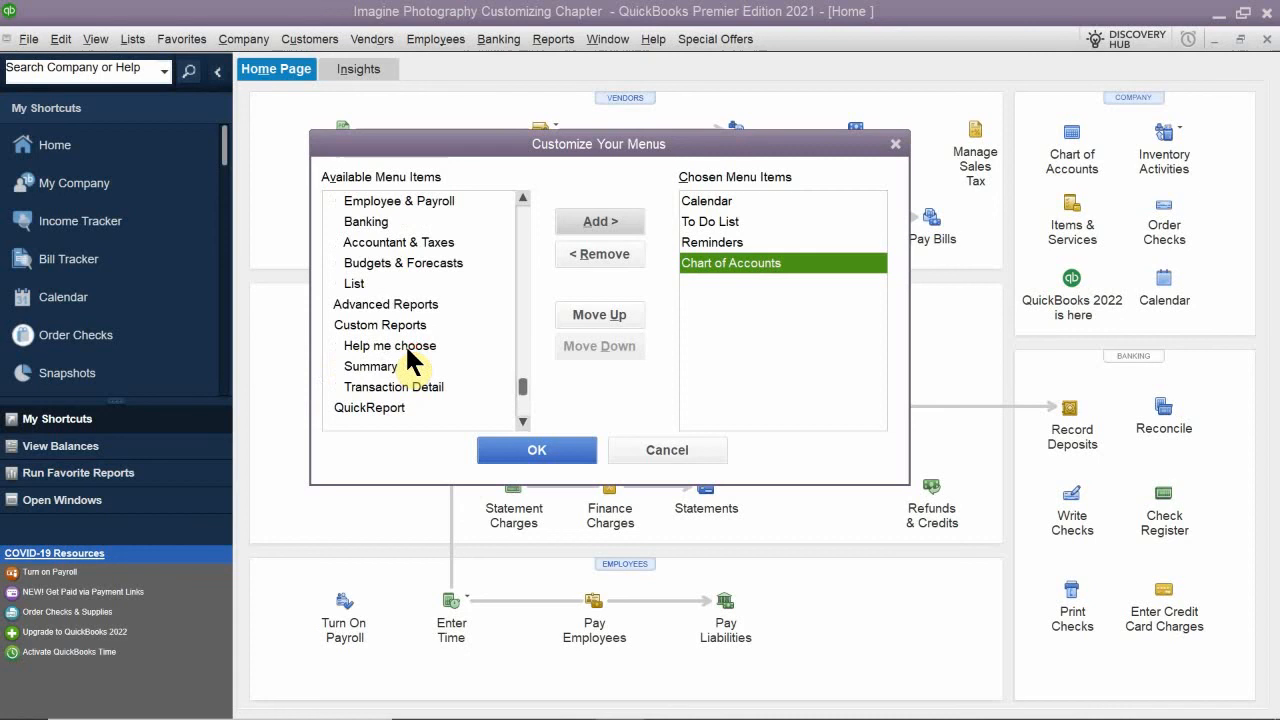
pyautogui.scroll(1, 408, 350)
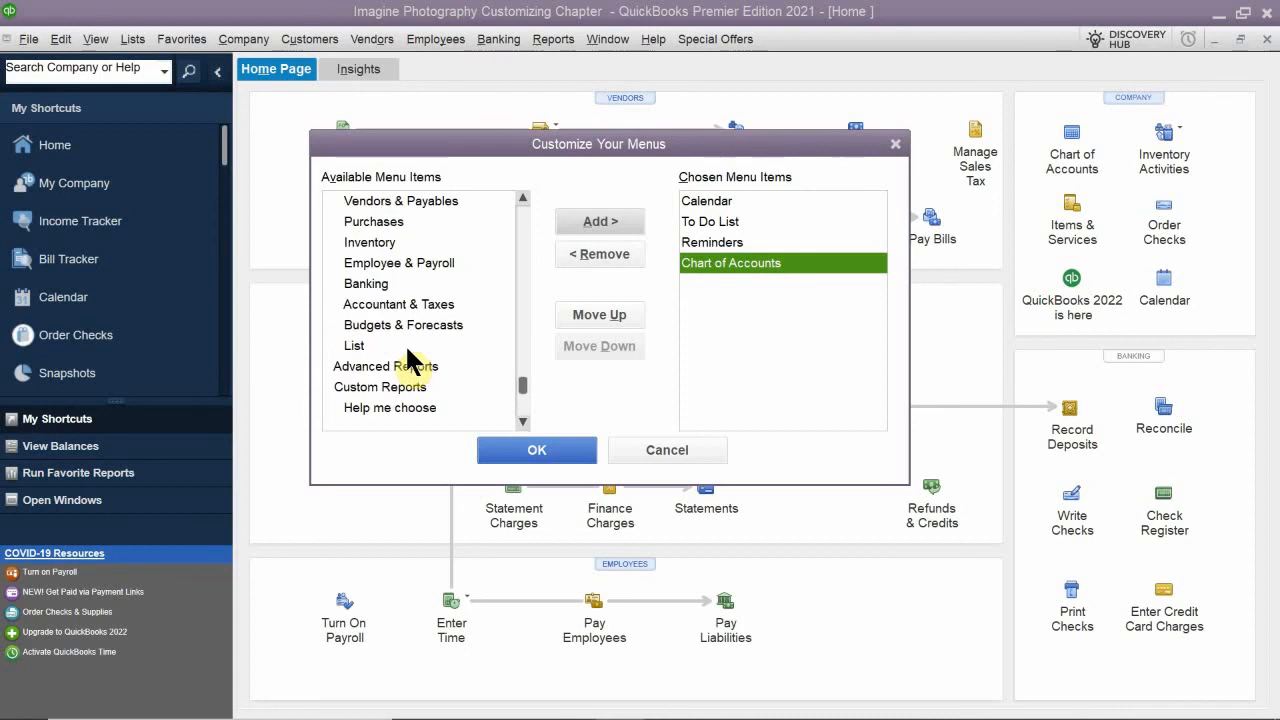
pyautogui.scroll(1, 407, 350)
pyautogui.scroll(1, 412, 358)
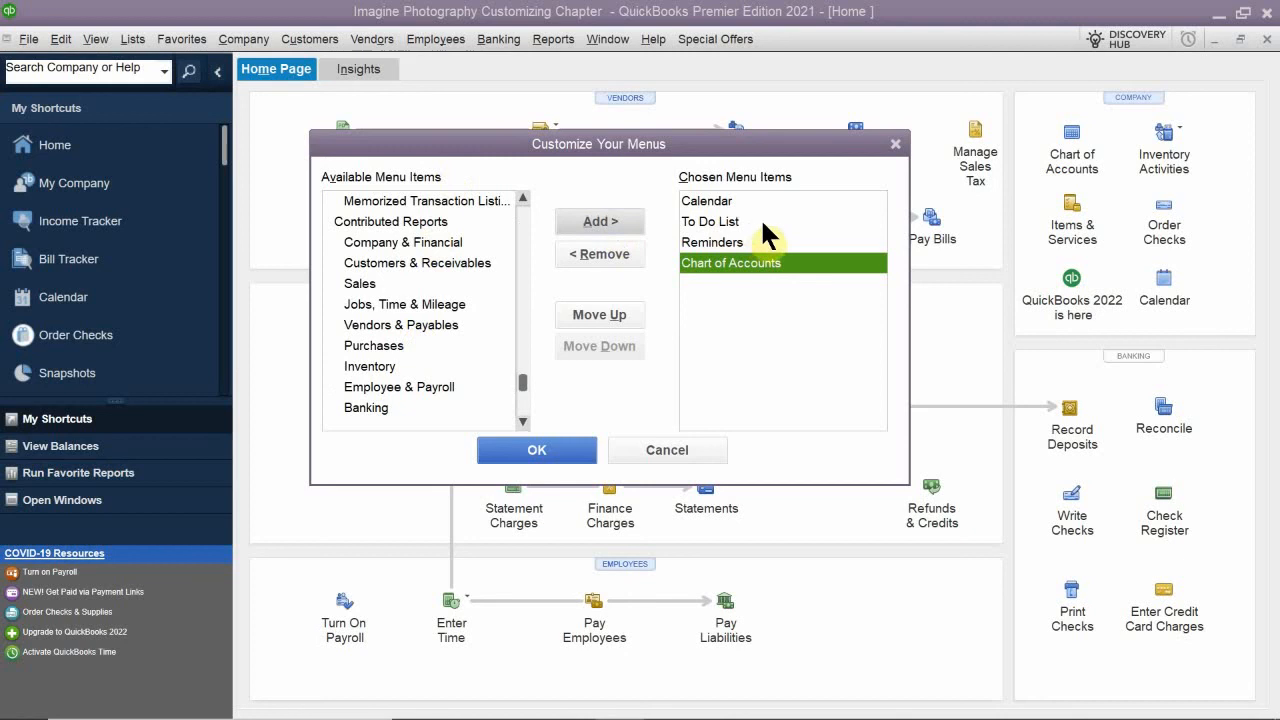
pyautogui.scroll(2, 415, 320)
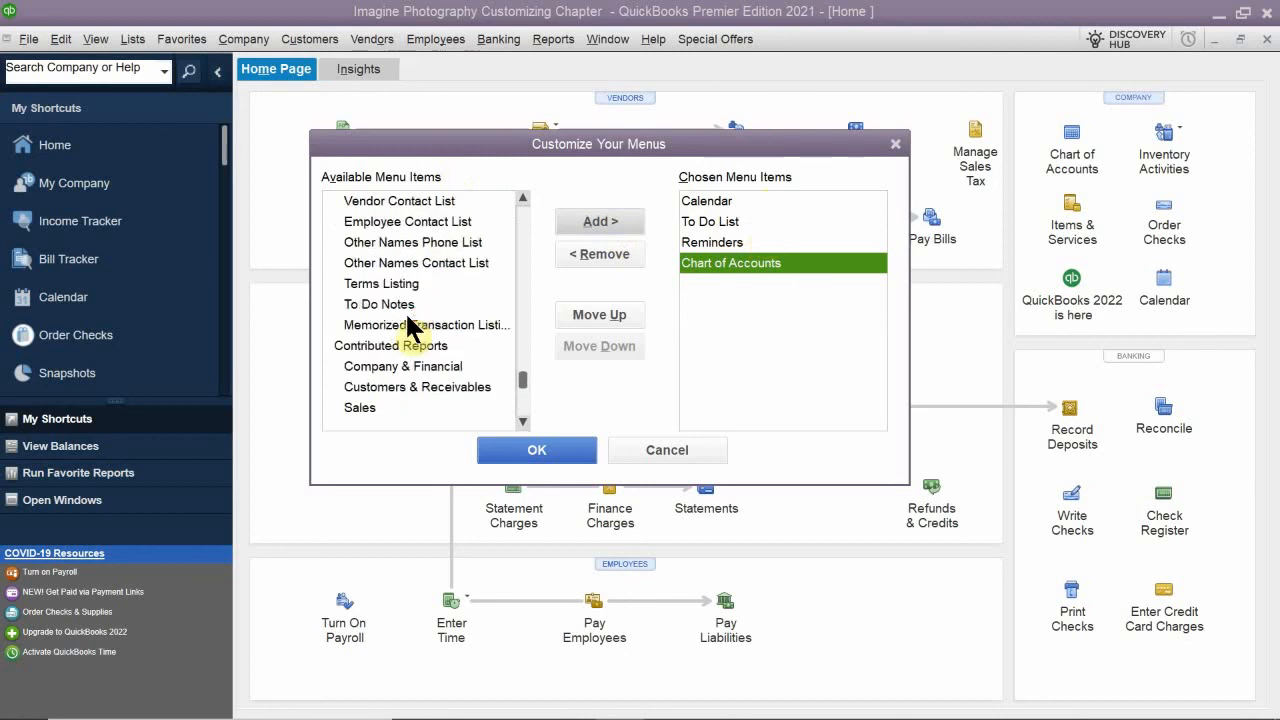
pyautogui.scroll(1, 415, 320)
pyautogui.scroll(2, 416, 320)
pyautogui.scroll(1, 425, 300)
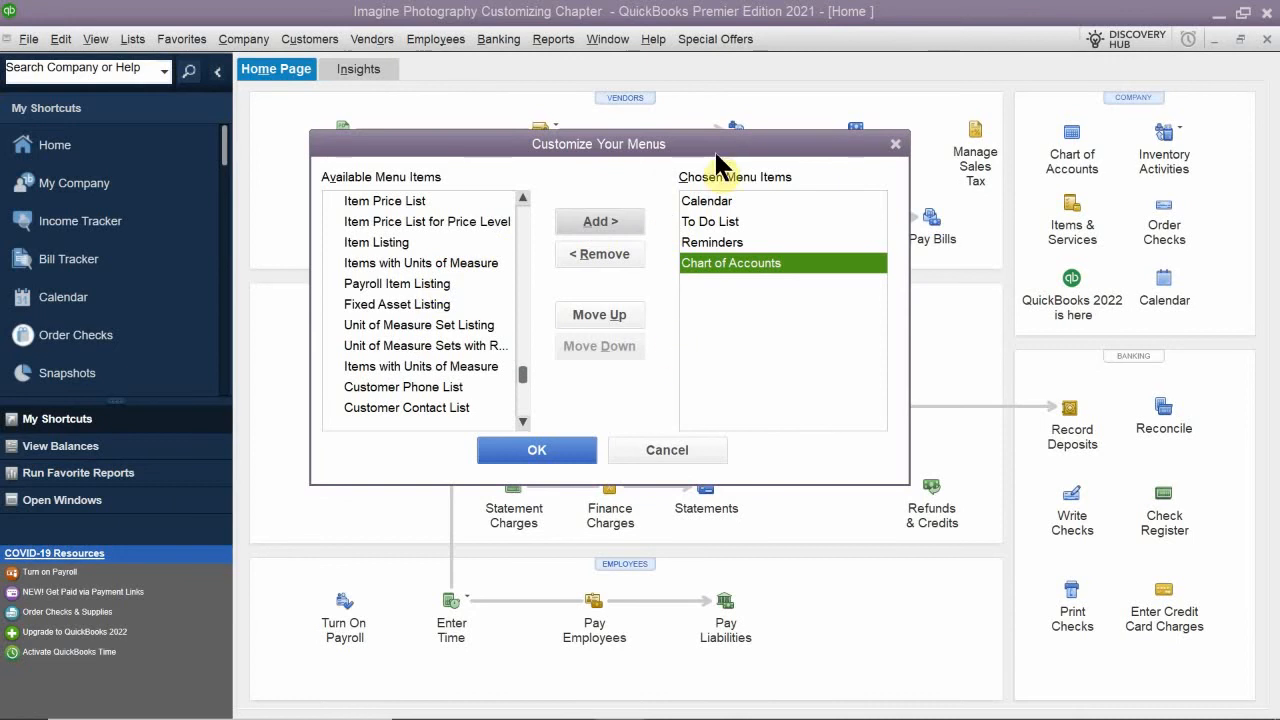
# - Move Chart of Accounts to the first place in the chosen Favorites items
pyautogui.click(730, 240)
pyautogui.click(725, 202)
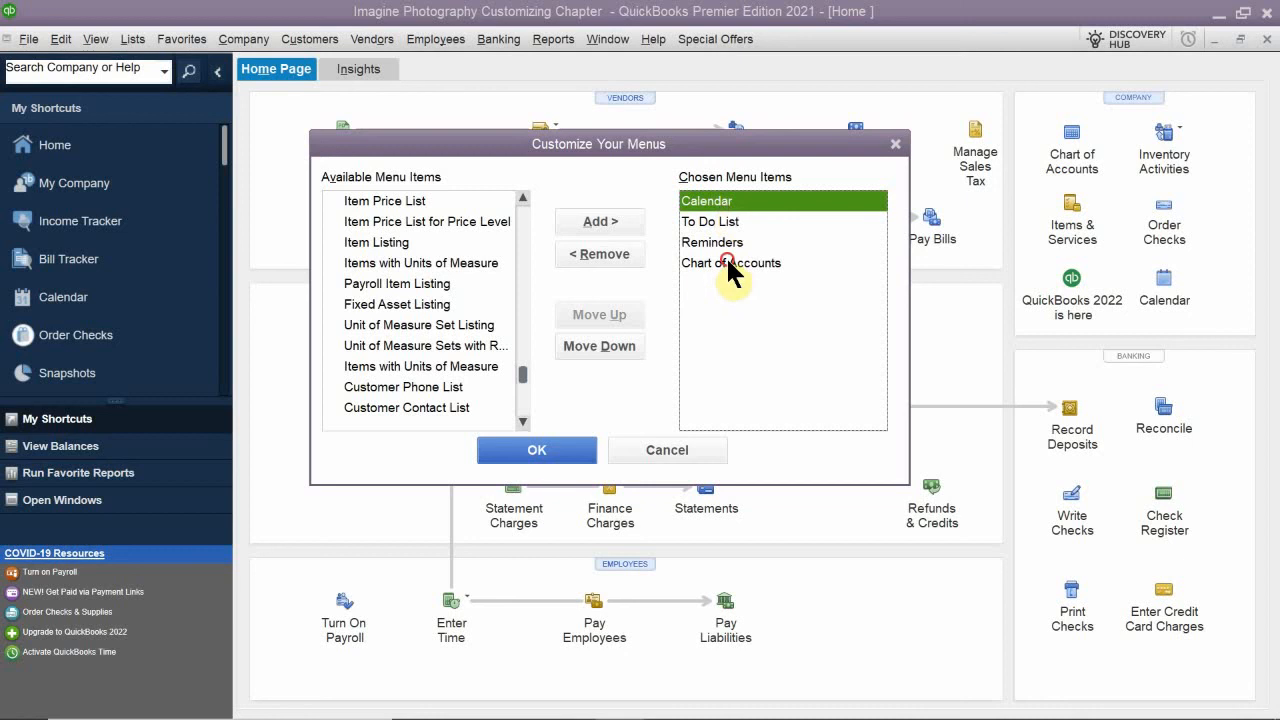
pyautogui.click(728, 261)
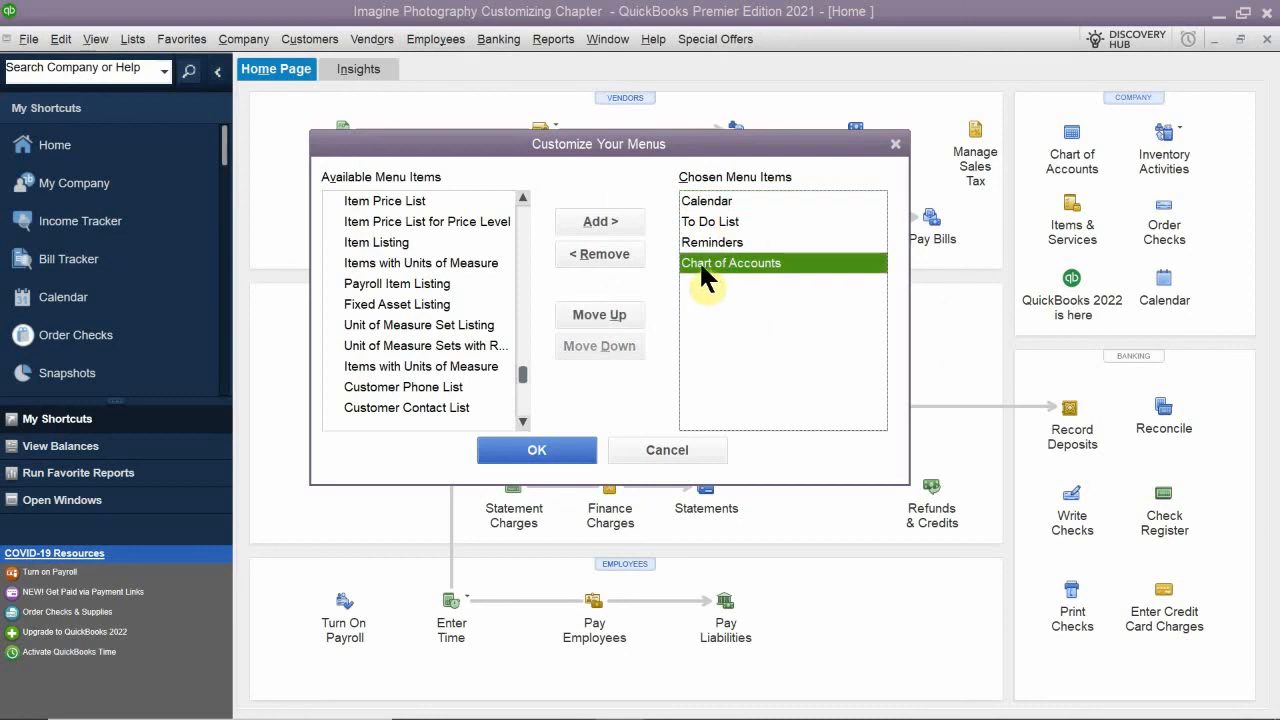
pyautogui.click(604, 312)
pyautogui.click(604, 312)
pyautogui.click(604, 312)
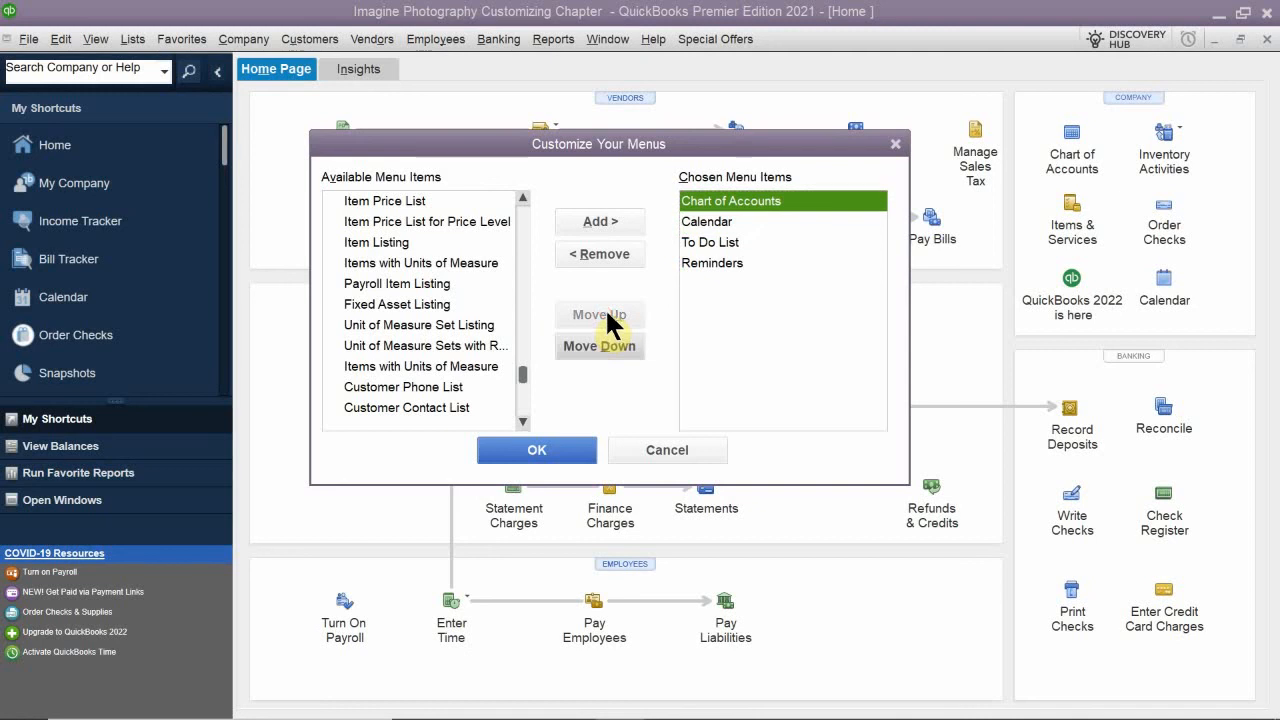
# - Place Reminders above To Do List in the chosen Favorites items and save the customized menu
pyautogui.click(716, 222)
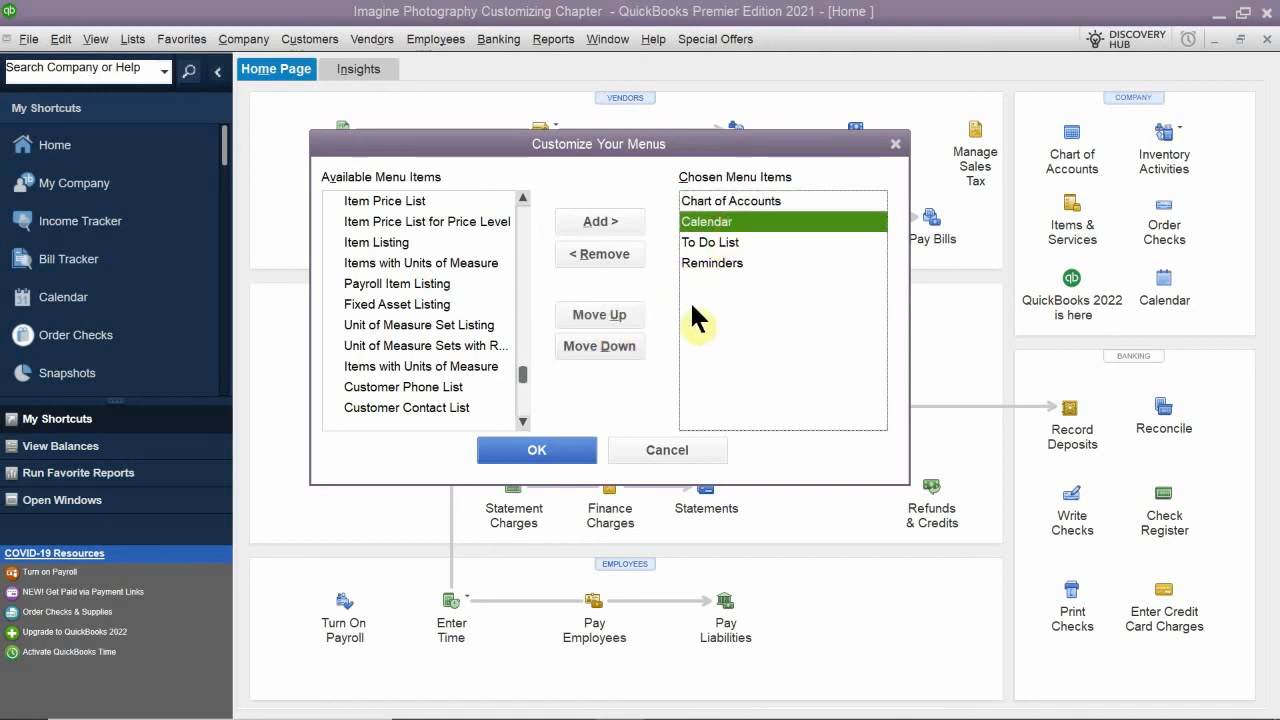
pyautogui.click(712, 261)
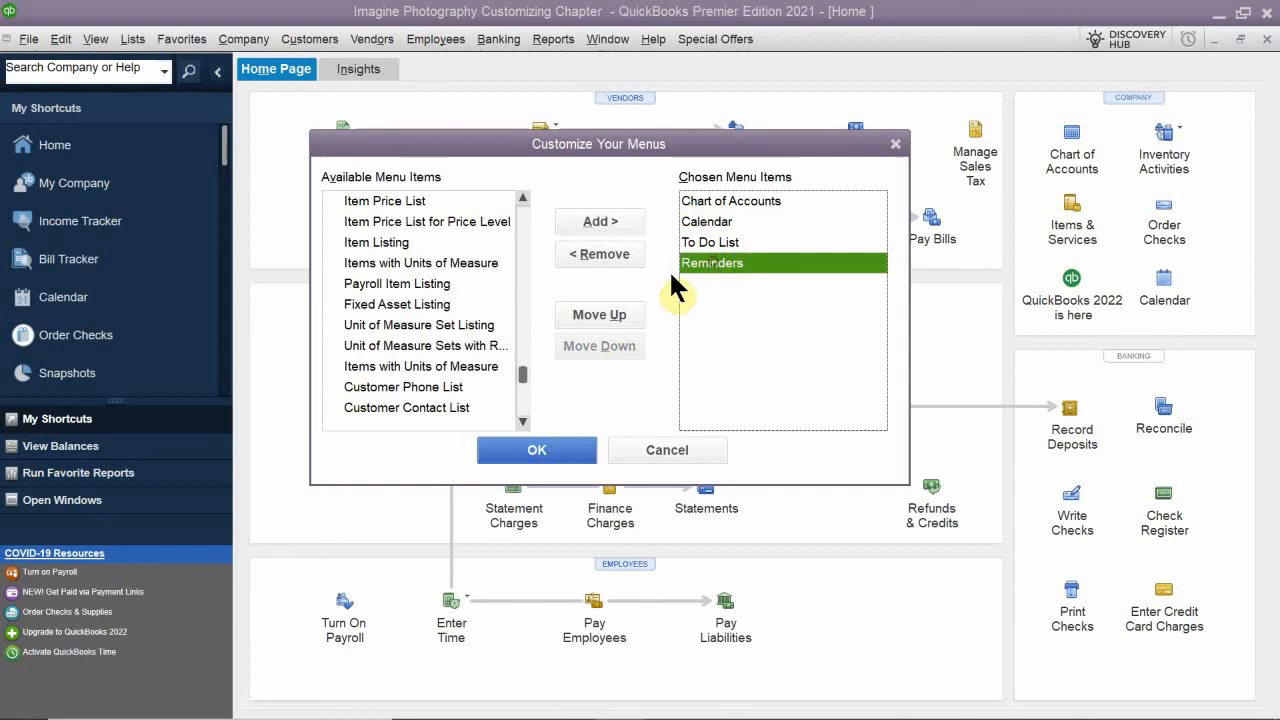
pyautogui.click(601, 312)
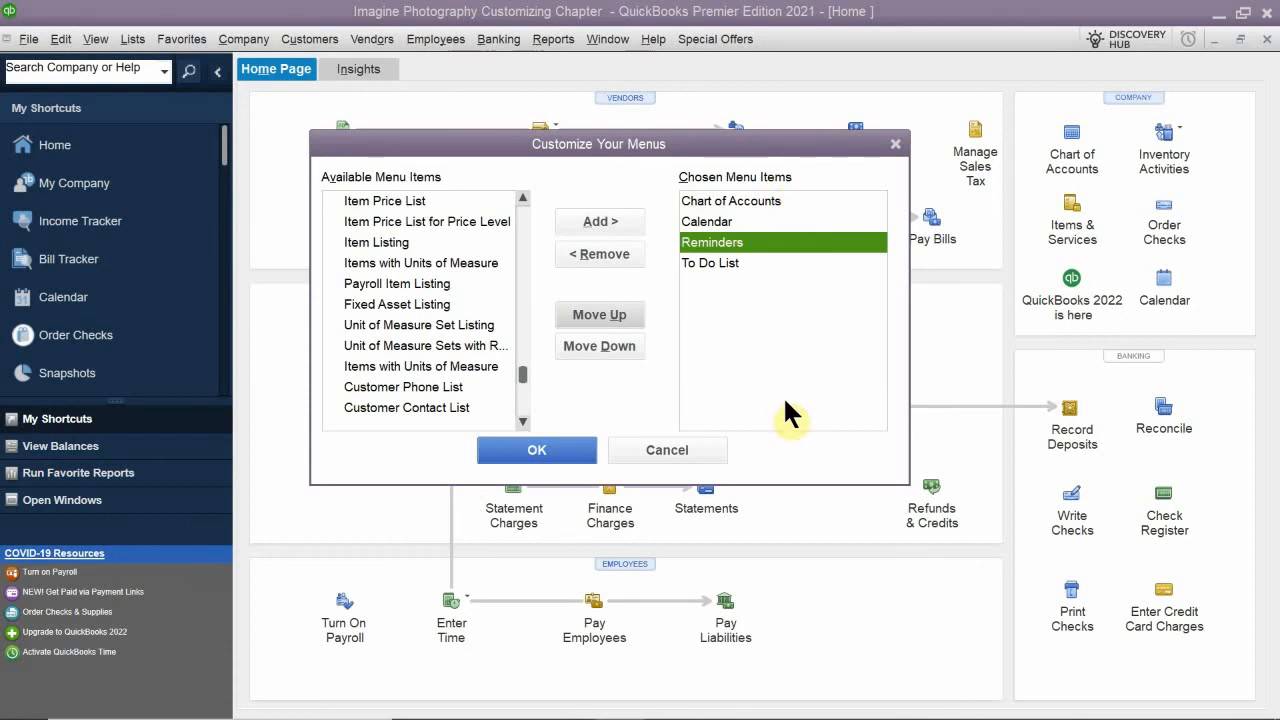
pyautogui.click(550, 450)
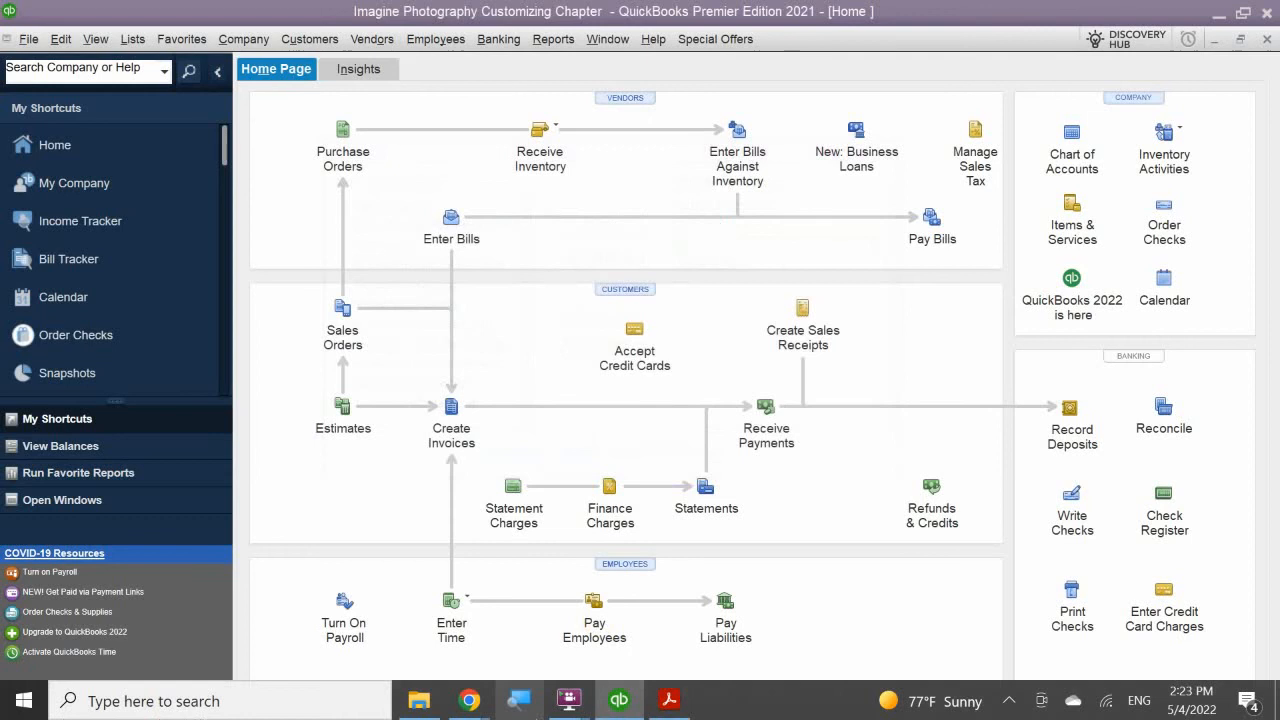
# - Examine the customized Favorites menu and compare its commands with those offered in the Company menu
pyautogui.click(181, 38)
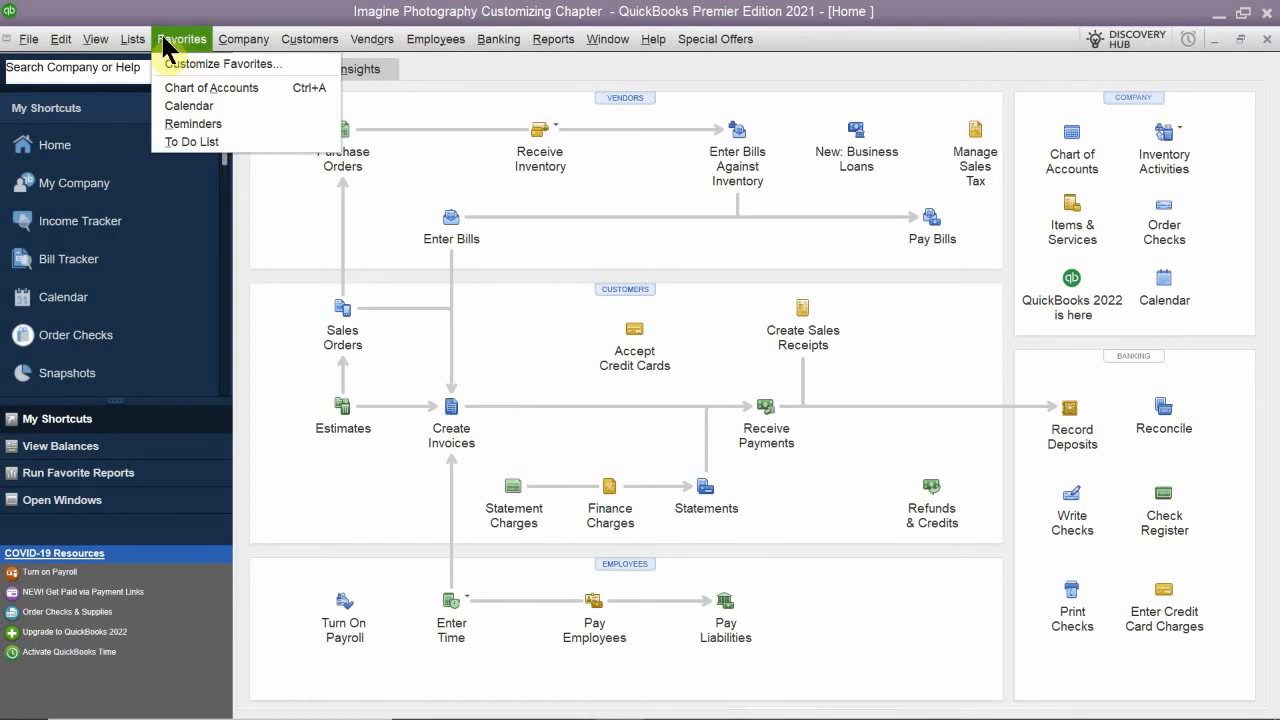
pyautogui.click(167, 41)
pyautogui.click(140, 40)
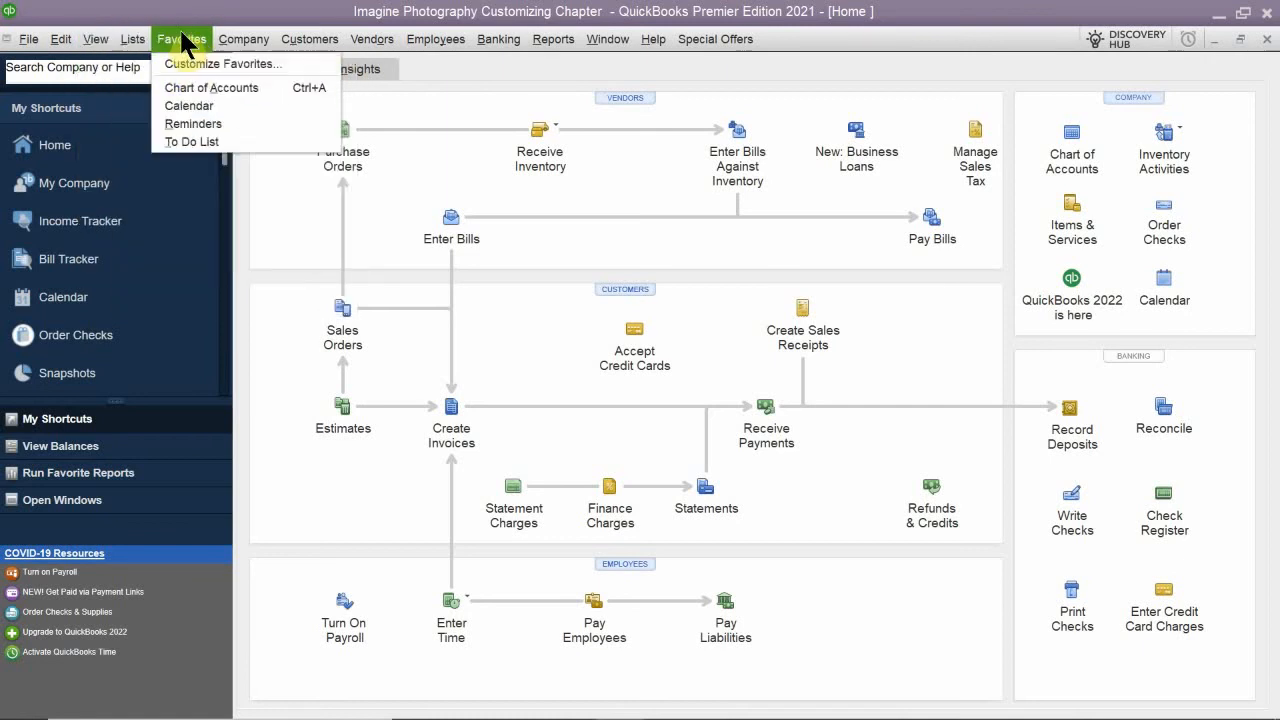
pyautogui.moveTo(230, 40)
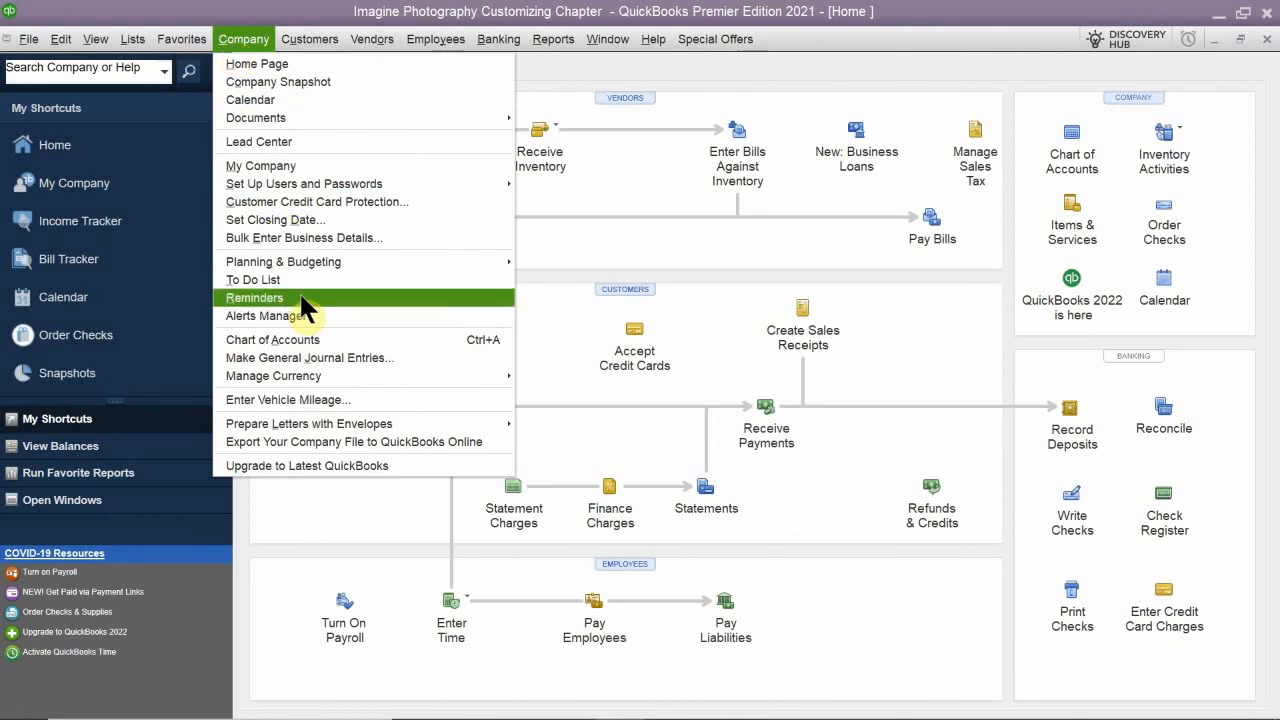
pyautogui.moveTo(314, 264)
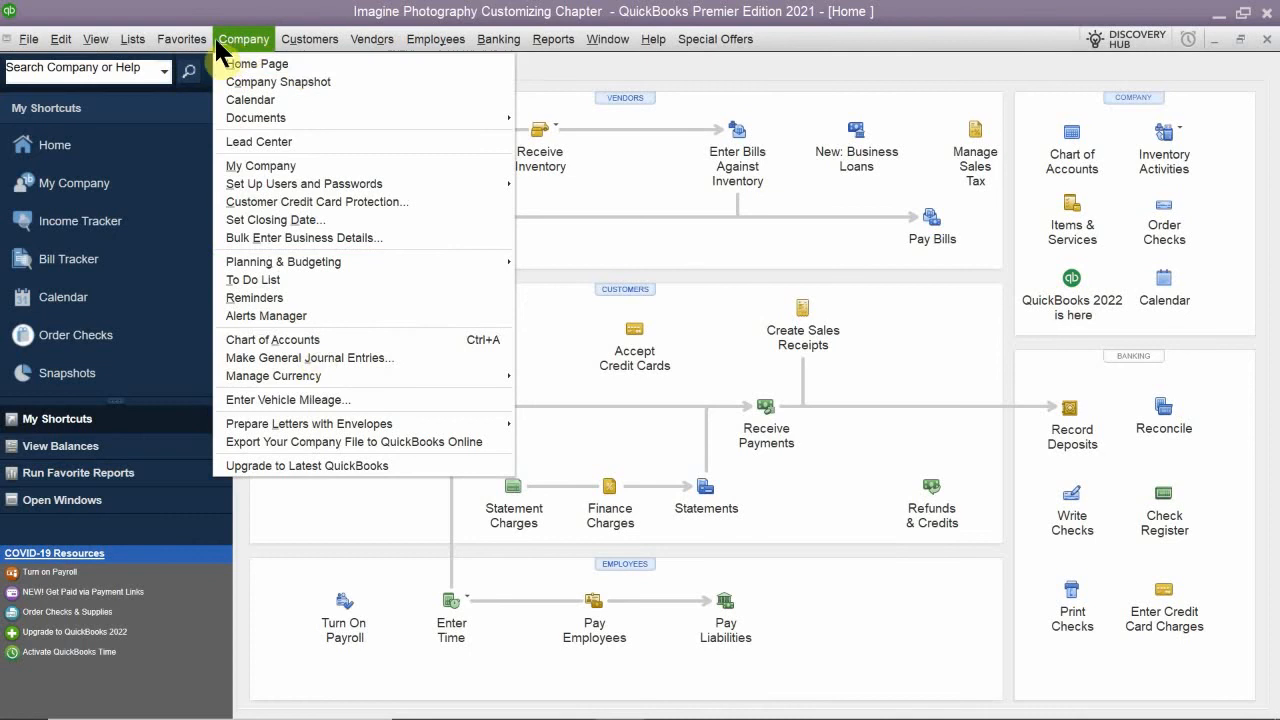
pyautogui.moveTo(182, 40)
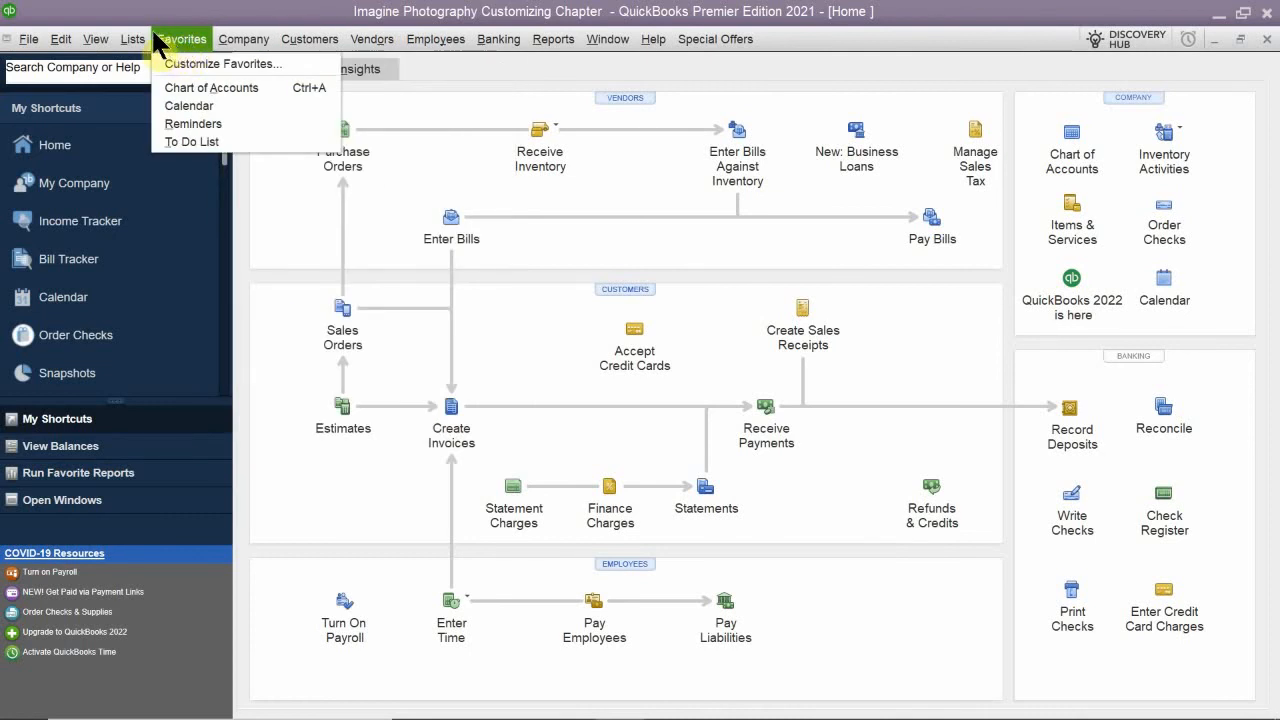
pyautogui.moveTo(134, 46)
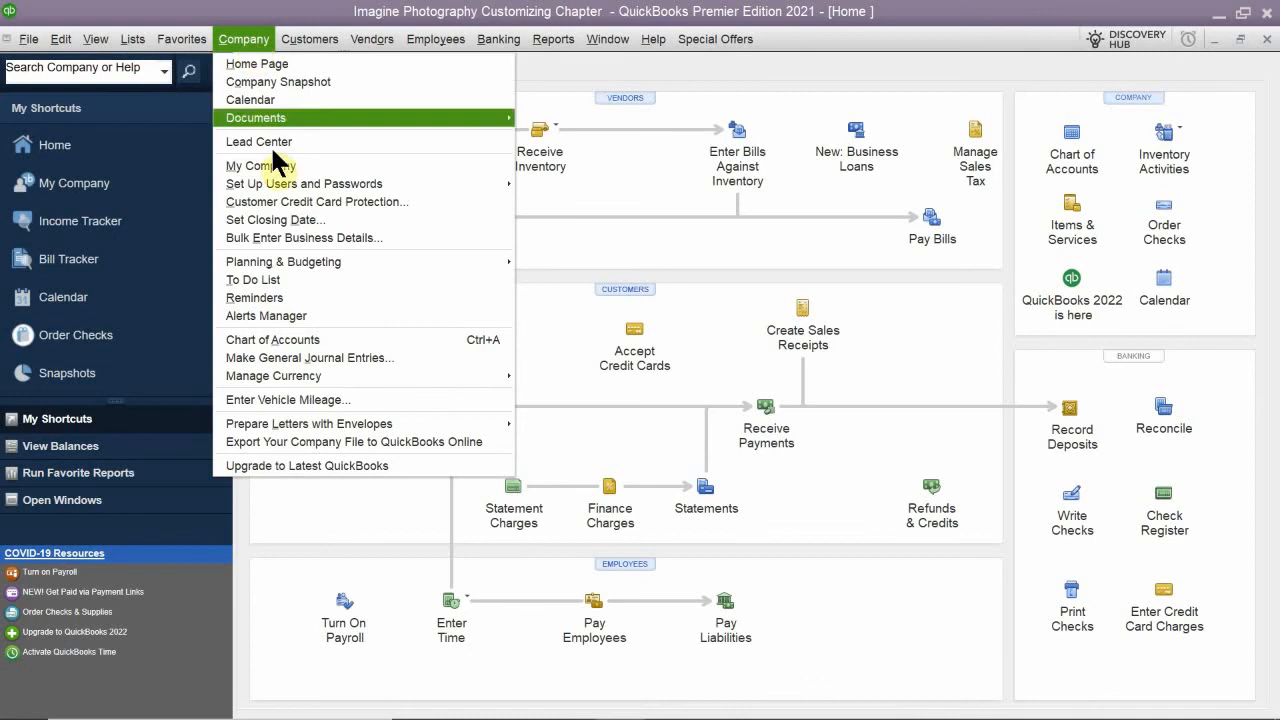
pyautogui.moveTo(475, 184)
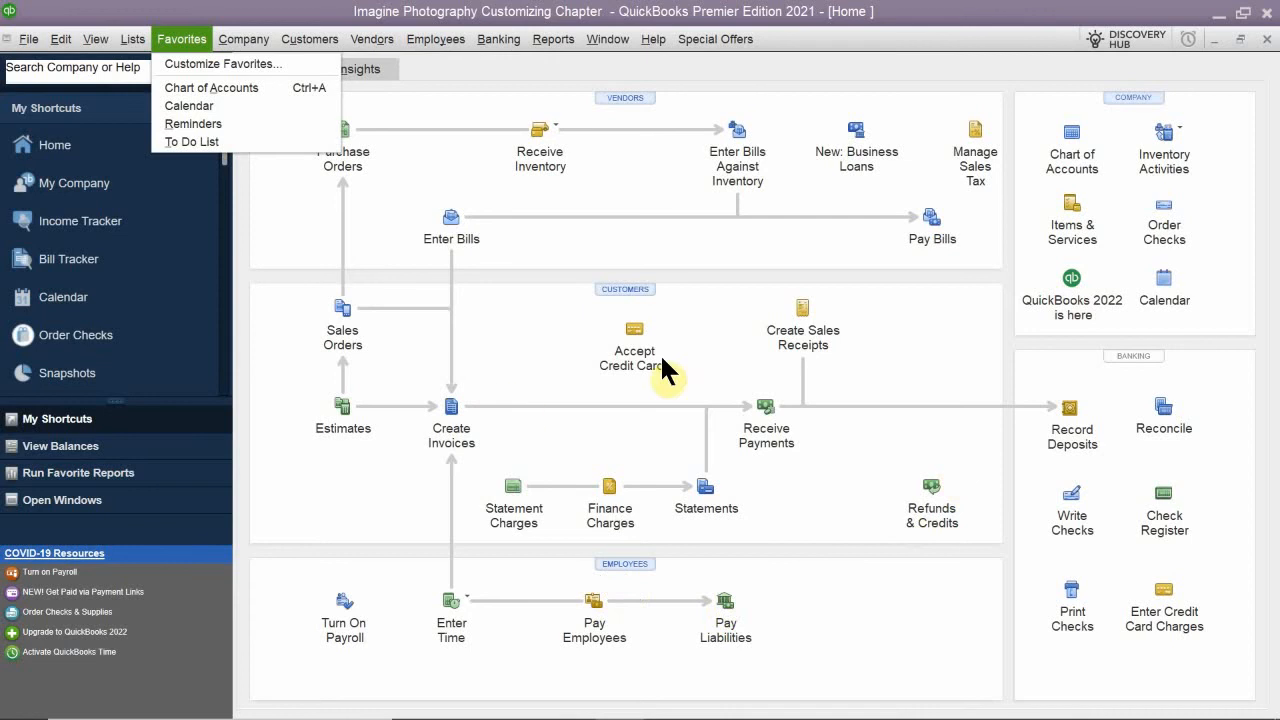
pyautogui.moveTo(410, 42)
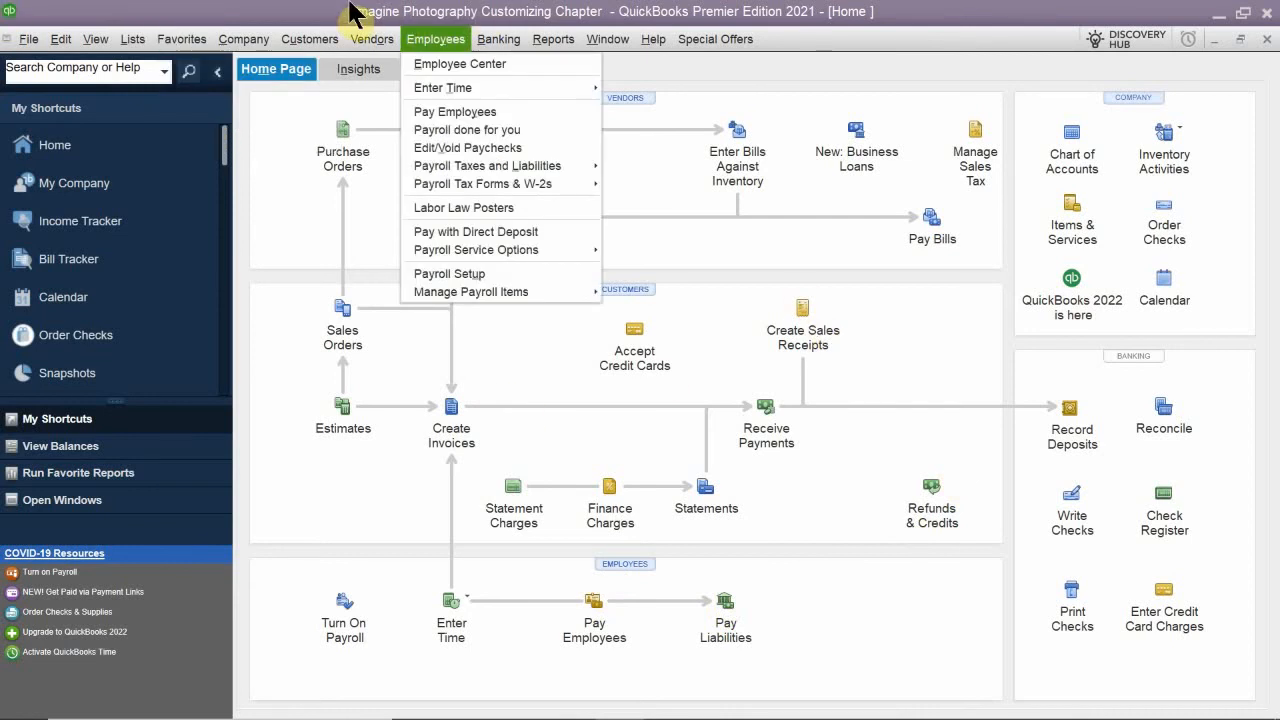
pyautogui.click(350, 5)
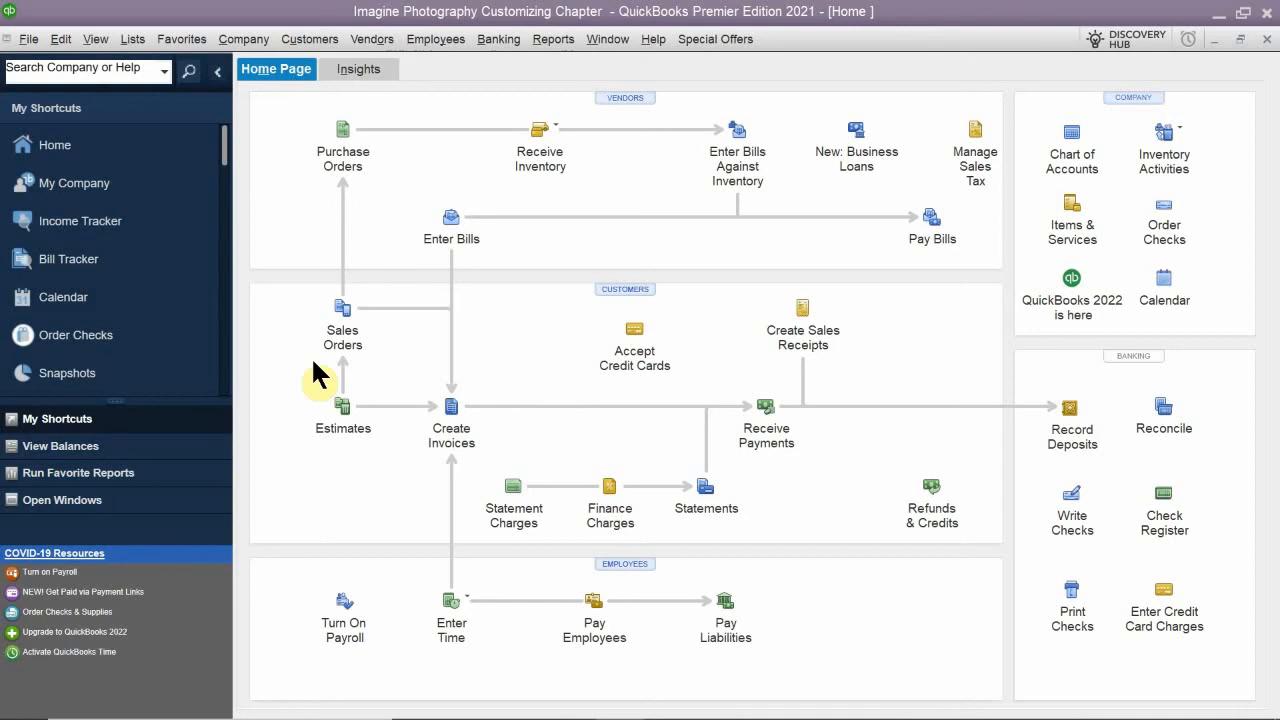
# - Switch to the QB 2021 CH 7 PDF in Acrobat Reader and read from the Favorites Menu exercise through the Customizing the Icon Bar section
pyautogui.moveTo(500, 701)
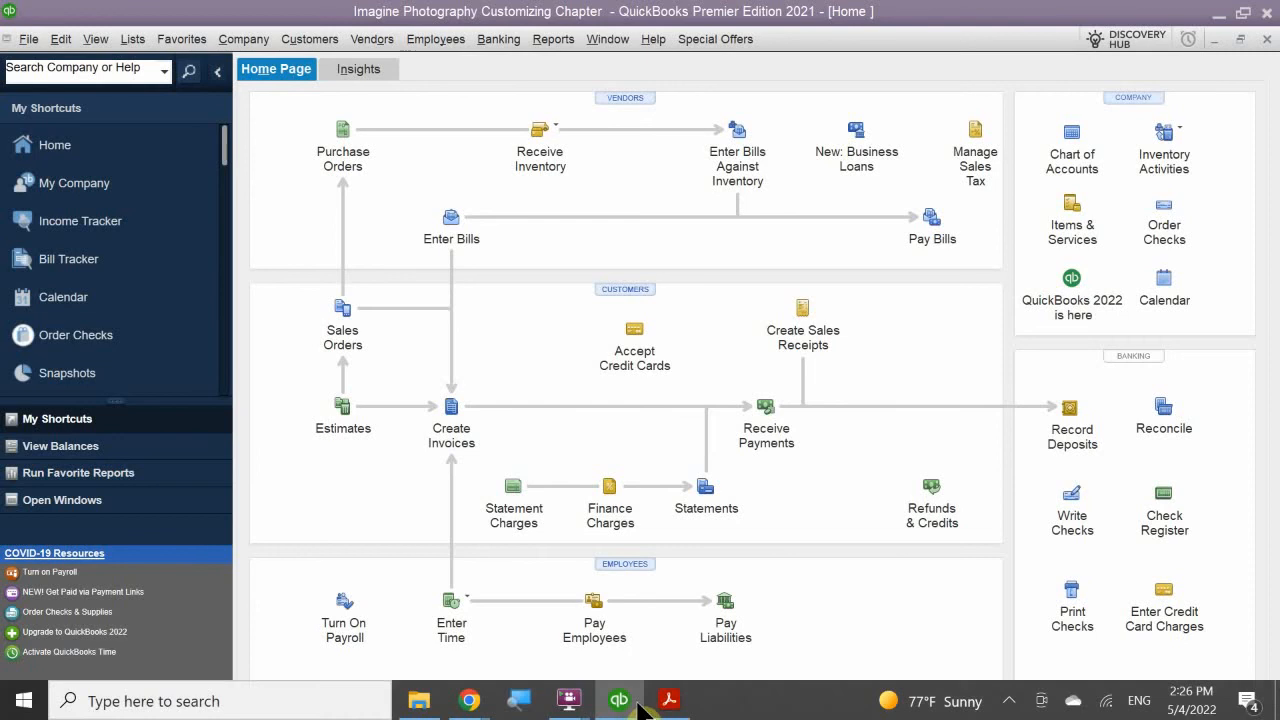
pyautogui.click(668, 702)
pyautogui.scroll(-10, 596, 460)
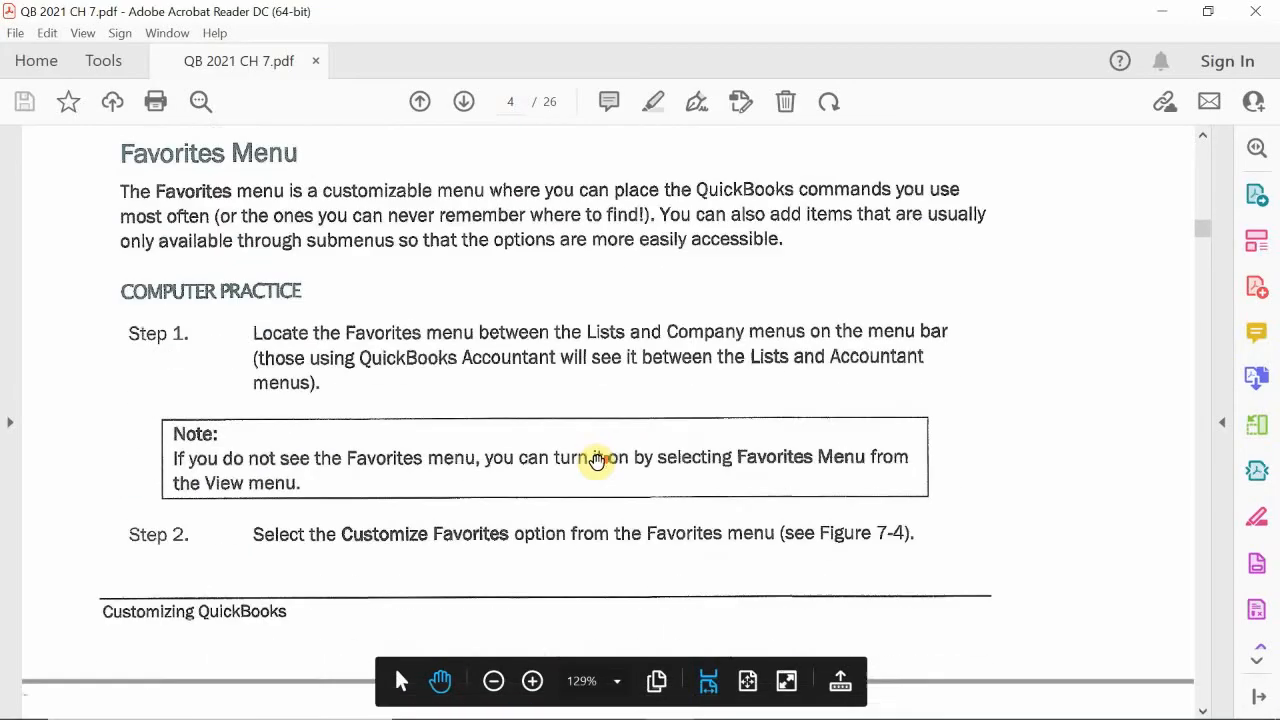
pyautogui.scroll(-15, 596, 461)
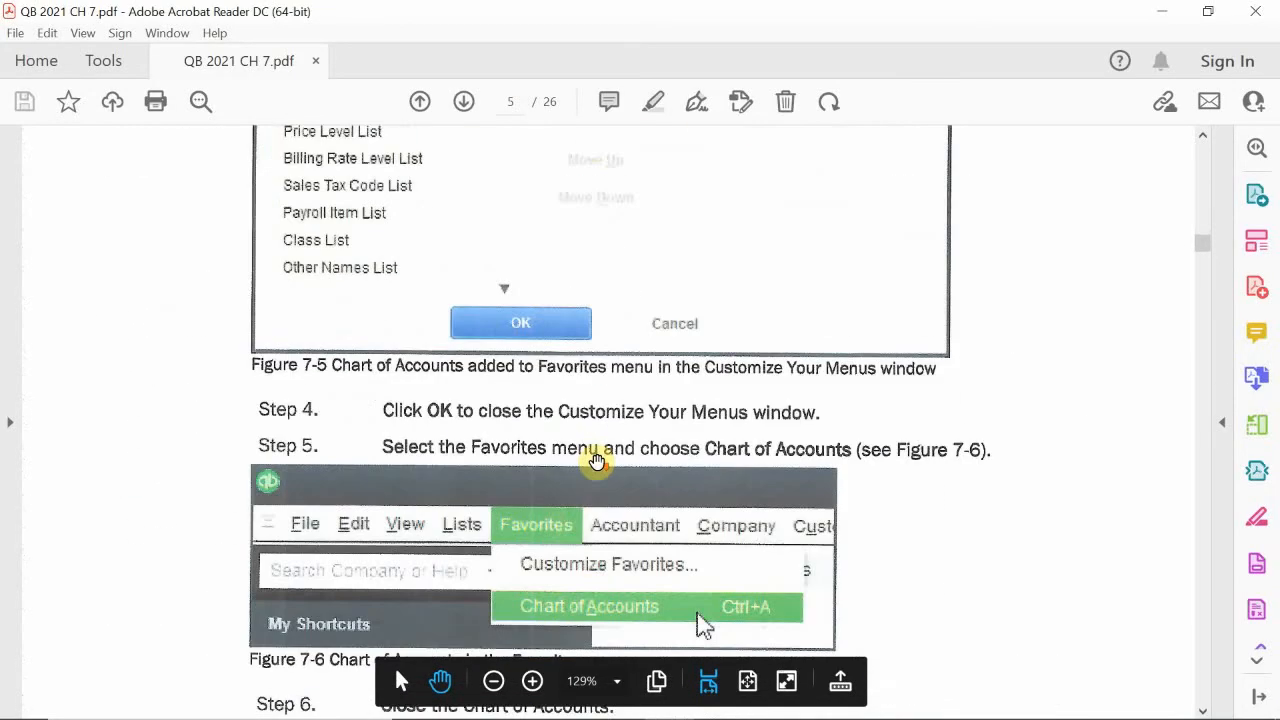
pyautogui.scroll(-8, 596, 461)
pyautogui.scroll(3, 596, 461)
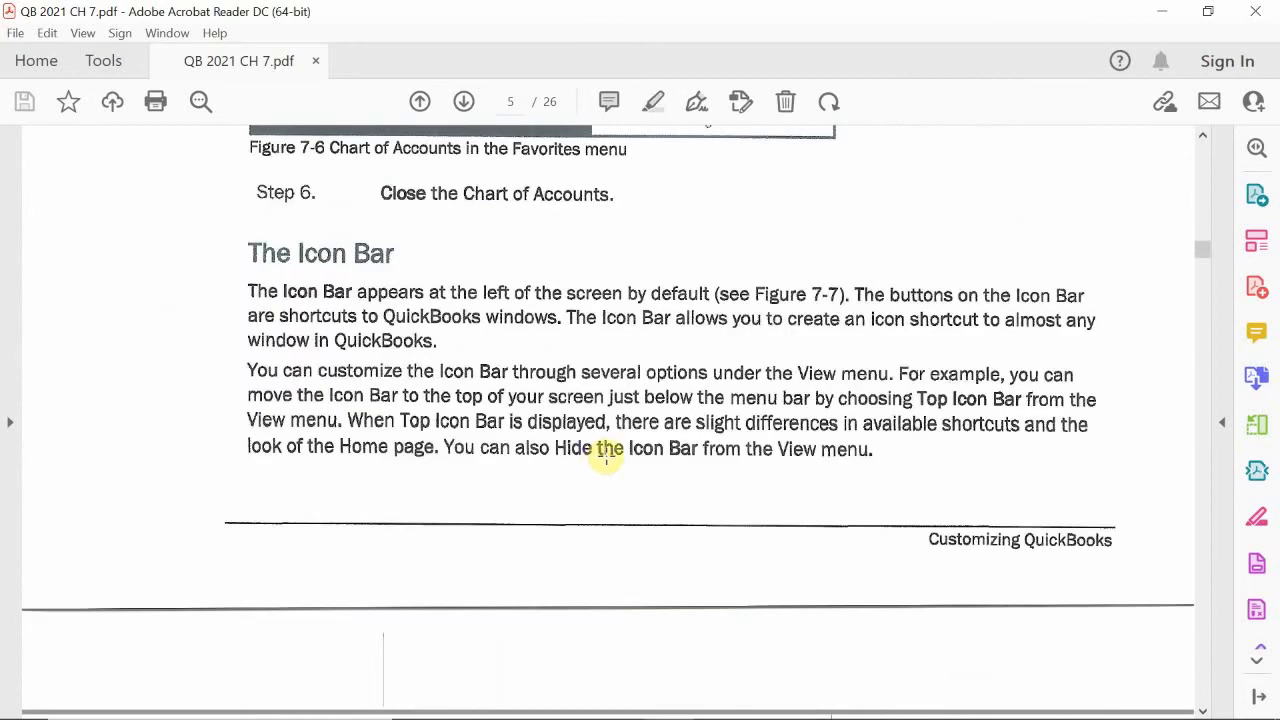
pyautogui.scroll(-3, 600, 458)
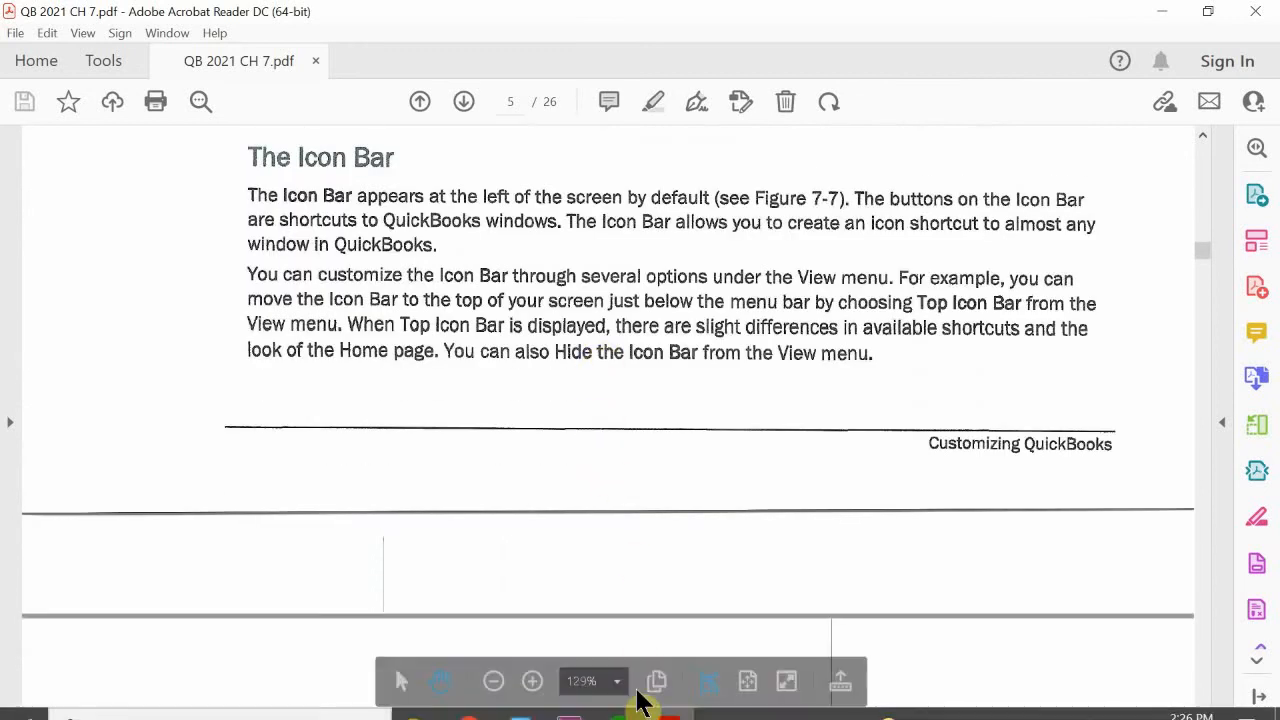
pyautogui.scroll(-10, 586, 520)
pyautogui.scroll(-15, 590, 520)
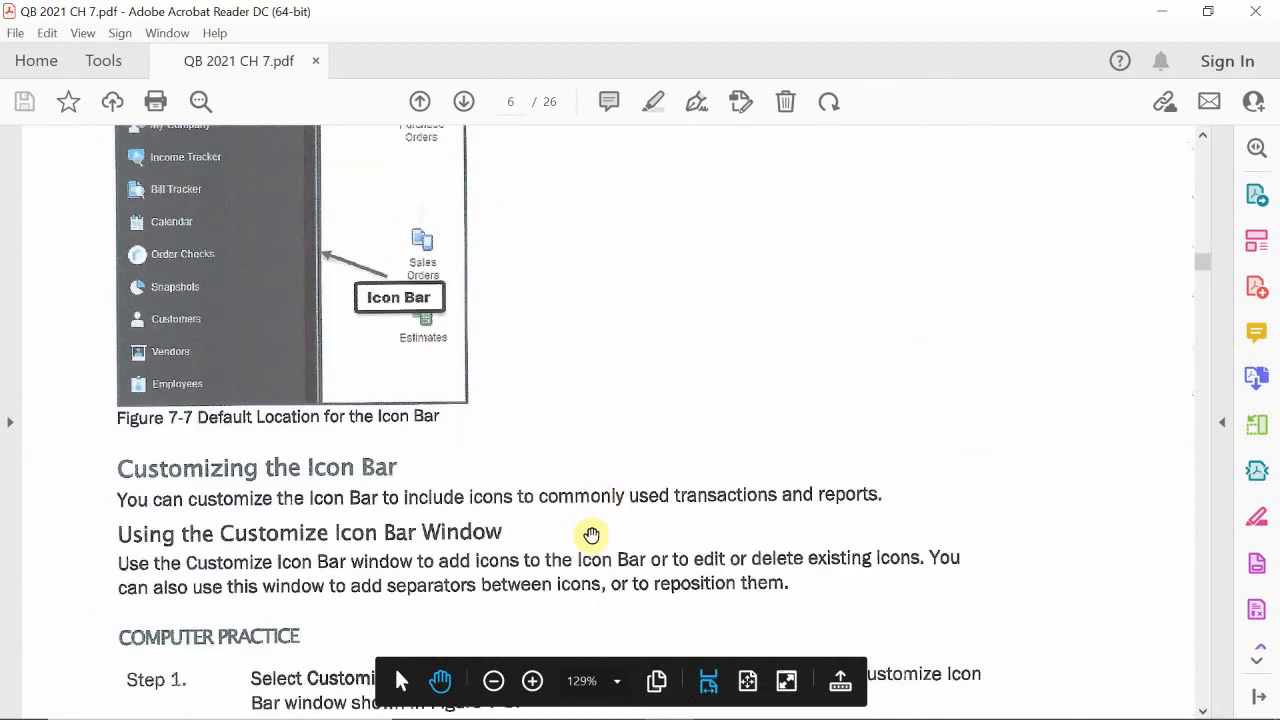
# - Return to QuickBooks and open the Income Tracker from the Icon Bar shortcuts
pyautogui.moveTo(628, 705)
pyautogui.click(667, 701)
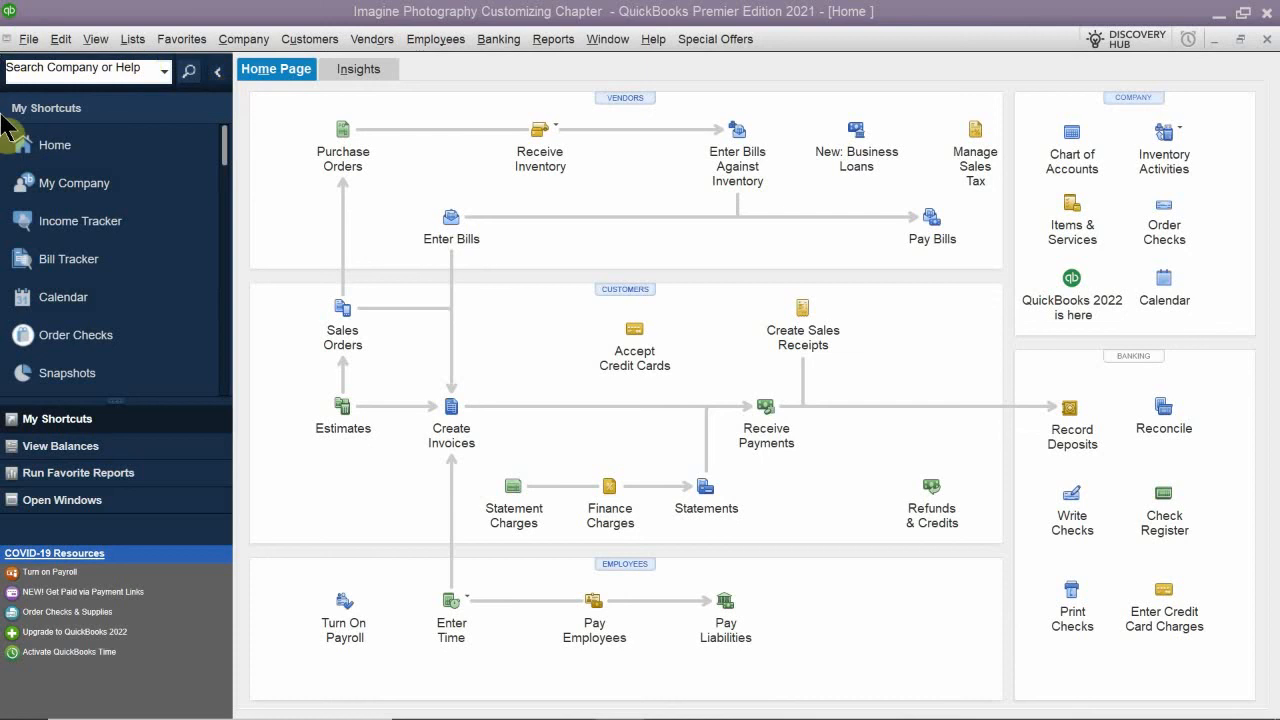
pyautogui.moveTo(12, 712)
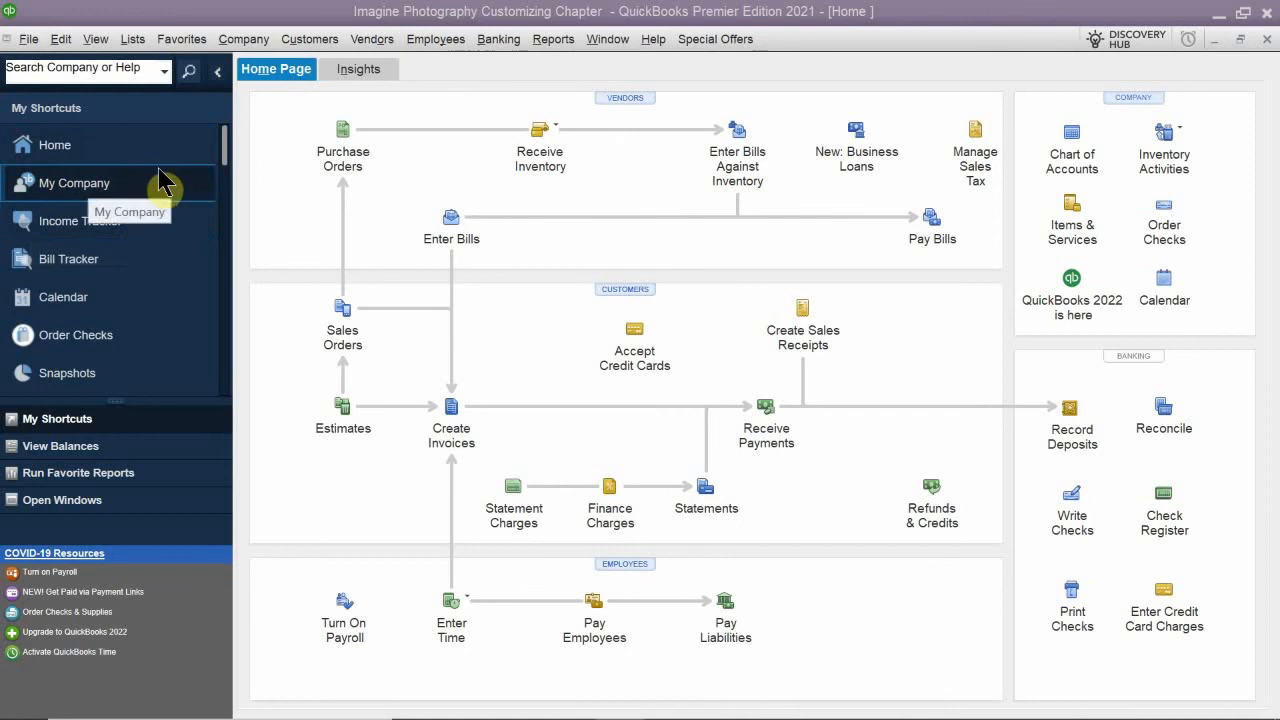
pyautogui.click(88, 221)
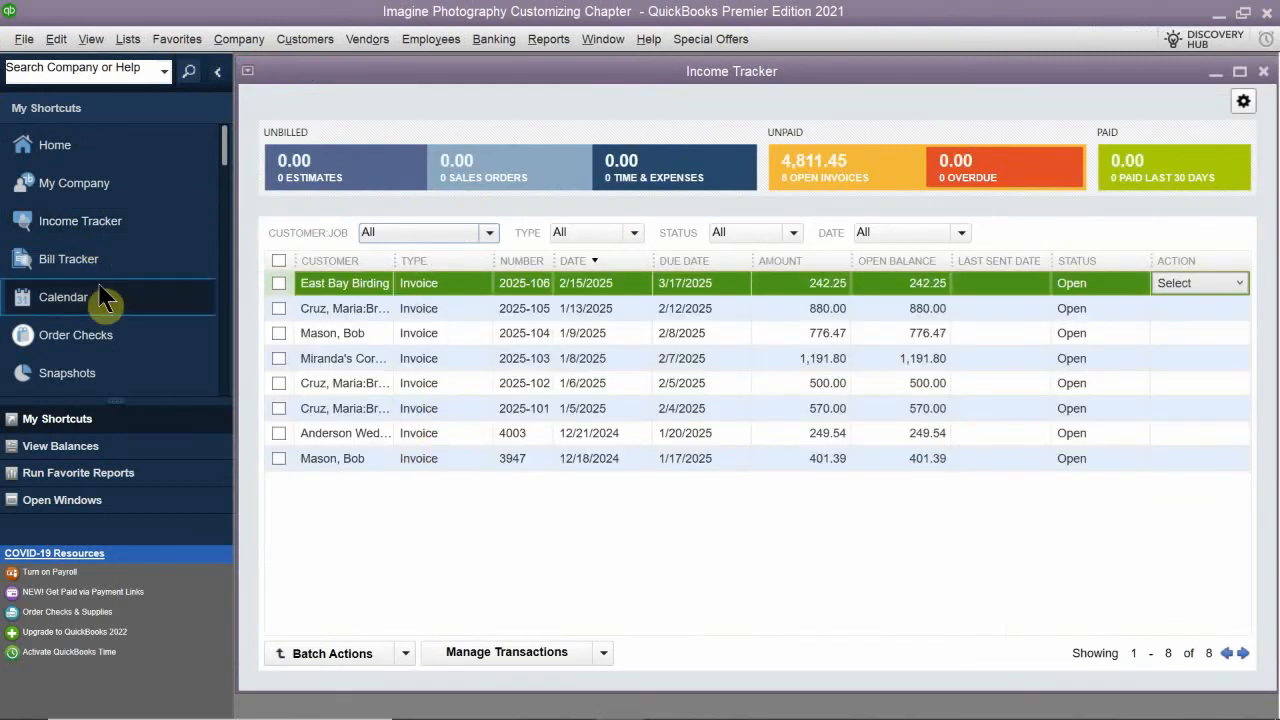
# - Open the Bill Tracker and the Calendar from the Icon Bar and look through the remaining shortcuts
pyautogui.click(132, 260)
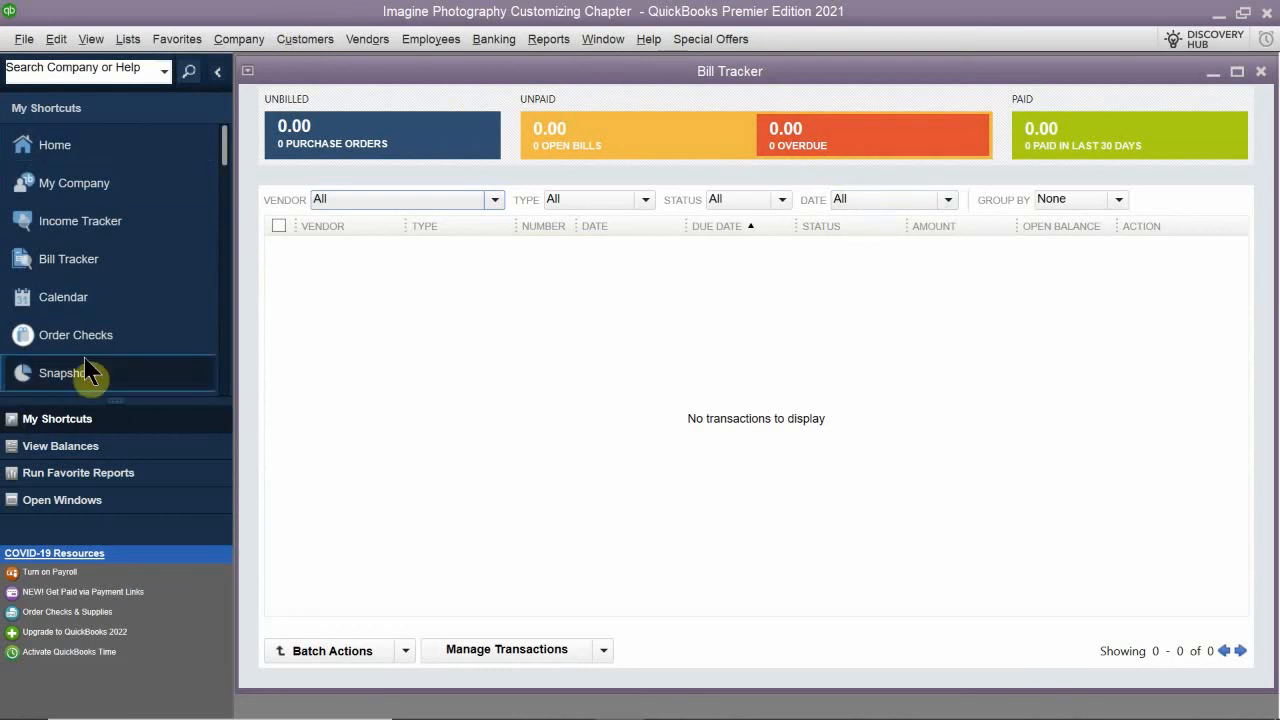
pyautogui.click(134, 300)
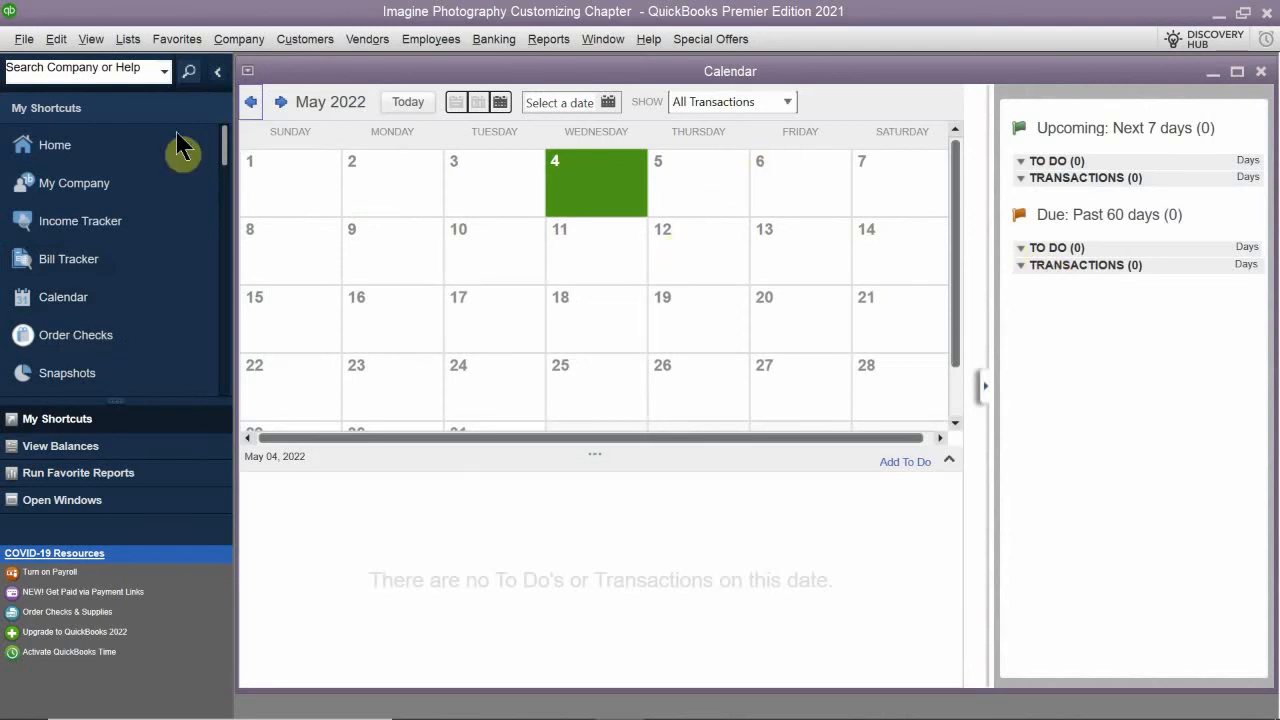
pyautogui.scroll(-5, 143, 300)
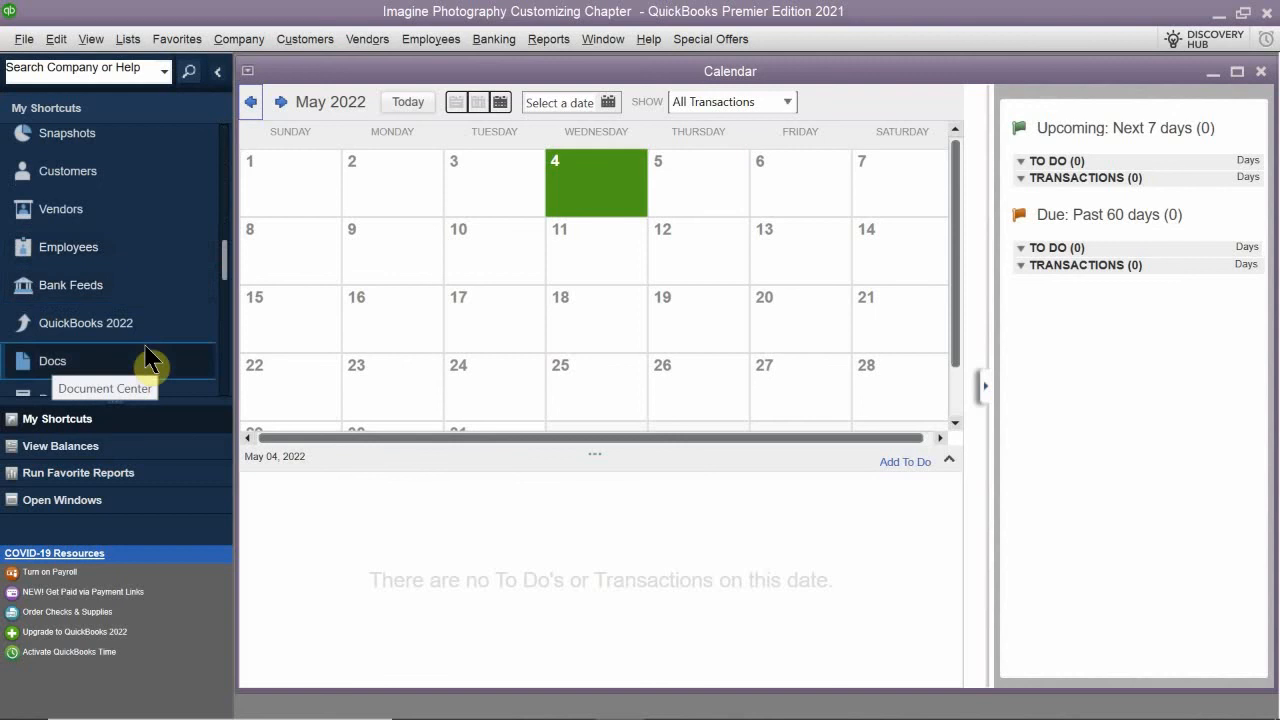
pyautogui.scroll(-3, 140, 270)
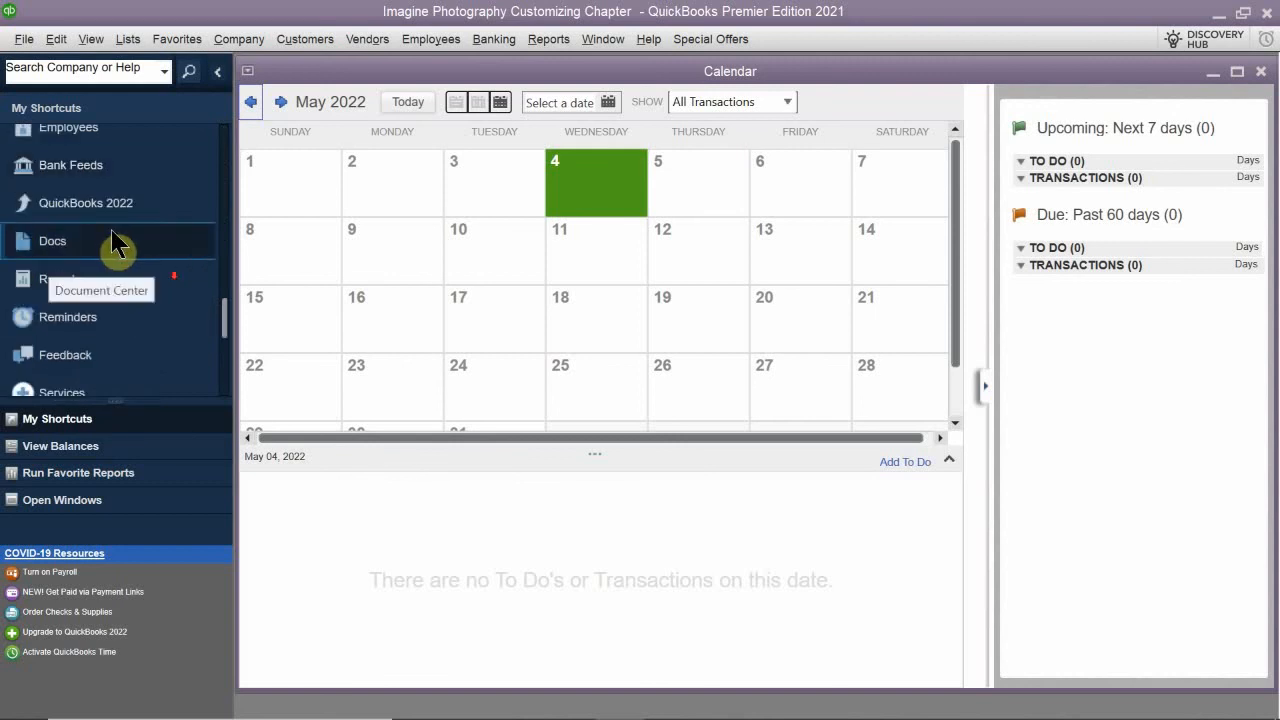
pyautogui.scroll(-3, 115, 245)
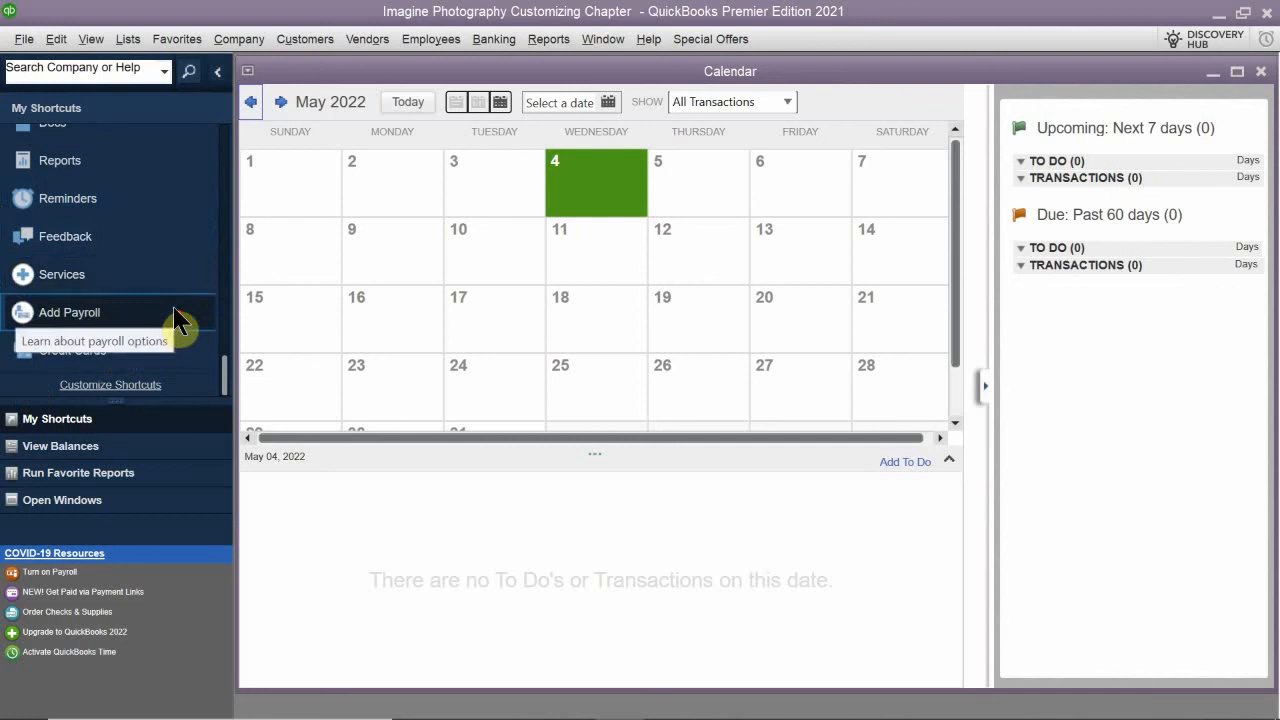
pyautogui.scroll(10, 178, 318)
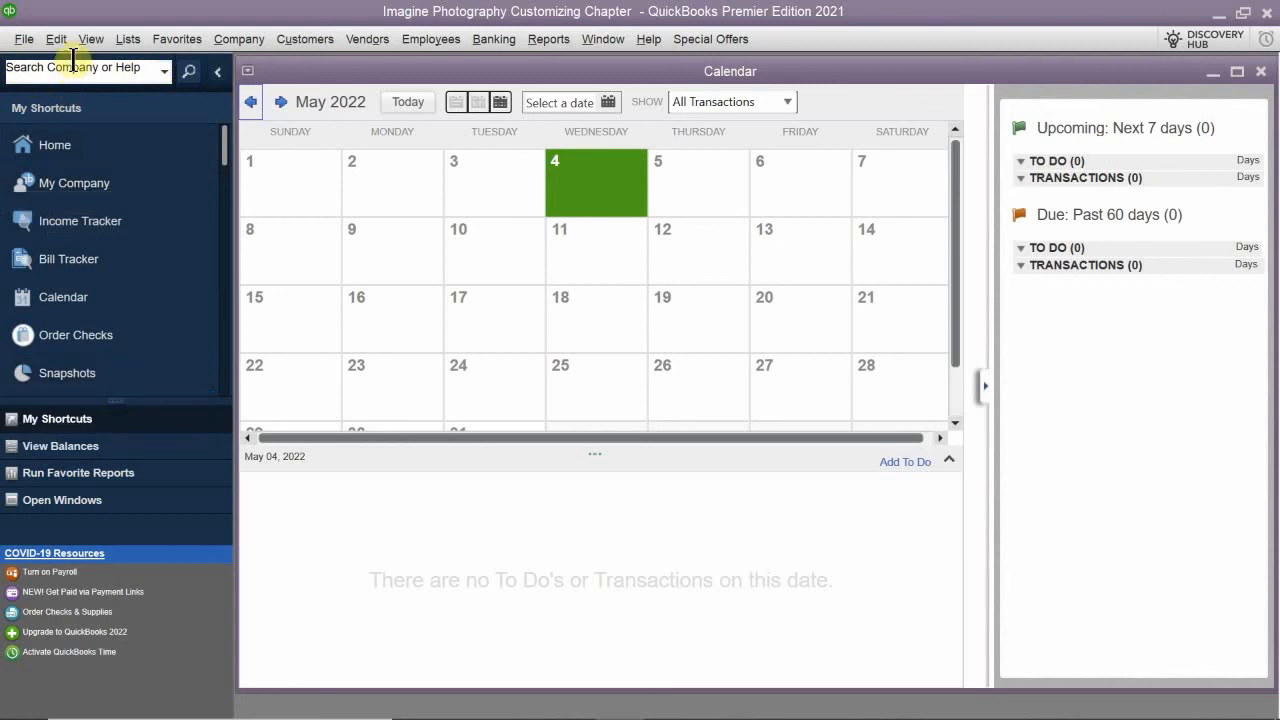
# - Hide the Icon Bar and look at the commands in the Vendors and Customers menus
pyautogui.click(90, 40)
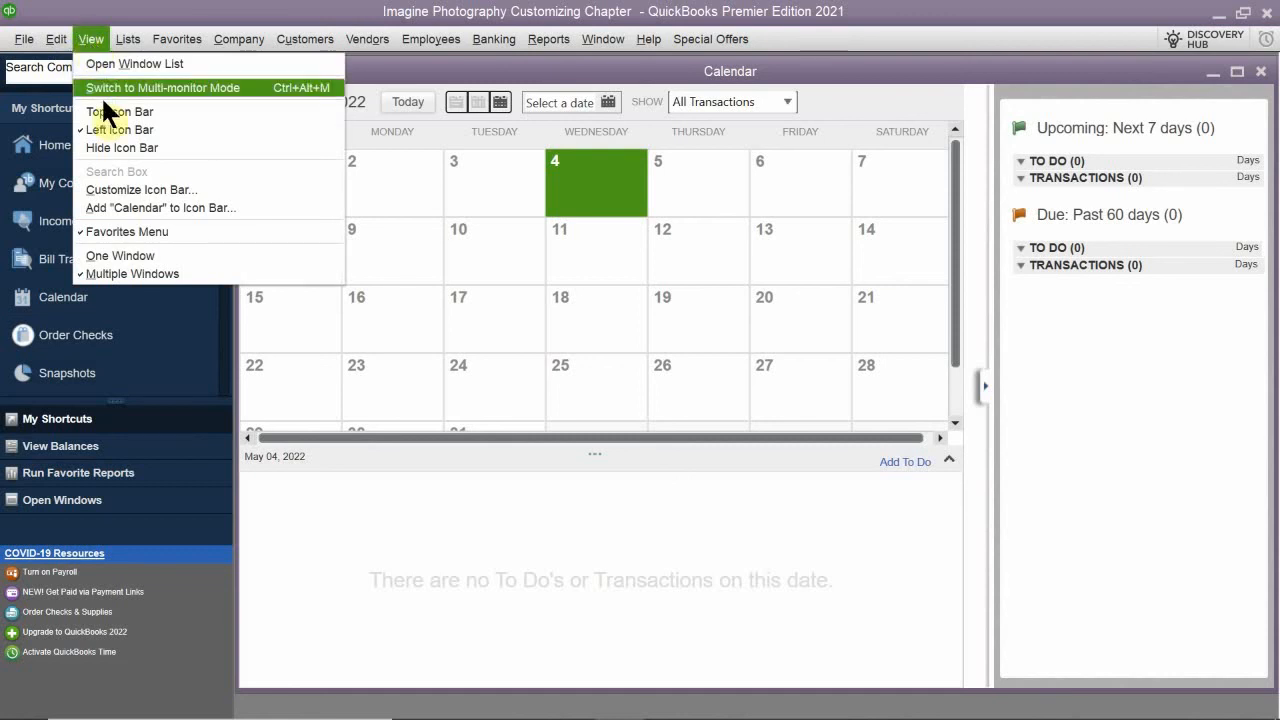
pyautogui.click(205, 148)
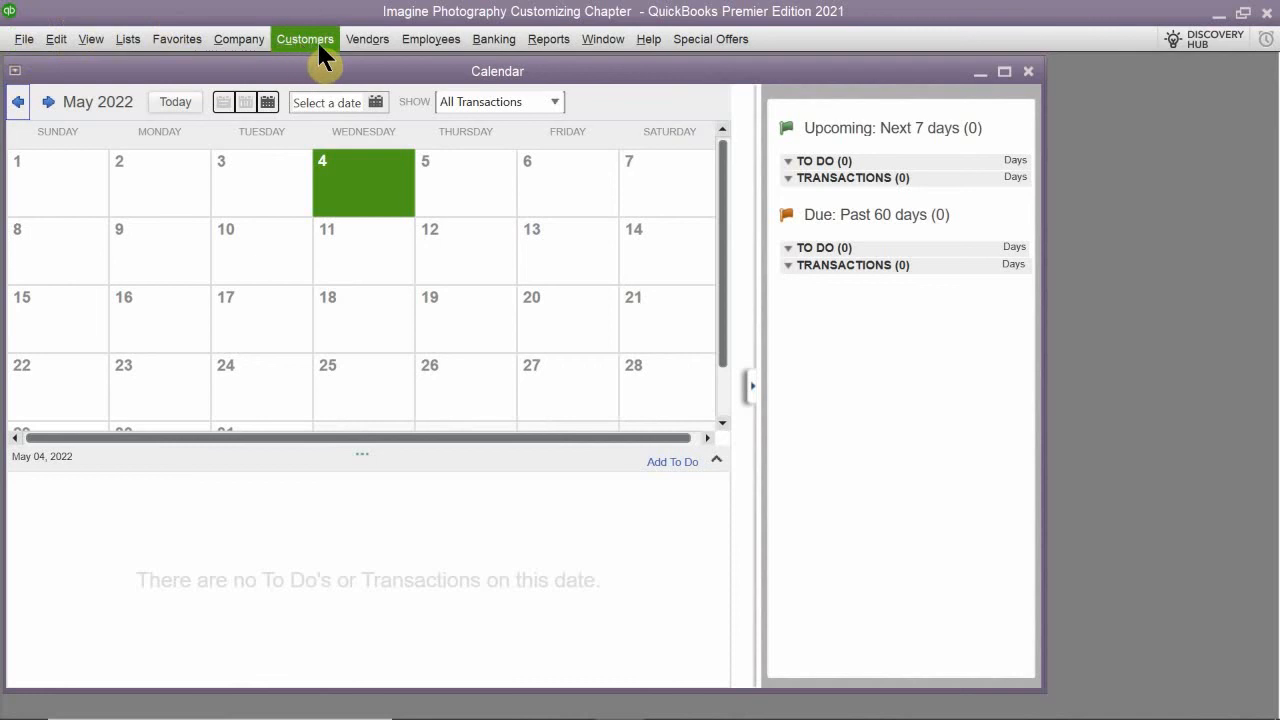
pyautogui.click(420, 52)
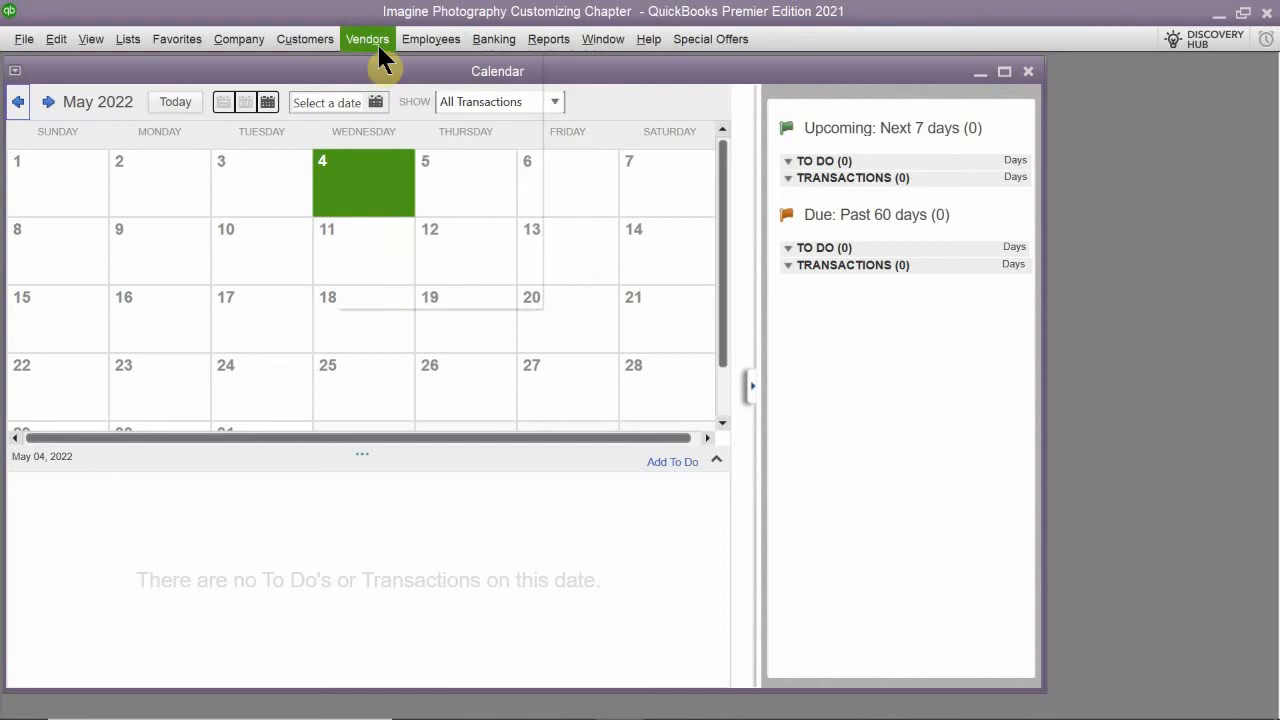
pyautogui.moveTo(349, 36)
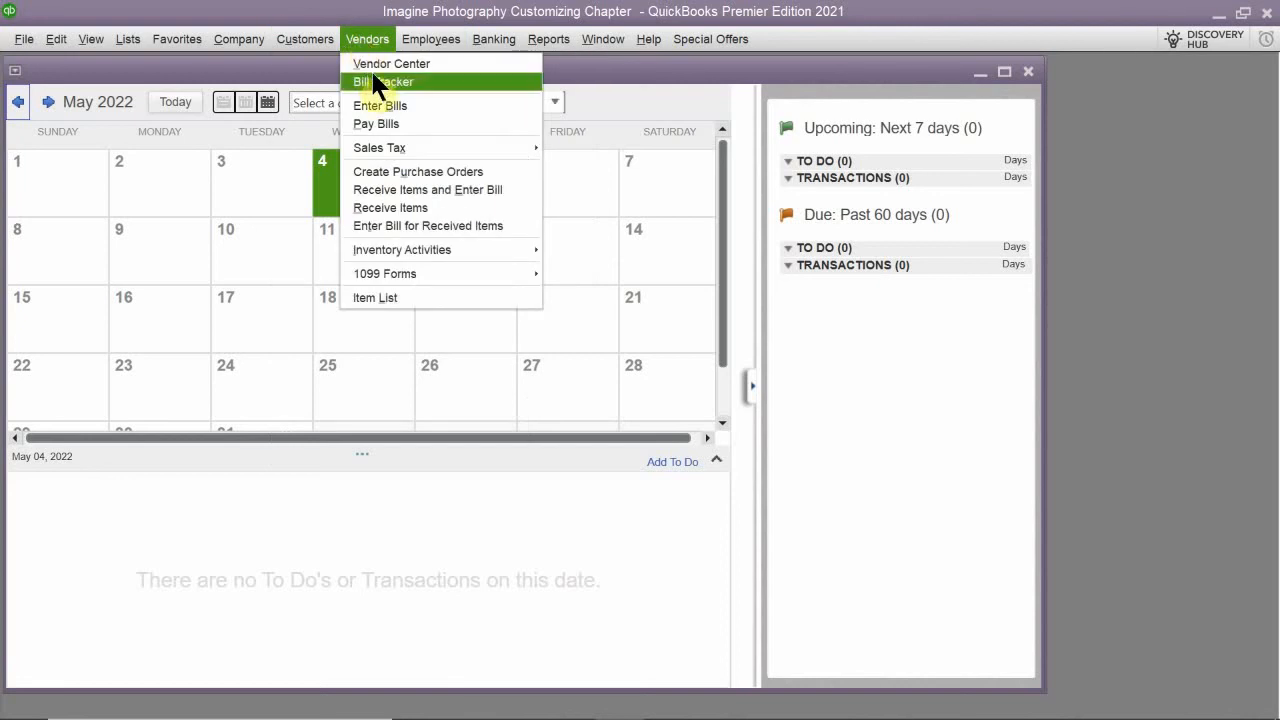
pyautogui.press('Left')
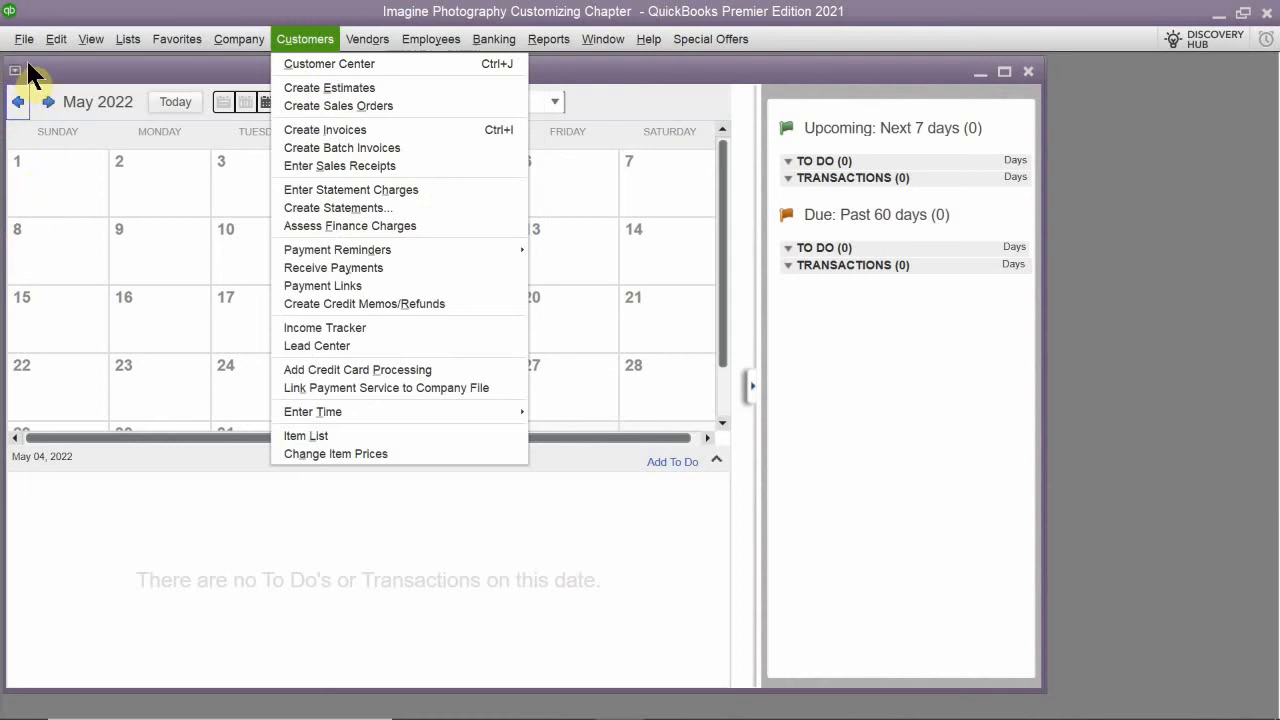
# - Bring back the hidden Icon Bar with the Left Icon Bar option
pyautogui.click(53, 40)
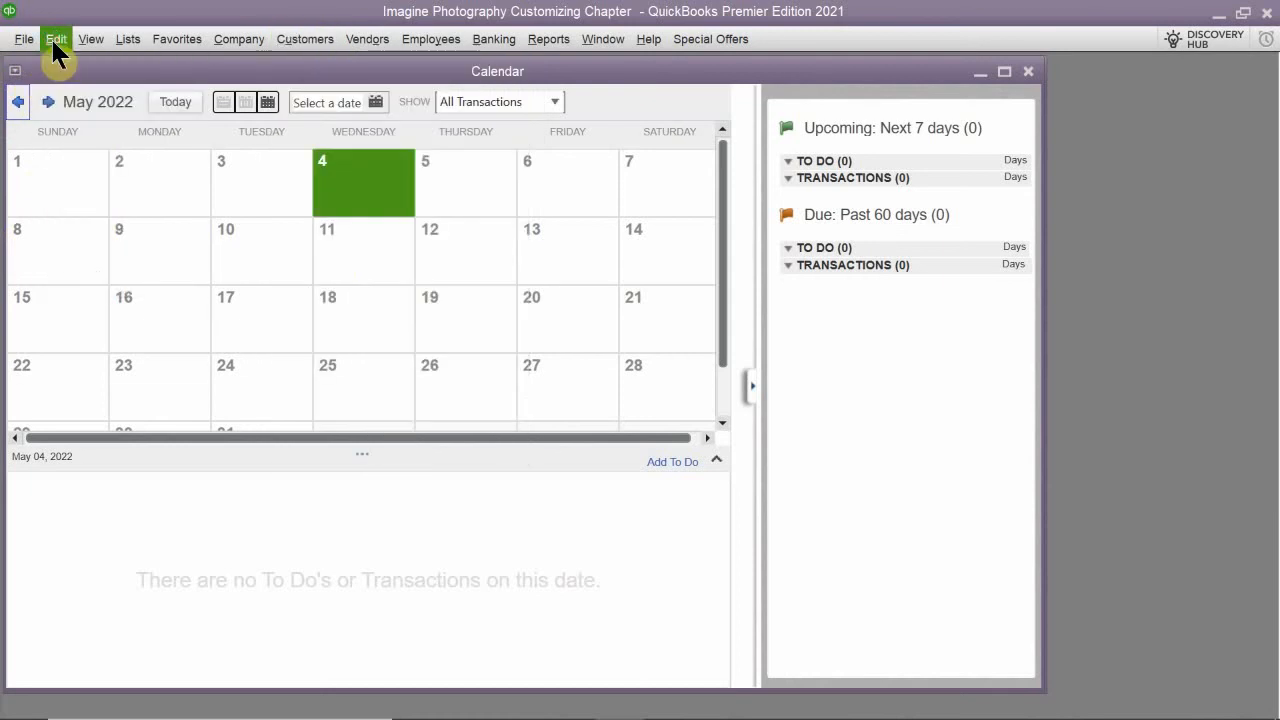
pyautogui.click(93, 40)
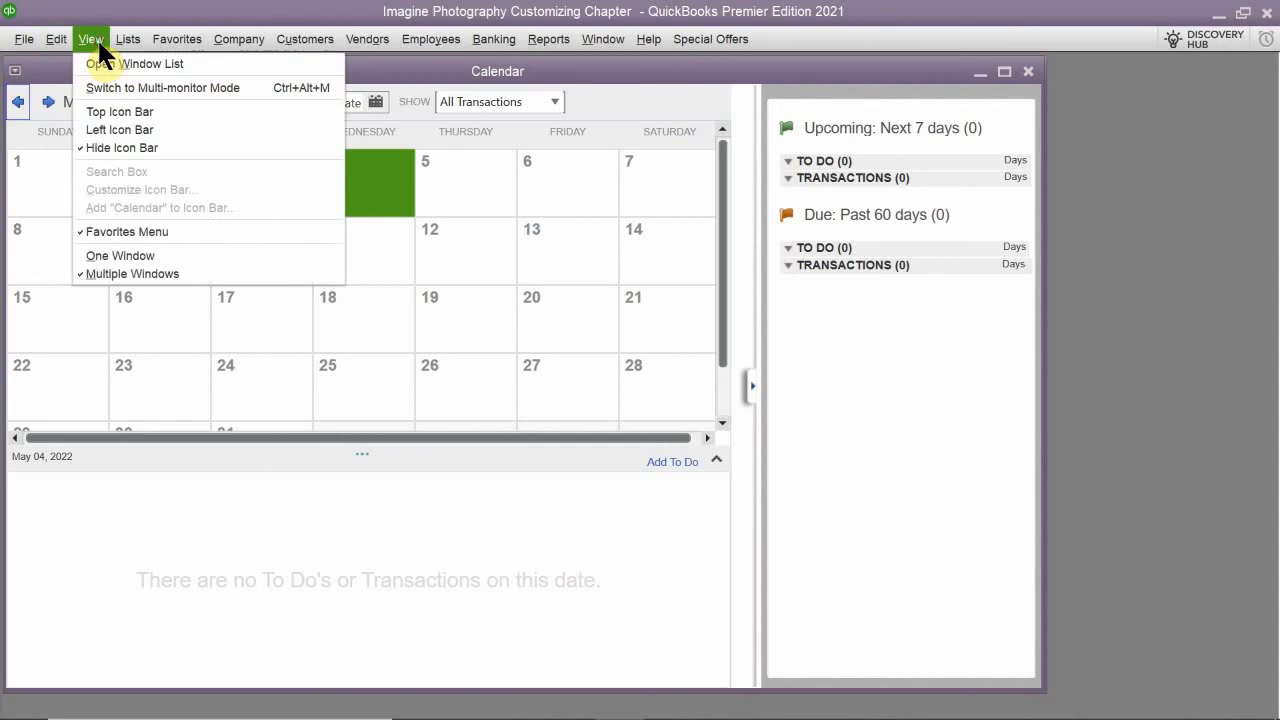
pyautogui.click(104, 130)
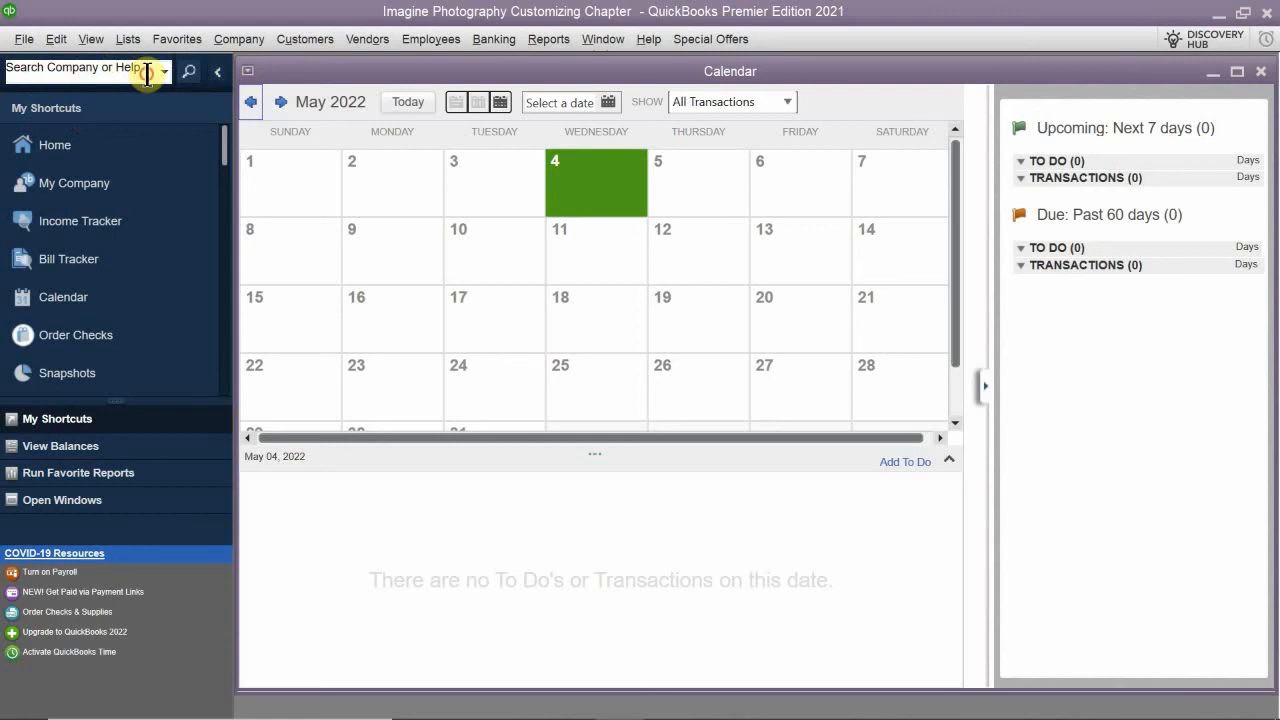
# - Collapse the Icon Bar pane and expand it again
pyautogui.click(147, 72)
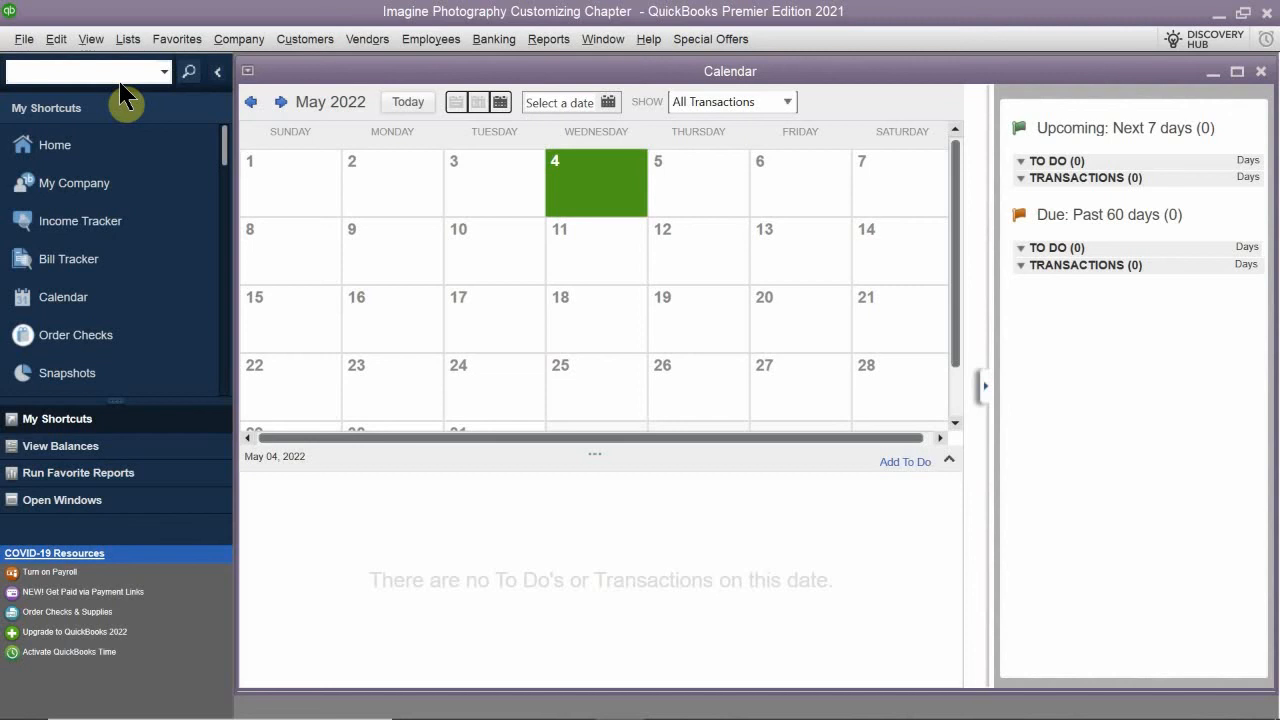
pyautogui.click(218, 80)
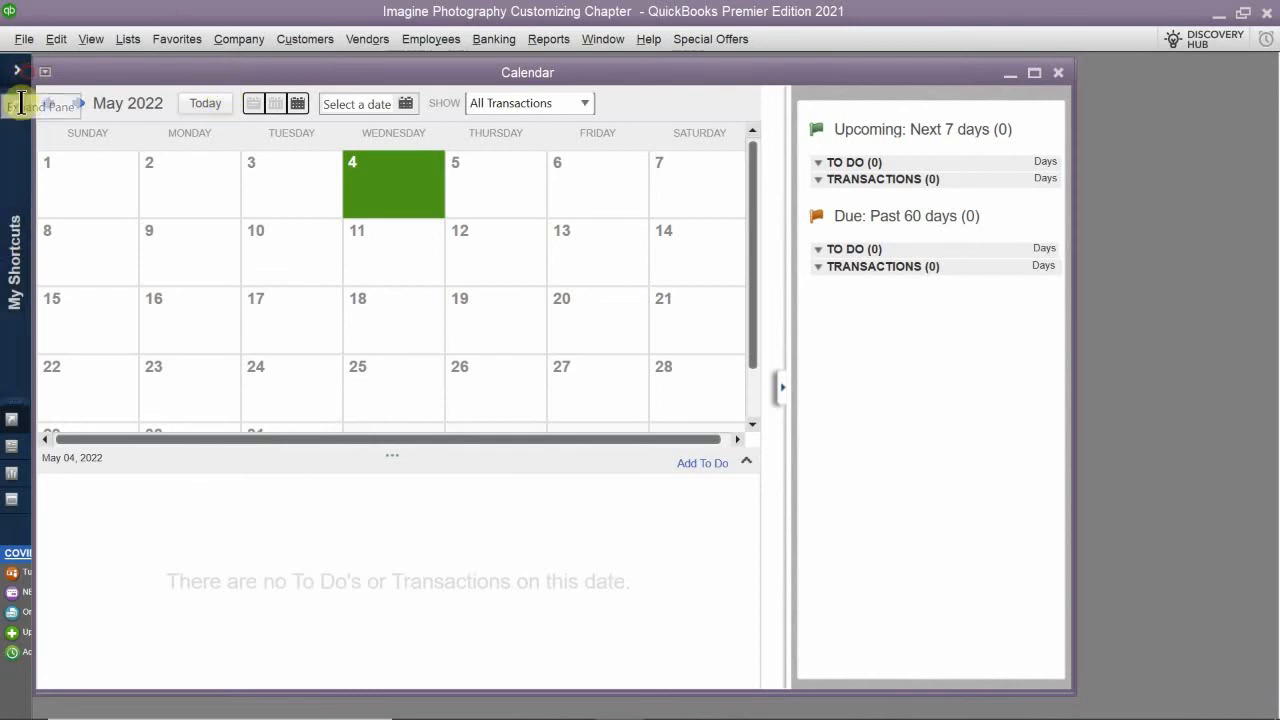
pyautogui.click(20, 70)
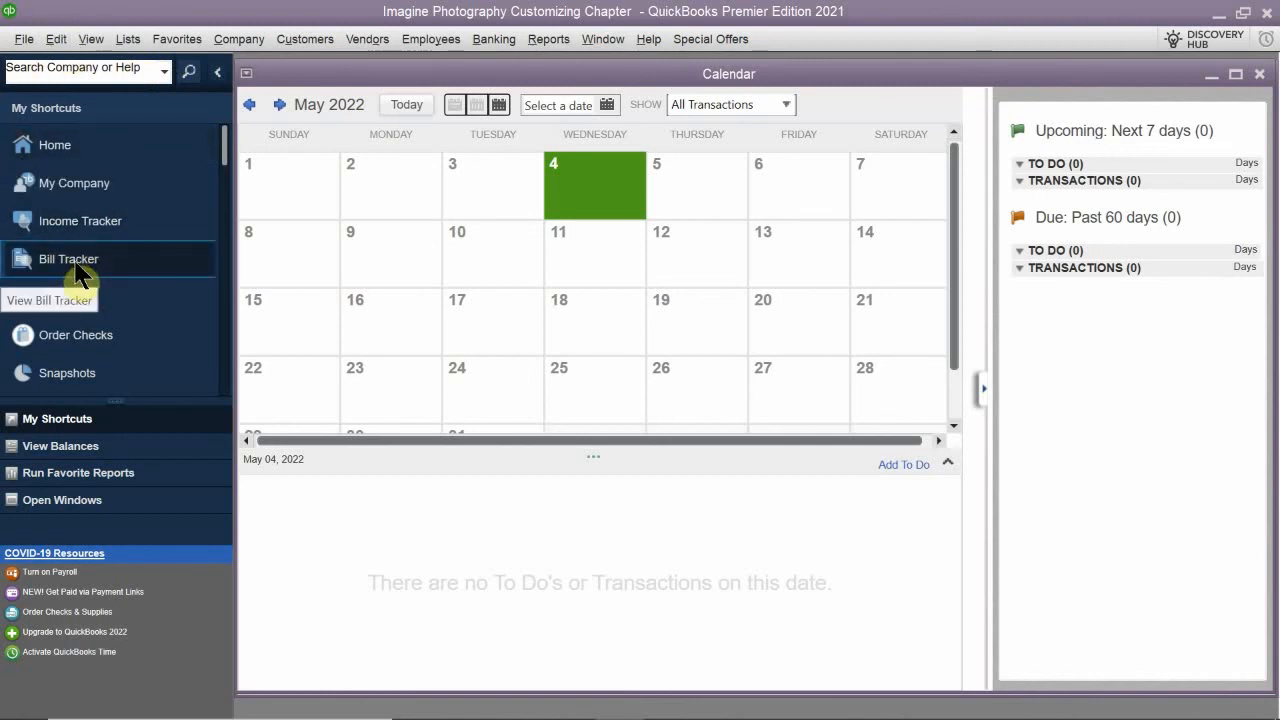
# - Open the Customize Icon Bar window and review the items in the Icon Bar Content list
pyautogui.rightClick(105, 170)
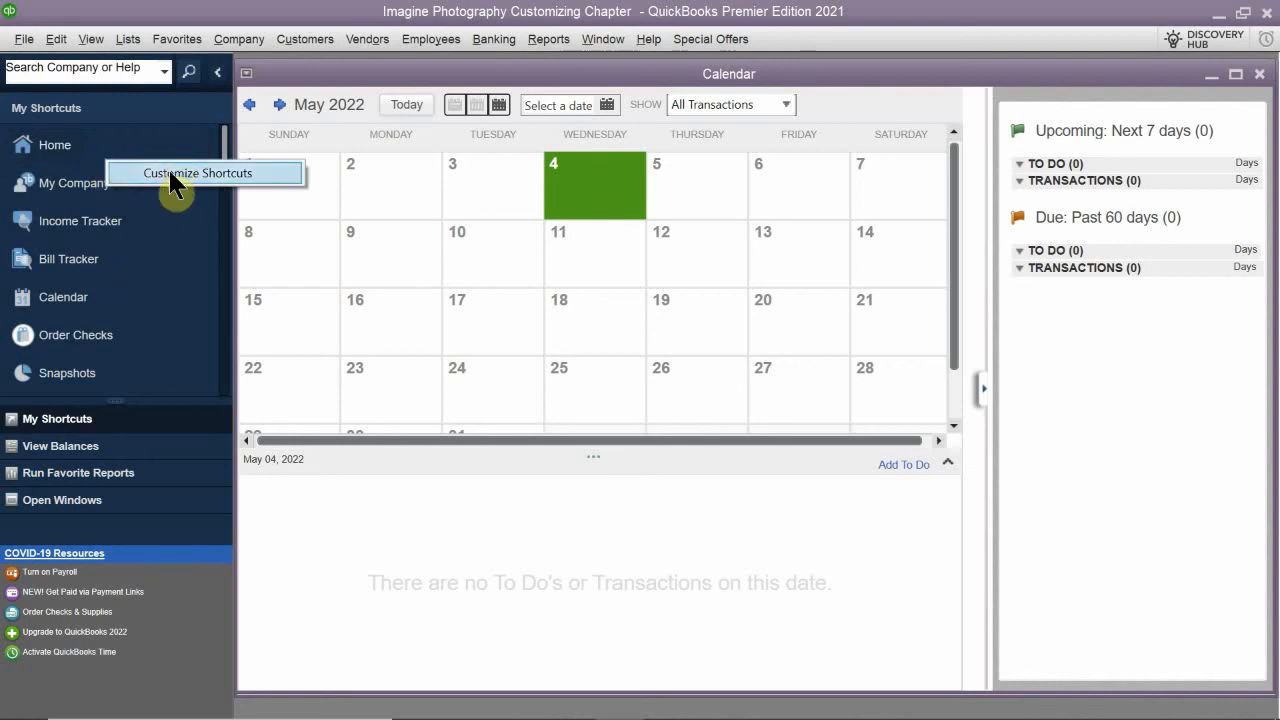
pyautogui.click(91, 32)
pyautogui.click(87, 31)
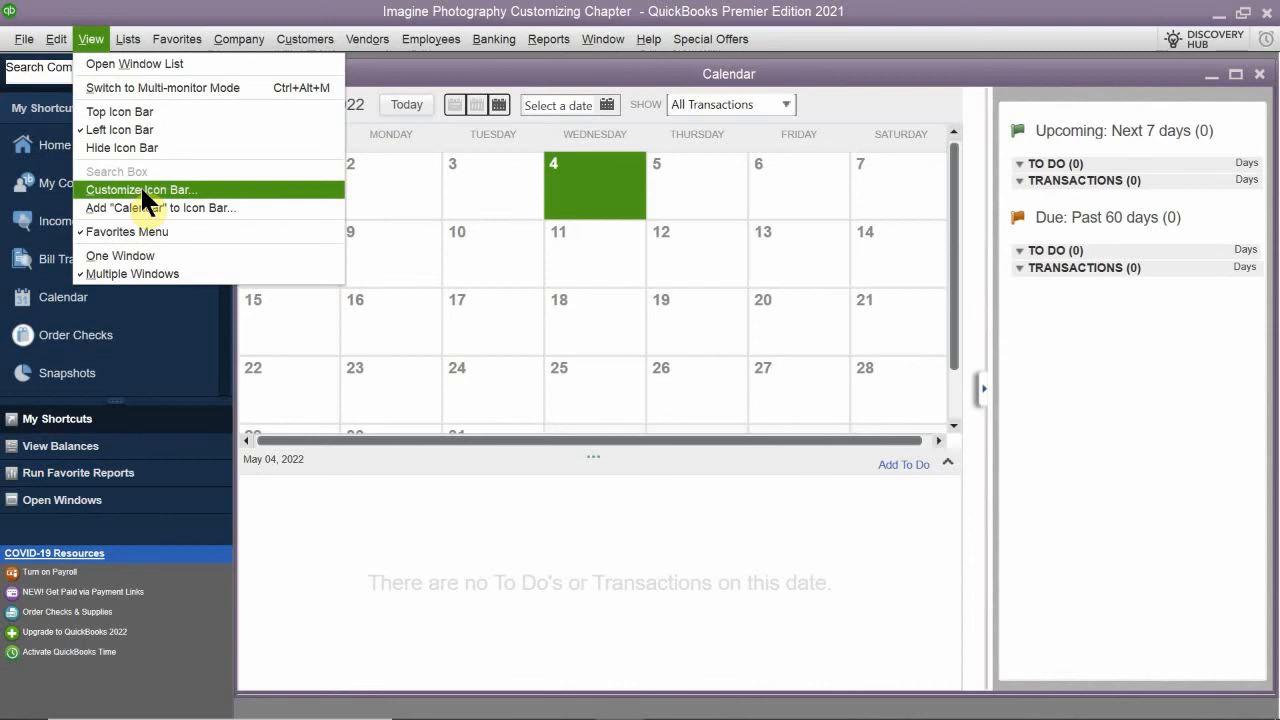
pyautogui.click(172, 190)
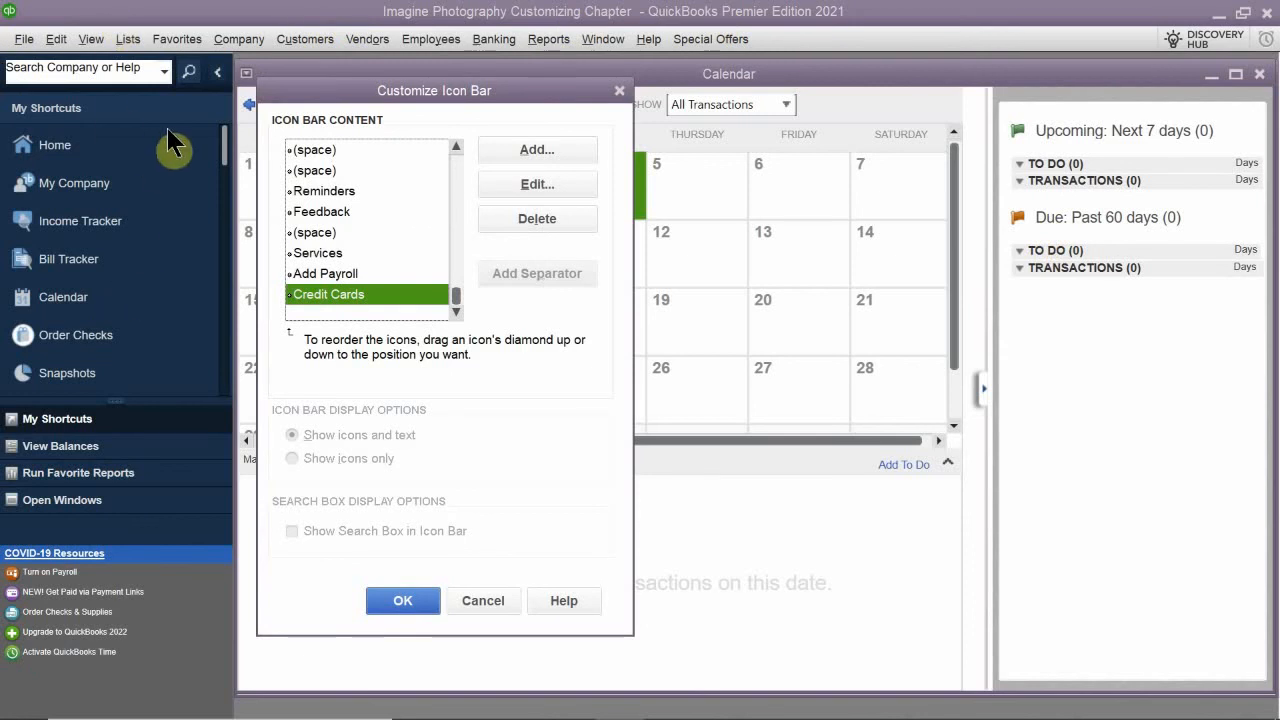
pyautogui.moveTo(372, 92); pyautogui.dragTo(467, 165)
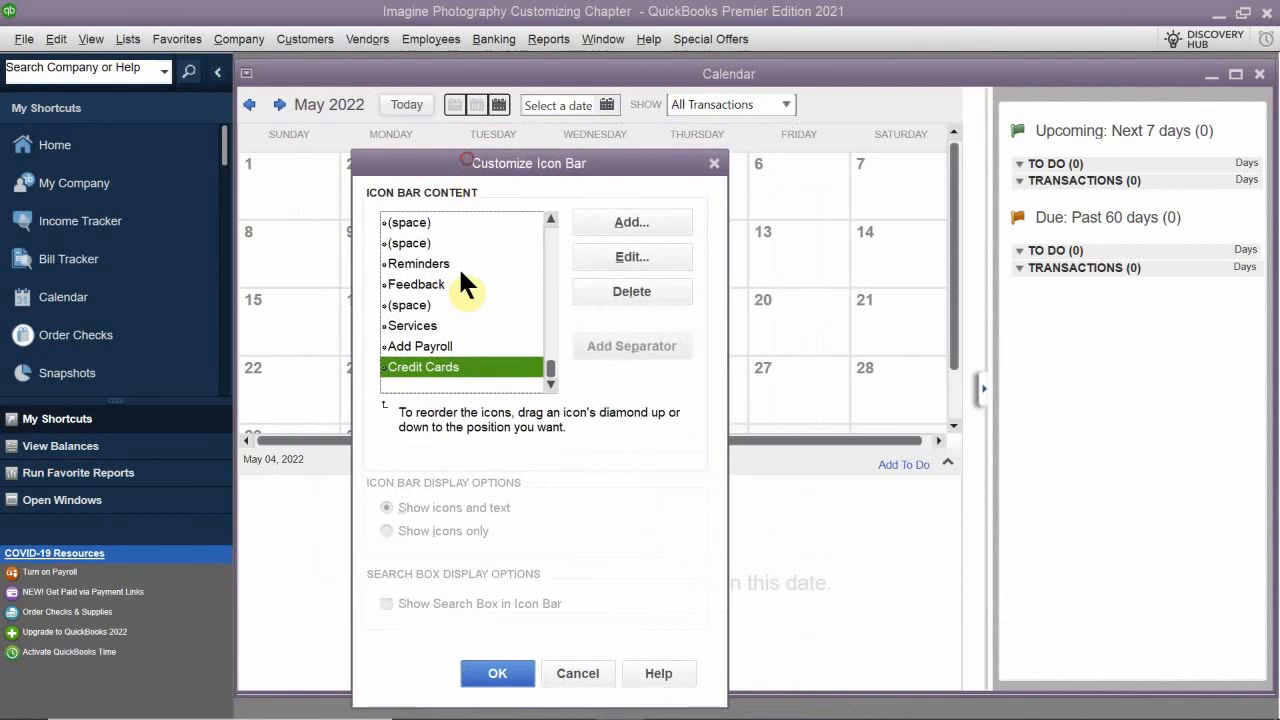
pyautogui.scroll(10, 446, 293)
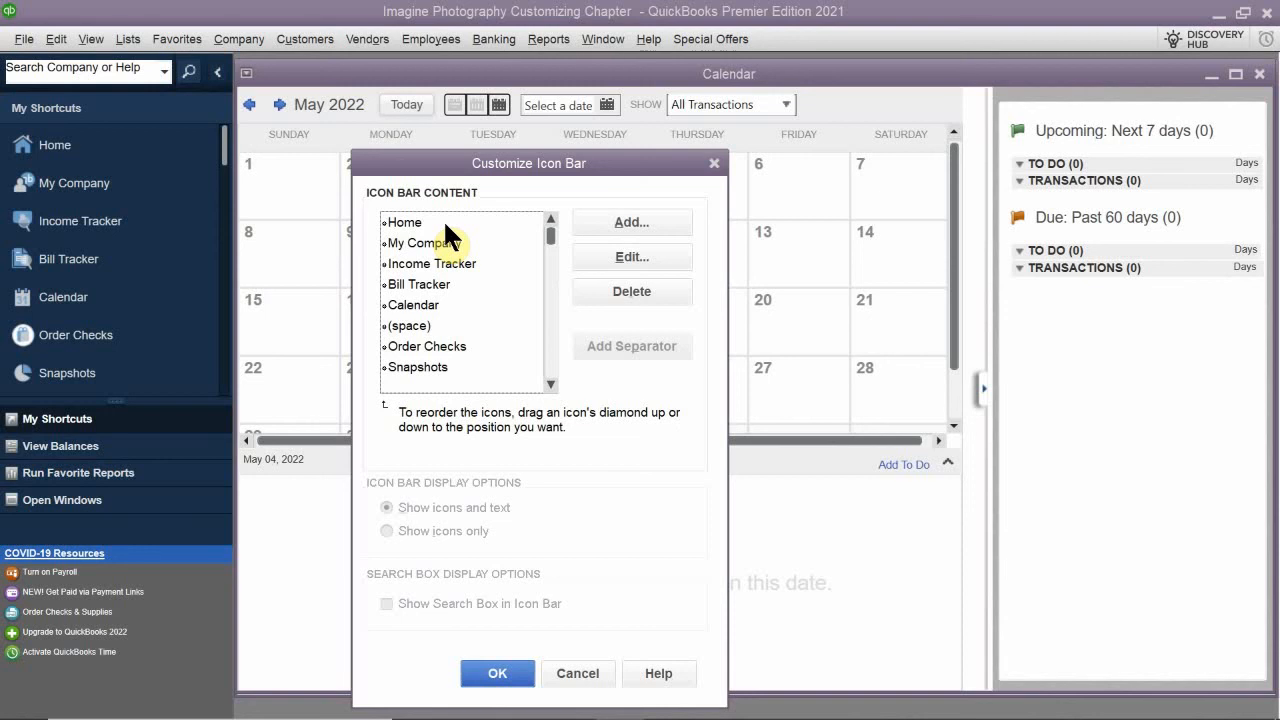
pyautogui.scroll(-10, 450, 302)
pyautogui.scroll(10, 452, 305)
# - Open the Add Icon Bar Item window and look through the full list of commands available for the Icon Bar
pyautogui.click(672, 222)
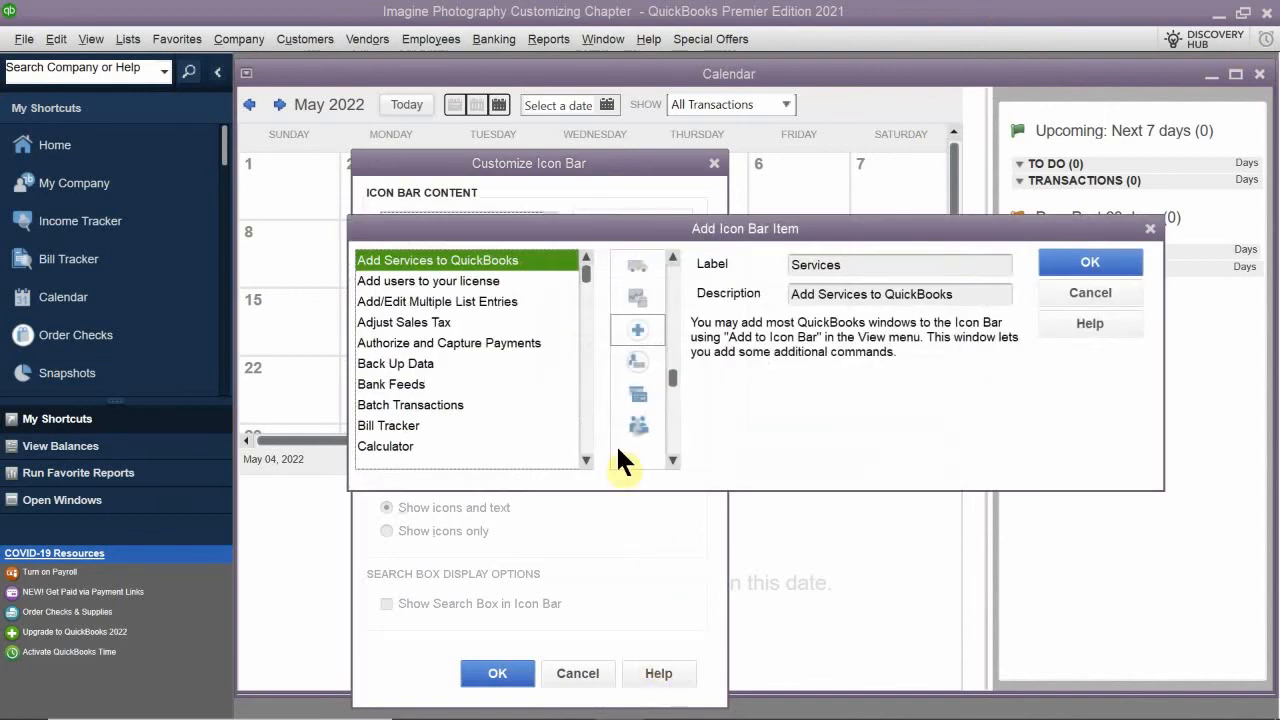
pyautogui.moveTo(540, 232); pyautogui.dragTo(500, 244)
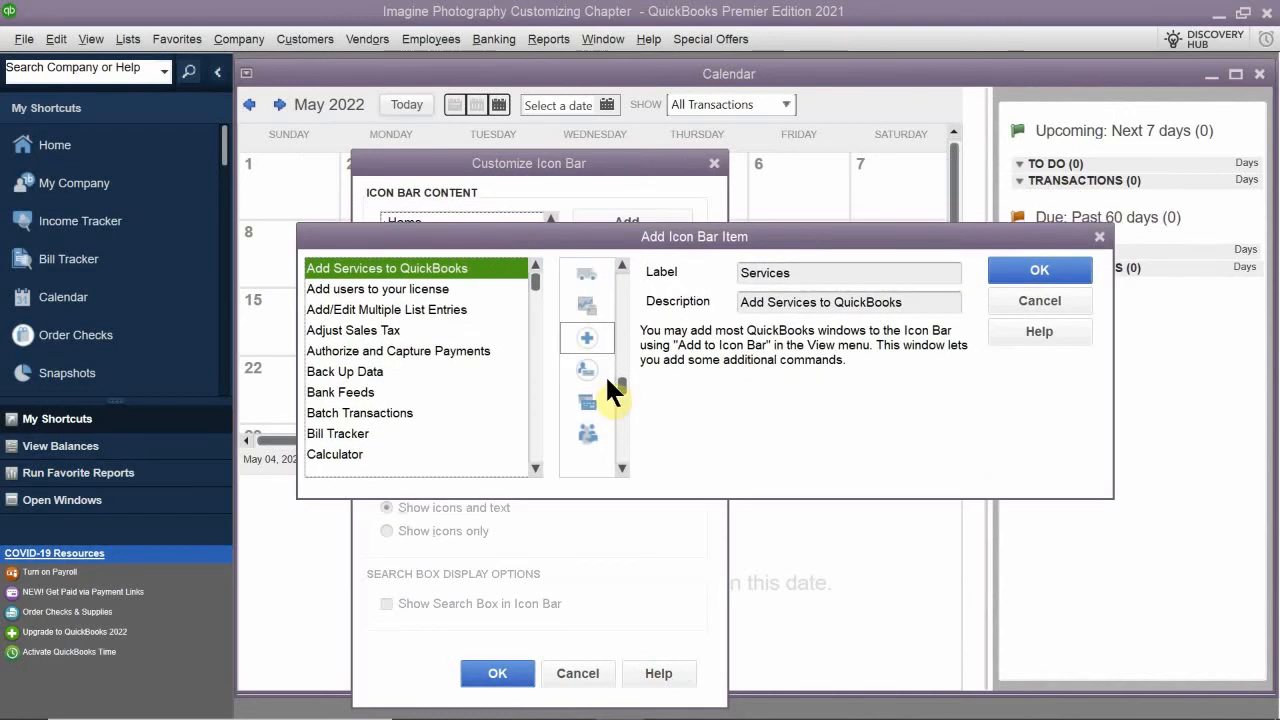
pyautogui.scroll(-4, 478, 318)
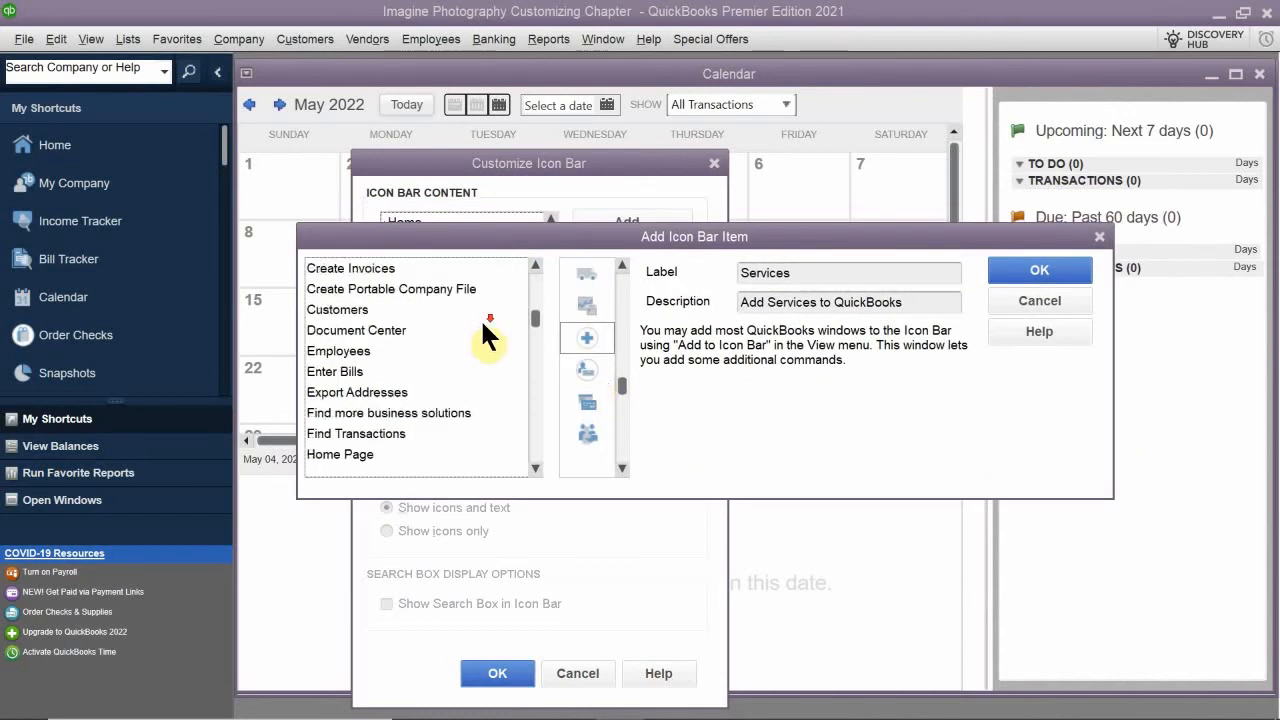
pyautogui.scroll(-15, 480, 318)
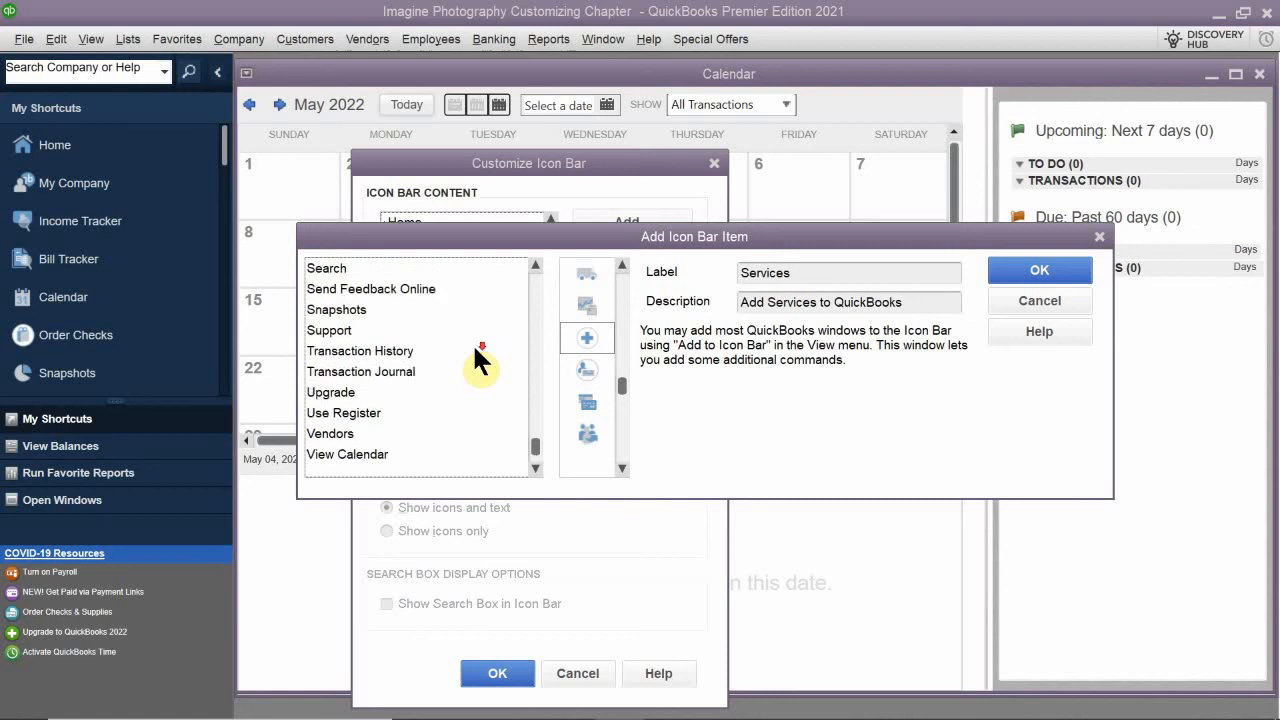
pyautogui.scroll(-1, 476, 345)
pyautogui.scroll(7, 466, 364)
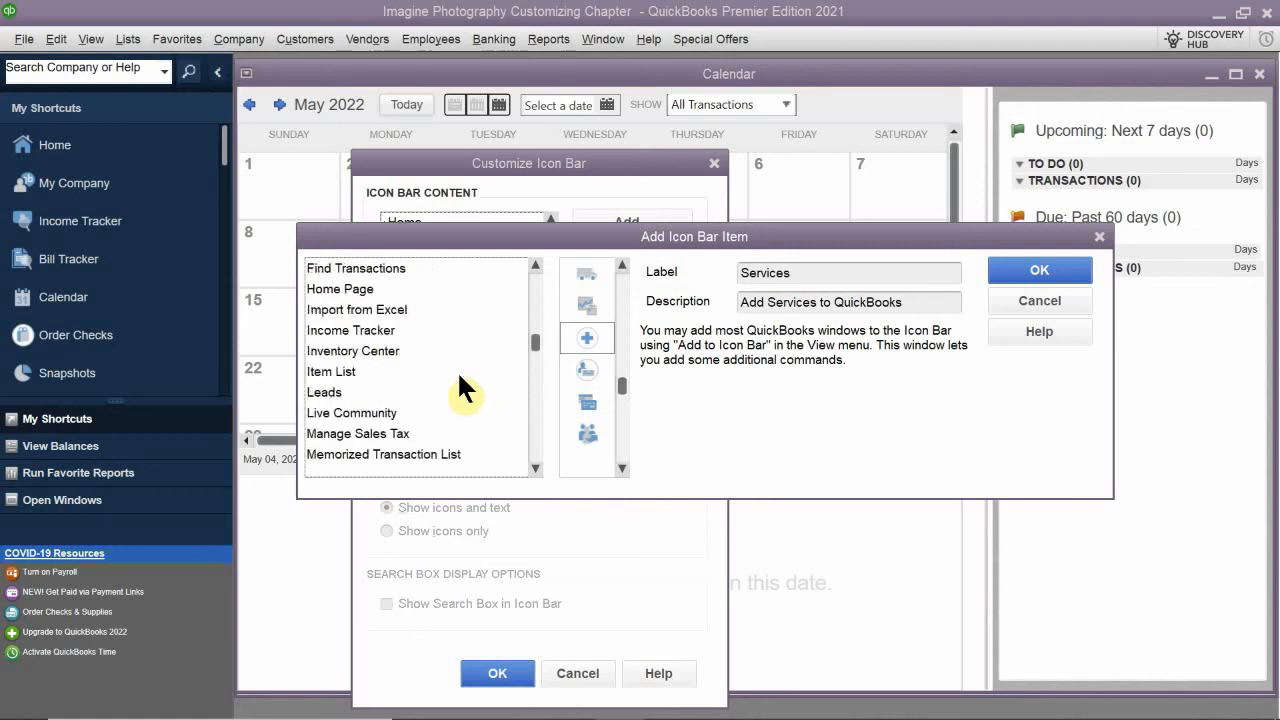
pyautogui.scroll(5, 457, 370)
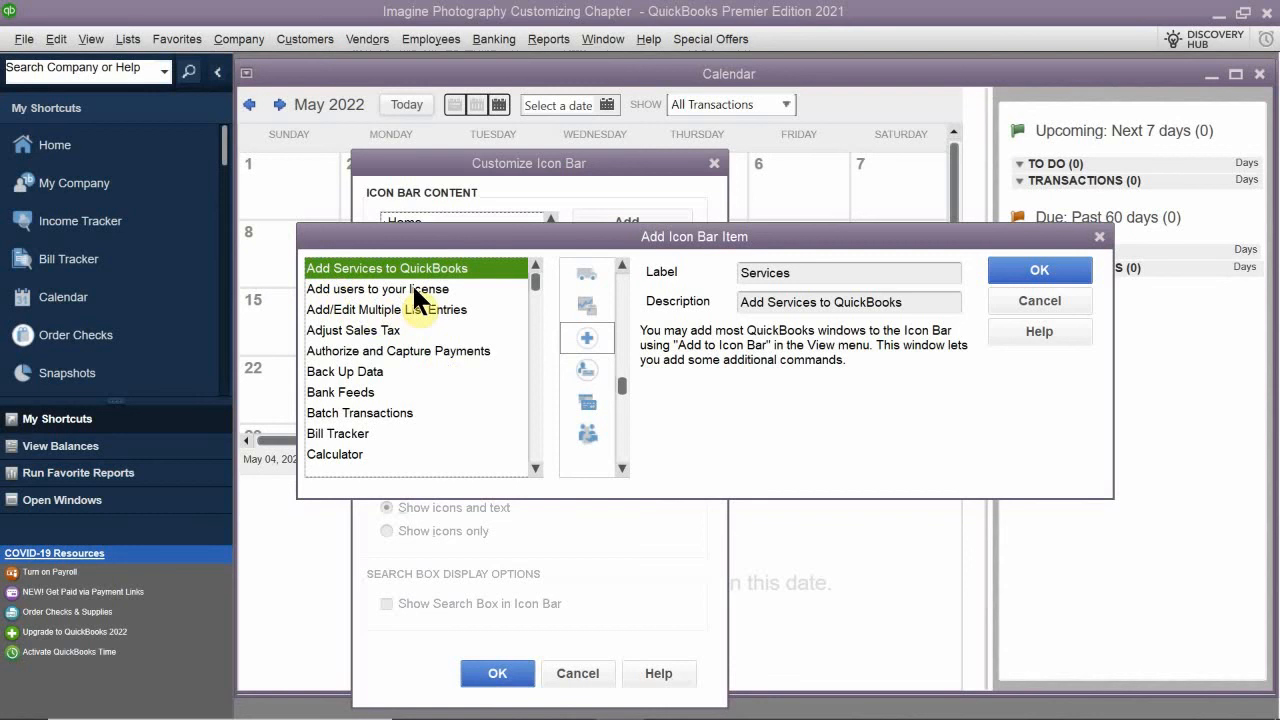
pyautogui.scroll(-7, 382, 303)
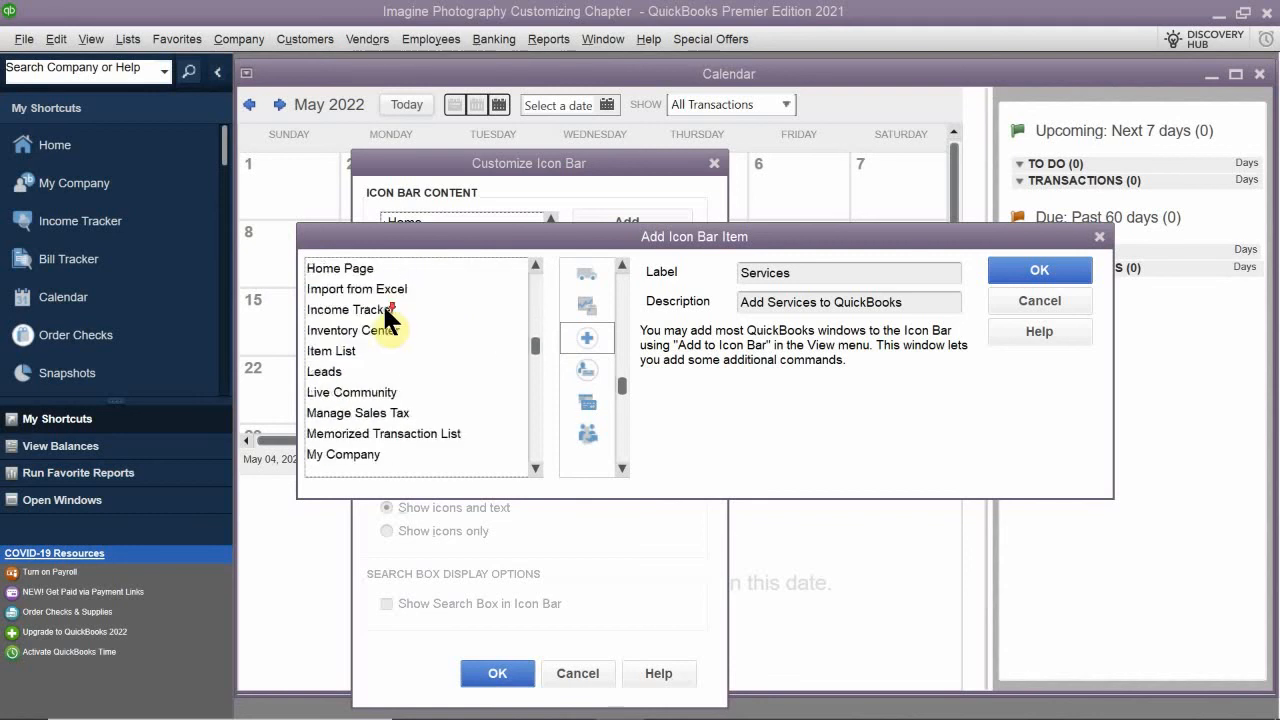
pyautogui.scroll(-5, 384, 310)
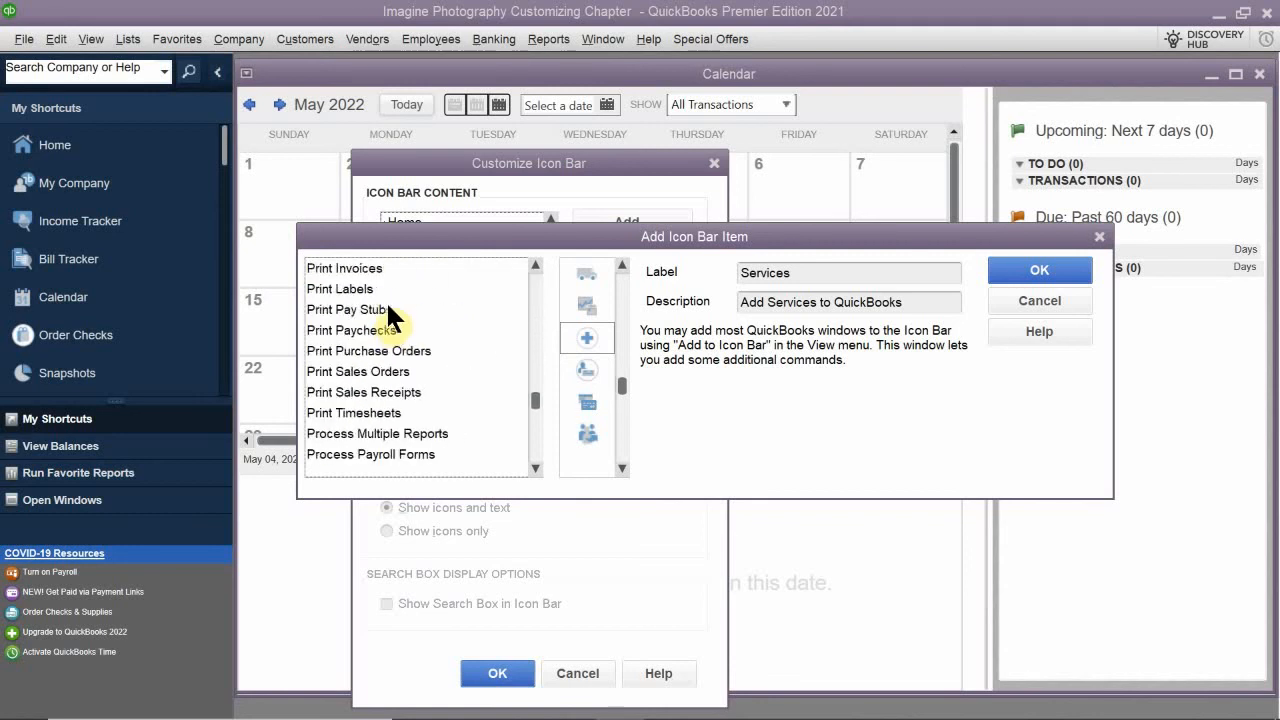
pyautogui.scroll(4, 358, 390)
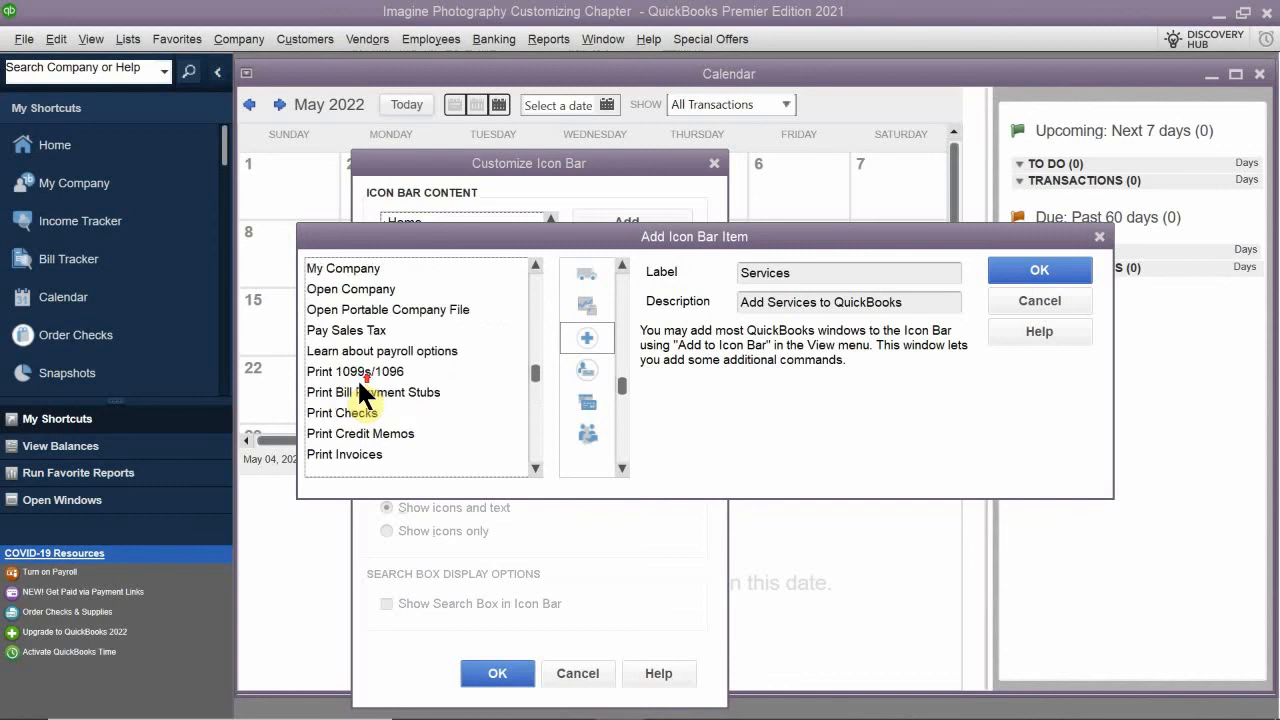
pyautogui.scroll(-2, 356, 377)
pyautogui.scroll(-1, 353, 364)
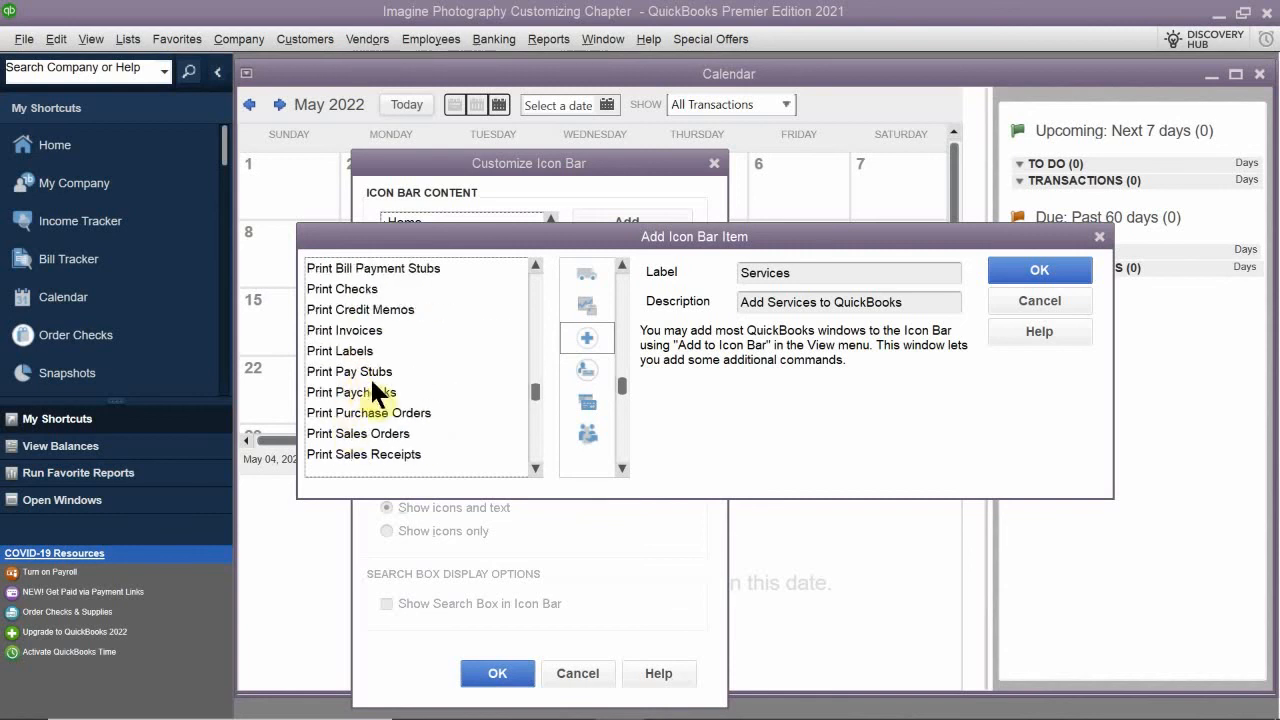
pyautogui.scroll(-6, 378, 369)
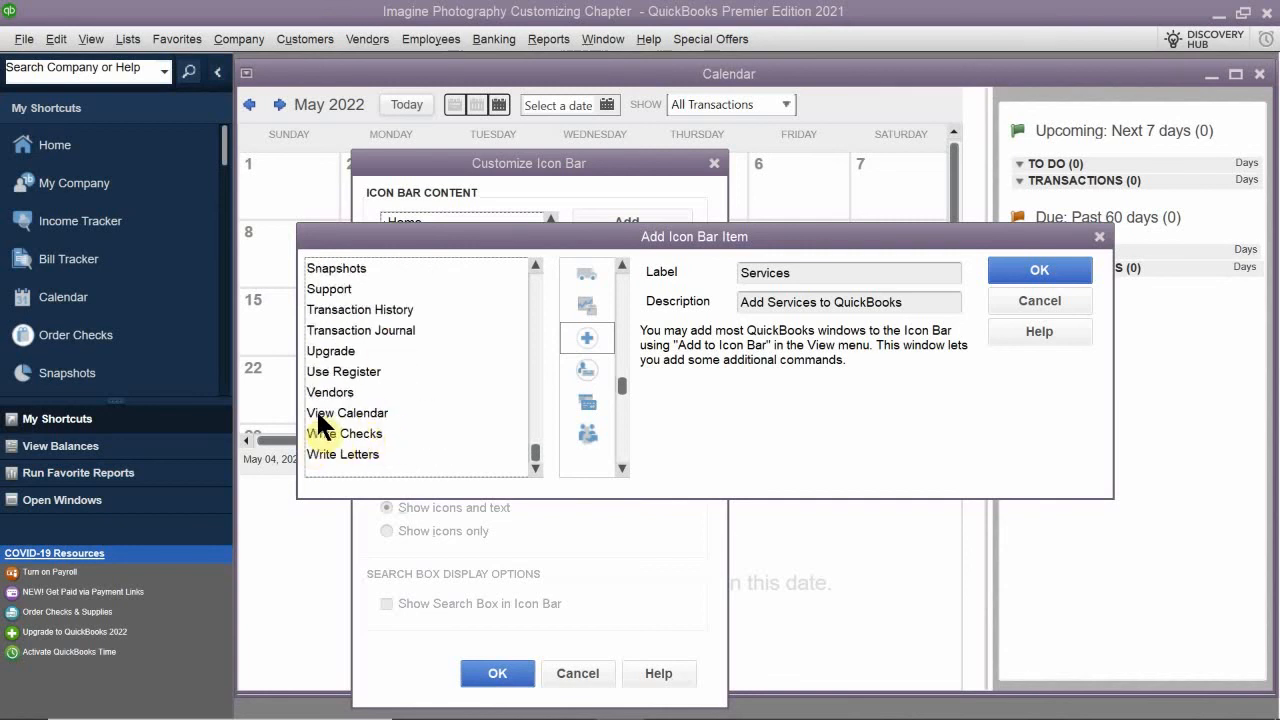
pyautogui.scroll(1, 322, 416)
pyautogui.scroll(1, 322, 420)
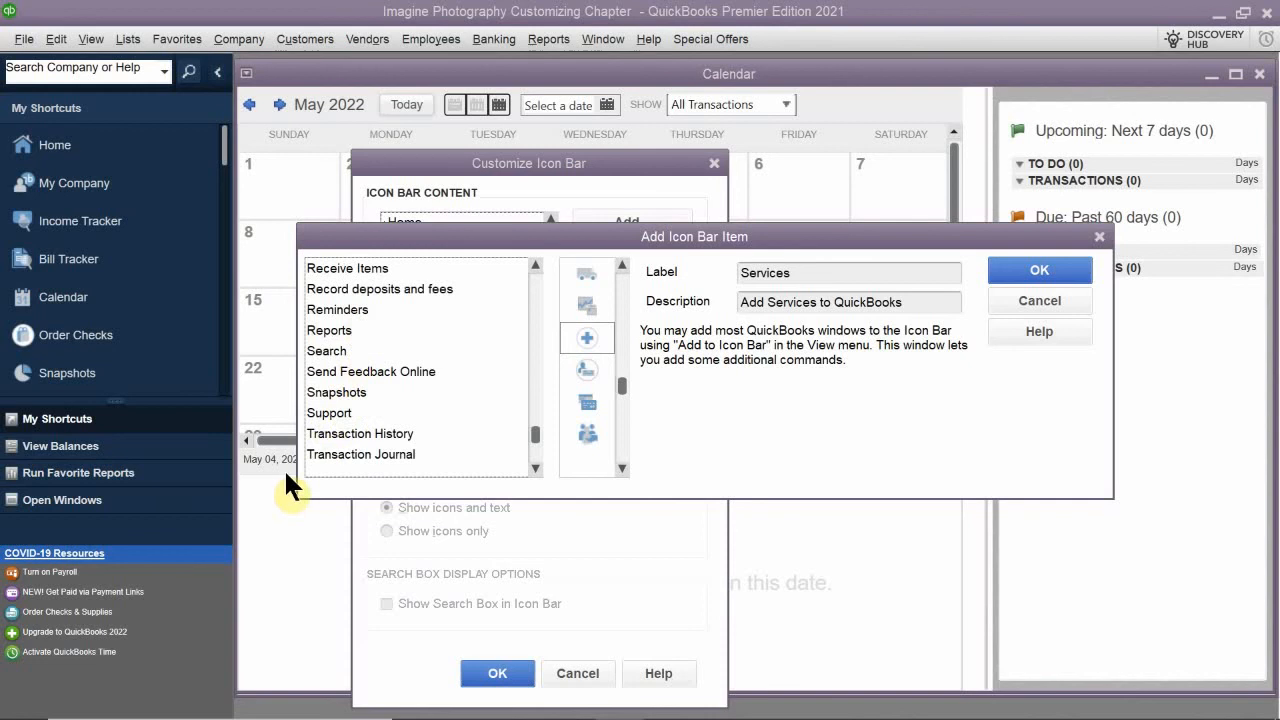
pyautogui.scroll(15, 344, 390)
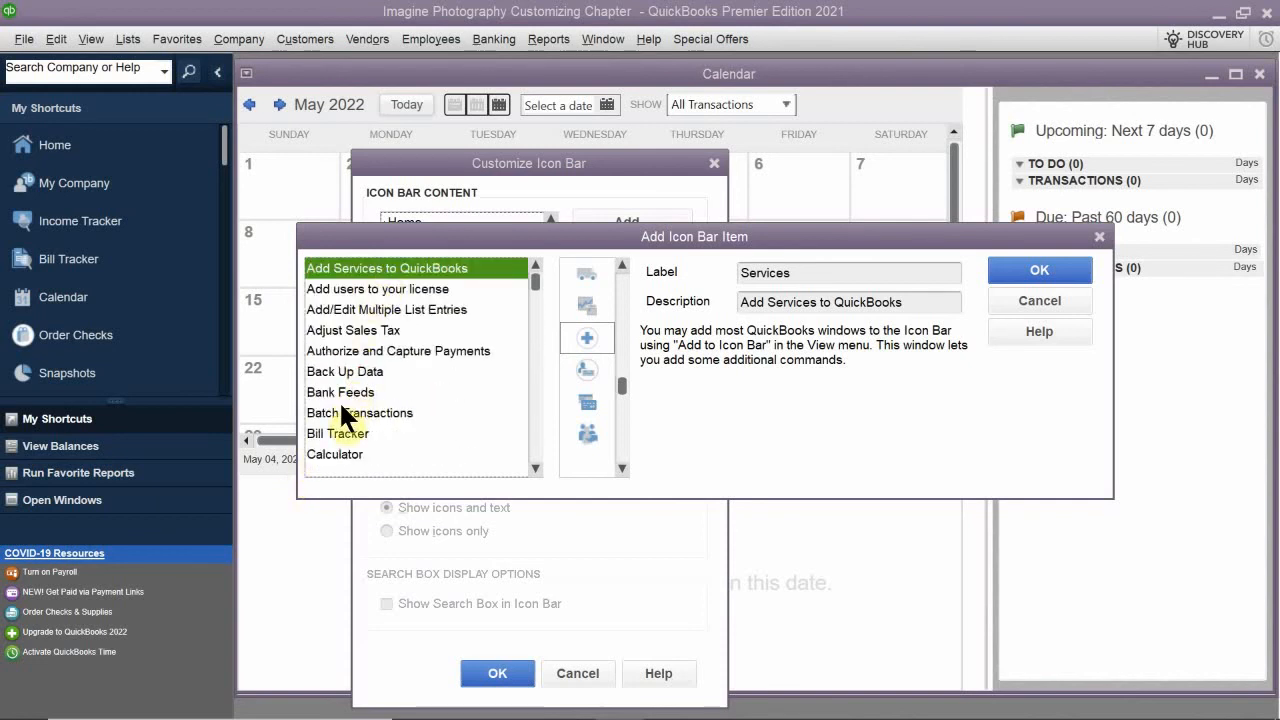
# - Select the Calculator command as the new Icon Bar item and try several alternative icons for it
pyautogui.scroll(-1, 378, 400)
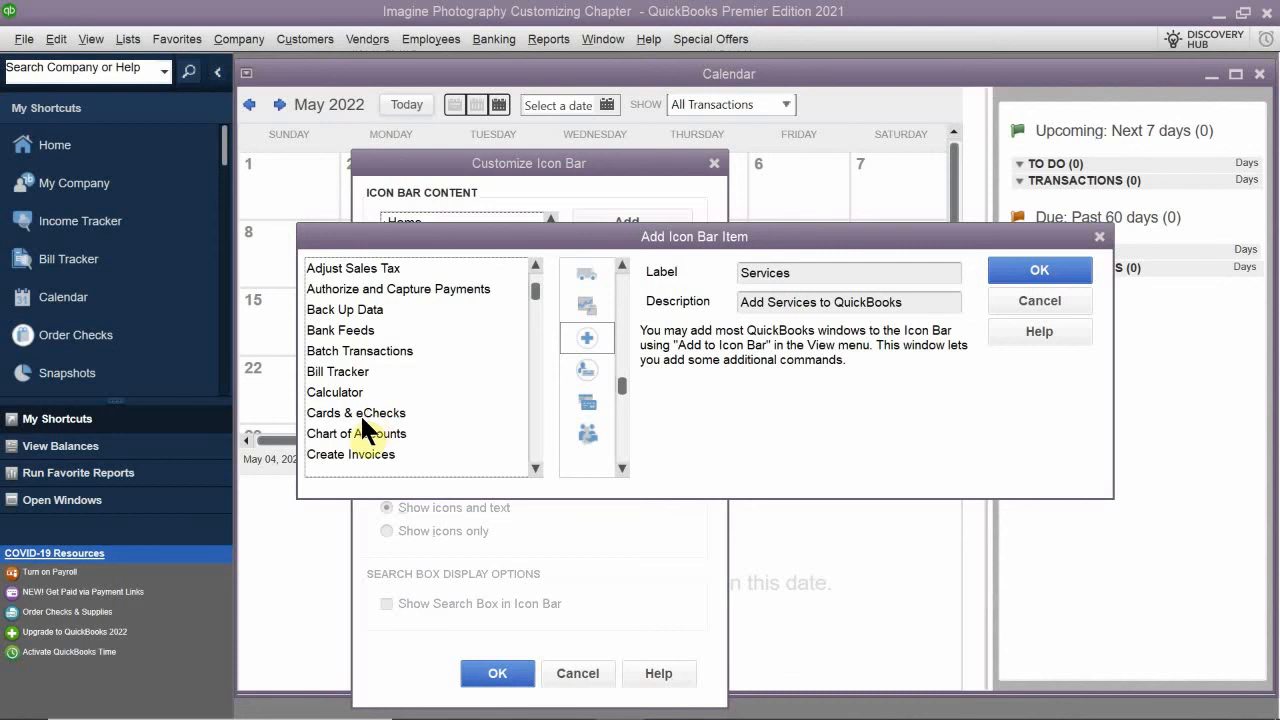
pyautogui.click(344, 390)
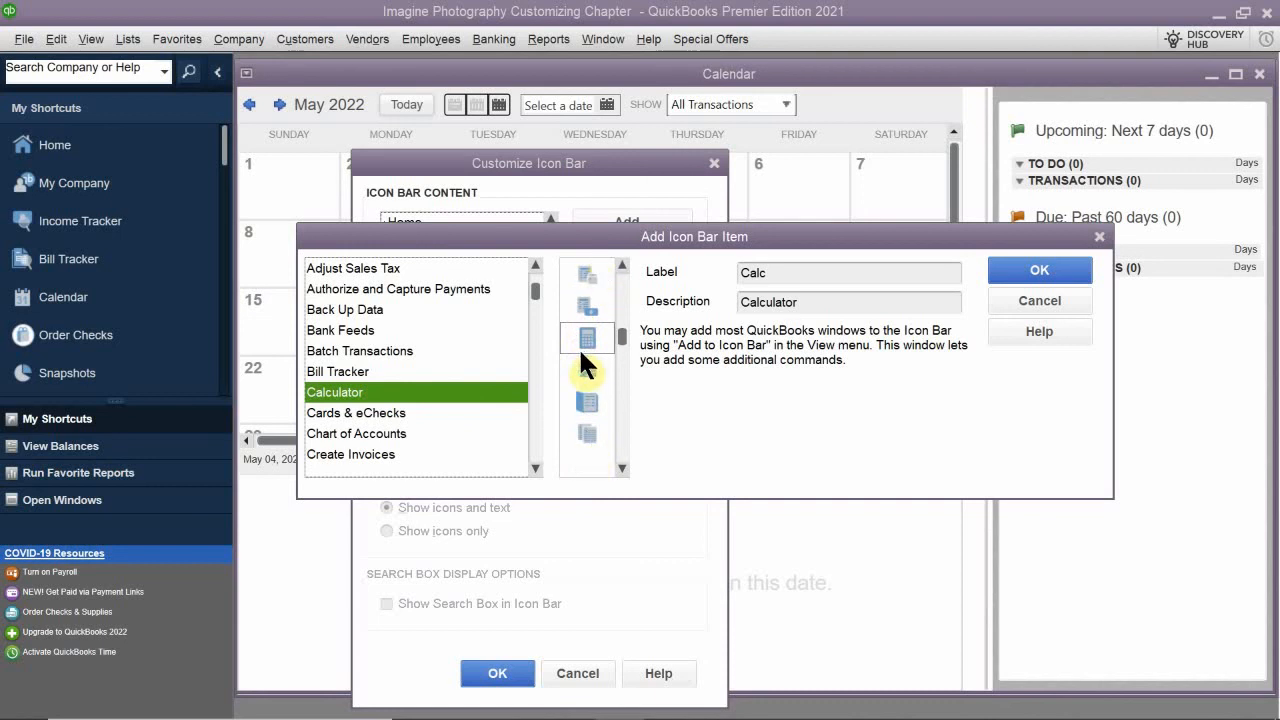
pyautogui.click(578, 272)
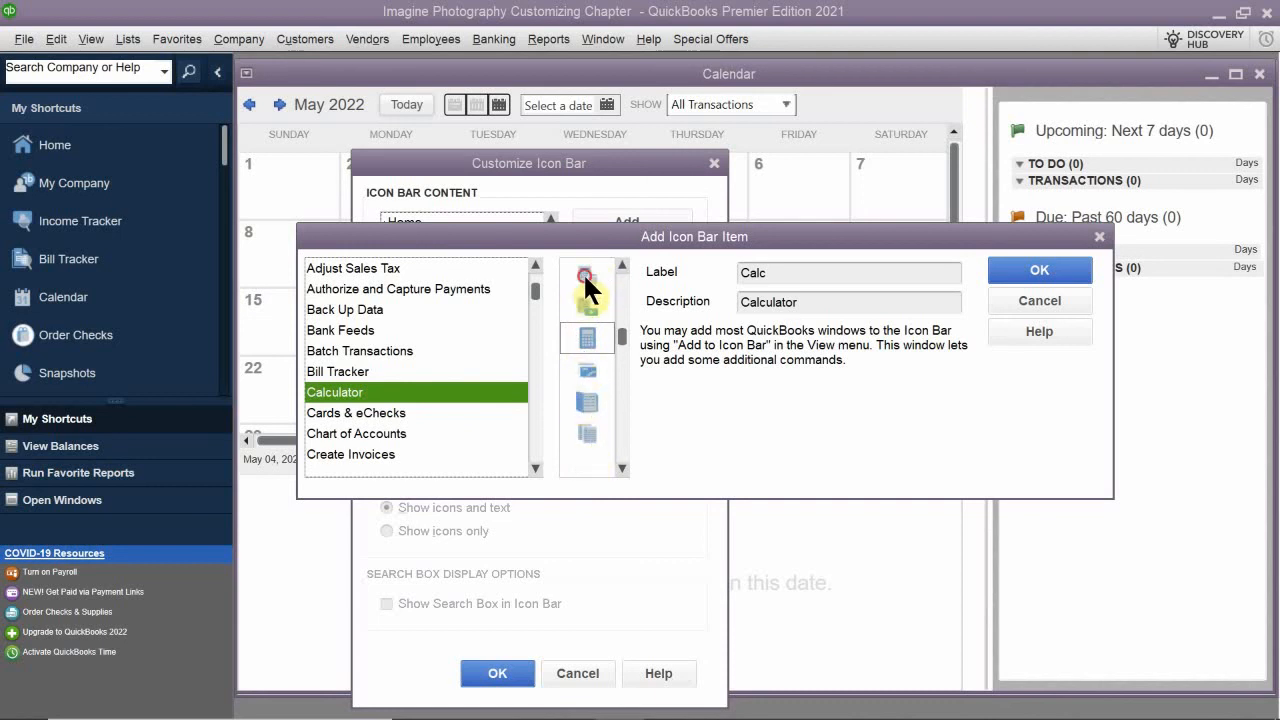
pyautogui.click(586, 339)
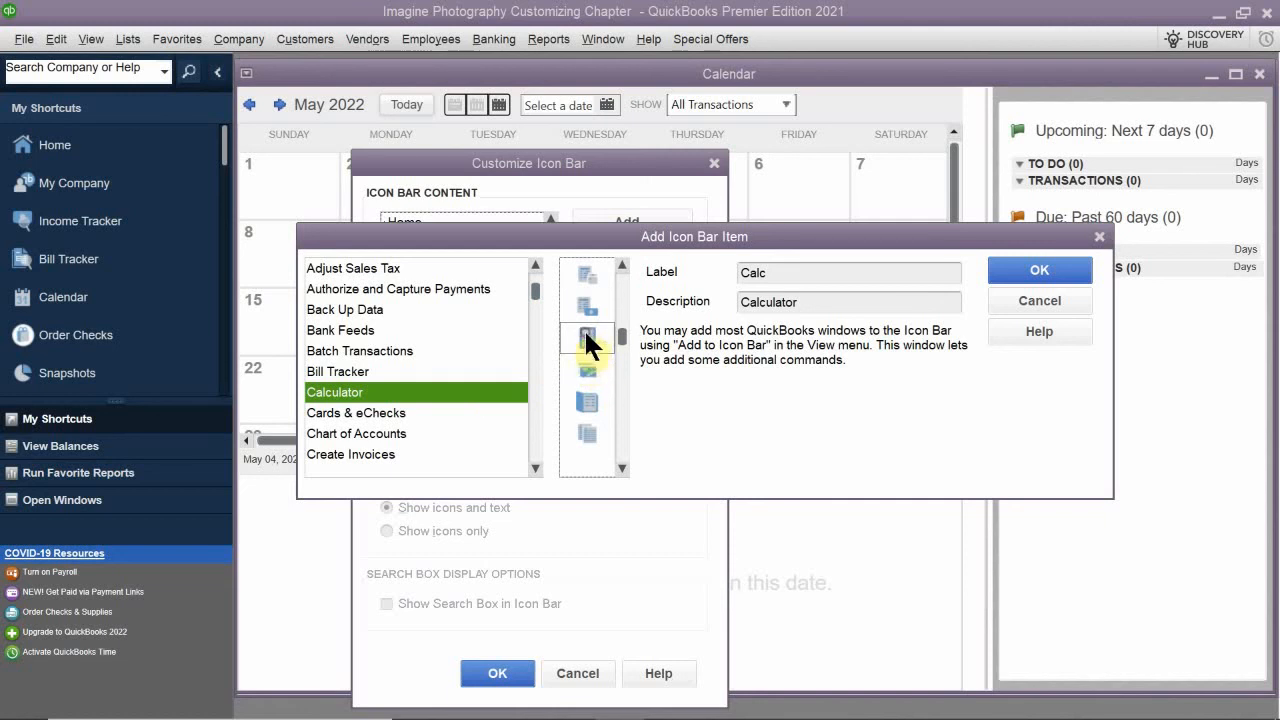
pyautogui.click(585, 305)
pyautogui.click(586, 402)
pyautogui.click(585, 334)
pyautogui.moveTo(615, 329); pyautogui.dragTo(602, 247)
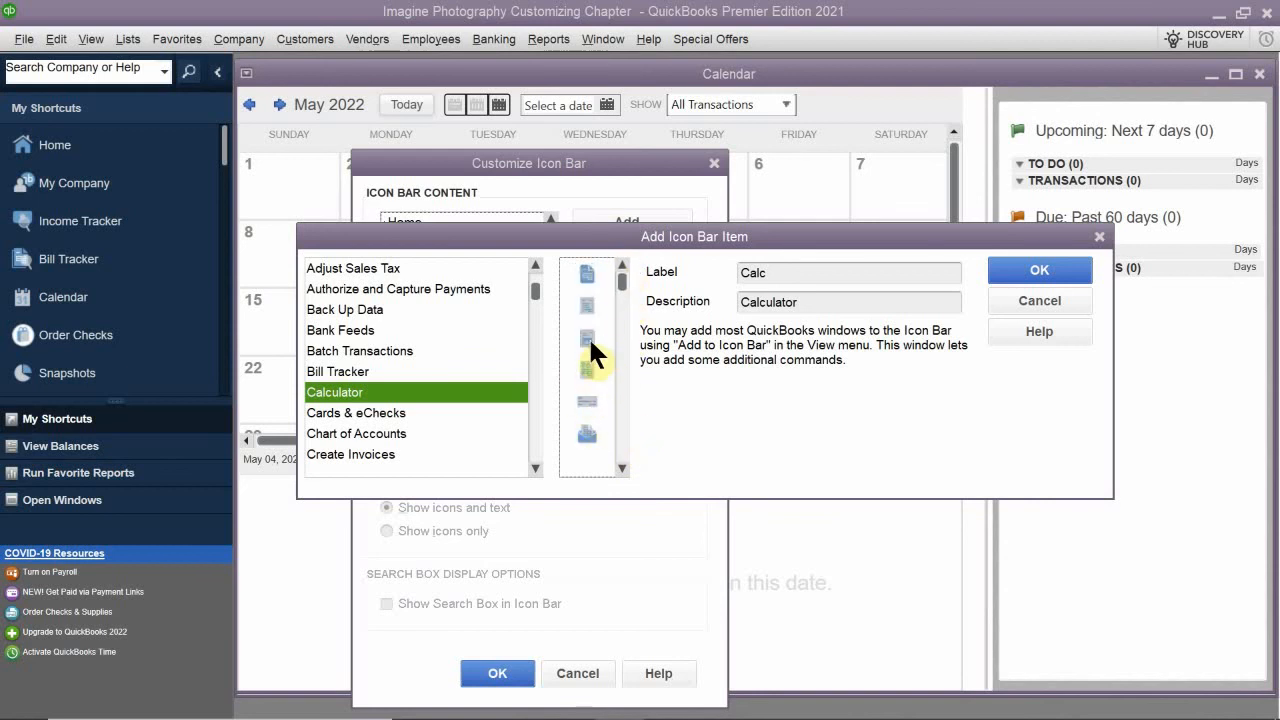
# - Look through the available icons for the Calculator item in the Add Icon Bar Item window
pyautogui.click(588, 305)
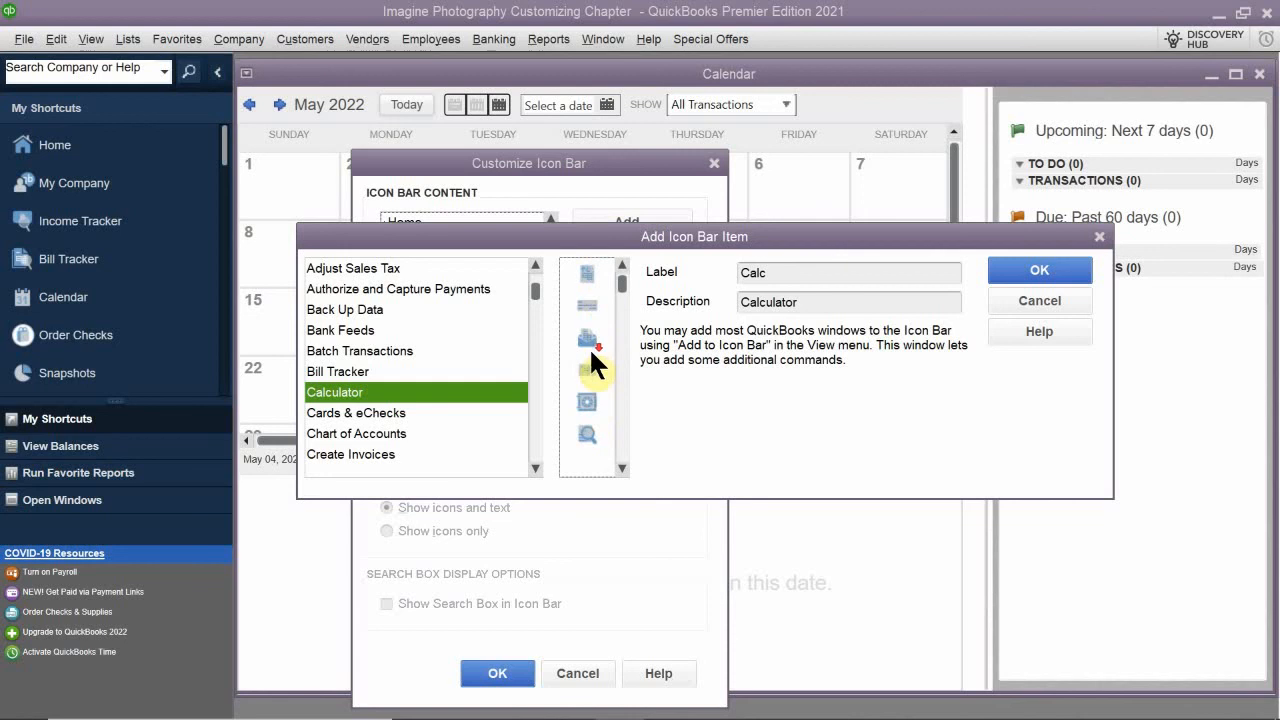
pyautogui.scroll(-3, 594, 400)
pyautogui.scroll(-5, 597, 410)
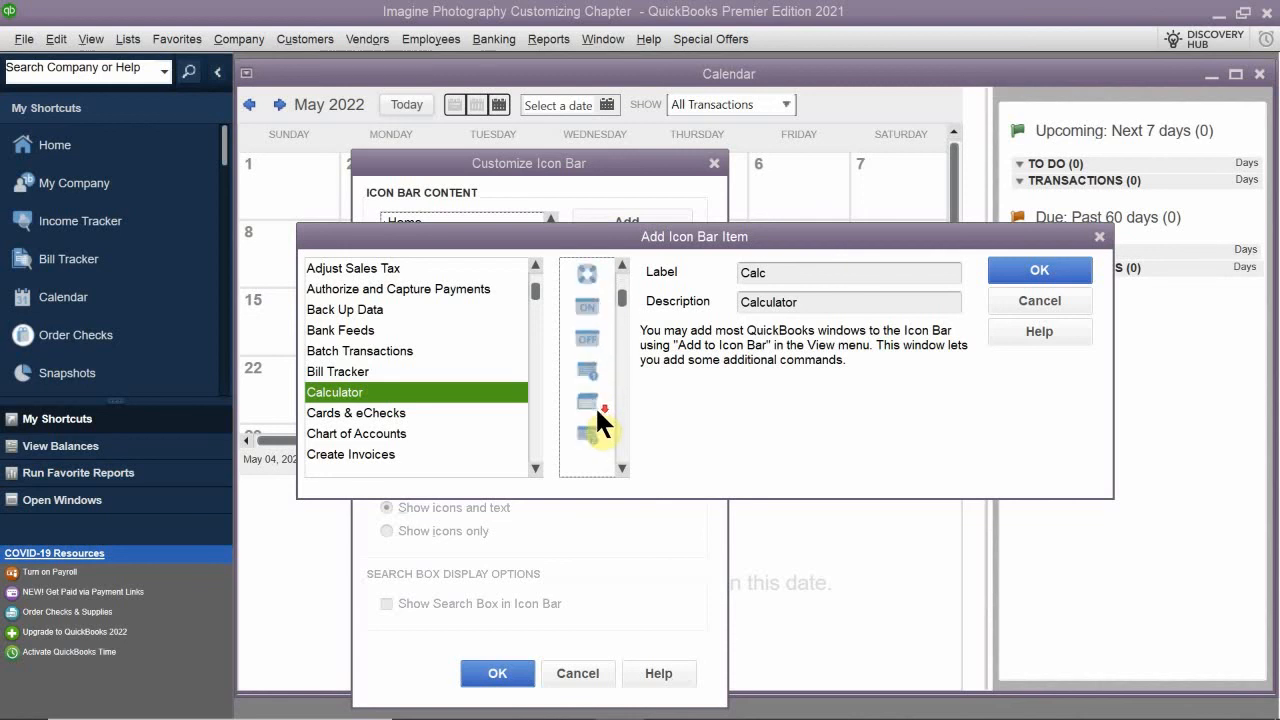
pyautogui.scroll(-3, 597, 410)
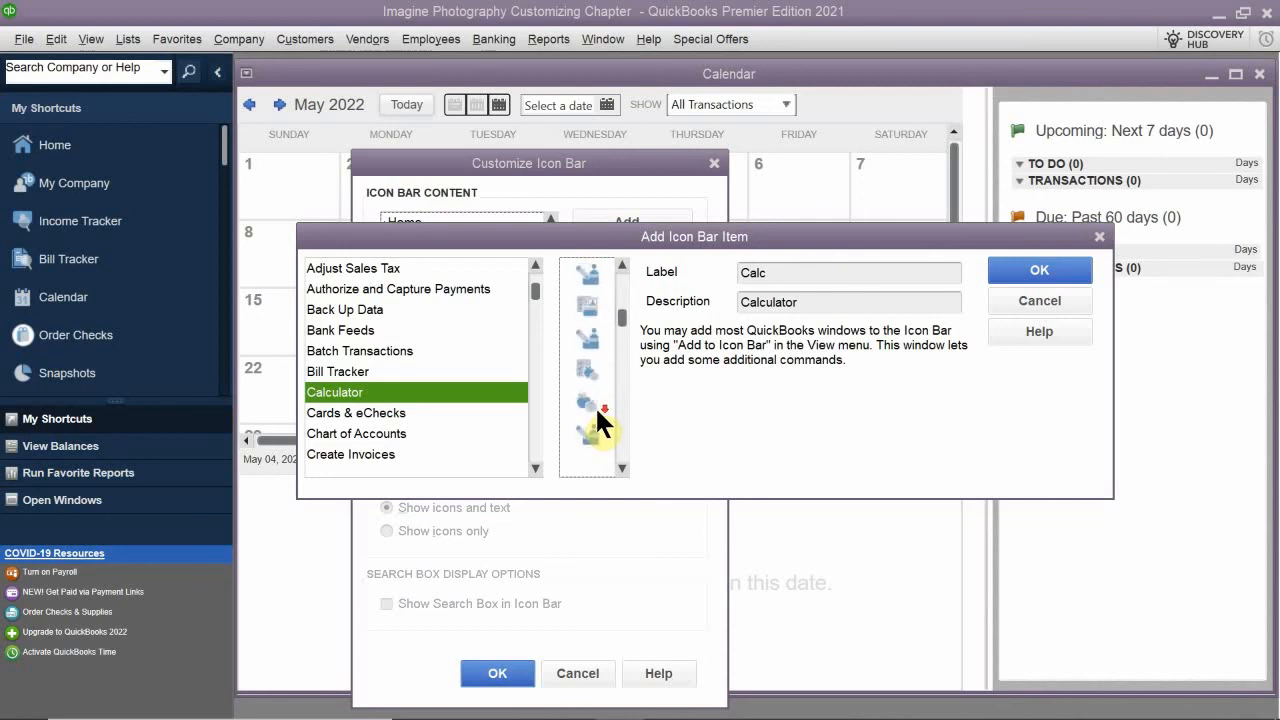
pyautogui.scroll(2, 597, 410)
pyautogui.scroll(3, 595, 405)
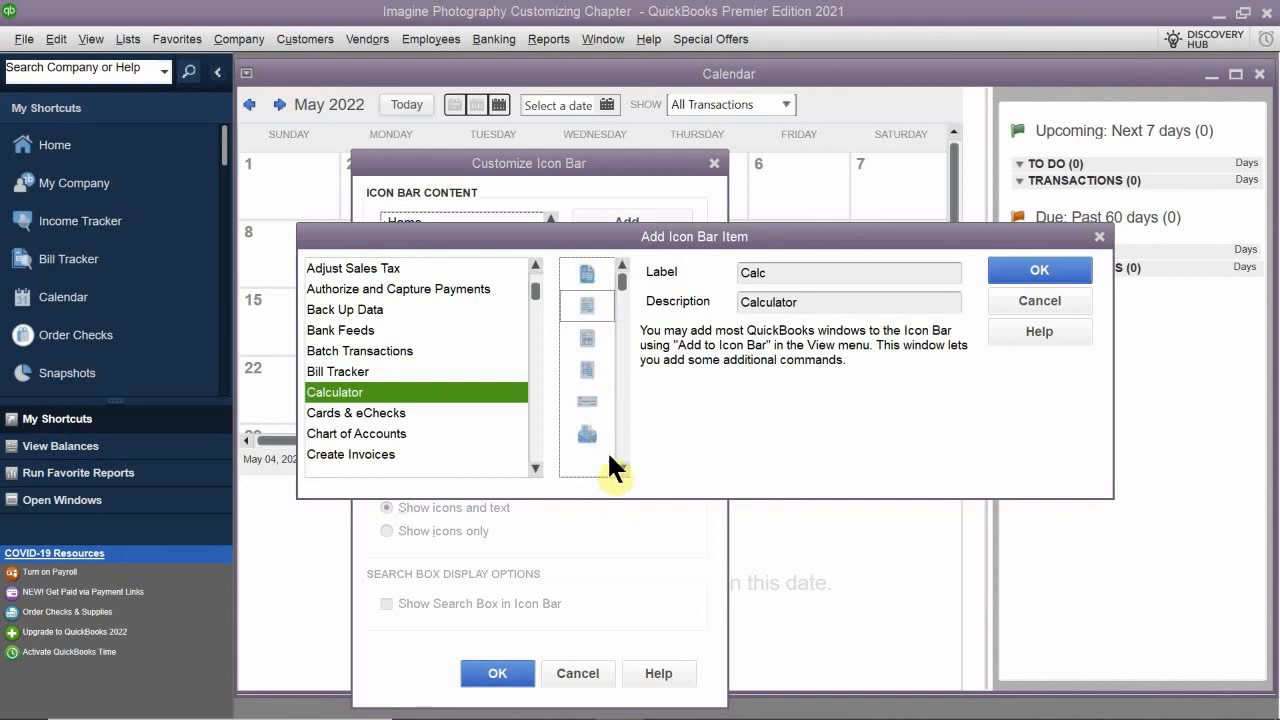
pyautogui.scroll(-1, 588, 380)
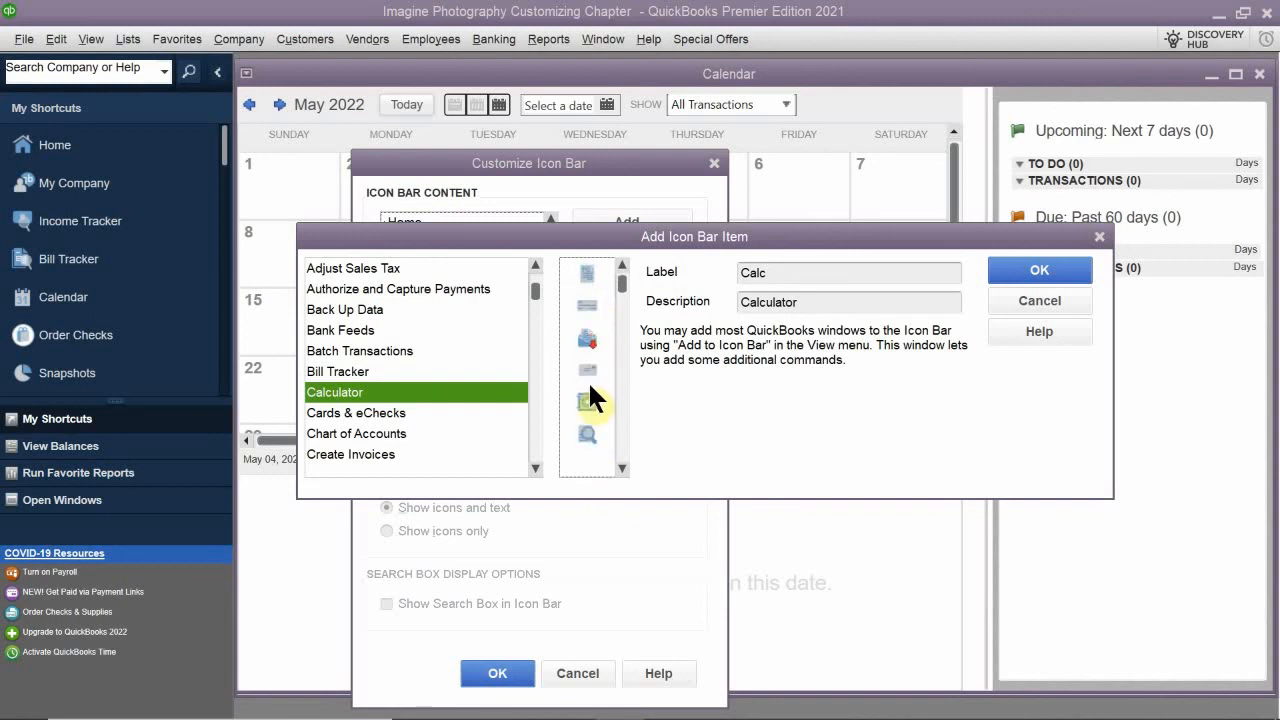
pyautogui.scroll(-3, 590, 386)
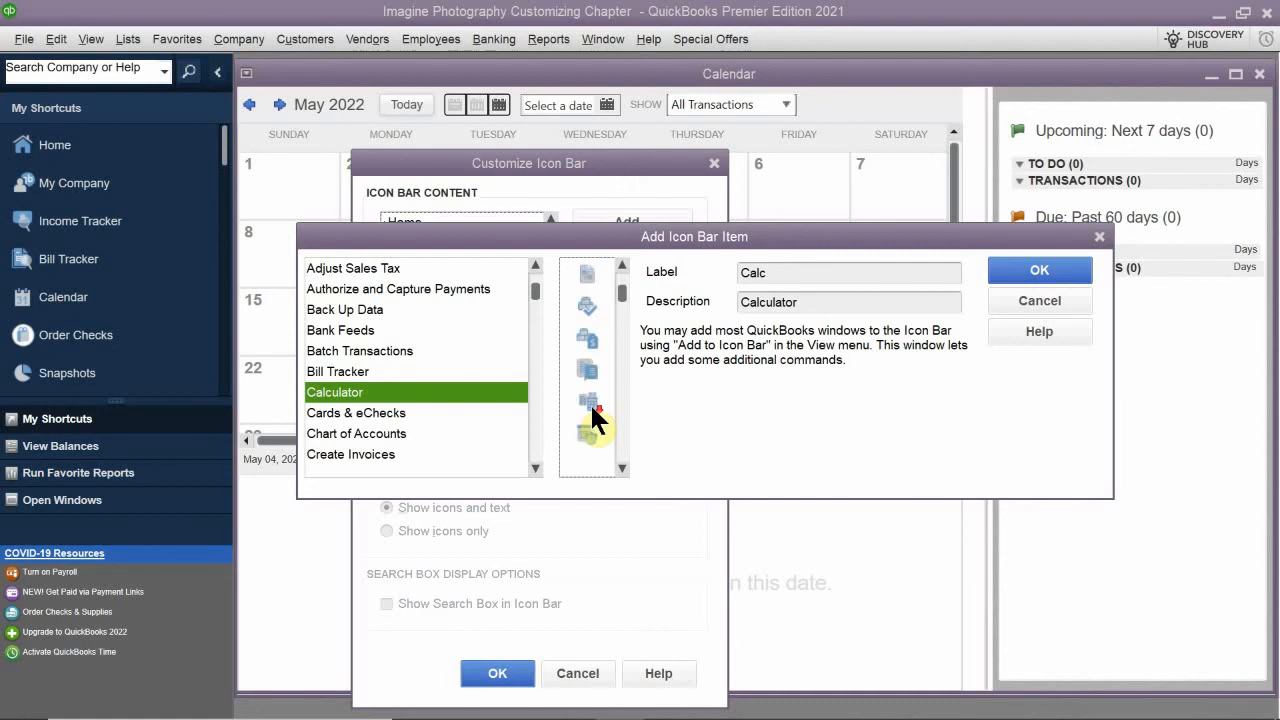
pyautogui.scroll(3, 590, 402)
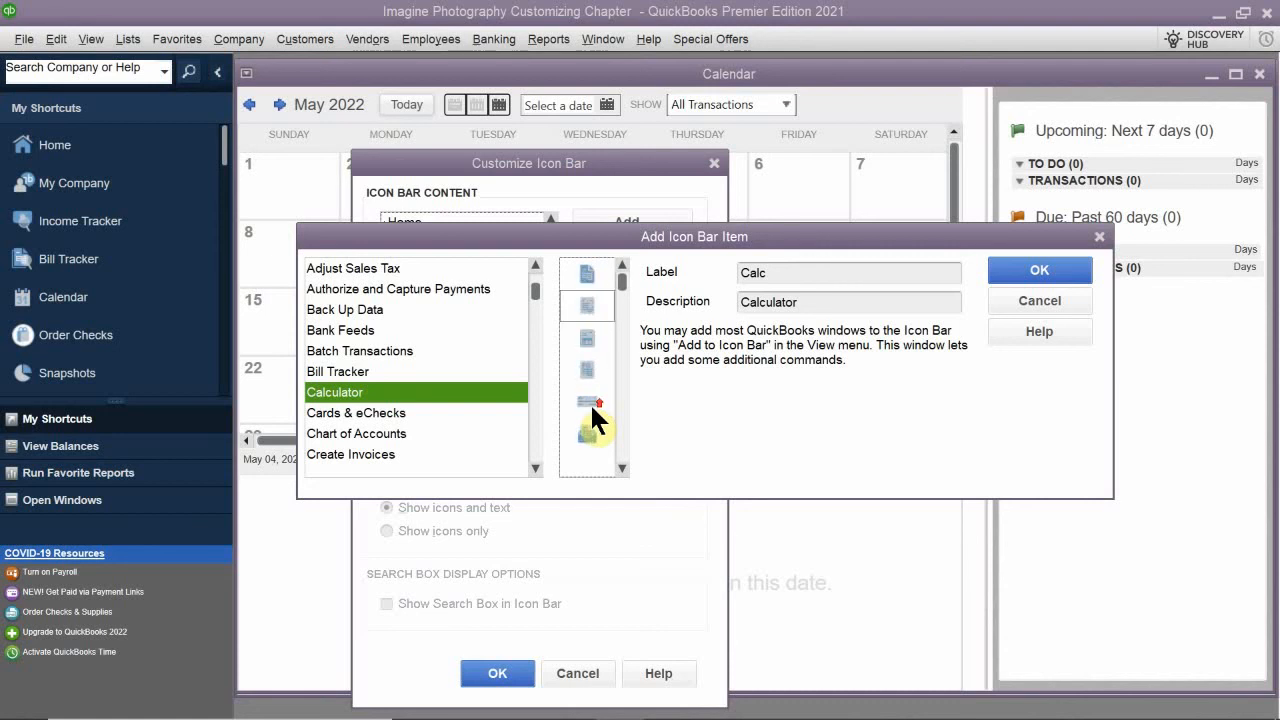
pyautogui.click(590, 370)
pyautogui.click(597, 396)
pyautogui.click(587, 427)
pyautogui.click(621, 468)
pyautogui.click(621, 468)
pyautogui.click(621, 468)
pyautogui.click(621, 468)
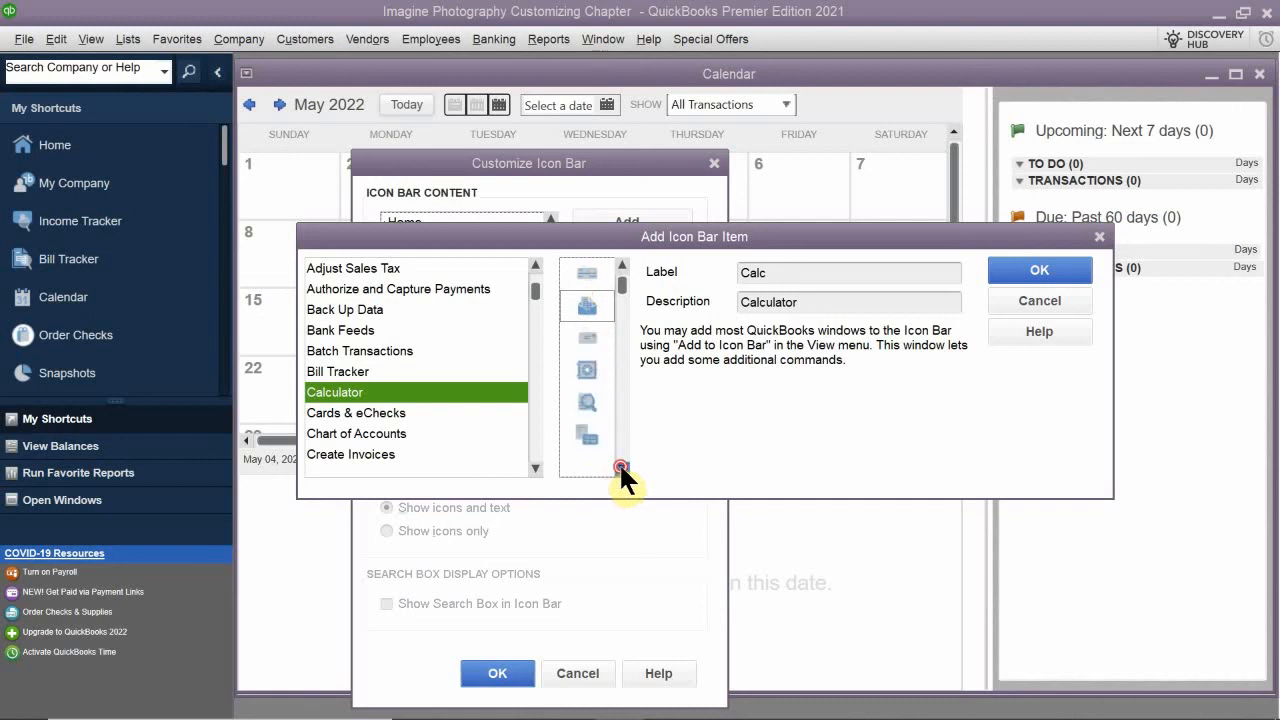
pyautogui.click(621, 468)
pyautogui.click(621, 468)
pyautogui.click(621, 468)
pyautogui.click(621, 468)
pyautogui.click(621, 468)
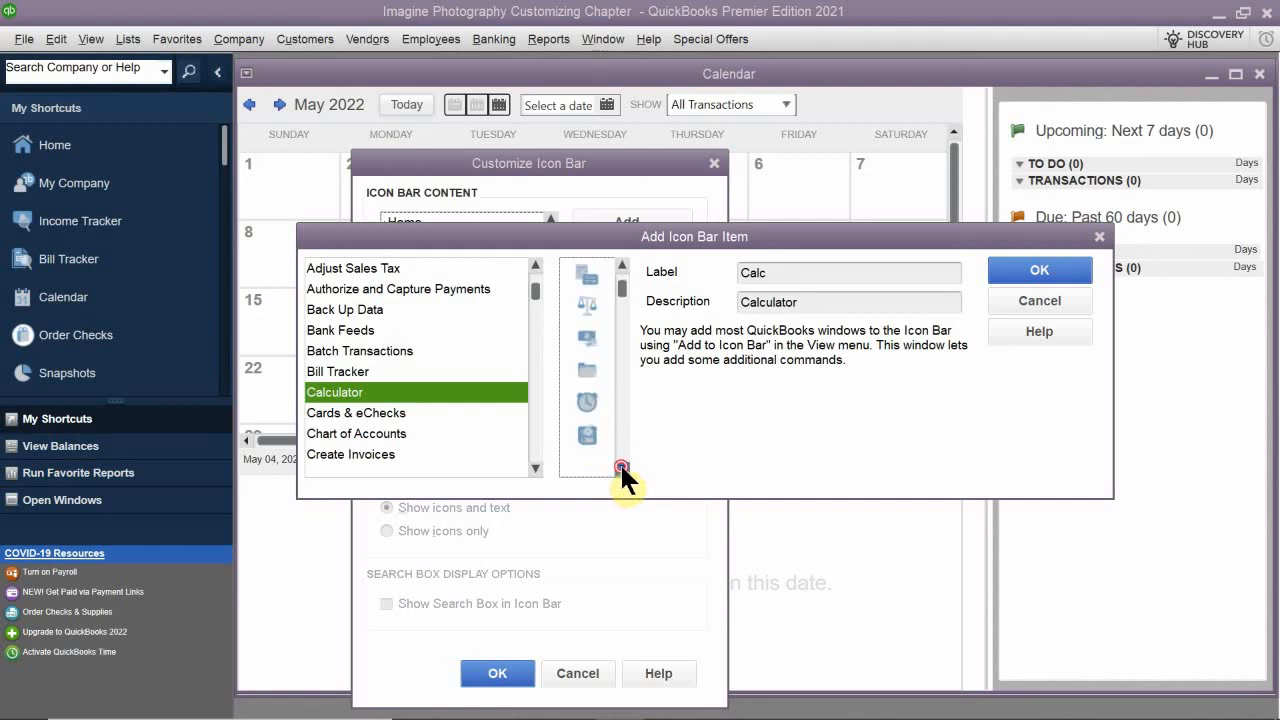
pyautogui.click(621, 468)
pyautogui.click(621, 468)
pyautogui.click(621, 468)
pyautogui.click(621, 468)
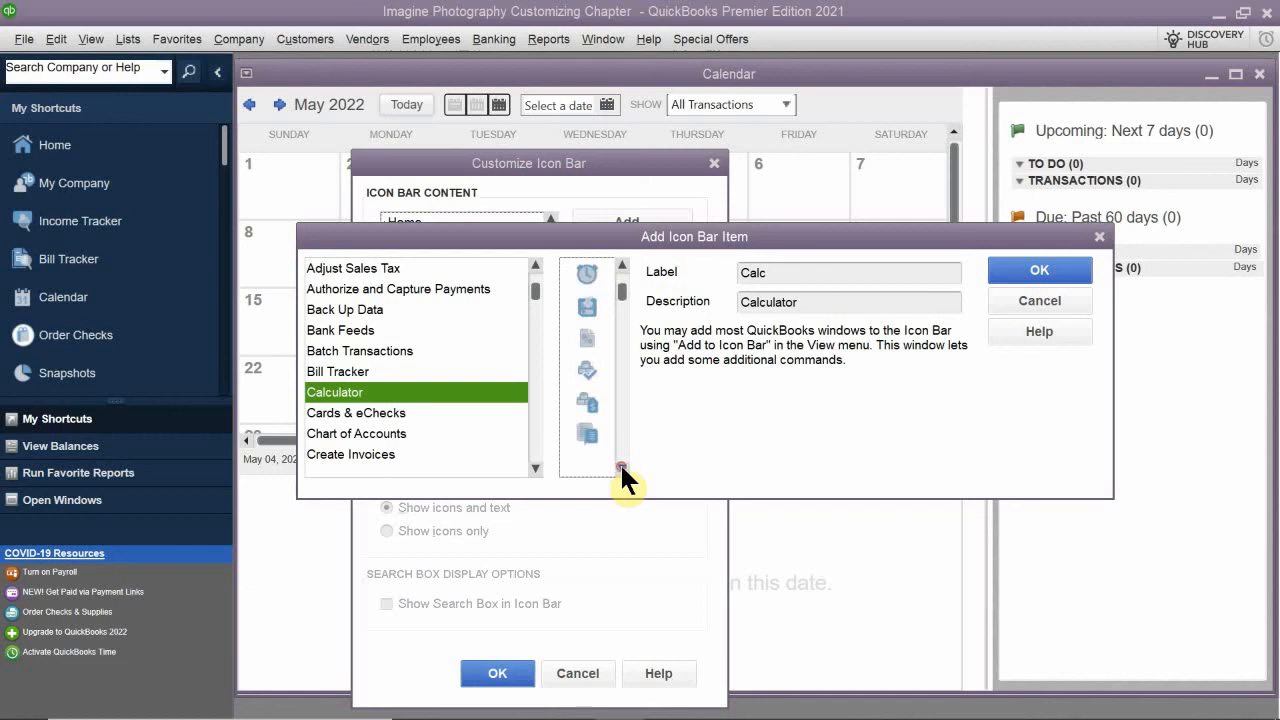
pyautogui.click(621, 468)
pyautogui.click(621, 468)
pyautogui.click(621, 468)
pyautogui.click(621, 468)
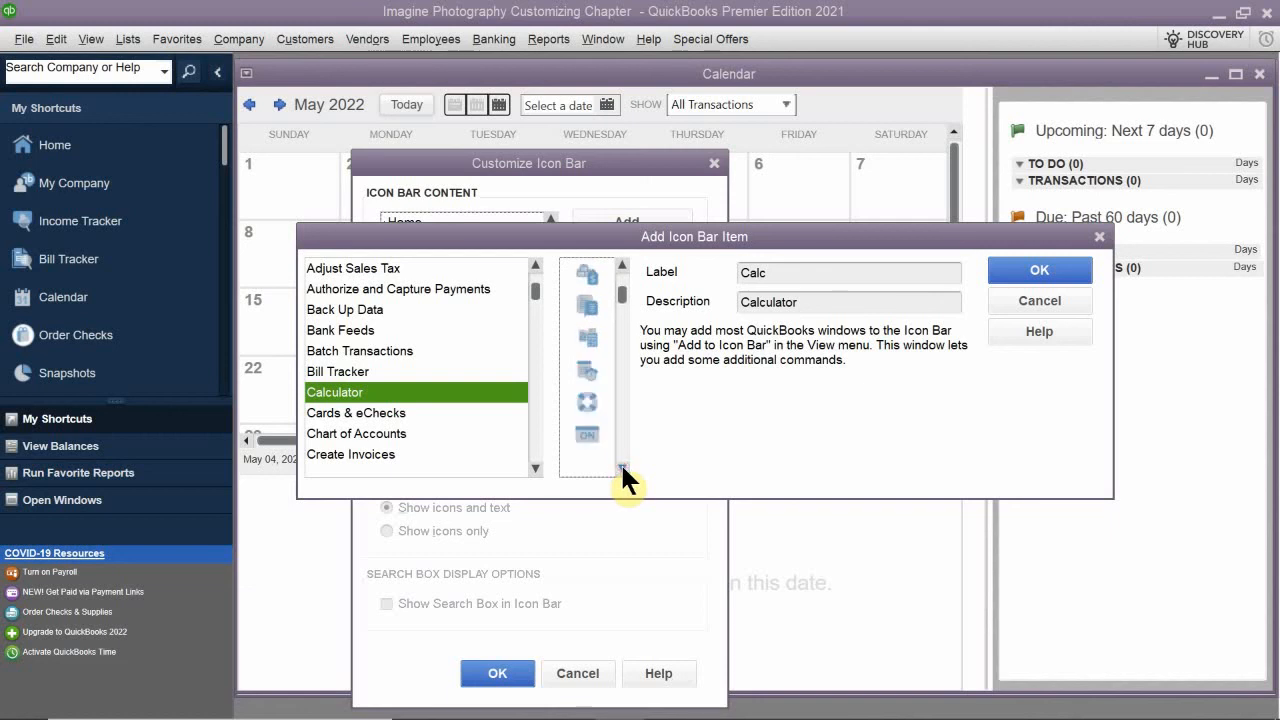
pyautogui.click(621, 468)
pyautogui.click(621, 468)
pyautogui.click(621, 468)
pyautogui.click(621, 468)
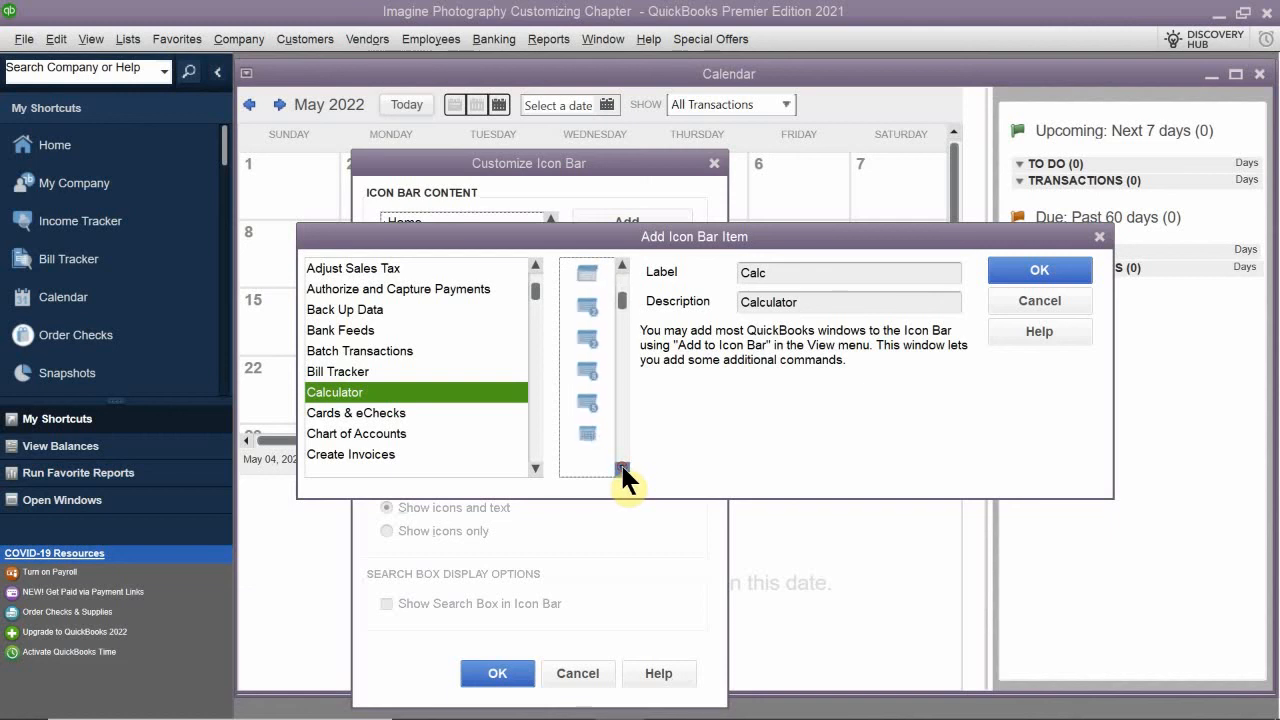
pyautogui.click(621, 468)
pyautogui.click(621, 468)
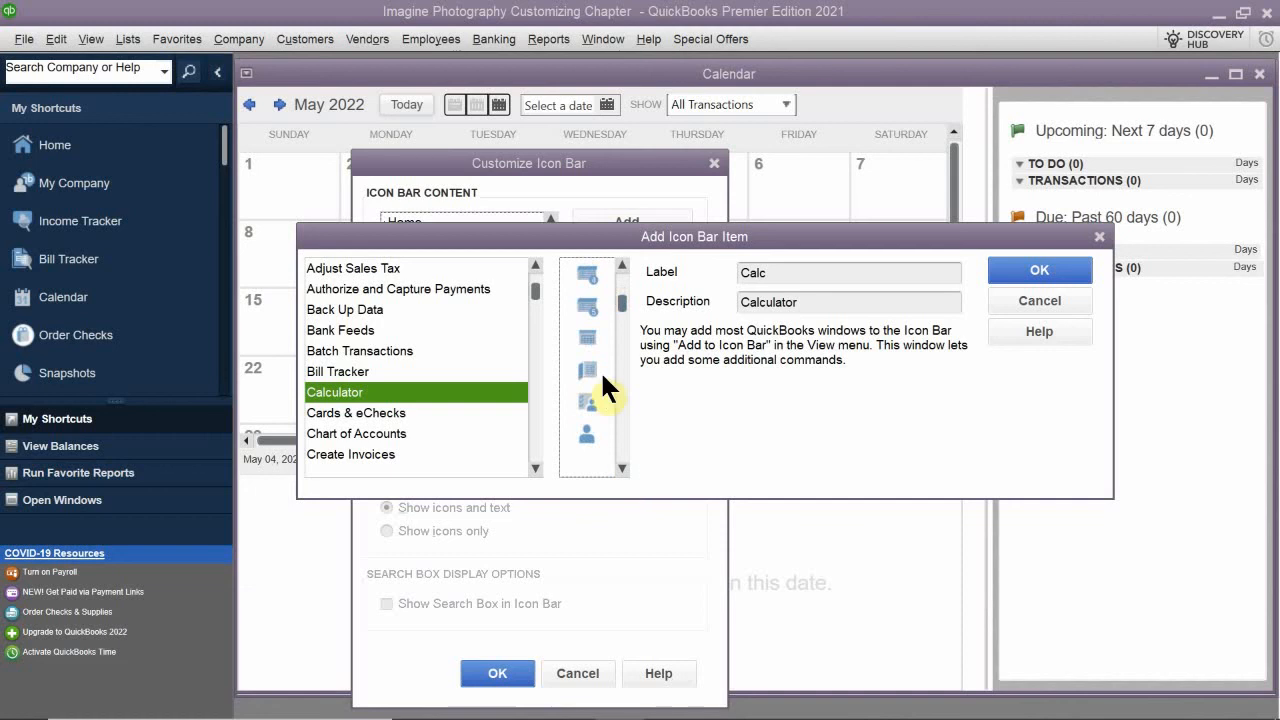
# - Choose the third icon in the icon list for the item and change its label to Calculator
pyautogui.scroll(3, 582, 379)
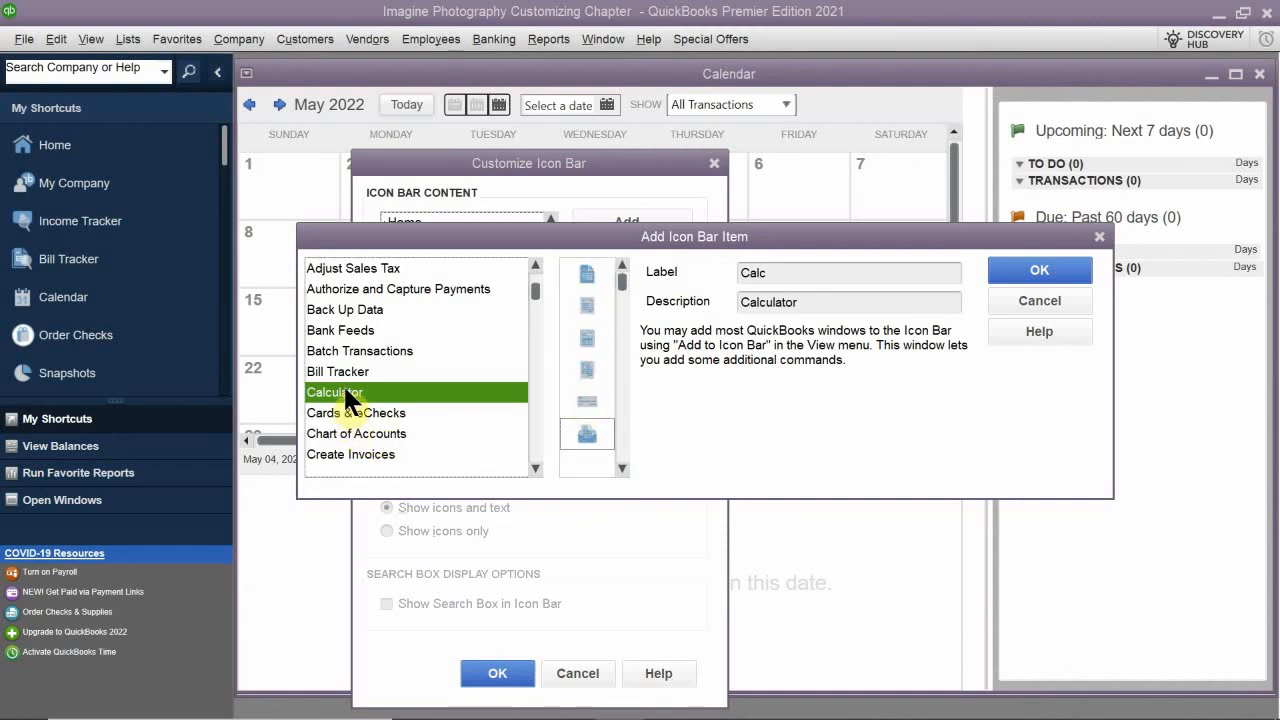
pyautogui.click(581, 343)
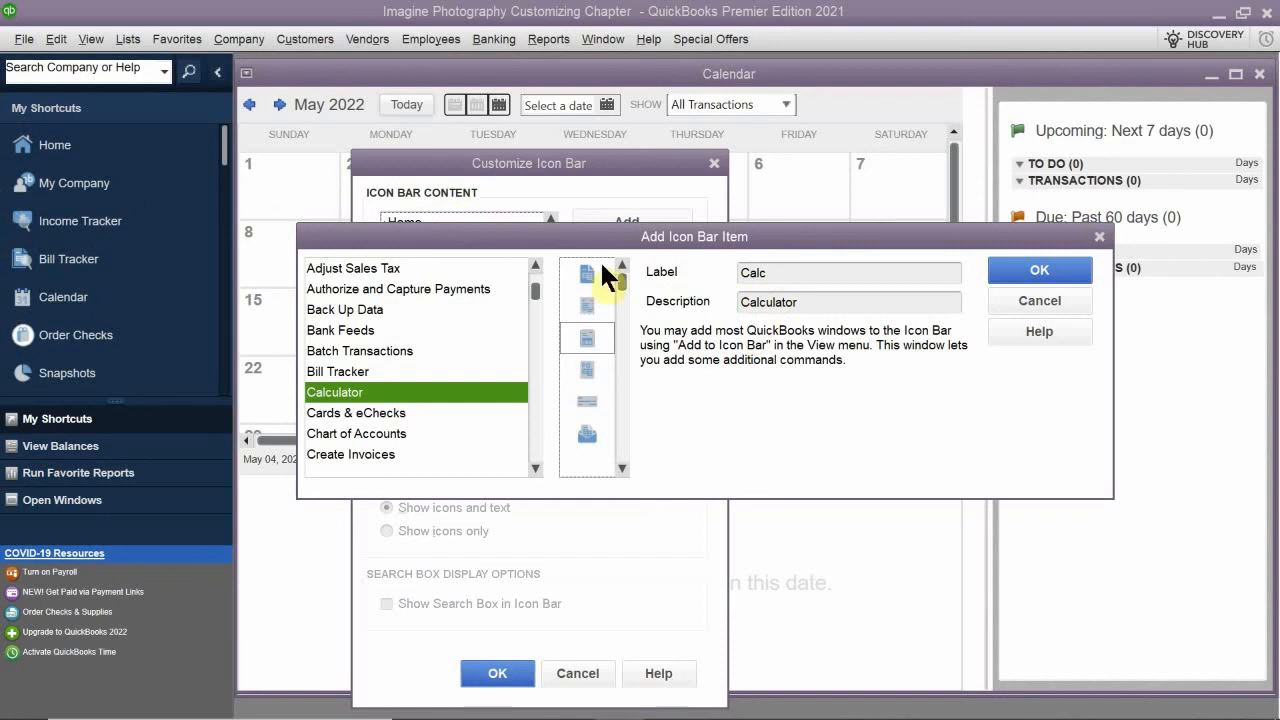
pyautogui.click(797, 272)
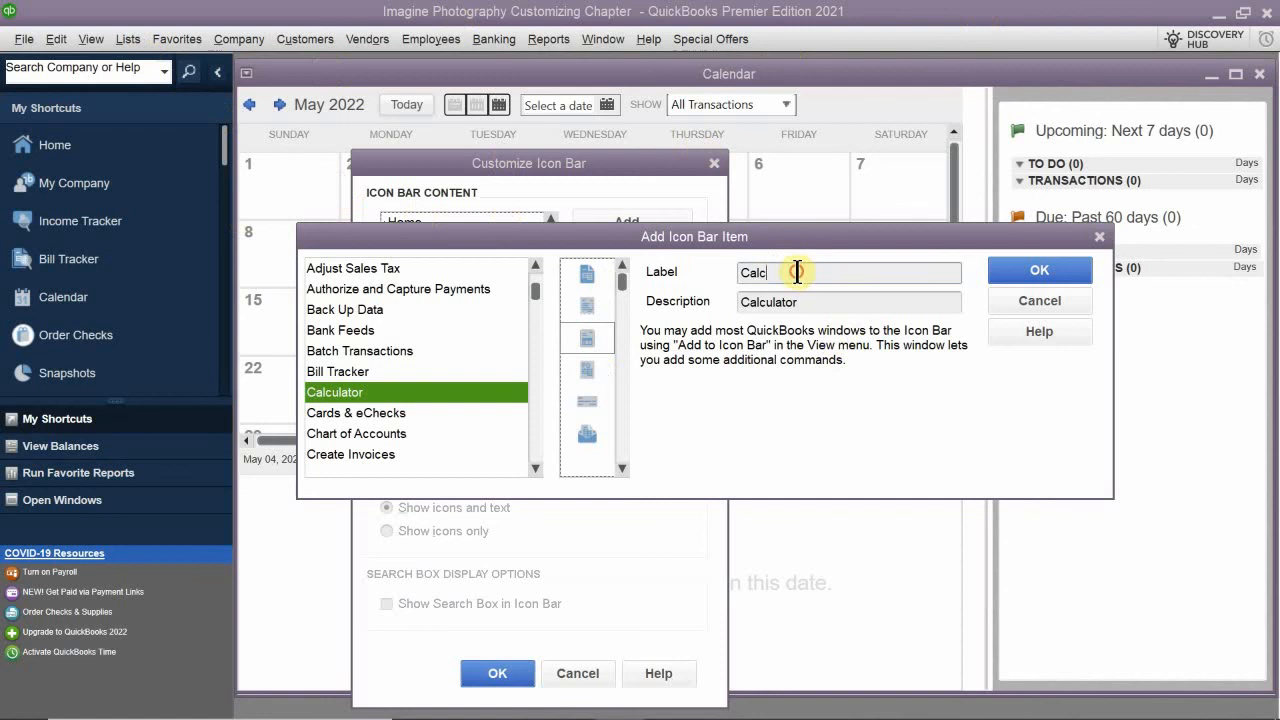
pyautogui.doubleClick(797, 272)
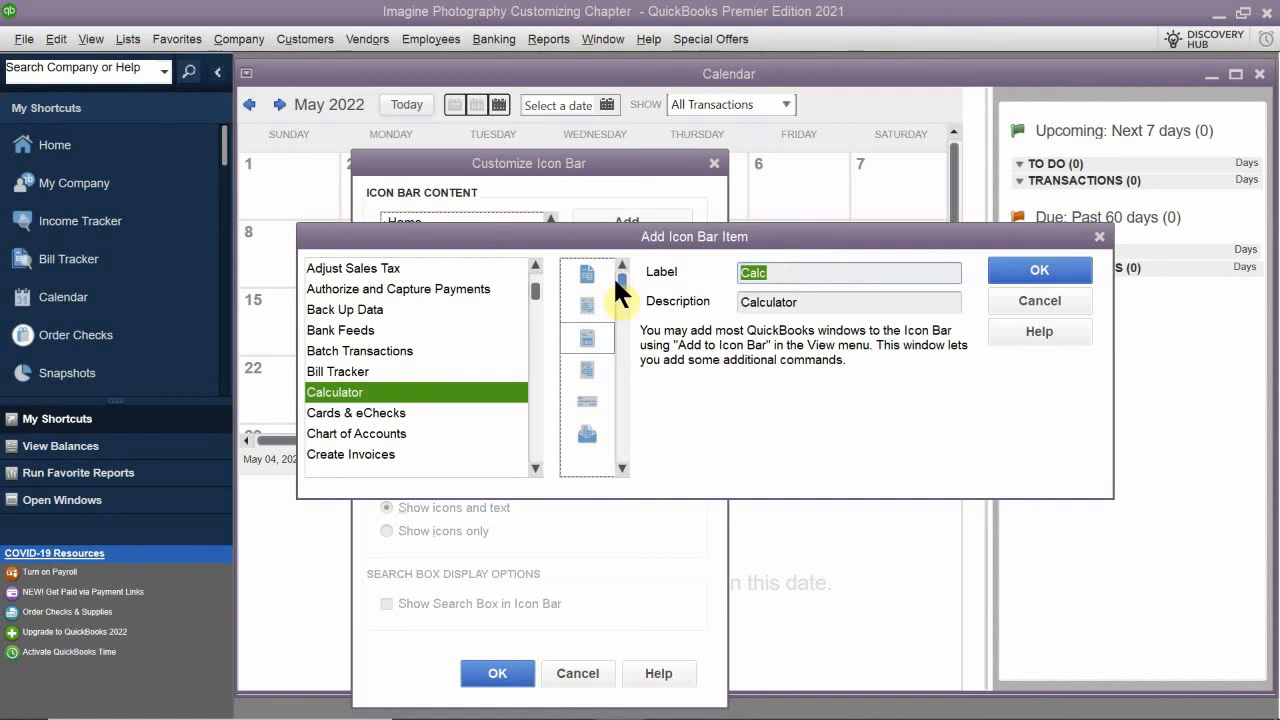
pyautogui.press('BackSpace')
pyautogui.write('Ca')
pyautogui.press('BackSpace')
pyautogui.write('lculator')
# - Add the Calculator item to the Icon Bar and review the Icon Bar Content list from start to end
pyautogui.scroll(1, 597, 291)
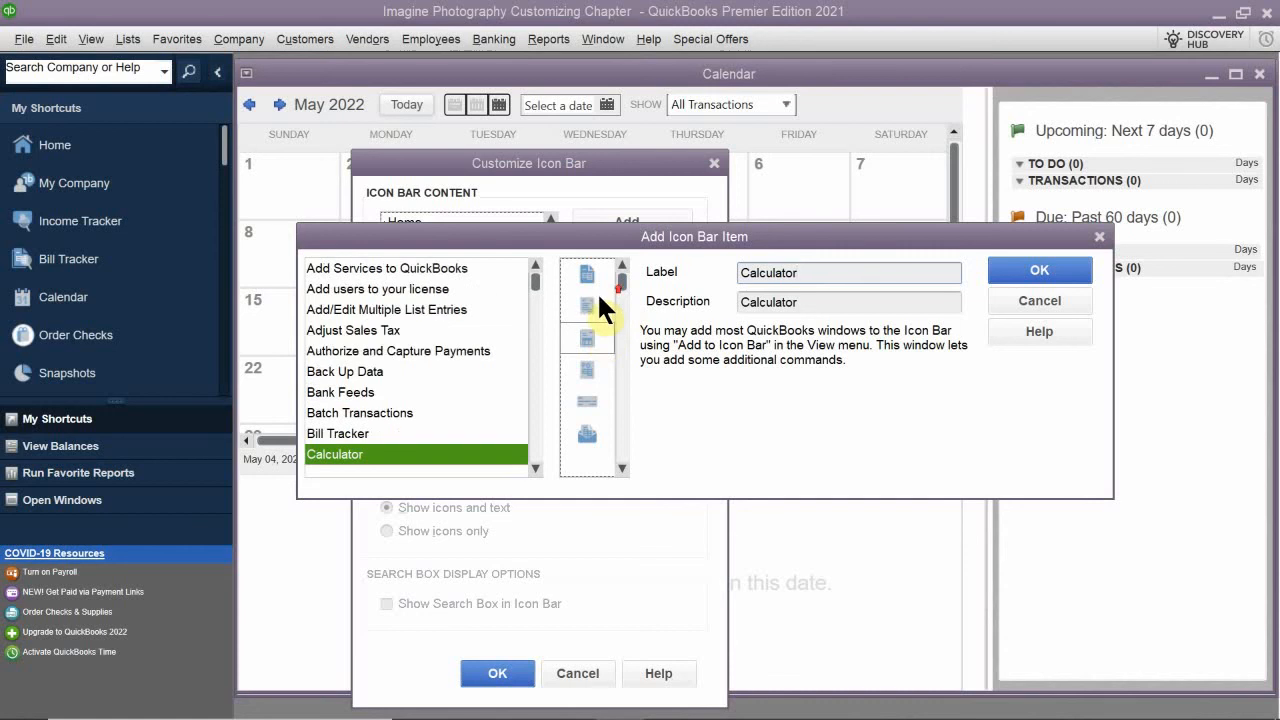
pyautogui.scroll(-3, 595, 301)
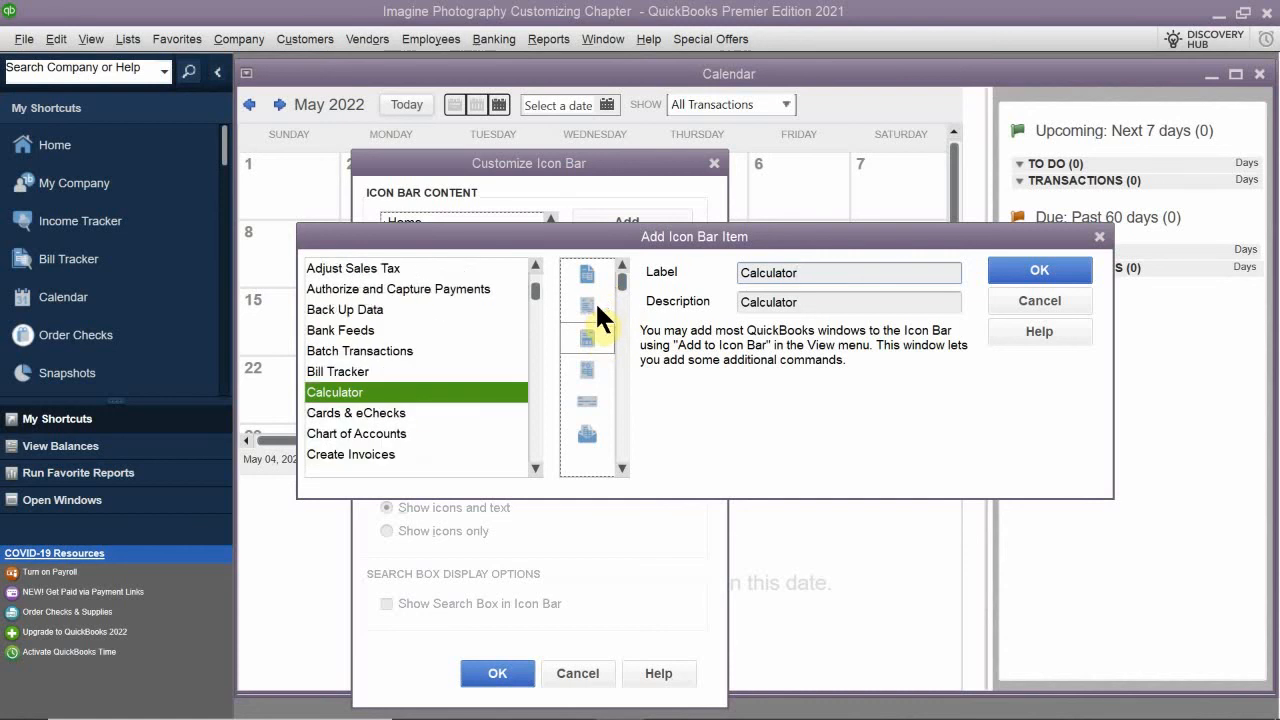
pyautogui.scroll(-3, 625, 320)
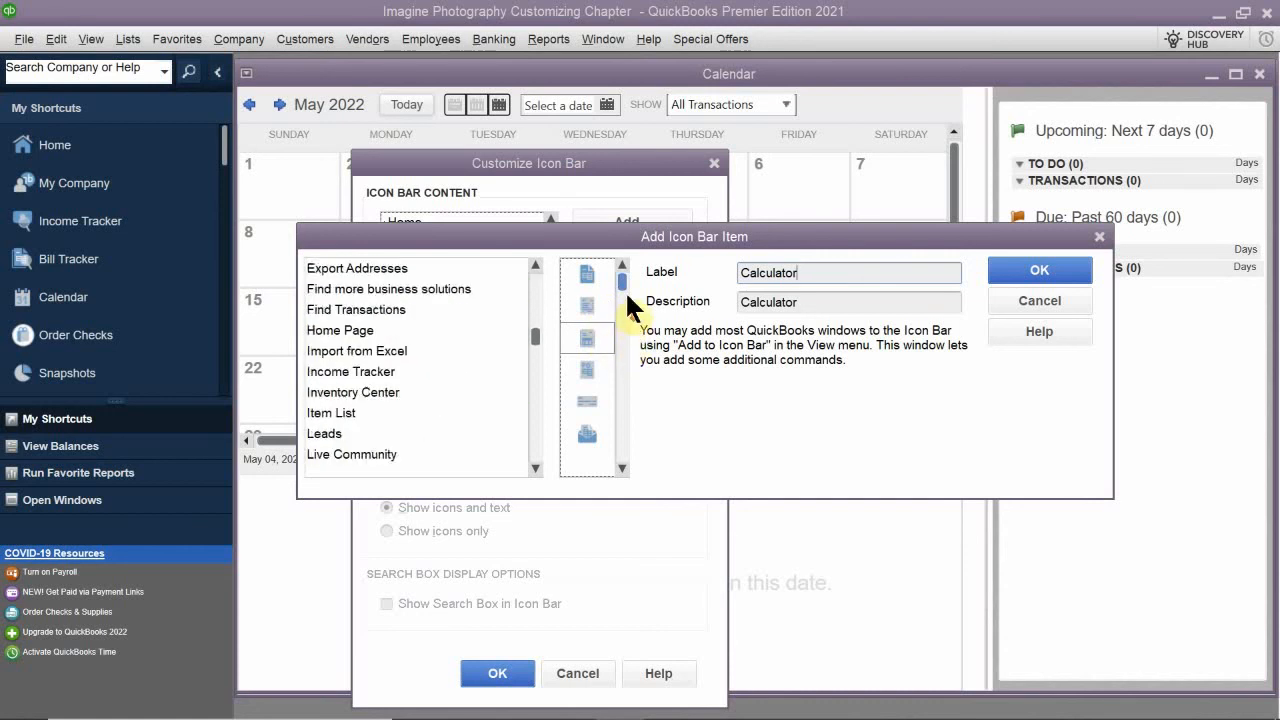
pyautogui.moveTo(625, 287); pyautogui.dragTo(647, 235)
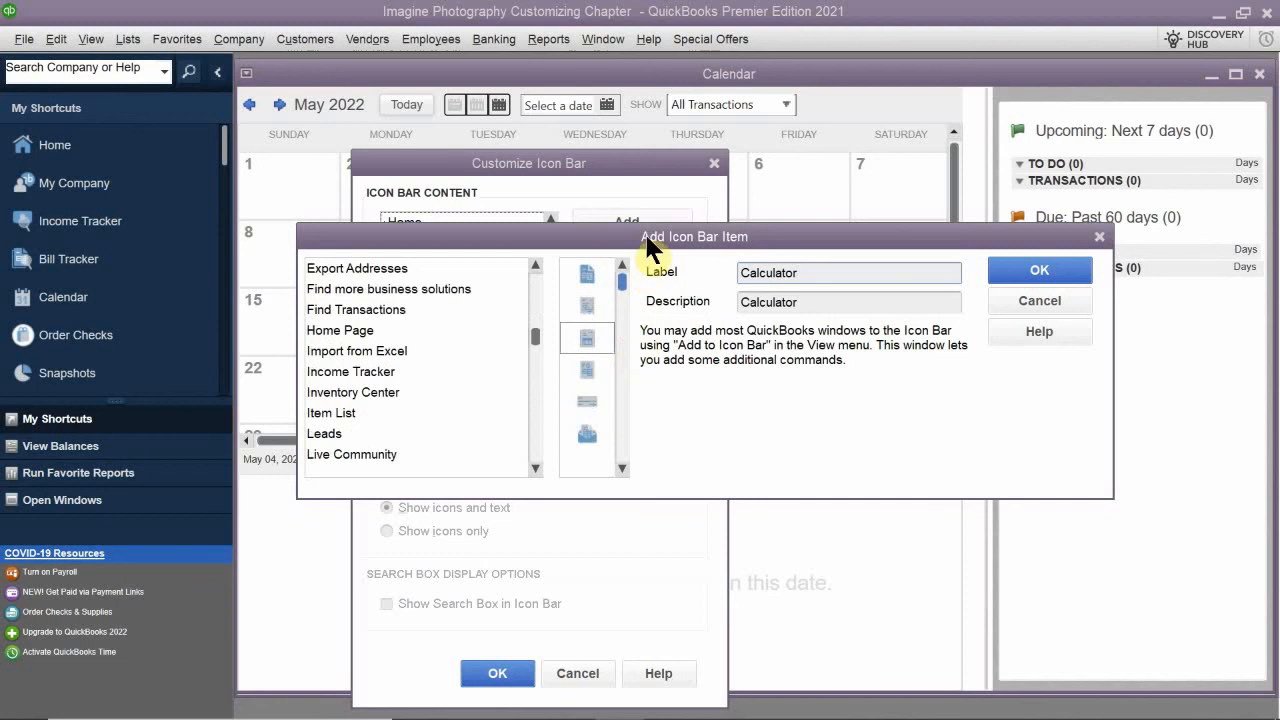
pyautogui.click(1040, 274)
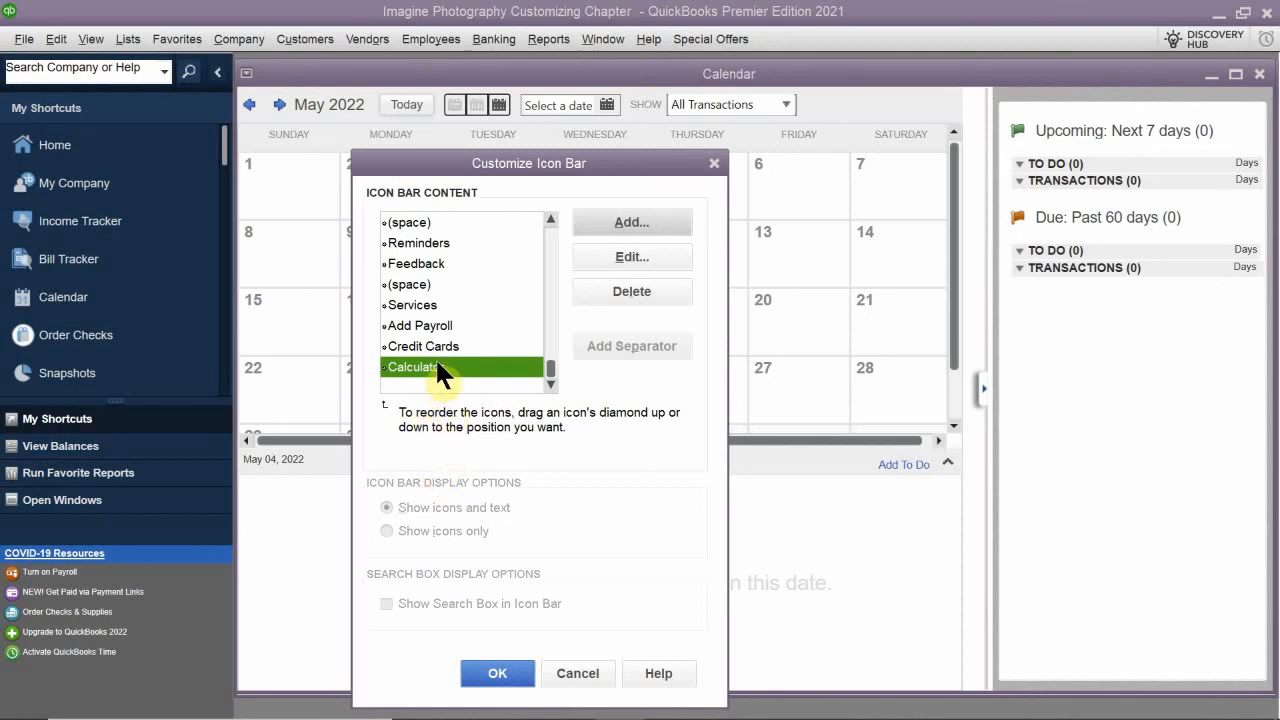
pyautogui.scroll(8, 448, 311)
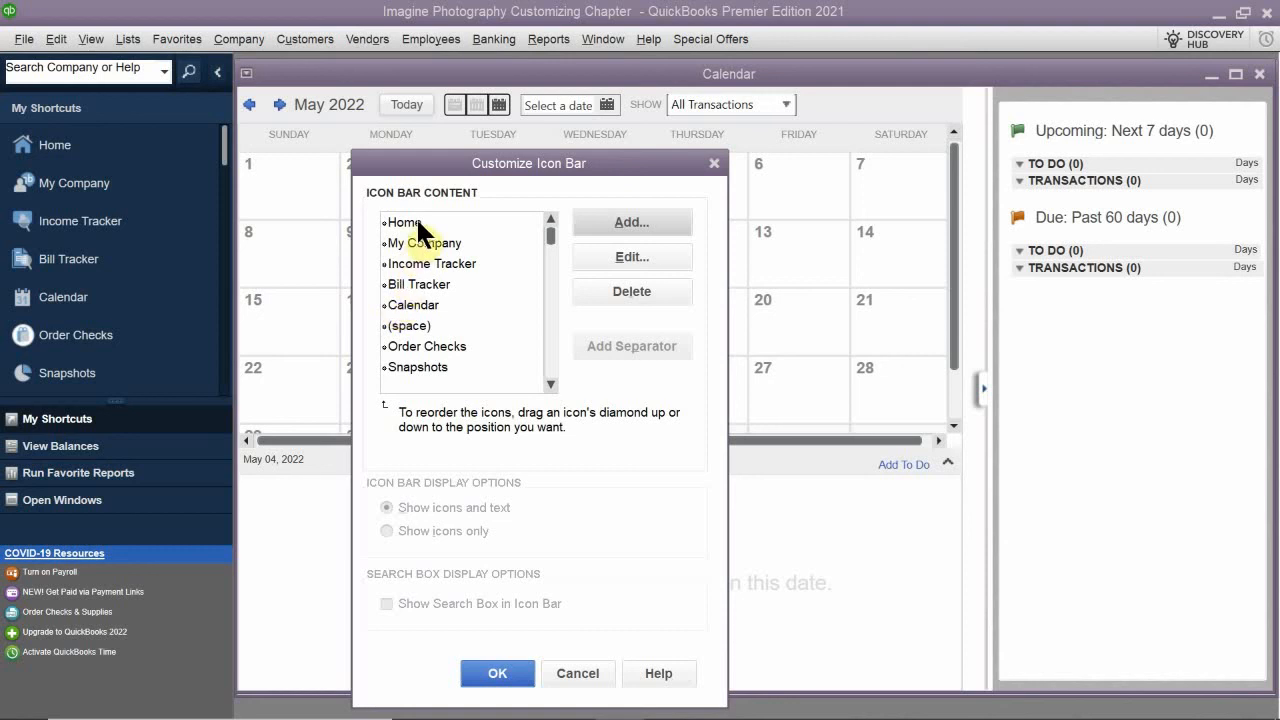
pyautogui.scroll(-5, 442, 345)
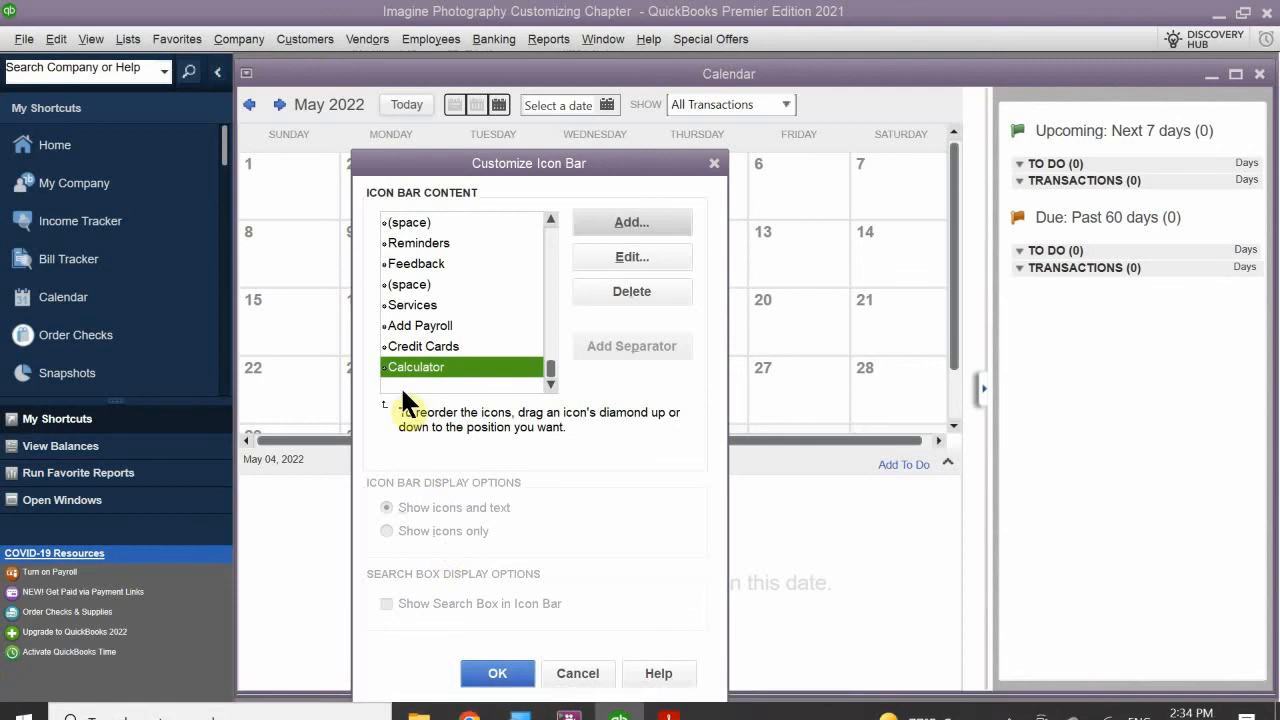
# - Close the Magnifier and move Calculator directly below Home in the Icon Bar Content list
pyautogui.click(524, 702)
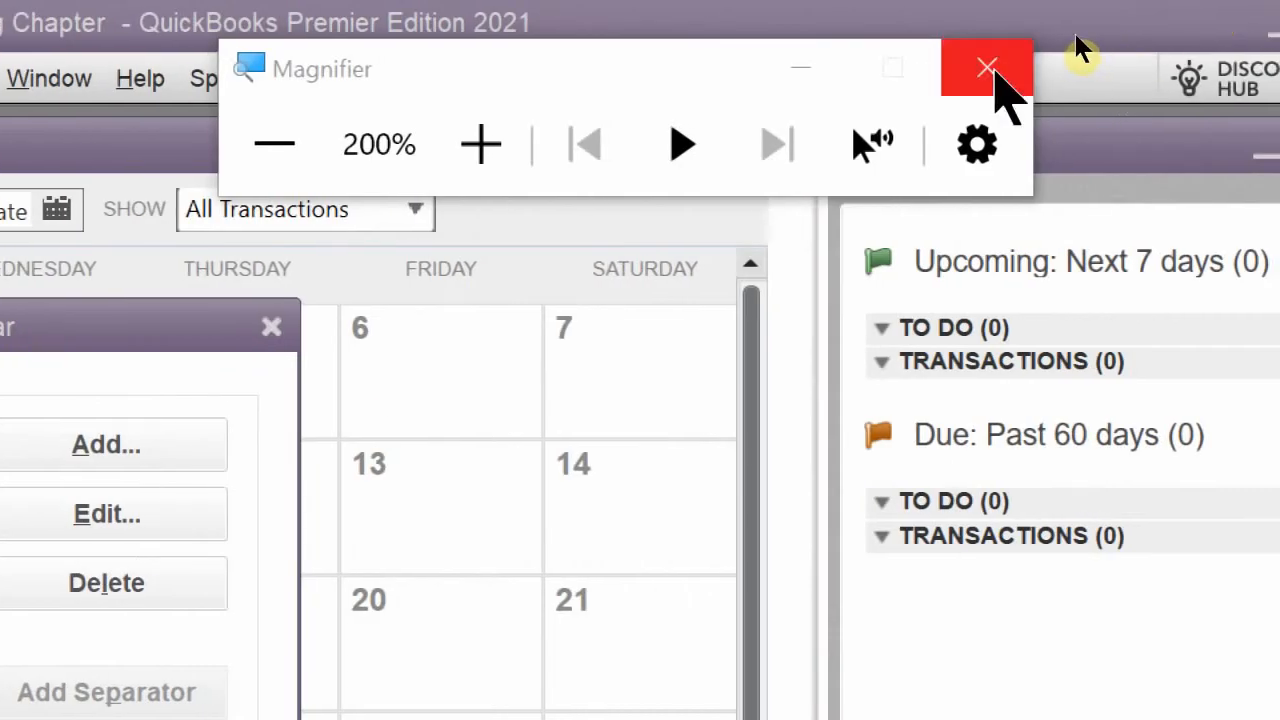
pyautogui.click(987, 68)
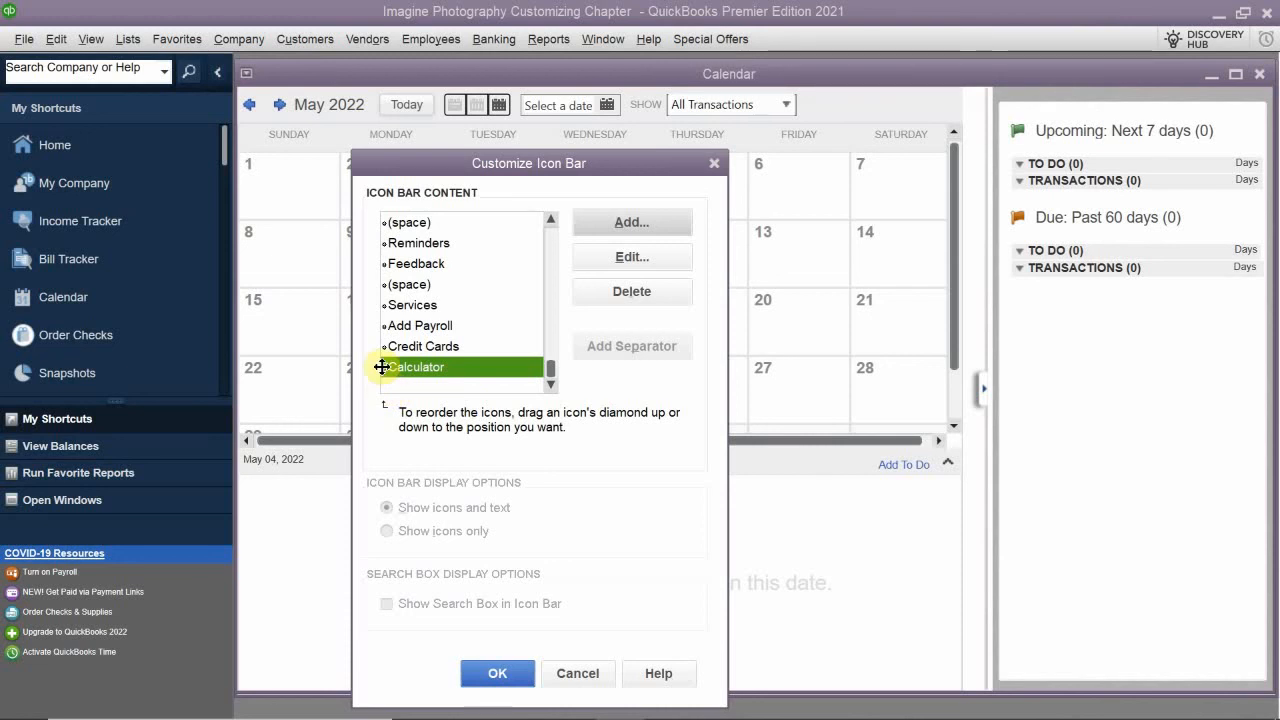
pyautogui.moveTo(381, 367); pyautogui.dragTo(410, 232)
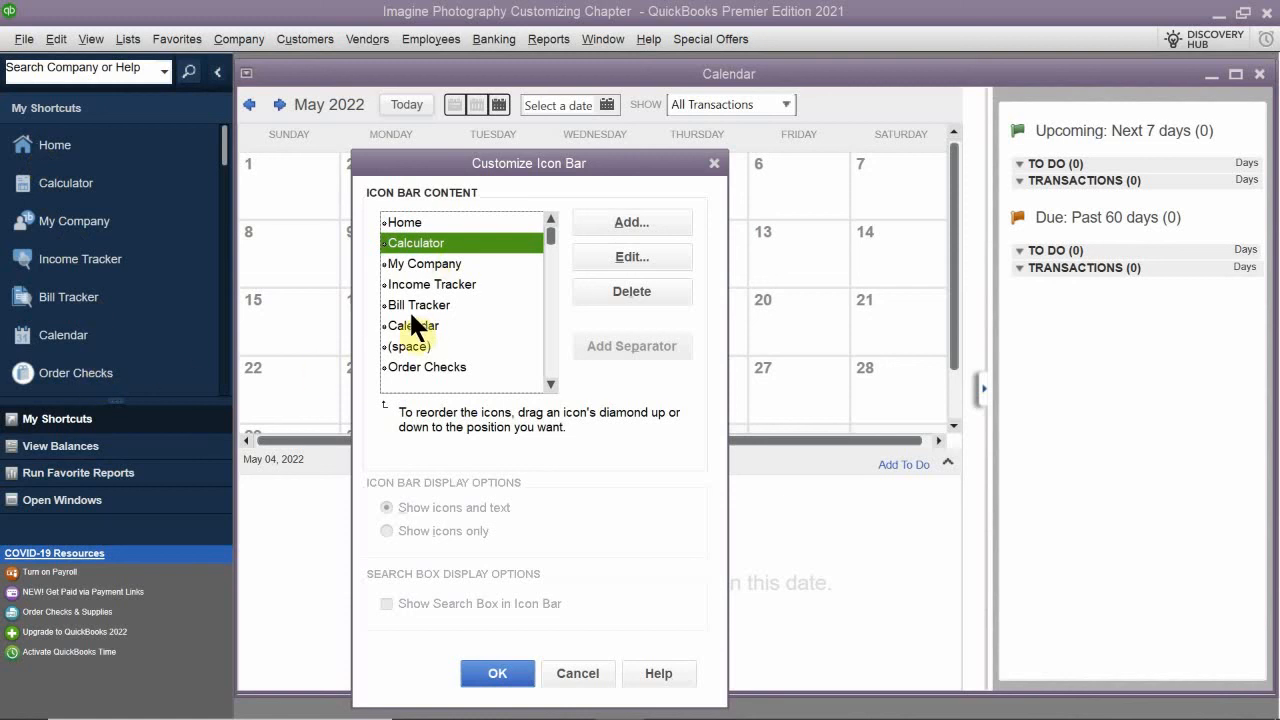
# - Delete My Company from the Icon Bar Content list and save the Icon Bar customization
pyautogui.click(432, 264)
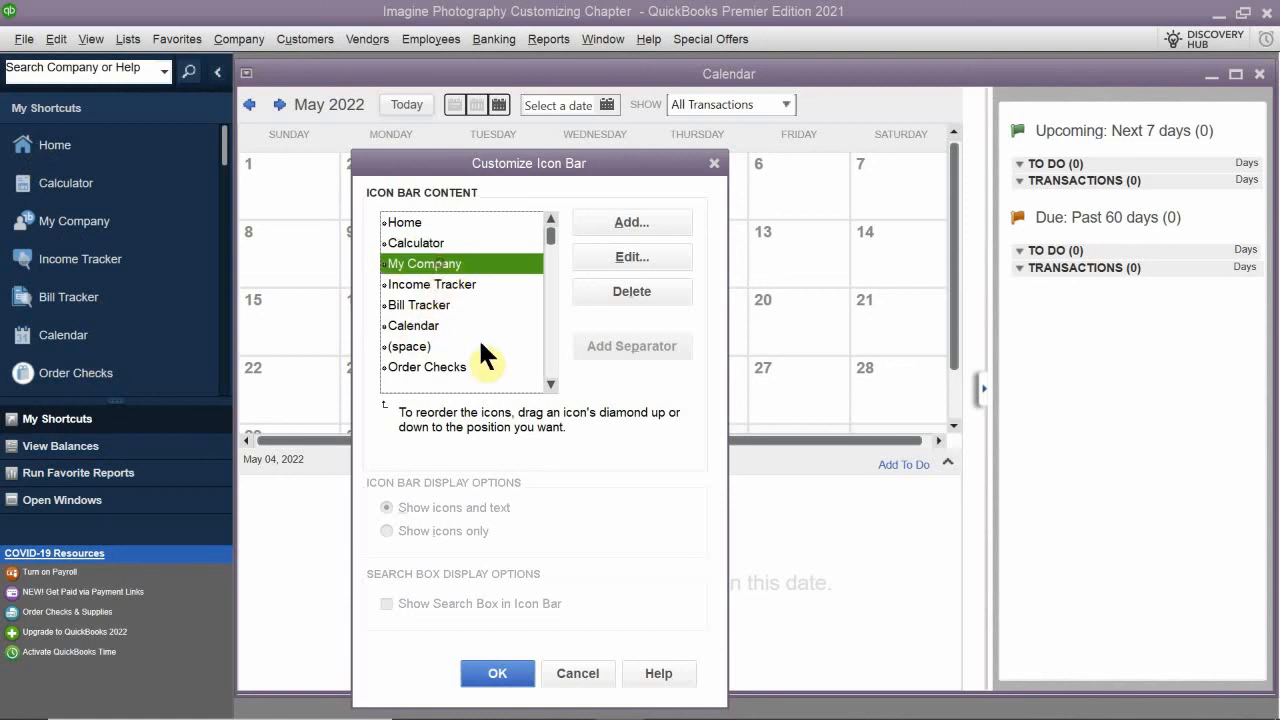
pyautogui.click(640, 292)
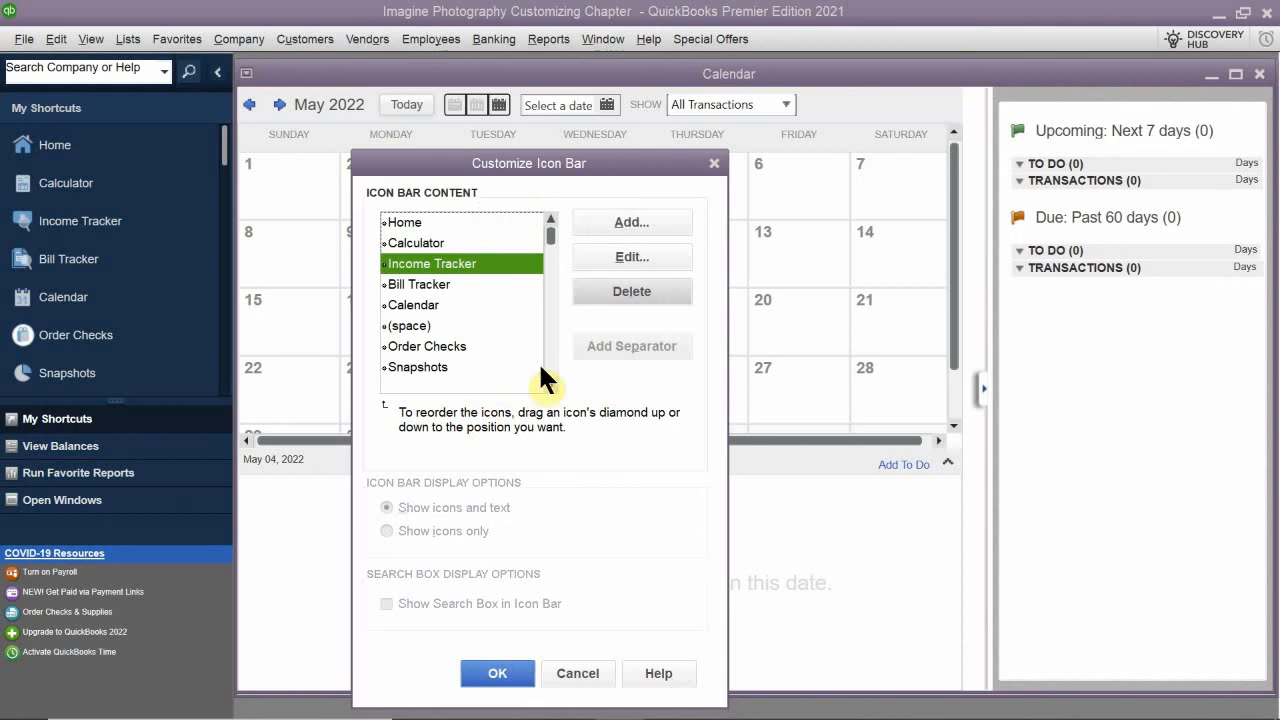
pyautogui.click(499, 676)
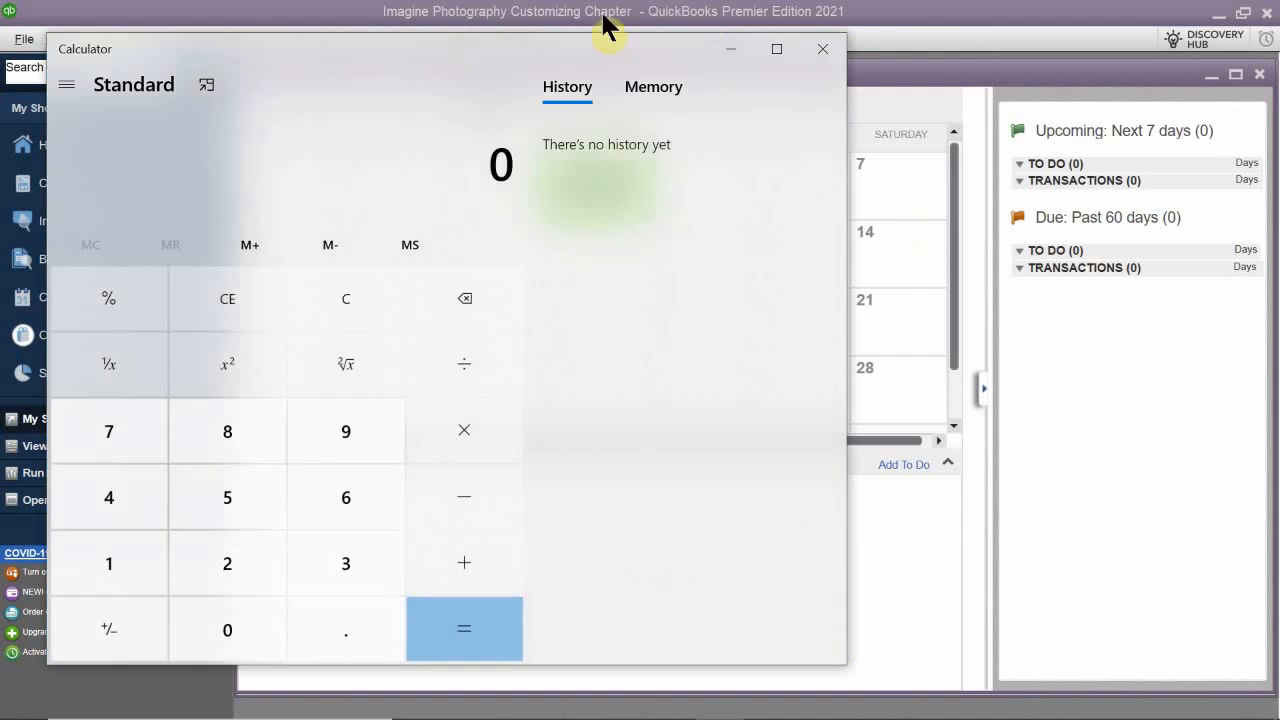
# - Close the Windows Calculator window
pyautogui.click(821, 50)
pyautogui.moveTo(619, 700)
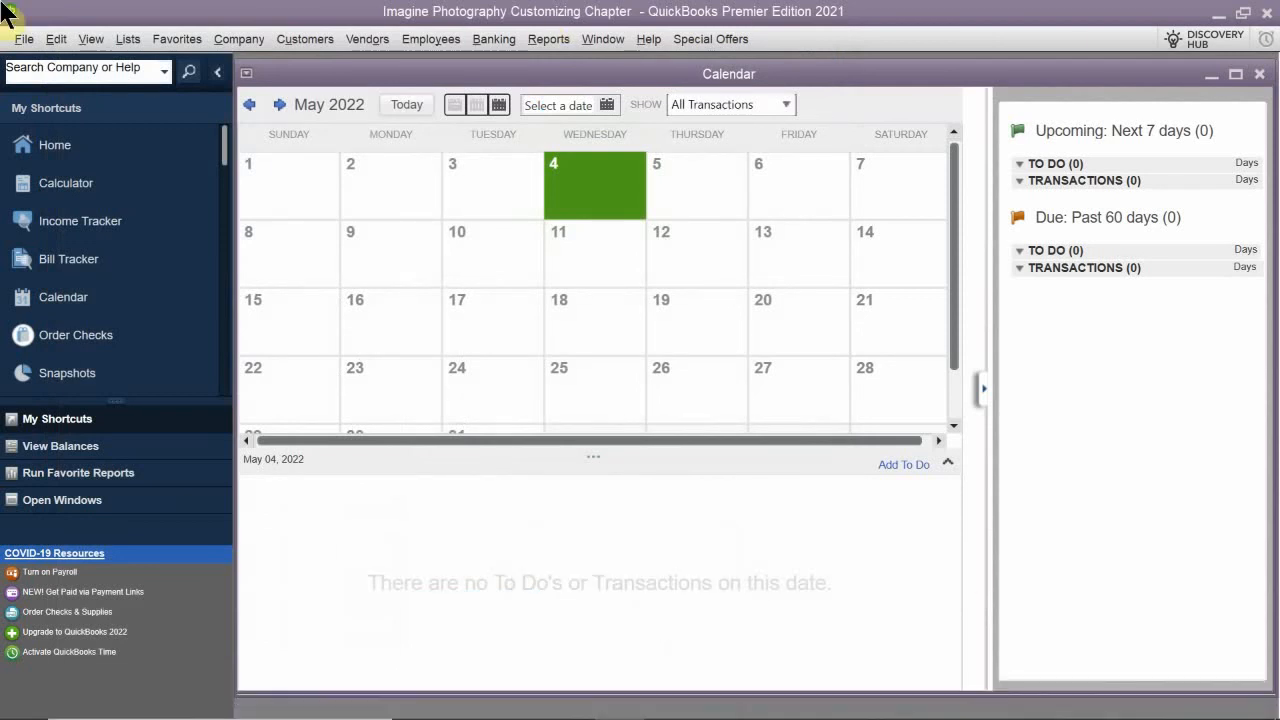
# - Enable colored icons/light background on the Top Icon Bar in the Desktop View preferences and save
pyautogui.click(56, 40)
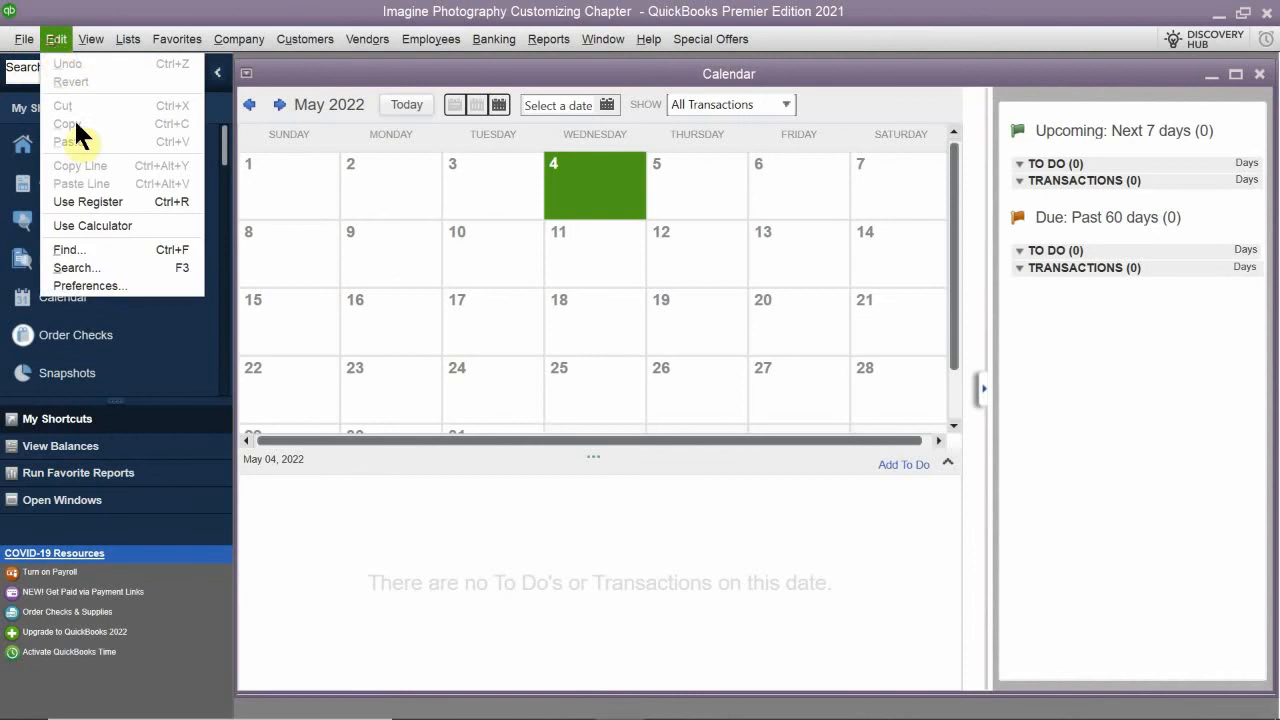
pyautogui.click(140, 284)
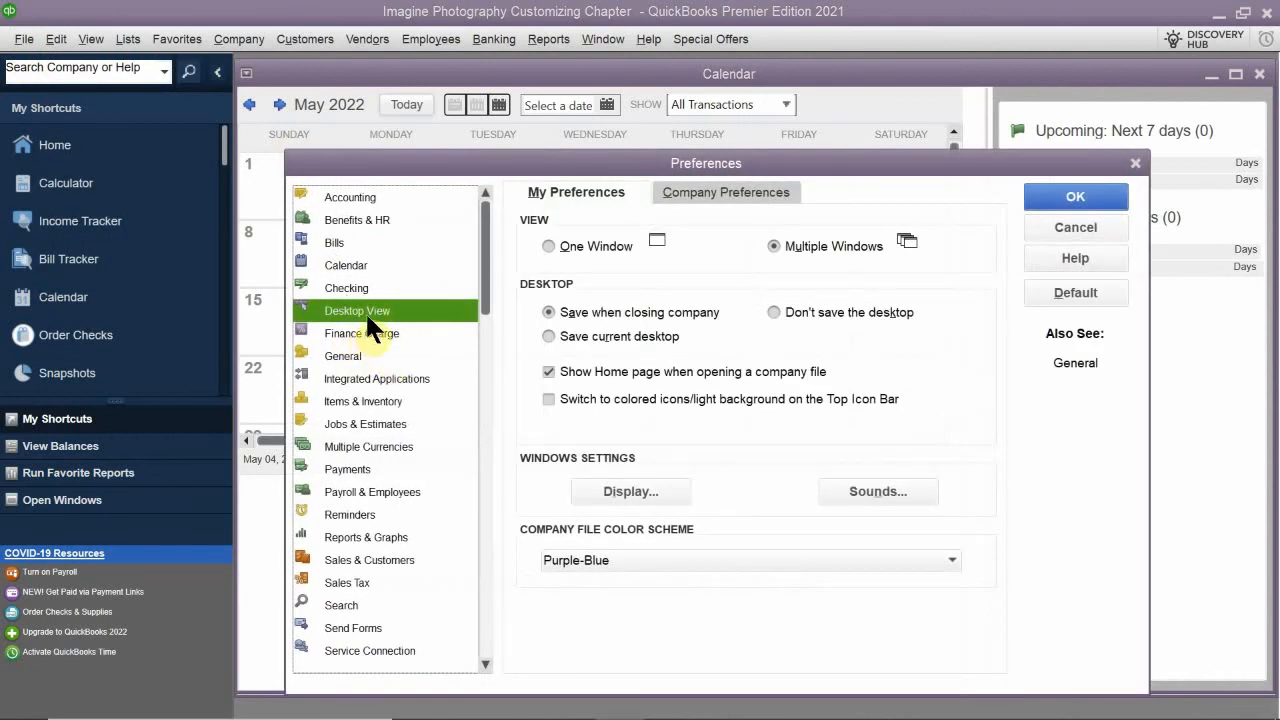
pyautogui.click(614, 398)
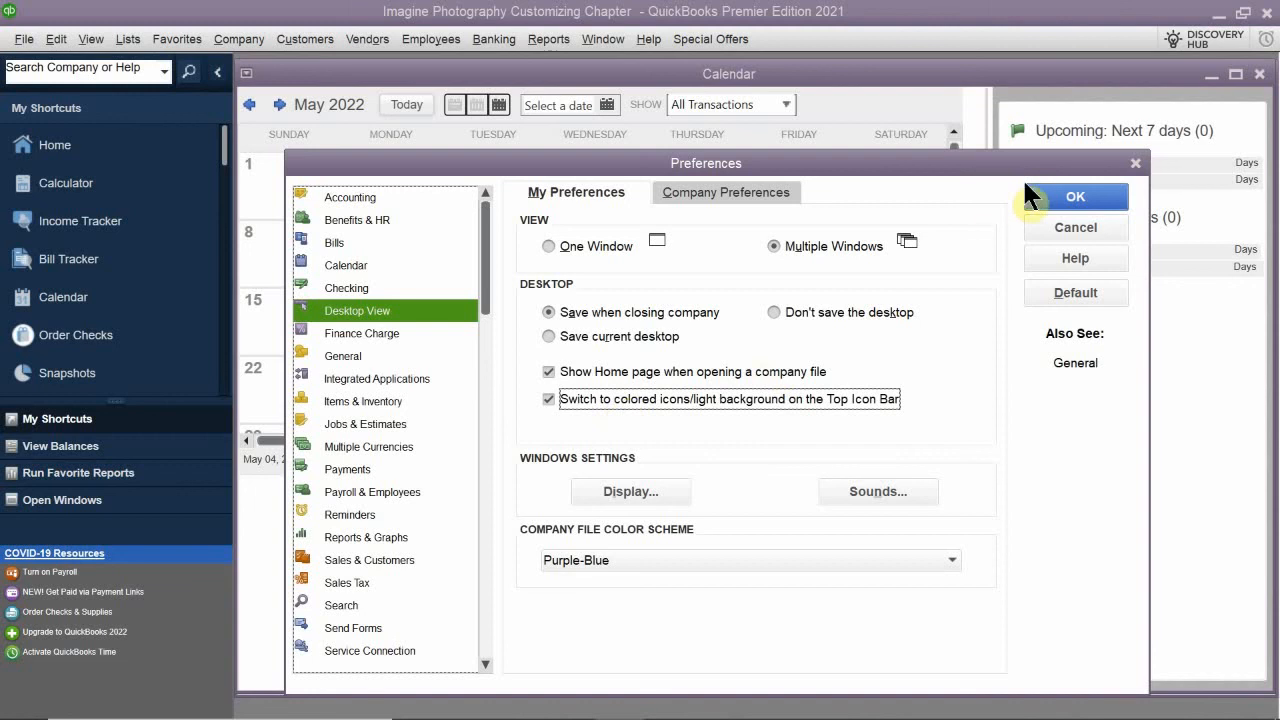
pyautogui.click(1060, 197)
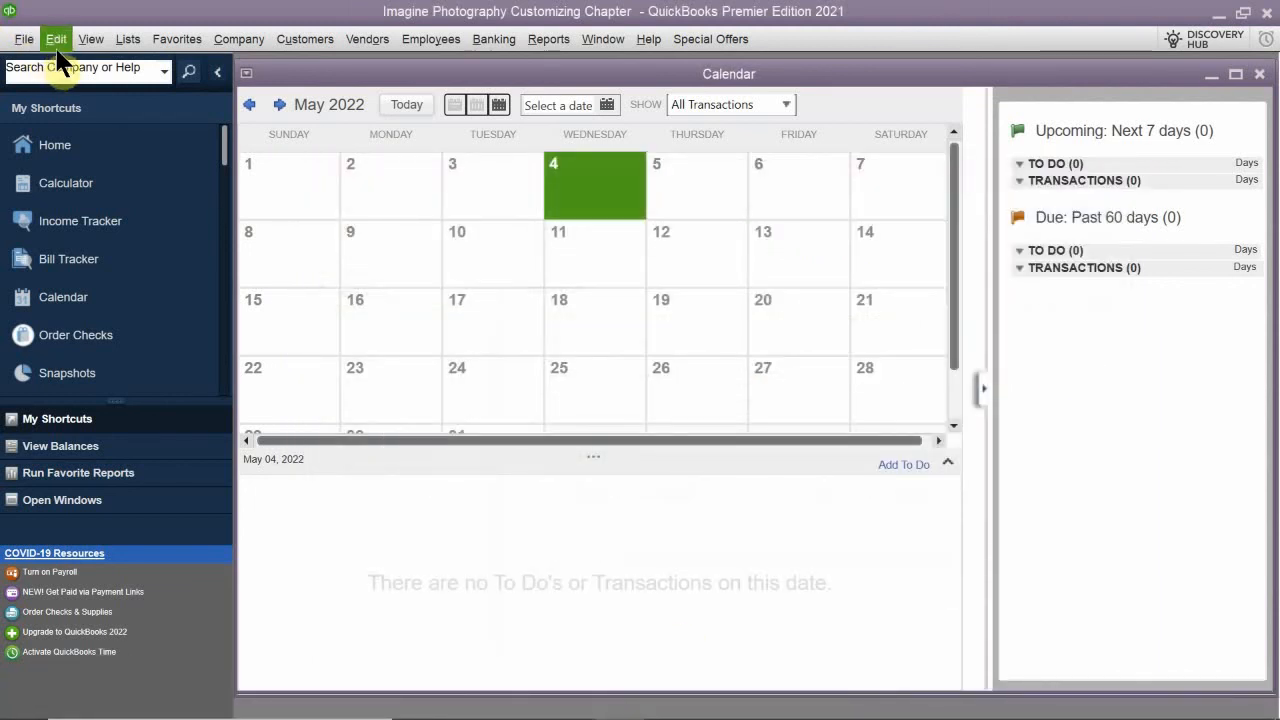
# - Switch to the Top Icon Bar to check its colored look, then return to the Left Icon Bar
pyautogui.click(88, 40)
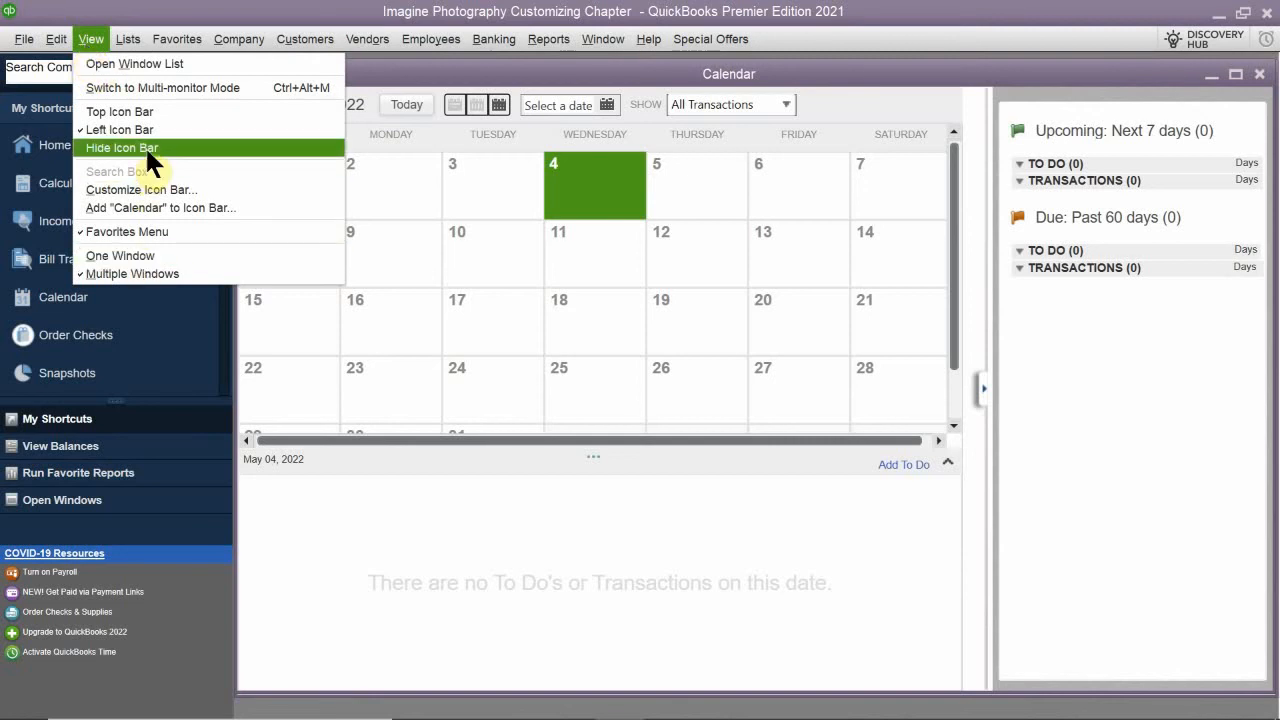
pyautogui.click(150, 112)
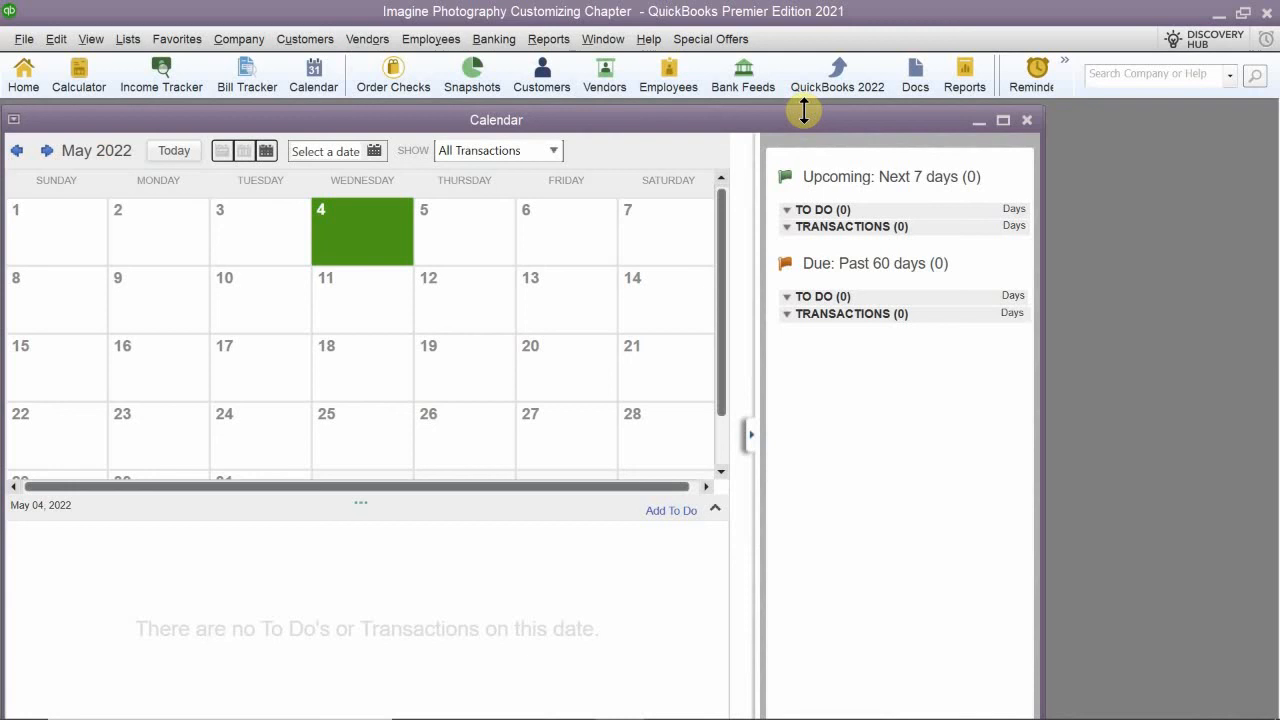
pyautogui.click(90, 39)
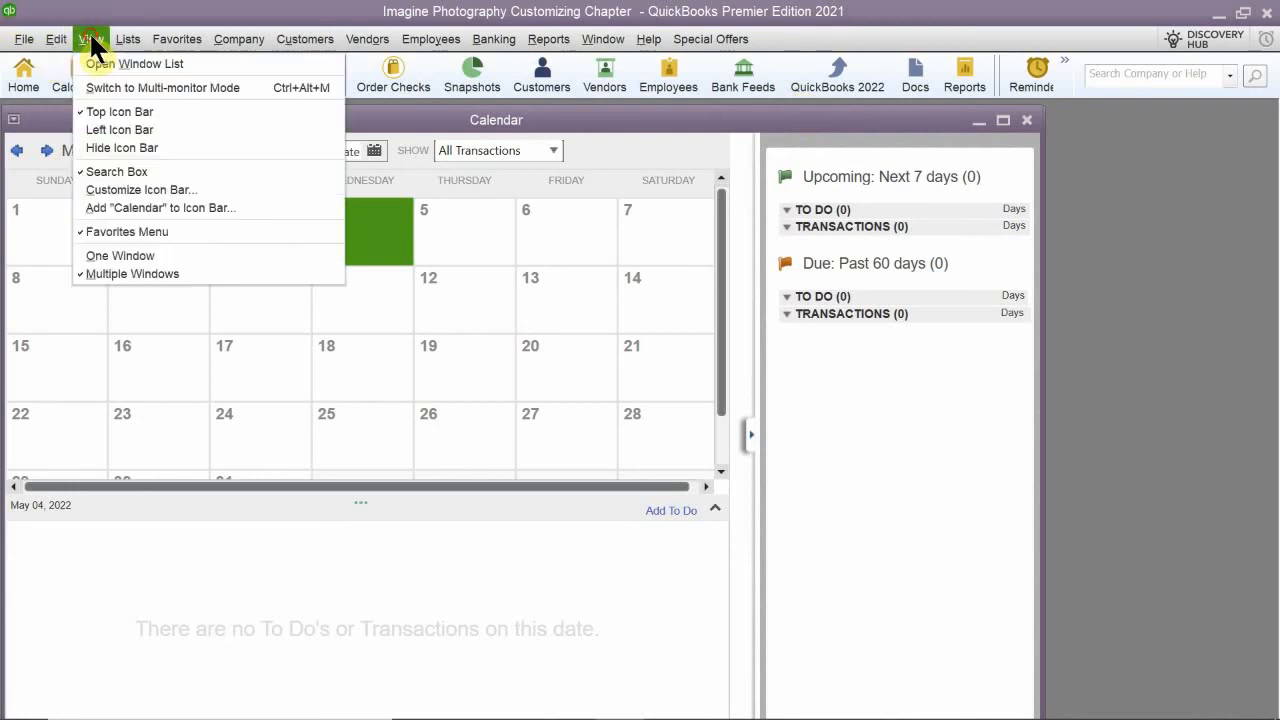
pyautogui.click(120, 130)
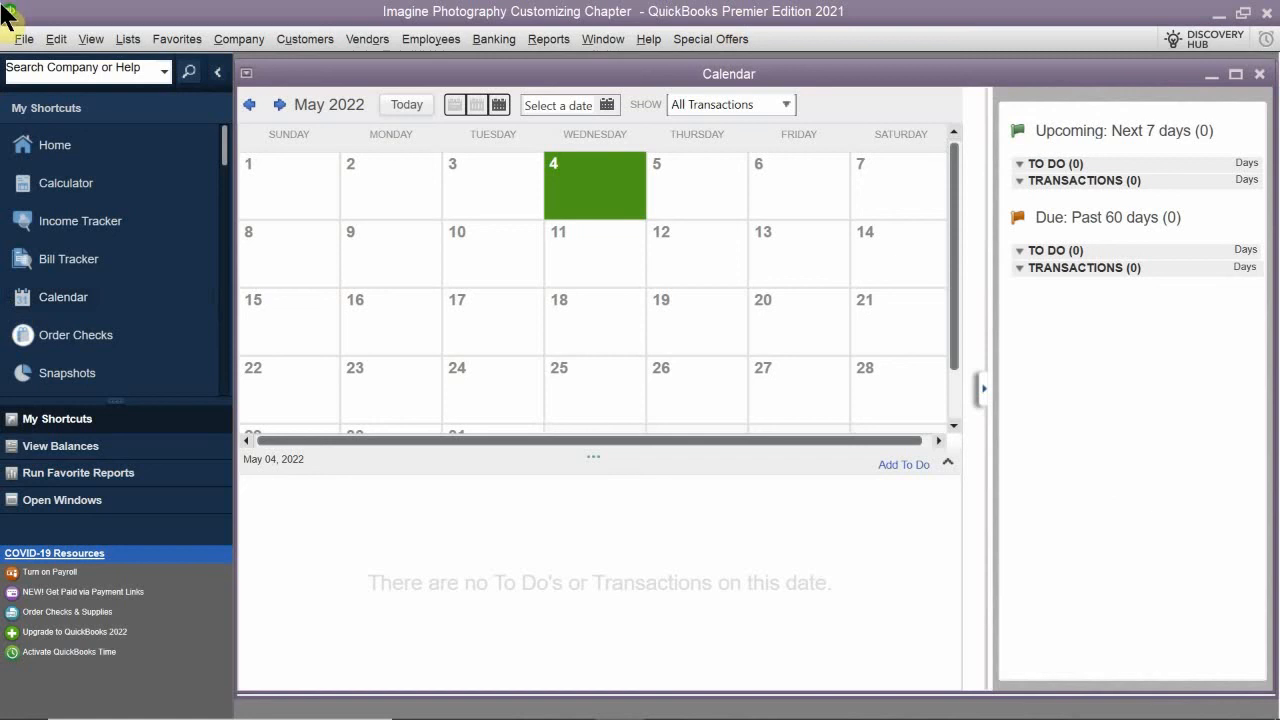
# - Disable the colored icons/light background option in the Desktop View preferences and display the Top Icon Bar
pyautogui.click(57, 39)
pyautogui.moveTo(91, 40)
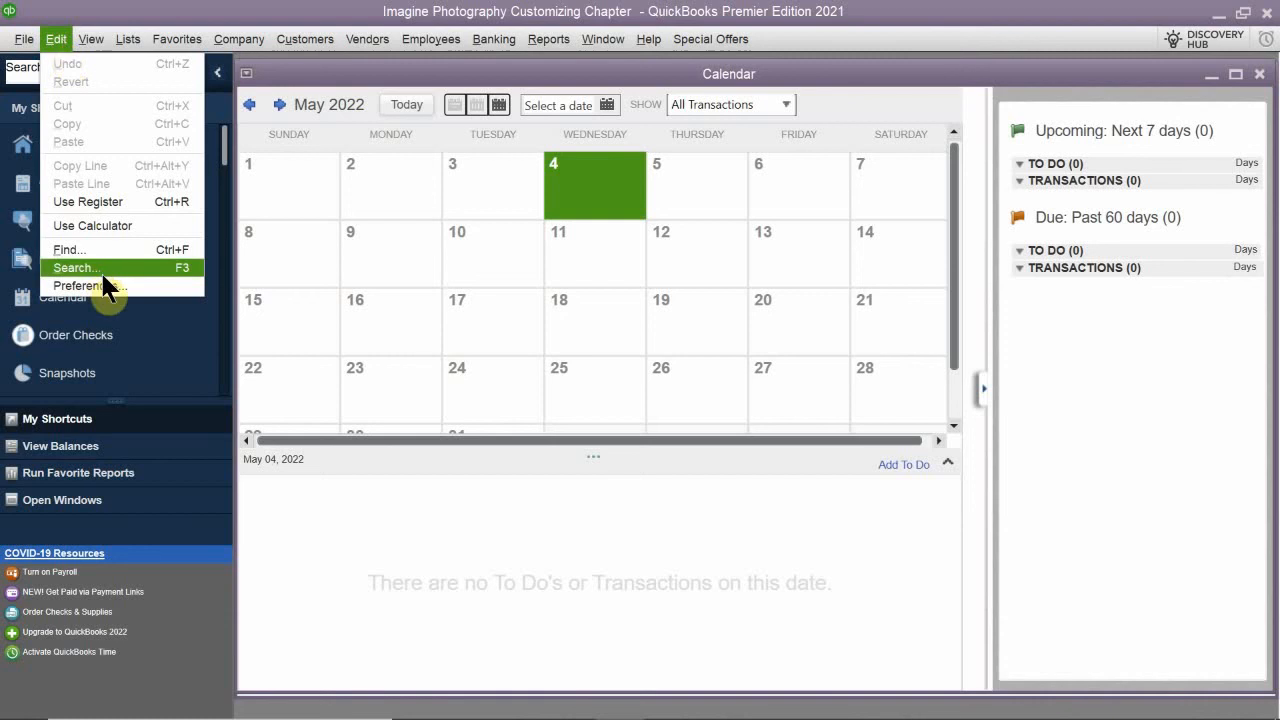
pyautogui.click(100, 285)
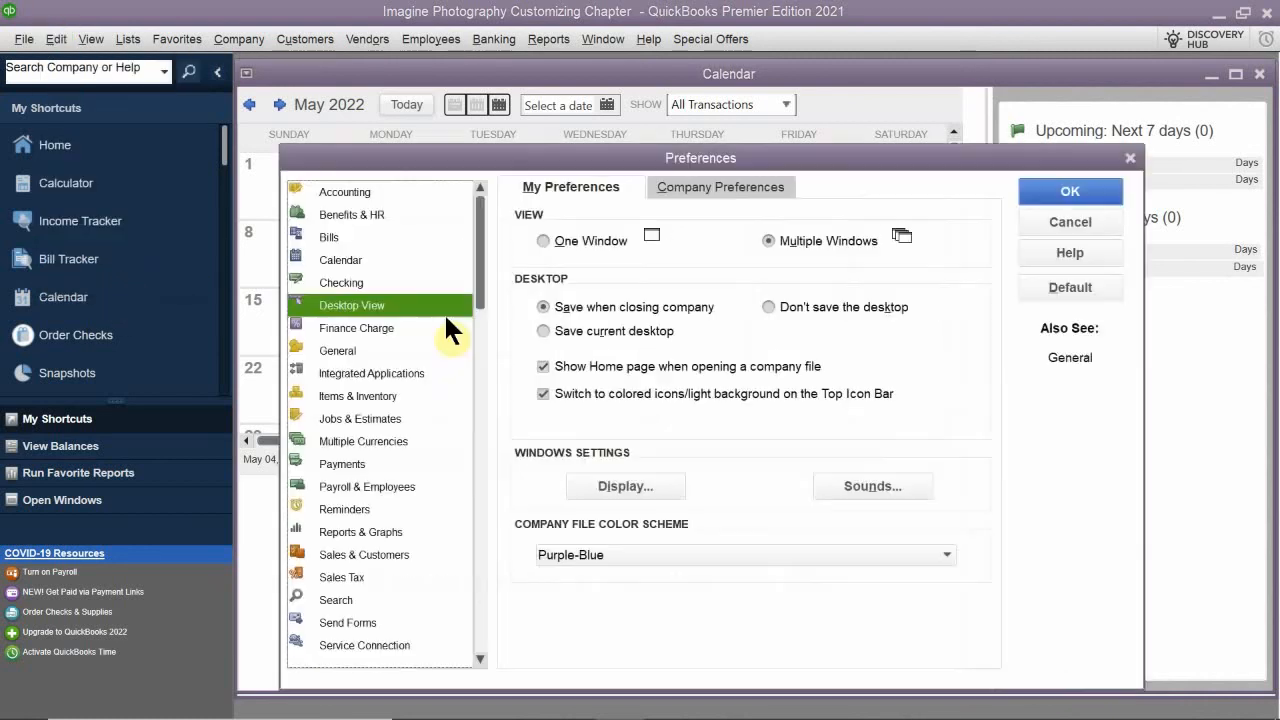
pyautogui.click(580, 395)
pyautogui.click(1050, 188)
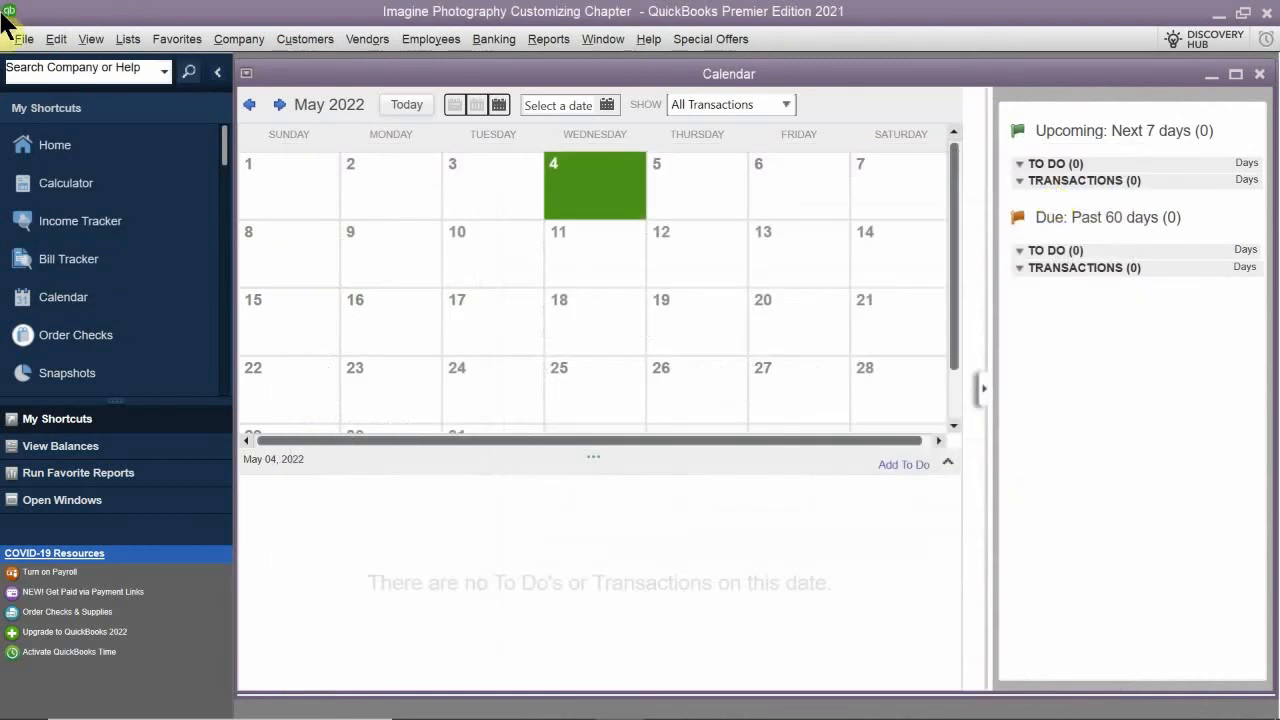
pyautogui.click(49, 34)
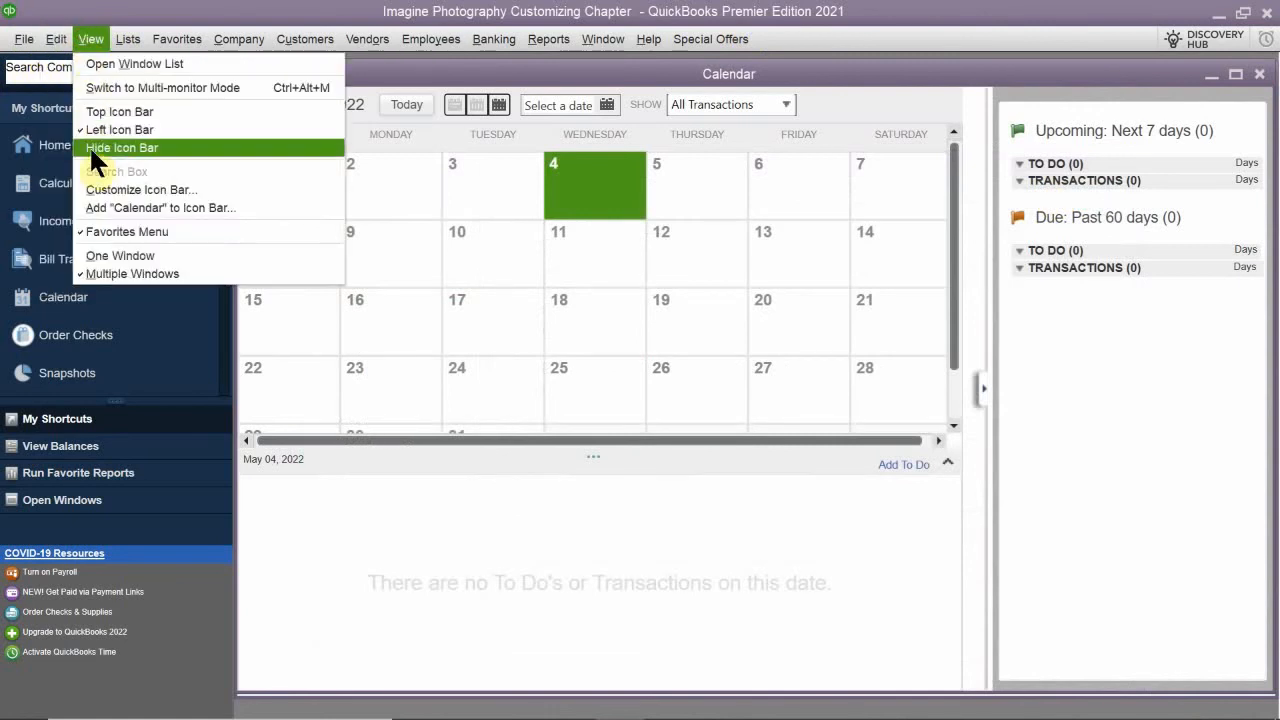
pyautogui.click(124, 107)
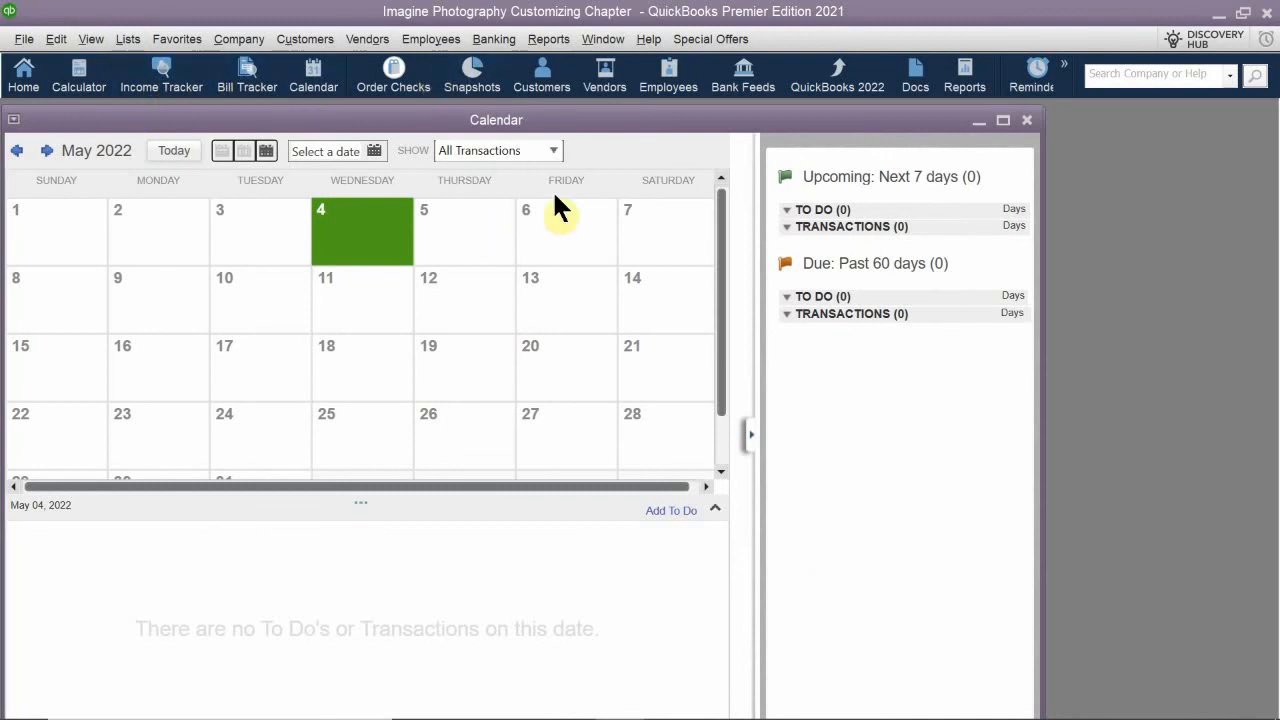
# - Close the Calendar, Bill Tracker and Income Tracker windows and reposition the Home window in the workspace
pyautogui.moveTo(728, 122); pyautogui.dragTo(381, 272)
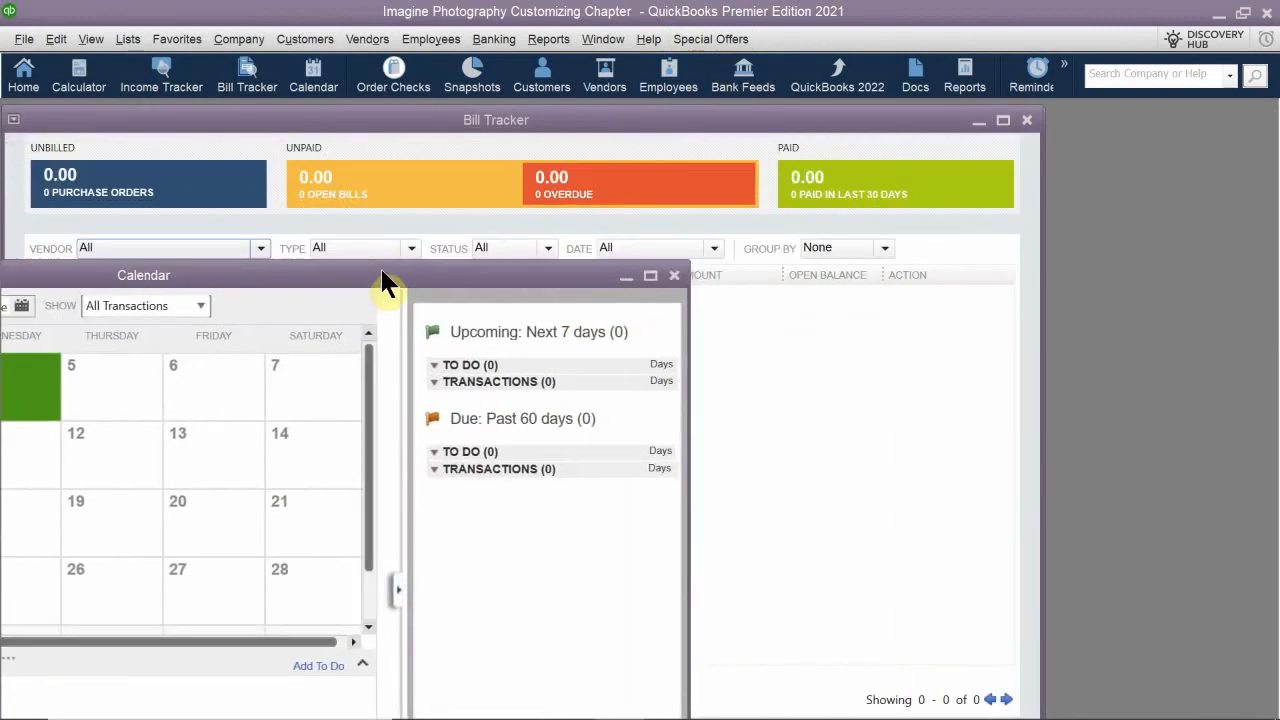
pyautogui.click(674, 277)
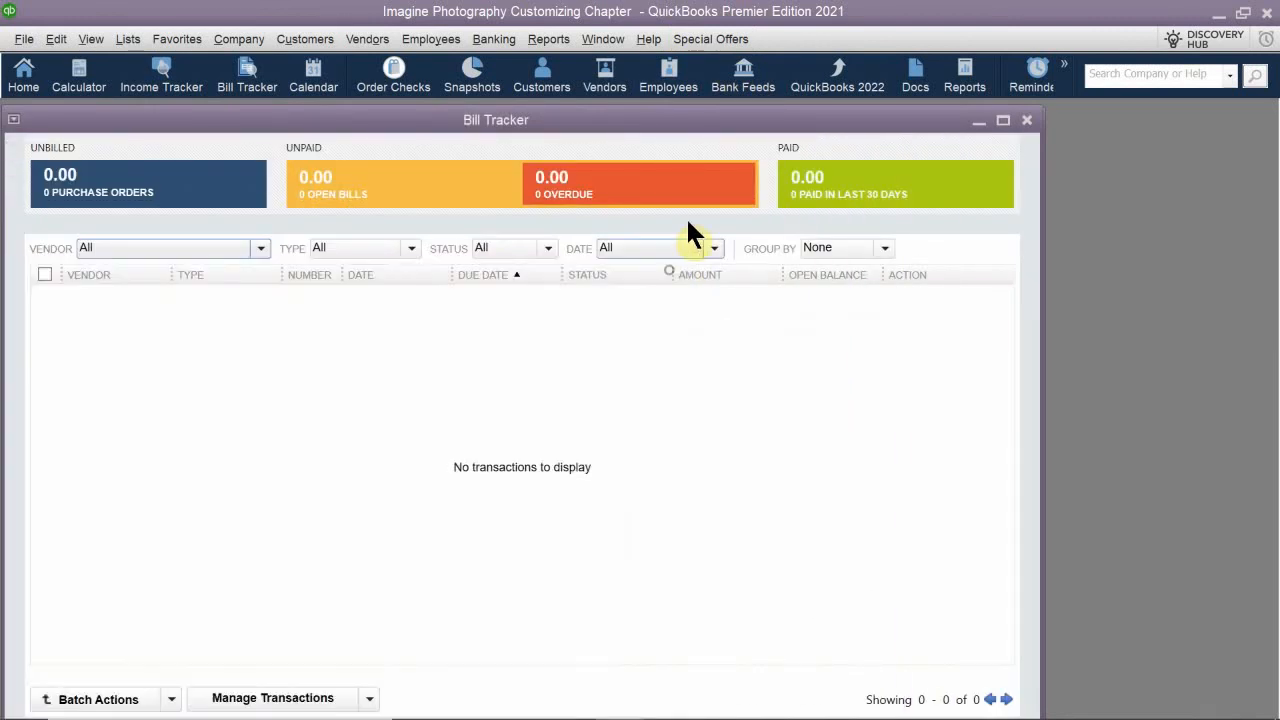
pyautogui.moveTo(680, 123); pyautogui.dragTo(426, 270)
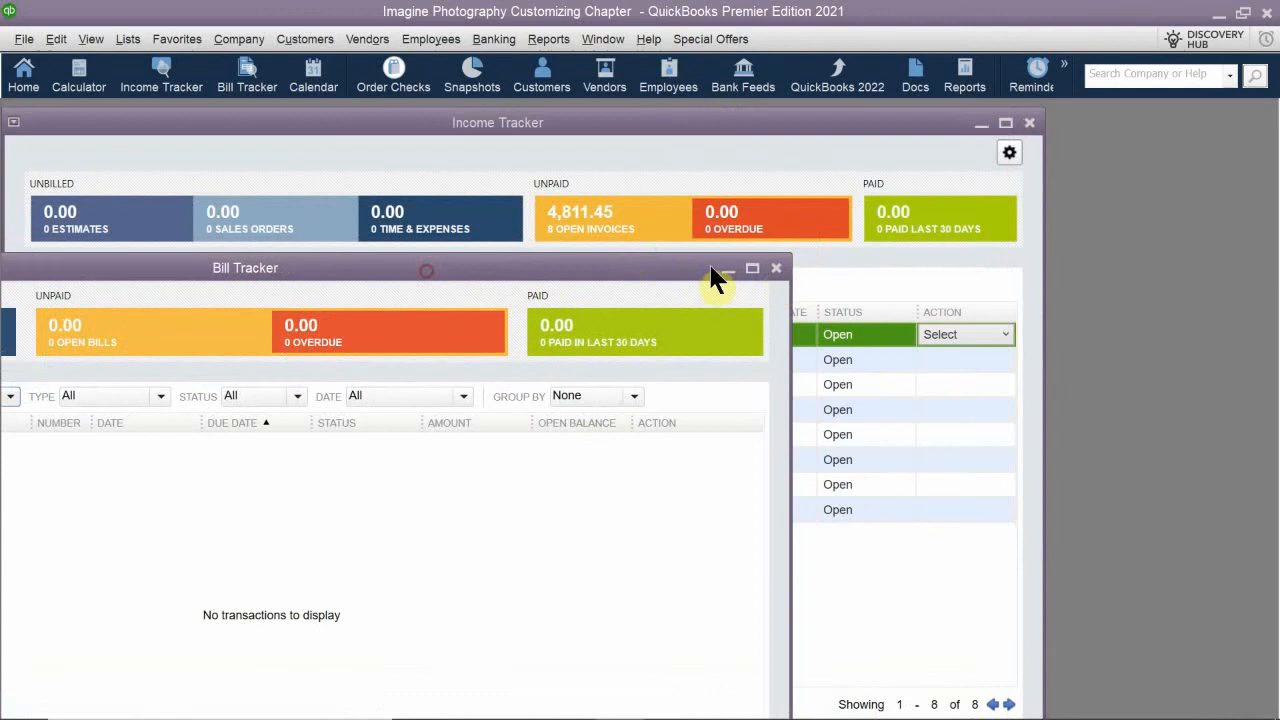
pyautogui.click(776, 268)
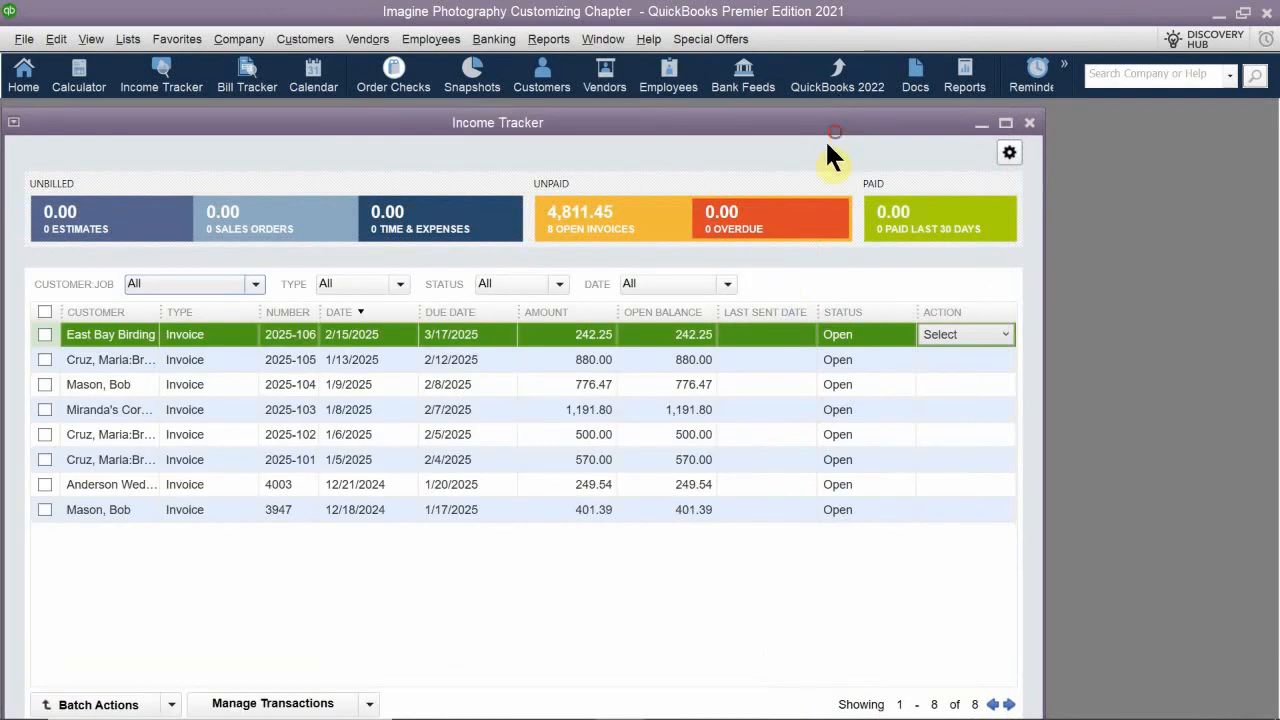
pyautogui.moveTo(828, 141); pyautogui.dragTo(488, 258)
pyautogui.click(655, 252)
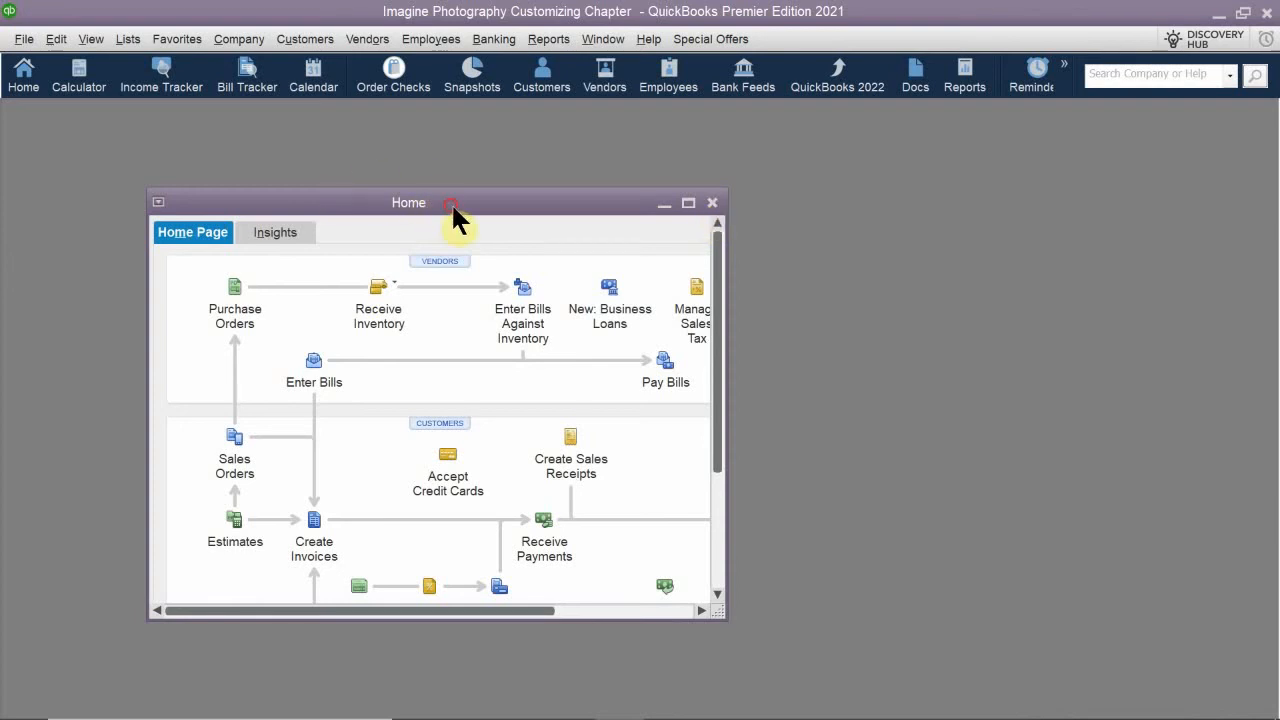
pyautogui.moveTo(451, 201); pyautogui.dragTo(965, 138)
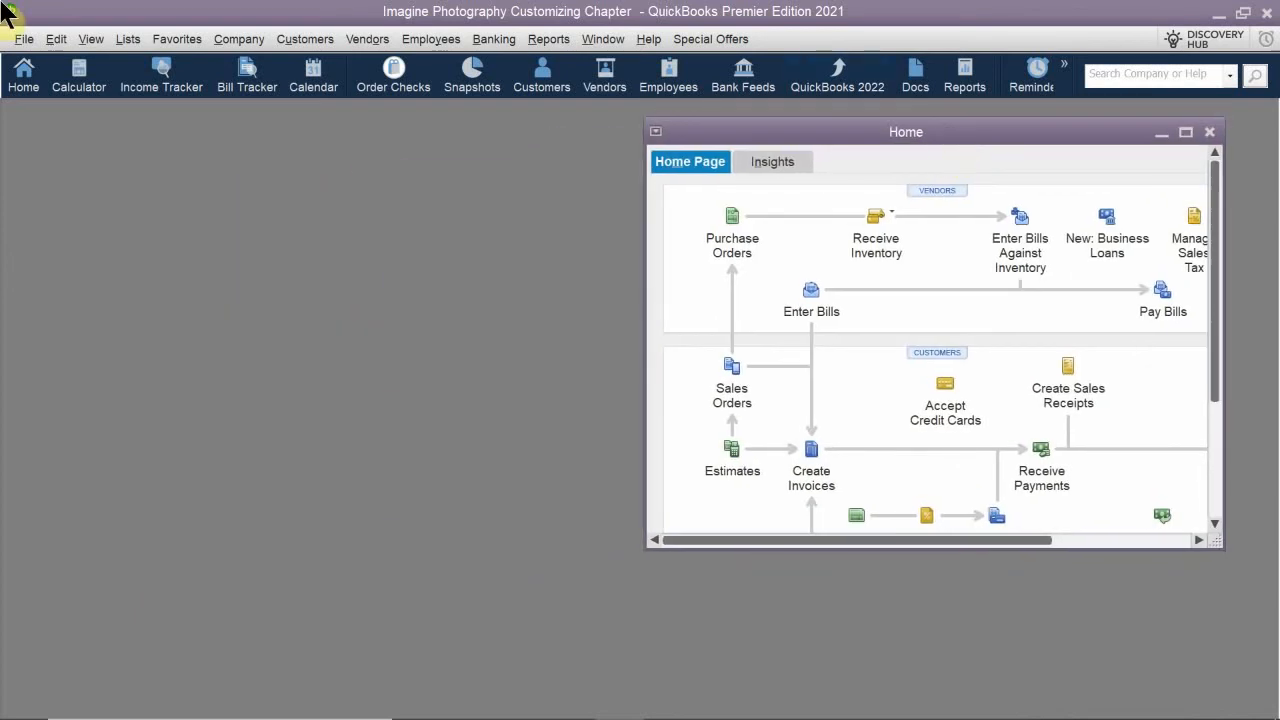
# - Check the colored icons option in the Desktop View preferences and close the Preferences window
pyautogui.click(61, 40)
pyautogui.click(106, 282)
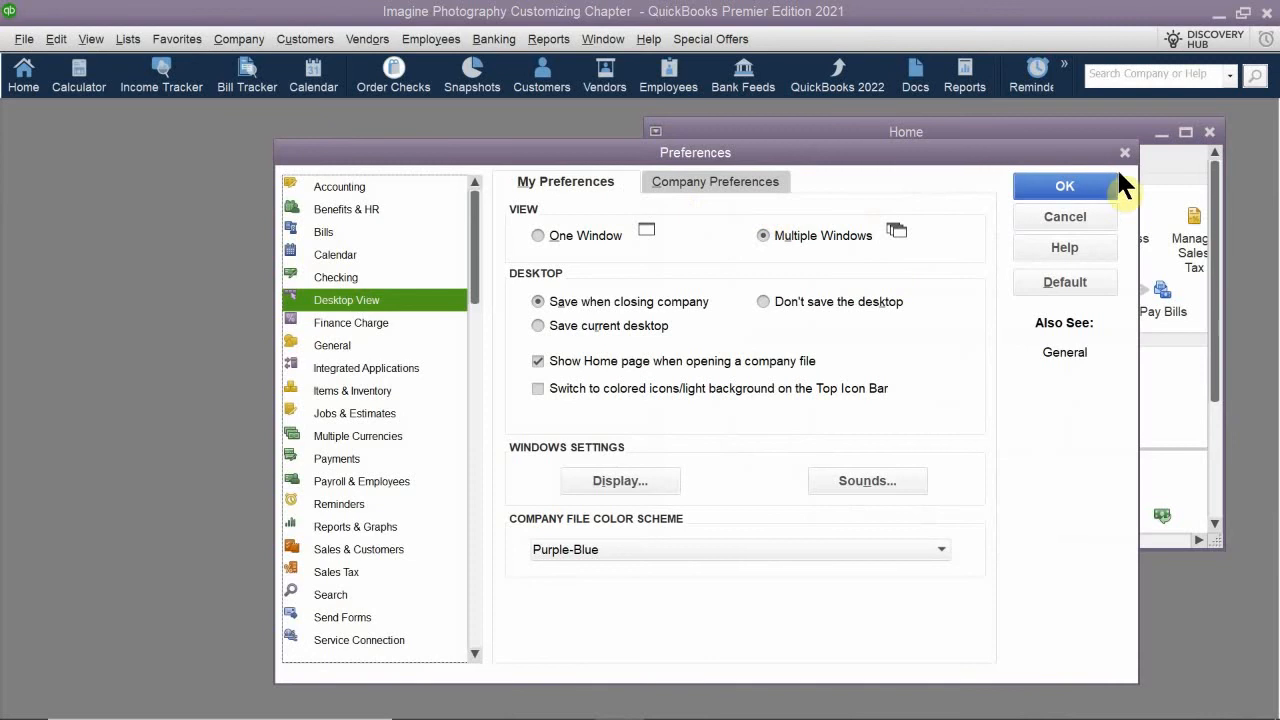
pyautogui.click(1066, 184)
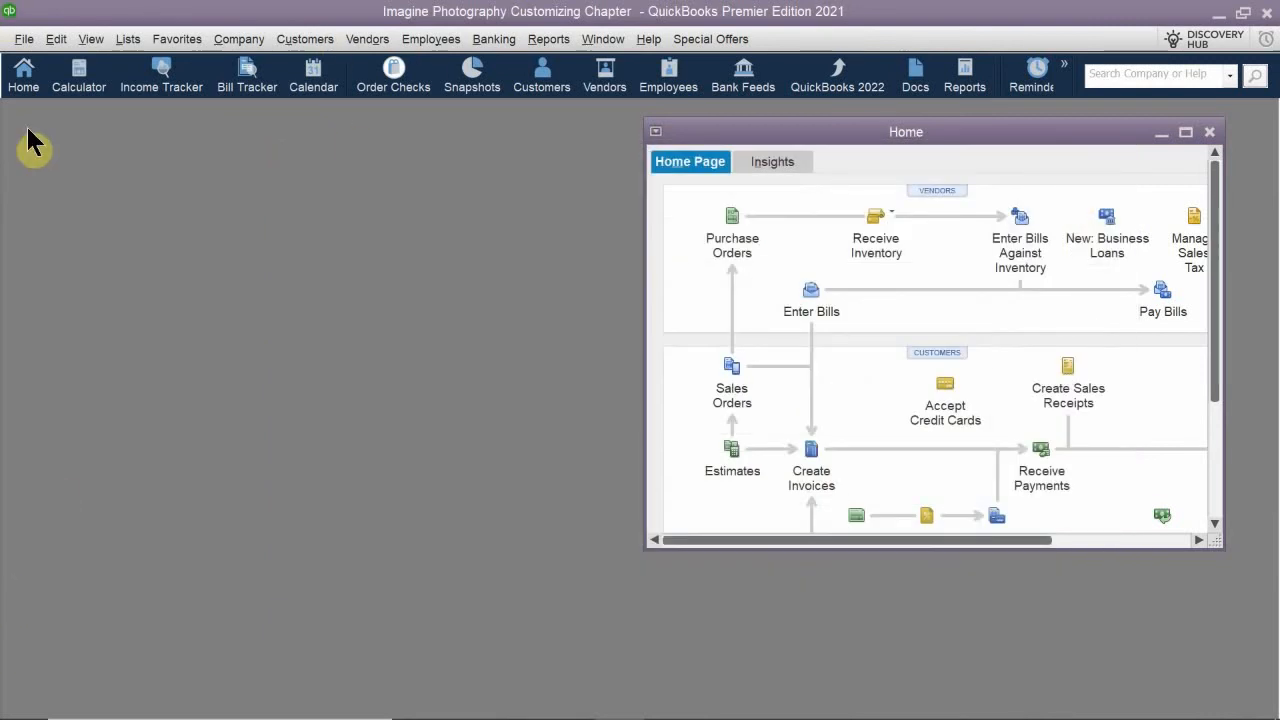
# - Switch to the Left Icon Bar and maximize the Home window
pyautogui.click(93, 38)
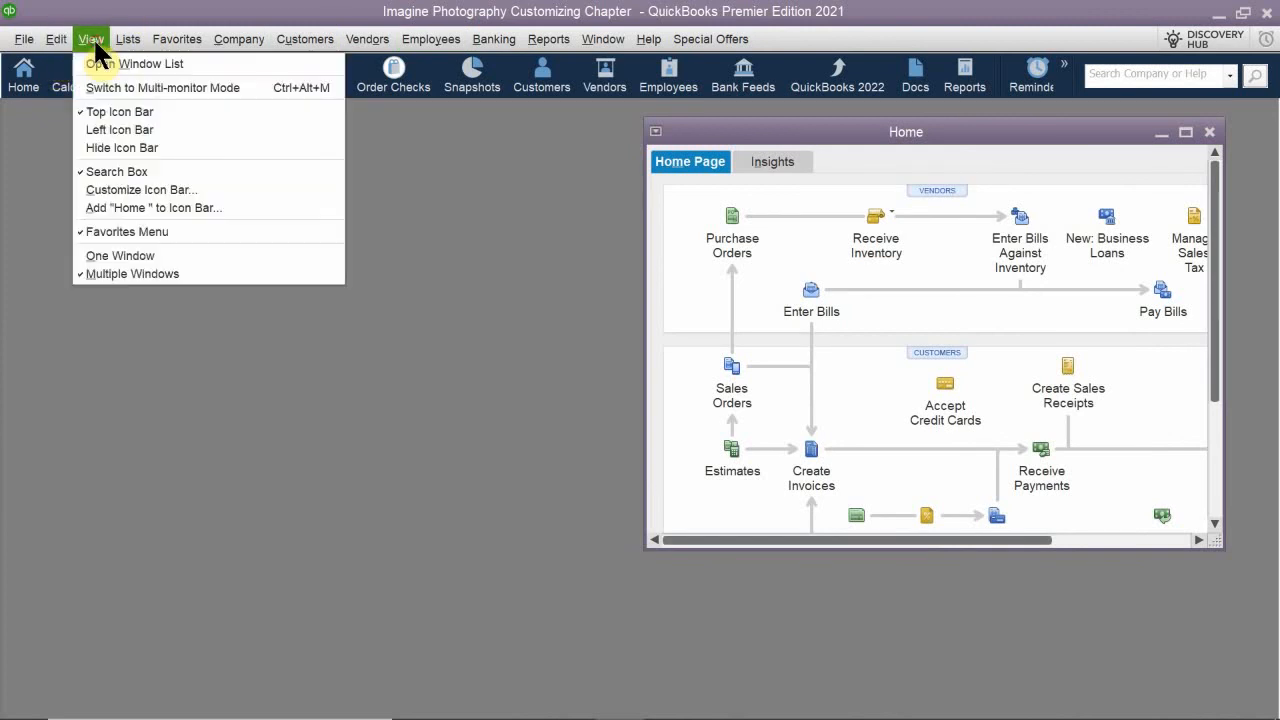
pyautogui.click(139, 129)
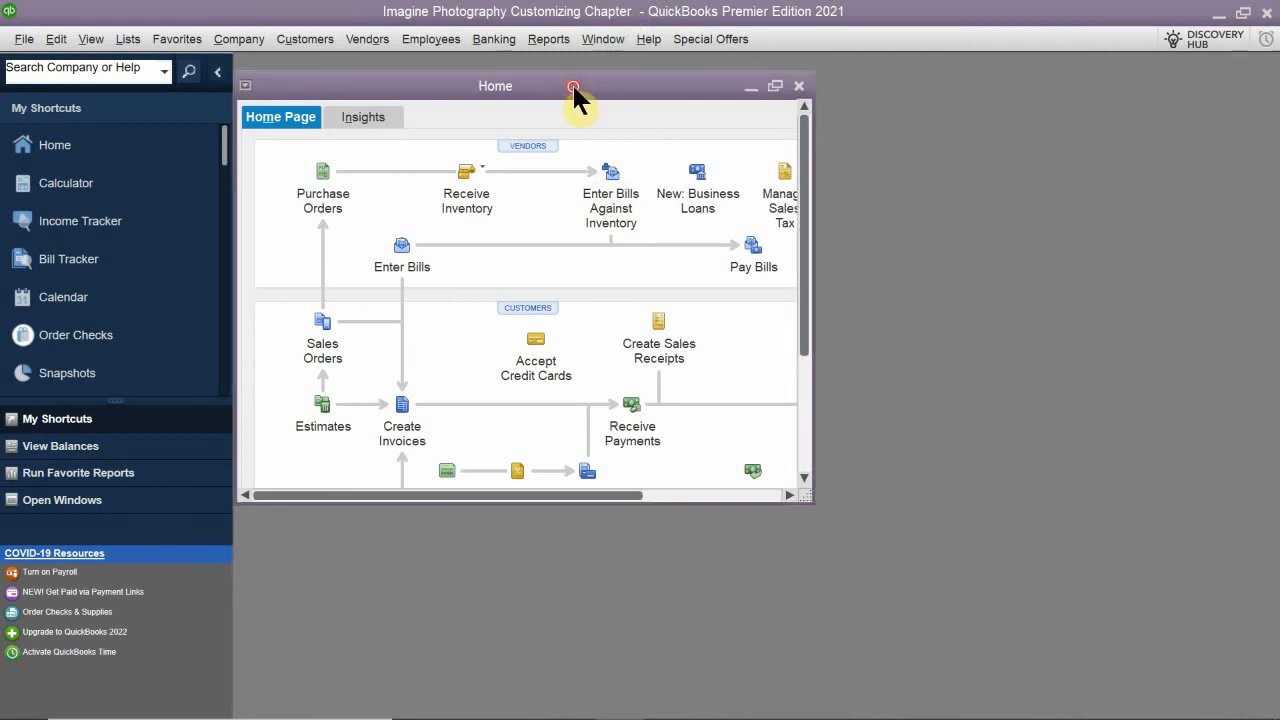
pyautogui.doubleClick(574, 88)
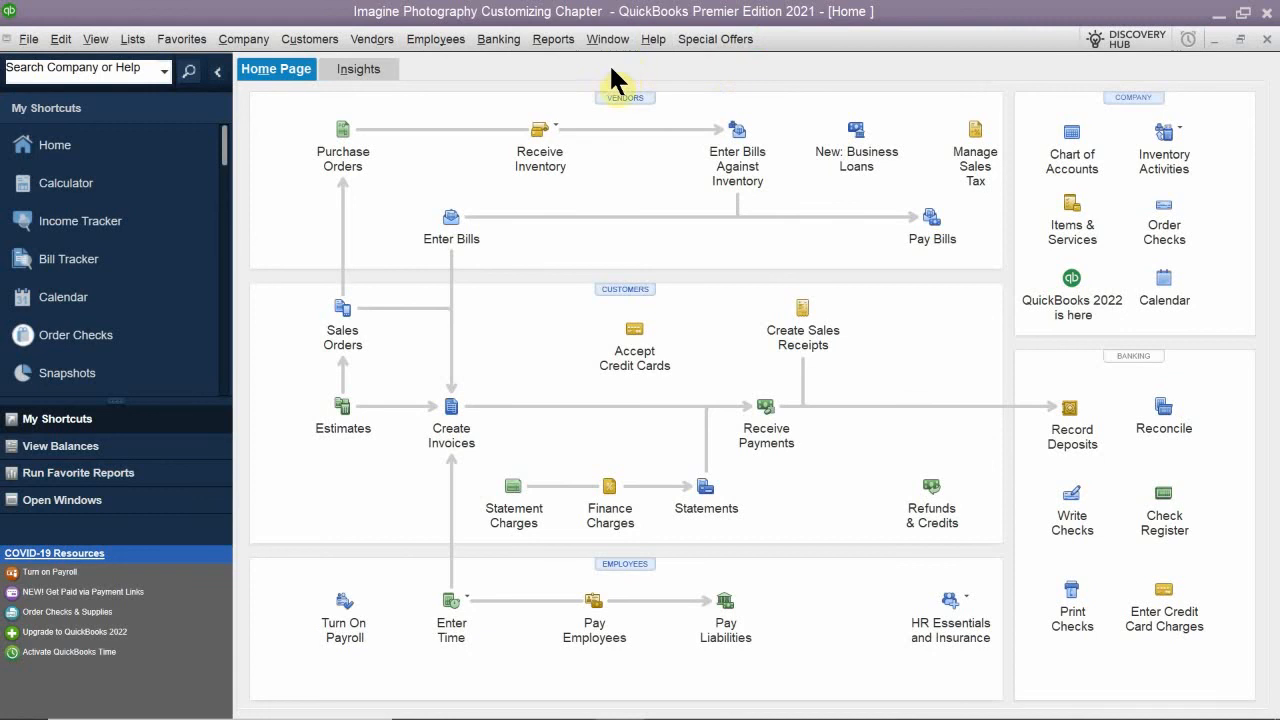
# - Open the Customer Contact List report and review its columns from Customer across to Balance Total
pyautogui.click(554, 40)
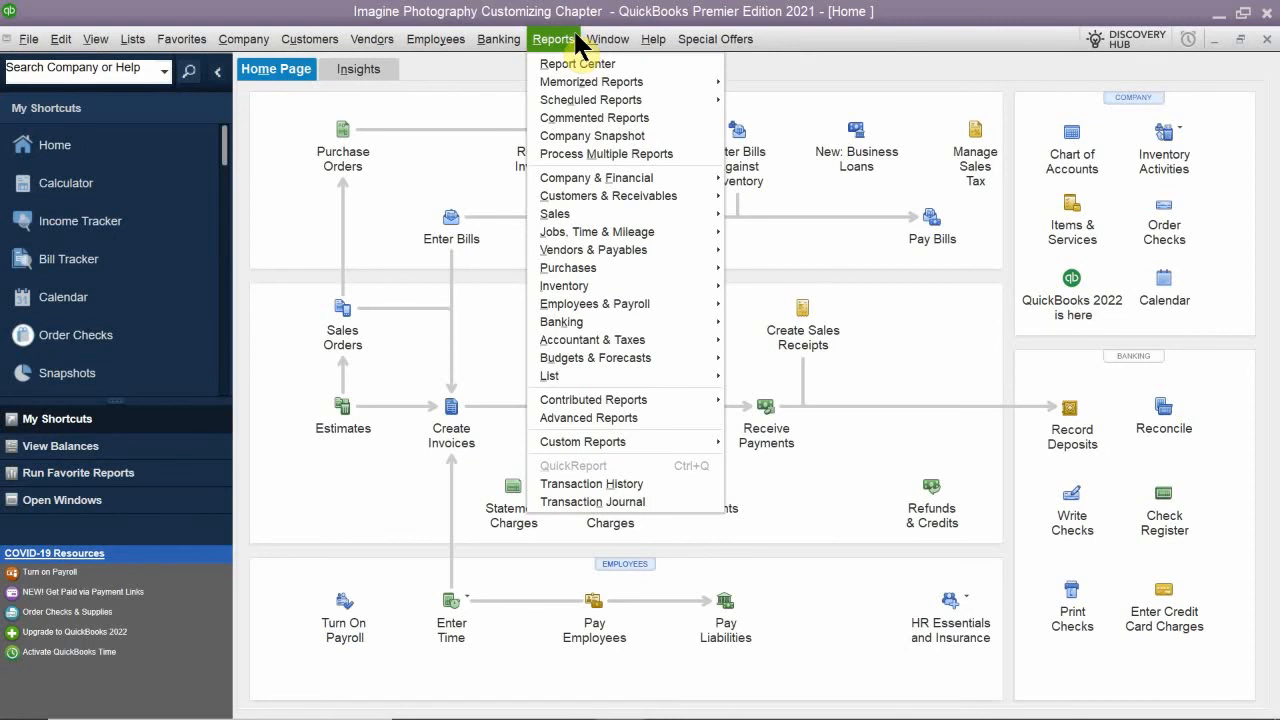
pyautogui.moveTo(594, 40)
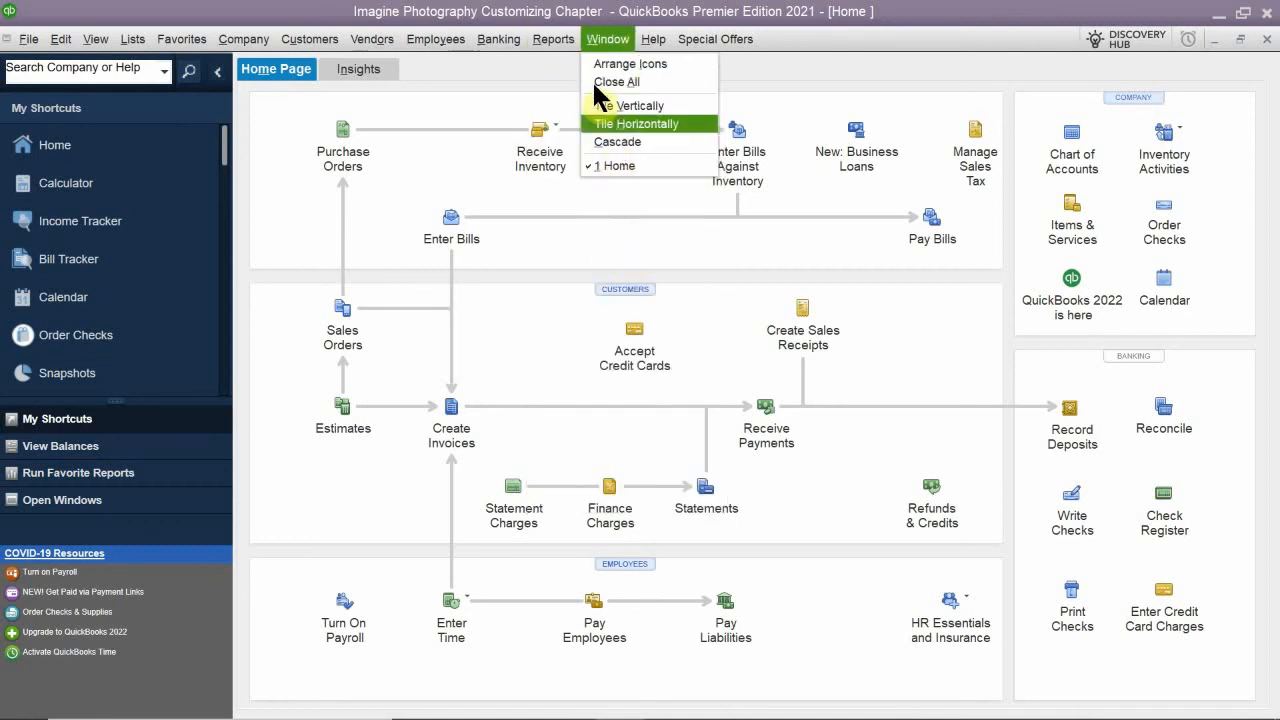
pyautogui.moveTo(553, 39)
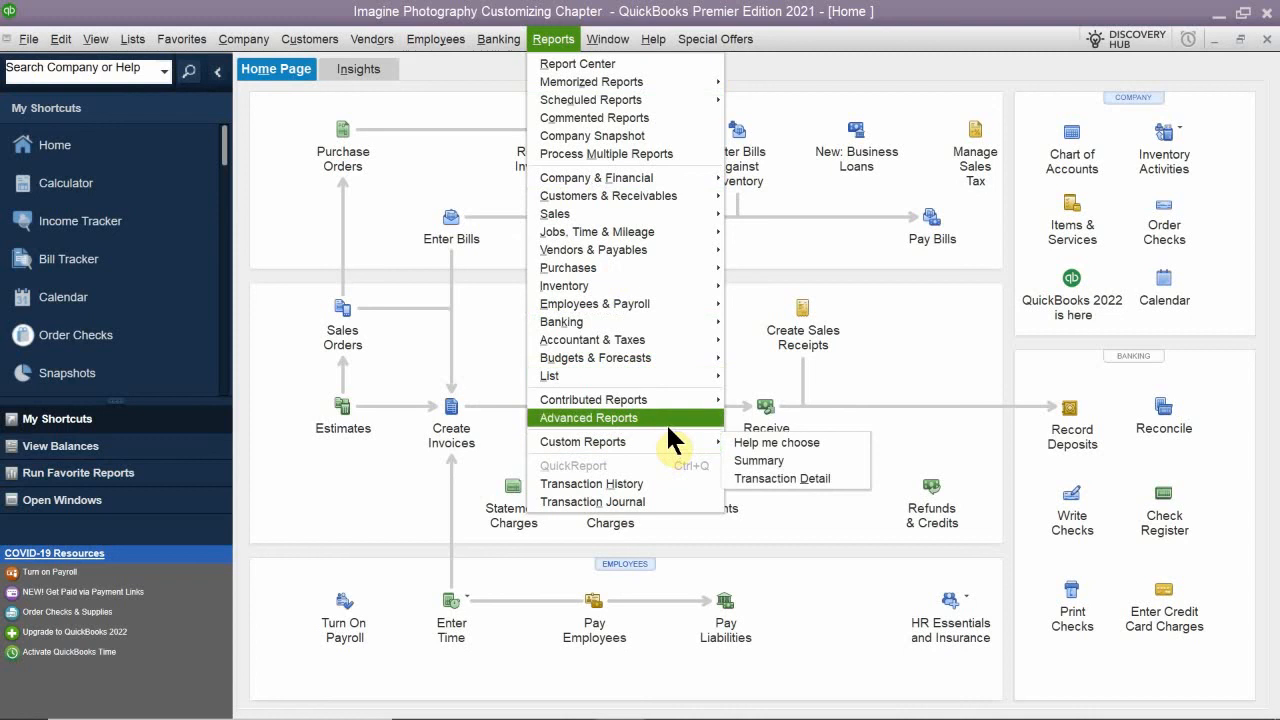
pyautogui.moveTo(690, 377)
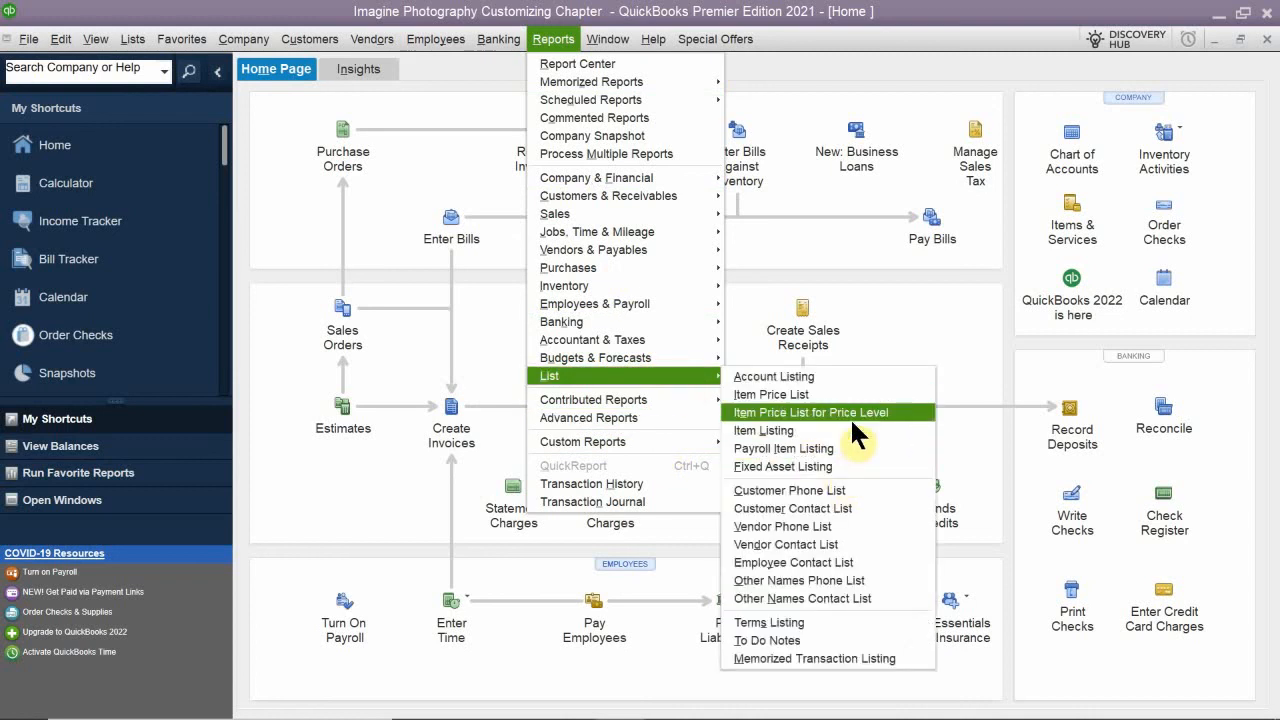
pyautogui.click(845, 508)
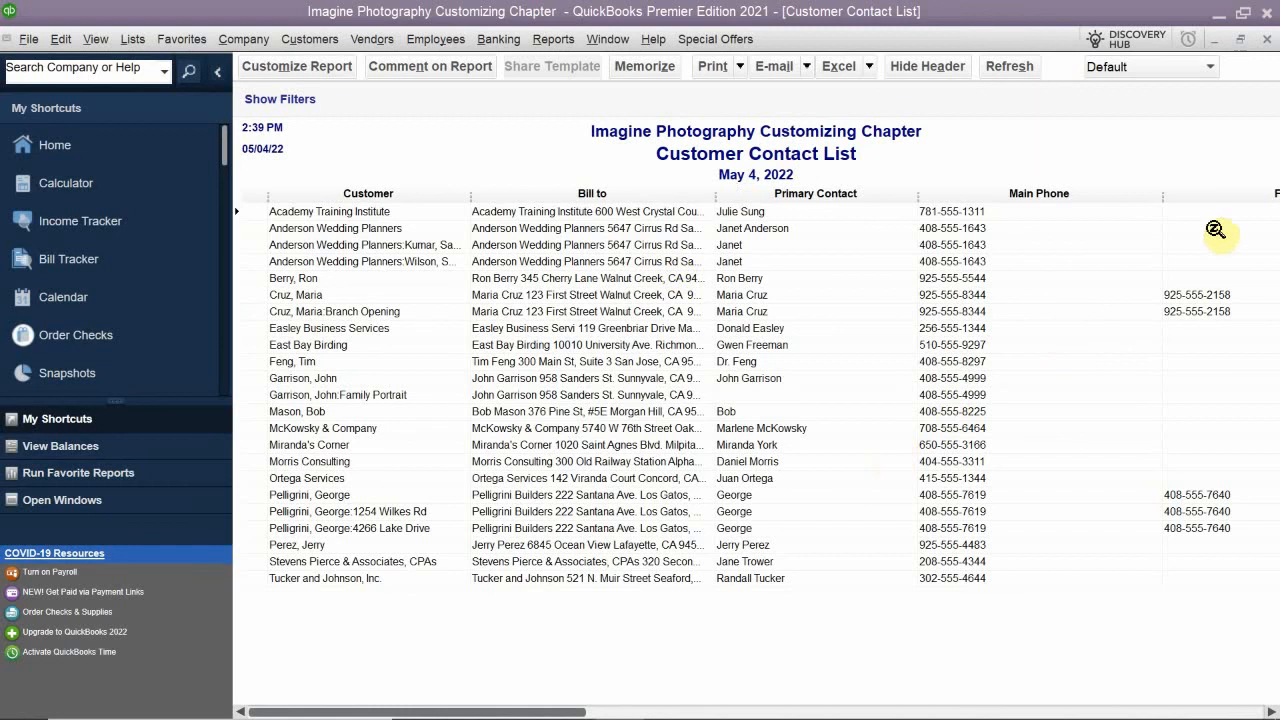
pyautogui.hscroll(3, 1156, 430)
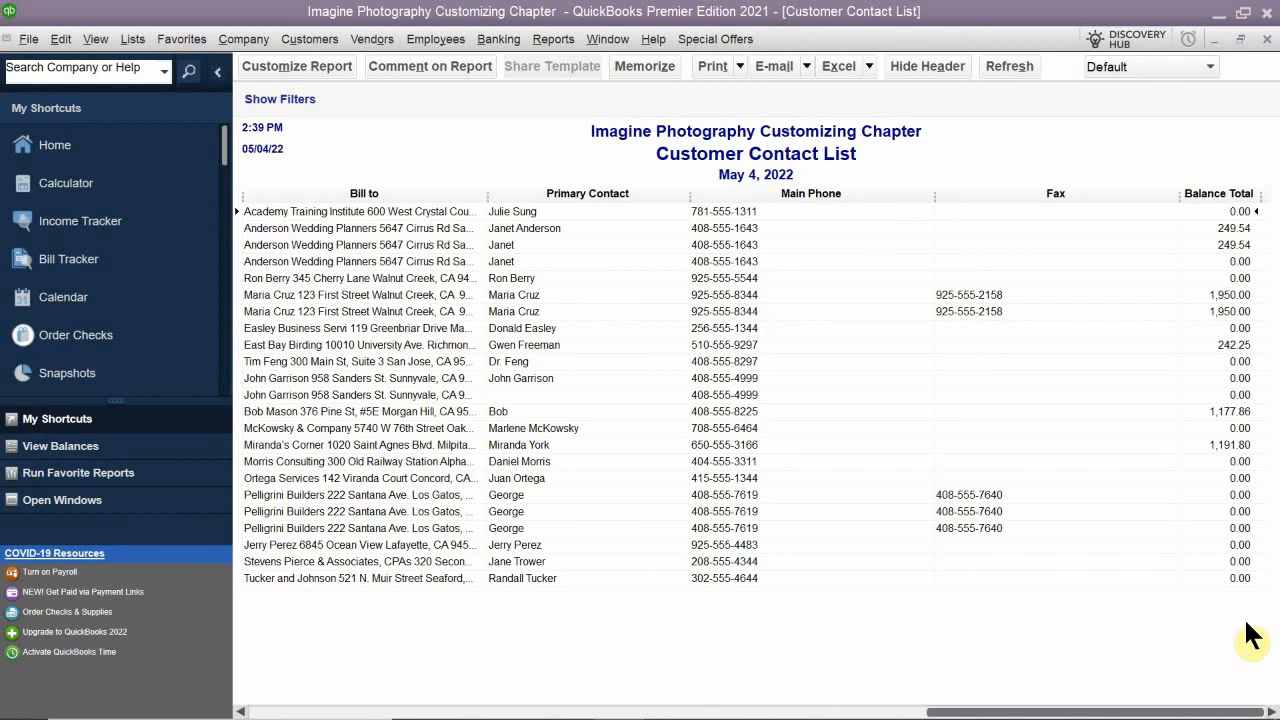
pyautogui.hscroll(-2, 1247, 621)
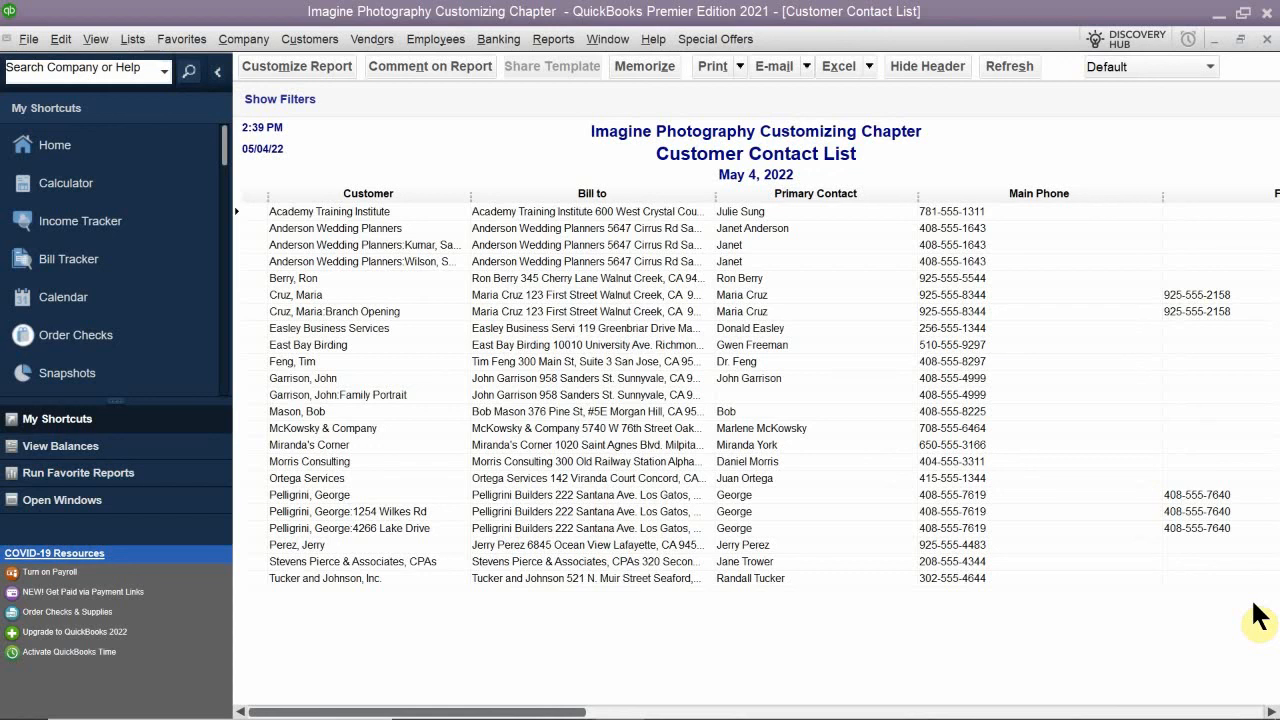
# - Start adding the Customer Contact List report to the Icon Bar and choose the fourth icon for it
pyautogui.click(96, 33)
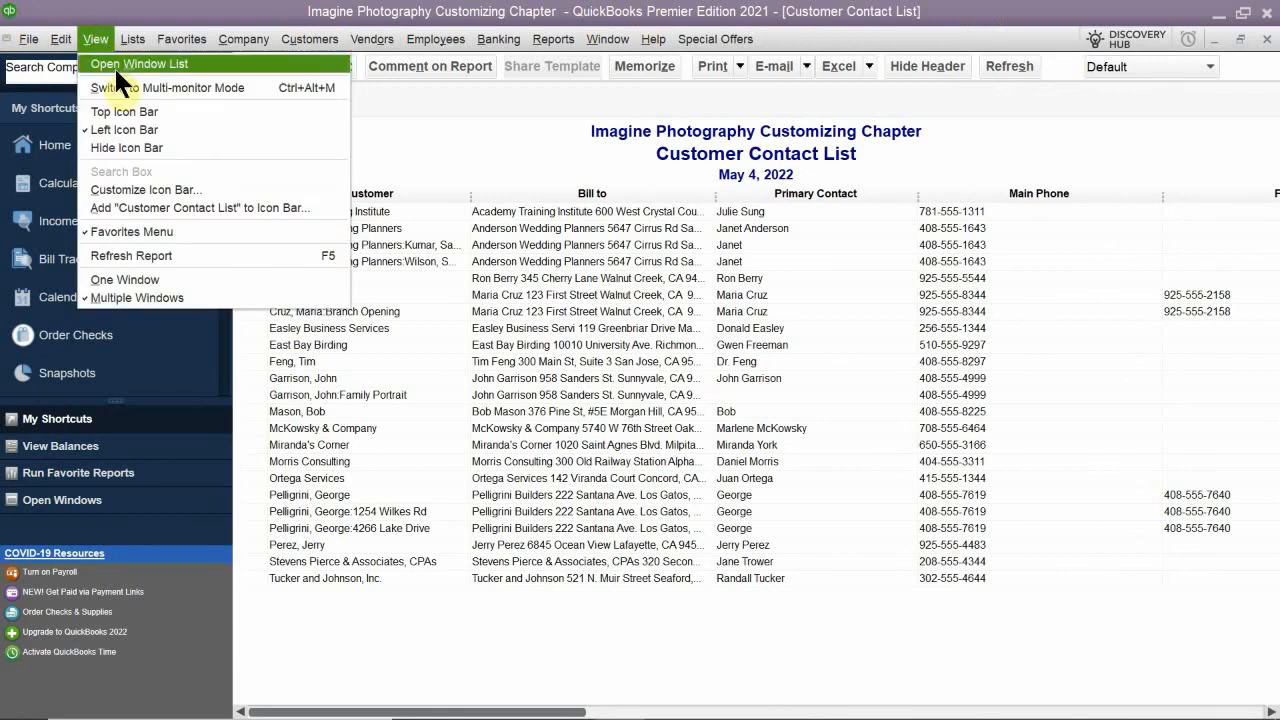
pyautogui.click(165, 203)
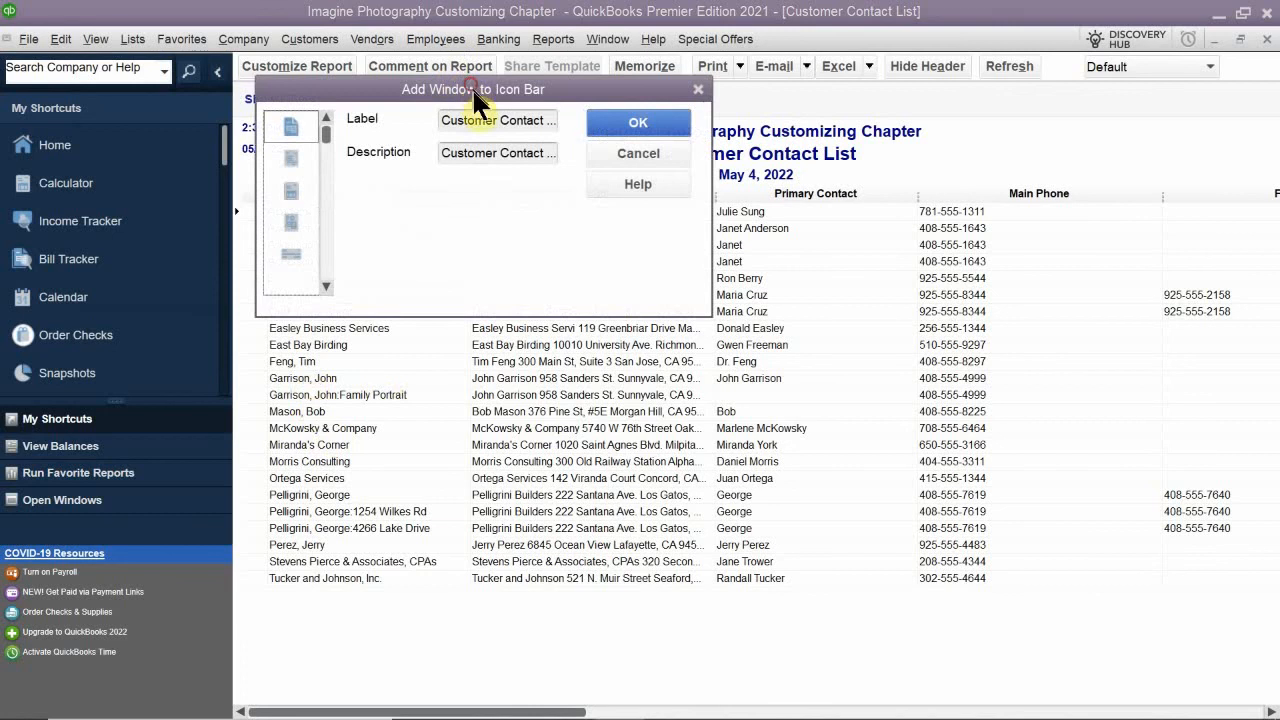
pyautogui.moveTo(471, 84); pyautogui.dragTo(573, 214)
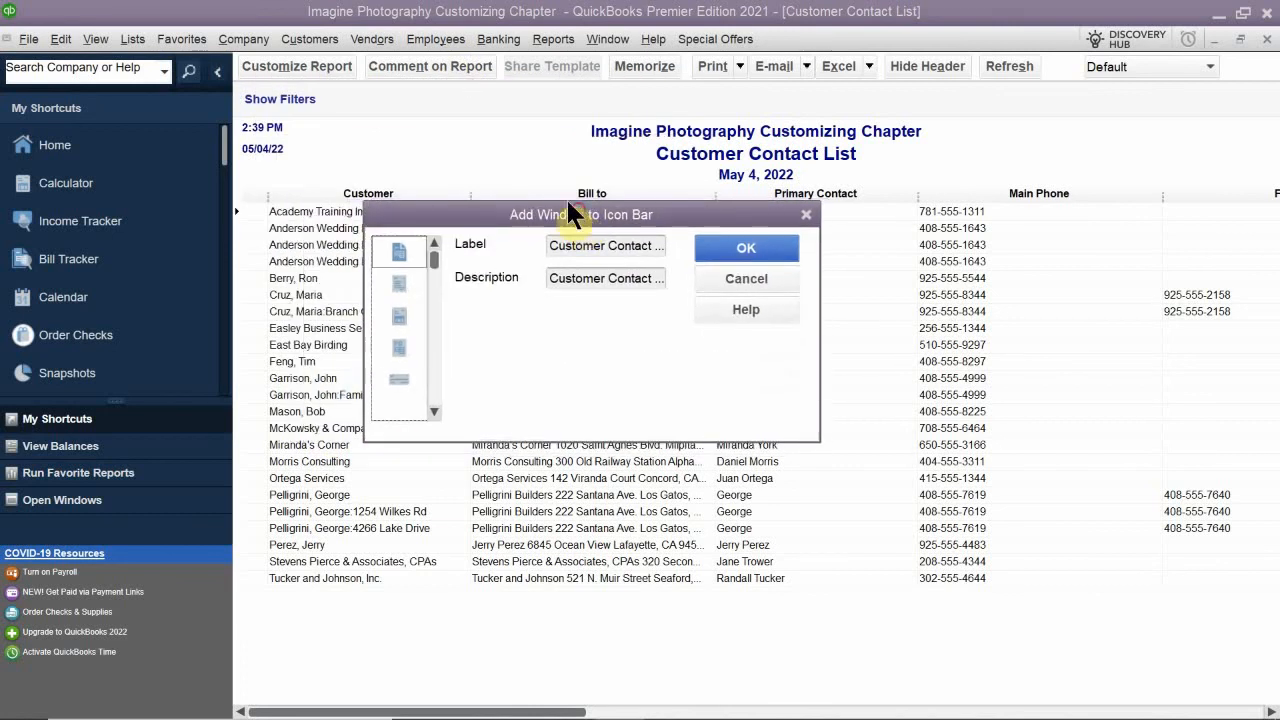
pyautogui.click(399, 316)
pyautogui.click(404, 357)
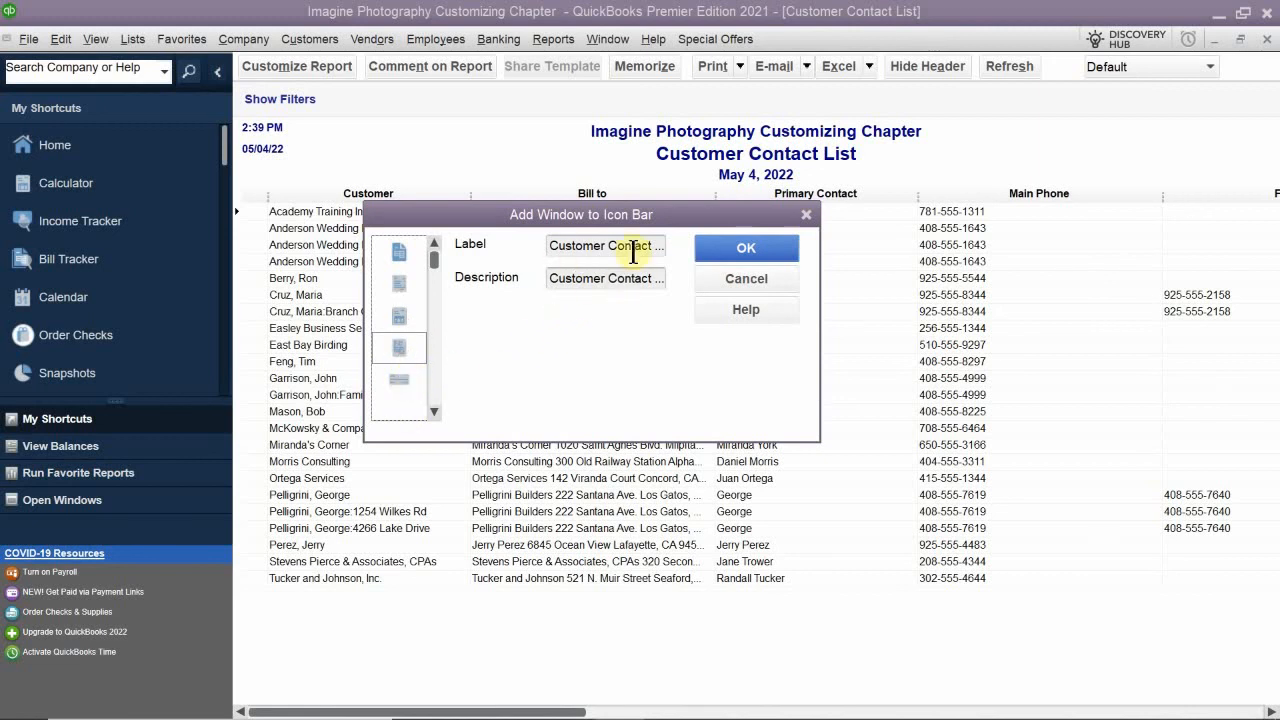
# - Label the new Icon Bar shortcut Customer Balance Info
pyautogui.click(555, 248)
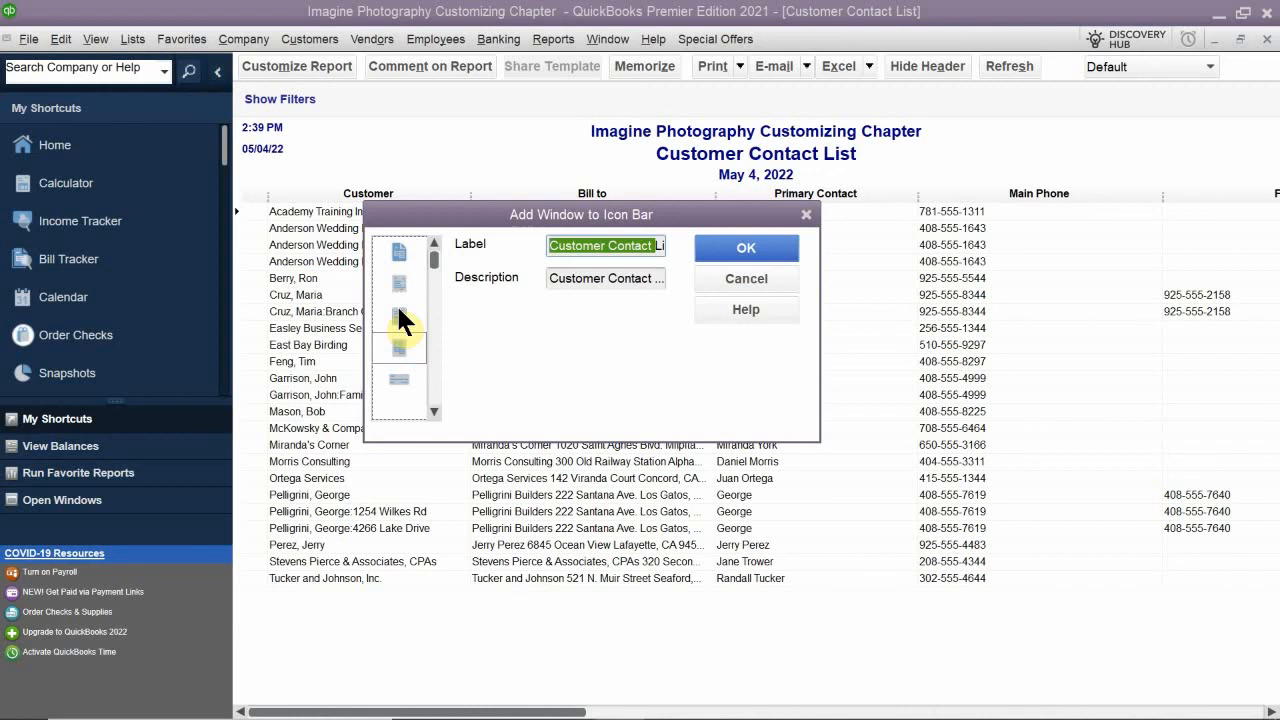
pyautogui.write('List')
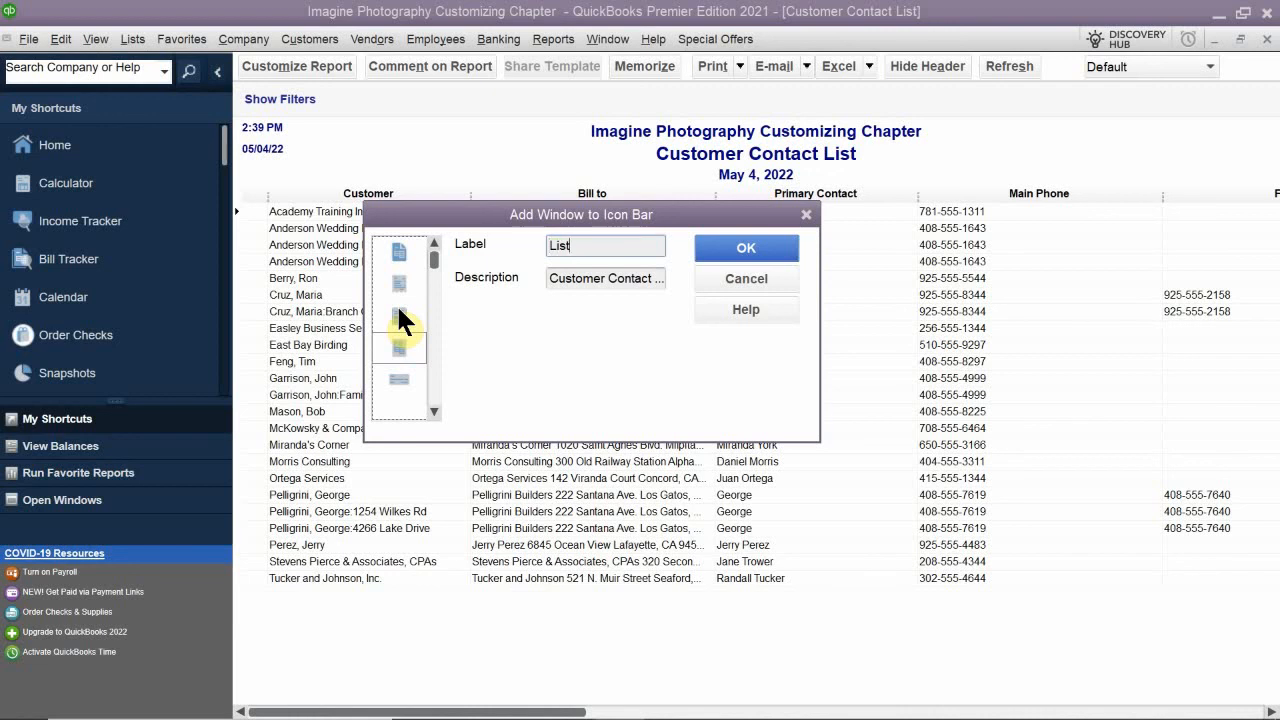
pyautogui.press('BackSpace')
pyautogui.press('BackSpace')
pyautogui.press('BackSpace')
pyautogui.press('BackSpace')
pyautogui.write('Cy')
pyautogui.press('BackSpace')
pyautogui.write('usto')
pyautogui.write('me')
pyautogui.write('r Balance')
pyautogui.write(' Info')
# - Set the shortcut's description to Customer Contact List with Bal and save it to the Icon Bar
pyautogui.click(650, 279)
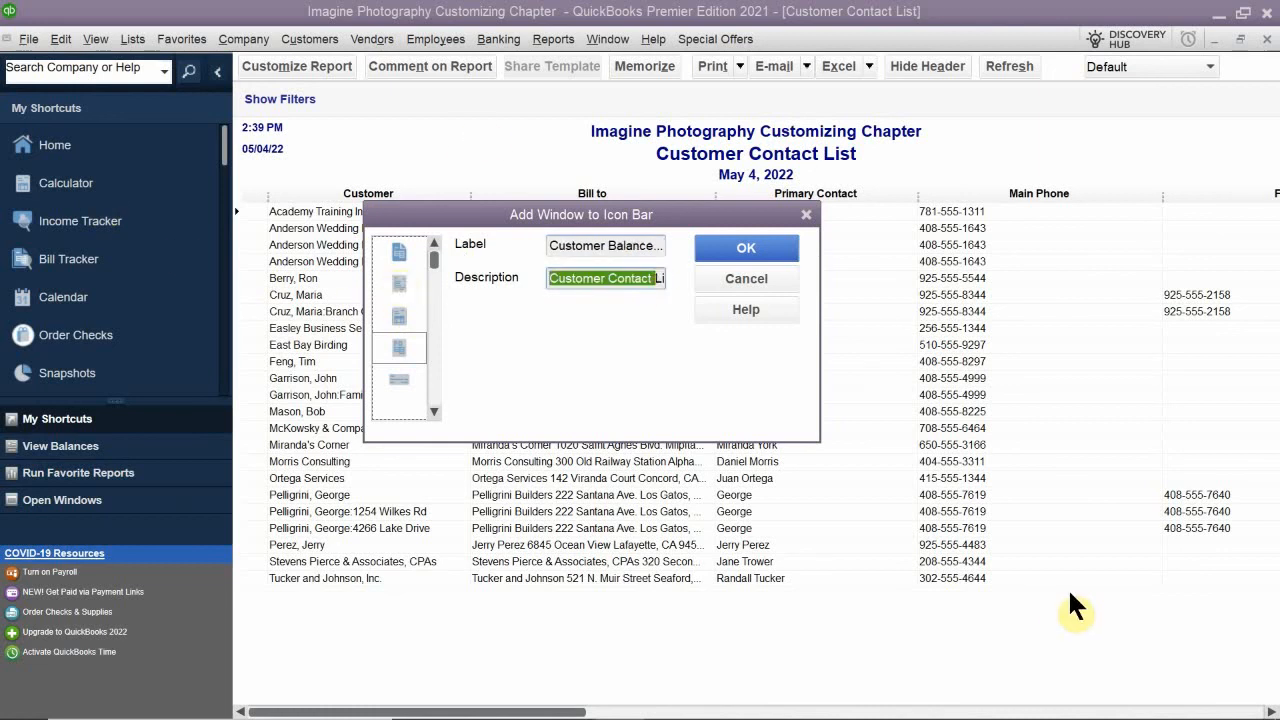
pyautogui.press('Right')
pyautogui.press('Right')
pyautogui.press('Right')
pyautogui.press('Right')
pyautogui.press('Right')
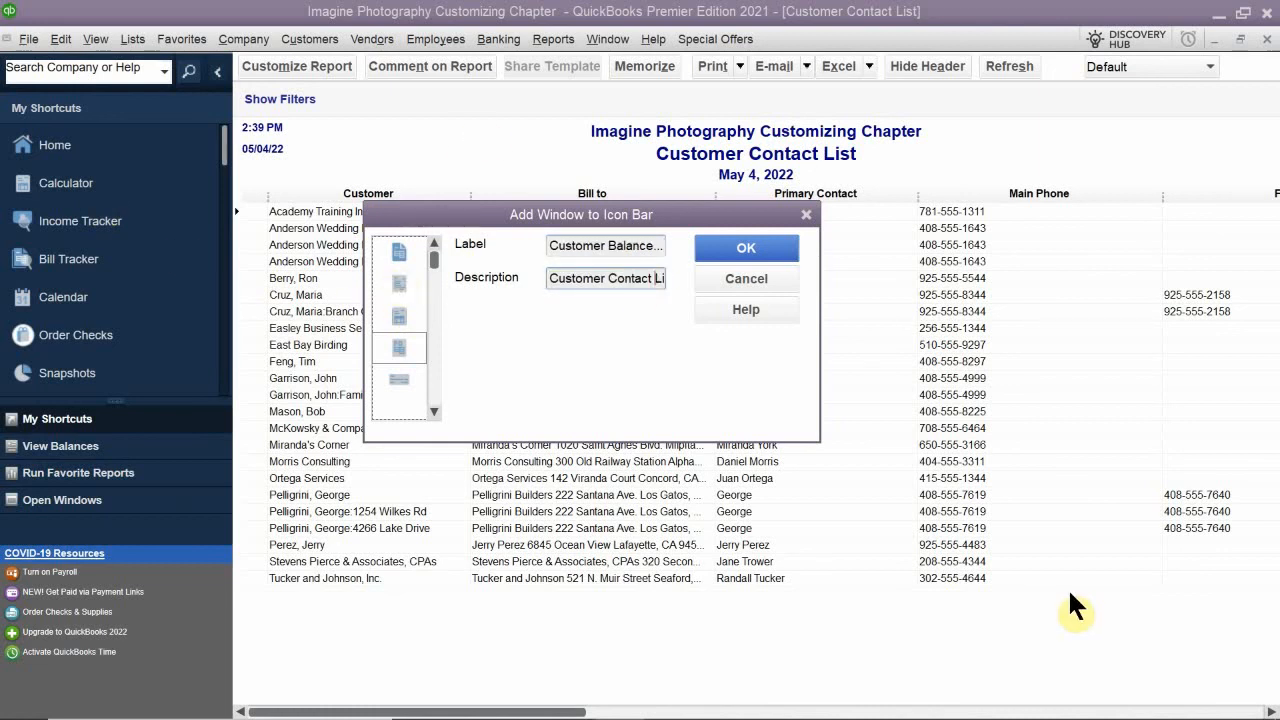
pyautogui.write('with Bal')
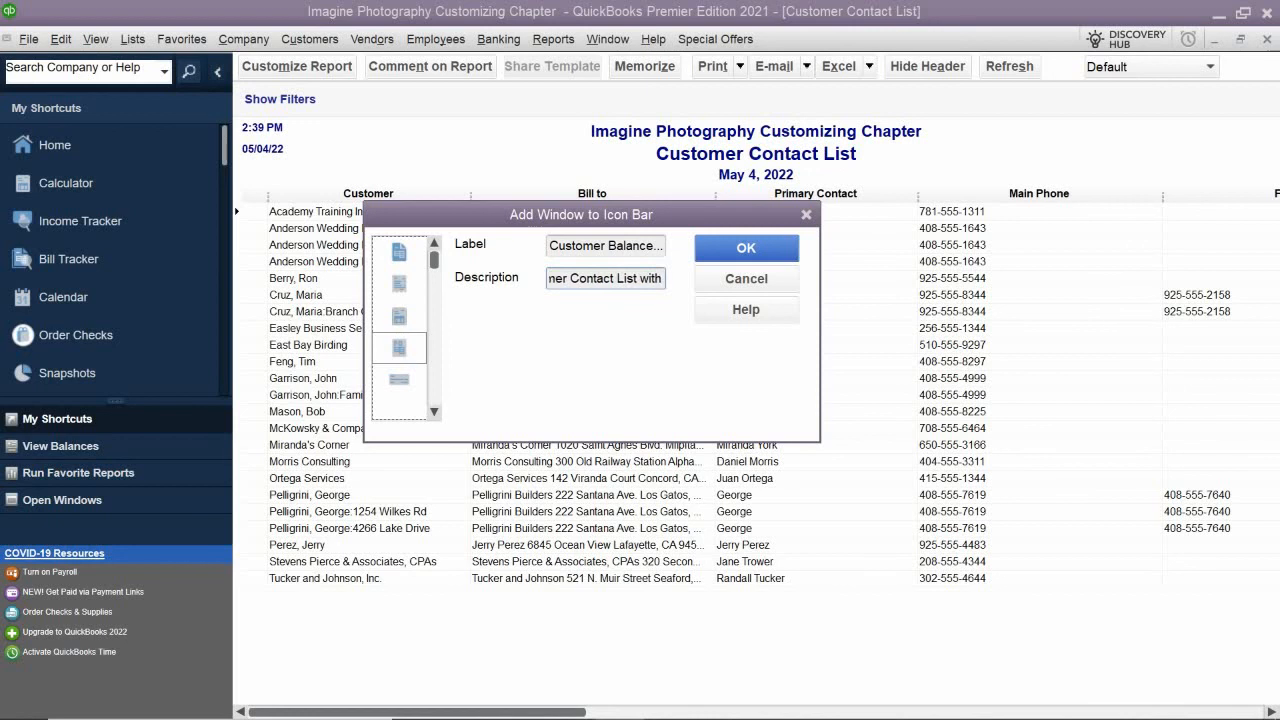
pyautogui.press('BackSpace')
pyautogui.press('BackSpace')
pyautogui.press('BackSpace')
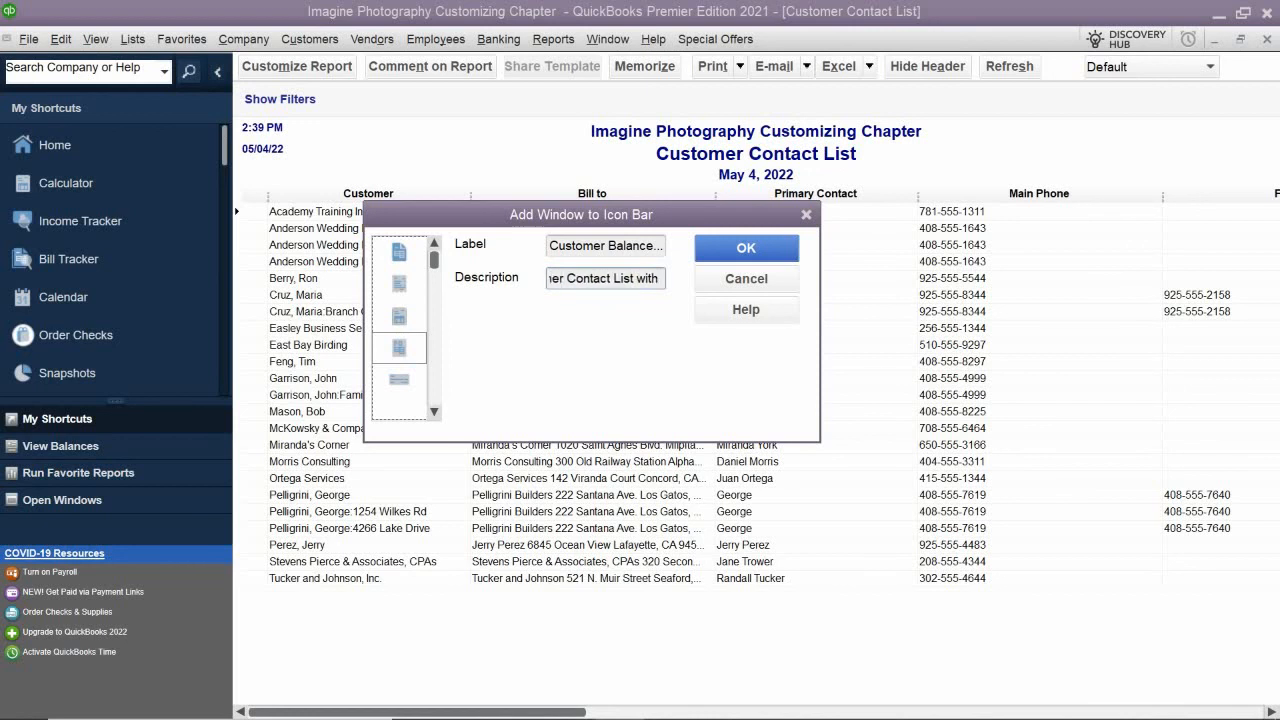
pyautogui.write('Bal')
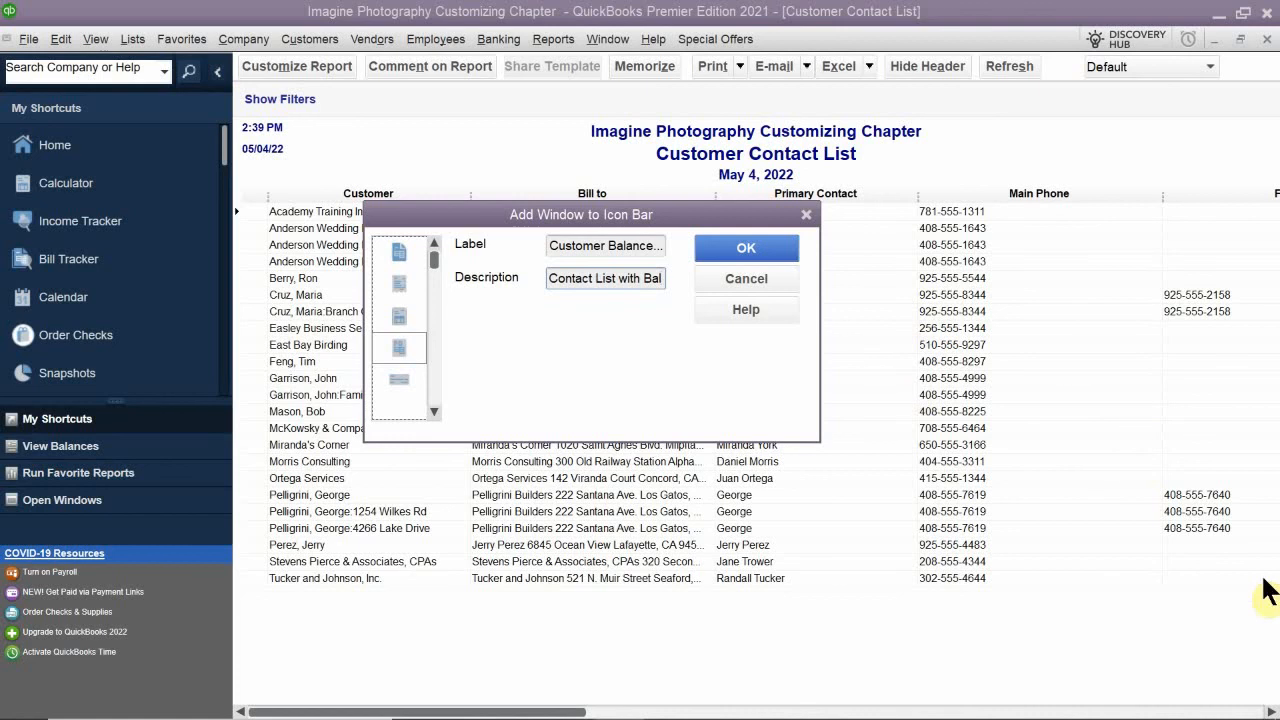
pyautogui.click(738, 250)
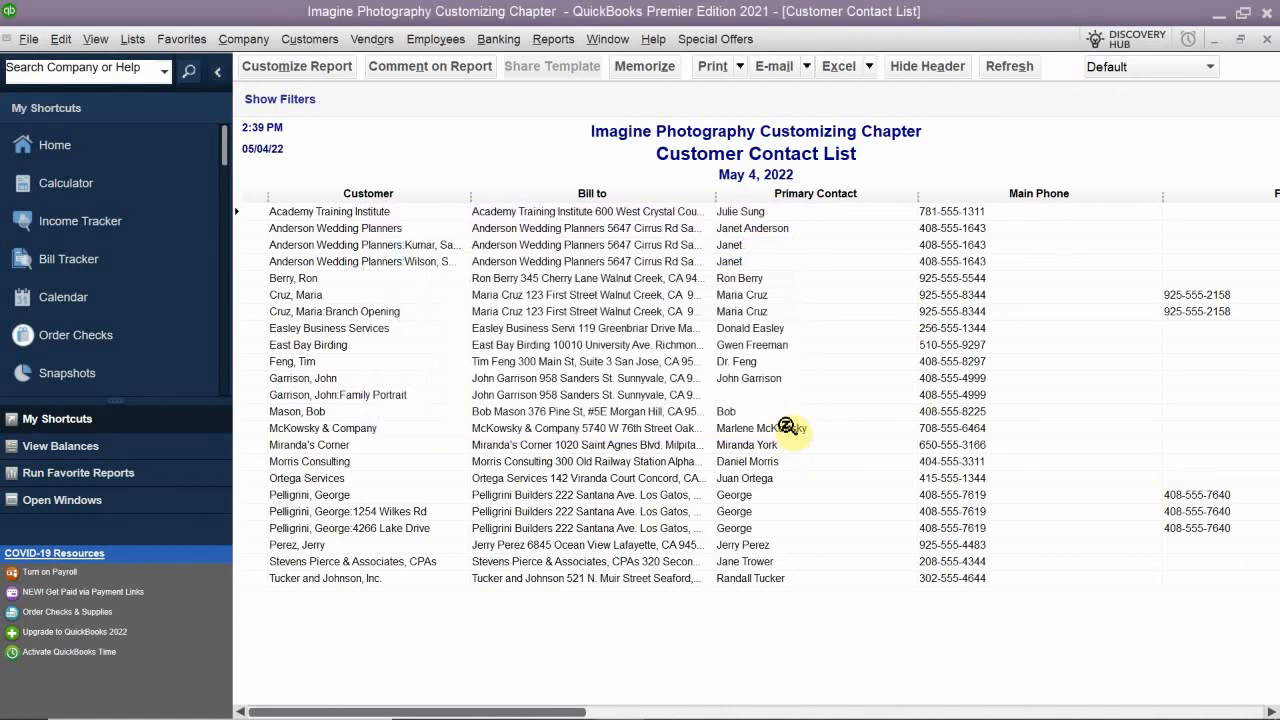
# - Close the Customer Contact List report and reopen it with the Customer Balance Info shortcut
pyautogui.scroll(-5, 120, 235)
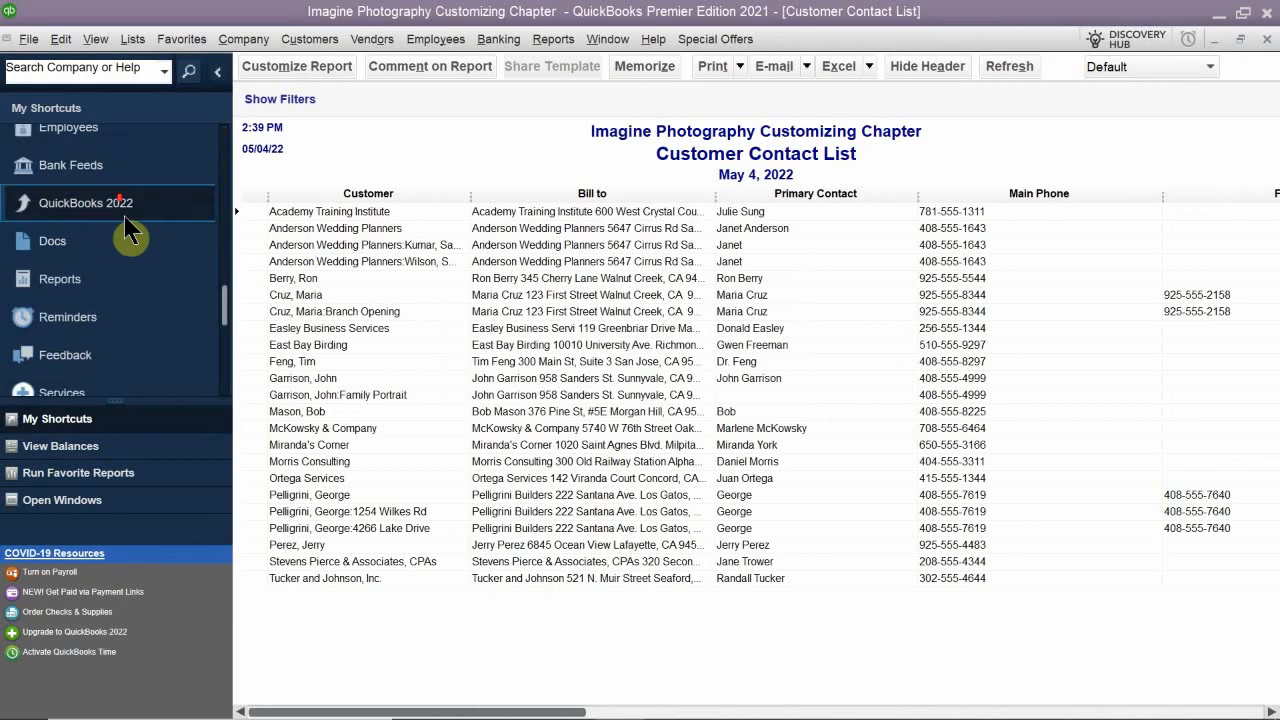
pyautogui.scroll(-4, 128, 300)
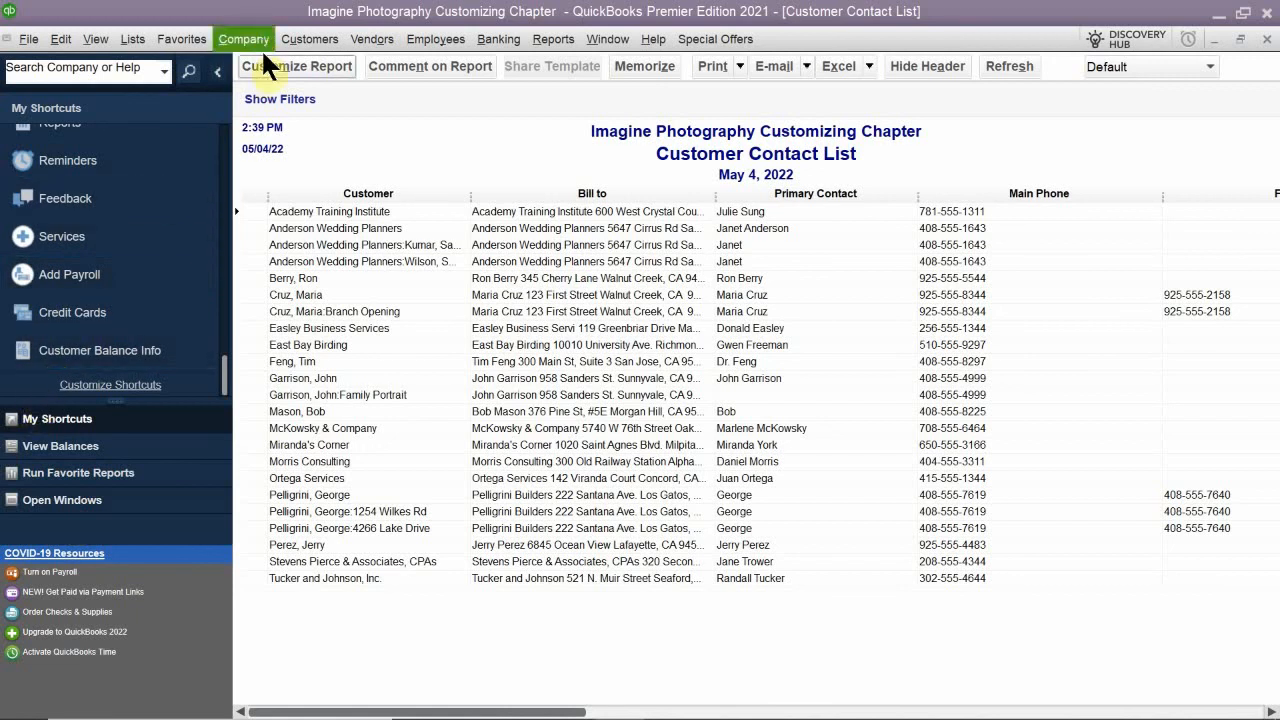
pyautogui.click(1243, 39)
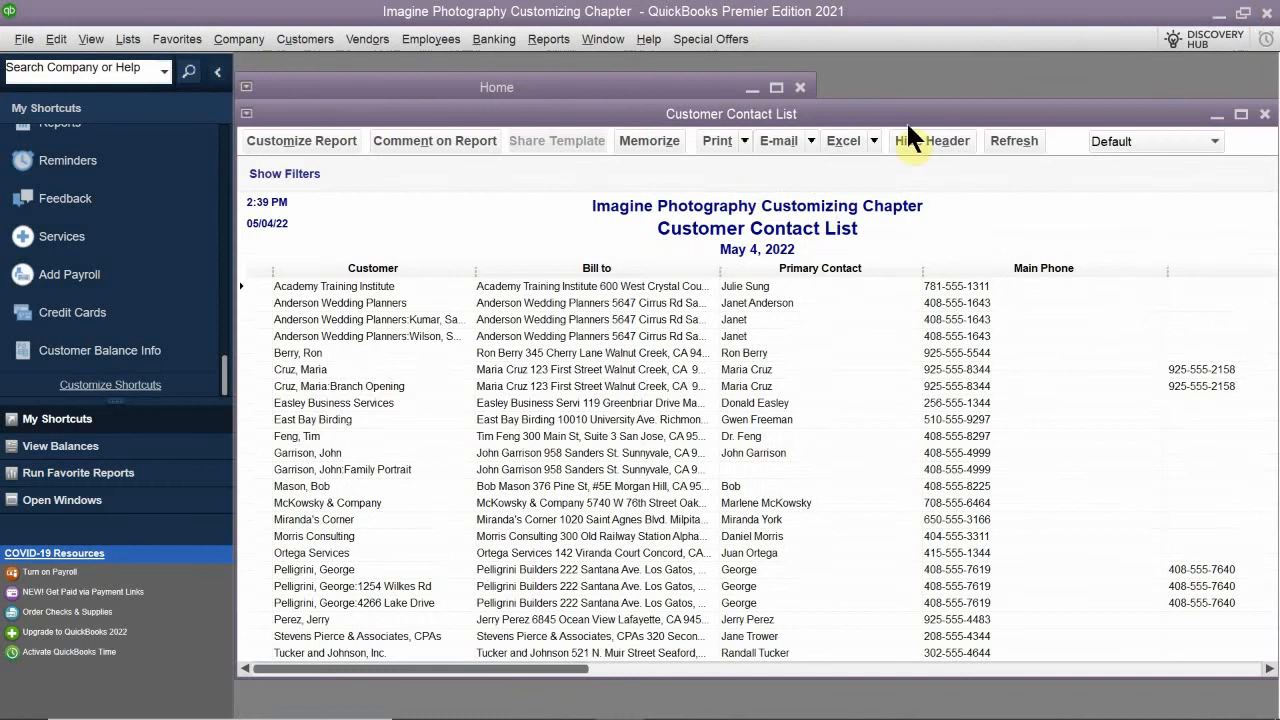
pyautogui.moveTo(911, 112); pyautogui.dragTo(655, 272)
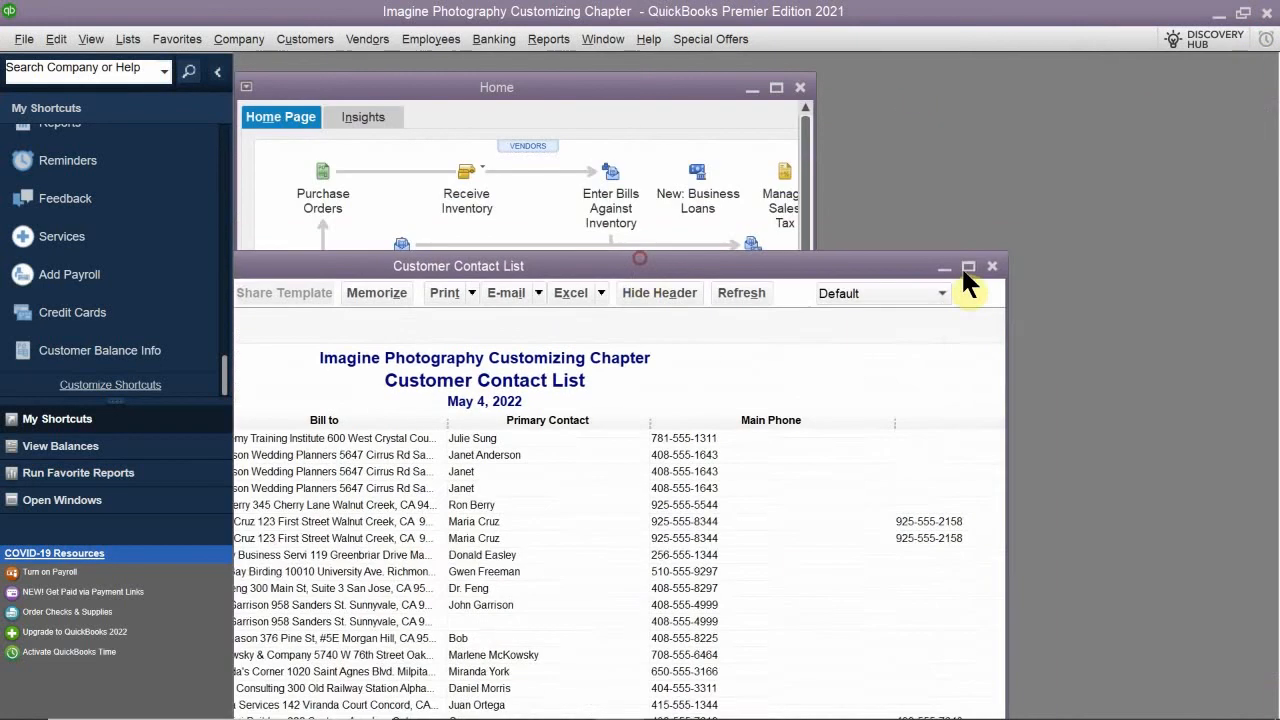
pyautogui.click(980, 267)
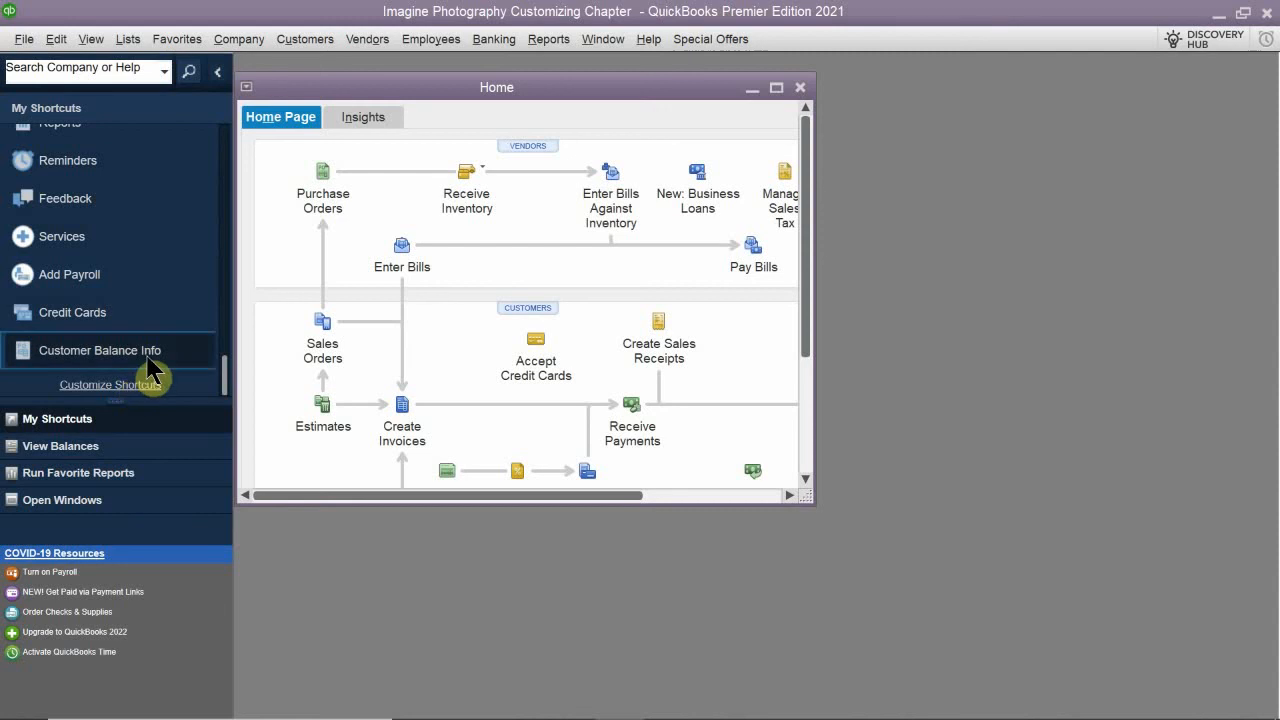
pyautogui.click(105, 358)
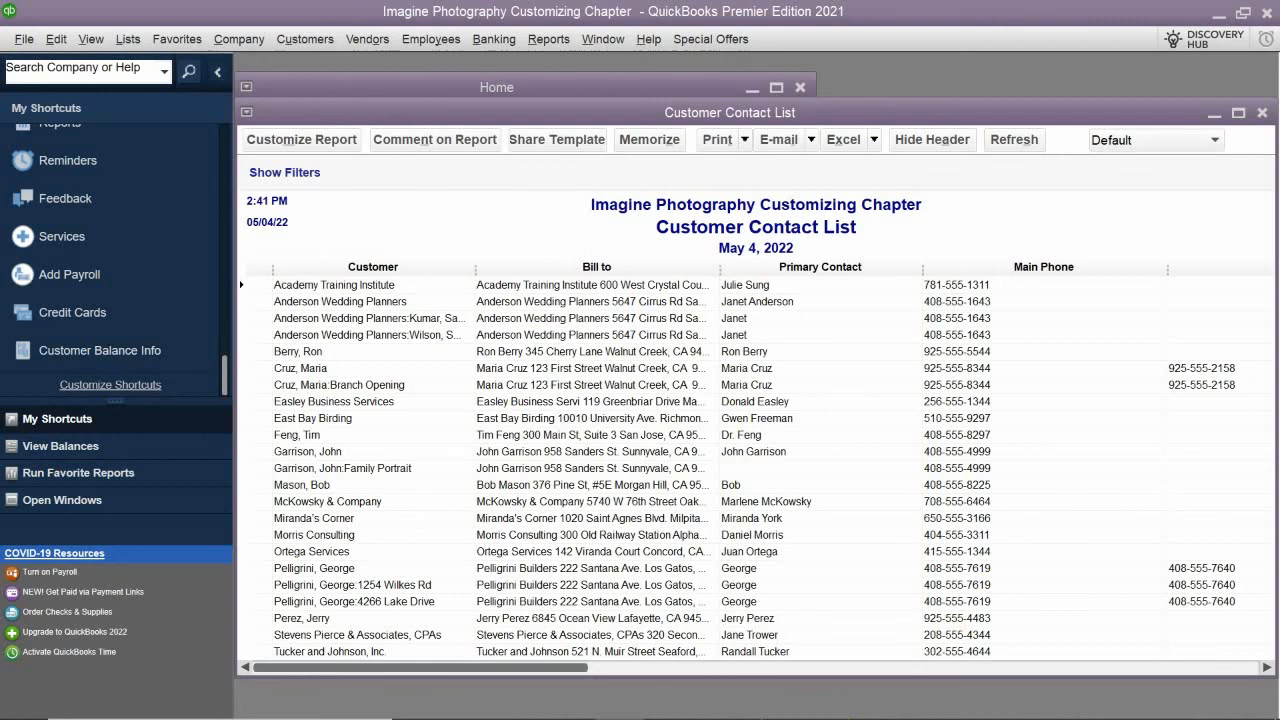
# - Switch to Acrobat Reader and read the Chapter 7 PDF from Customizing the Icon Bar through the Open Windows List to The Terms List
pyautogui.moveTo(757, 718)
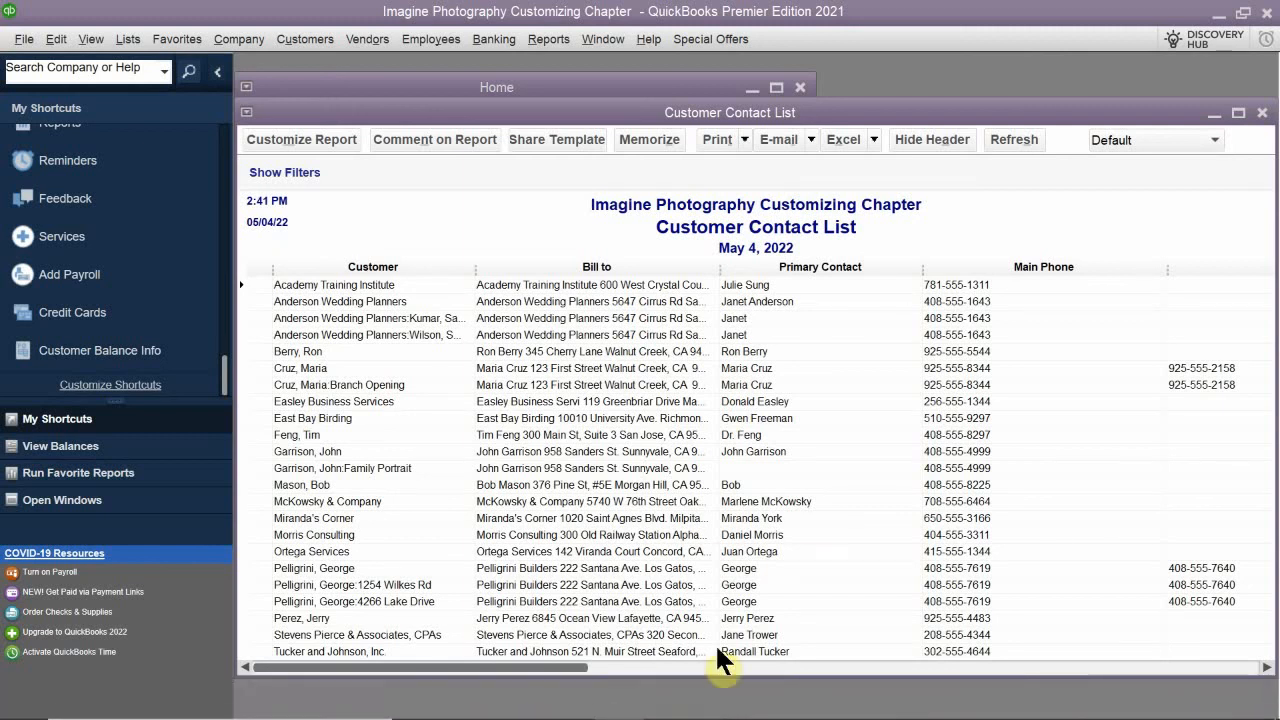
pyautogui.click(669, 700)
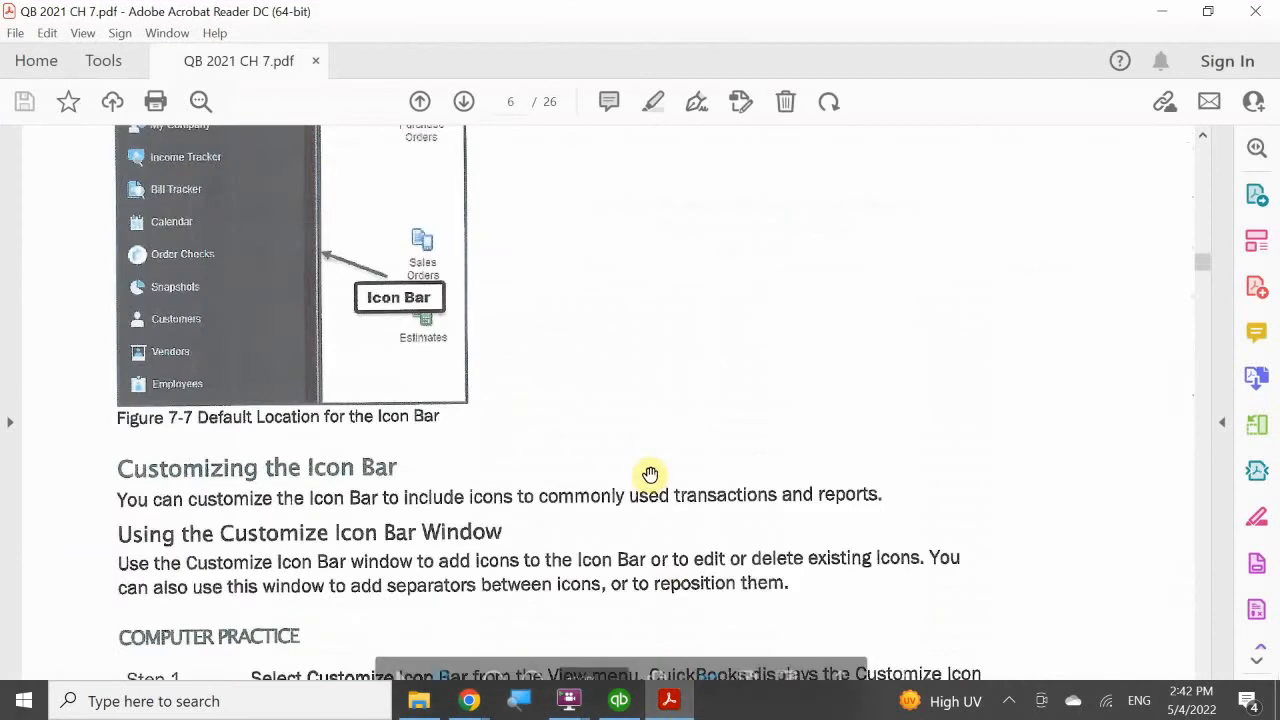
pyautogui.scroll(-15, 674, 425)
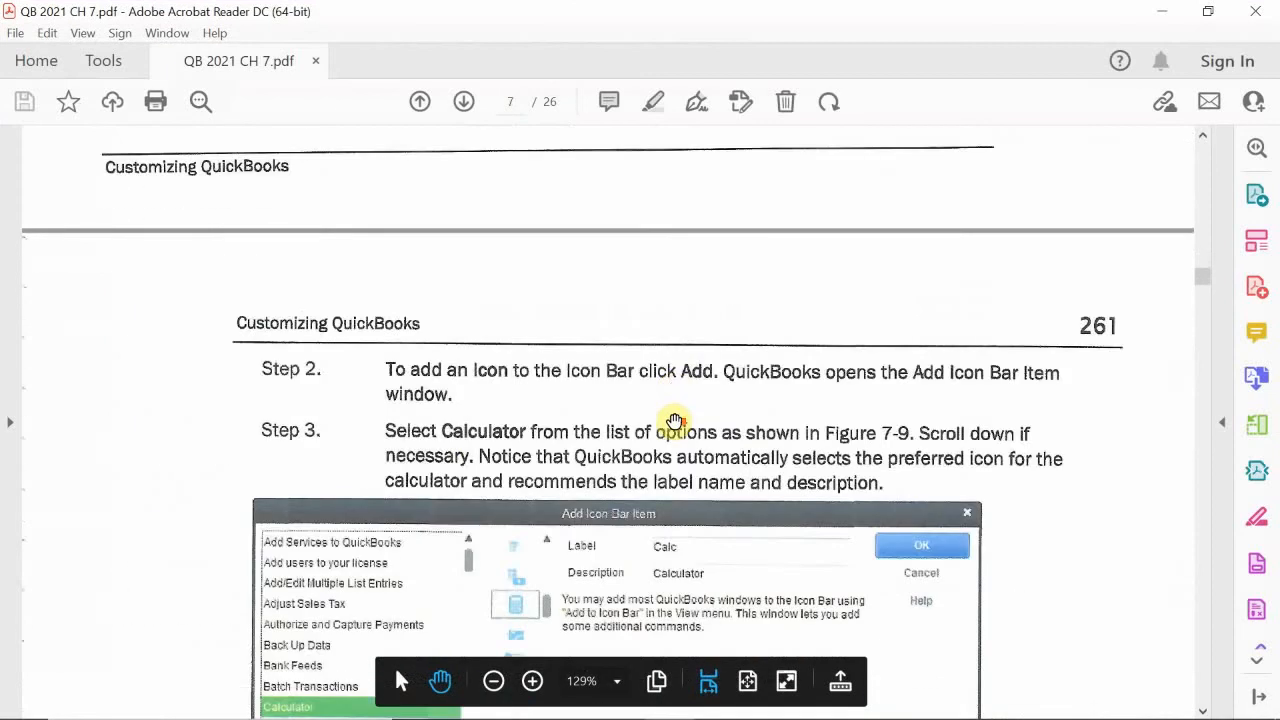
pyautogui.scroll(-10, 674, 420)
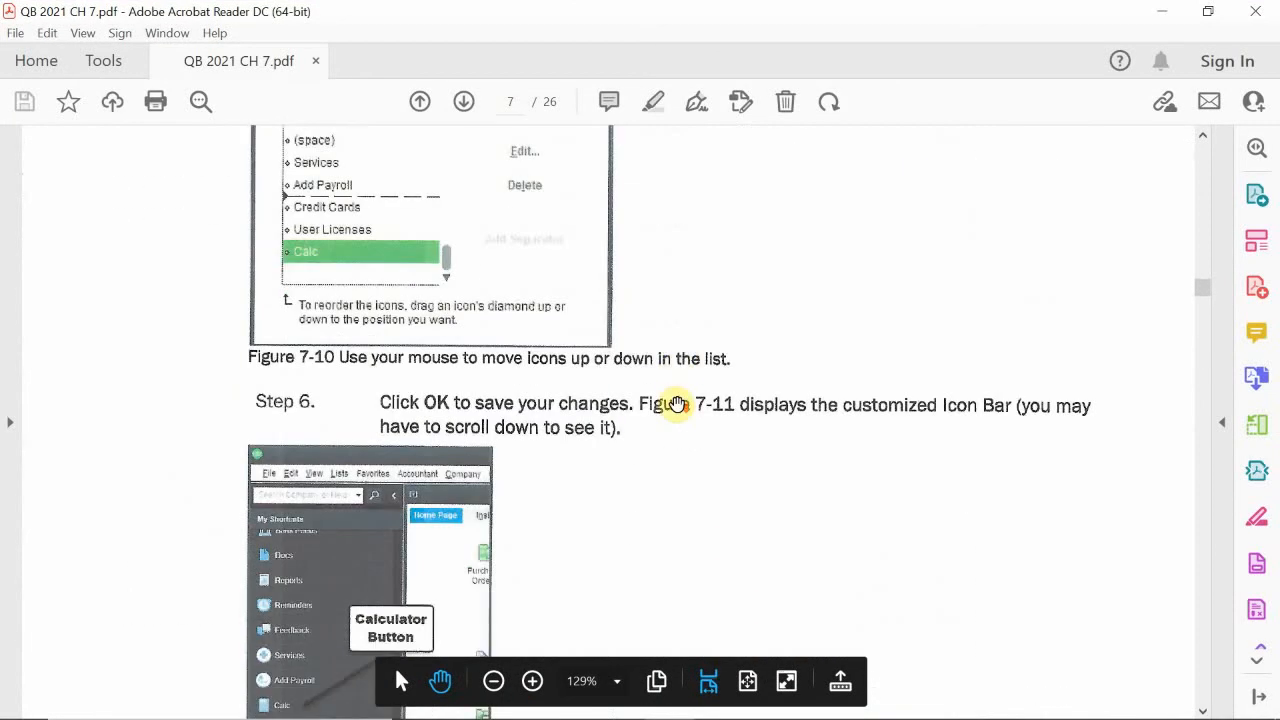
pyautogui.scroll(-10, 676, 403)
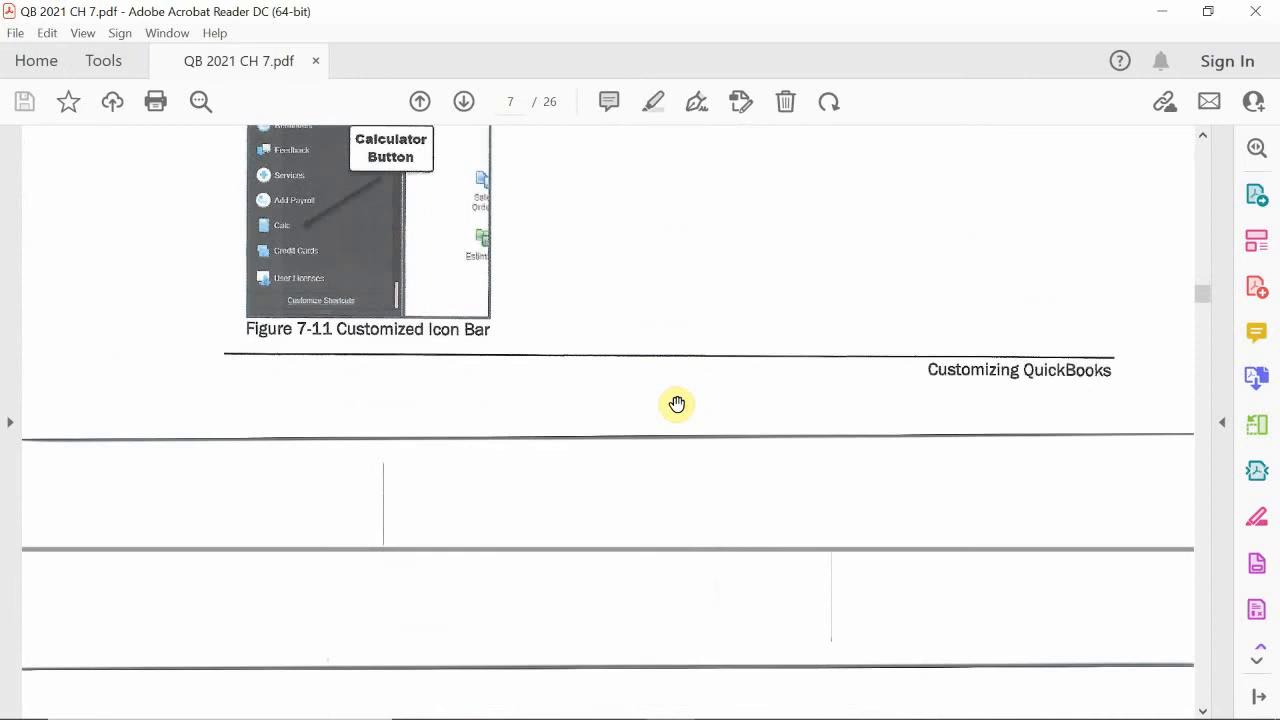
pyautogui.scroll(-5, 676, 403)
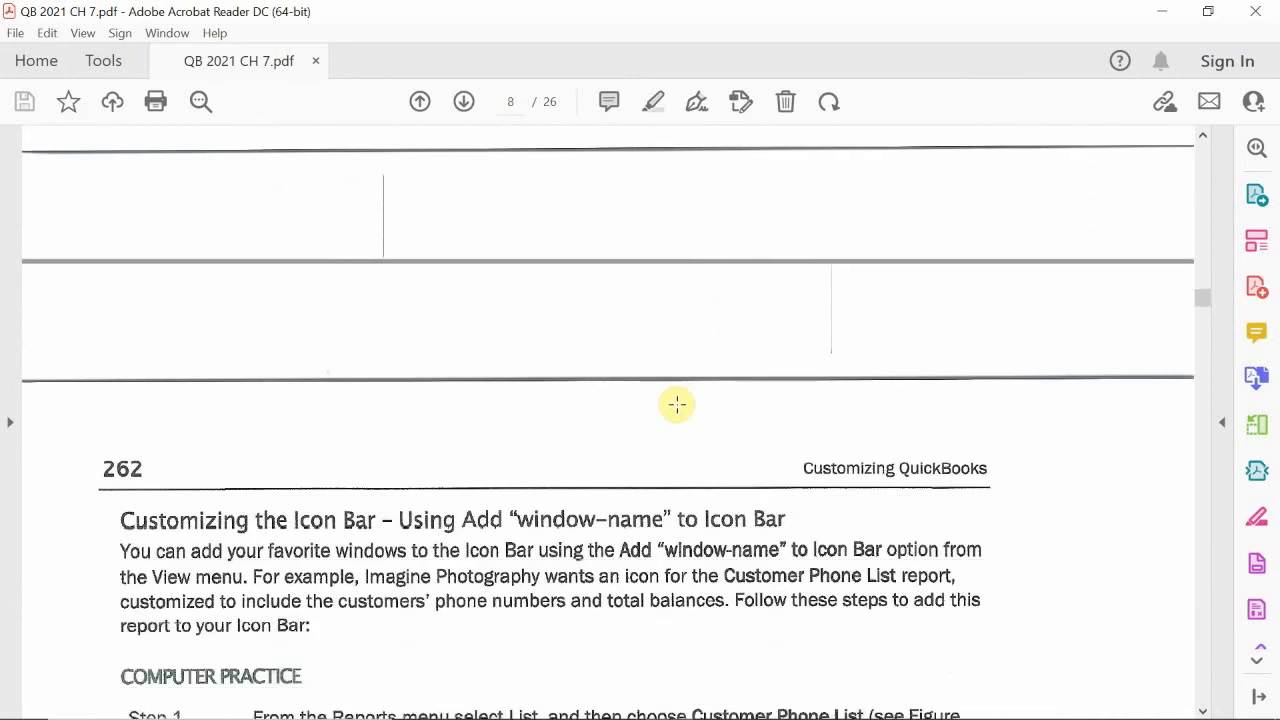
pyautogui.scroll(-4, 676, 404)
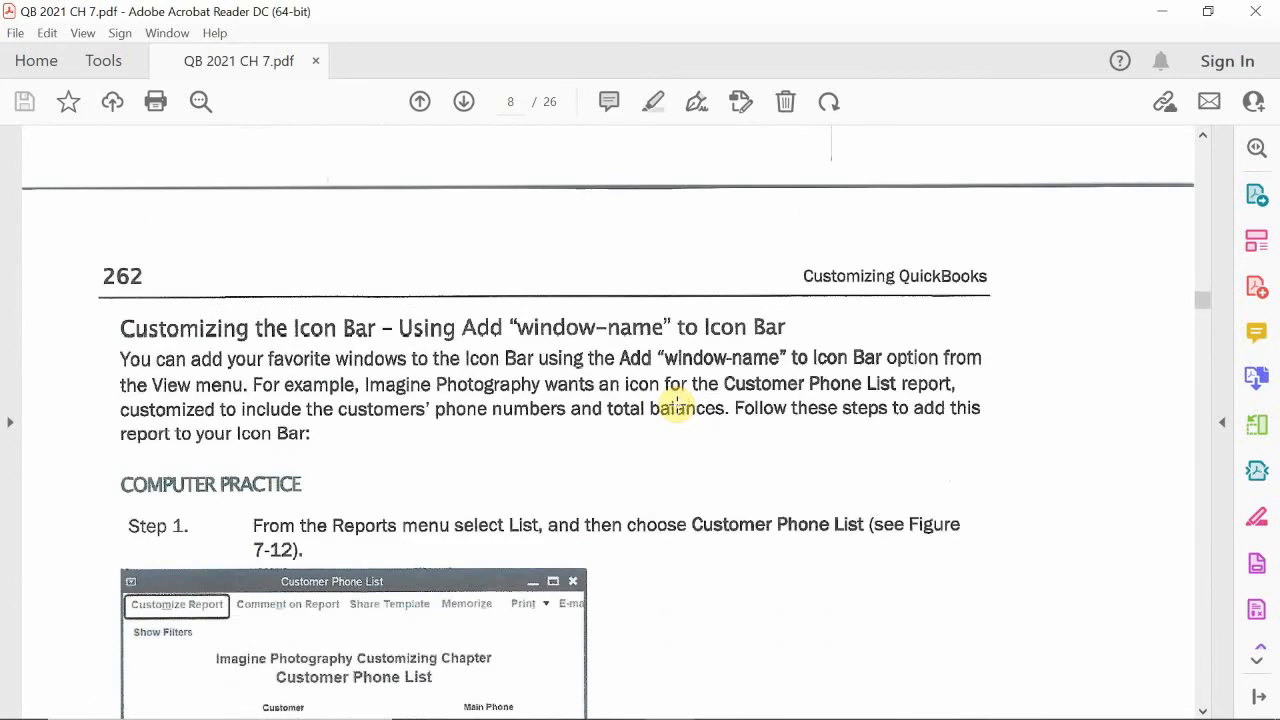
pyautogui.scroll(-15, 676, 403)
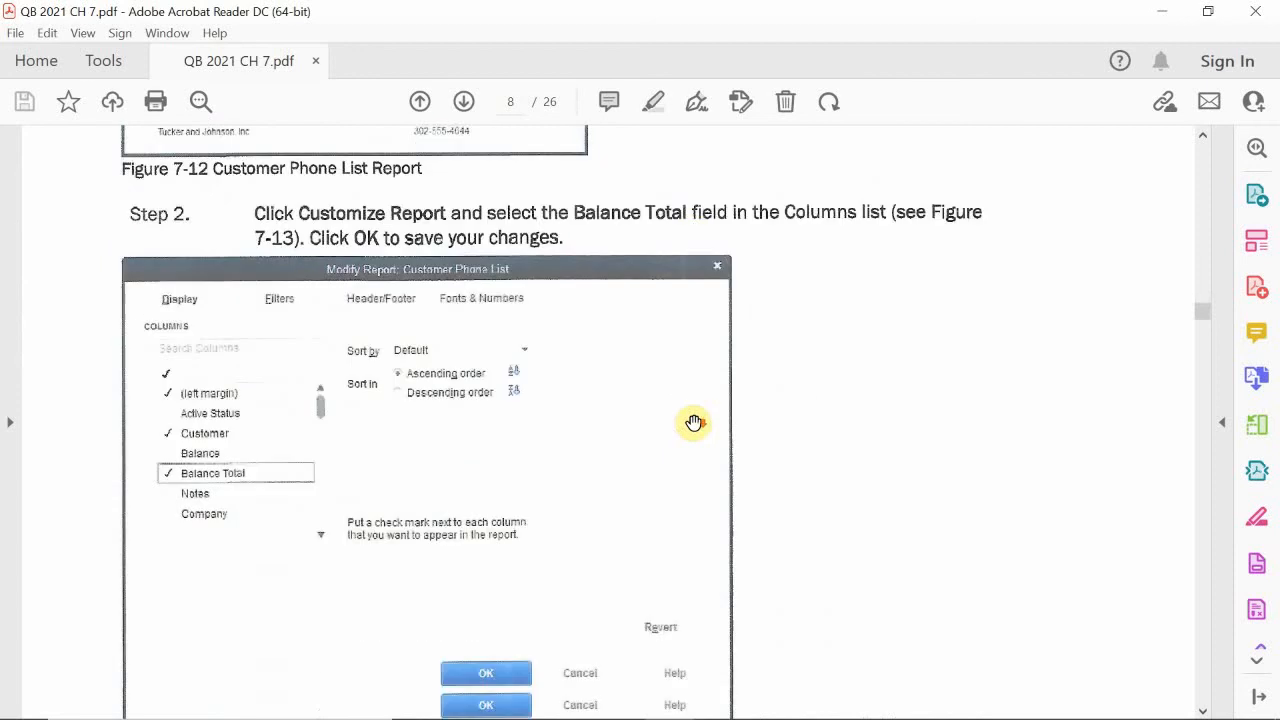
pyautogui.scroll(-15, 693, 422)
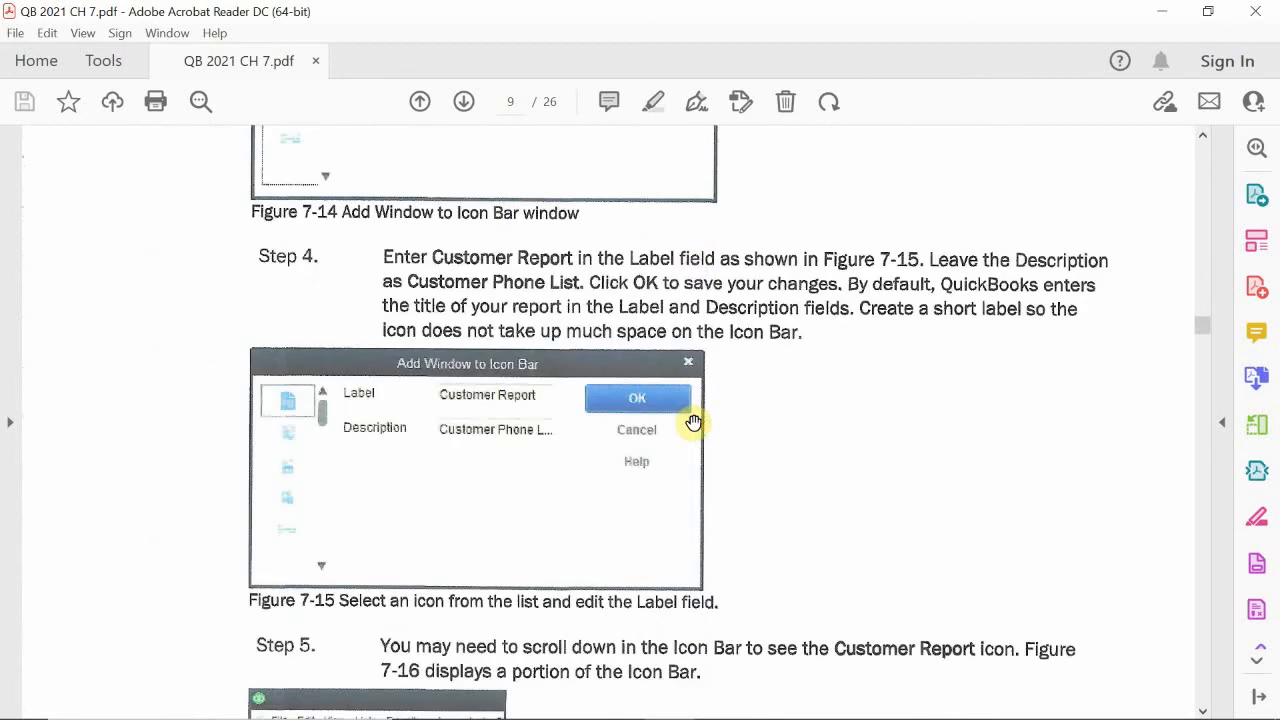
pyautogui.scroll(-15, 693, 422)
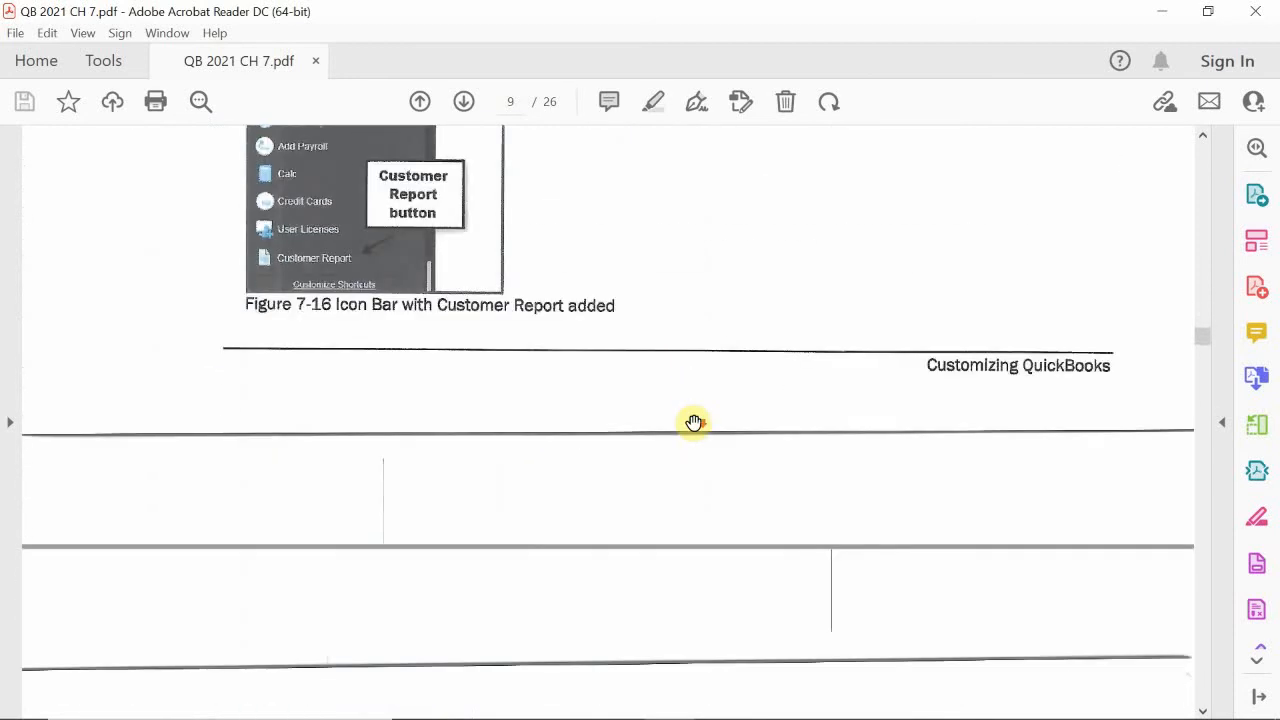
pyautogui.scroll(-8, 693, 422)
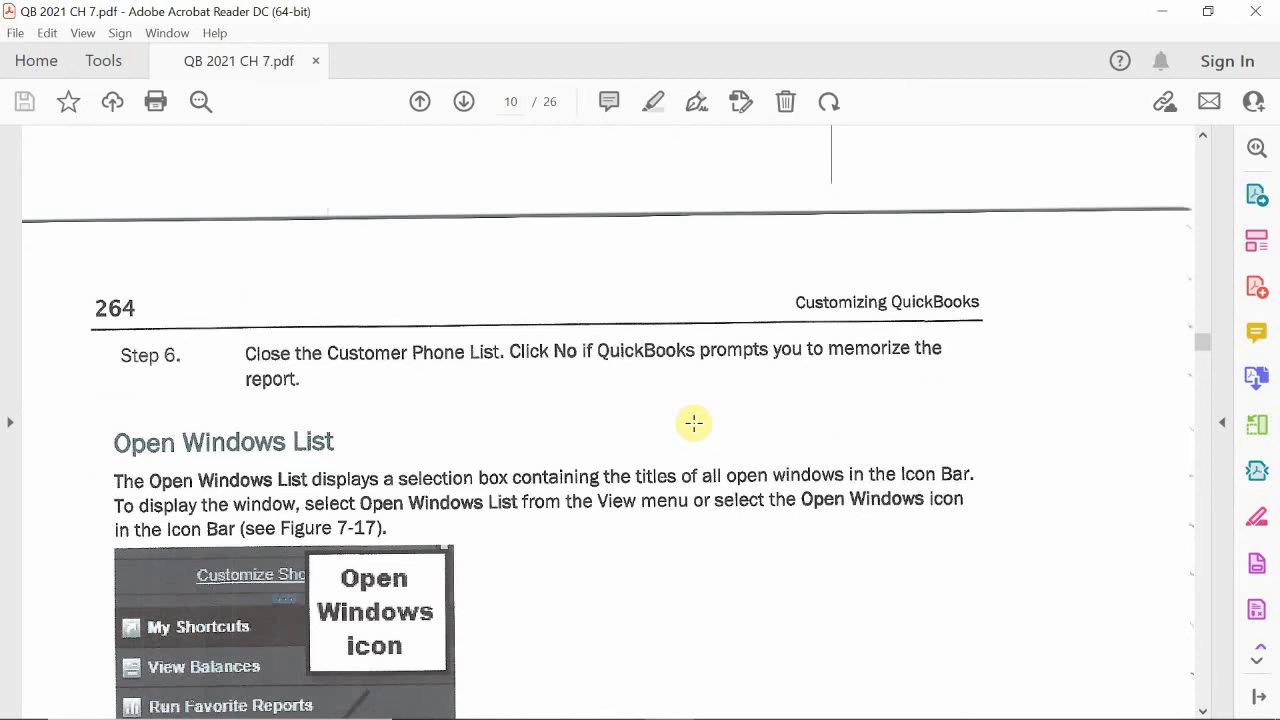
pyautogui.scroll(-5, 234, 128)
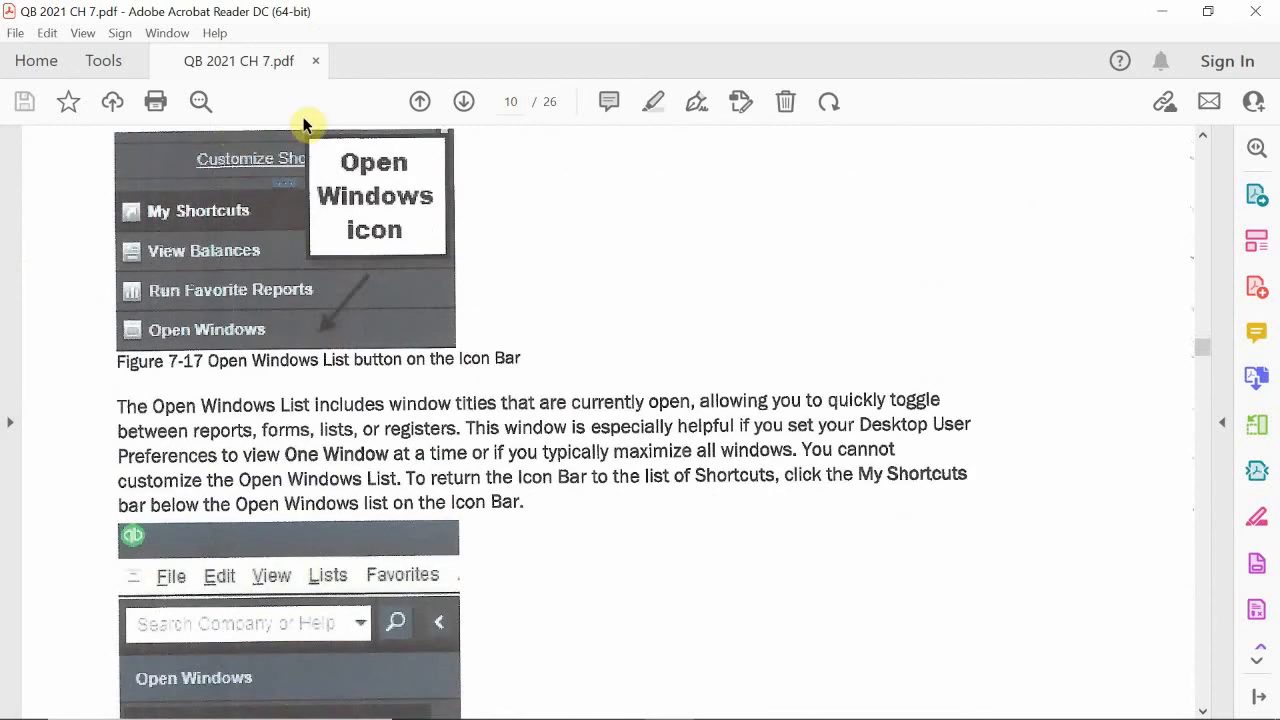
pyautogui.scroll(-4, 440, 458)
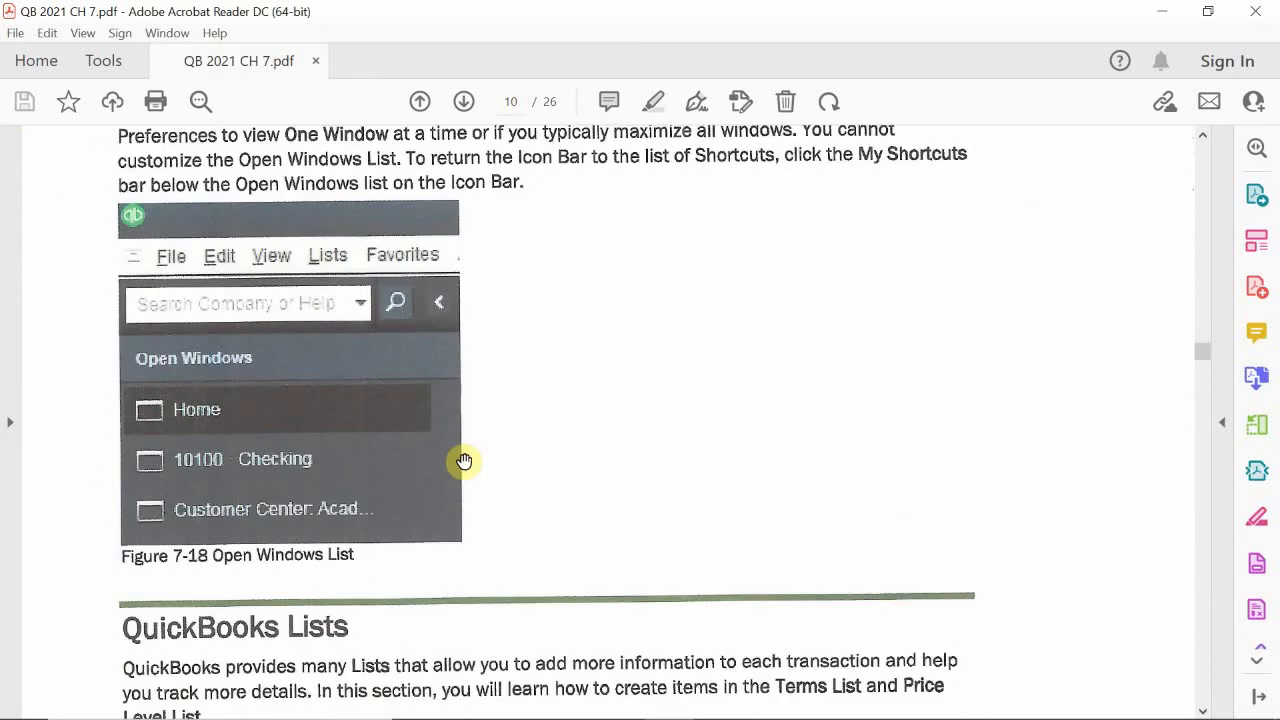
pyautogui.scroll(-2, 464, 461)
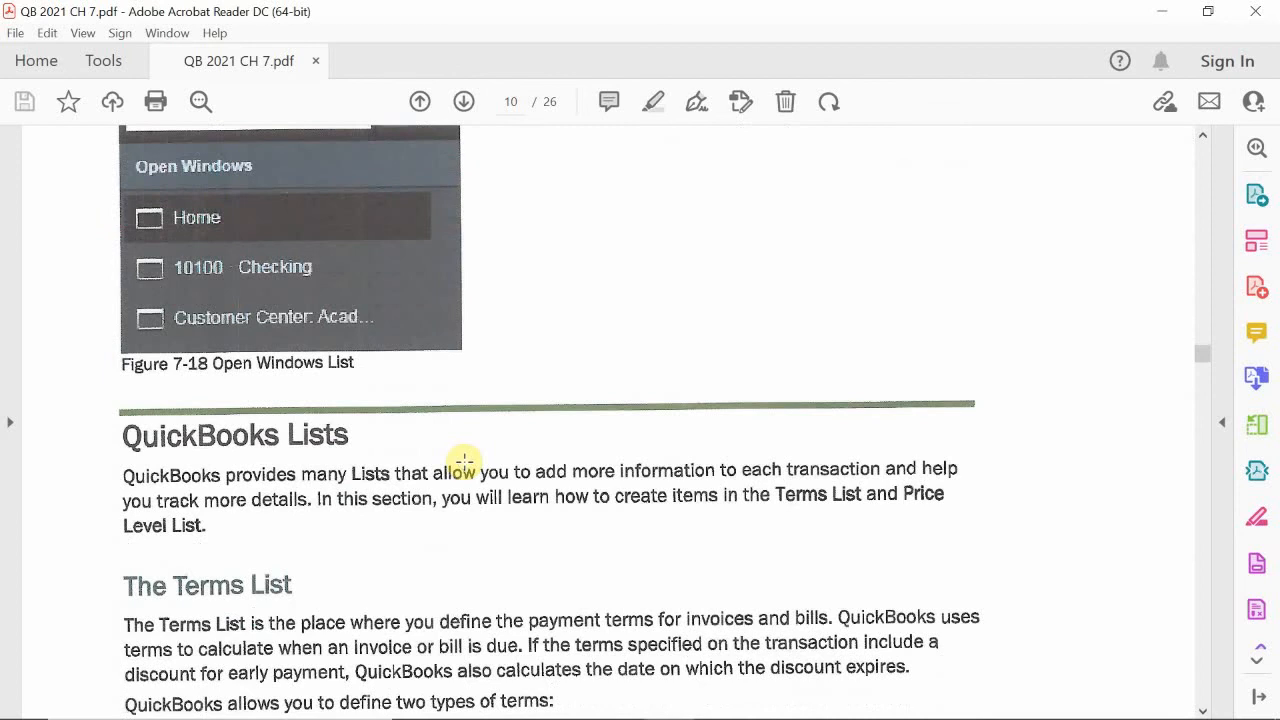
pyautogui.scroll(-1, 464, 461)
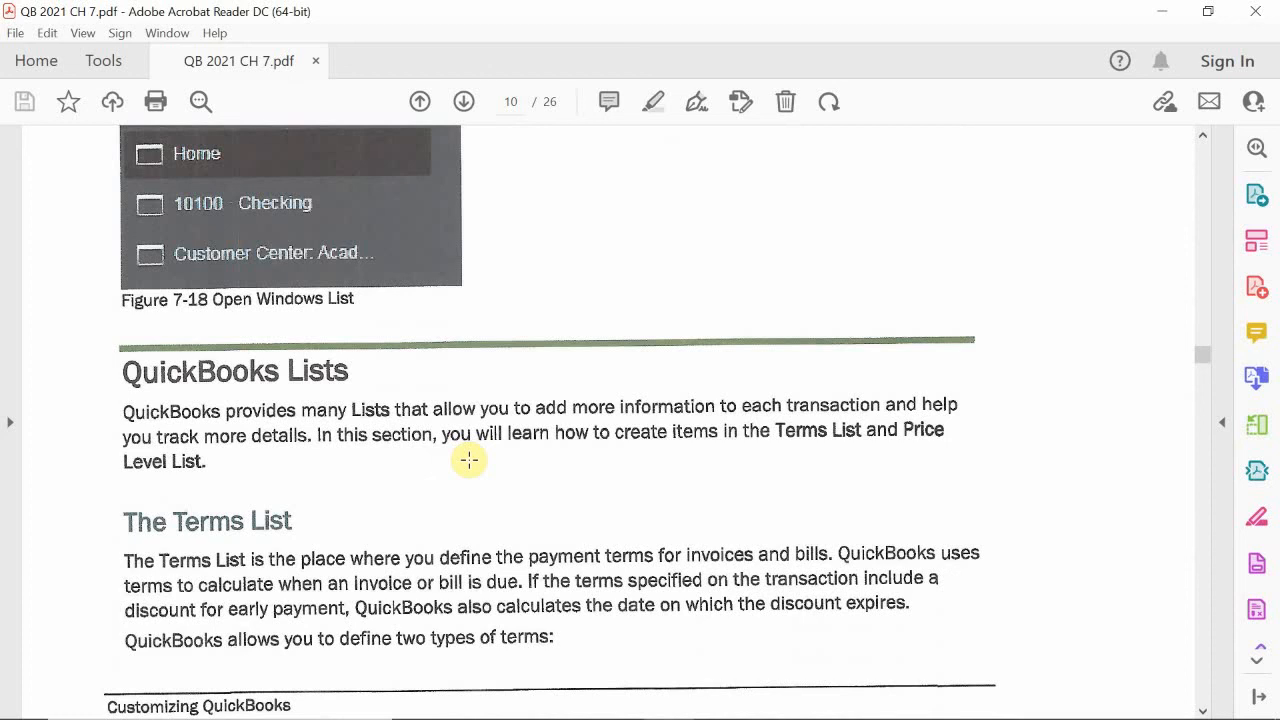
pyautogui.scroll(-1, 345, 545)
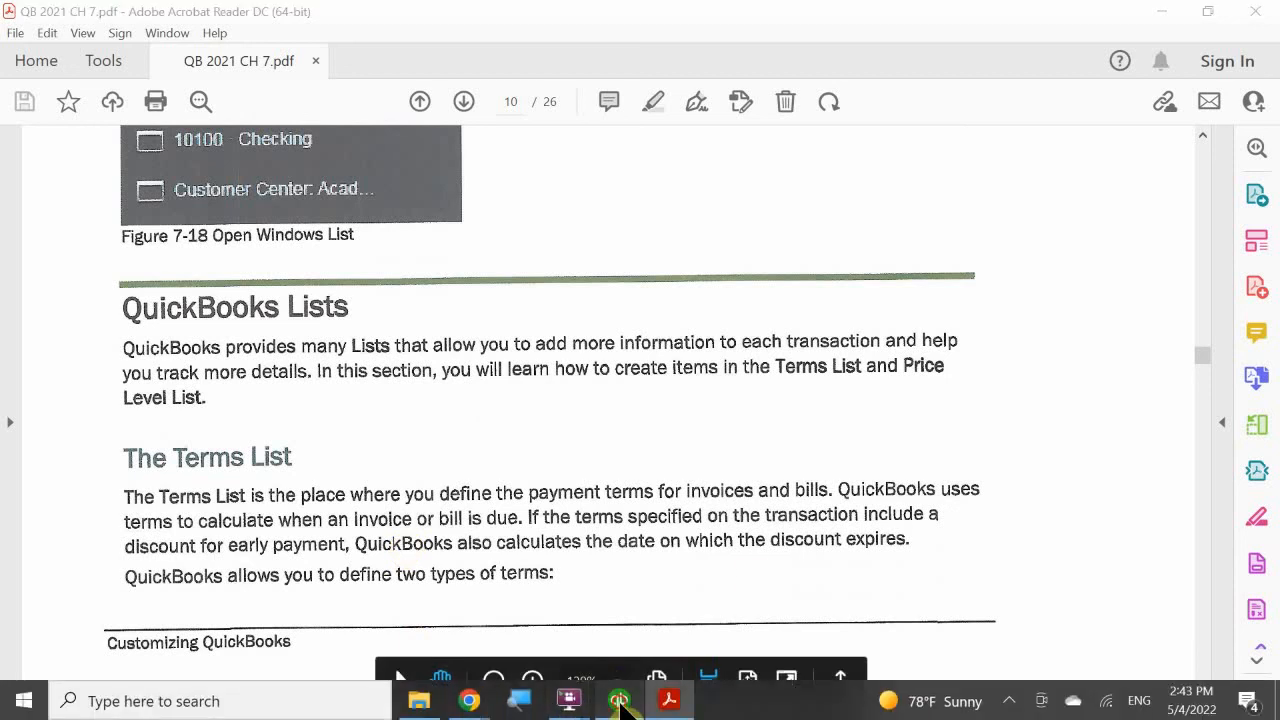
# - Switch back to QuickBooks and close the Customer Contact List report
pyautogui.click(619, 700)
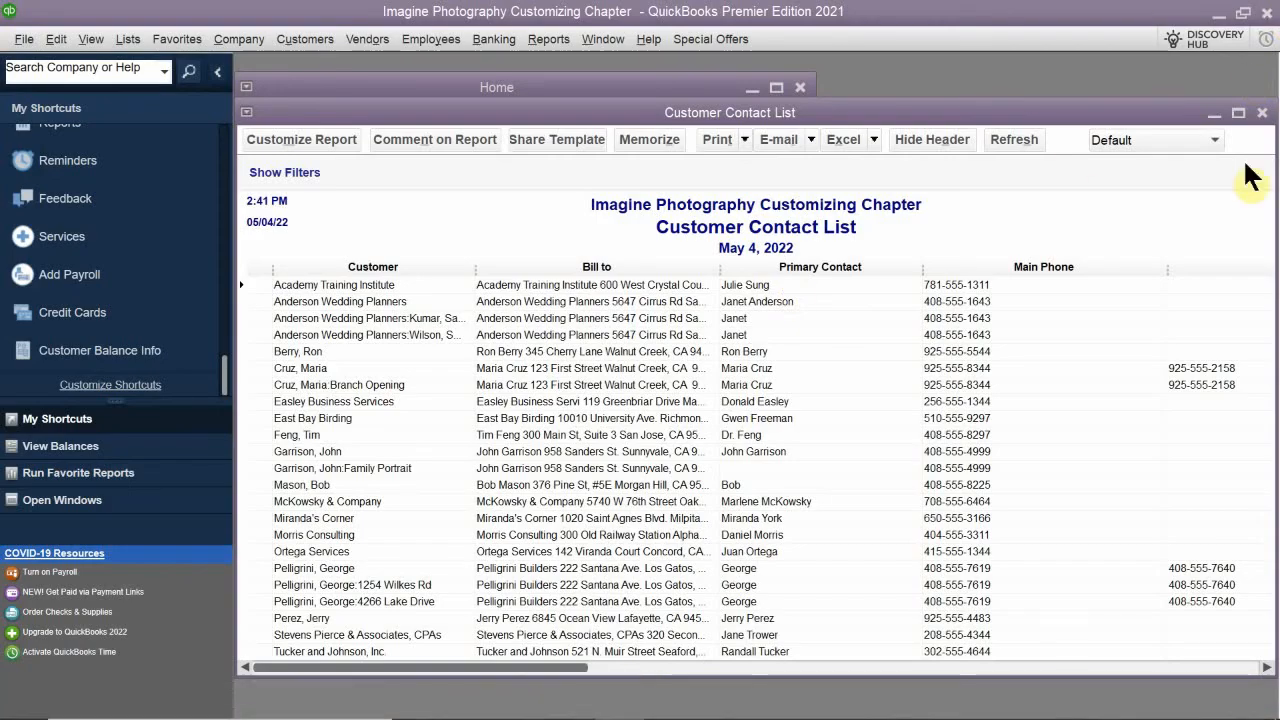
pyautogui.moveTo(1156, 118); pyautogui.dragTo(946, 118)
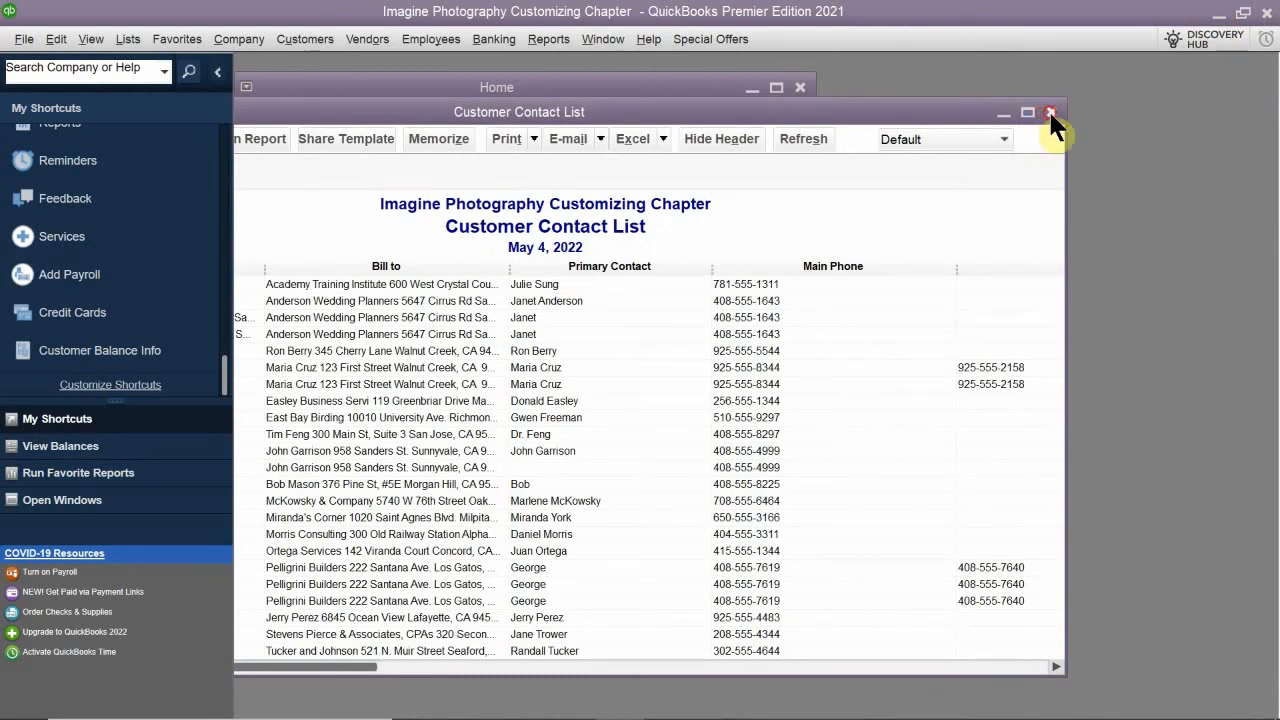
pyautogui.click(1050, 112)
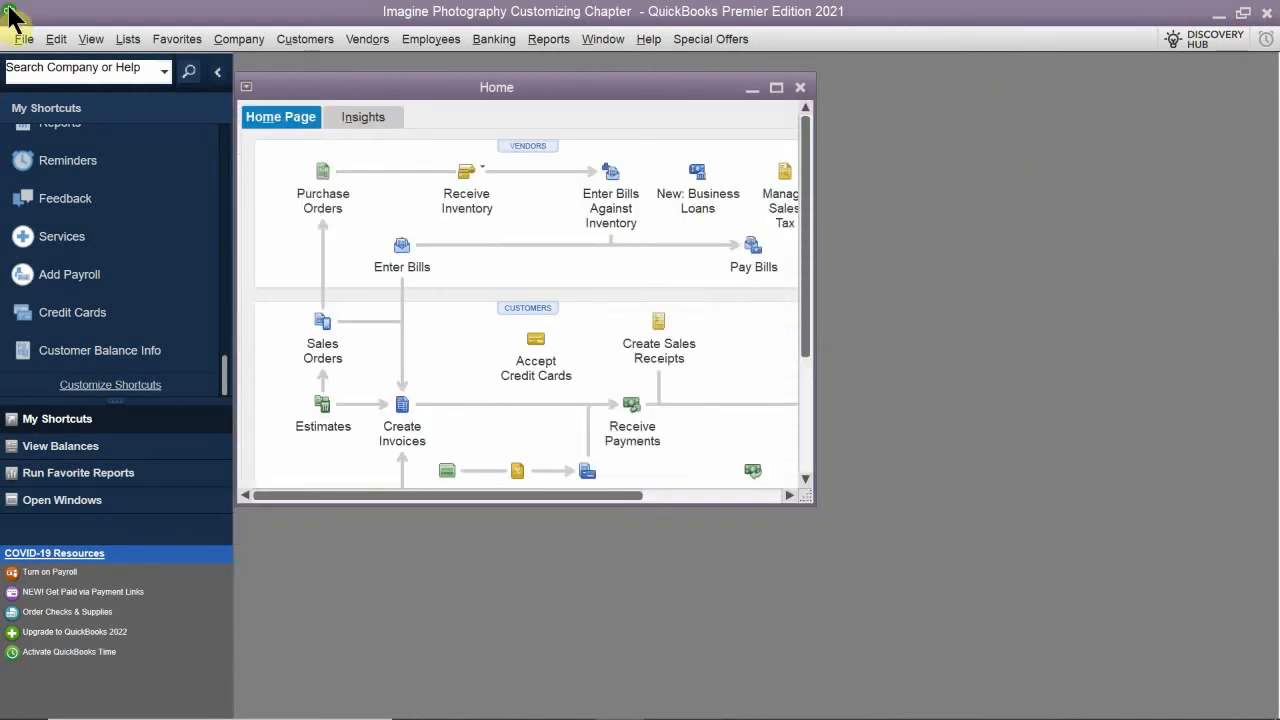
# - Display the available QuickBooks lists
pyautogui.click(129, 40)
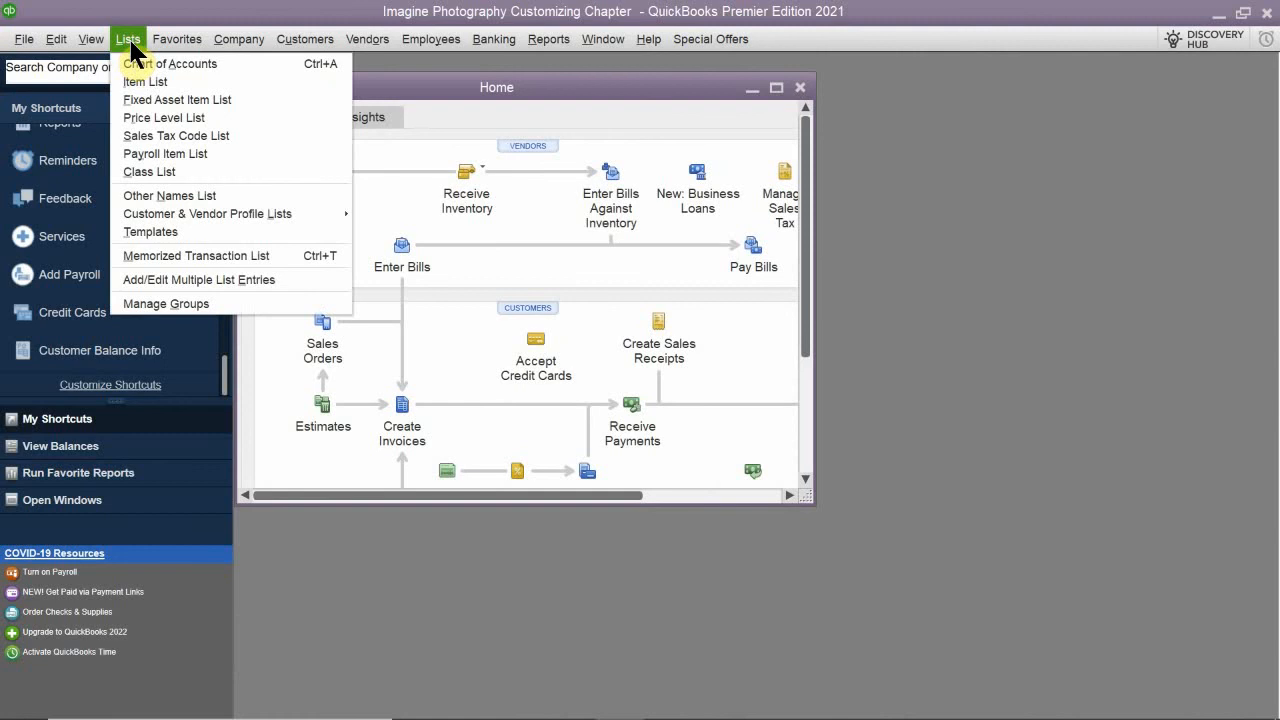
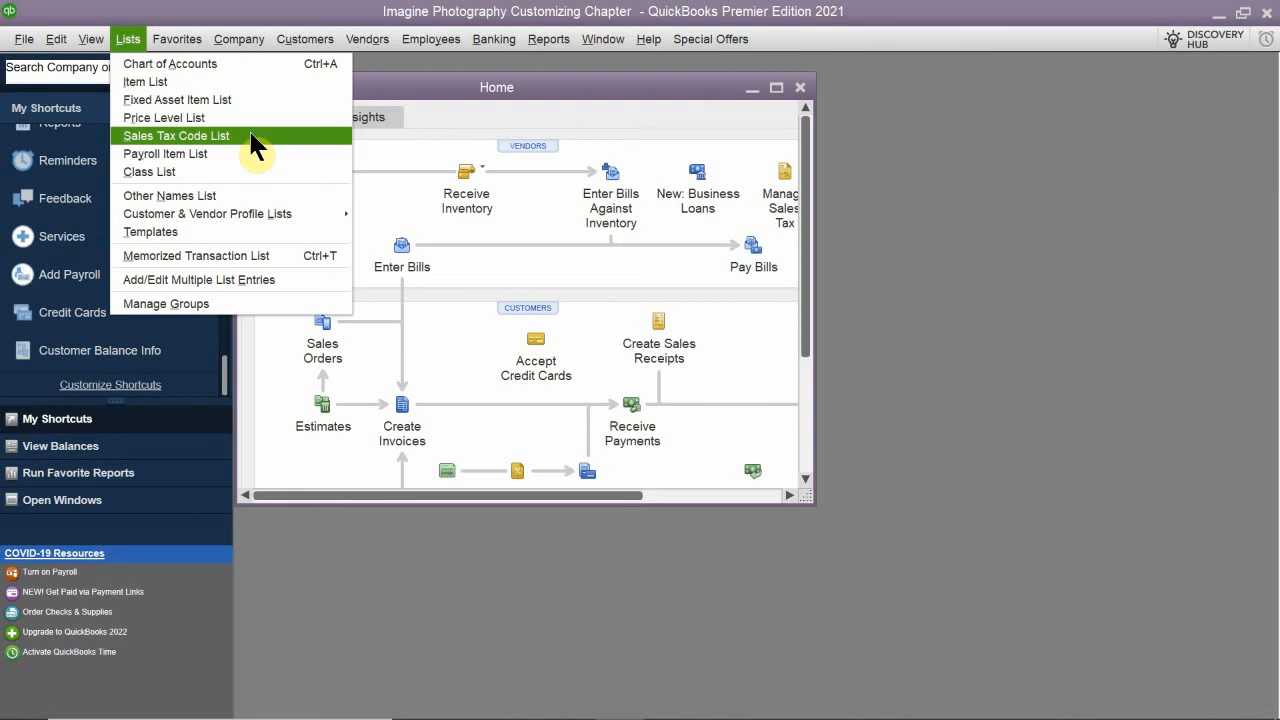
# - Open the Sales Tax Code List and maximize its window
pyautogui.click(251, 136)
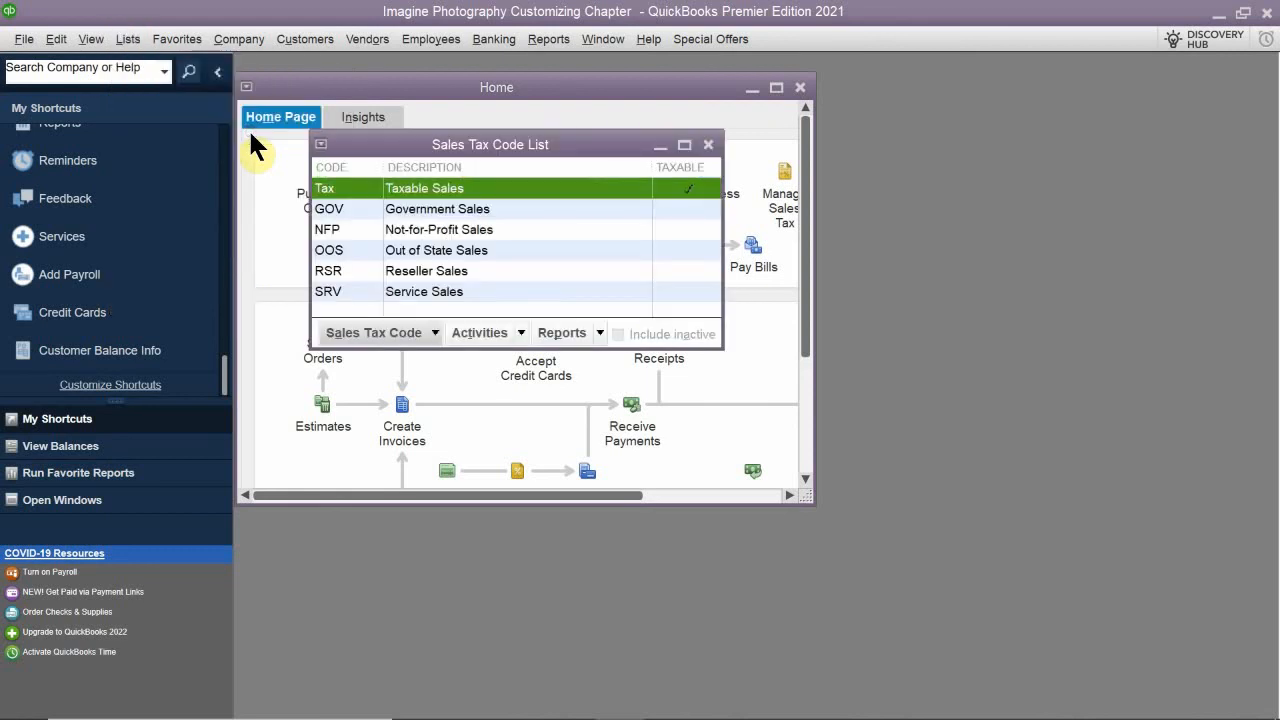
pyautogui.doubleClick(499, 146)
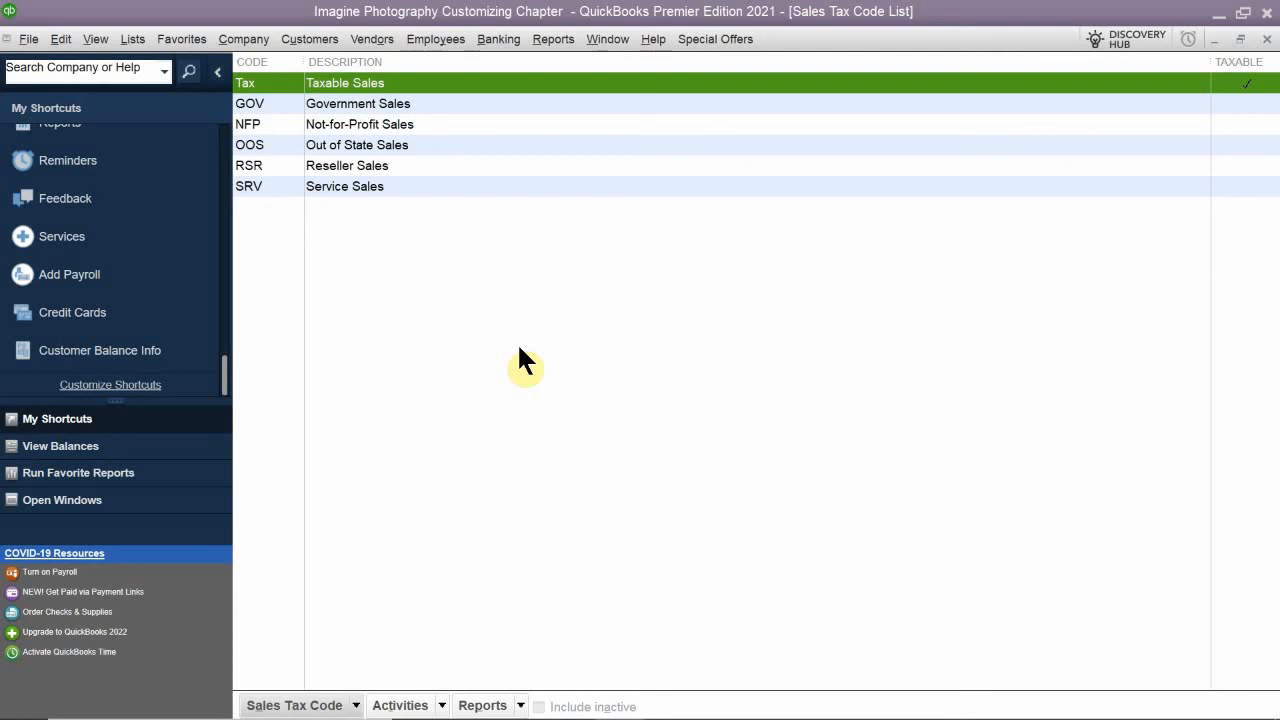
# - Open the Terms List from the Customer & Vendor Profile Lists
pyautogui.click(136, 40)
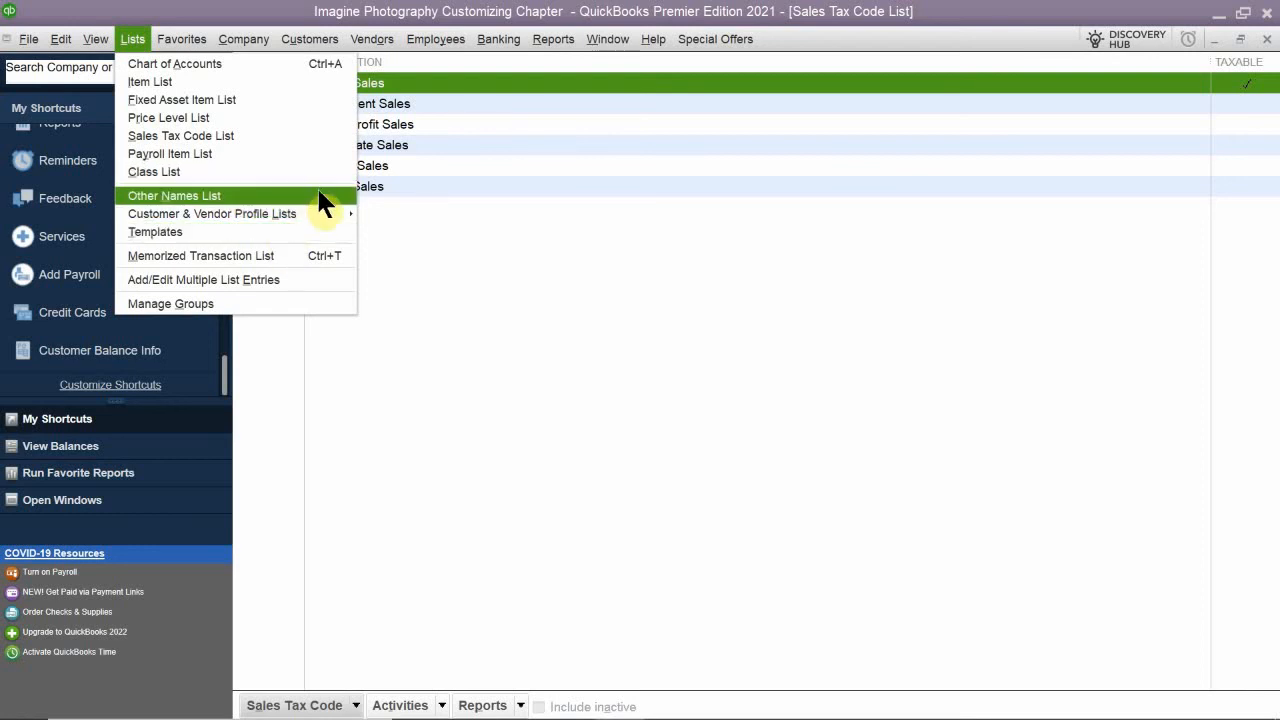
pyautogui.moveTo(324, 210)
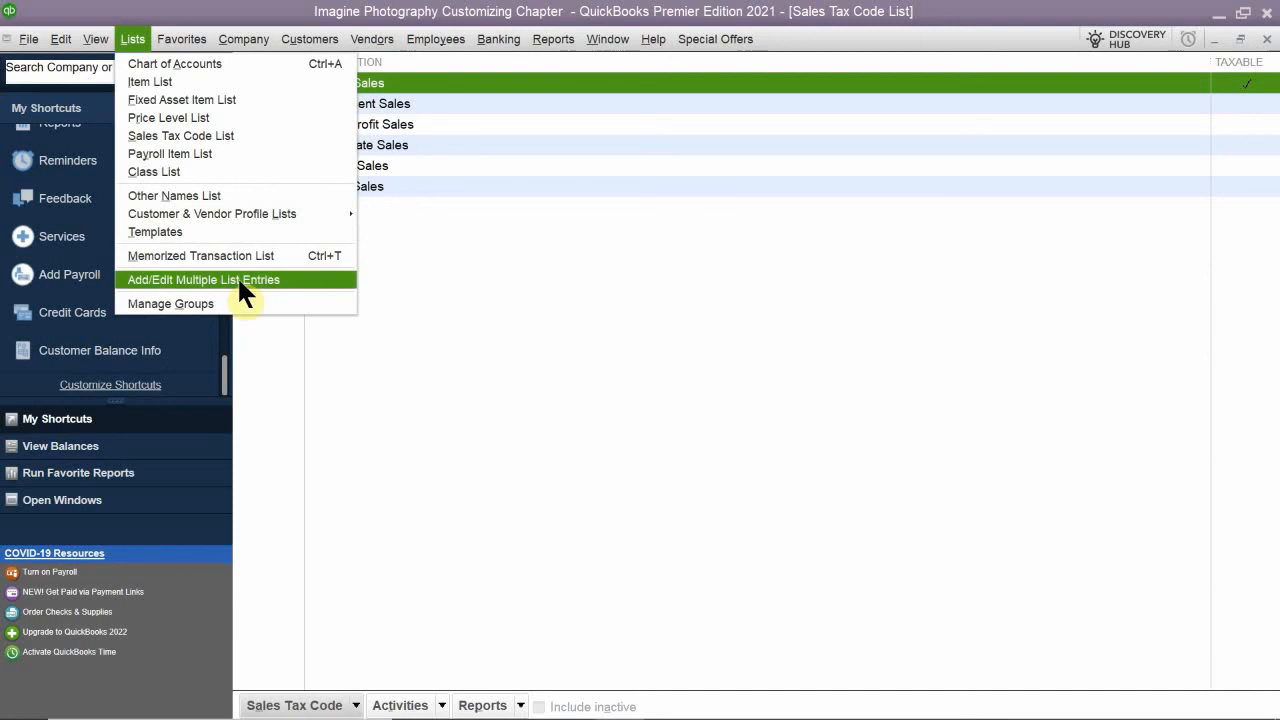
pyautogui.moveTo(246, 214)
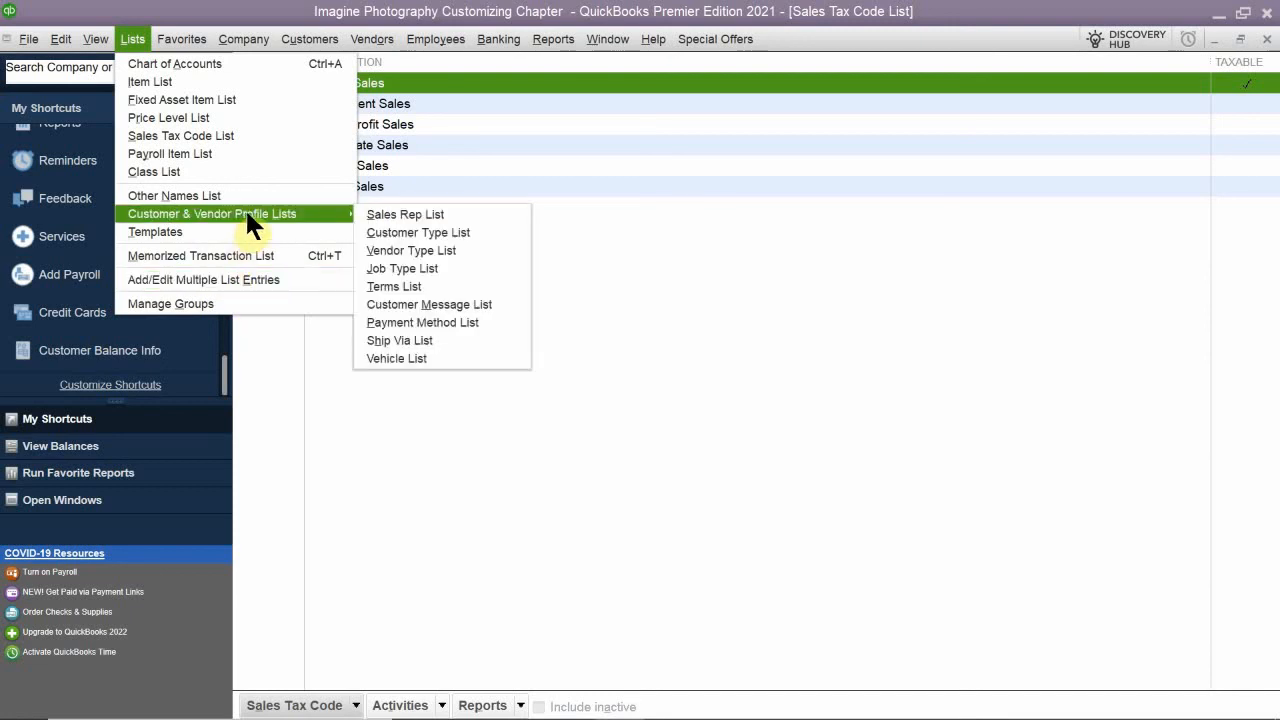
pyautogui.click(426, 288)
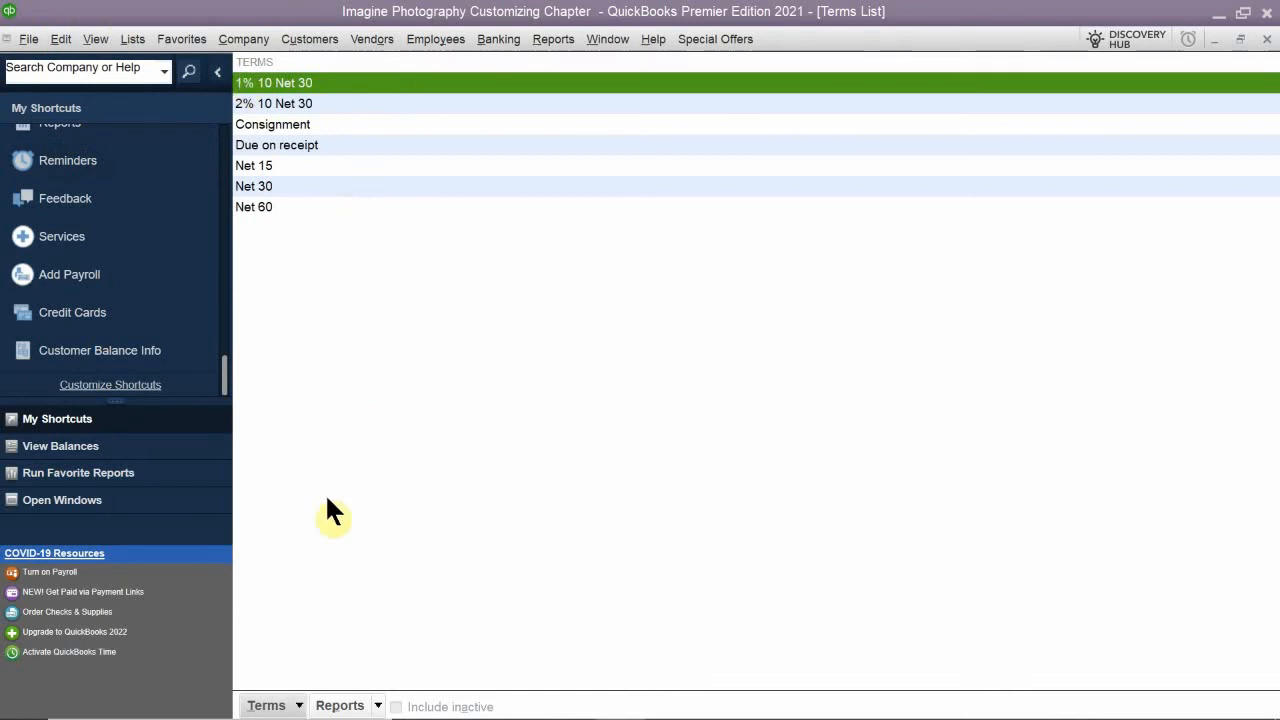
# - Create a new payment term named 1% 7 Net 30
pyautogui.click(299, 706)
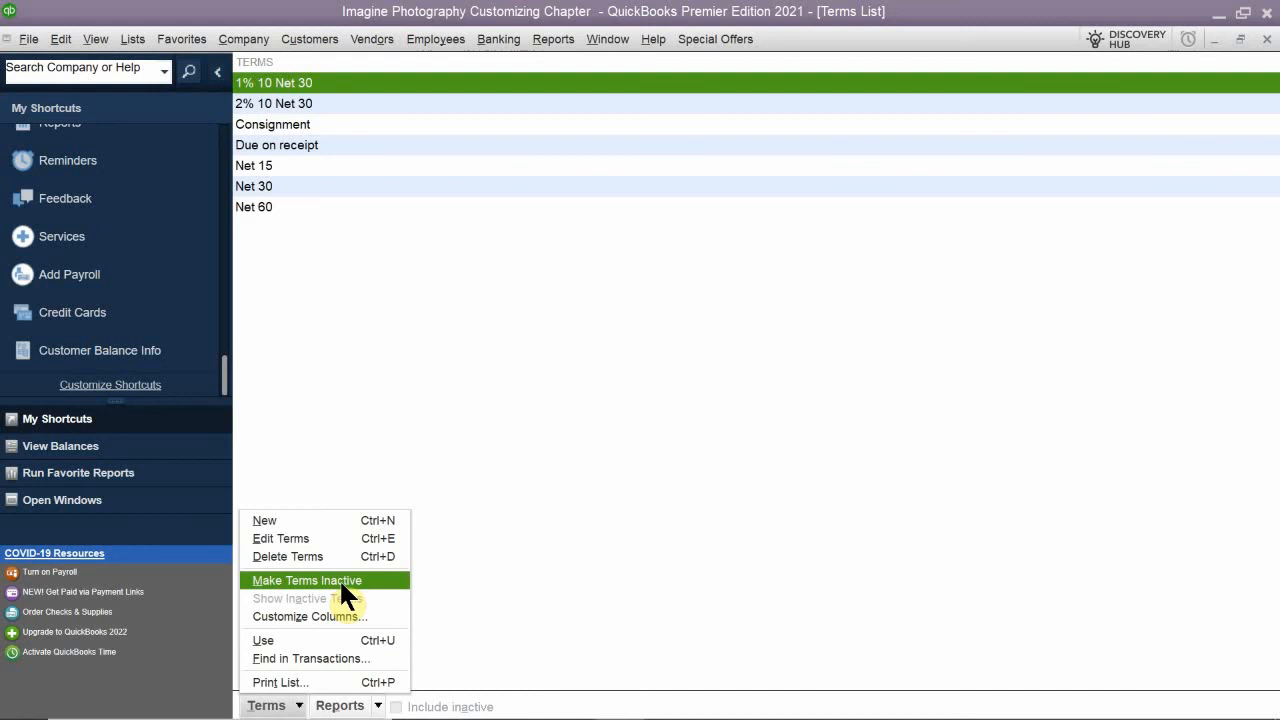
pyautogui.click(314, 520)
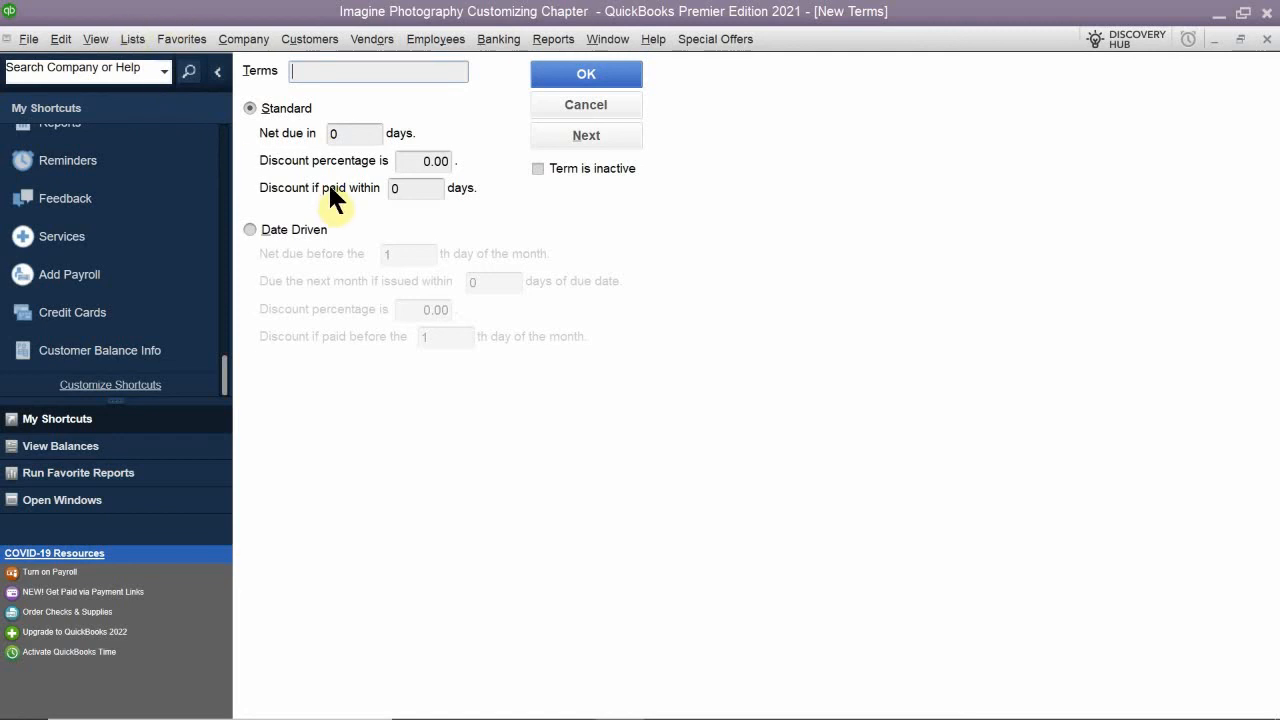
pyautogui.write('1% 7 Net 30')
# - Make the standard term net due in 30 days with a 1% discount if paid within 7 days, and save it
pyautogui.doubleClick(340, 133)
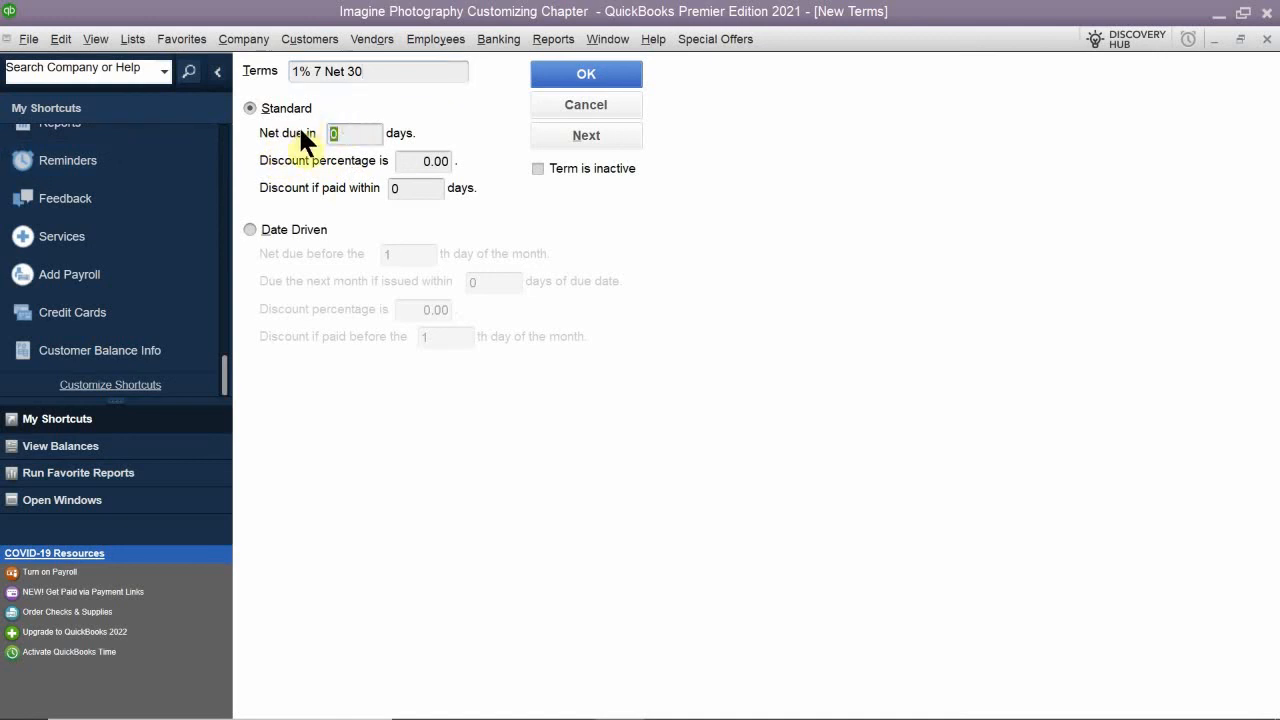
pyautogui.write('30')
pyautogui.moveTo(408, 163); pyautogui.dragTo(494, 174)
pyautogui.write('1%')
pyautogui.click(421, 190)
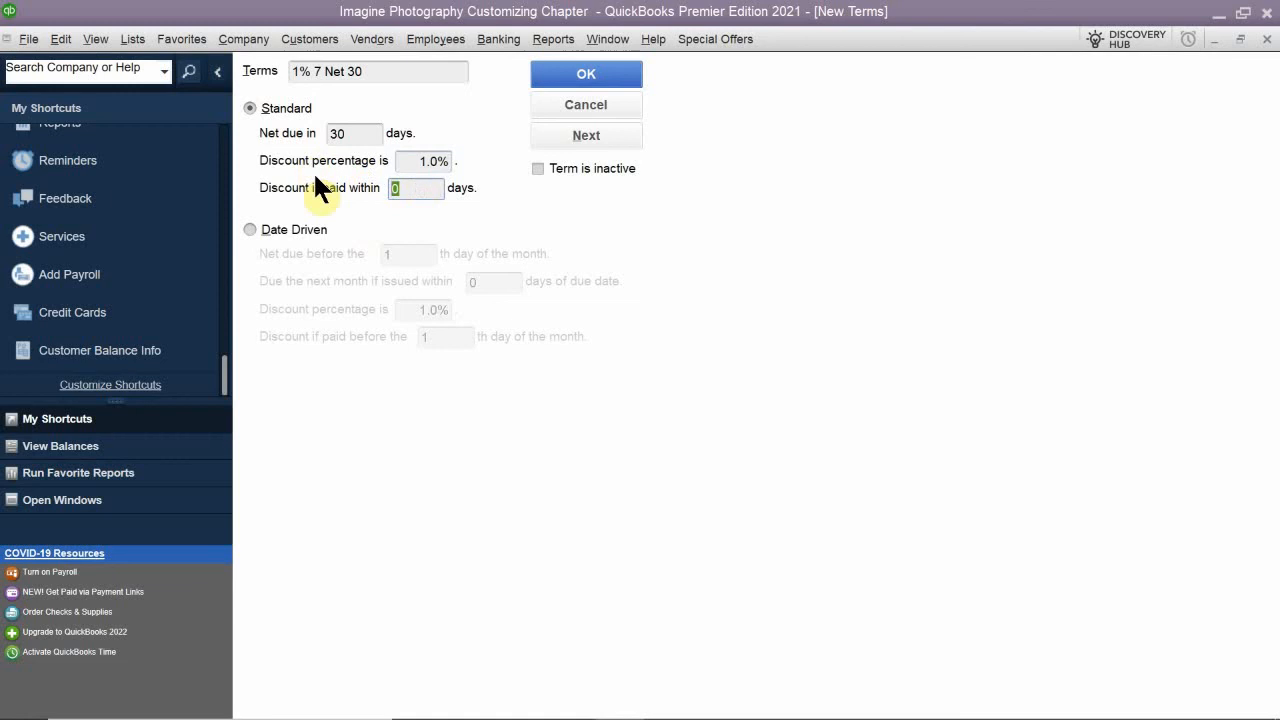
pyautogui.write('7')
pyautogui.click(582, 70)
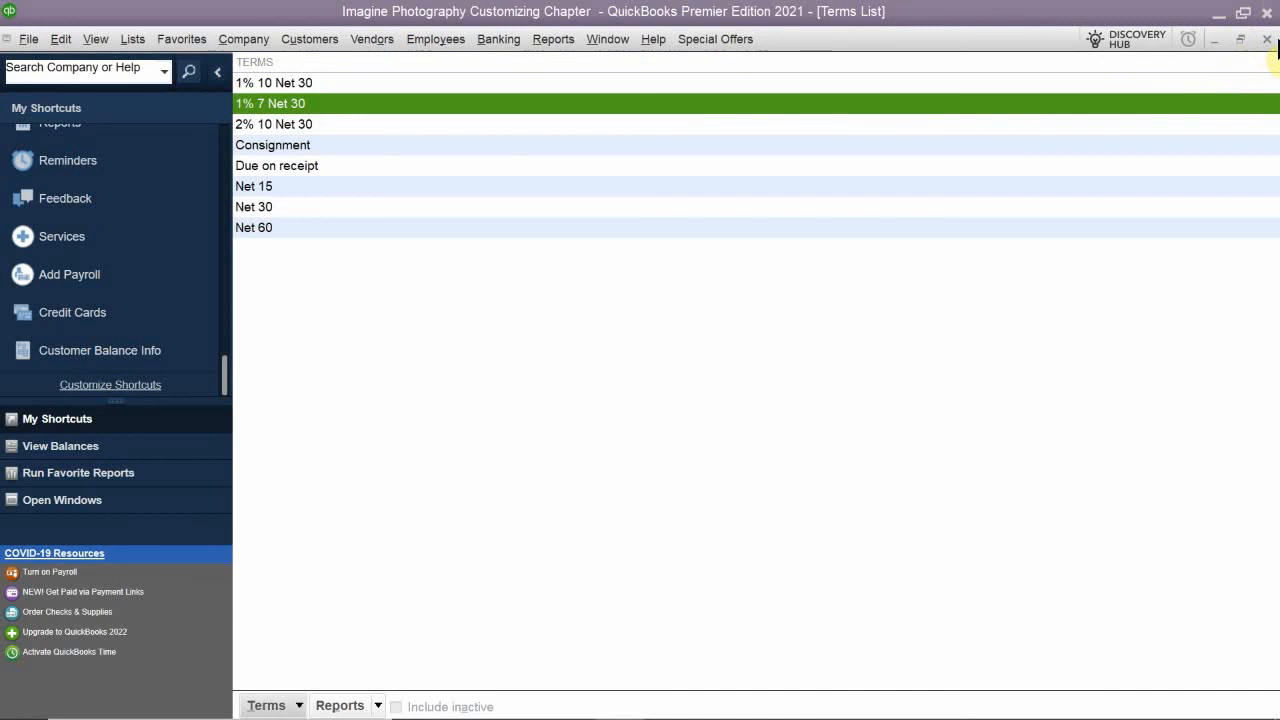
# - Close the Terms List and the Sales Tax Code List to return to the Home page
pyautogui.click(1267, 39)
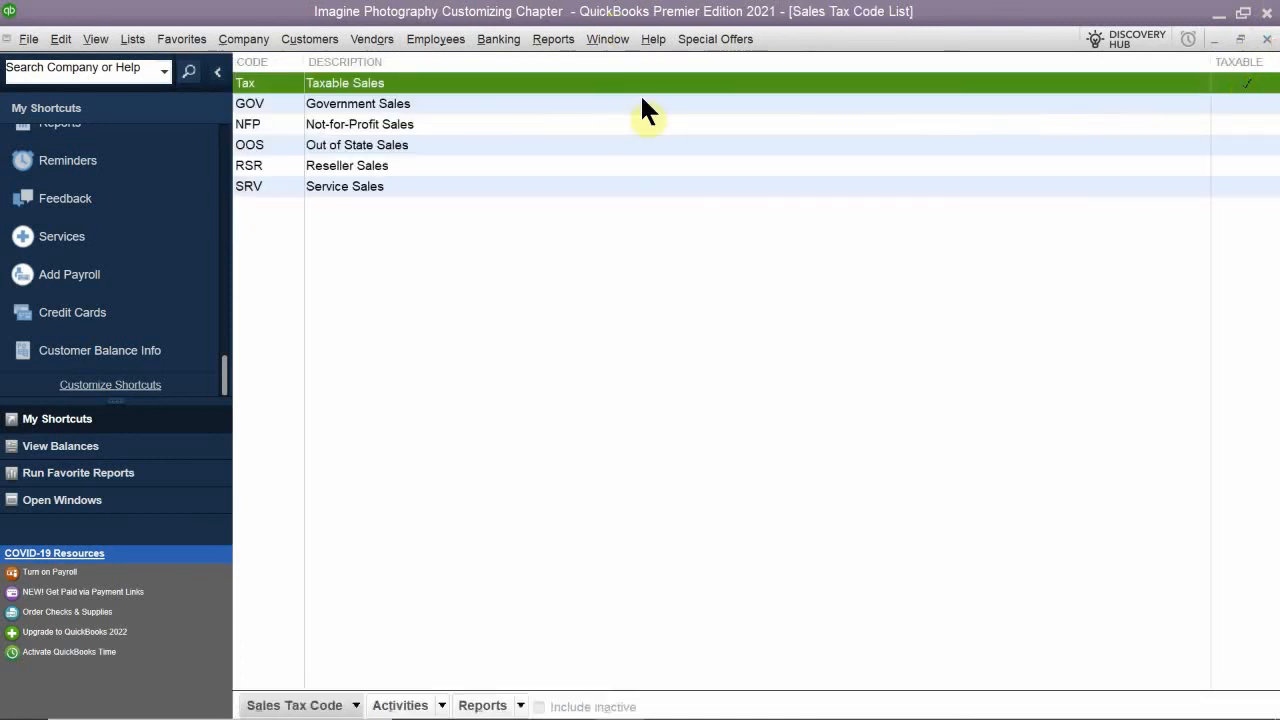
pyautogui.click(1267, 39)
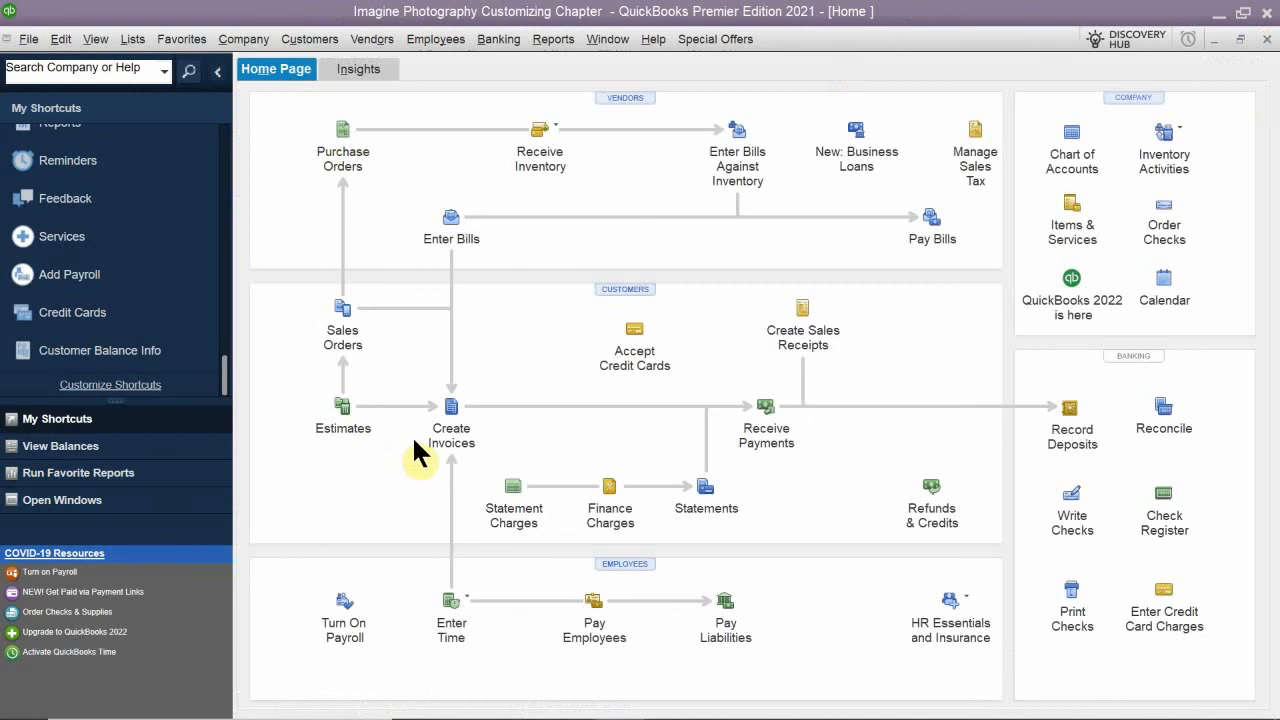
# - Open a blank invoice, display its available payment terms, and close the invoice without entering anything
pyautogui.click(451, 420)
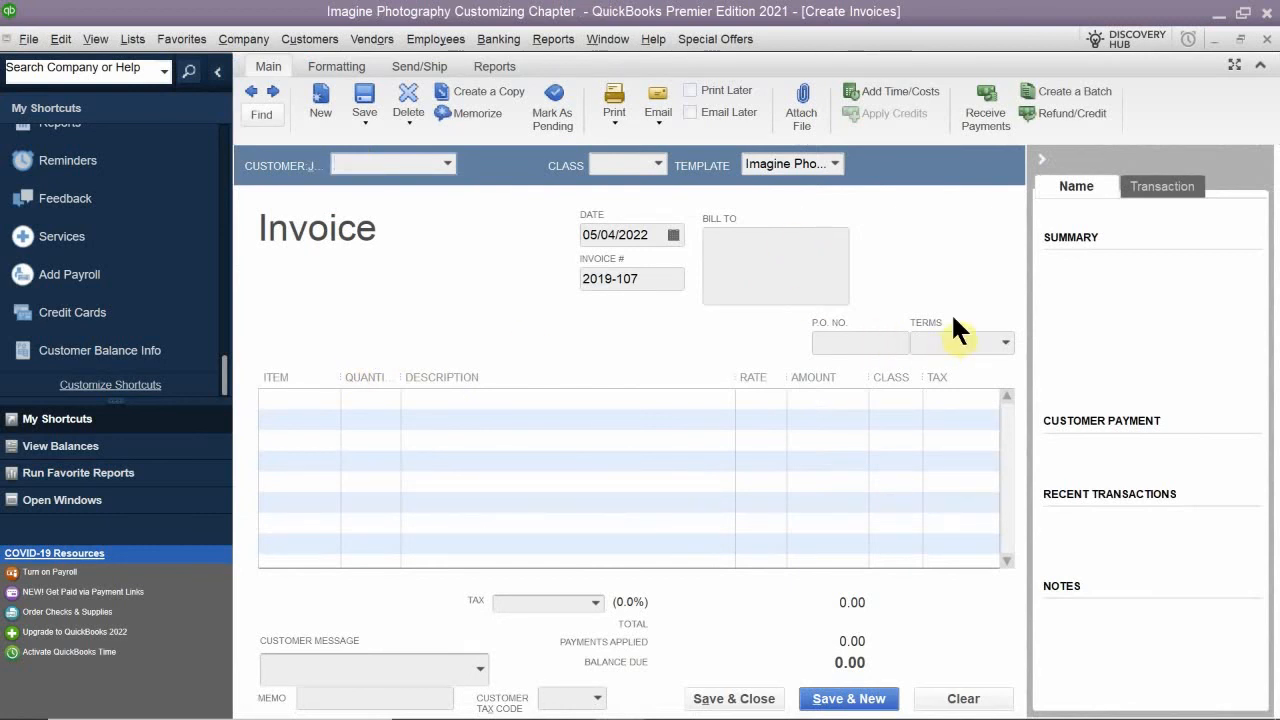
pyautogui.click(1006, 342)
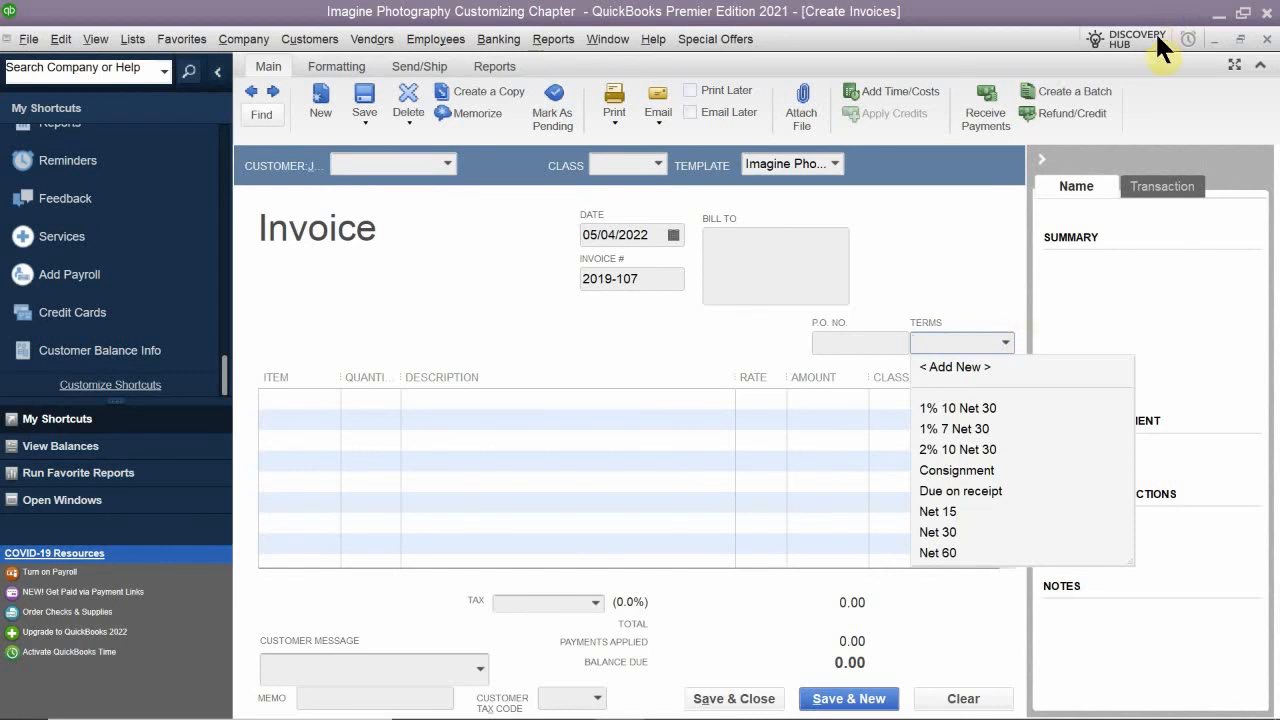
pyautogui.click(1264, 35)
pyautogui.click(1264, 36)
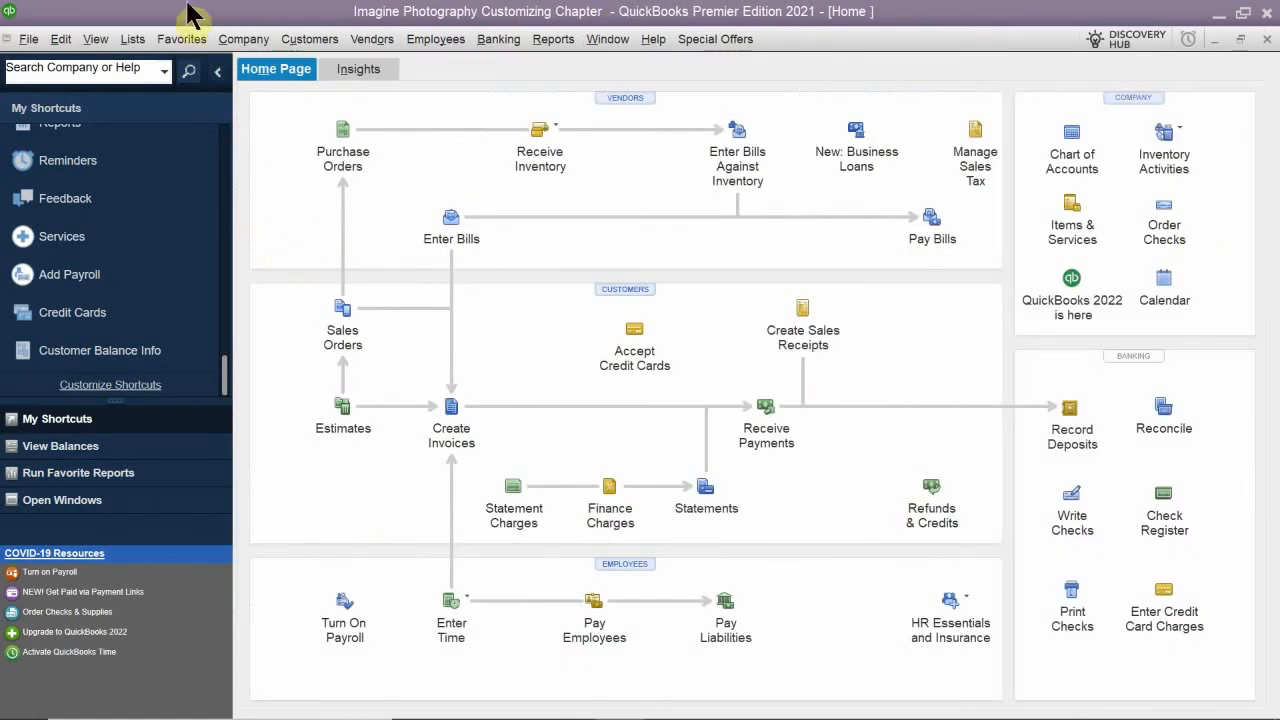
# - Reopen the Terms List and start a new term of the Date Driven type
pyautogui.click(134, 42)
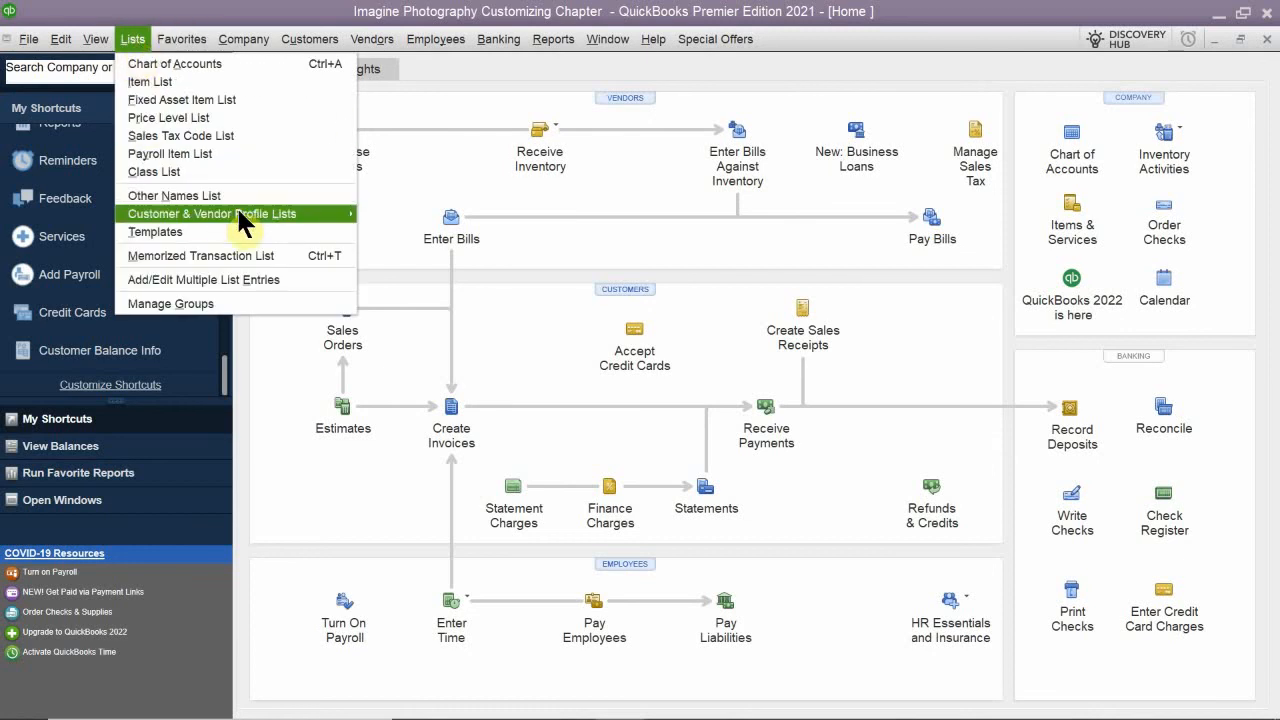
pyautogui.moveTo(240, 214)
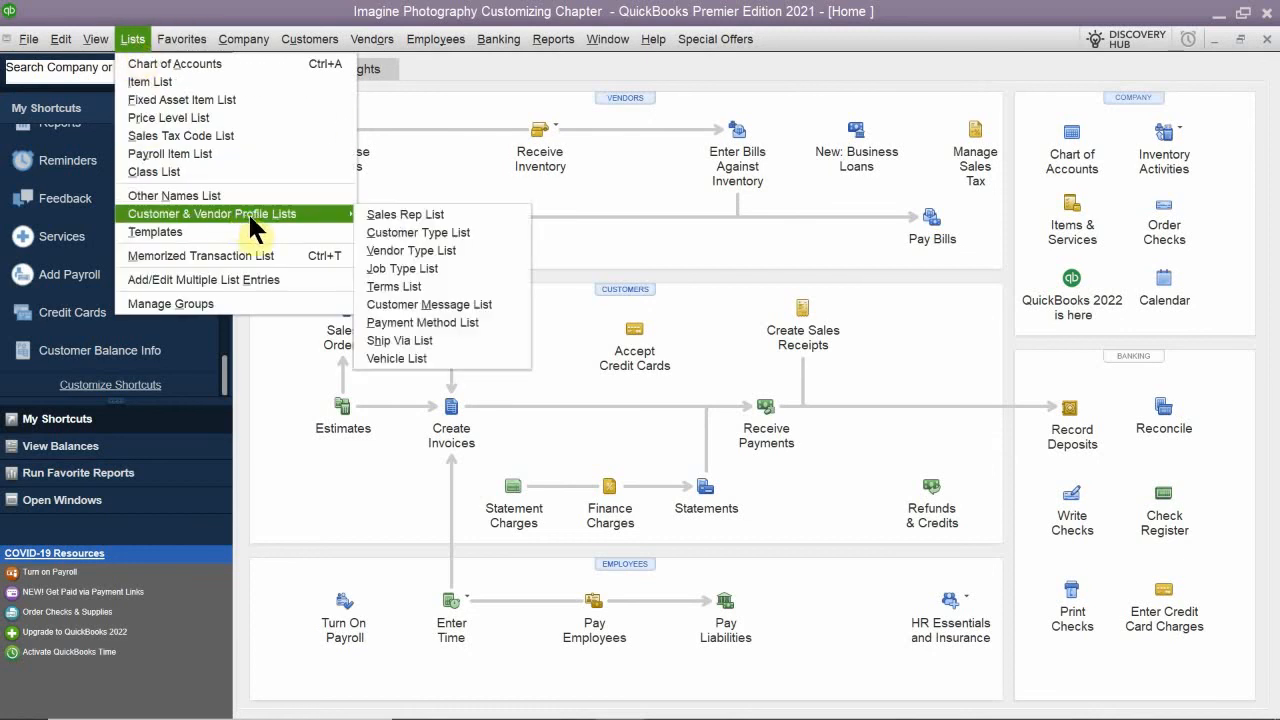
pyautogui.click(440, 290)
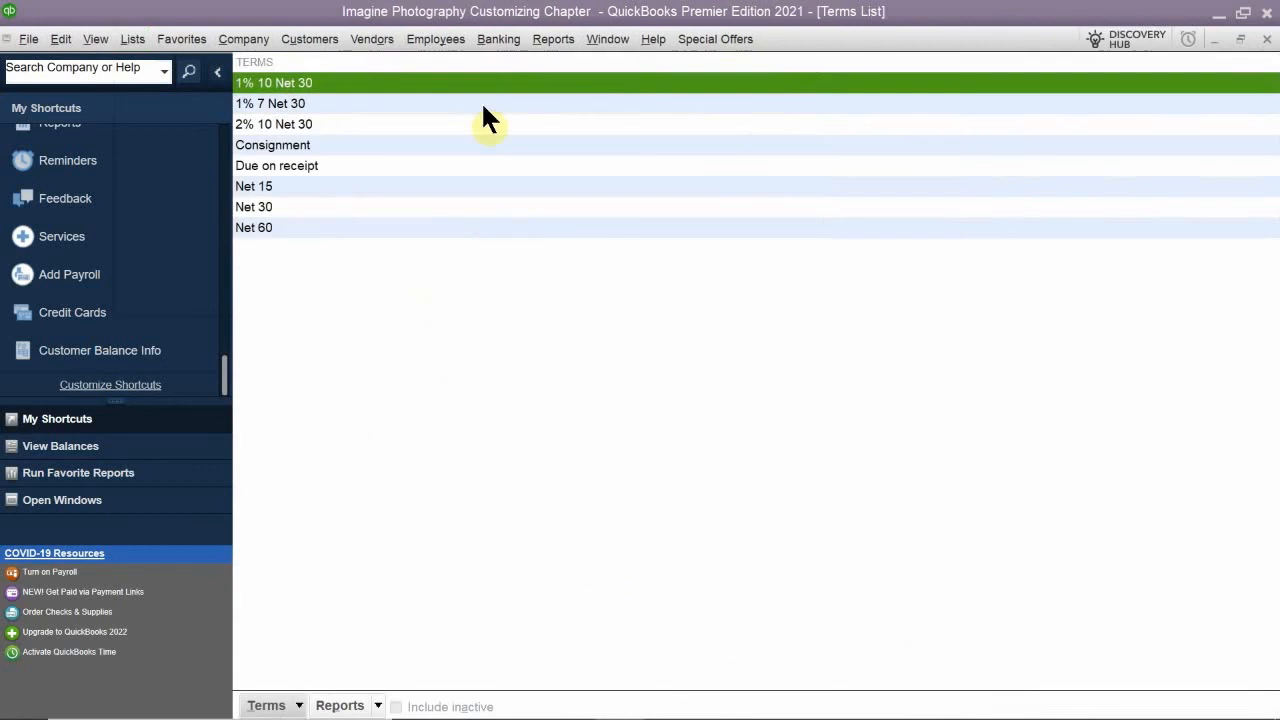
pyautogui.click(284, 705)
pyautogui.click(327, 520)
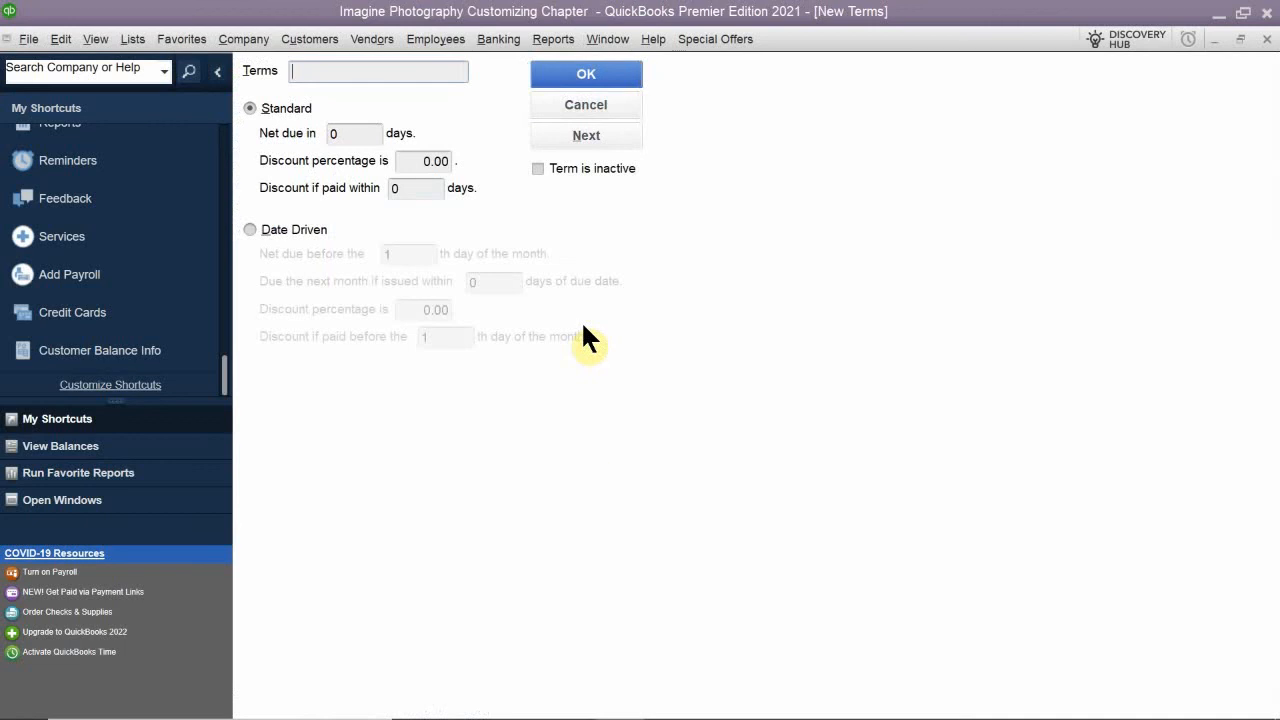
pyautogui.click(290, 229)
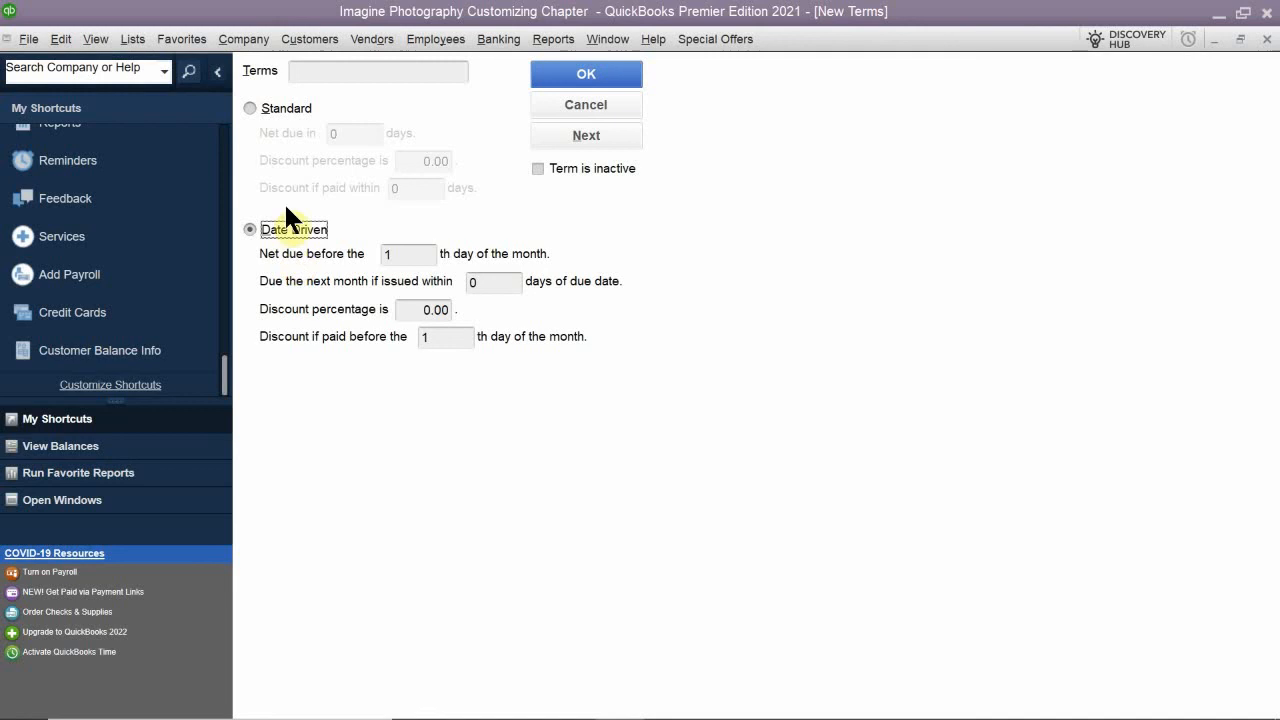
# - Name the new date-driven term 1% 5th Net 10th
pyautogui.click(306, 70)
pyautogui.write('1%')
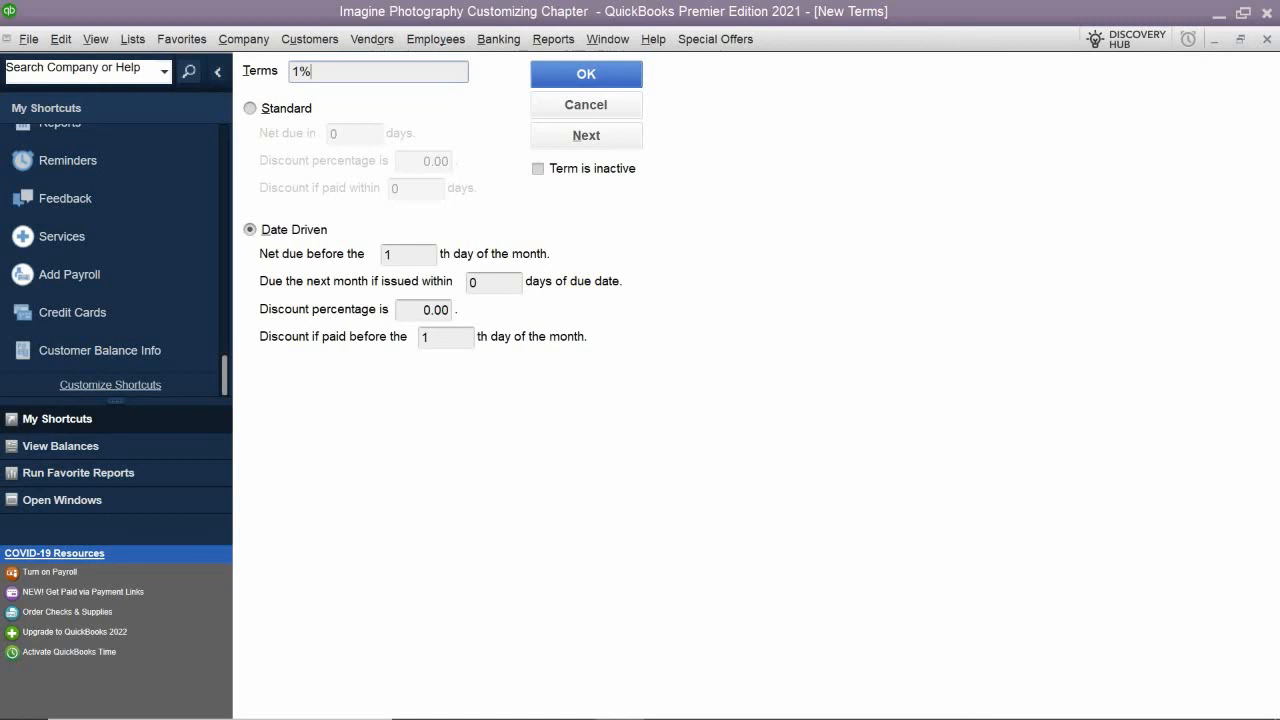
pyautogui.write(' 5')
pyautogui.write('th')
pyautogui.write(' MET')
pyautogui.press('BackSpace')
pyautogui.press('BackSpace')
pyautogui.press('BackSpace')
pyautogui.write('ME')
pyautogui.press('BackSpace')
pyautogui.press('BackSpace')
pyautogui.write('N')
pyautogui.write('ert')
pyautogui.press('BackSpace')
pyautogui.write('t 1')
pyautogui.write('0tgh')
pyautogui.press('BackSpace')
pyautogui.press('BackSpace')
pyautogui.write('h')
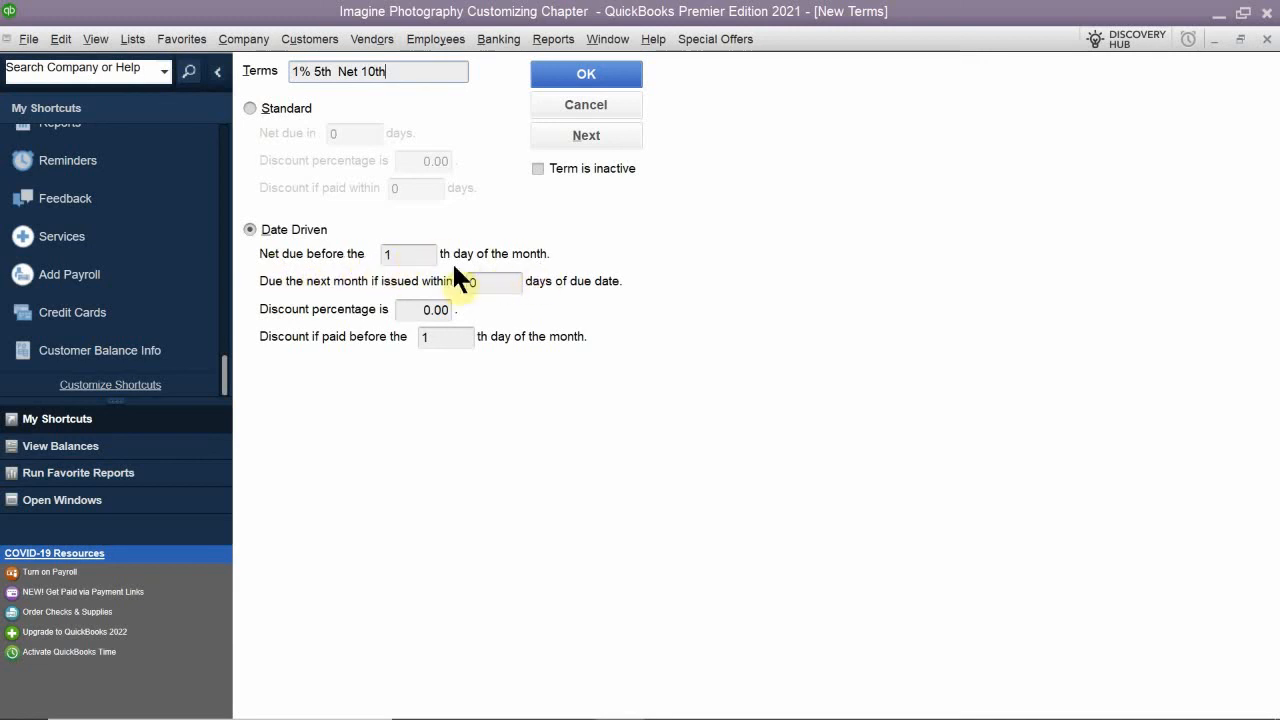
# - Make the term net due before the 10th day of the month, moving to the next month if issued within 30 days of the due date
pyautogui.click(417, 255)
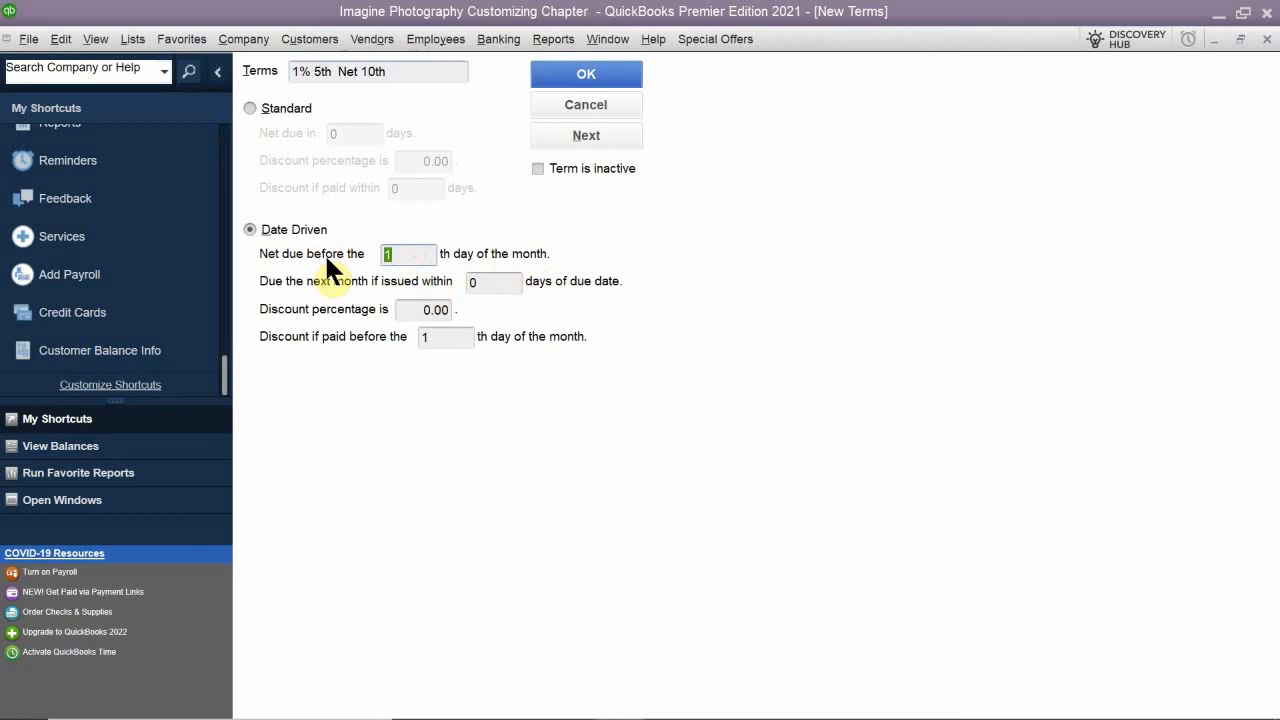
pyautogui.write('10')
pyautogui.click(491, 287)
pyautogui.write('30')
# - Set a 1% discount if paid before the 5th day of the month and save the date-driven term
pyautogui.click(417, 309)
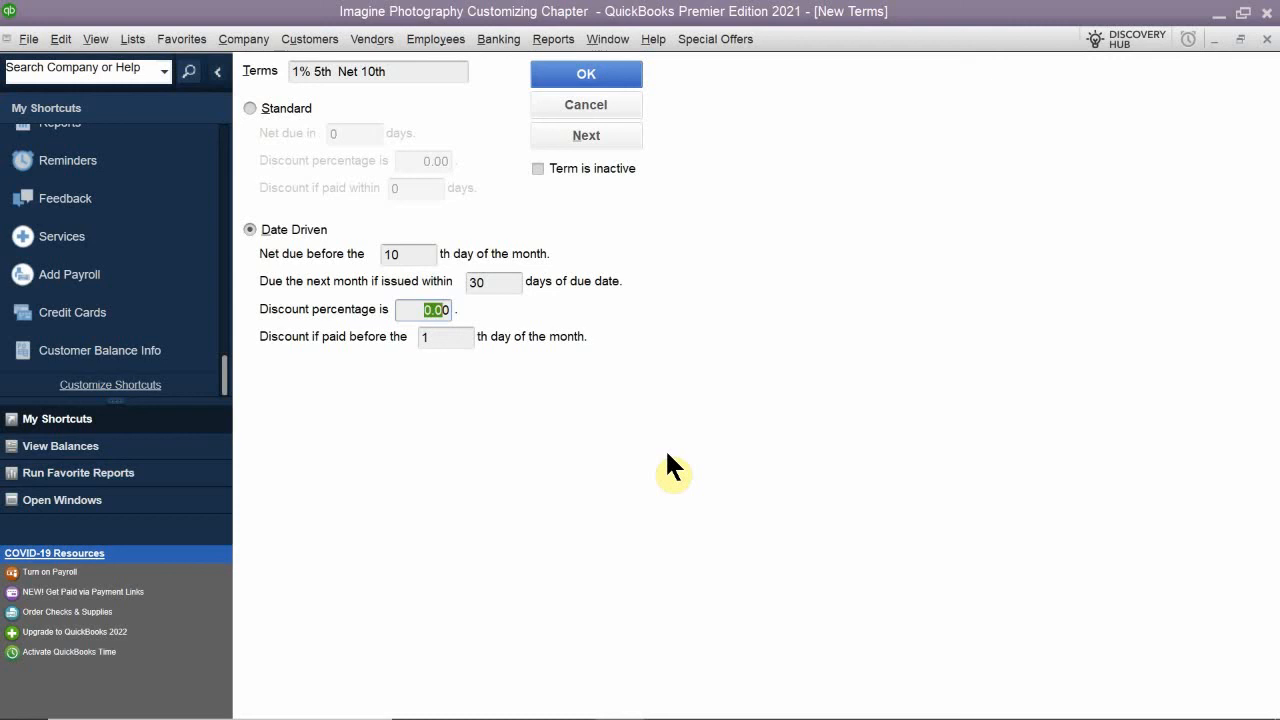
pyautogui.write('0')
pyautogui.press('BackSpace')
pyautogui.write('1%')
pyautogui.moveTo(460, 339); pyautogui.dragTo(420, 340)
pyautogui.write('5')
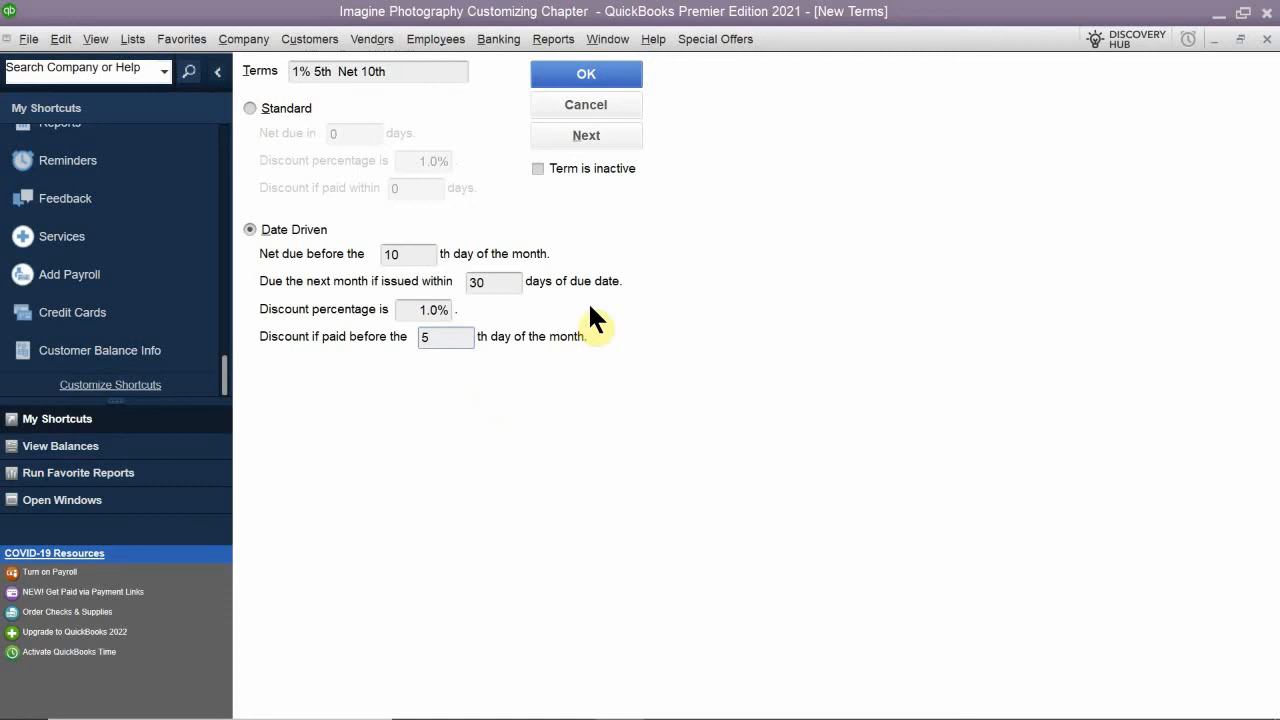
pyautogui.click(574, 74)
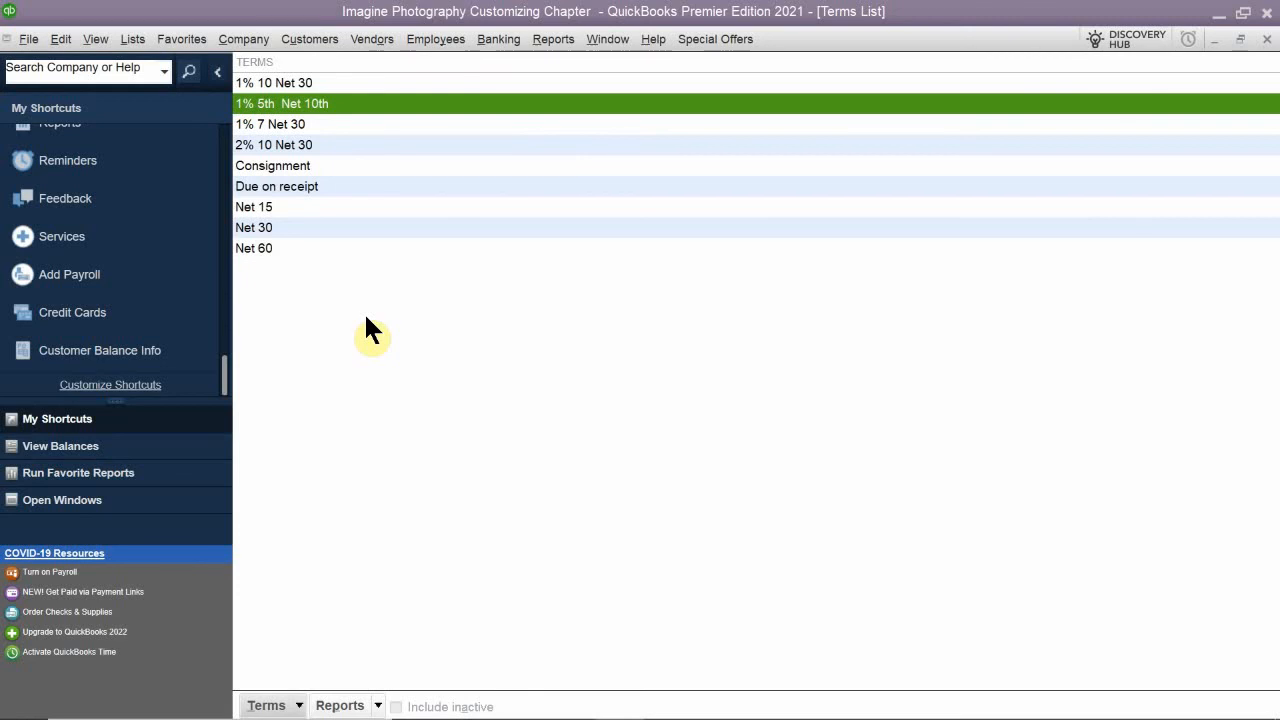
# - Switch to the Chapter 7 PDF in Acrobat Reader and skim from QuickBooks Lists through price levels, custom fields and invoice templates to the Review Questions
pyautogui.moveTo(512, 700)
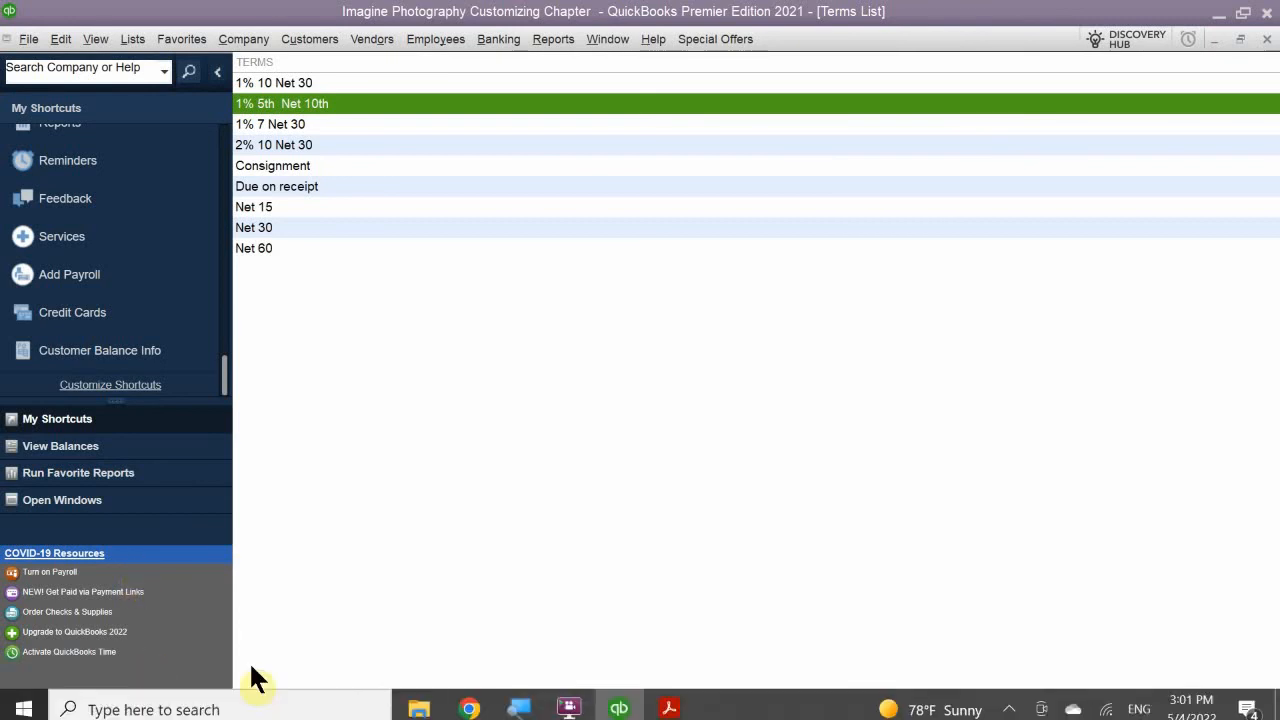
pyautogui.click(672, 700)
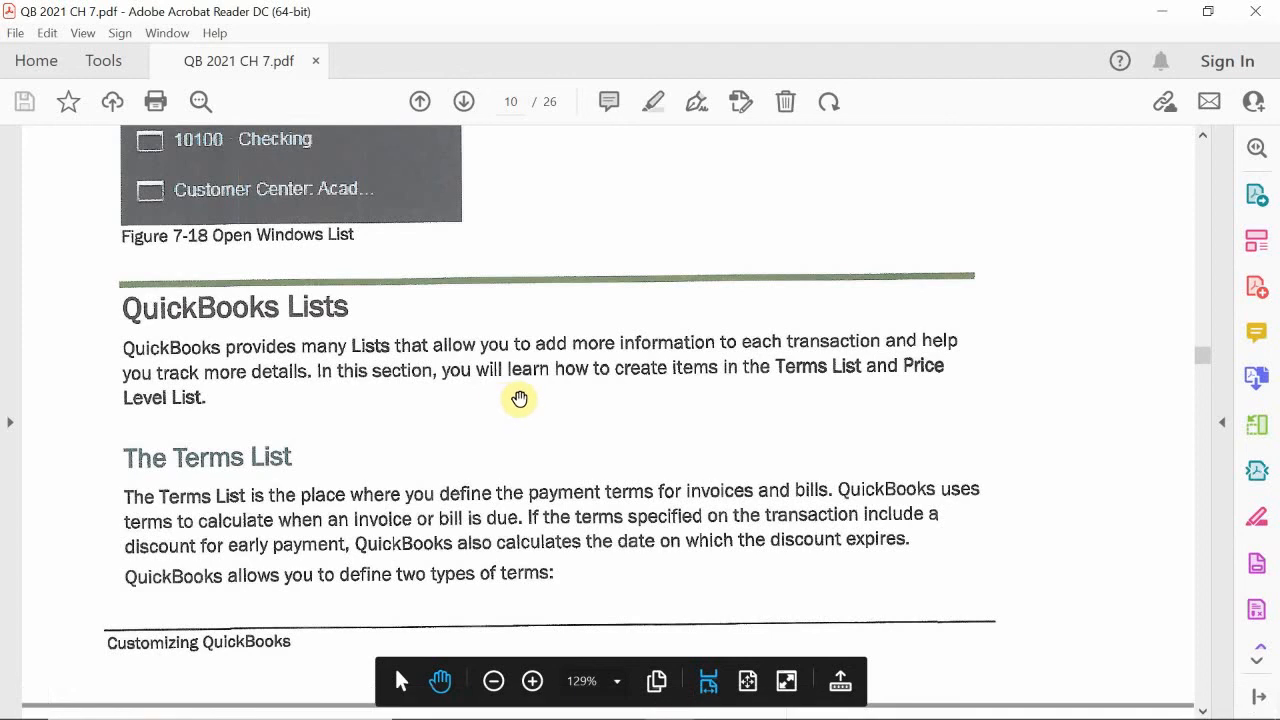
pyautogui.scroll(-15, 543, 391)
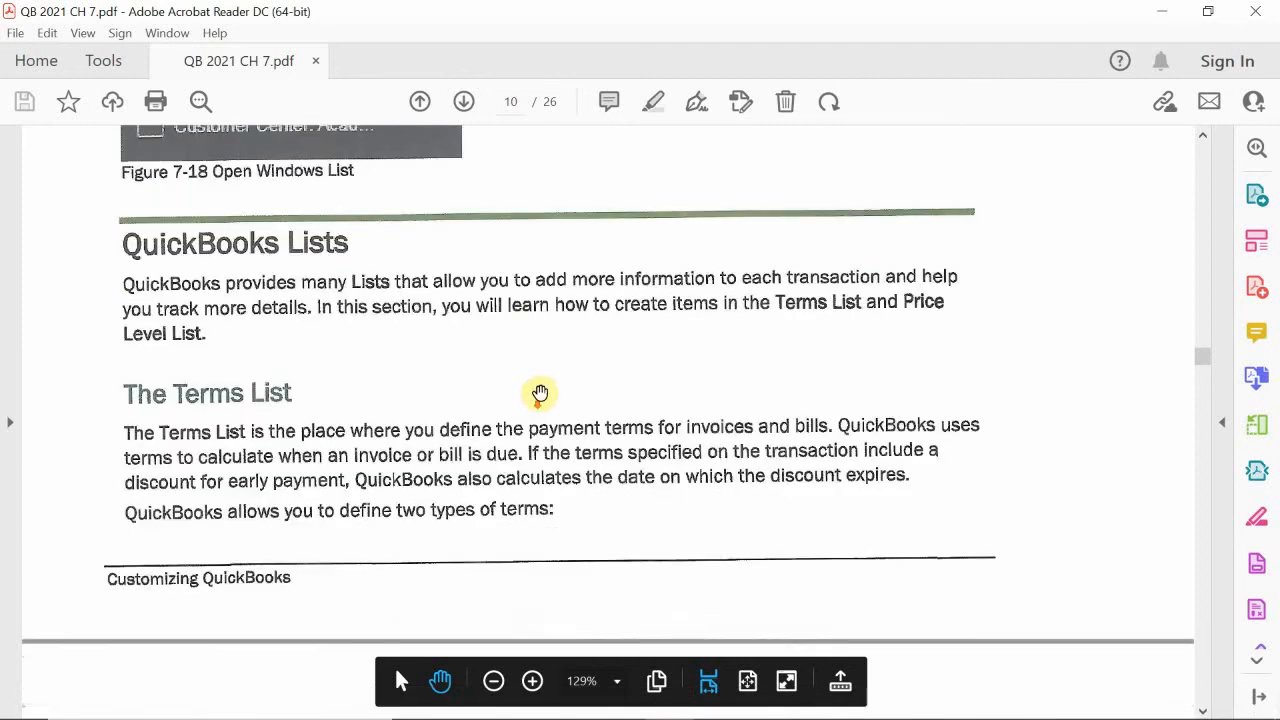
pyautogui.scroll(-20, 543, 391)
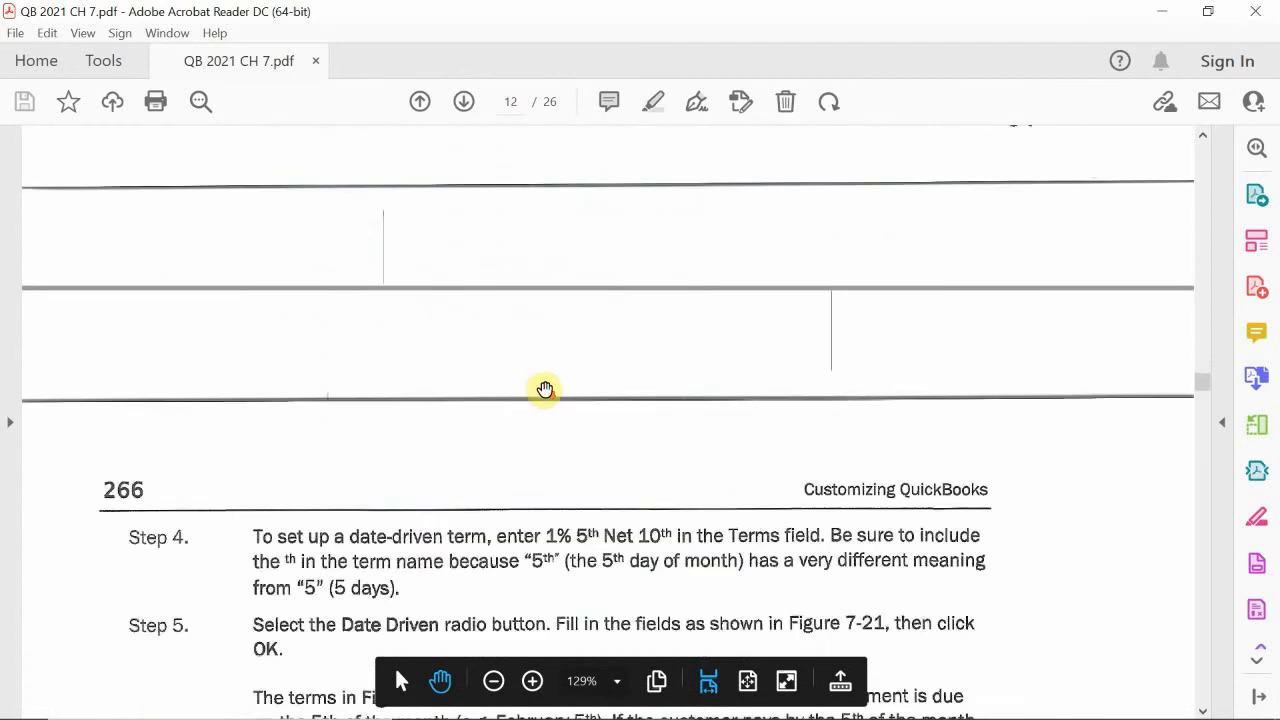
pyautogui.scroll(5, 545, 389)
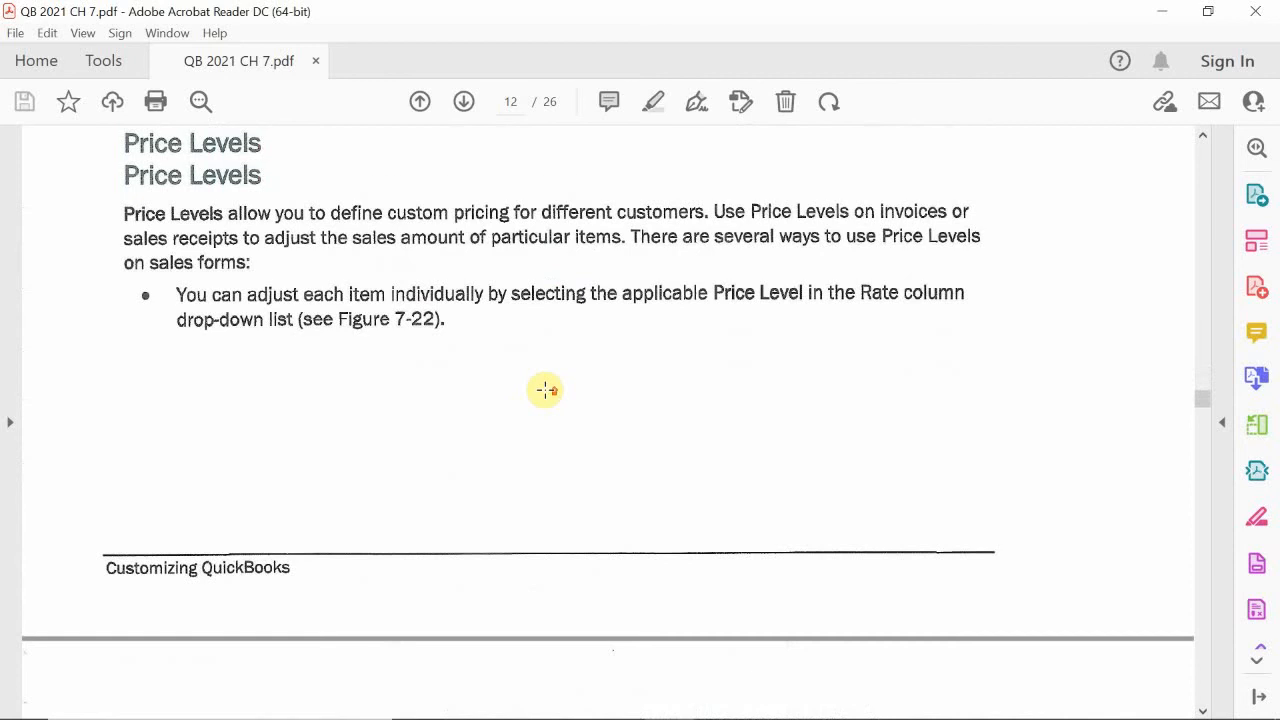
pyautogui.scroll(-20, 545, 389)
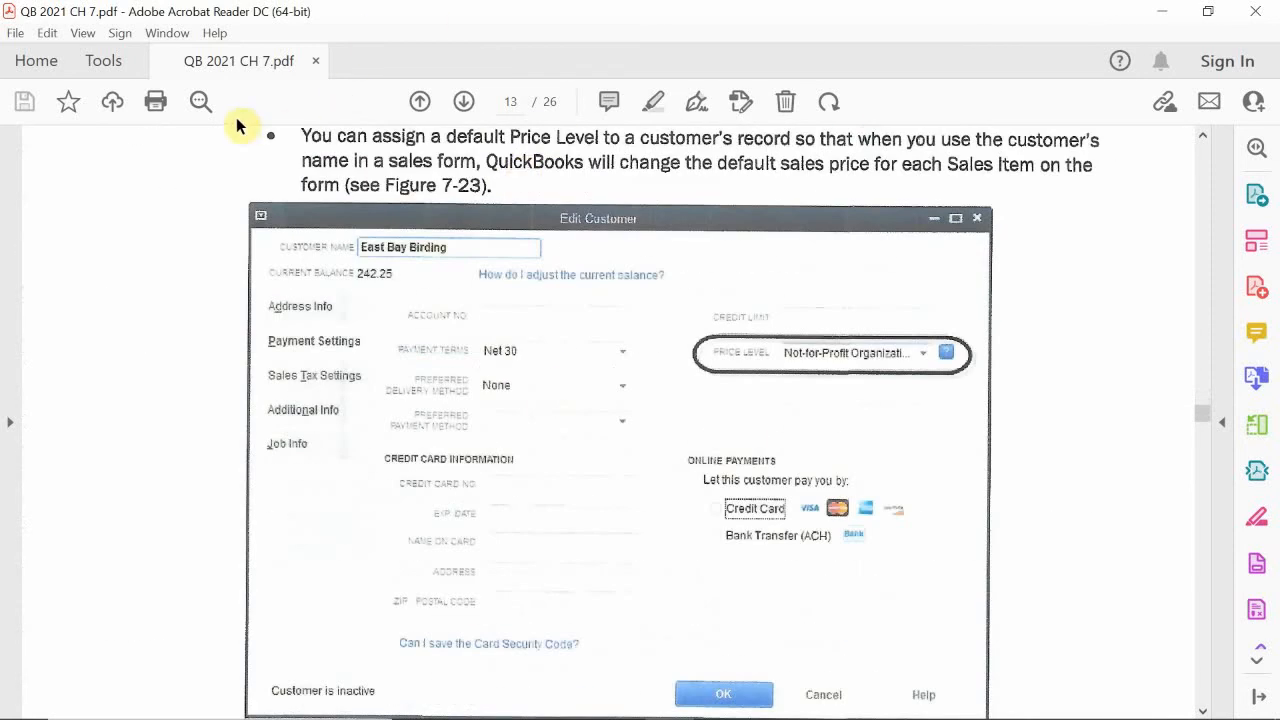
pyautogui.click(467, 105)
pyautogui.click(467, 105)
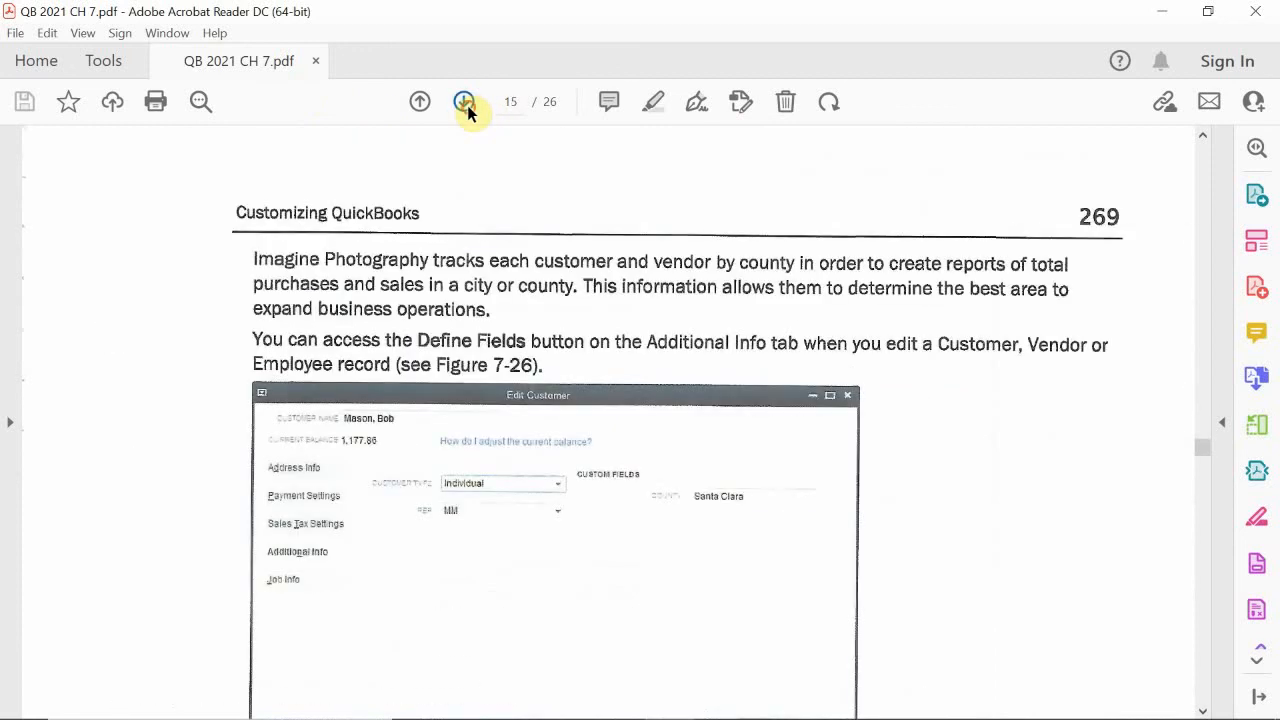
pyautogui.click(467, 105)
pyautogui.click(467, 105)
pyautogui.click(467, 105)
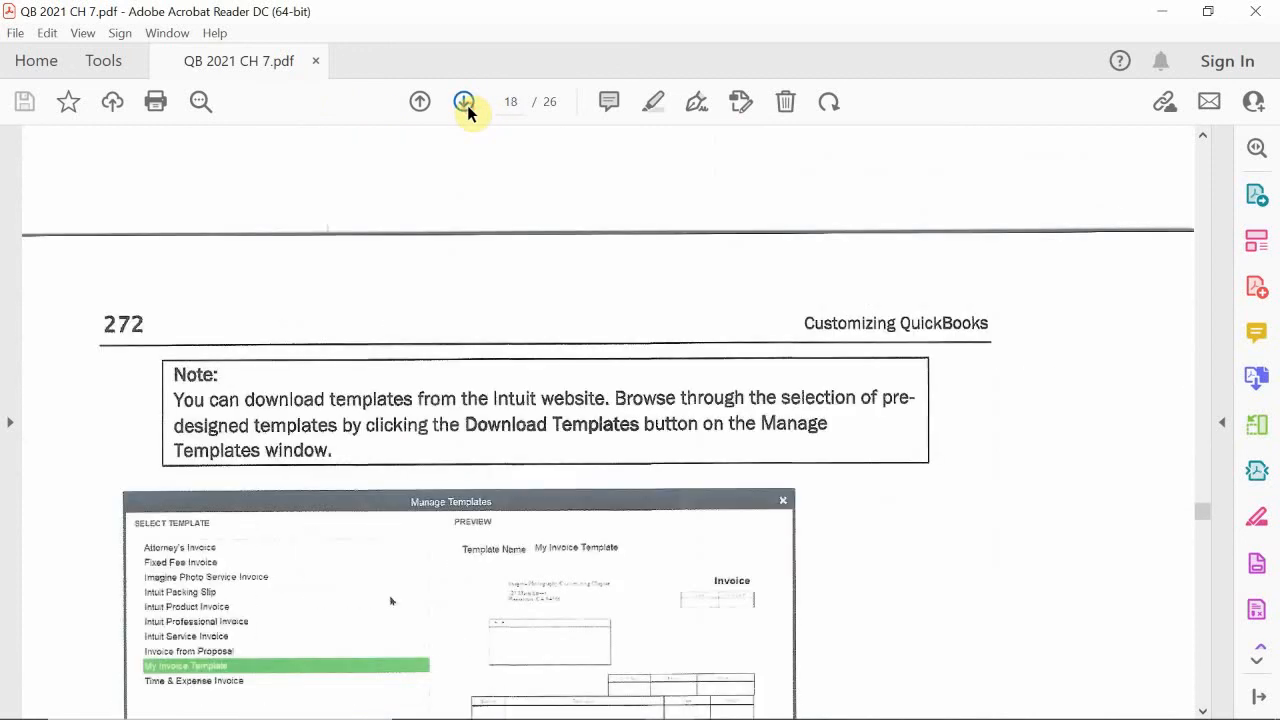
pyautogui.scroll(-10, 437, 209)
pyautogui.scroll(-12, 445, 204)
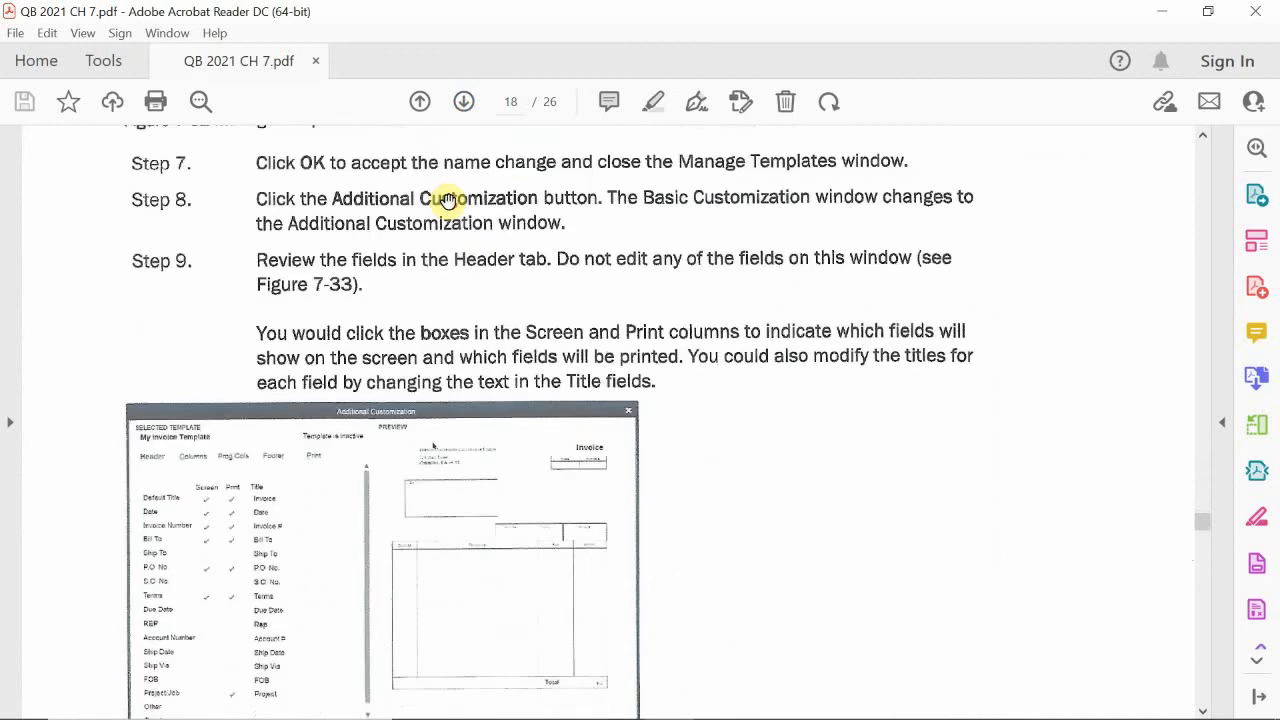
pyautogui.scroll(-12, 457, 192)
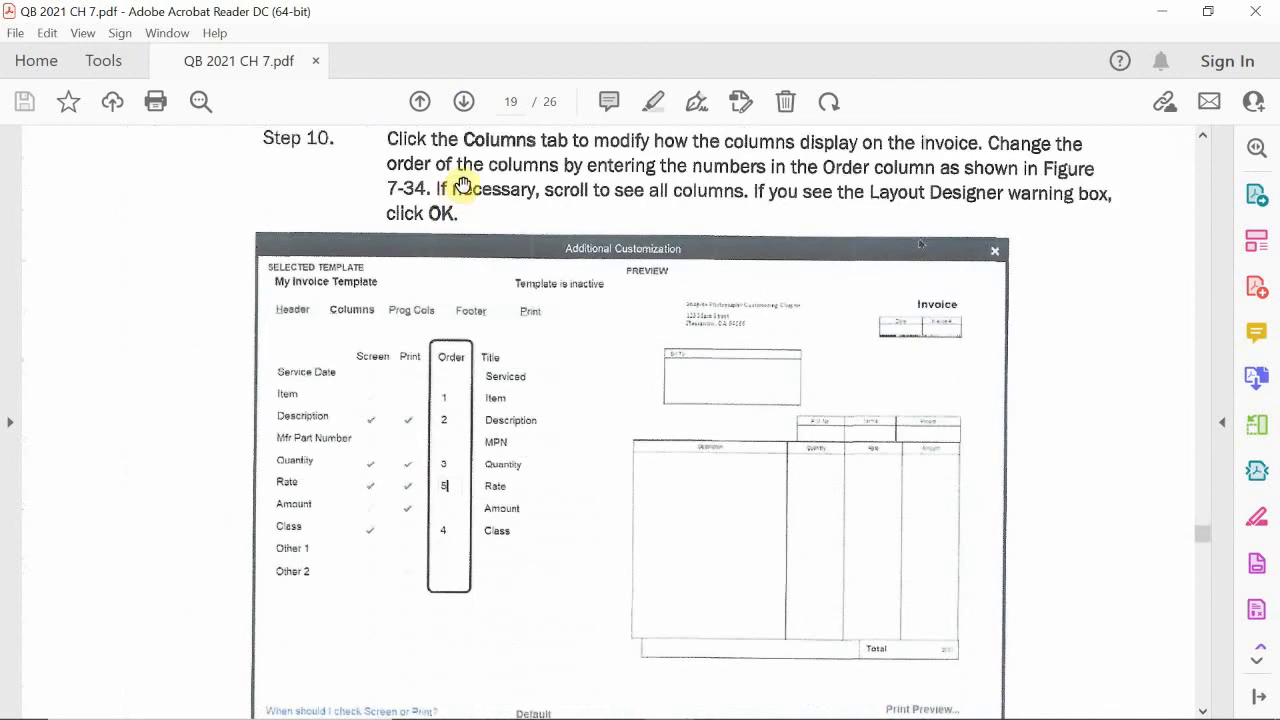
pyautogui.scroll(-3, 460, 182)
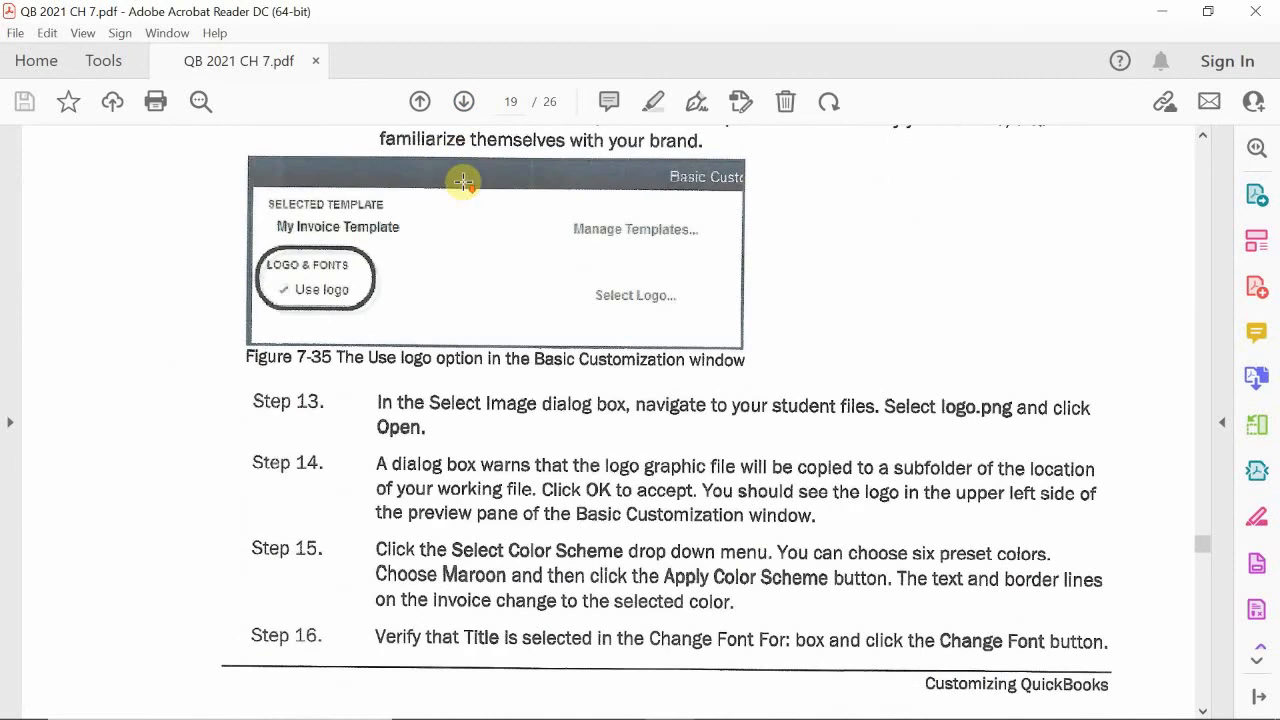
pyautogui.click(467, 102)
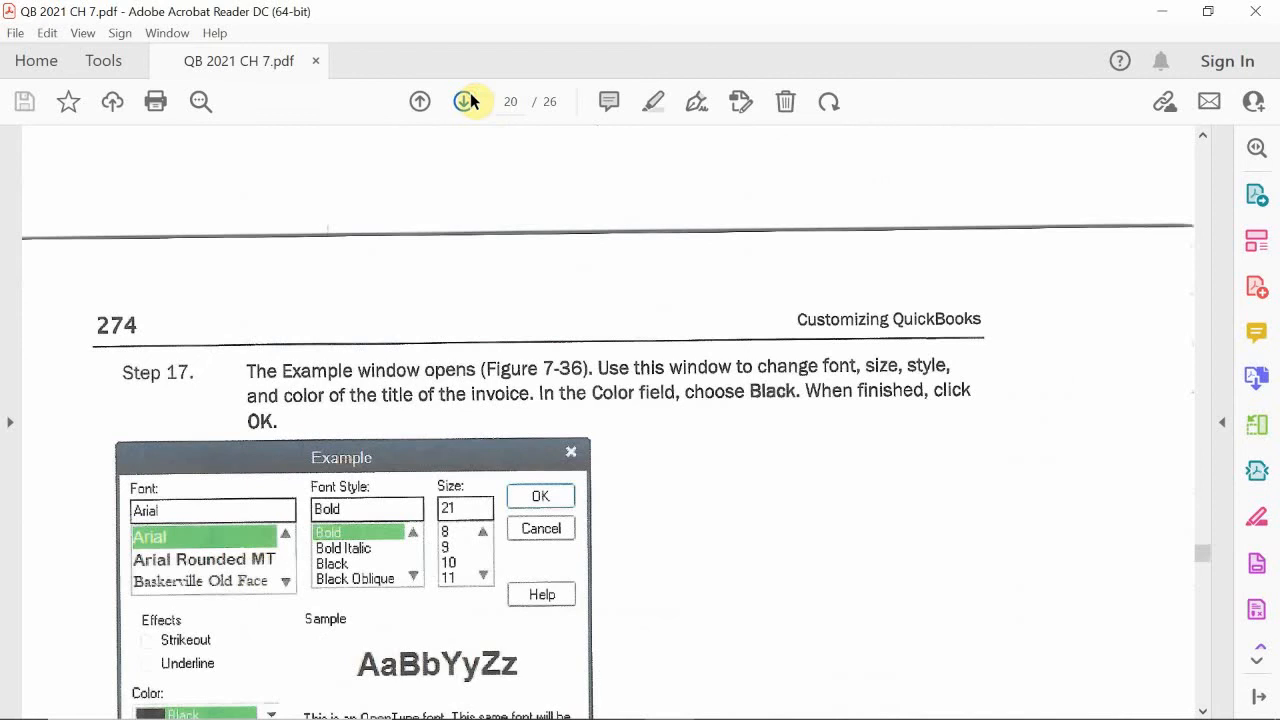
pyautogui.scroll(-10, 385, 282)
pyautogui.scroll(-8, 397, 280)
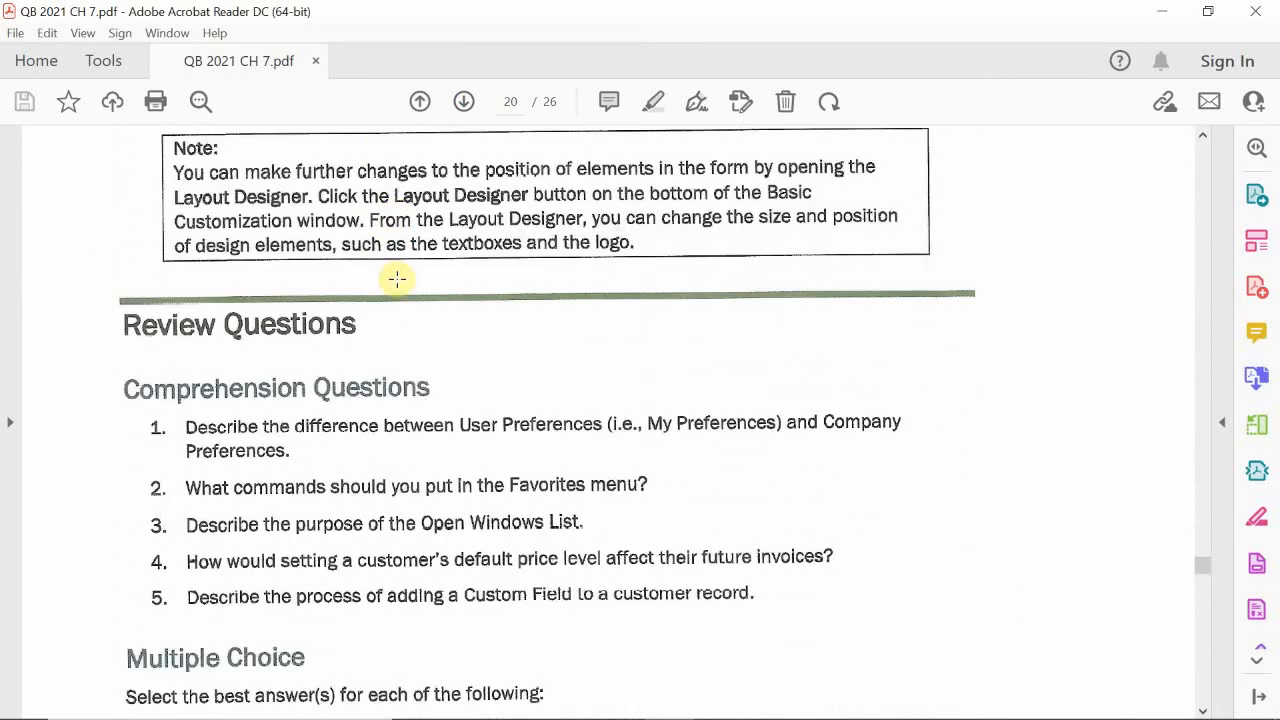
# - Look back through the invoice template customization steps to the start of the Modifying Sales Form Templates section and its first practice step
pyautogui.scroll(15, 400, 277)
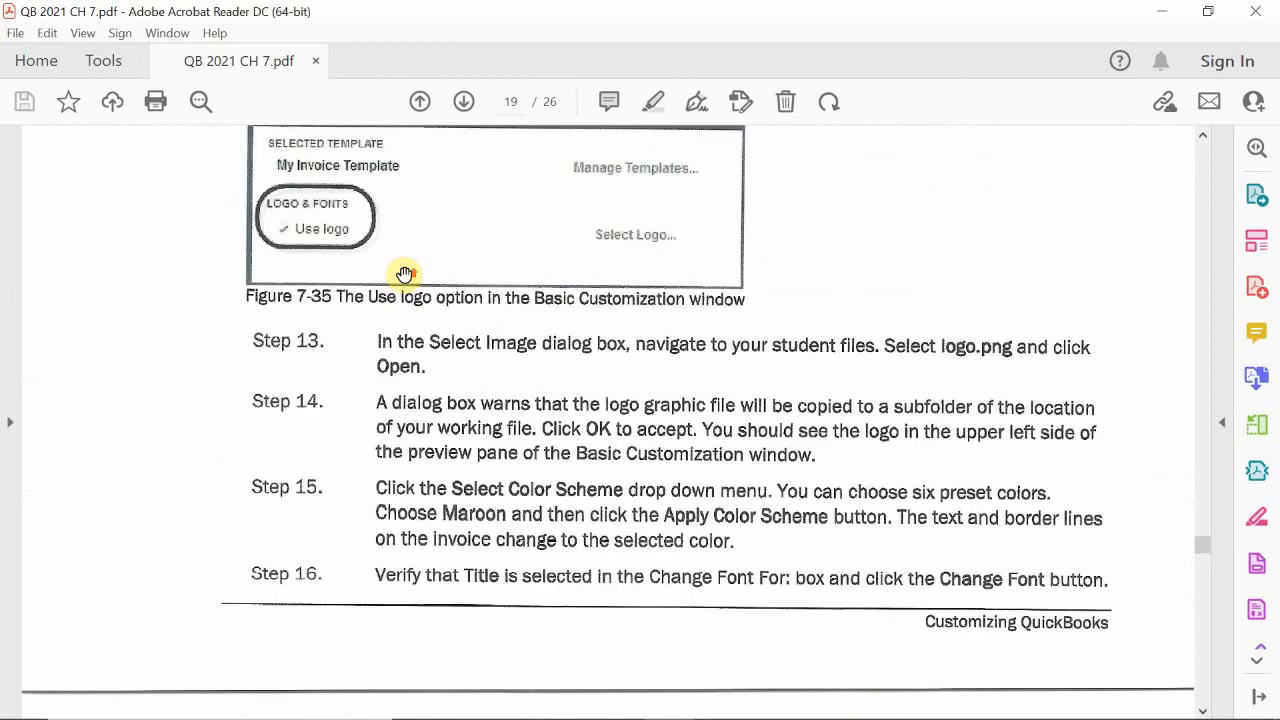
pyautogui.scroll(8, 405, 273)
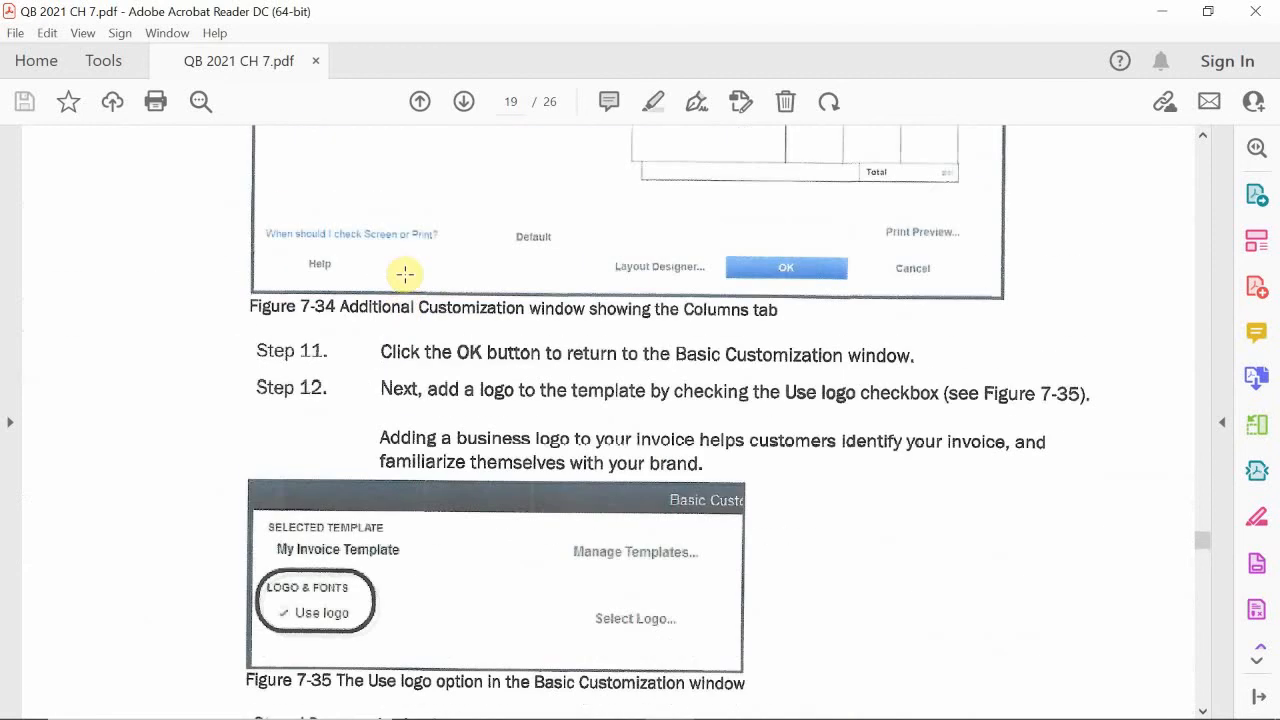
pyautogui.click(419, 101)
pyautogui.scroll(-5, 379, 318)
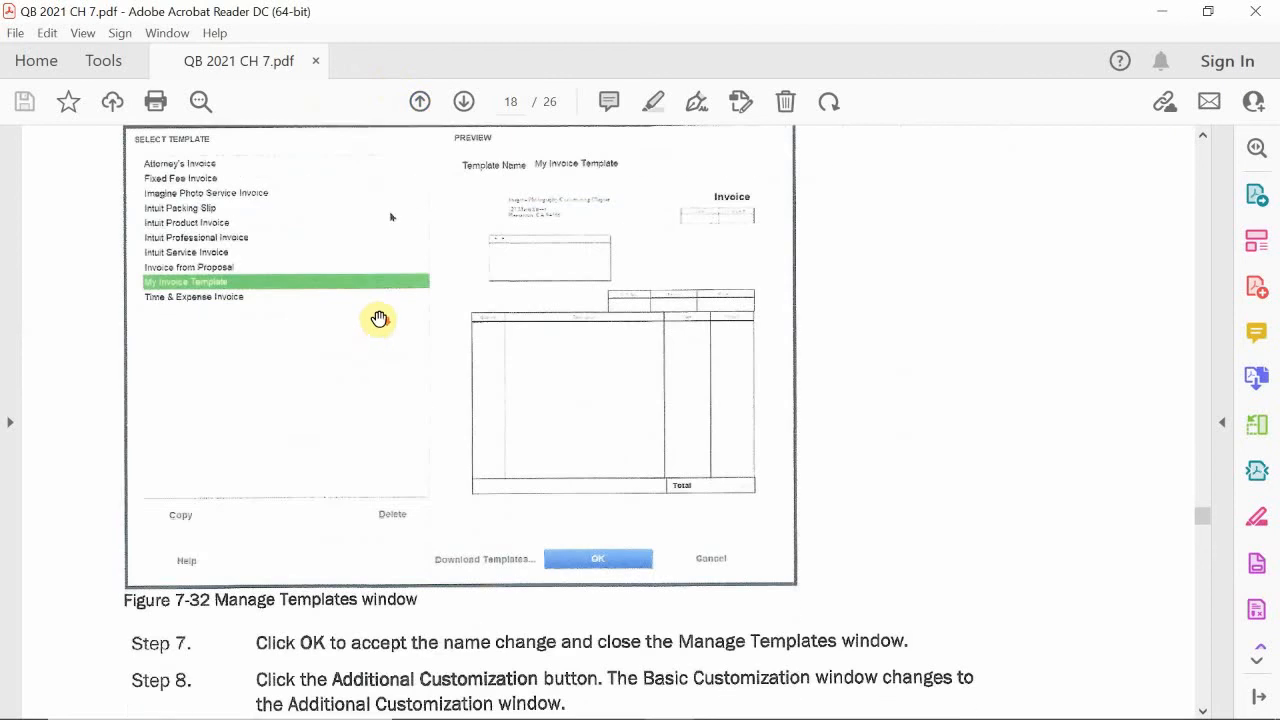
pyautogui.scroll(-10, 379, 318)
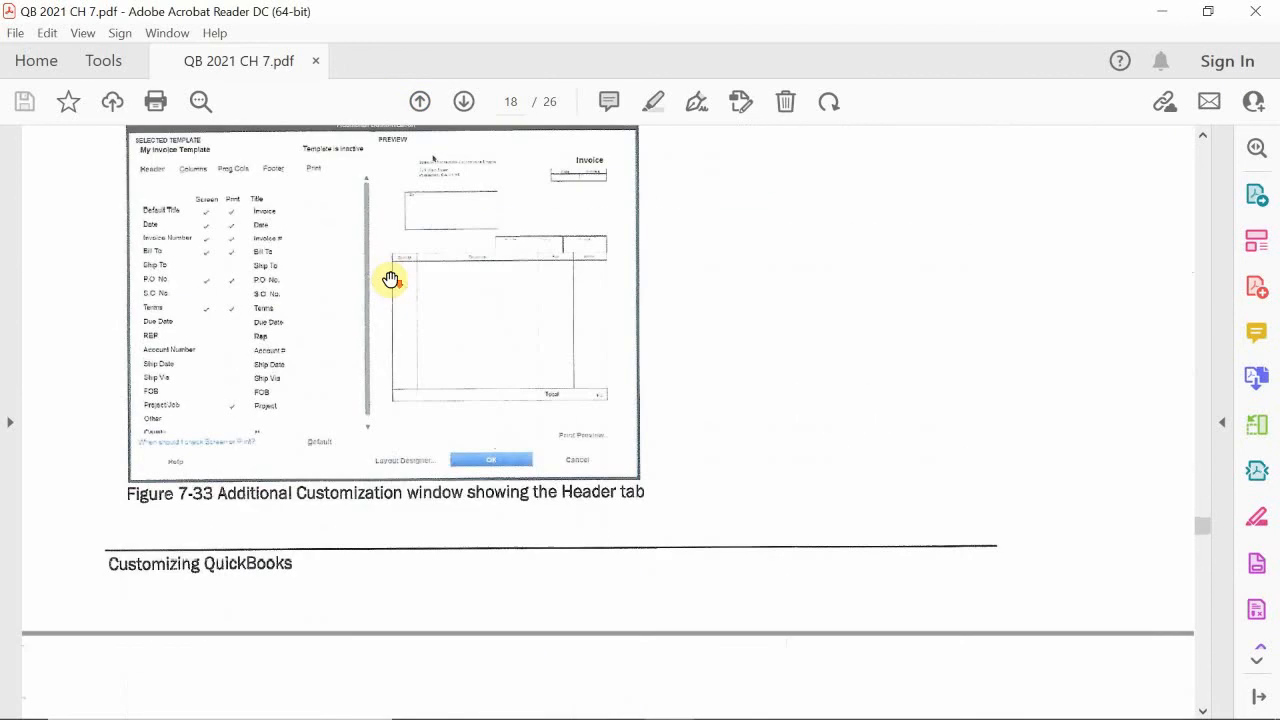
pyautogui.scroll(-10, 390, 279)
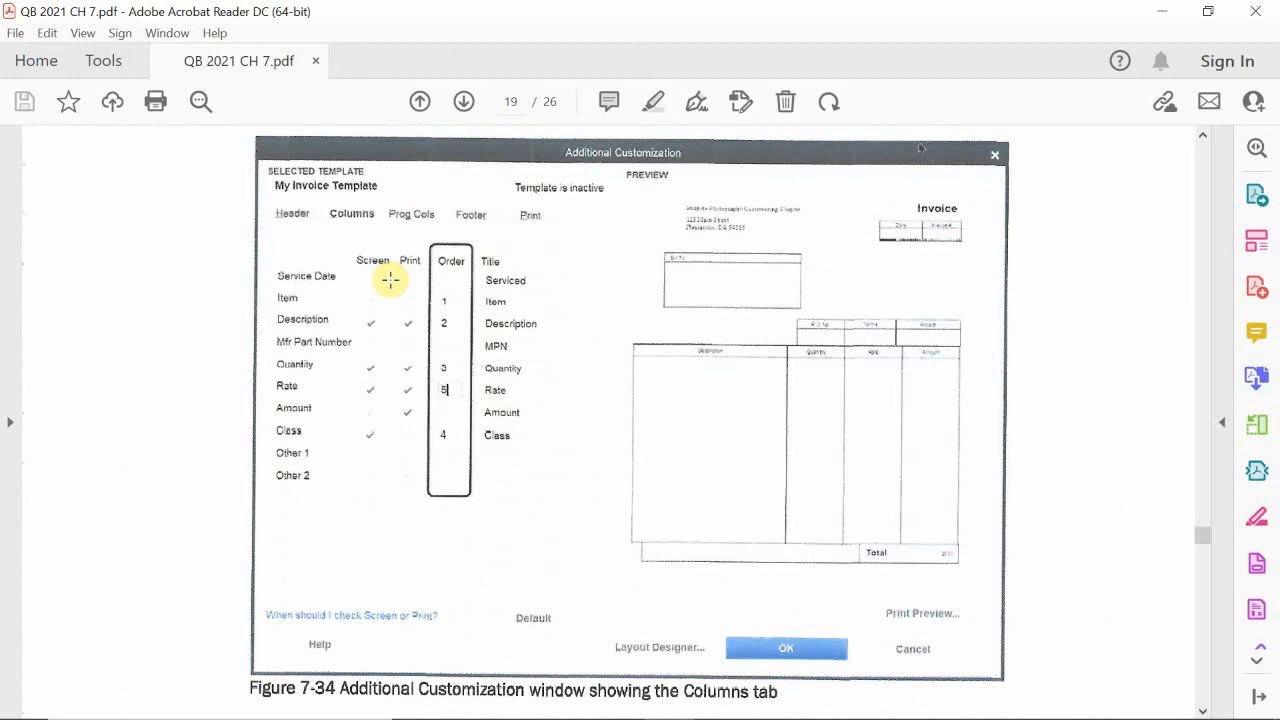
pyautogui.scroll(20, 390, 280)
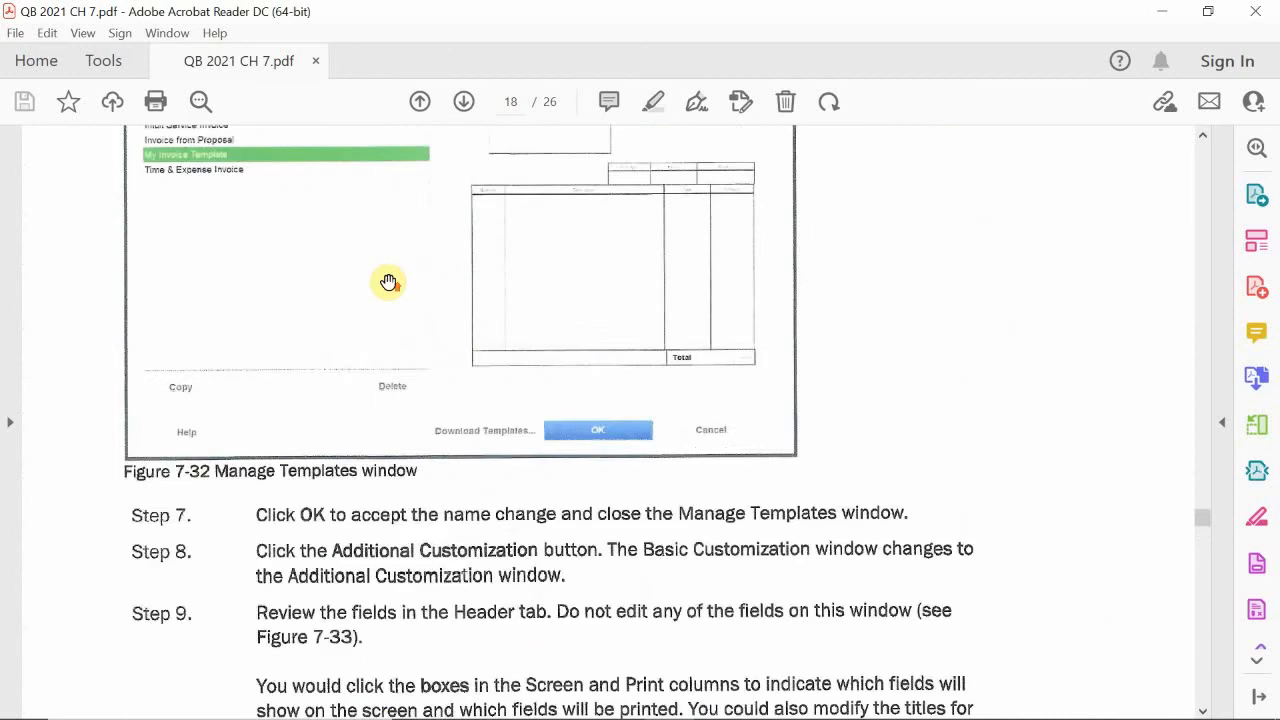
pyautogui.scroll(10, 388, 281)
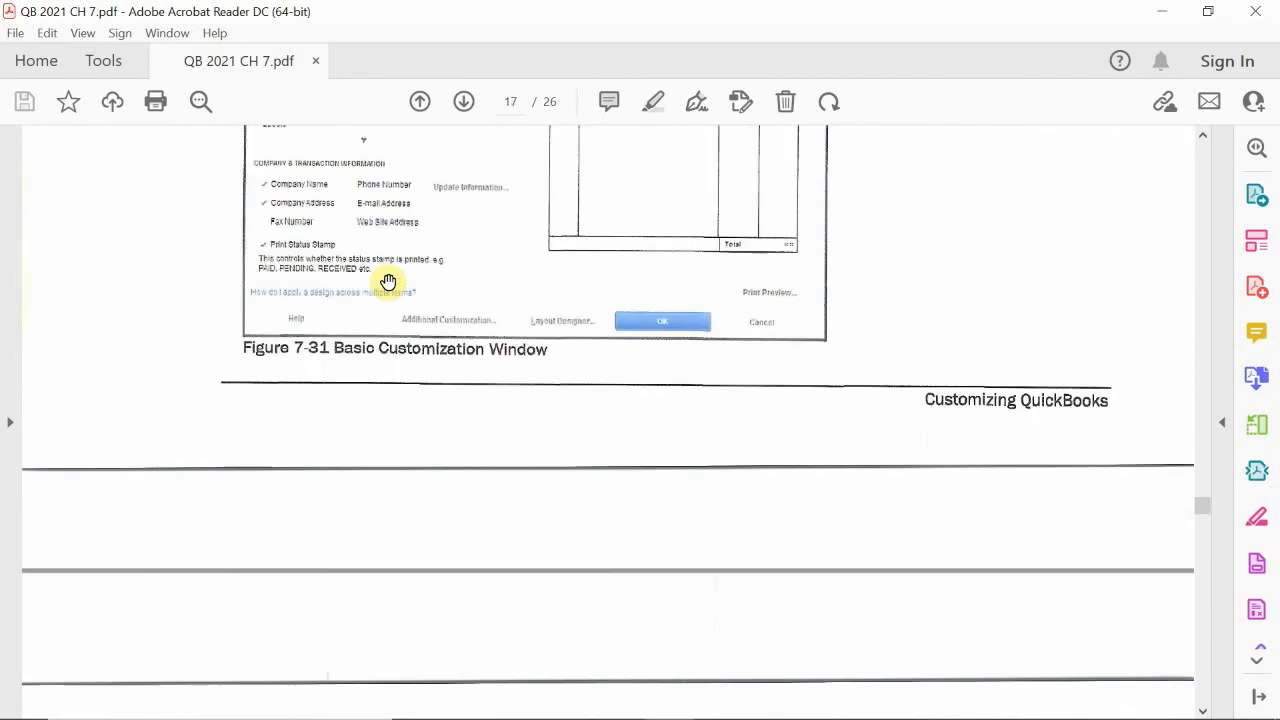
pyautogui.scroll(8, 388, 281)
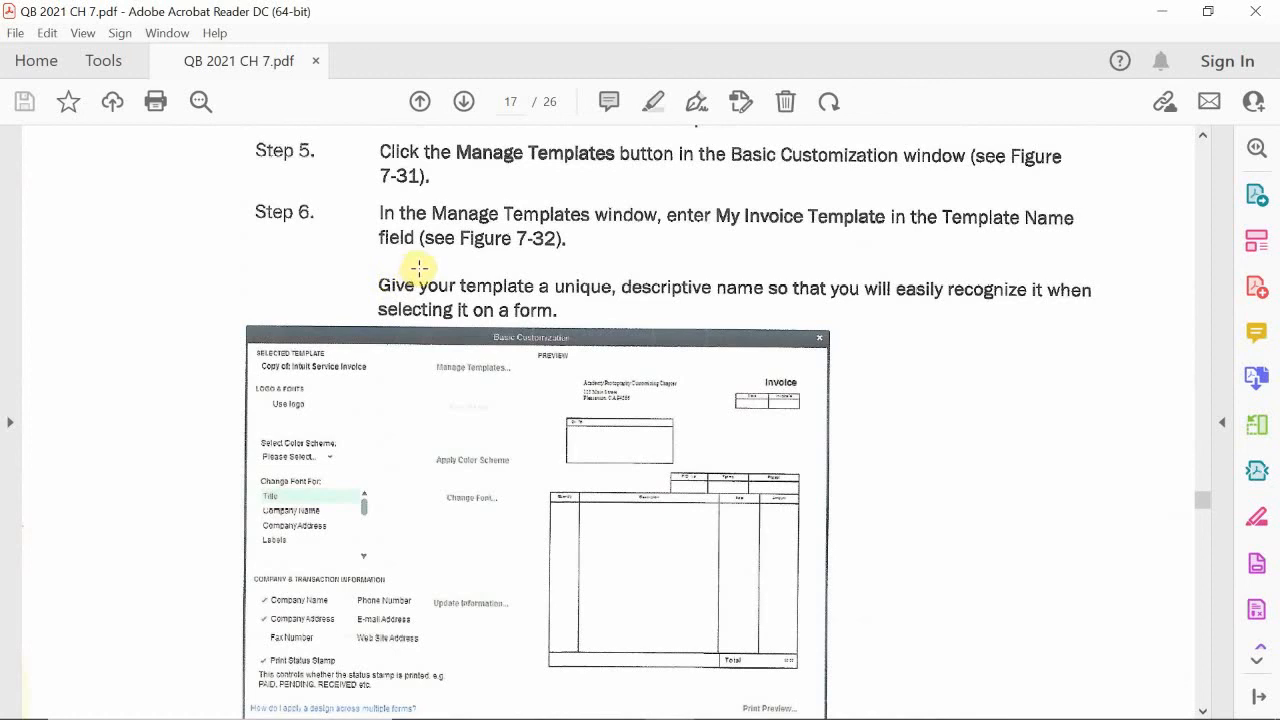
pyautogui.scroll(-1, 418, 268)
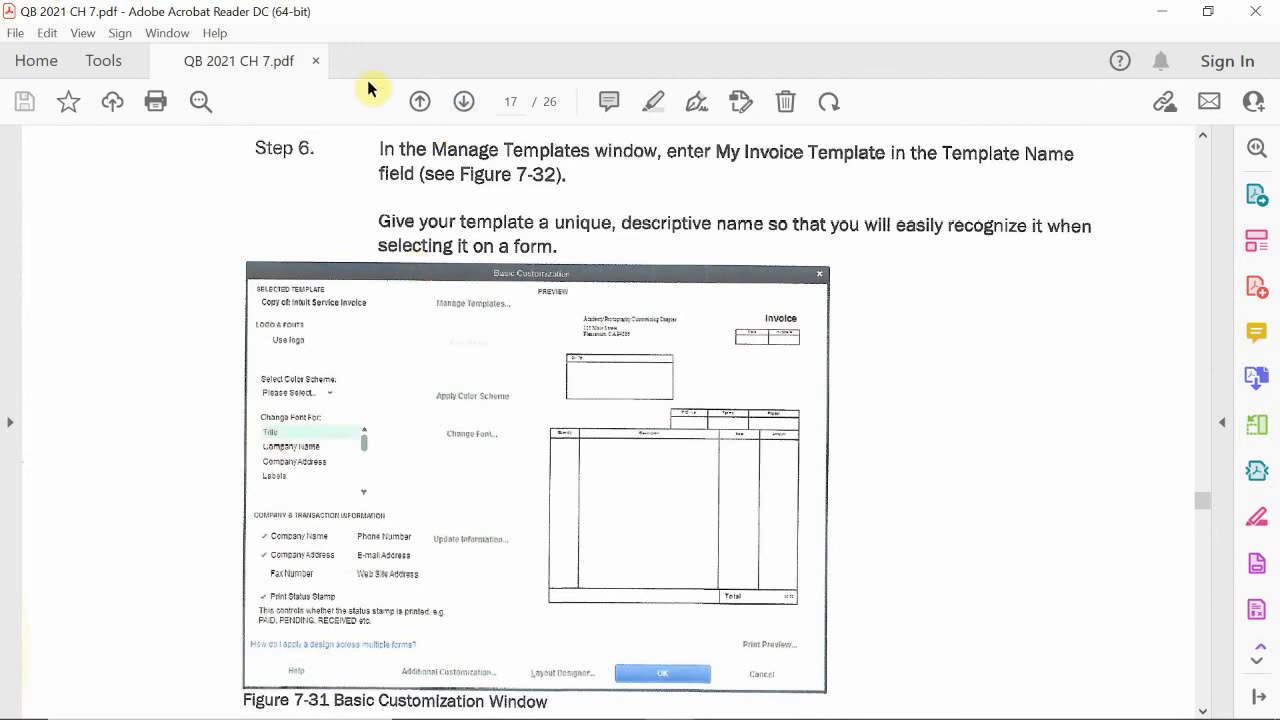
pyautogui.scroll(-1, 409, 266)
pyautogui.scroll(10, 400, 246)
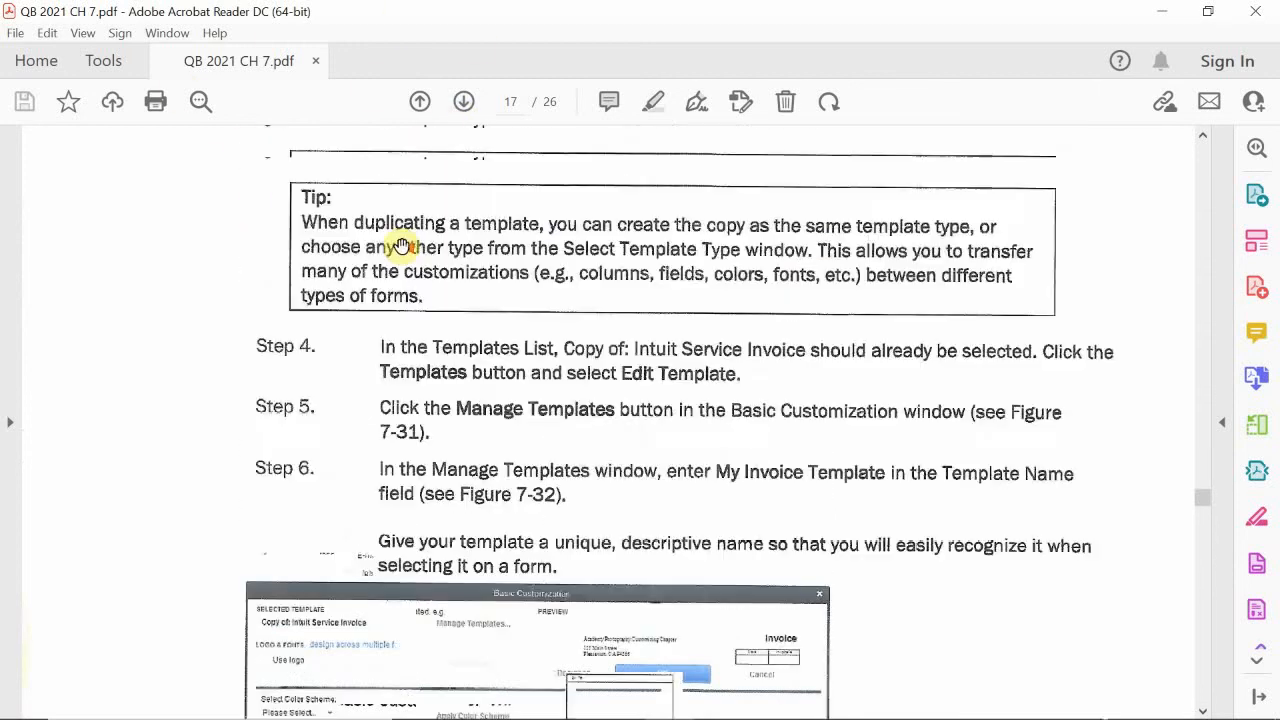
pyautogui.scroll(10, 400, 241)
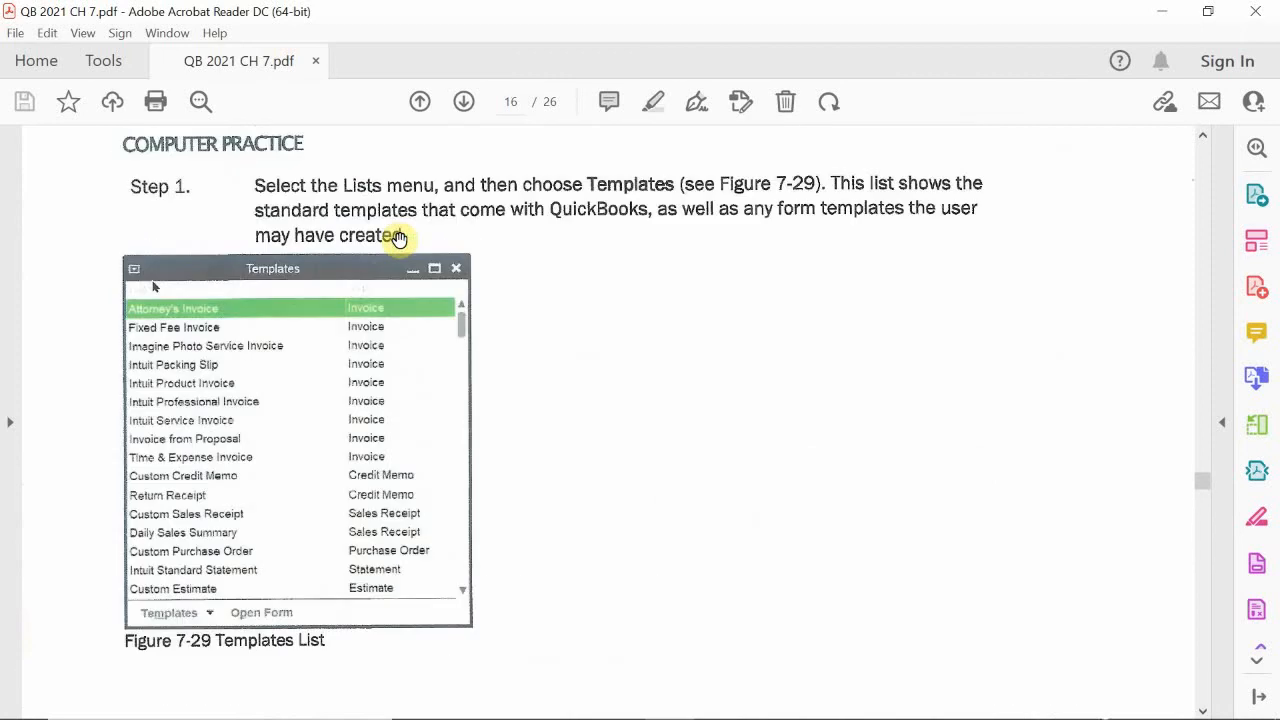
pyautogui.scroll(3, 400, 240)
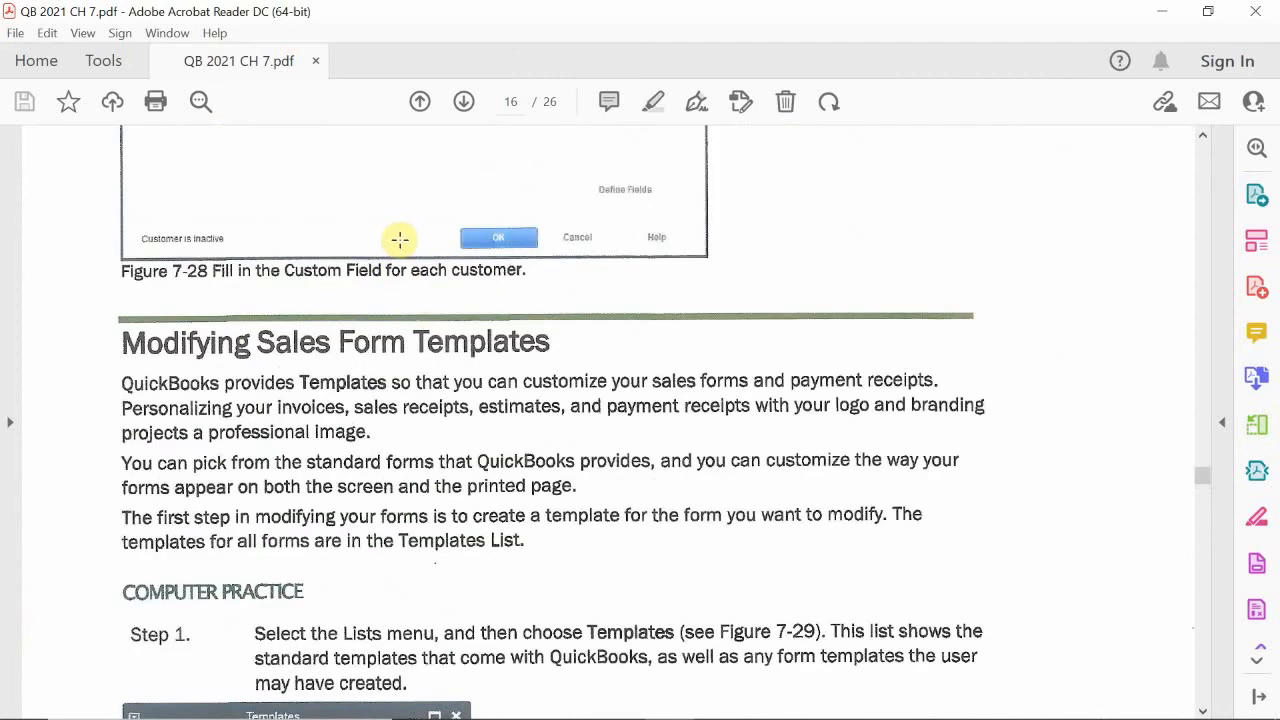
pyautogui.scroll(-1, 409, 233)
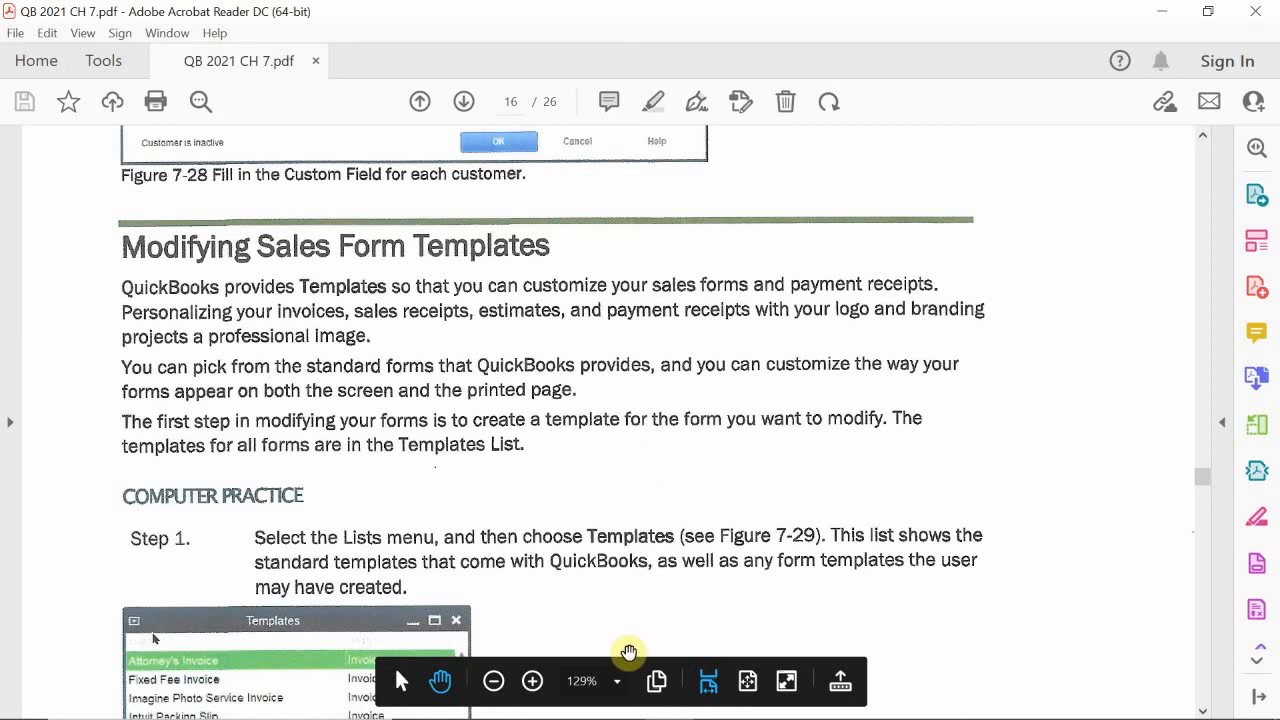
# - Return to QuickBooks, close the Terms List and open the Templates list
pyautogui.click(622, 700)
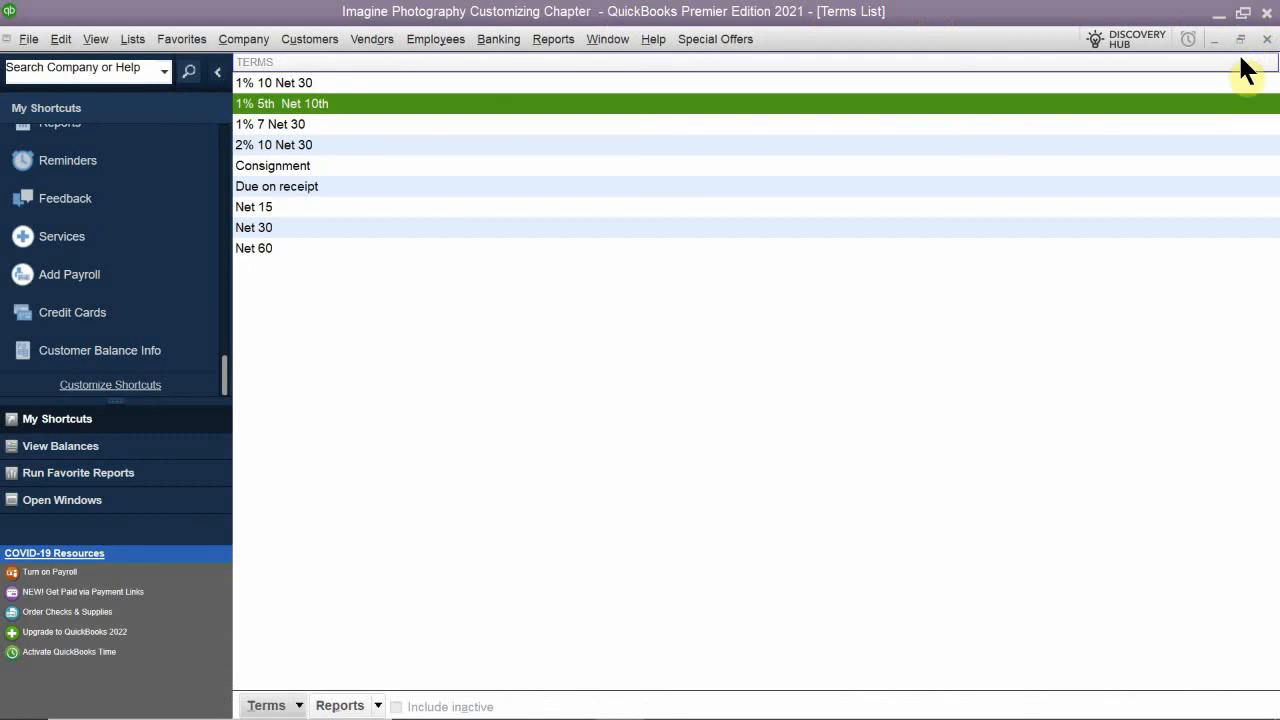
pyautogui.click(1267, 39)
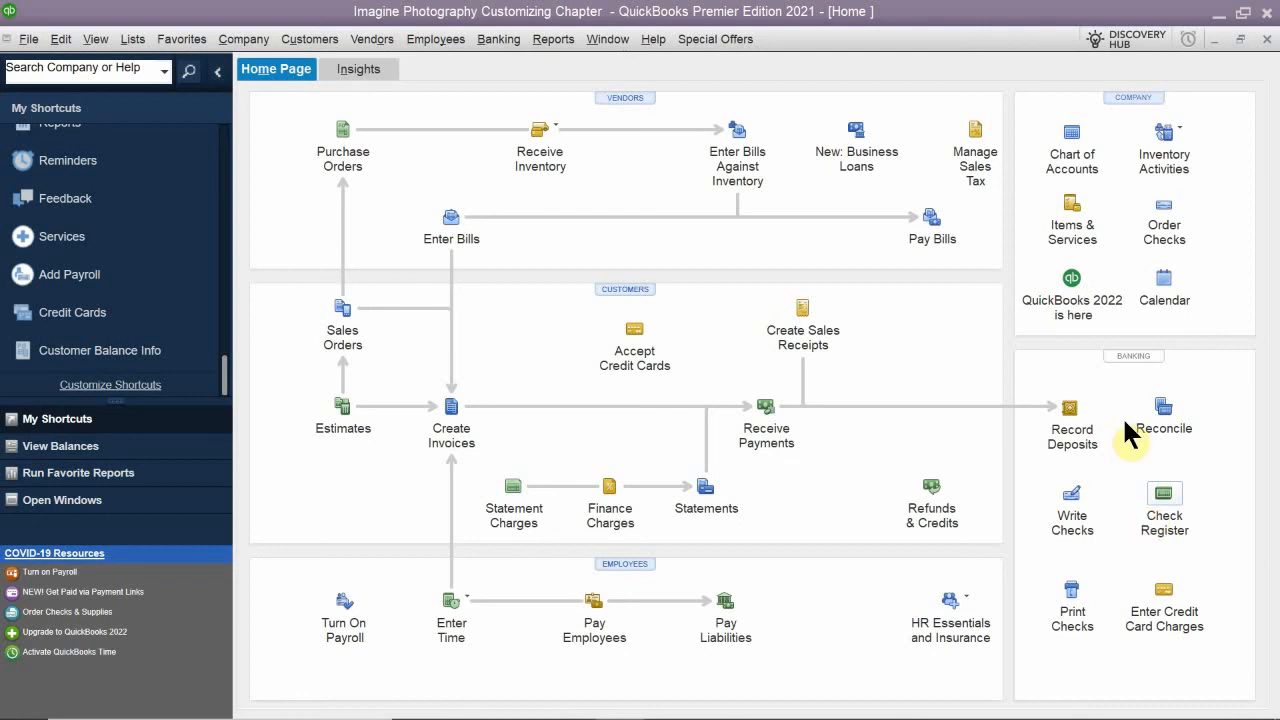
pyautogui.click(104, 47)
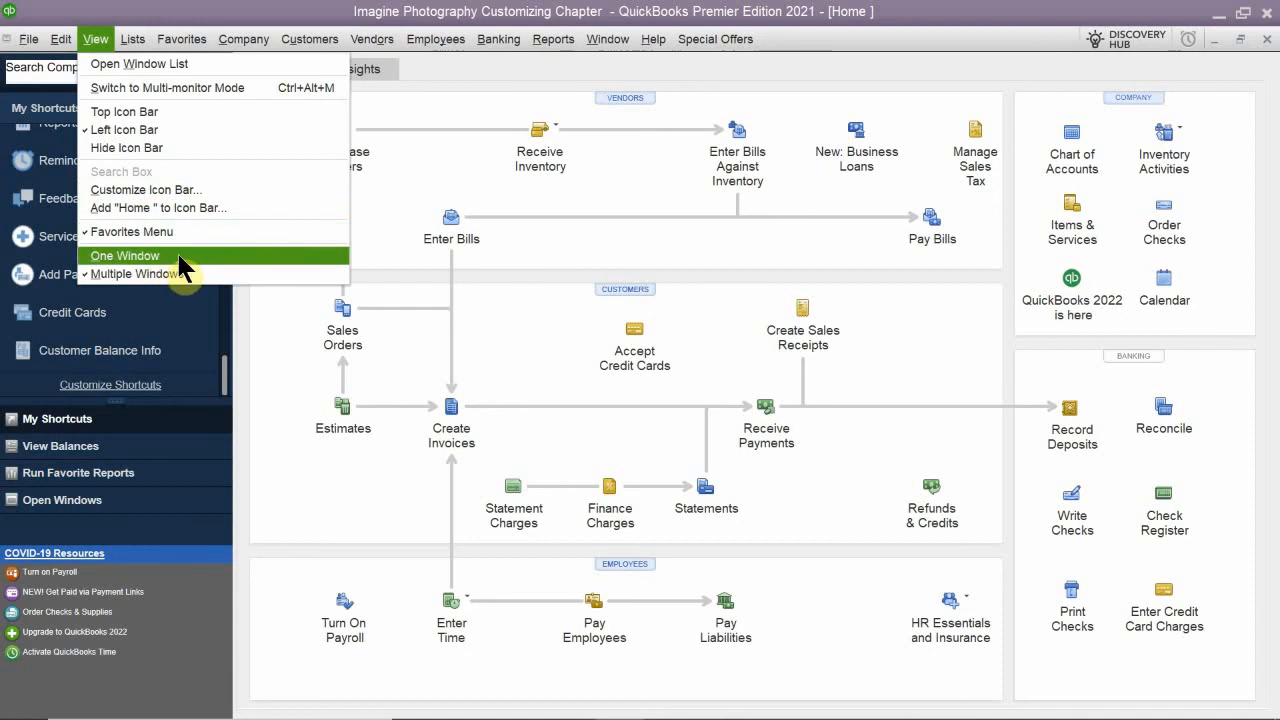
pyautogui.moveTo(143, 48)
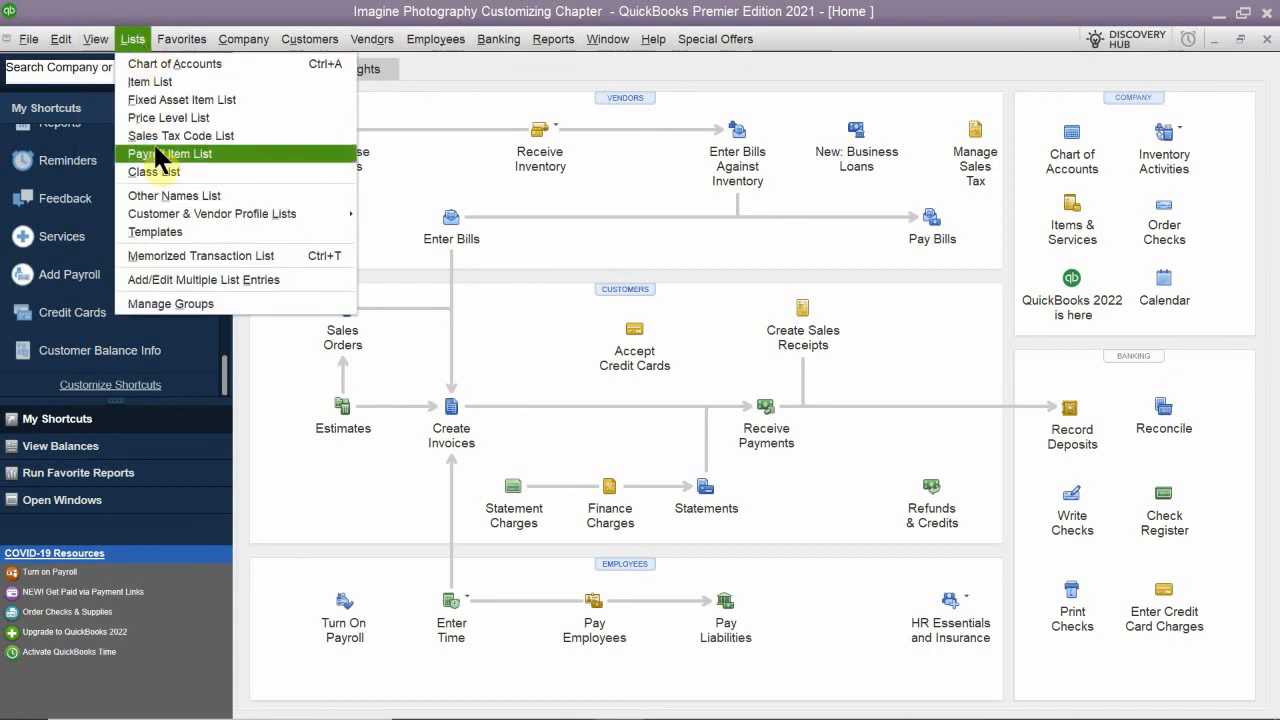
pyautogui.click(160, 234)
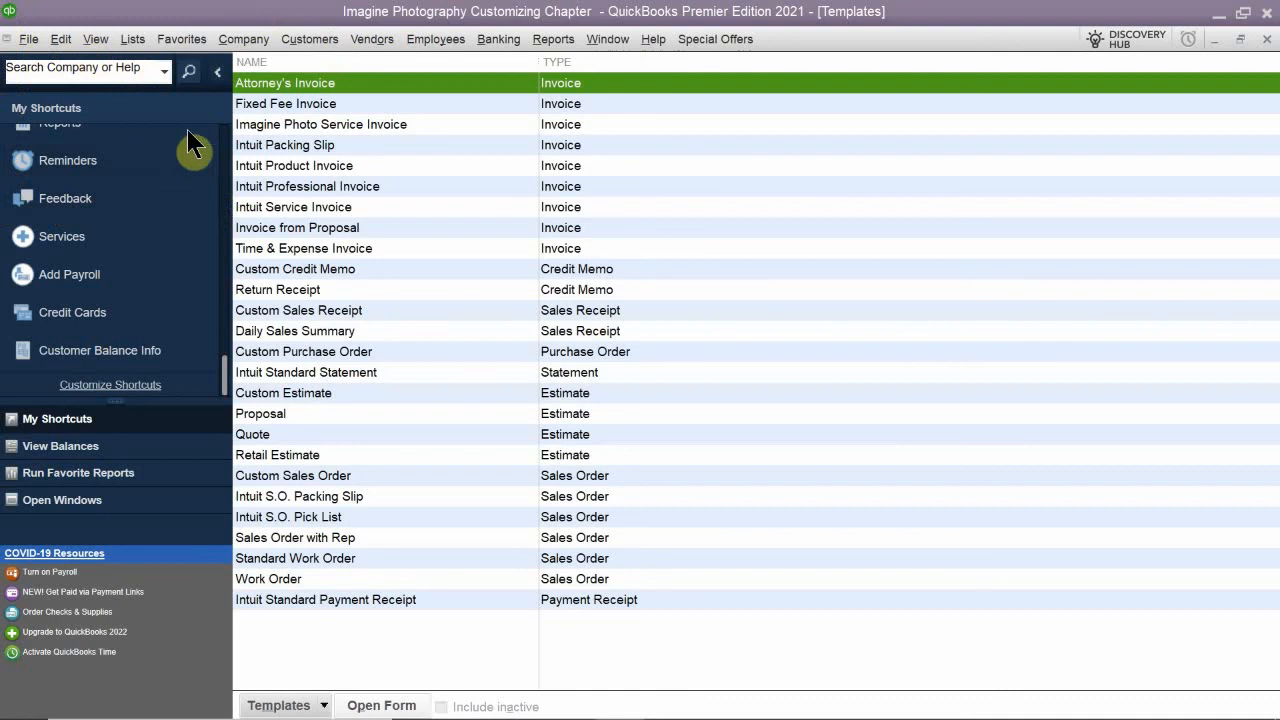
# - Examine the basic customization options of the Imagine Photo Service Invoice template, closing them without changes
pyautogui.doubleClick(317, 125)
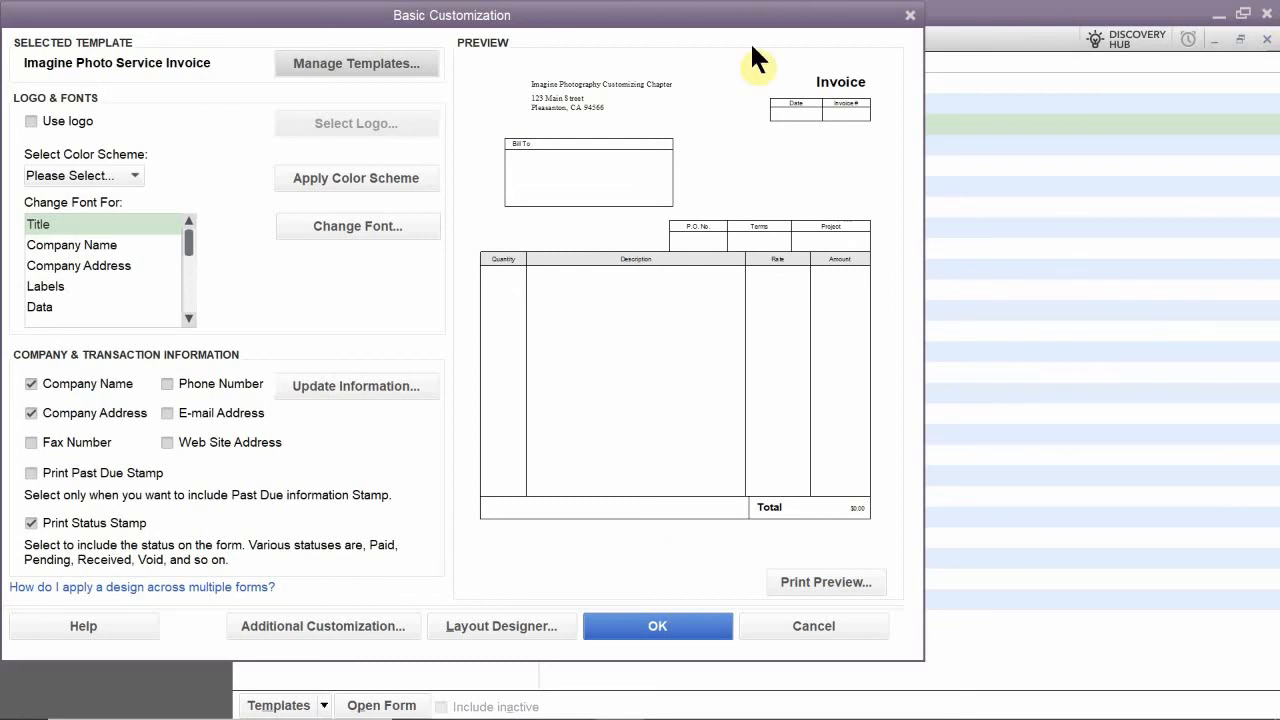
pyautogui.click(910, 15)
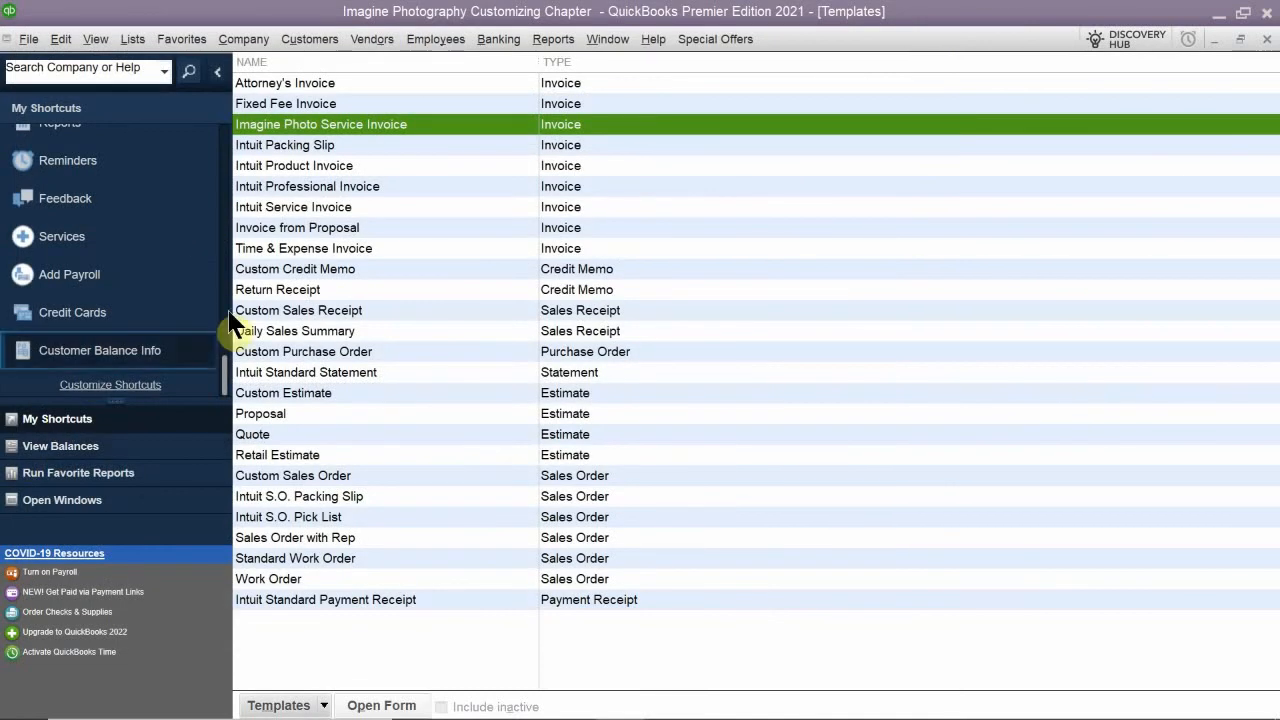
# - Create a new template of type Invoice and open it in the Layout Designer
pyautogui.click(324, 706)
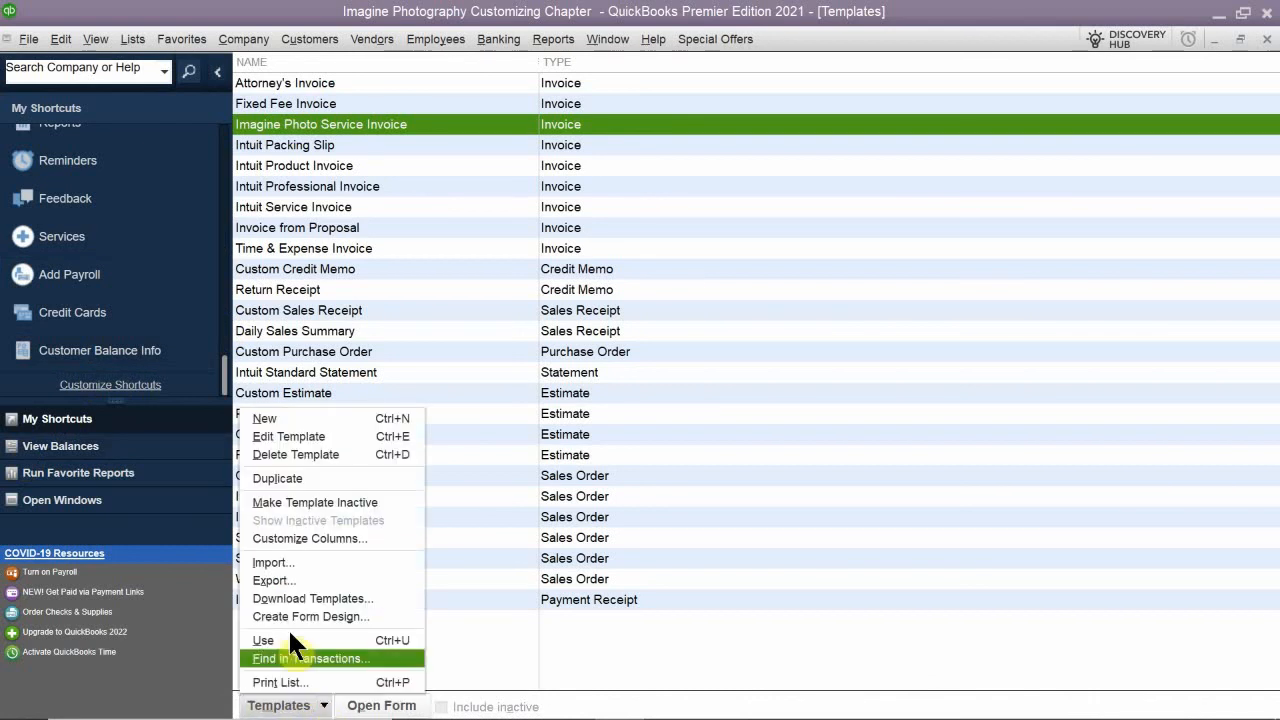
pyautogui.click(328, 420)
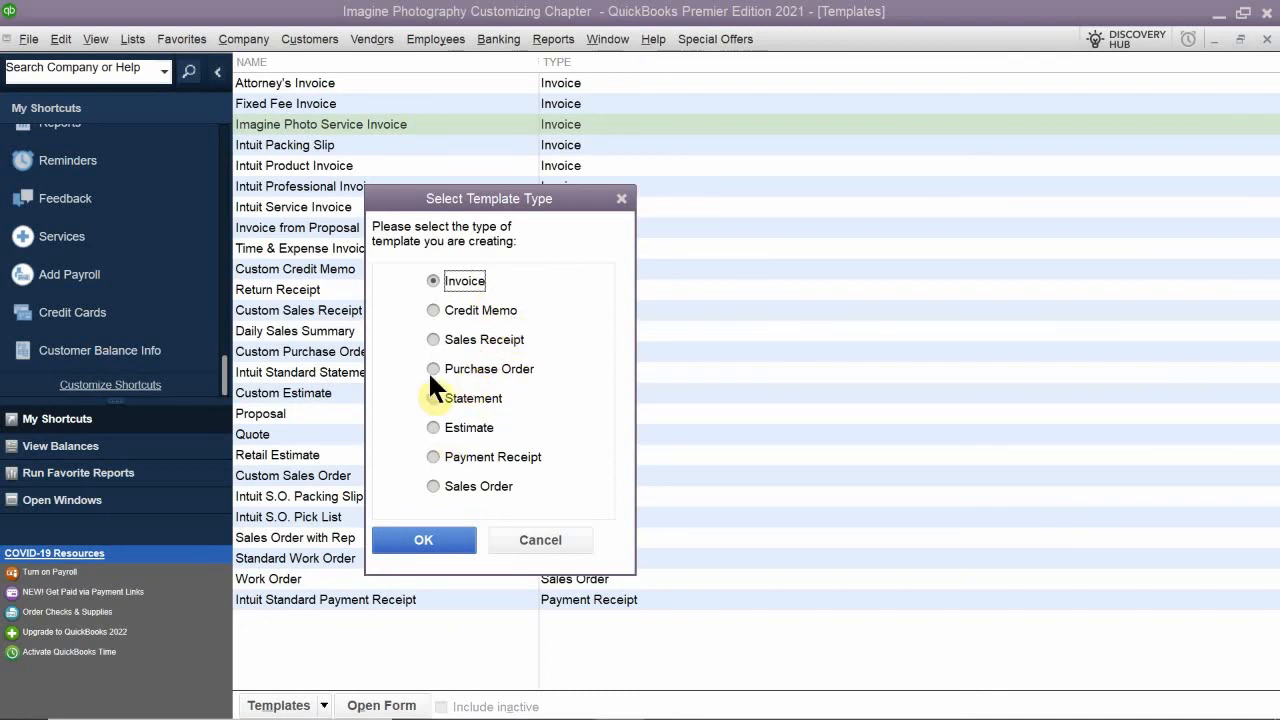
pyautogui.click(421, 541)
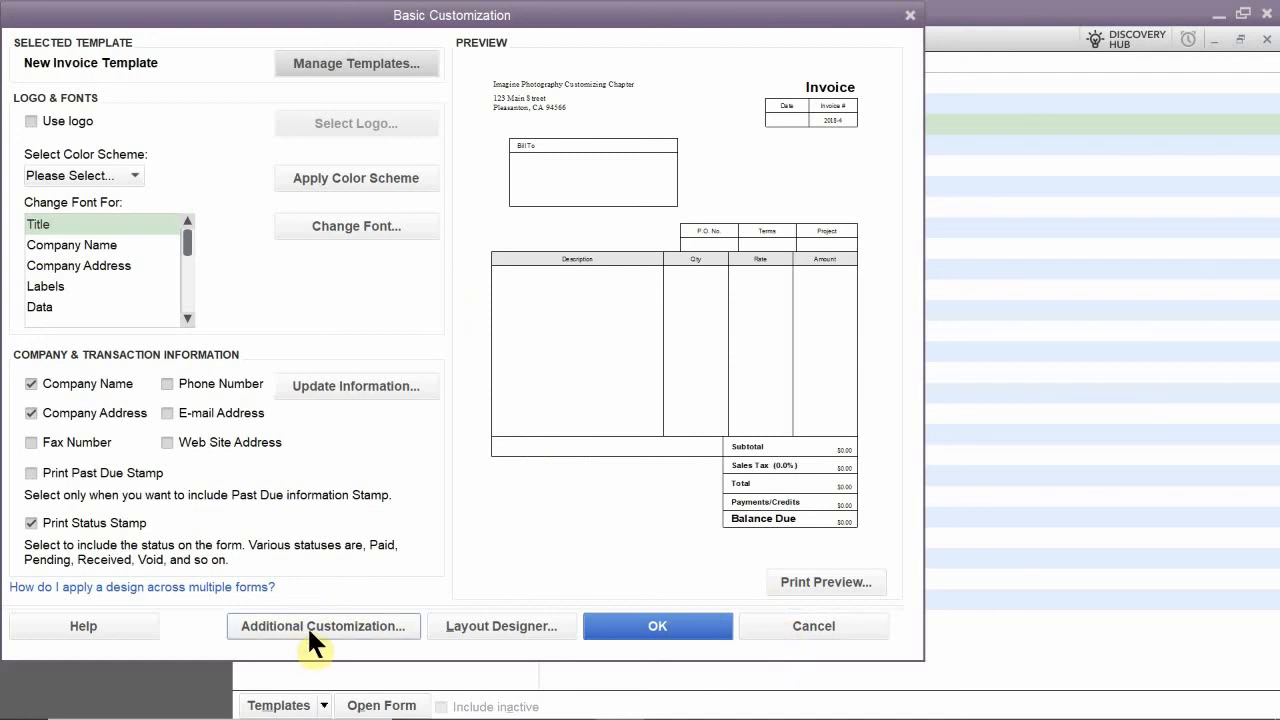
pyautogui.click(478, 626)
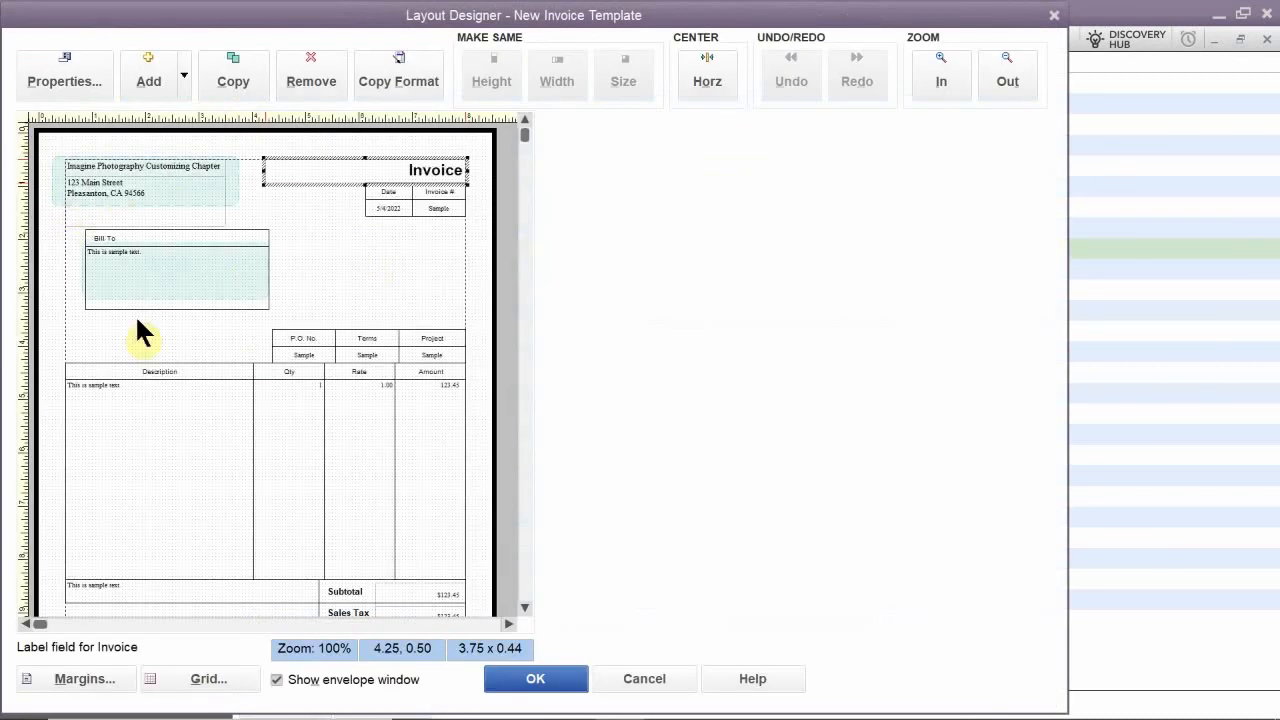
# - Move the Bill To data field to about 4.50, 2.06 and the Company Address field to about 0.69, 2.50
pyautogui.click(212, 303)
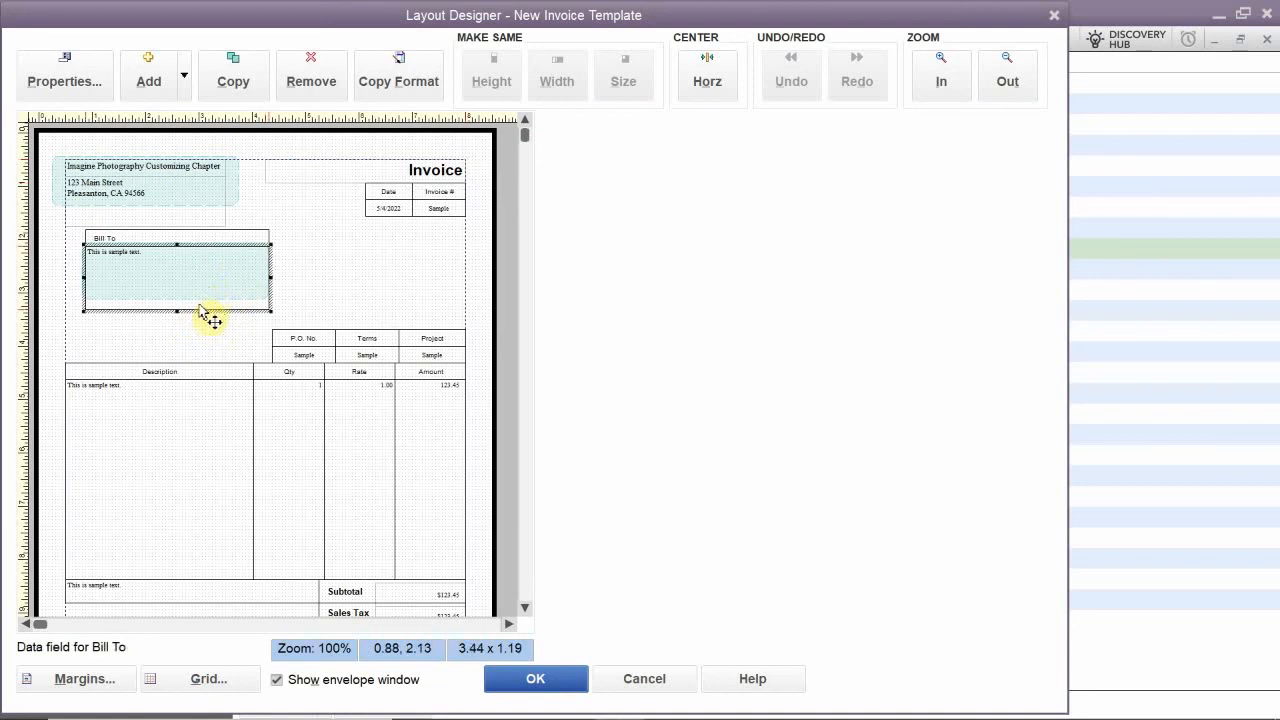
pyautogui.moveTo(210, 316); pyautogui.dragTo(406, 315)
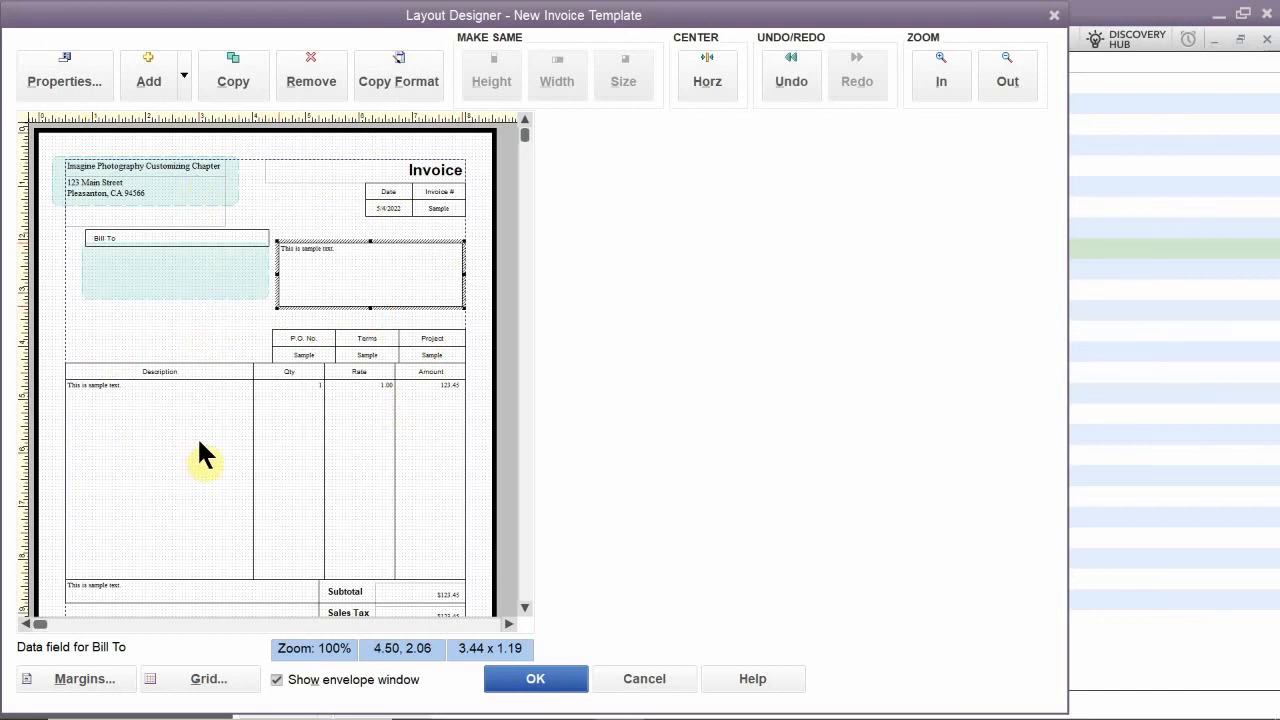
pyautogui.click(162, 188)
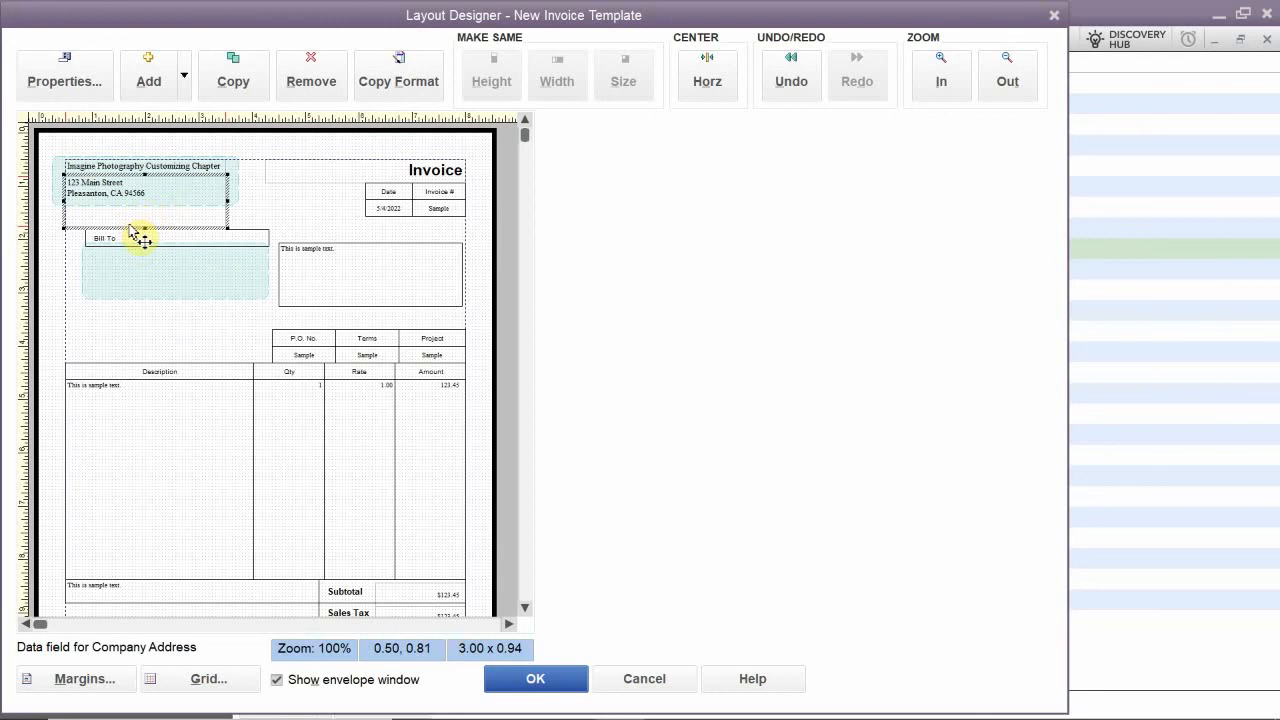
pyautogui.moveTo(131, 228); pyautogui.dragTo(150, 313)
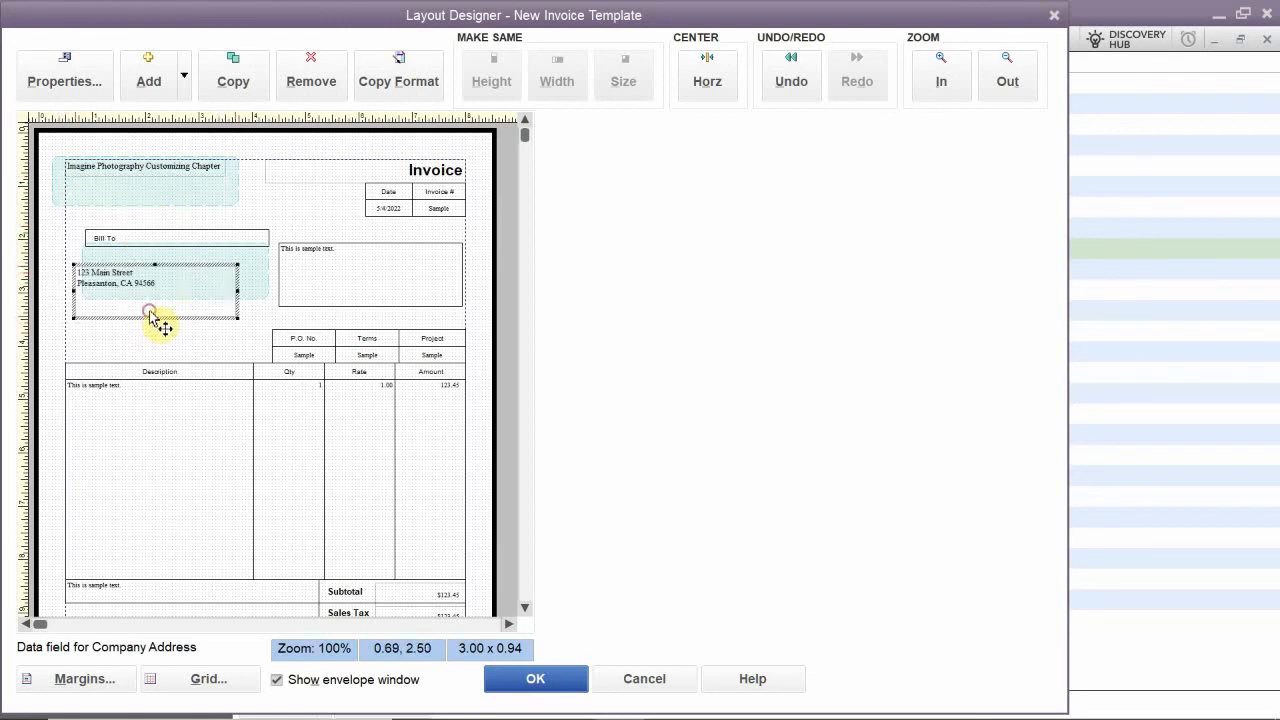
# - Extend the Company Address field downward to a size of about 3.00 x 1.63
pyautogui.click(154, 257)
pyautogui.click(169, 196)
pyautogui.click(155, 305)
pyautogui.moveTo(155, 319); pyautogui.dragTo(152, 352)
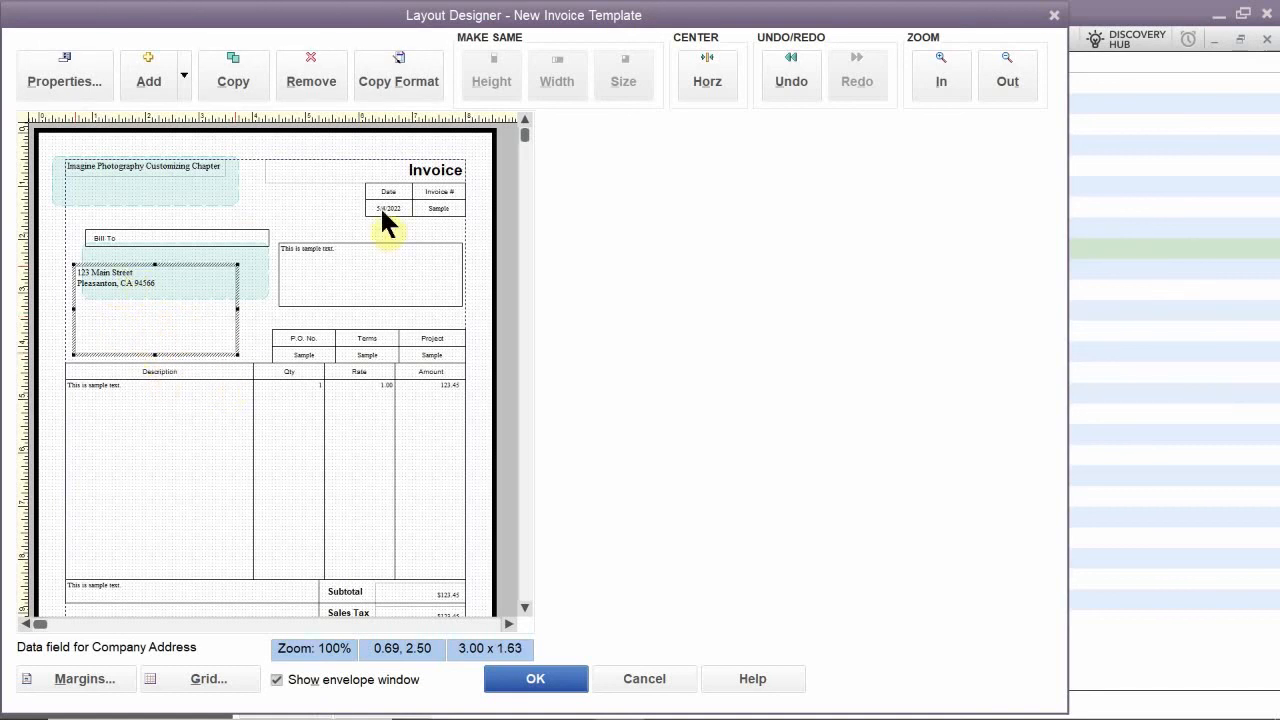
# - Try moving the Invoice title to about 0.75, 8.31, discard all layout changes and close the template's customization
pyautogui.click(438, 166)
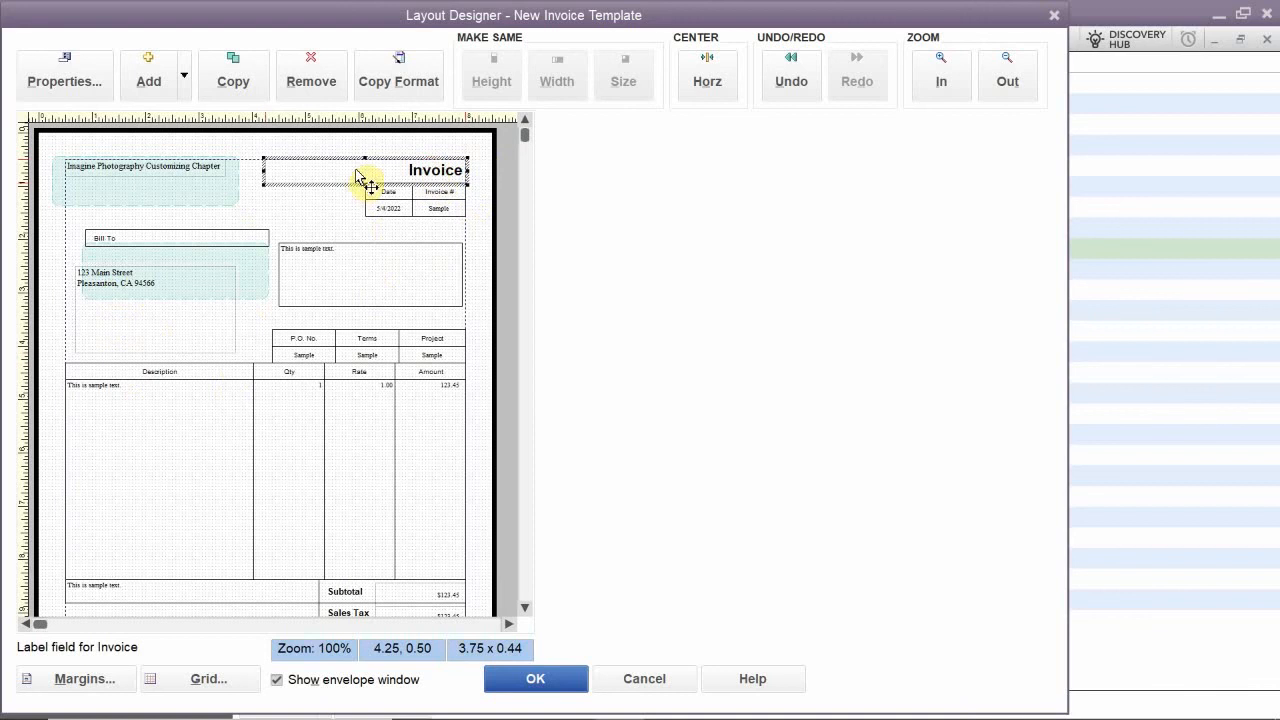
pyautogui.moveTo(326, 191); pyautogui.dragTo(143, 606)
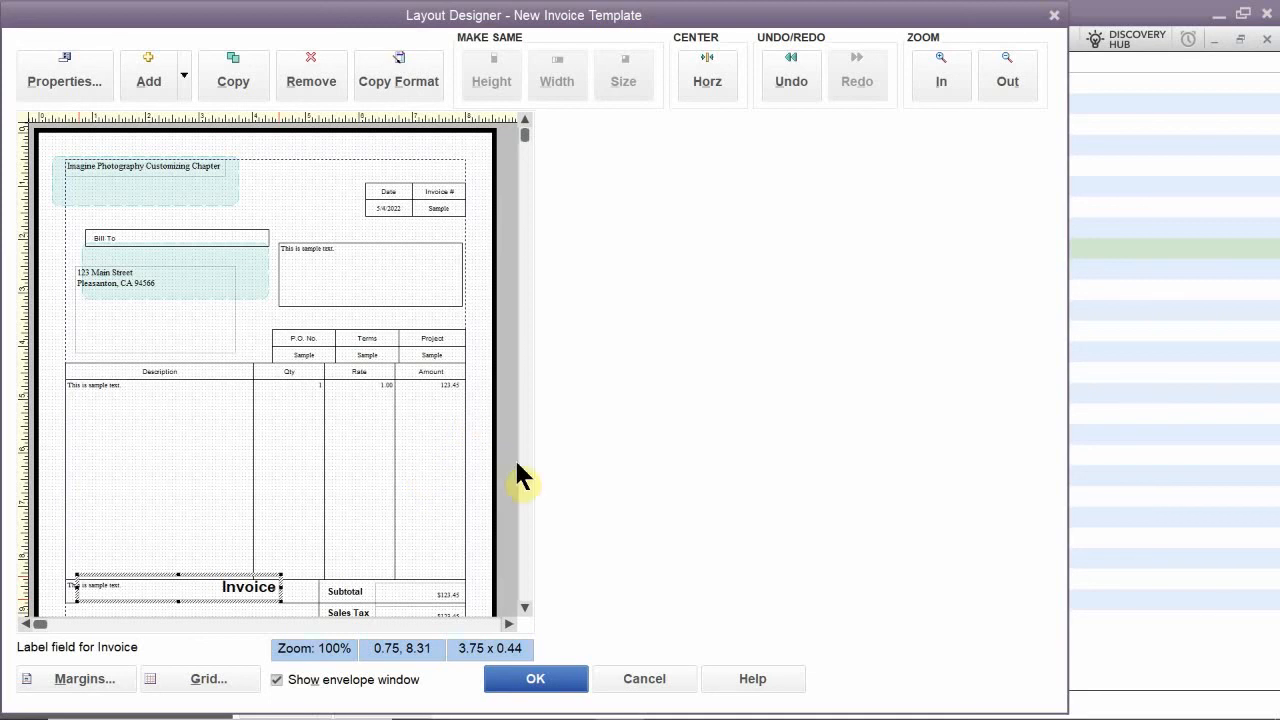
pyautogui.click(648, 677)
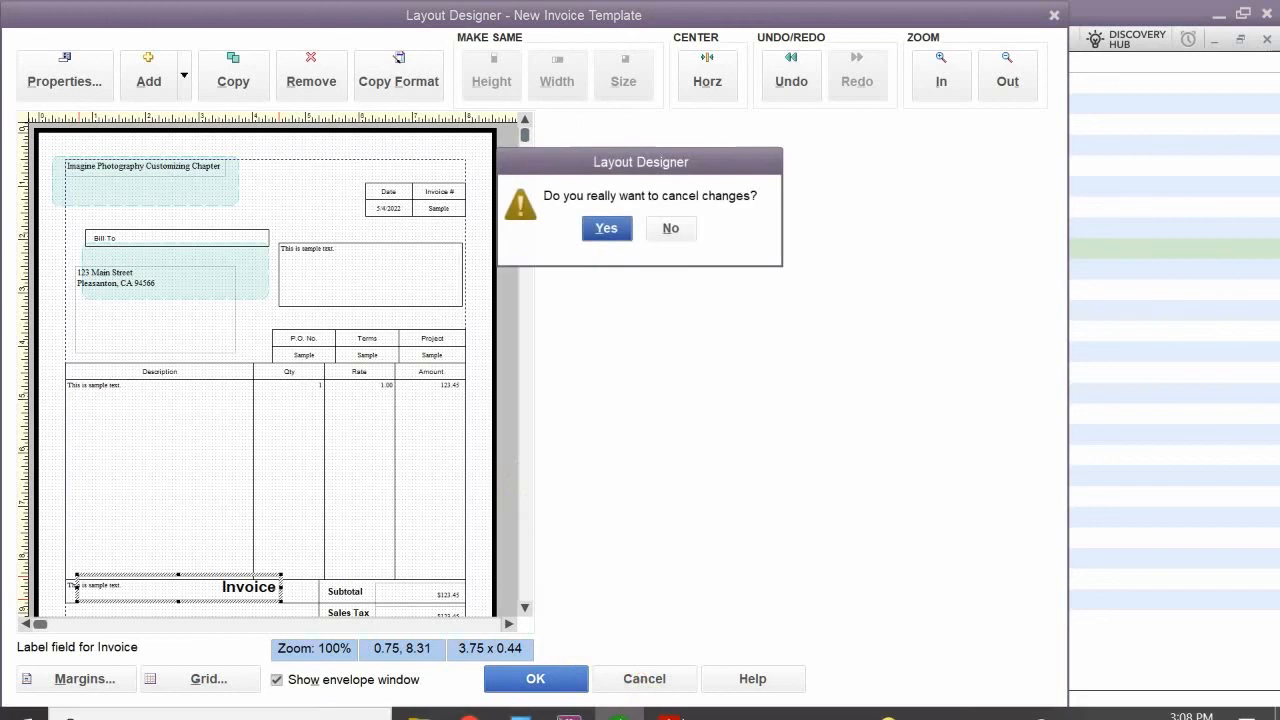
pyautogui.click(606, 228)
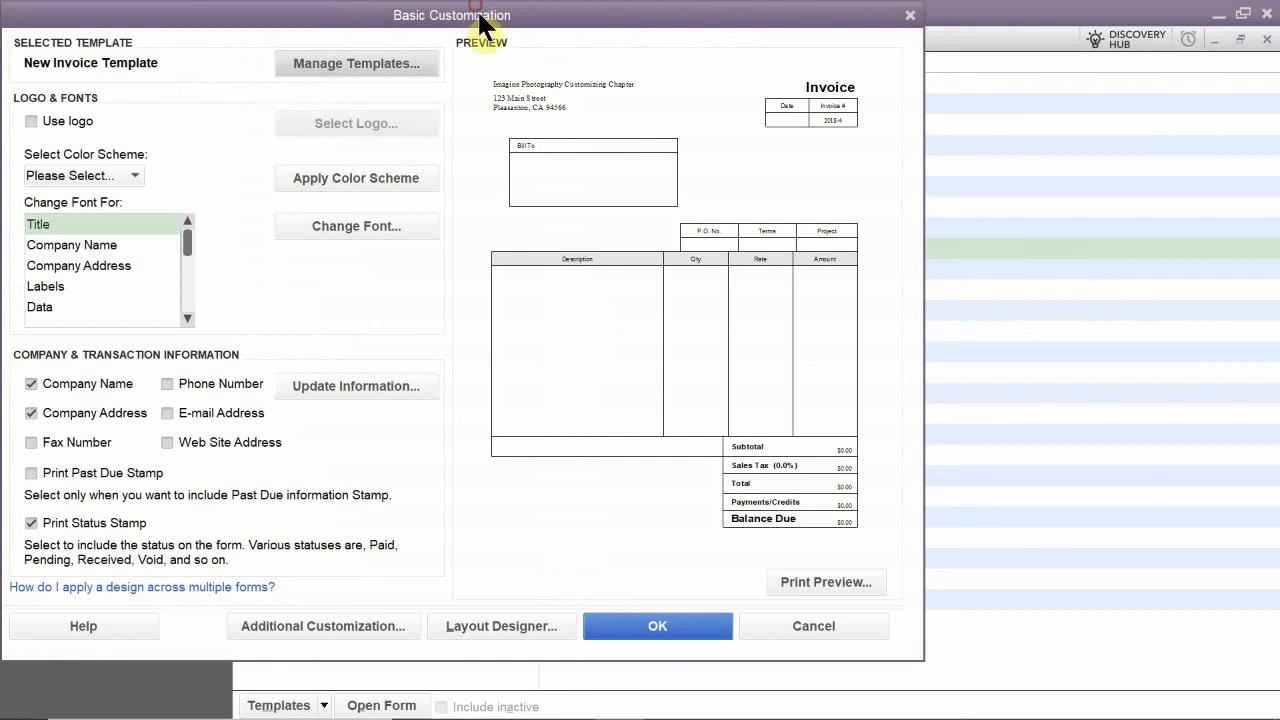
pyautogui.click(907, 15)
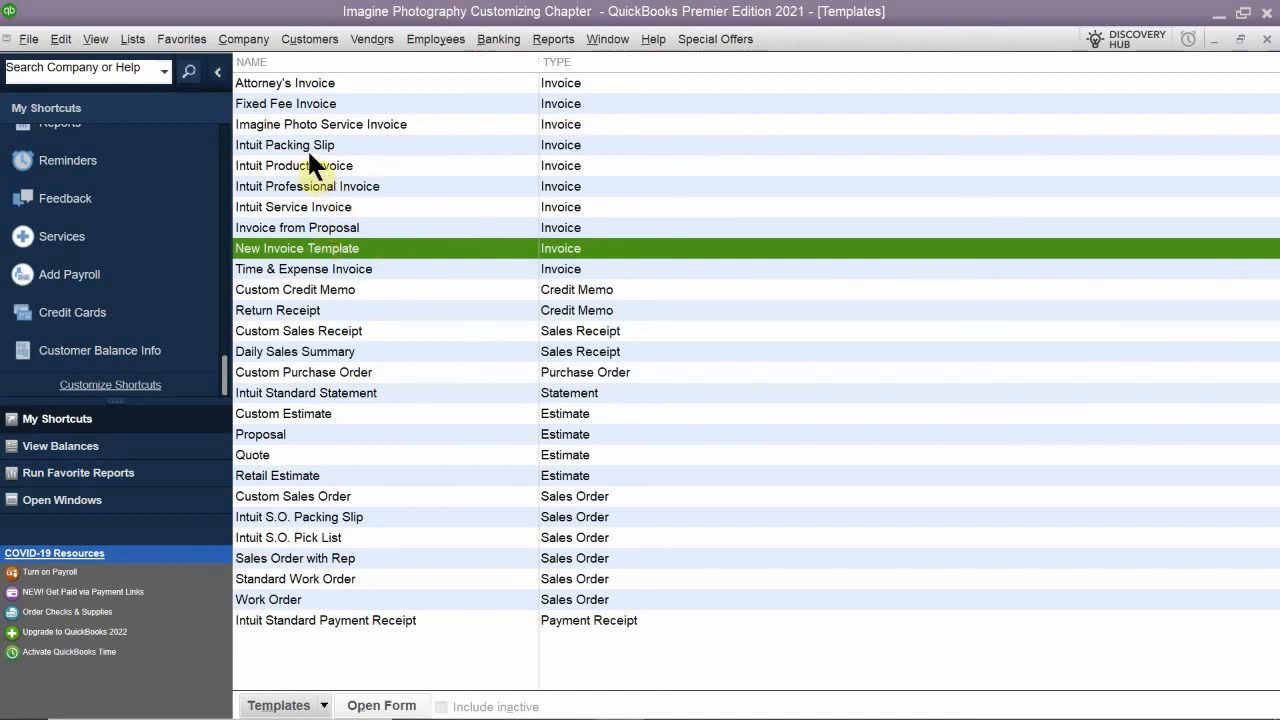
# - Duplicate the Intuit Service Invoice template as an Invoice type template
pyautogui.click(352, 122)
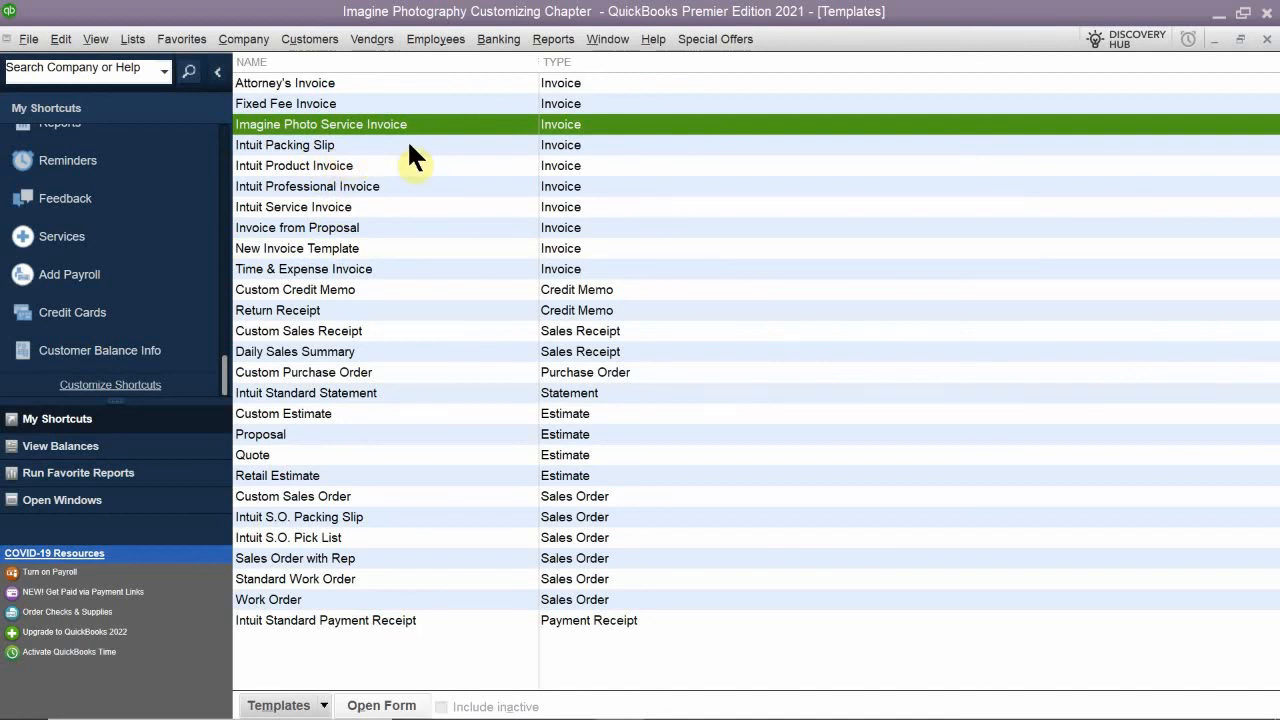
pyautogui.click(318, 208)
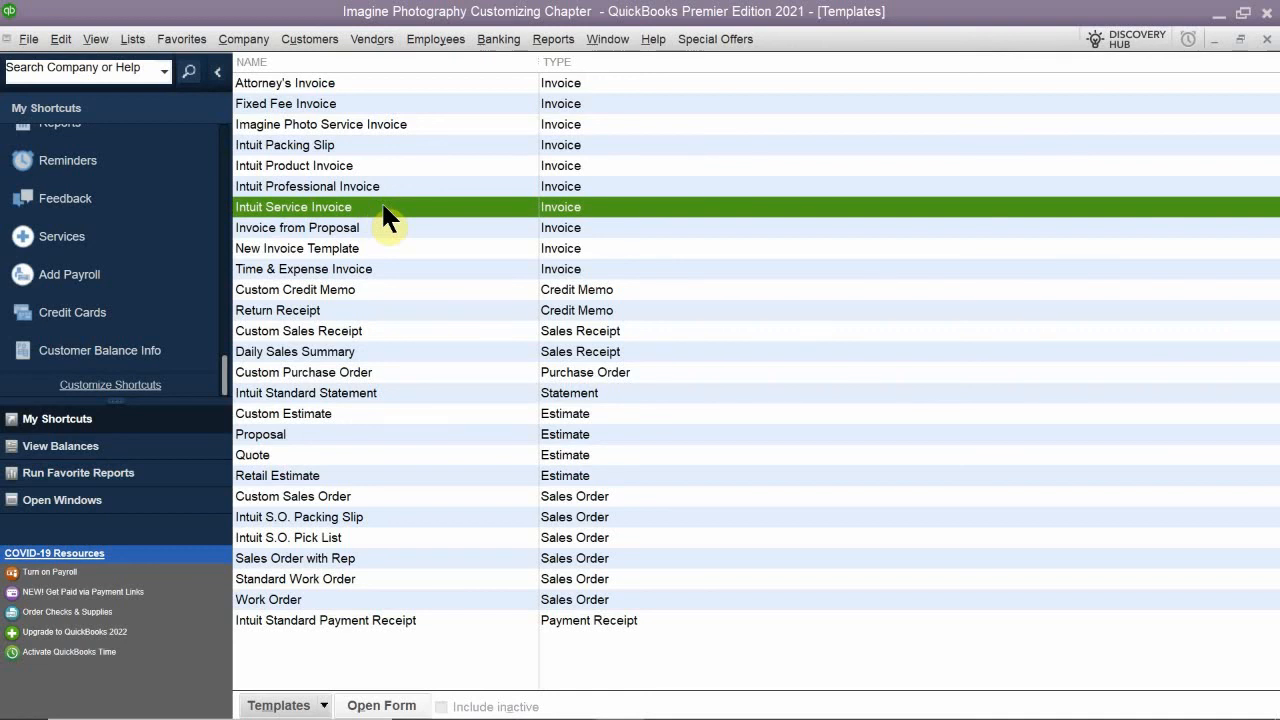
pyautogui.click(323, 706)
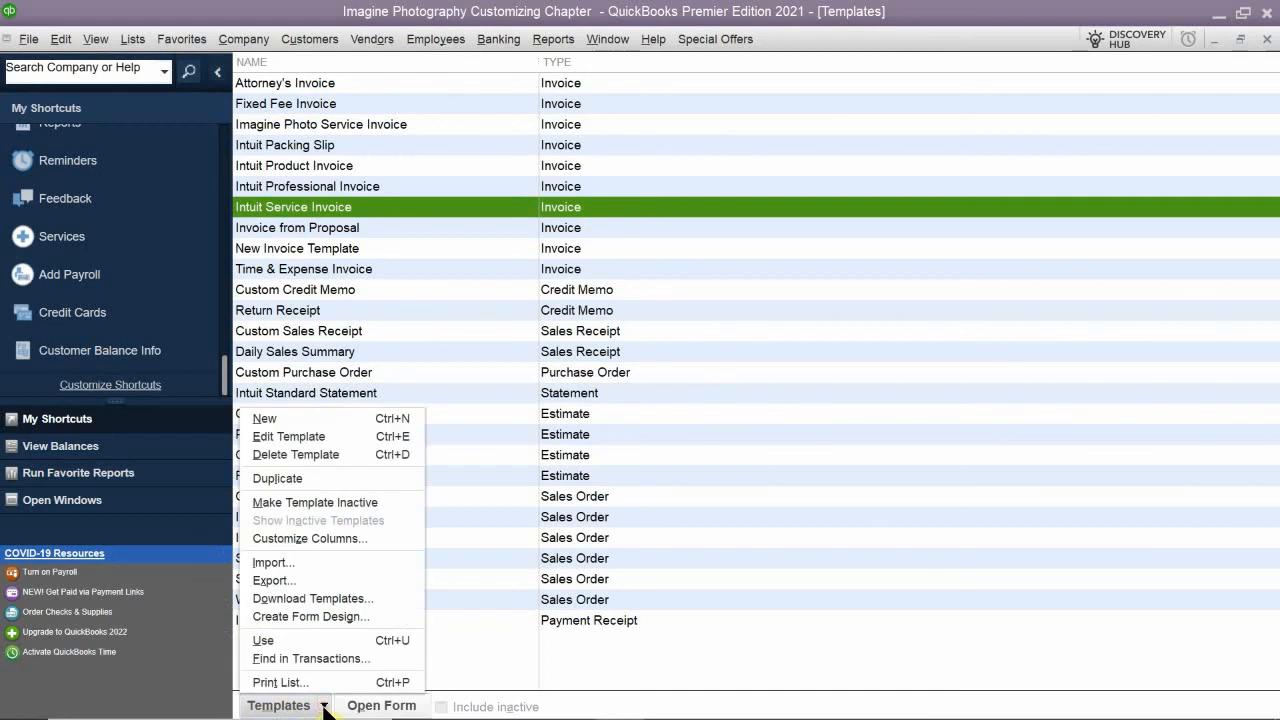
pyautogui.click(305, 478)
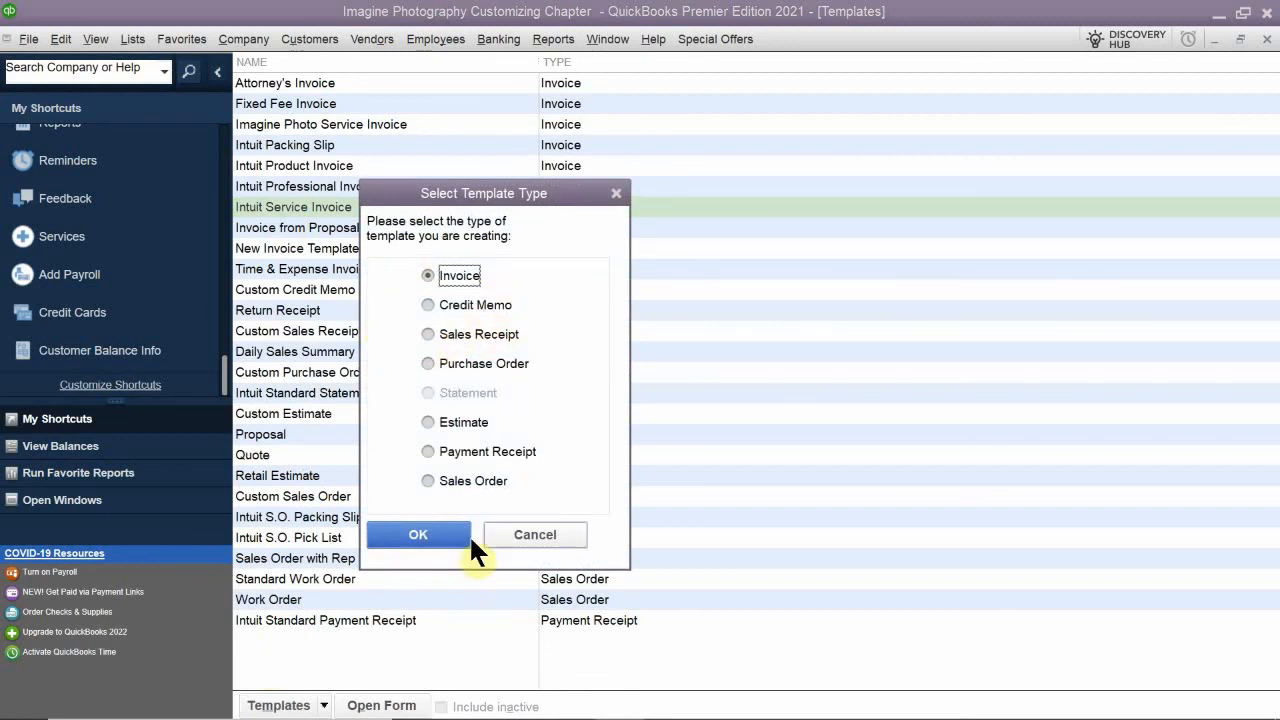
pyautogui.click(430, 545)
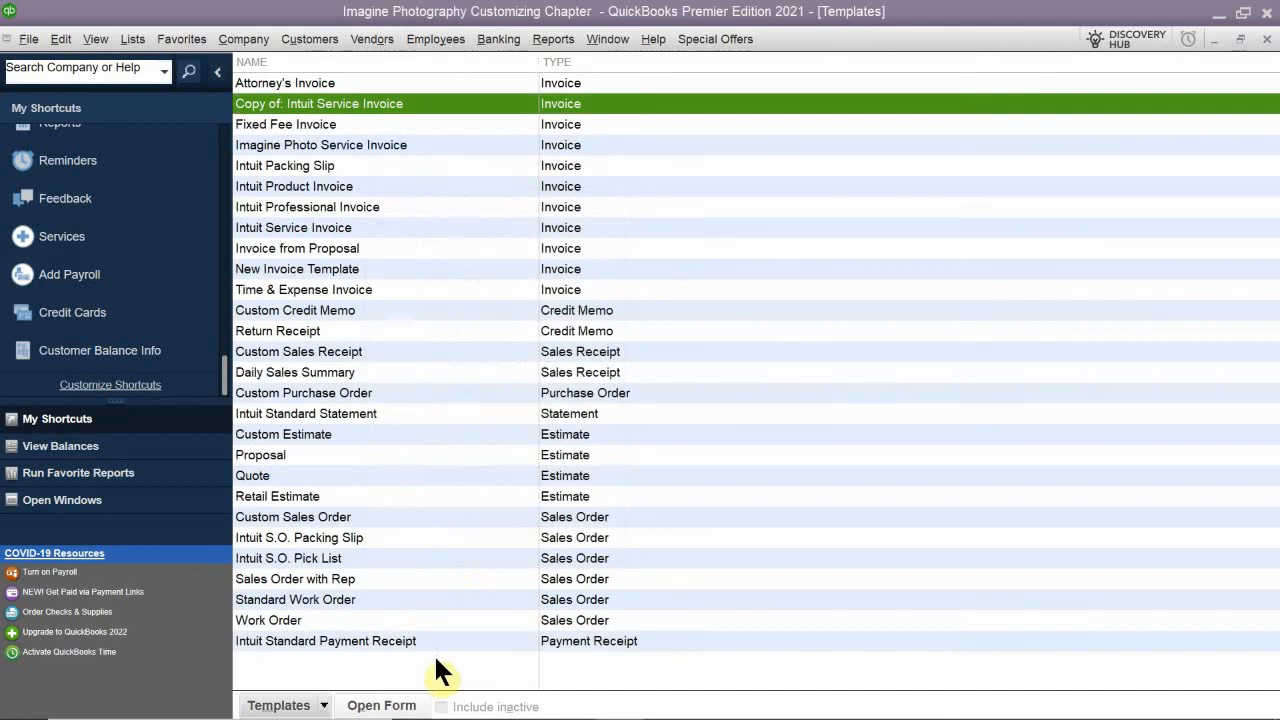
# - Open the Intuit Service Invoice copy for customization and try to rename it Imagine Photo Service Invoice
pyautogui.doubleClick(320, 104)
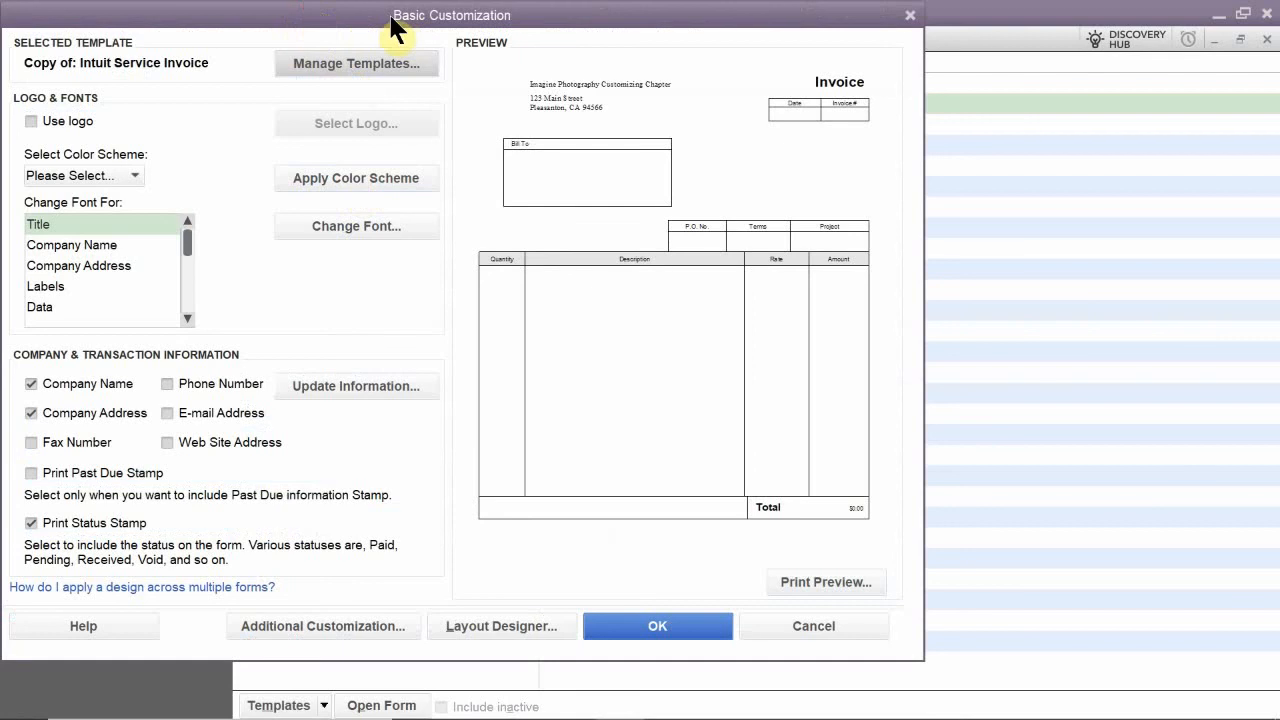
pyautogui.moveTo(419, 27); pyautogui.dragTo(667, 27)
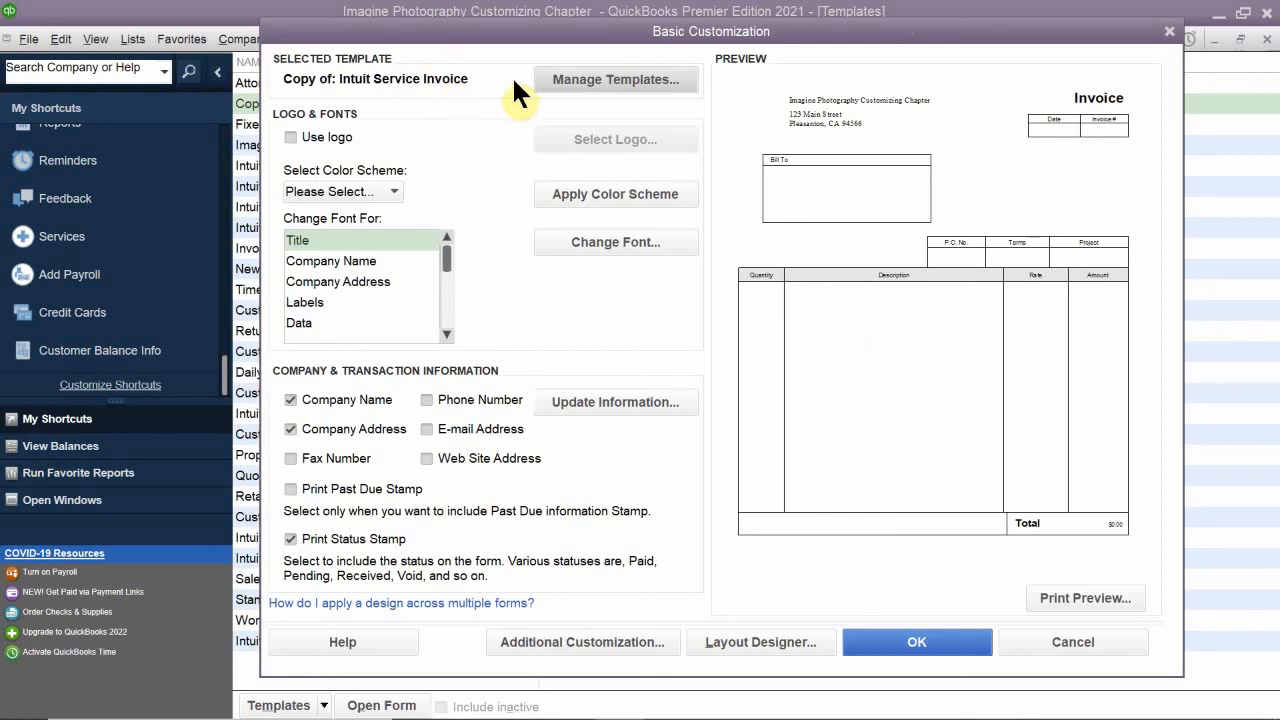
pyautogui.click(587, 80)
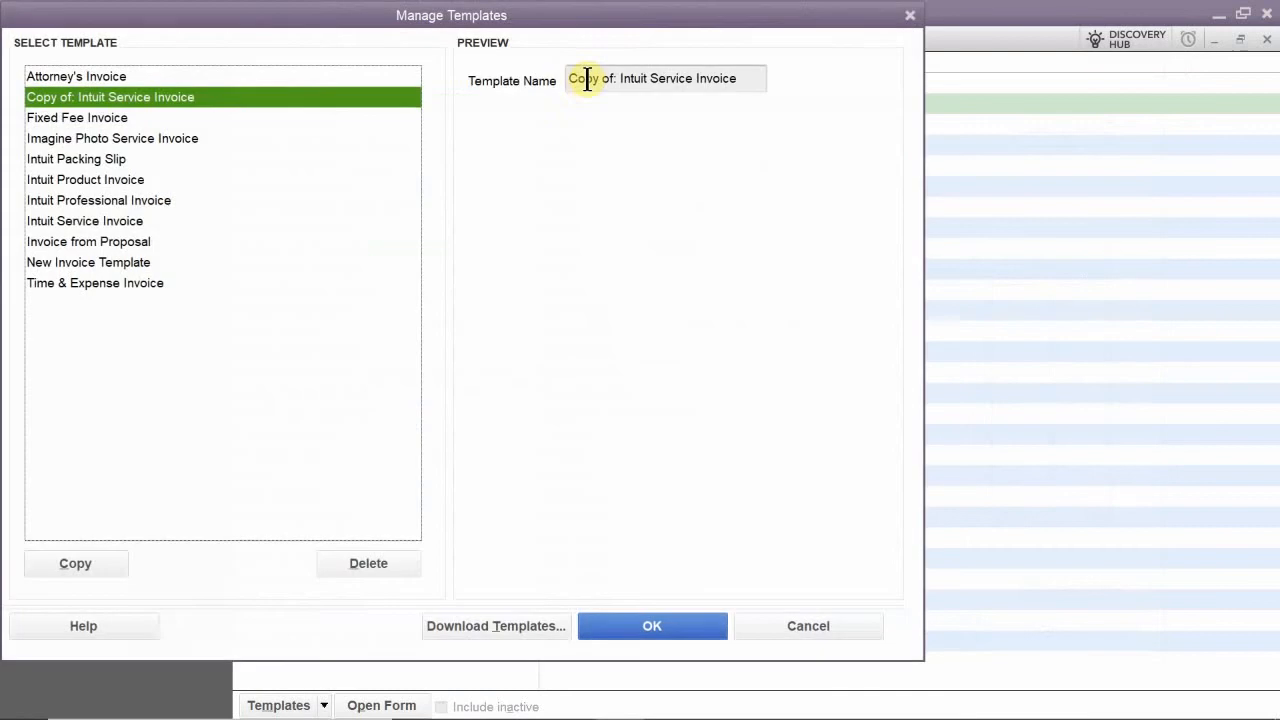
pyautogui.click(750, 78)
pyautogui.moveTo(750, 78); pyautogui.dragTo(501, 114)
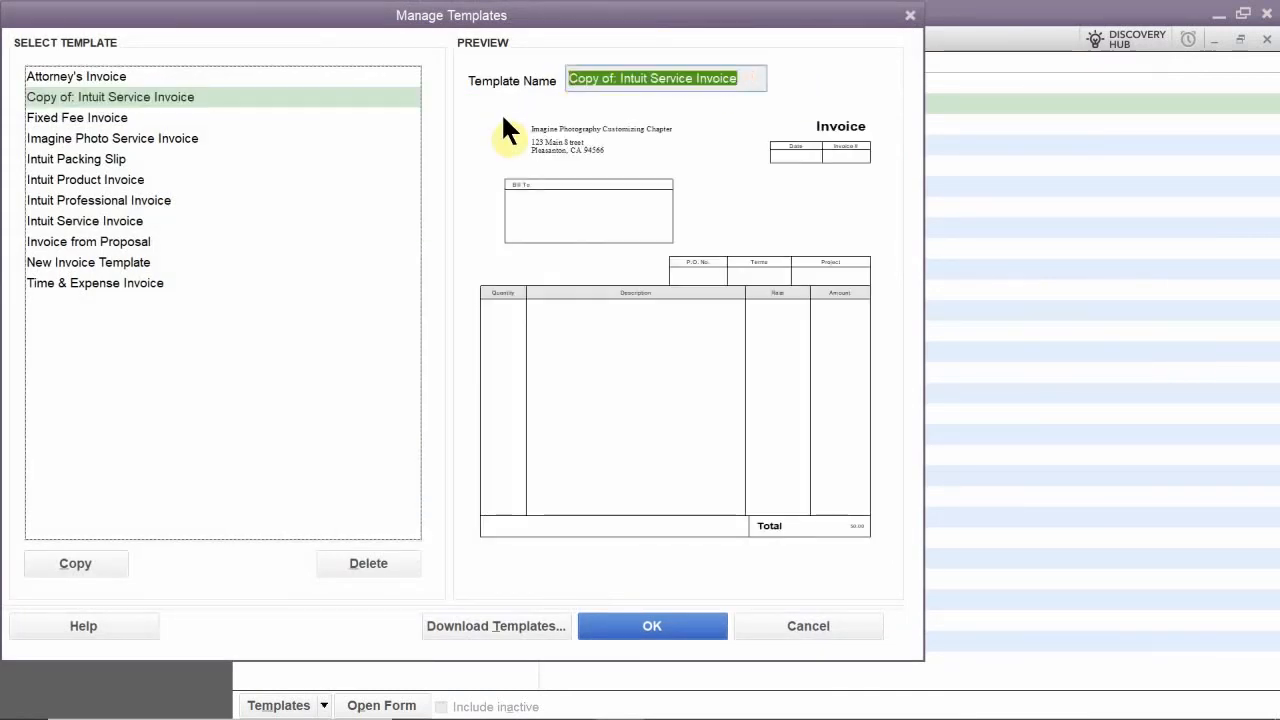
pyautogui.press('BackSpace')
pyautogui.write('I')
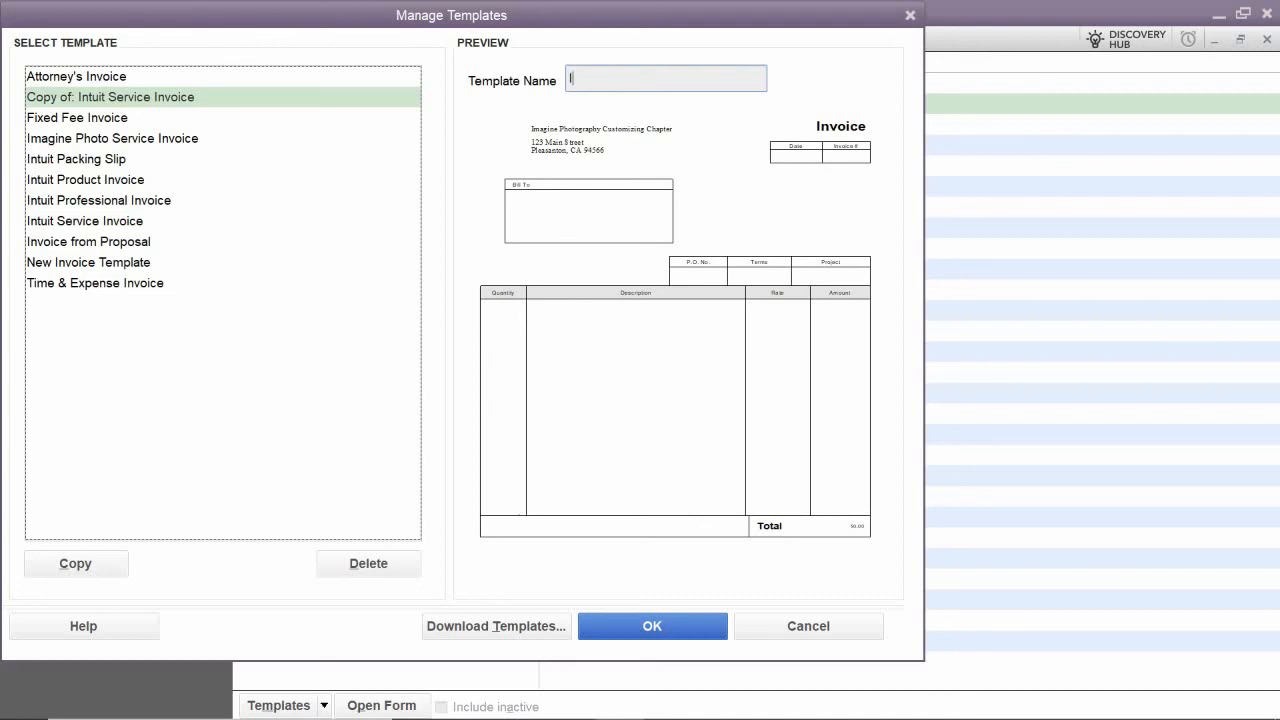
pyautogui.write('magine Photo Service Invoice')
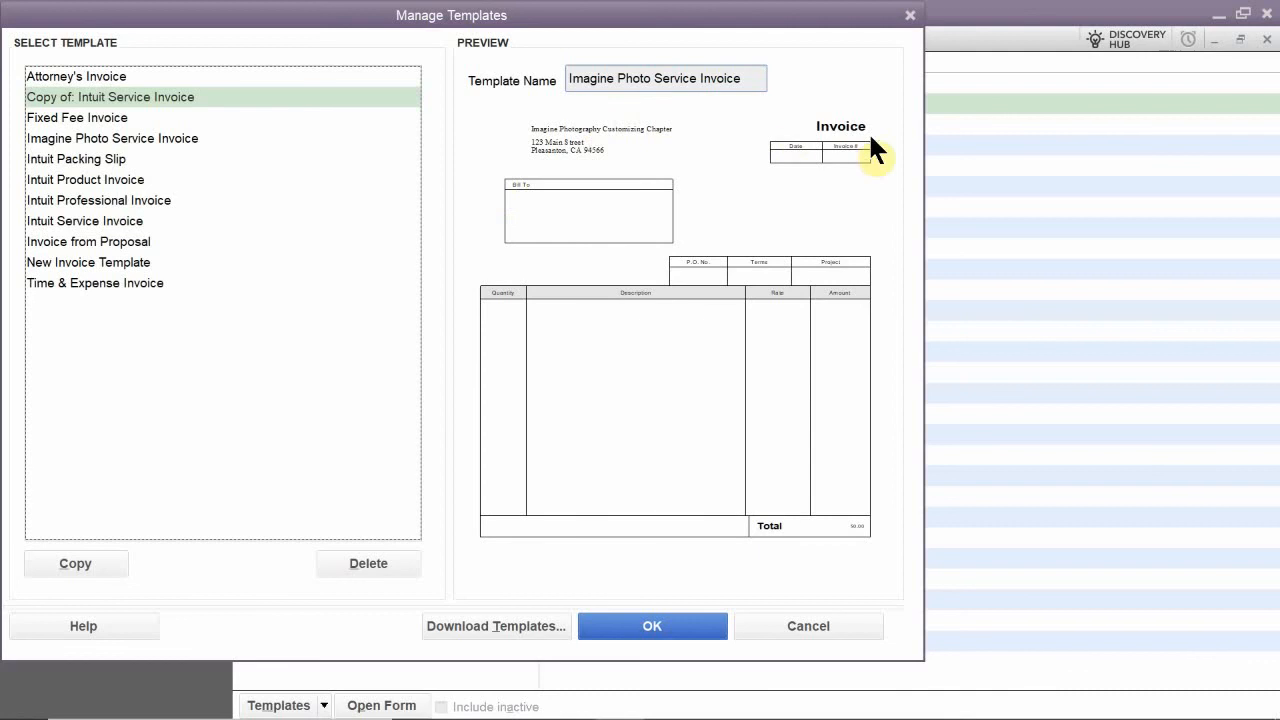
pyautogui.moveTo(416, 16); pyautogui.dragTo(615, 12)
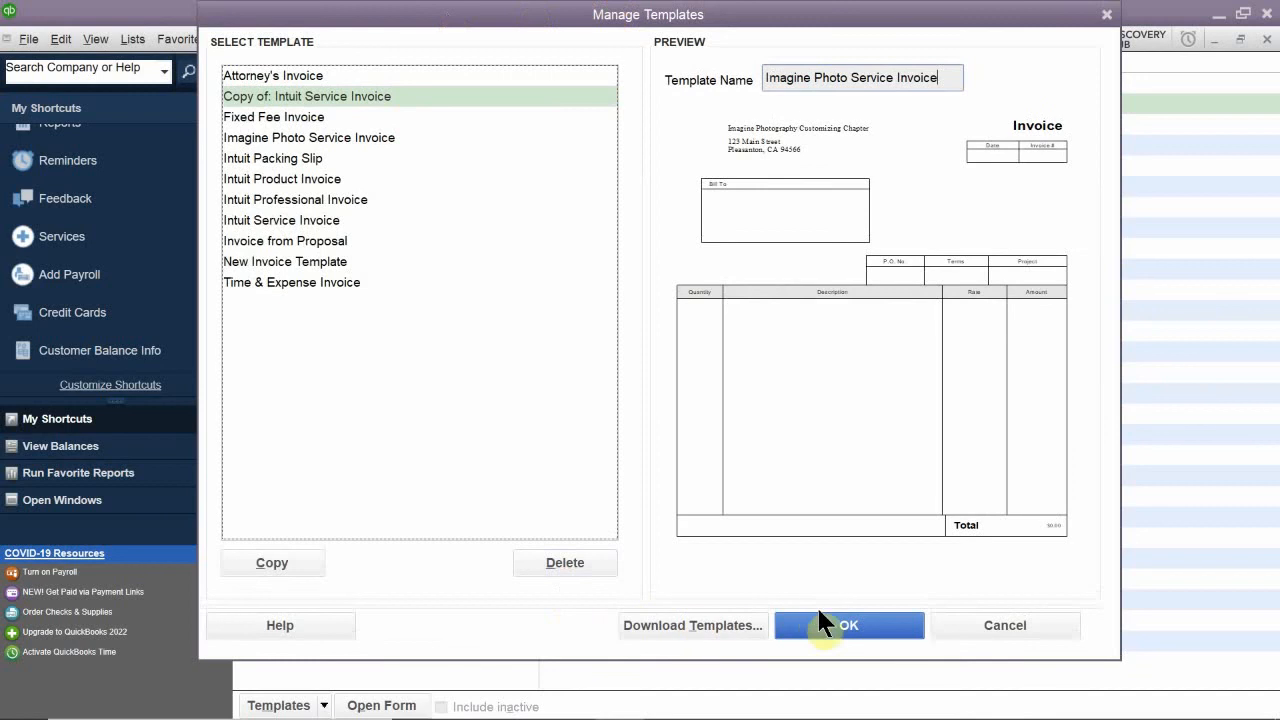
pyautogui.click(841, 616)
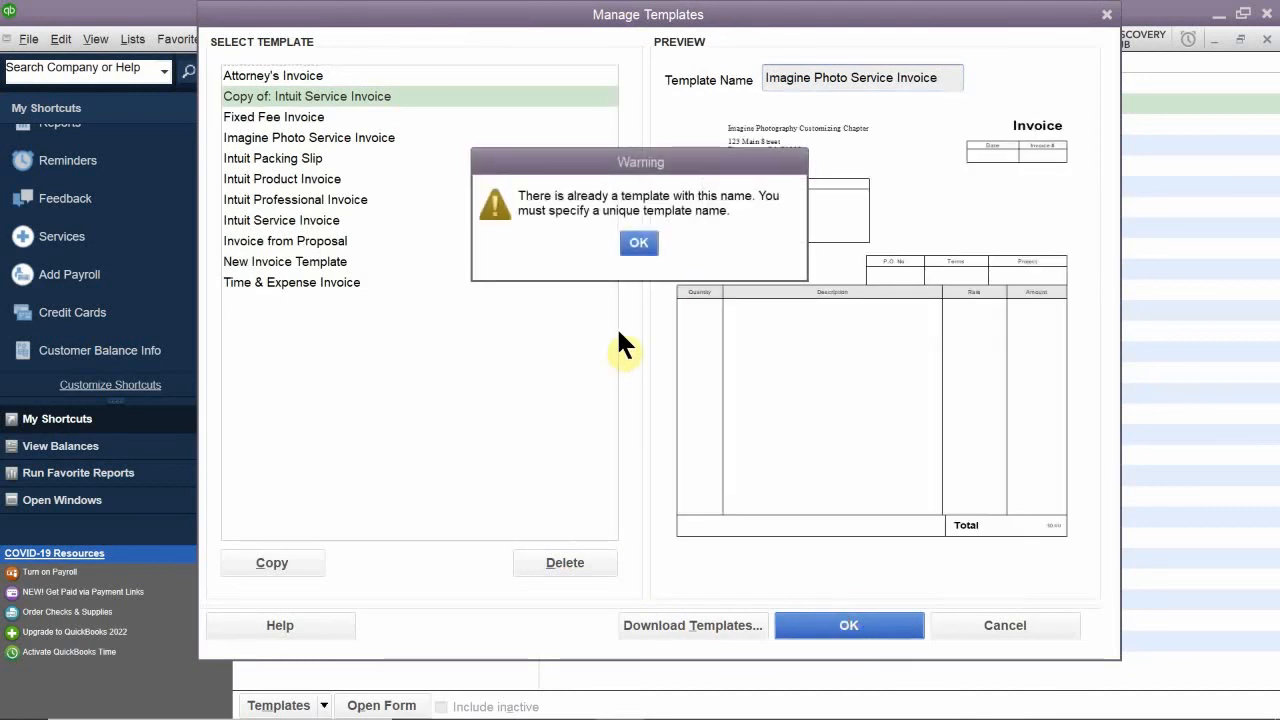
pyautogui.click(638, 243)
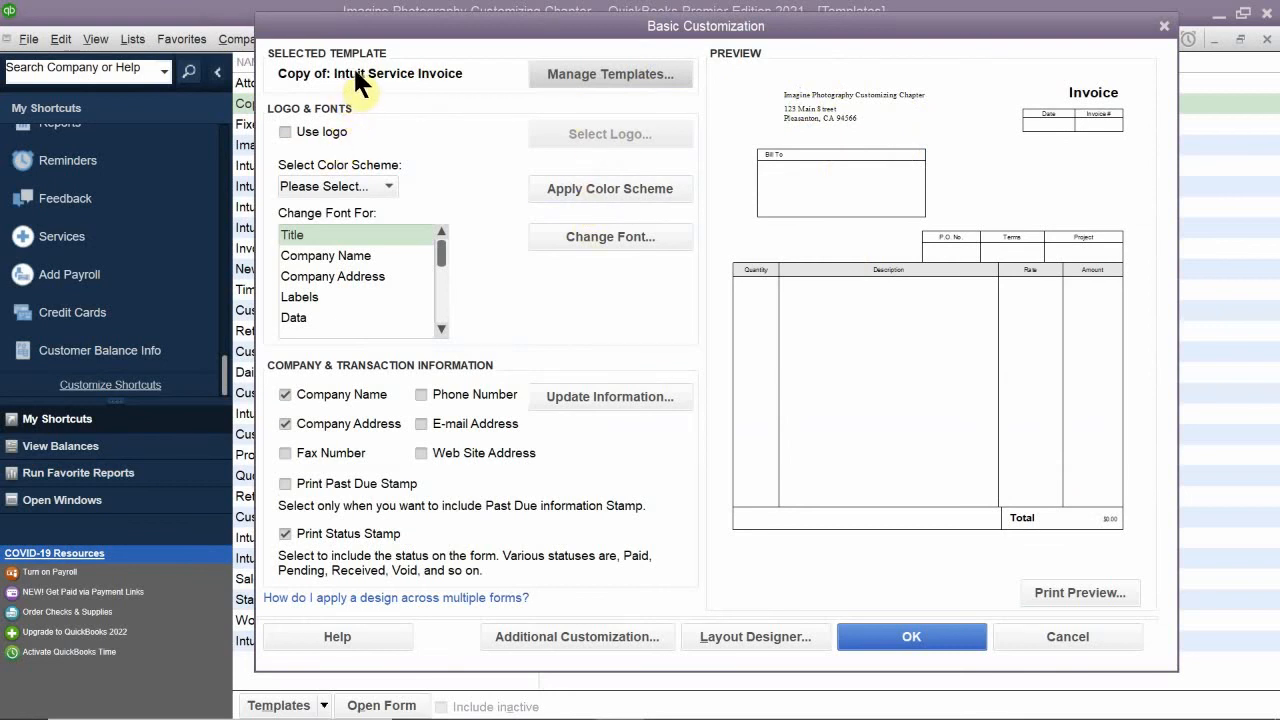
# - Try to rename the Intuit Service Invoice copy as Imagine Photo Service Invoice and close its customization
pyautogui.click(592, 75)
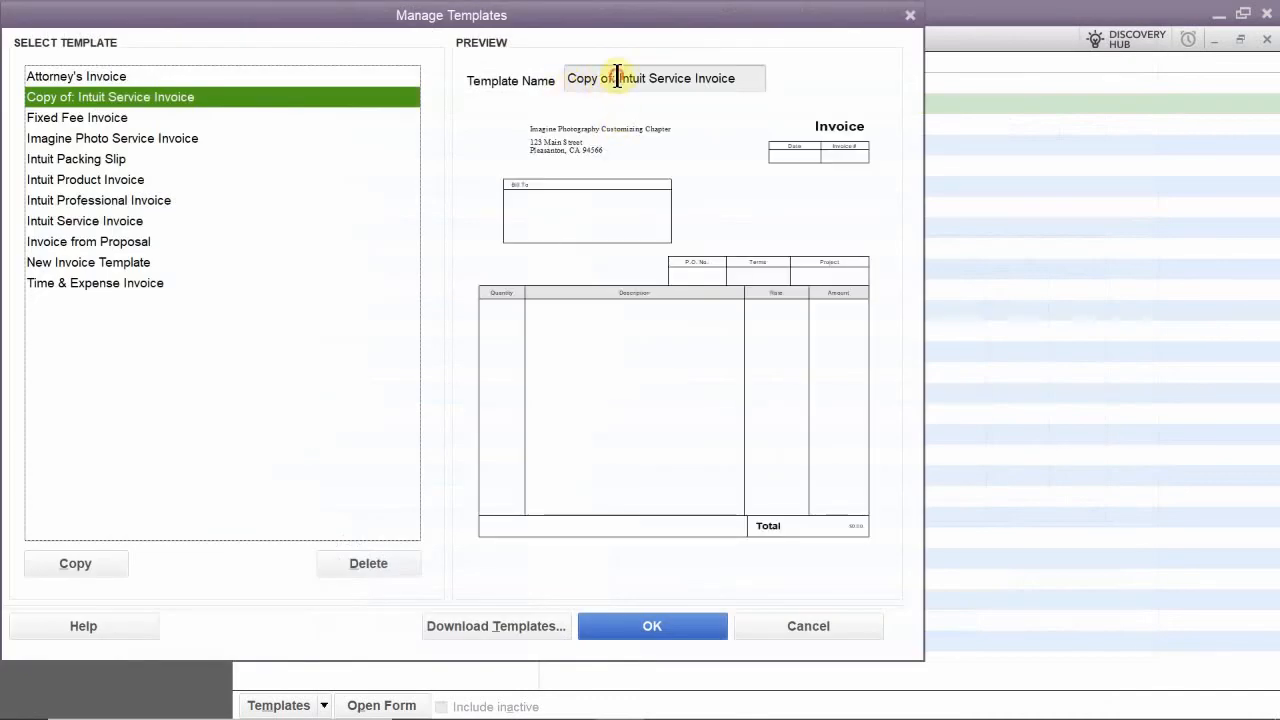
pyautogui.moveTo(618, 78); pyautogui.dragTo(520, 80)
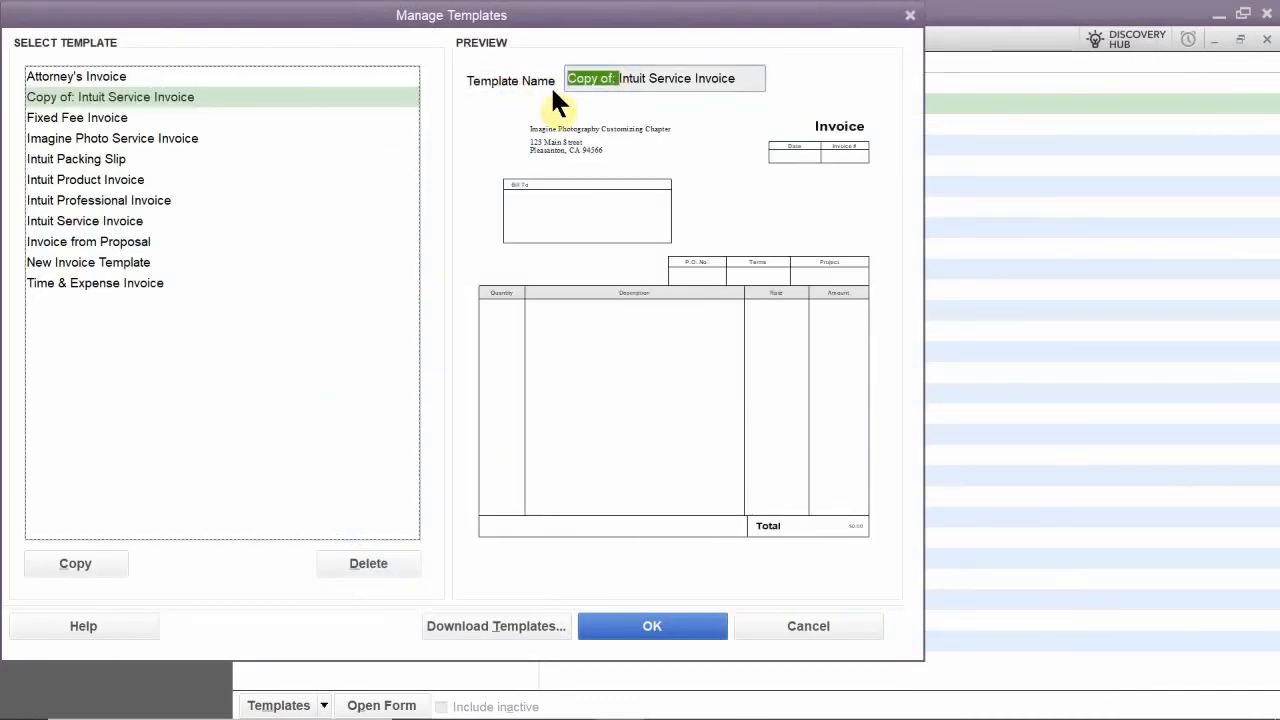
pyautogui.moveTo(734, 80); pyautogui.dragTo(466, 84)
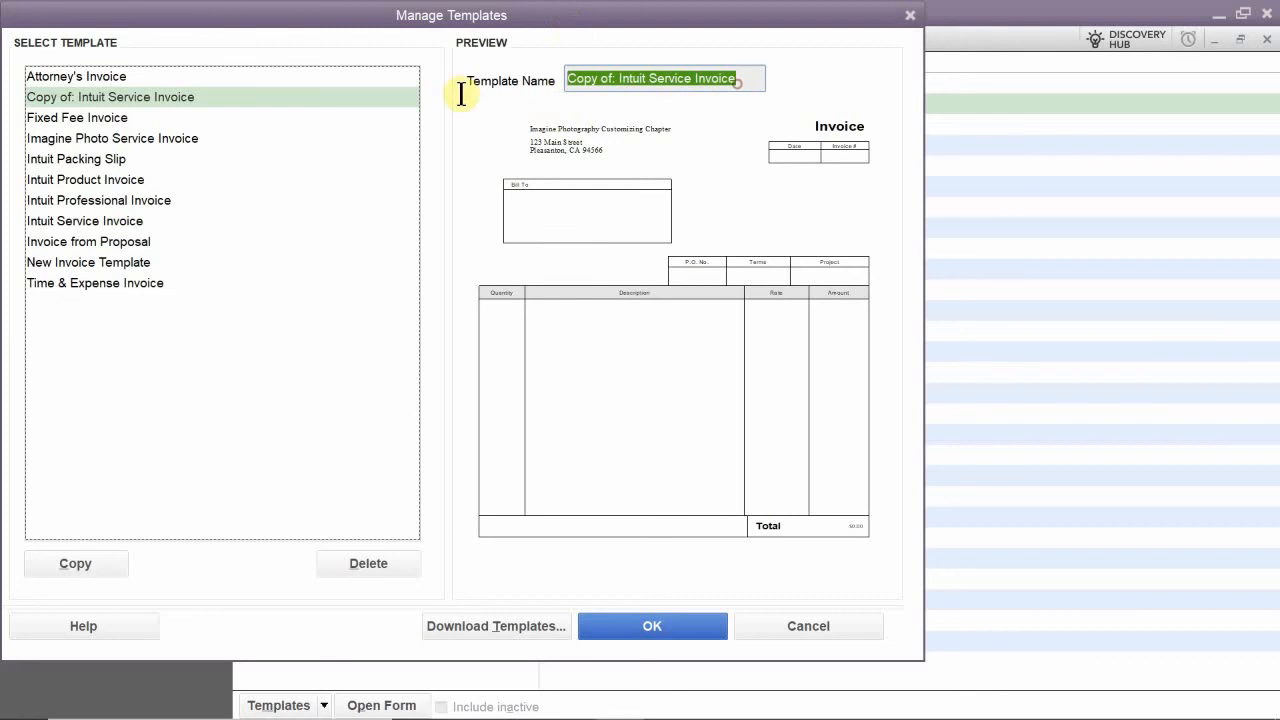
pyautogui.press('Delete')
pyautogui.write('I')
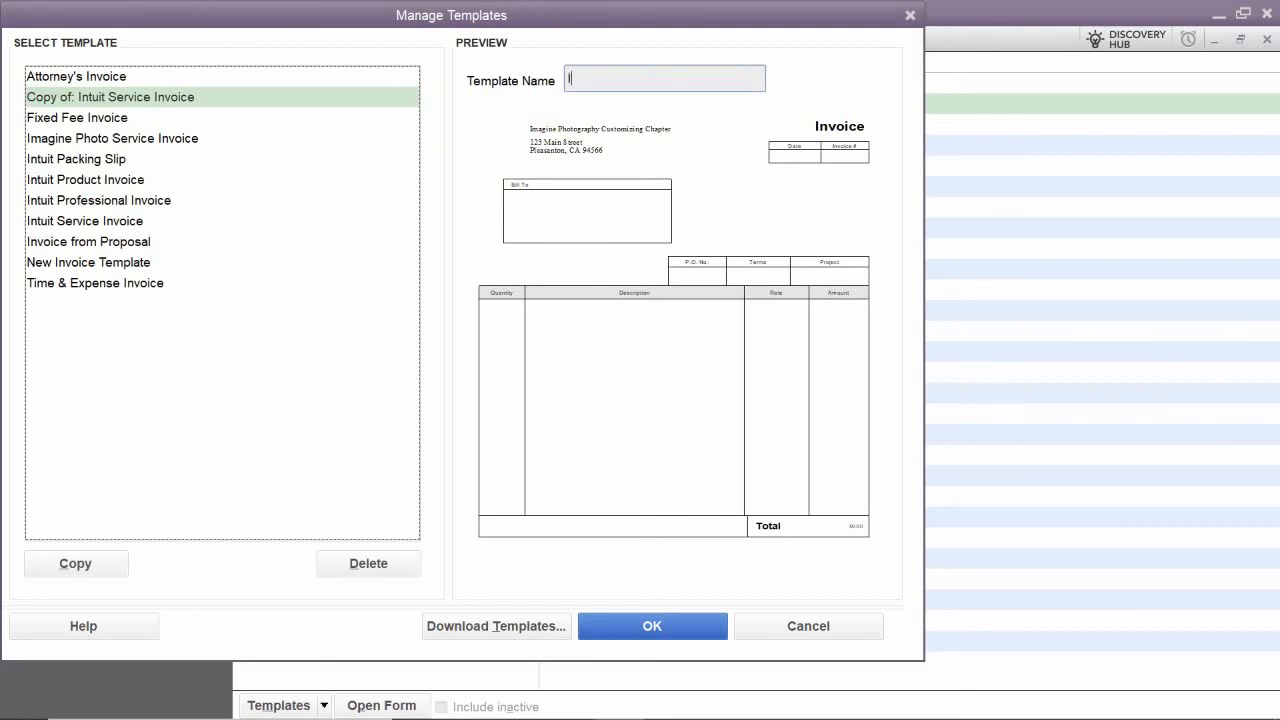
pyautogui.write('magine Photo Service iNV')
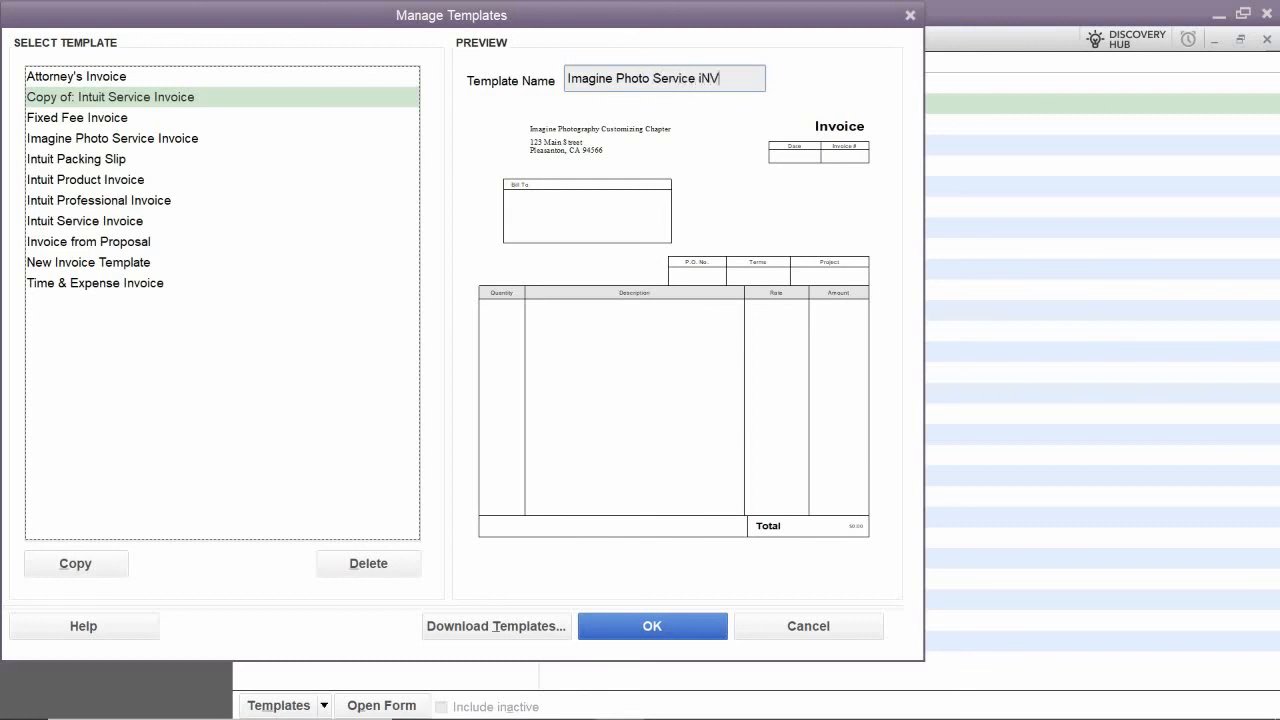
pyautogui.press('BackSpace')
pyautogui.press('BackSpace')
pyautogui.write('l')
pyautogui.write('voic')
pyautogui.moveTo(360, 12); pyautogui.dragTo(540, 104)
pyautogui.moveTo(628, 82); pyautogui.dragTo(622, 174)
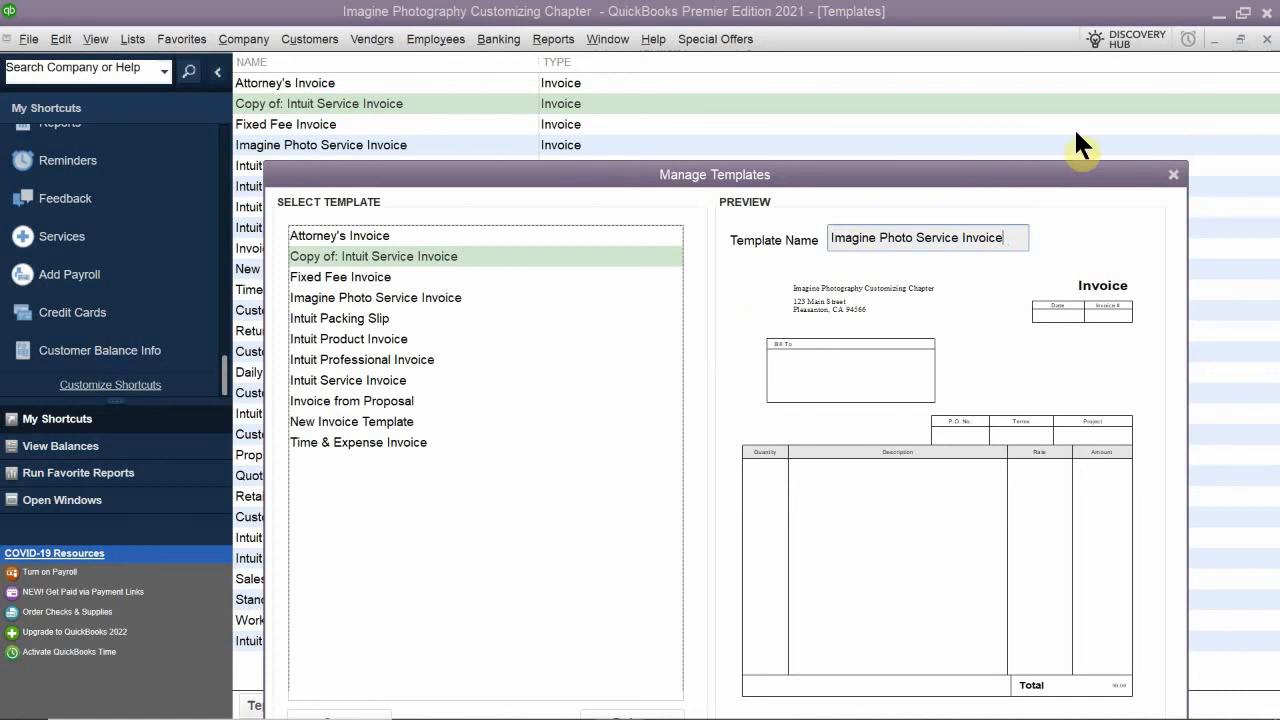
pyautogui.click(1173, 176)
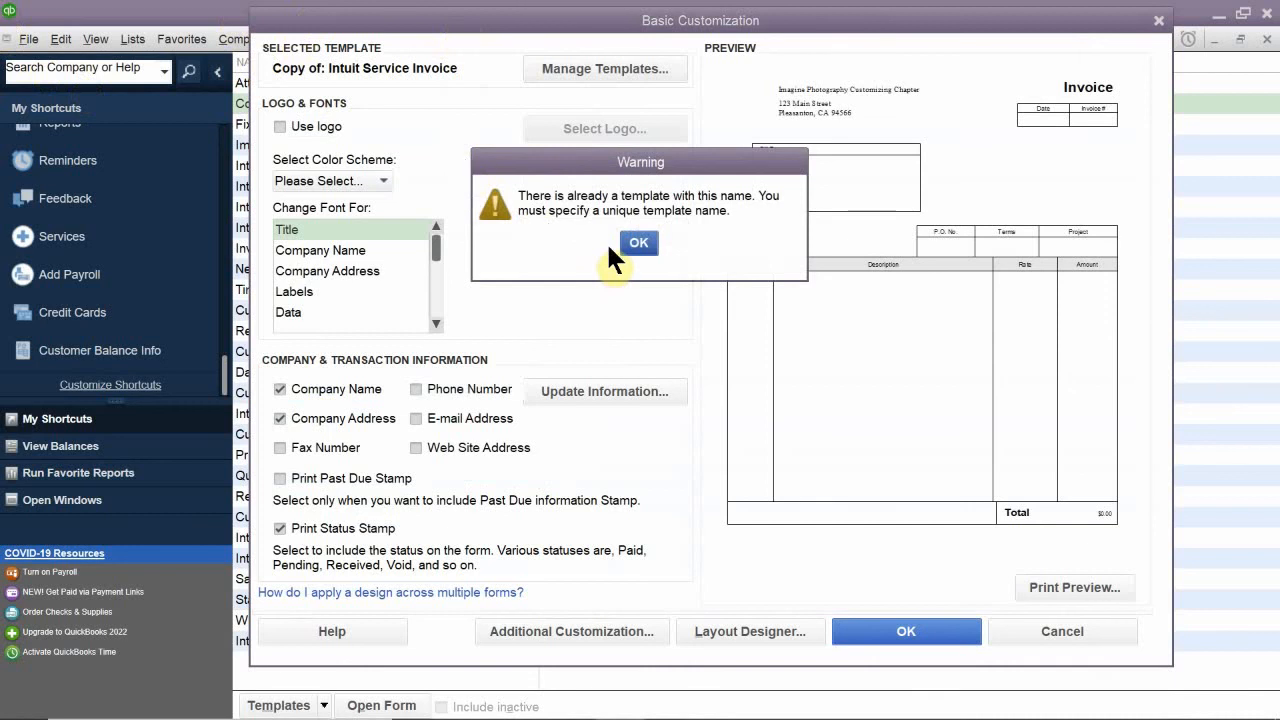
pyautogui.click(638, 242)
pyautogui.moveTo(677, 27); pyautogui.dragTo(594, 203)
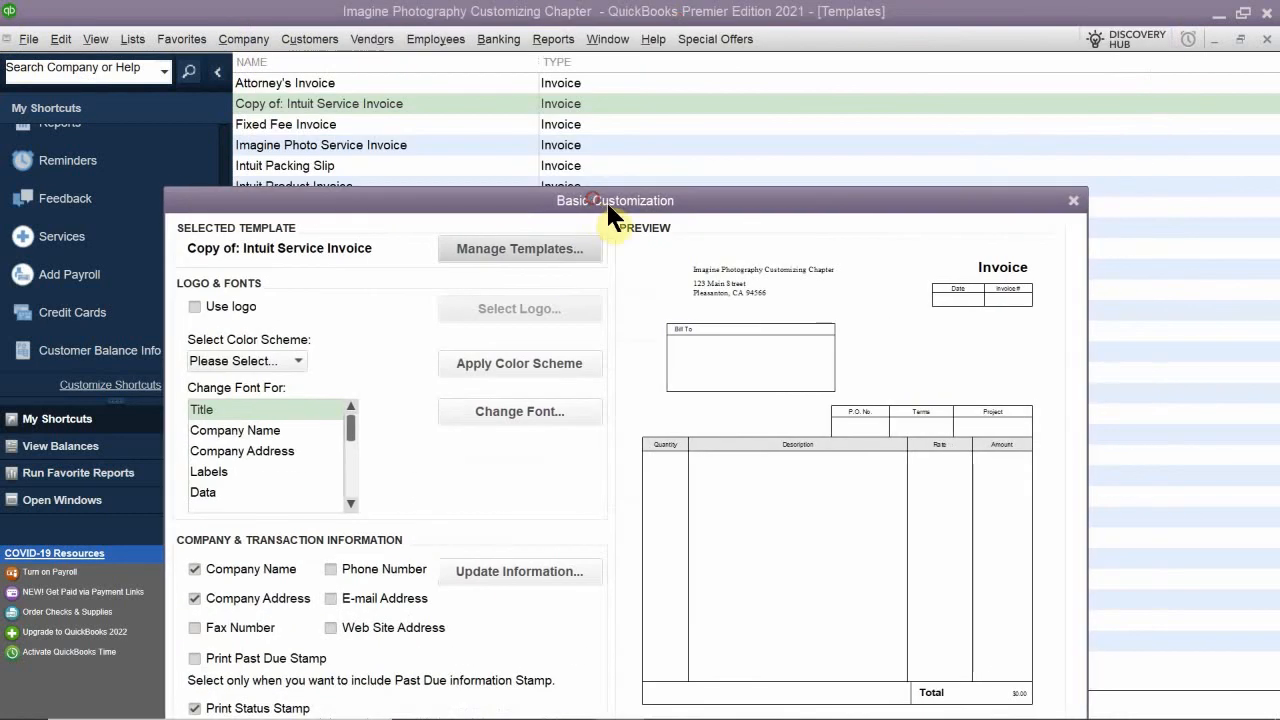
pyautogui.click(1074, 203)
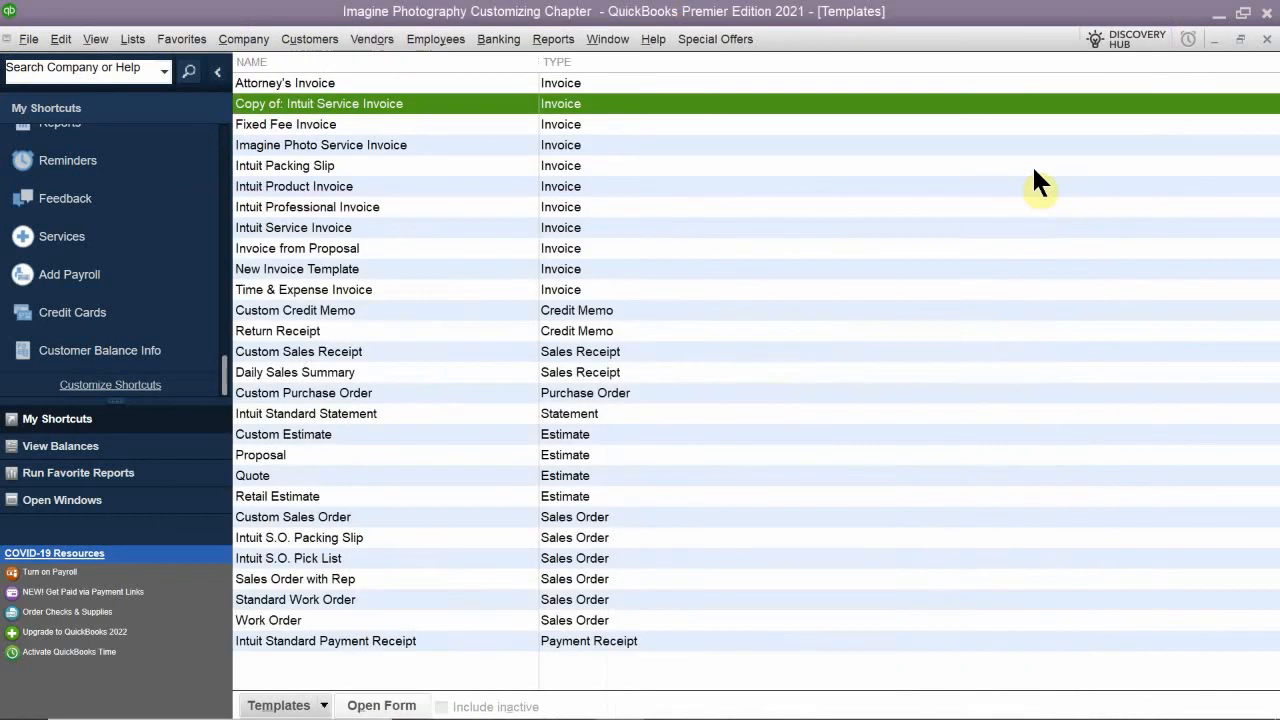
# - Open the Intuit Professional Invoice template for customization
pyautogui.click(343, 207)
pyautogui.doubleClick(348, 206)
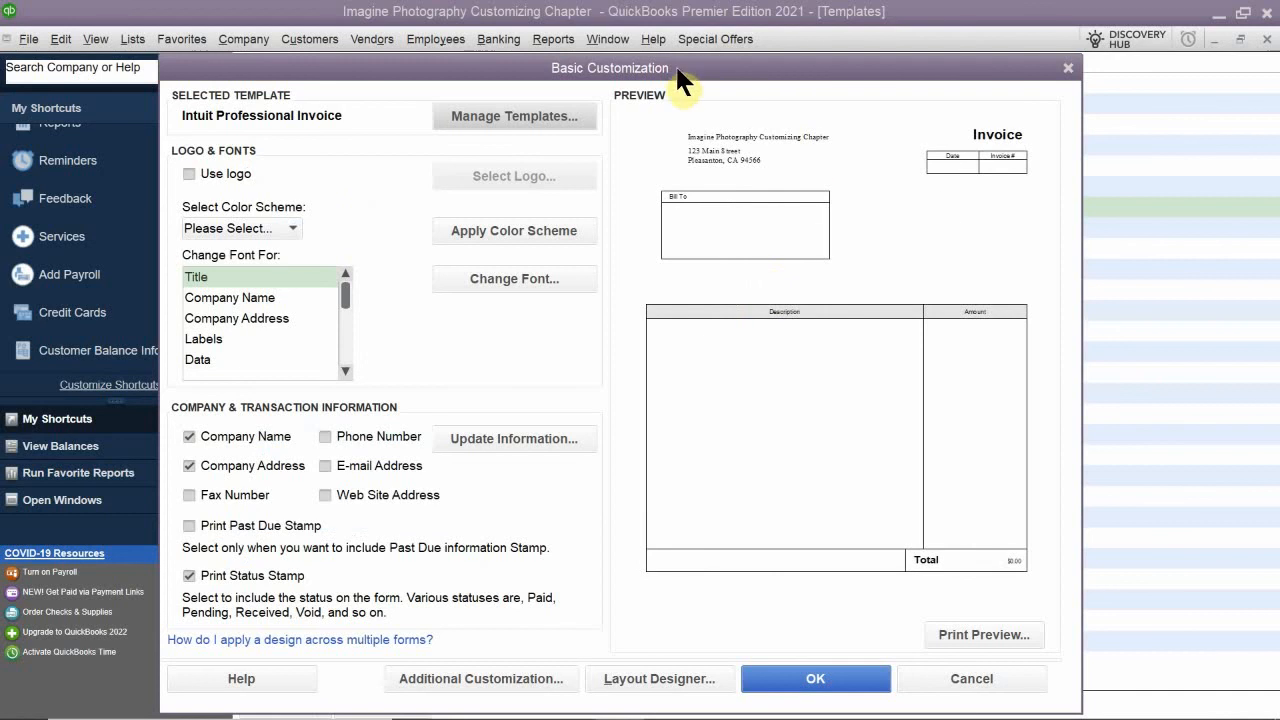
pyautogui.moveTo(659, 72); pyautogui.dragTo(770, 17)
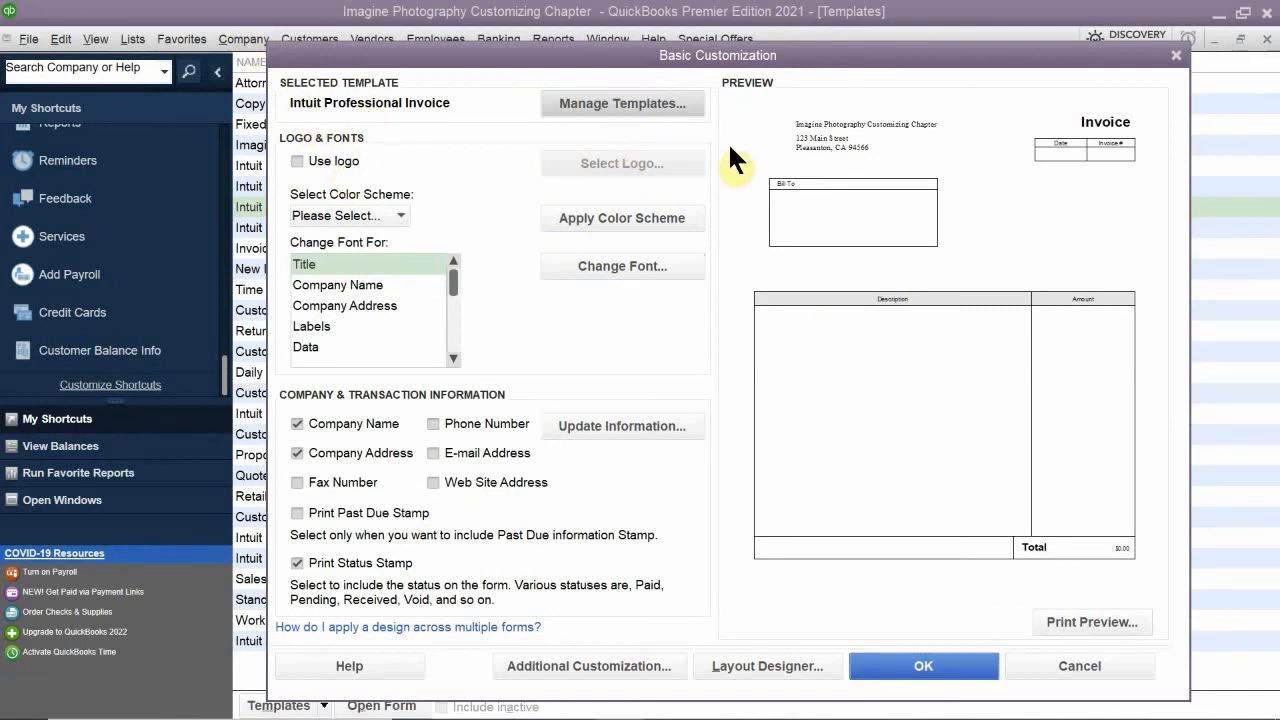
# - Enable the logo on the invoice template using the logo image from Quickbooks Portable Files' Final 2021 Classroom Files folder
pyautogui.click(338, 160)
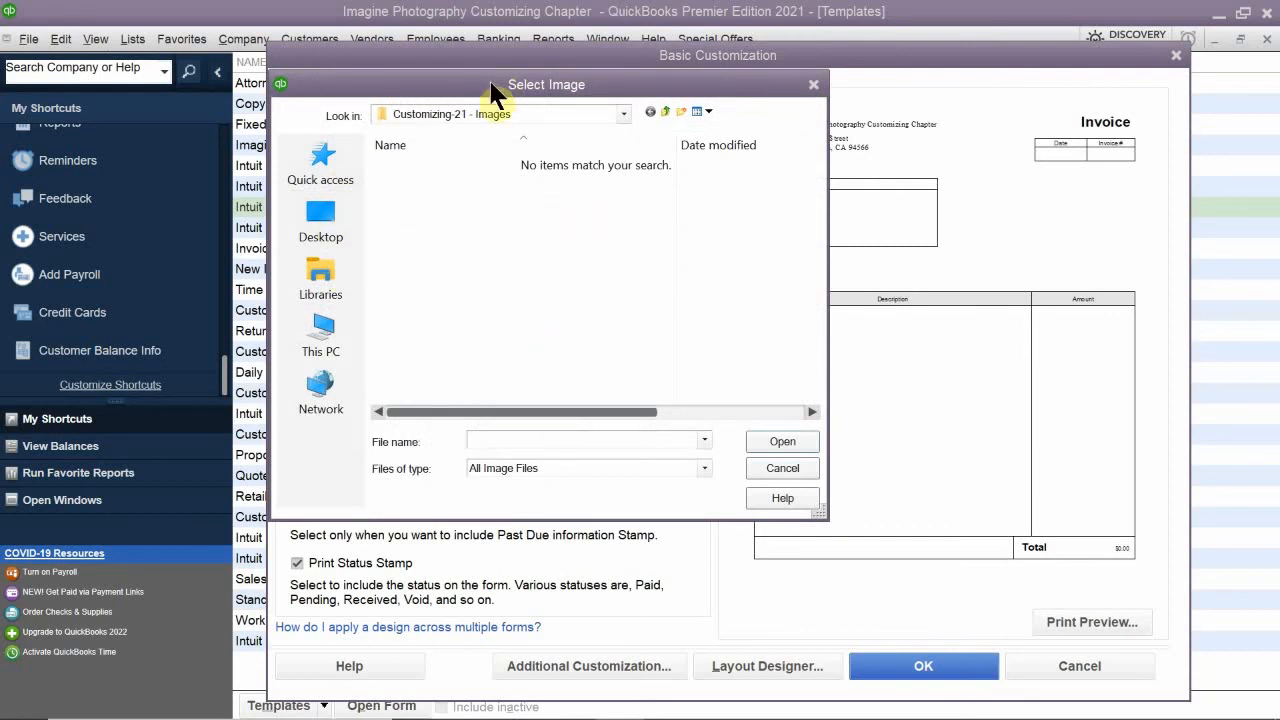
pyautogui.moveTo(493, 88); pyautogui.dragTo(545, 183)
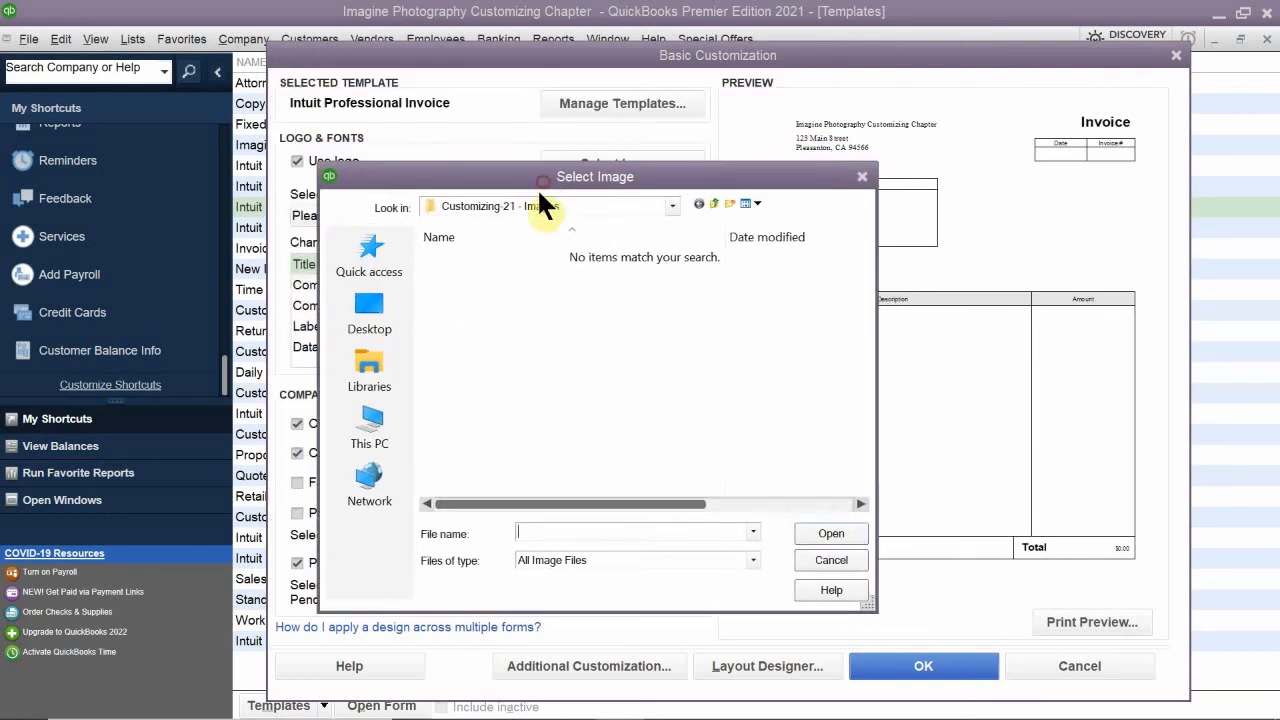
pyautogui.click(553, 205)
pyautogui.click(553, 205)
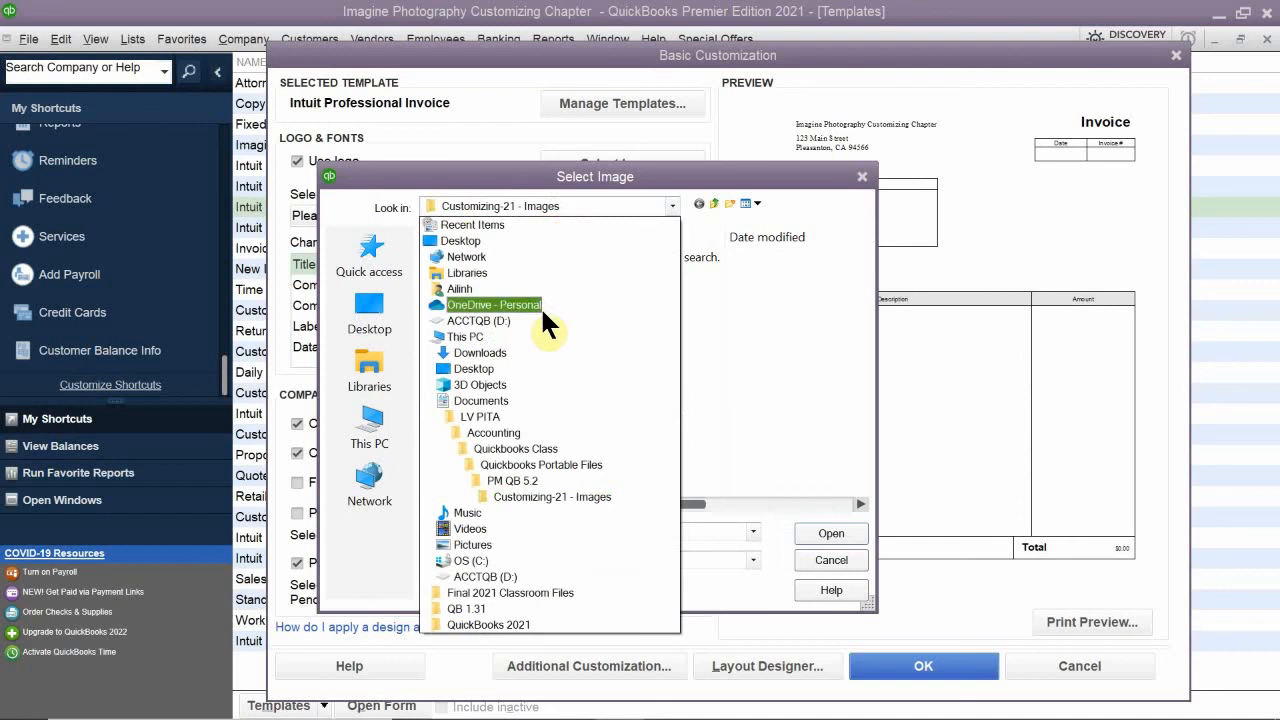
pyautogui.click(548, 396)
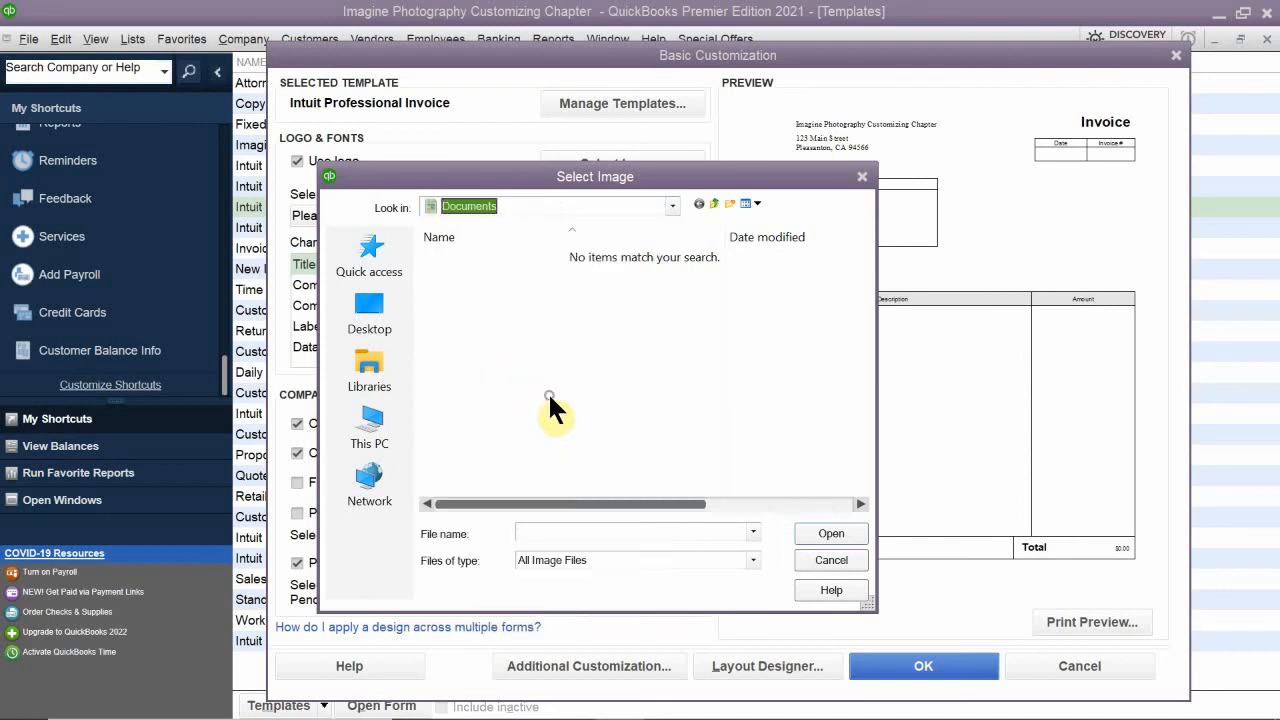
pyautogui.doubleClick(486, 431)
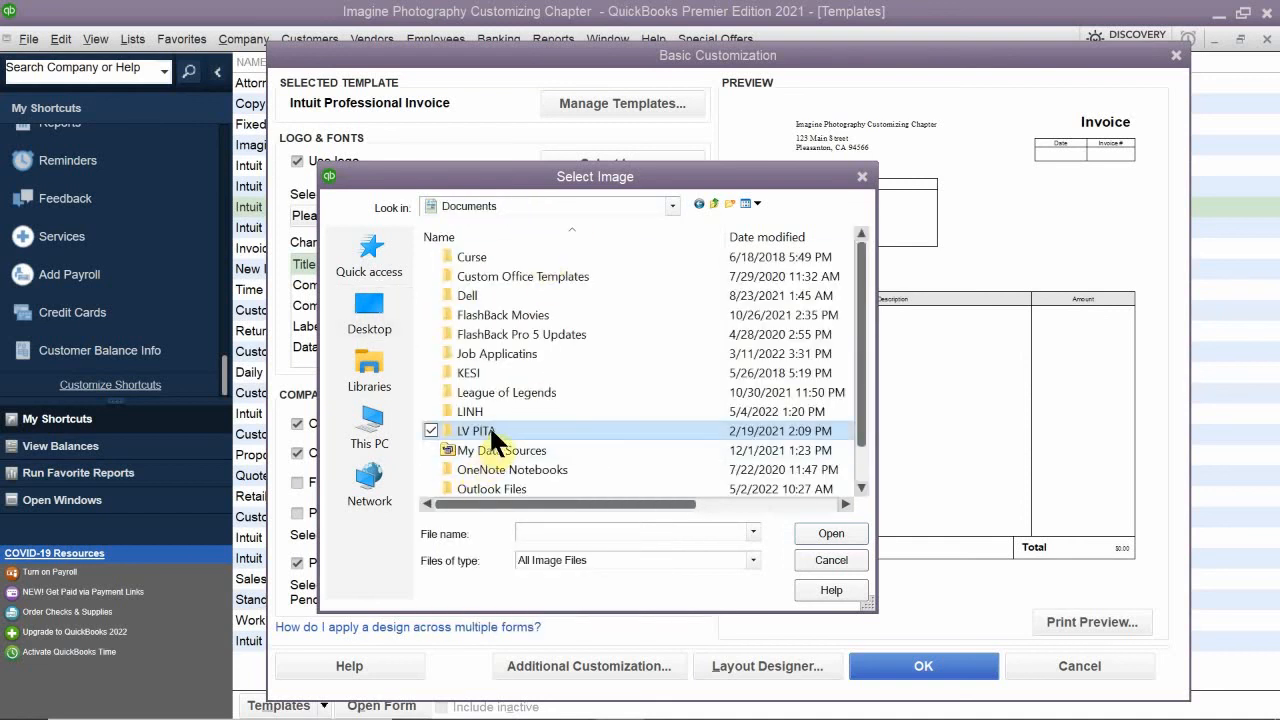
pyautogui.doubleClick(487, 312)
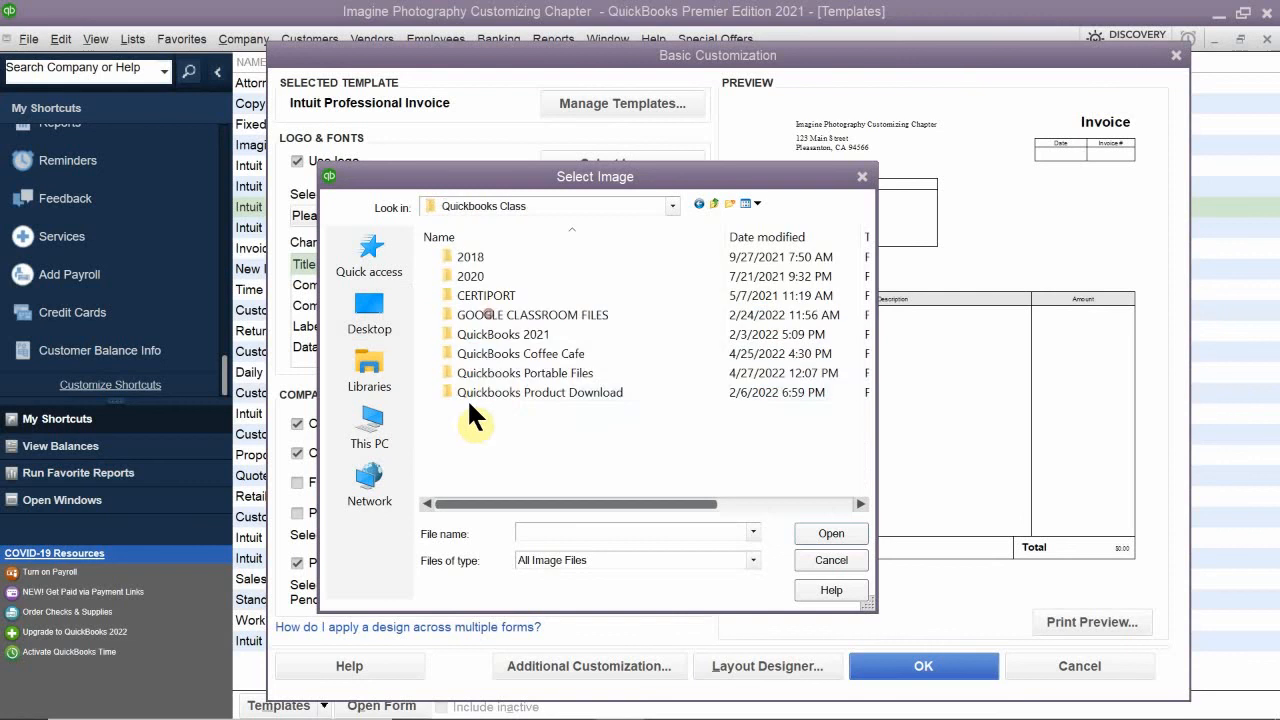
pyautogui.doubleClick(509, 371)
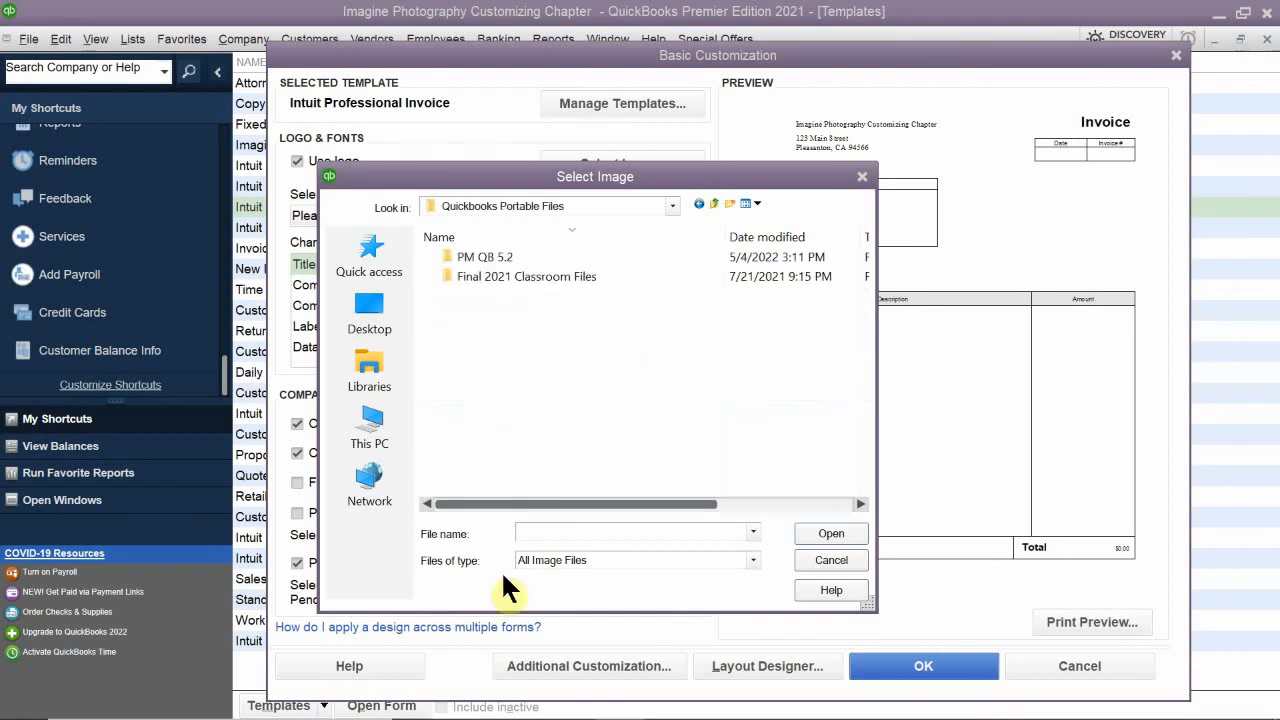
pyautogui.doubleClick(530, 279)
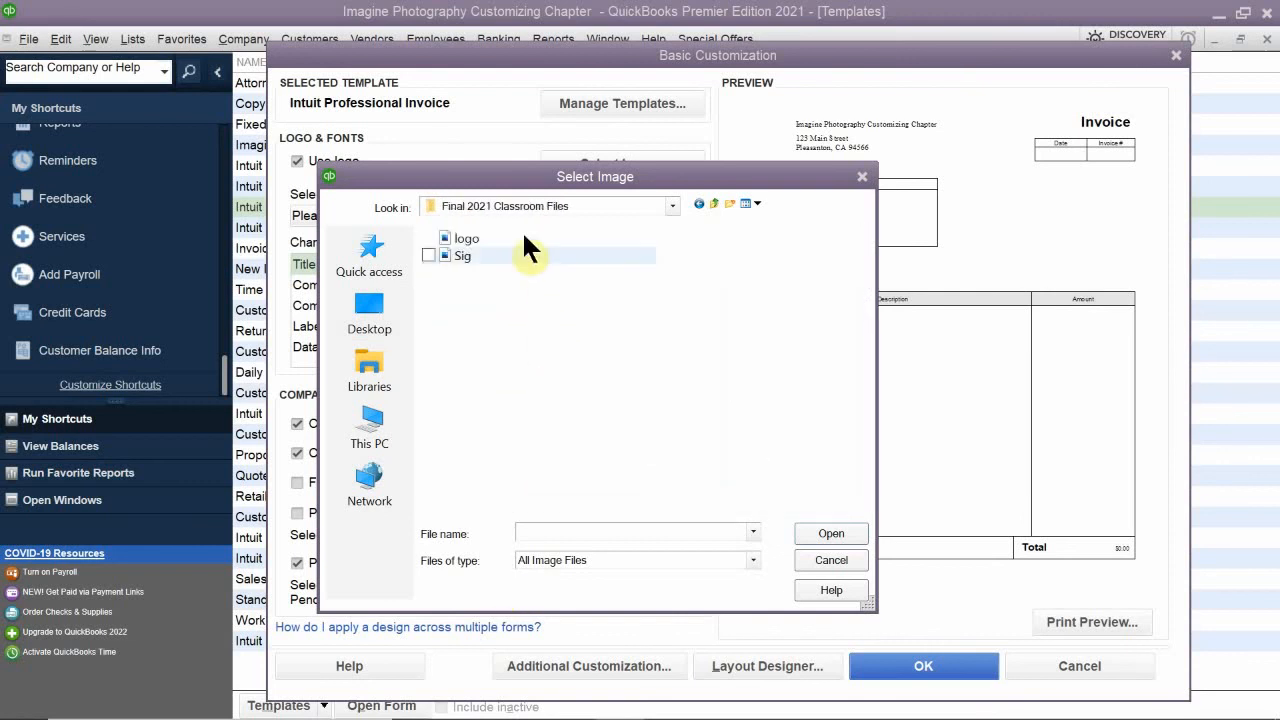
pyautogui.click(468, 238)
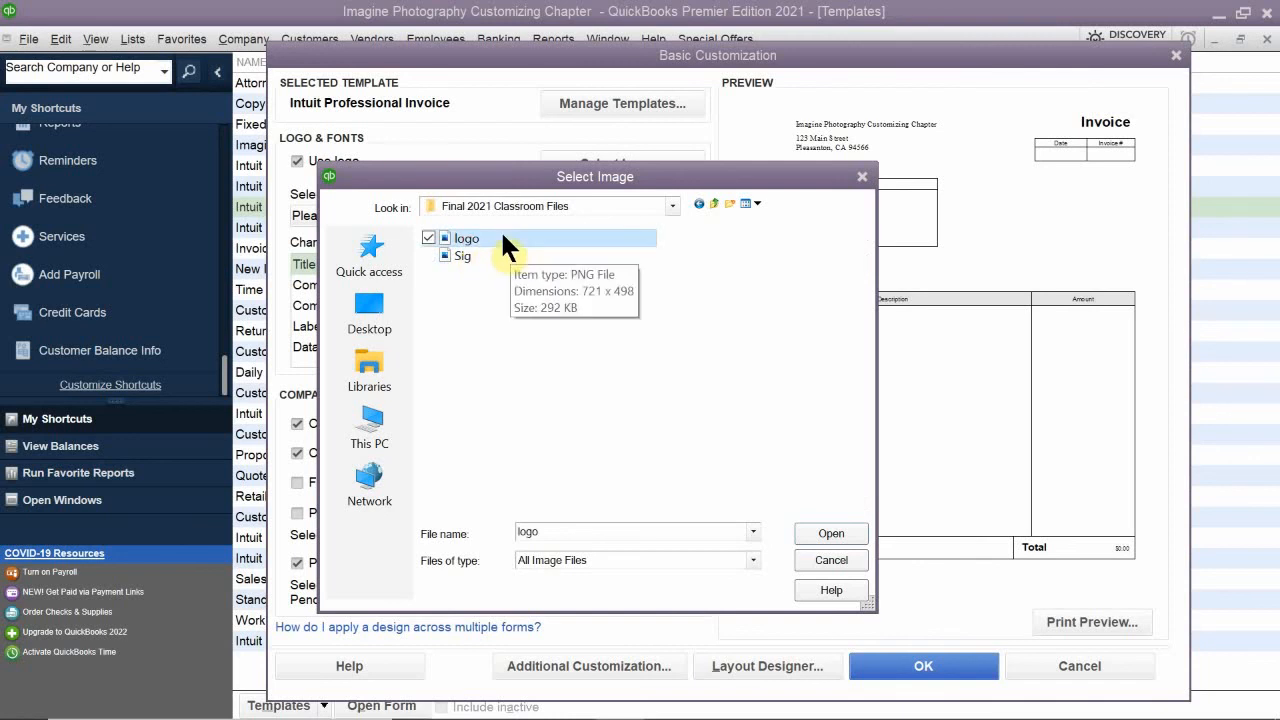
pyautogui.doubleClick(500, 236)
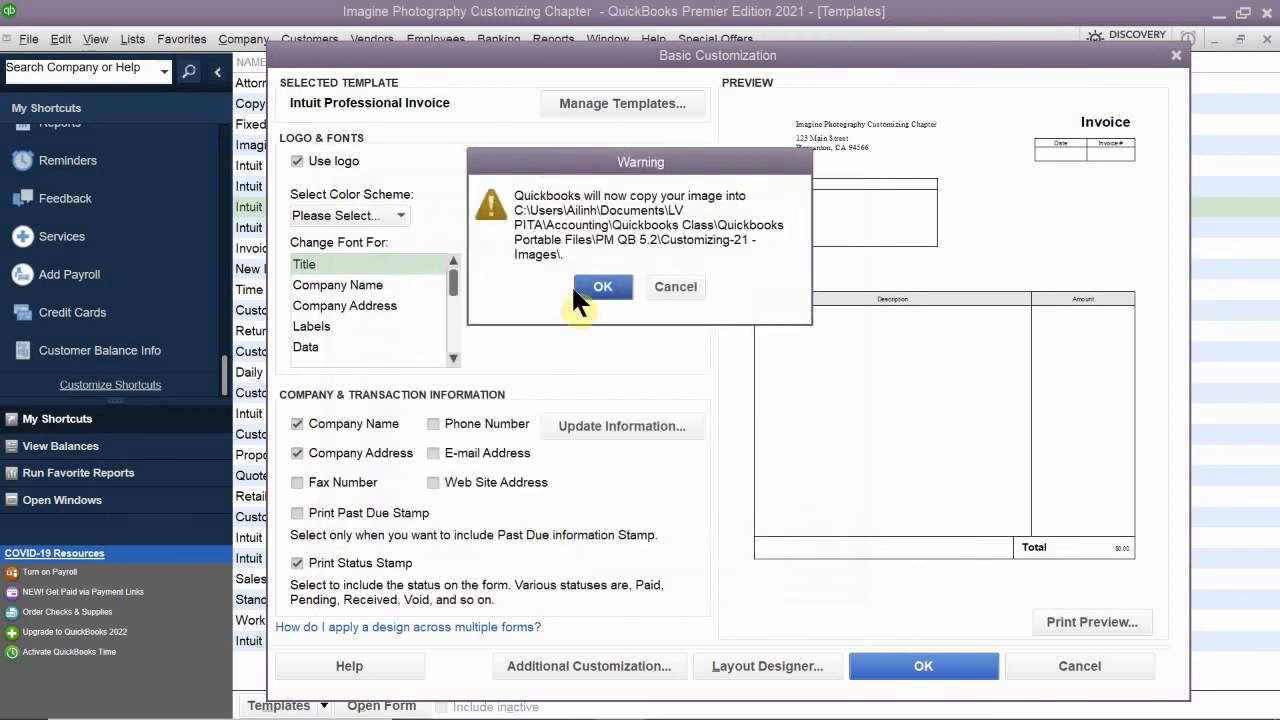
pyautogui.click(600, 287)
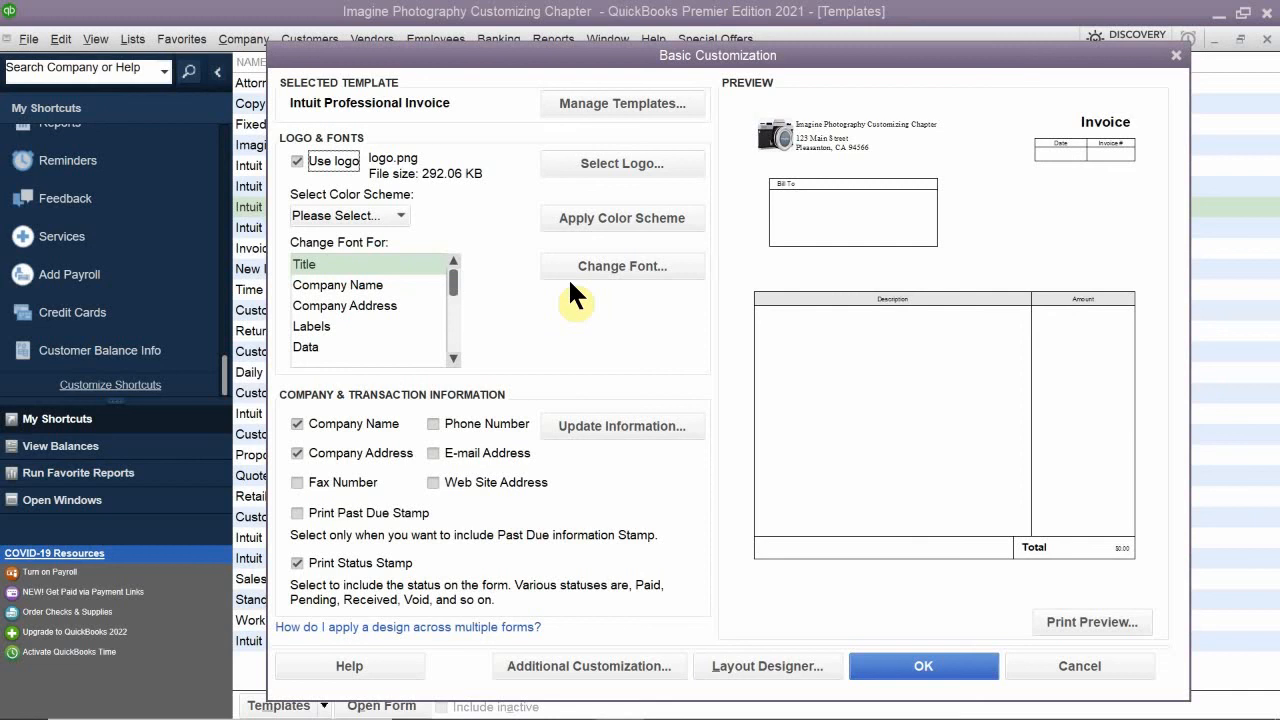
# - Set the font size of the invoice template's Title to 36
pyautogui.click(344, 264)
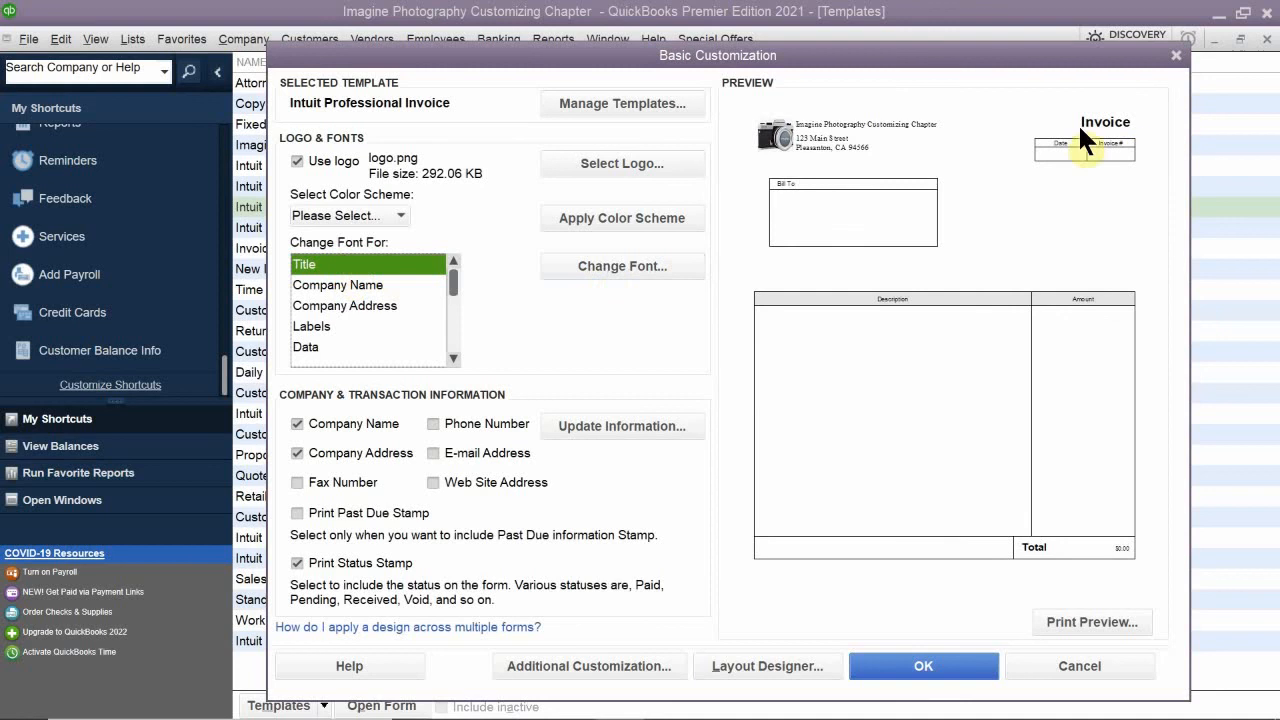
pyautogui.click(628, 267)
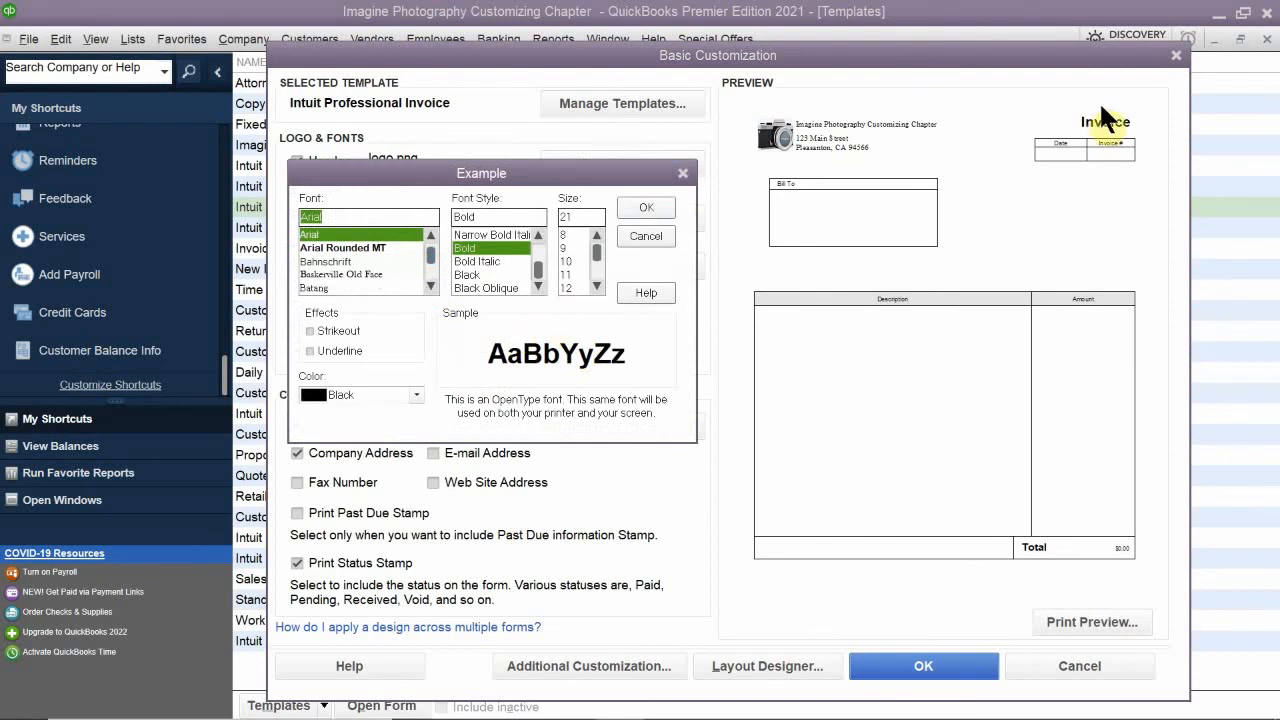
pyautogui.click(599, 286)
pyautogui.click(600, 286)
pyautogui.click(601, 286)
pyautogui.click(601, 286)
pyautogui.click(601, 286)
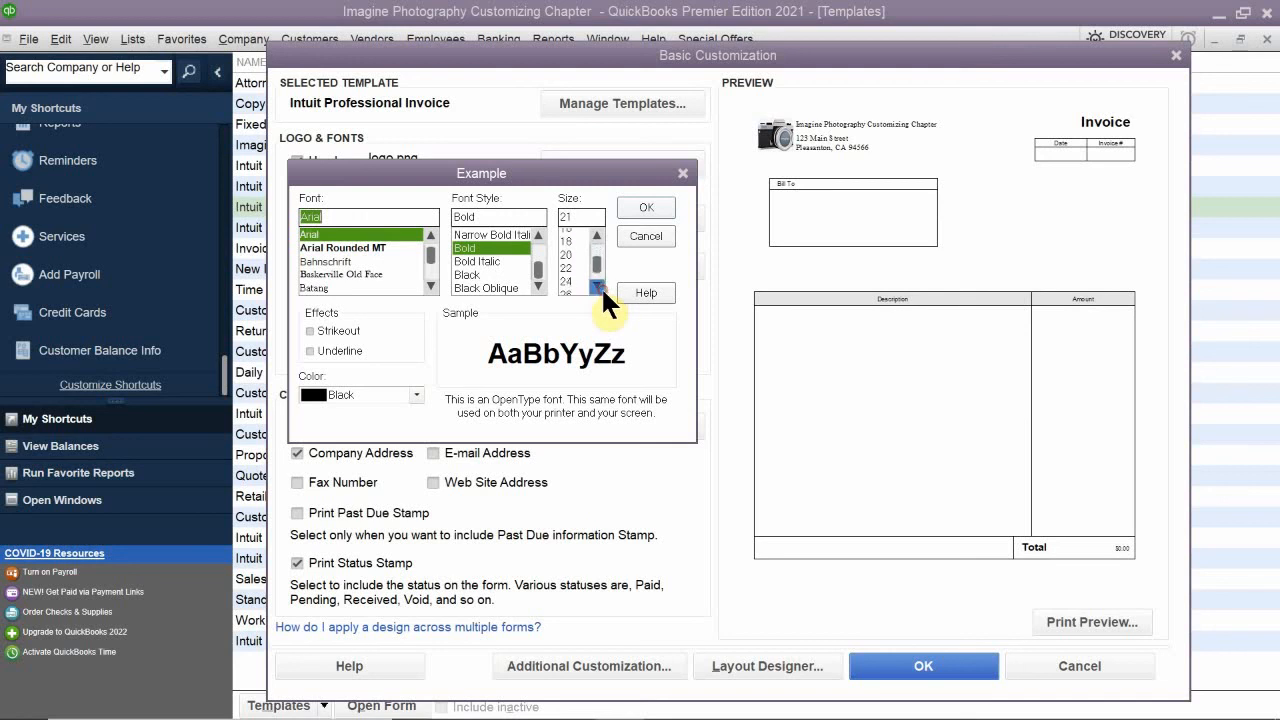
pyautogui.click(601, 286)
pyautogui.click(600, 286)
pyautogui.click(593, 285)
pyautogui.click(596, 285)
pyautogui.click(568, 287)
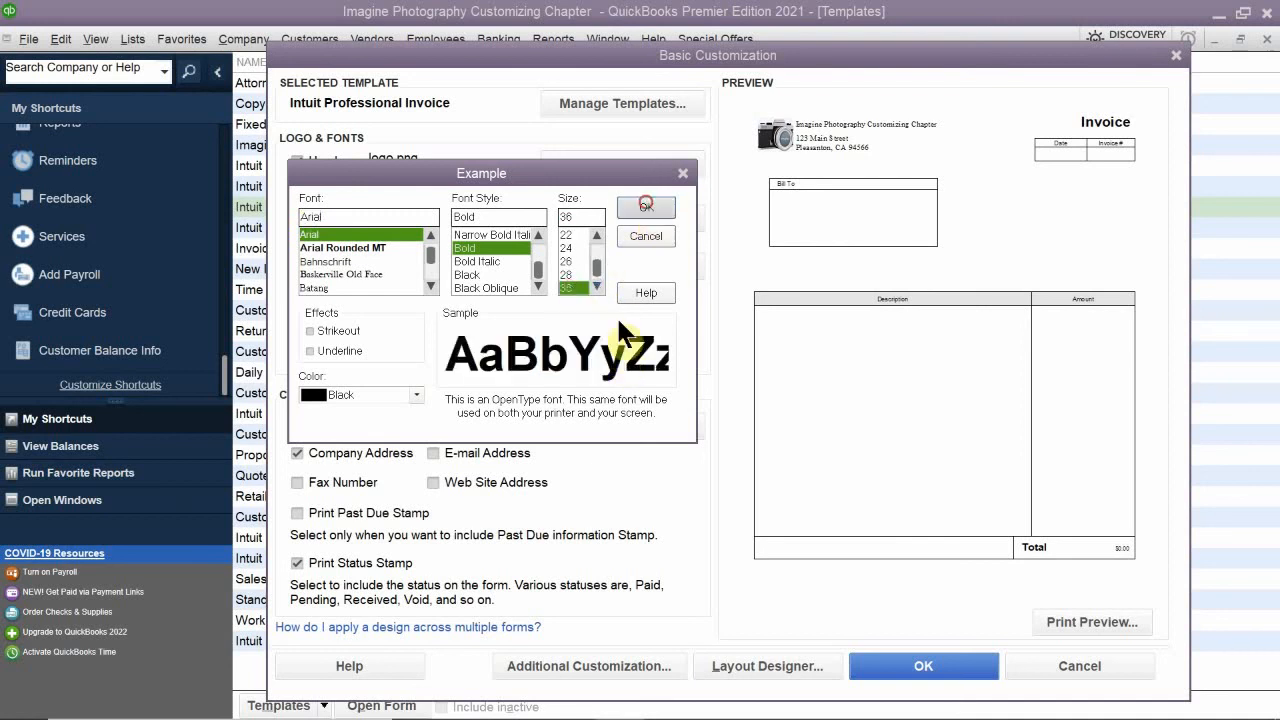
pyautogui.click(646, 205)
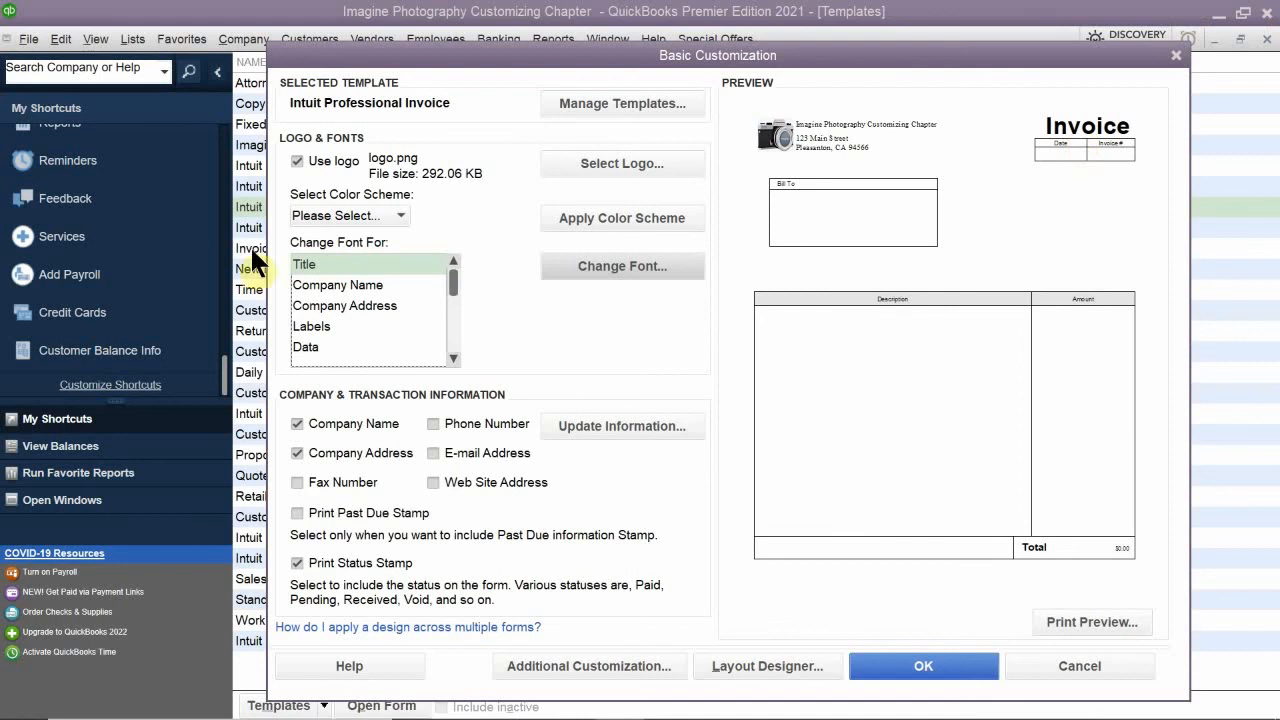
# - Change the Company Name font to Copperplate Gothic Light at size 20
pyautogui.click(350, 284)
pyautogui.click(586, 264)
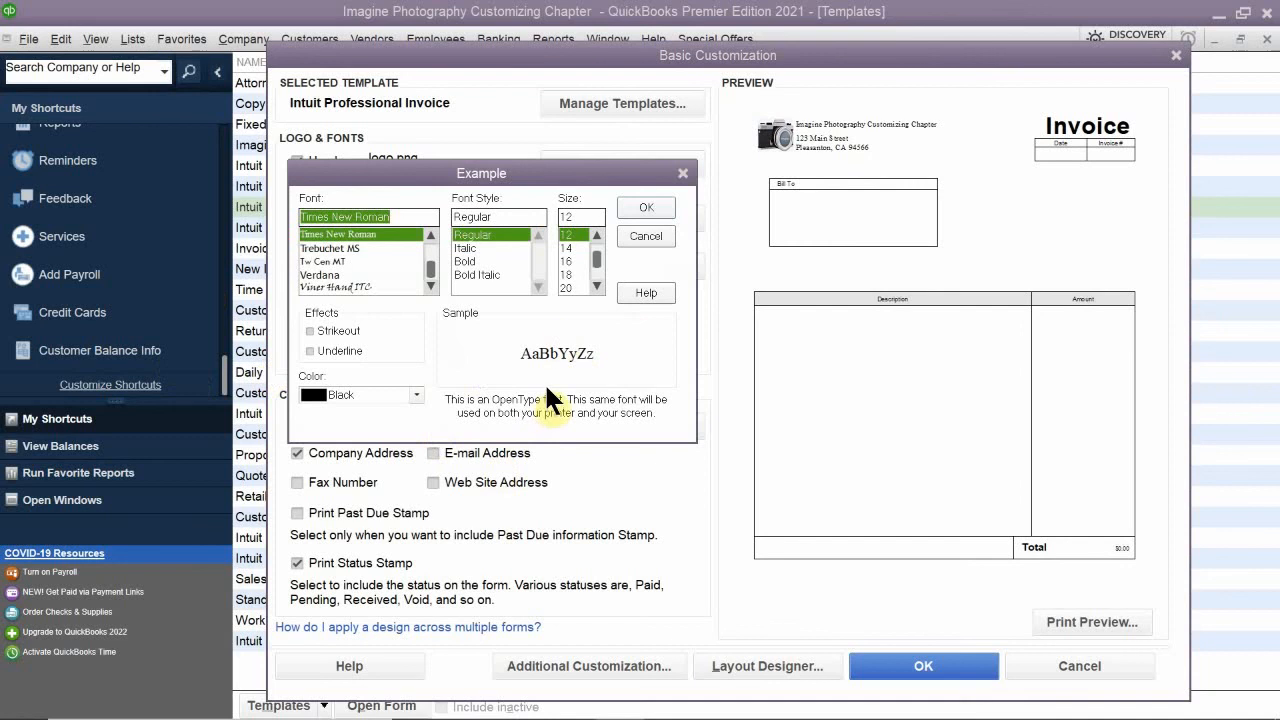
pyautogui.click(432, 282)
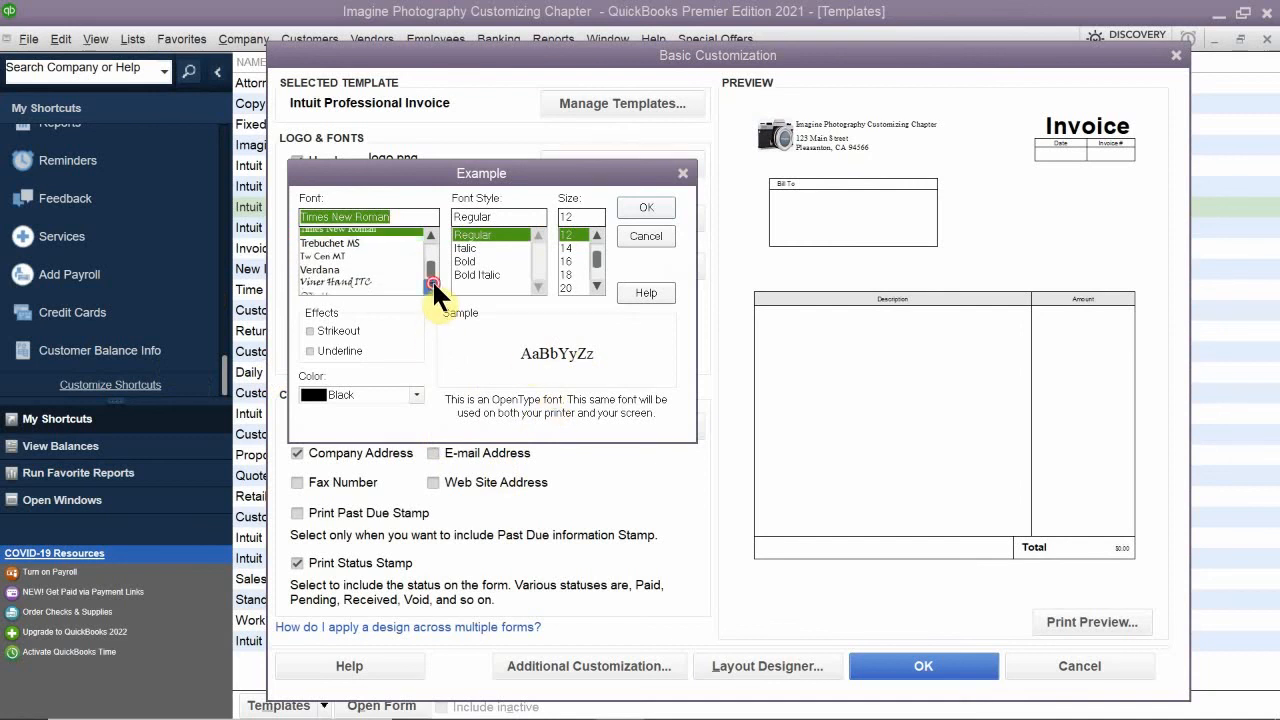
pyautogui.click(432, 283)
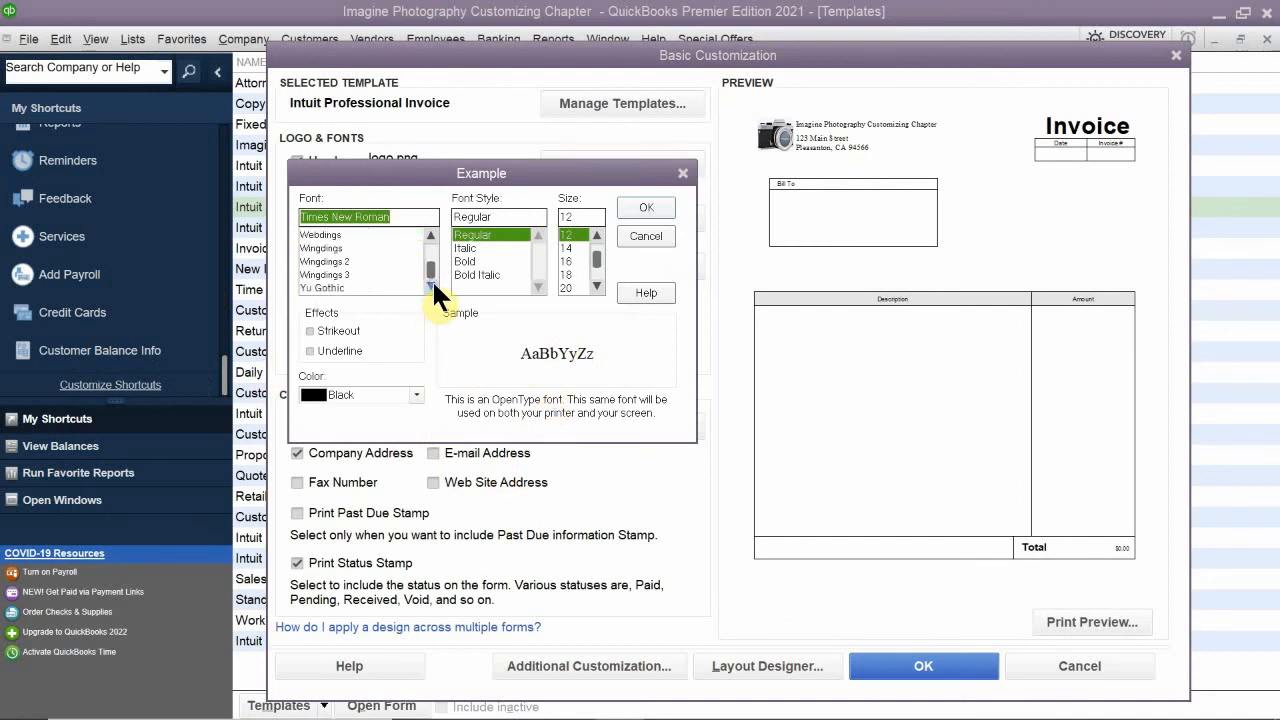
pyautogui.click(432, 283)
pyautogui.moveTo(434, 263)
pyautogui.mouseDown()
pyautogui.moveTo(441, 226)
pyautogui.moveTo(443, 251)
pyautogui.mouseUp()
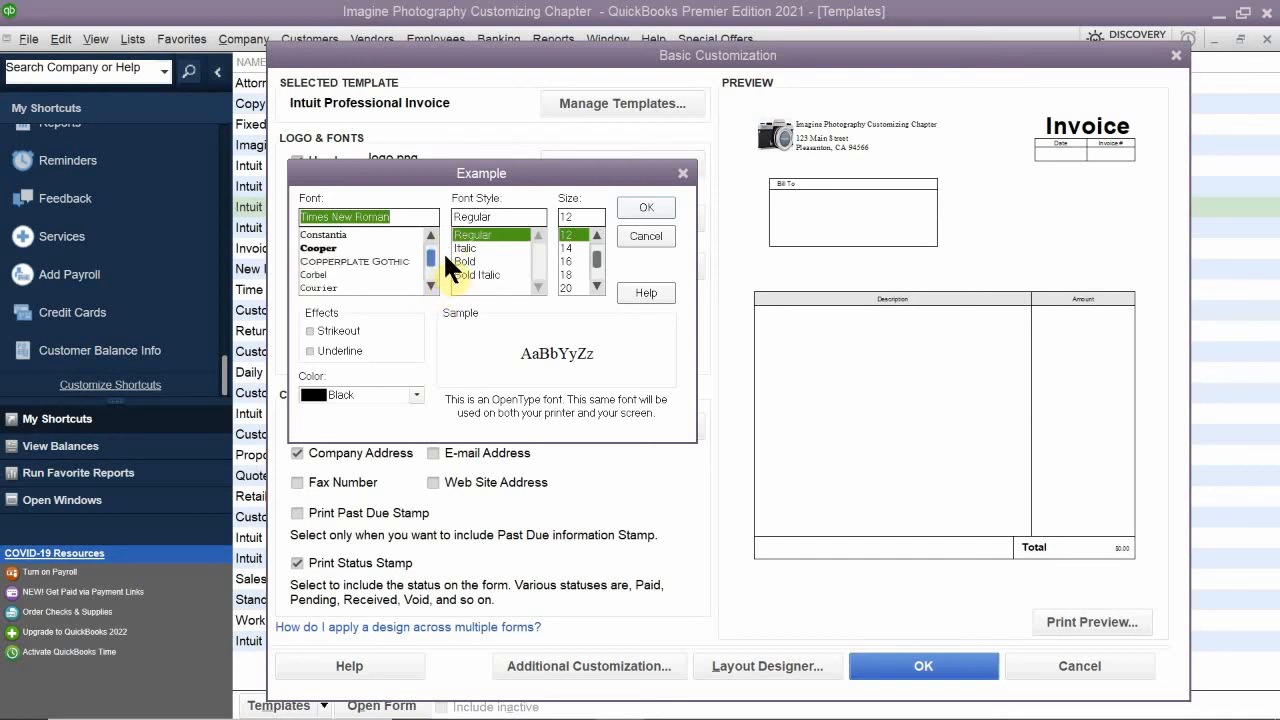
pyautogui.click(357, 261)
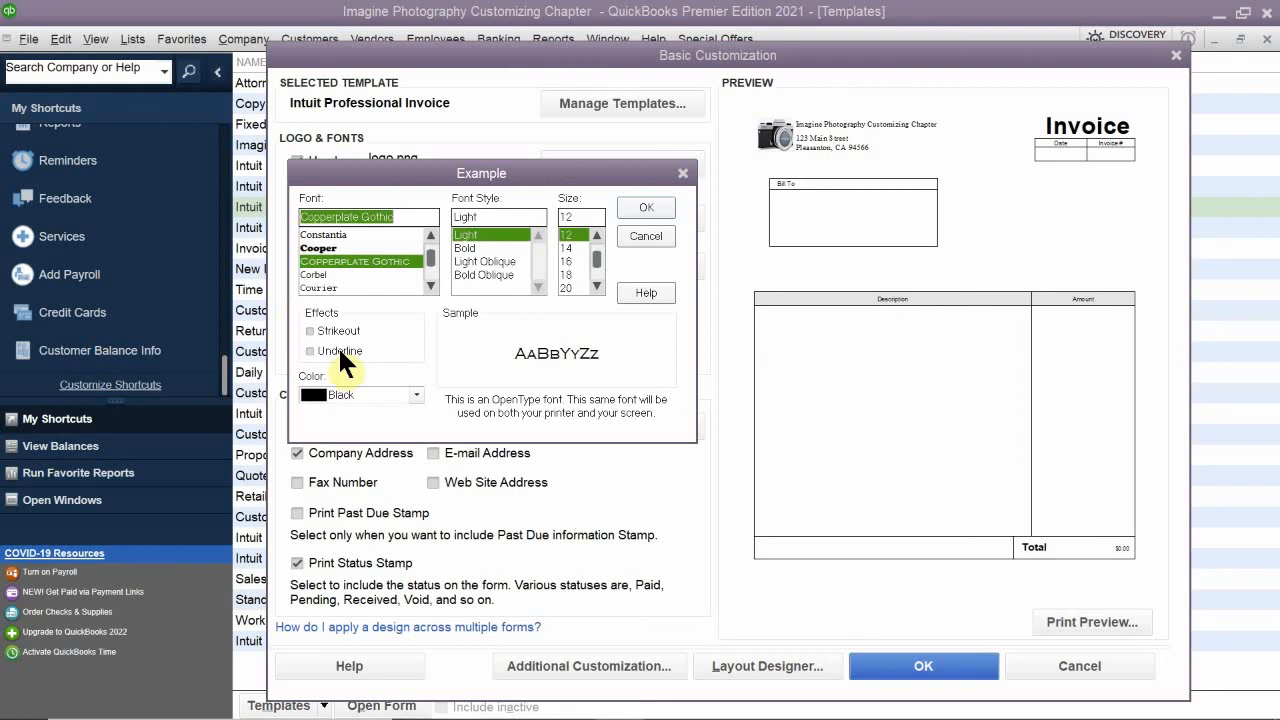
pyautogui.click(568, 287)
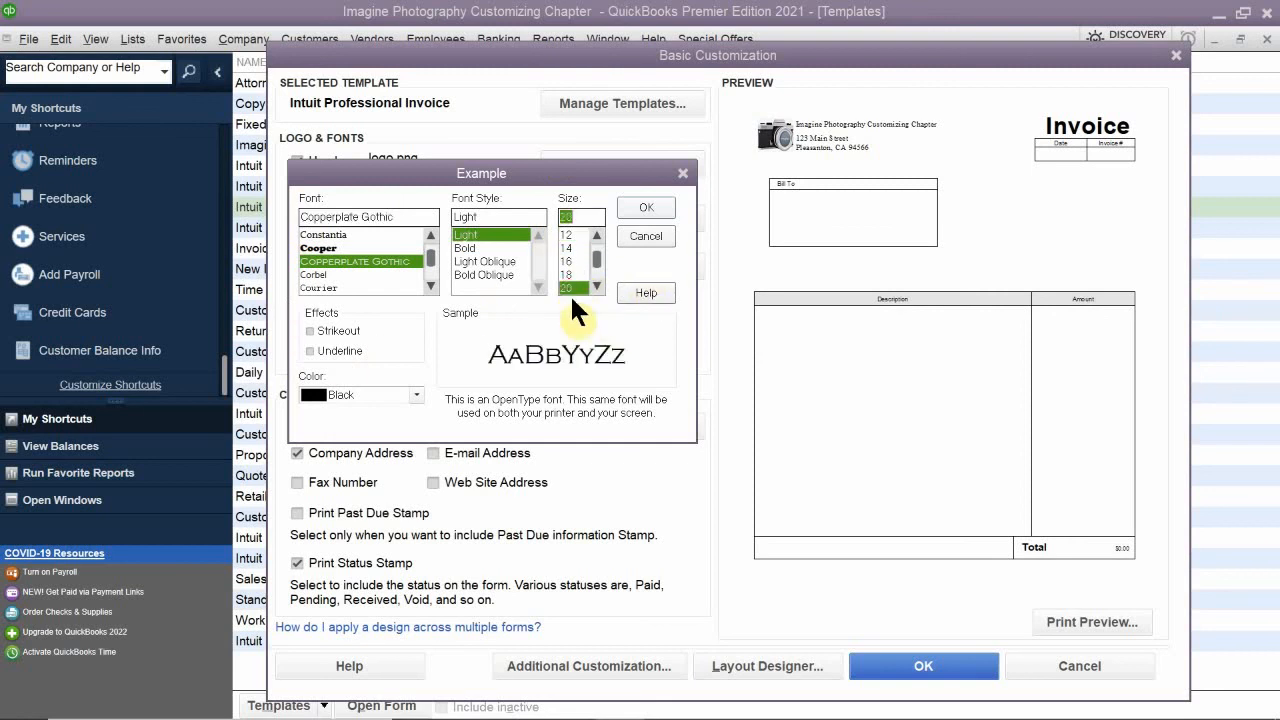
pyautogui.click(649, 208)
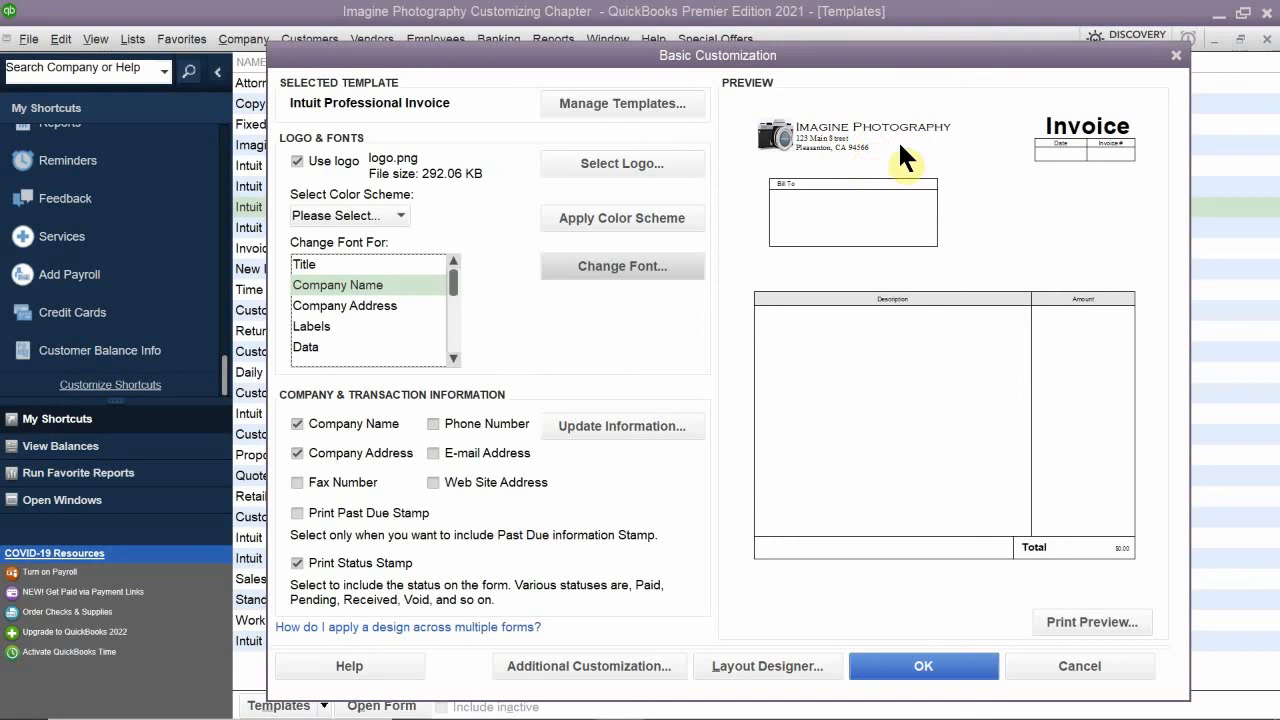
pyautogui.click(408, 281)
pyautogui.click(568, 265)
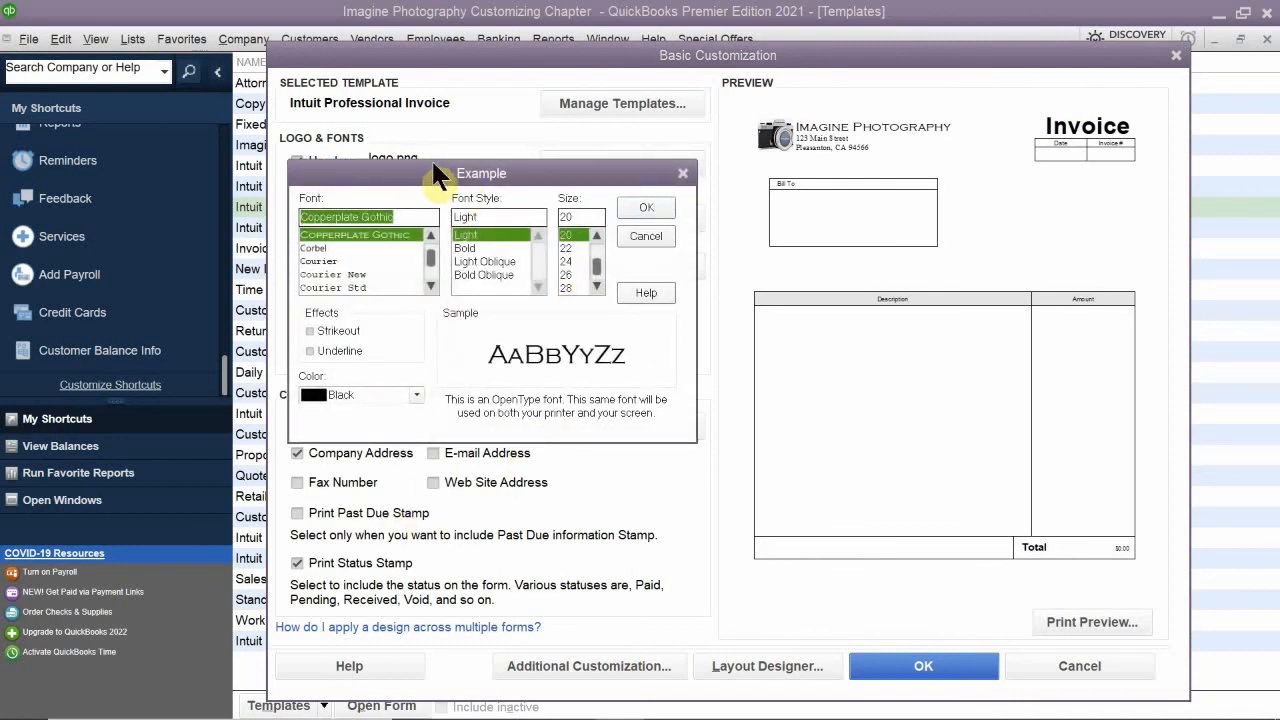
pyautogui.moveTo(485, 171); pyautogui.dragTo(498, 251)
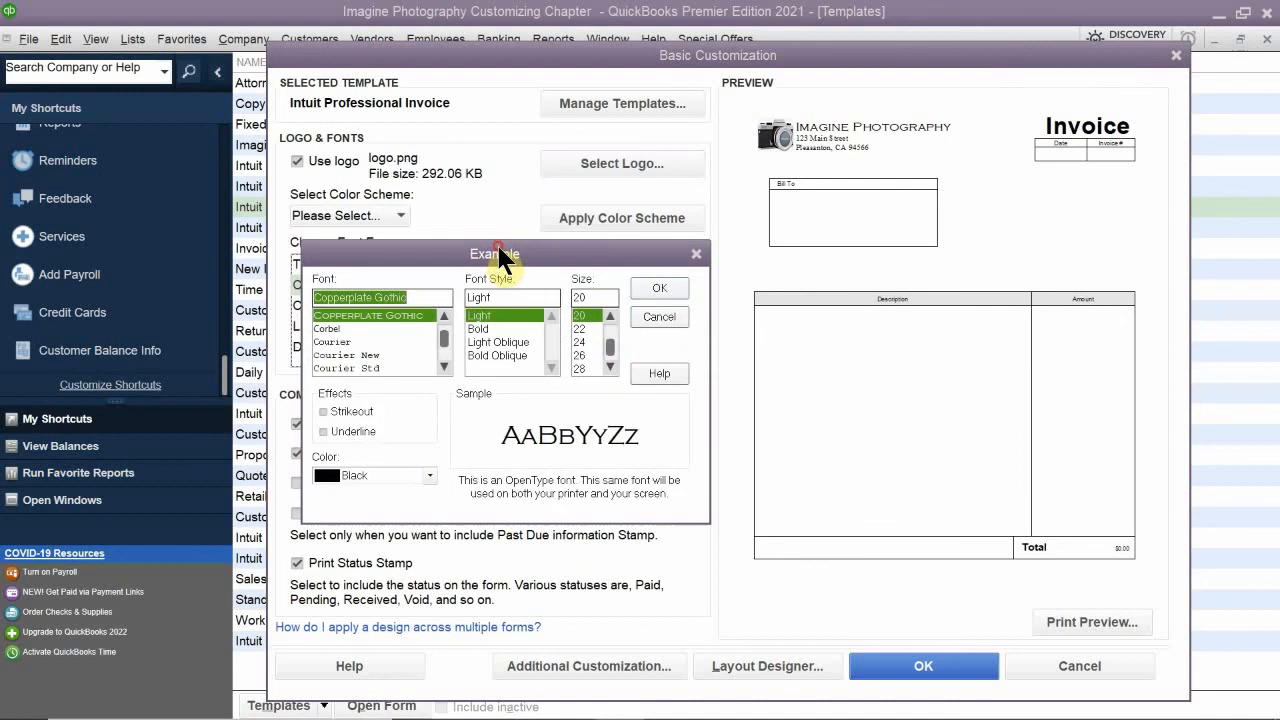
pyautogui.click(696, 248)
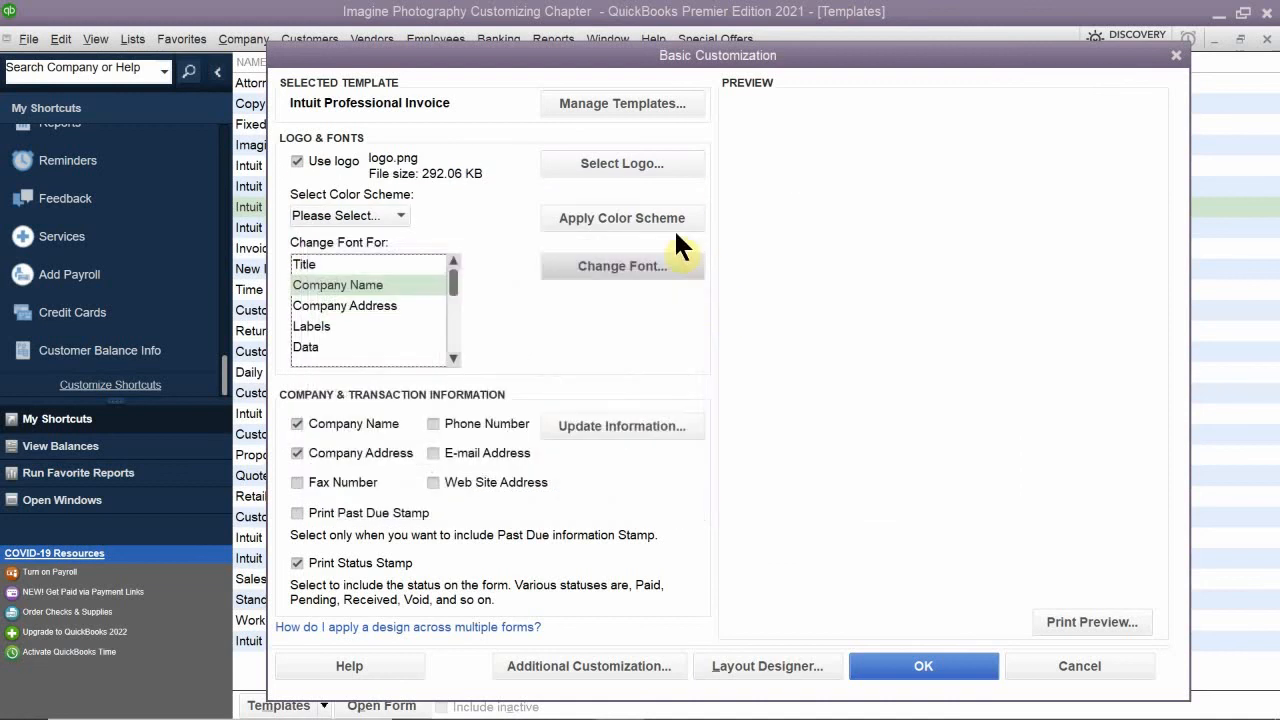
pyautogui.scroll(-1, 357, 323)
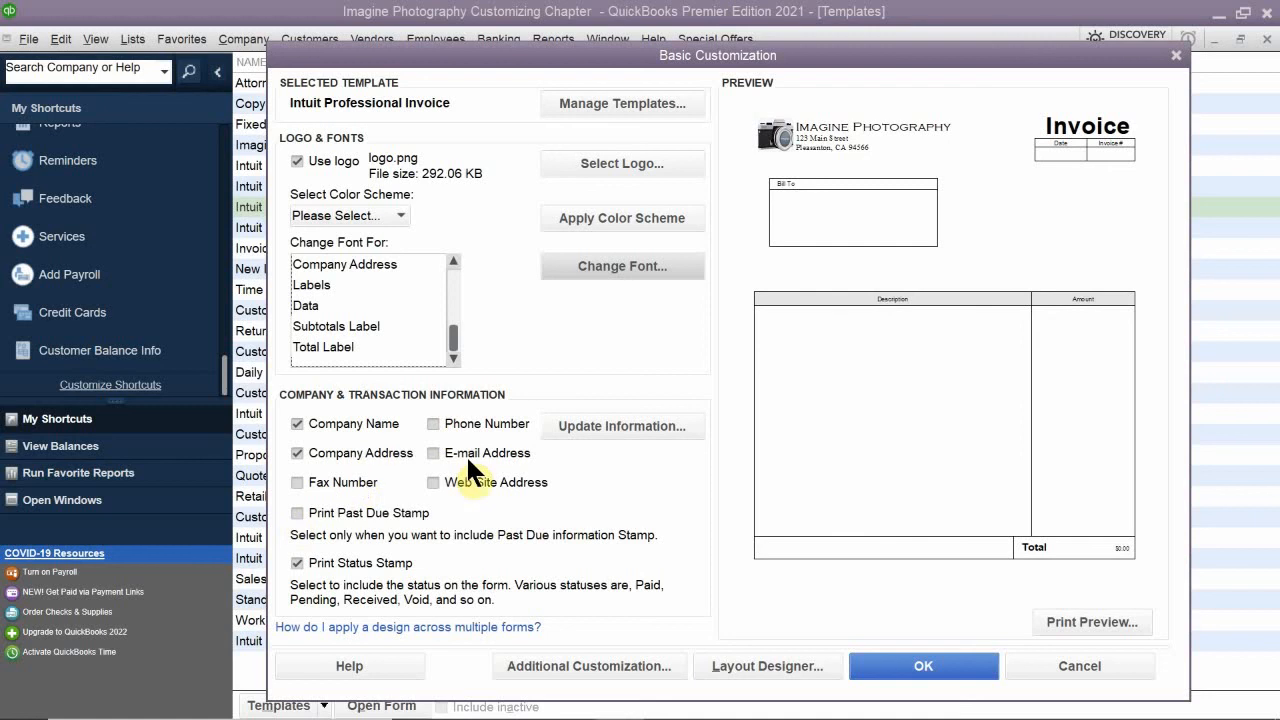
# - Include the company's e-mail address, phone number and web site address on the Intuit Professional Invoice template
pyautogui.click(432, 452)
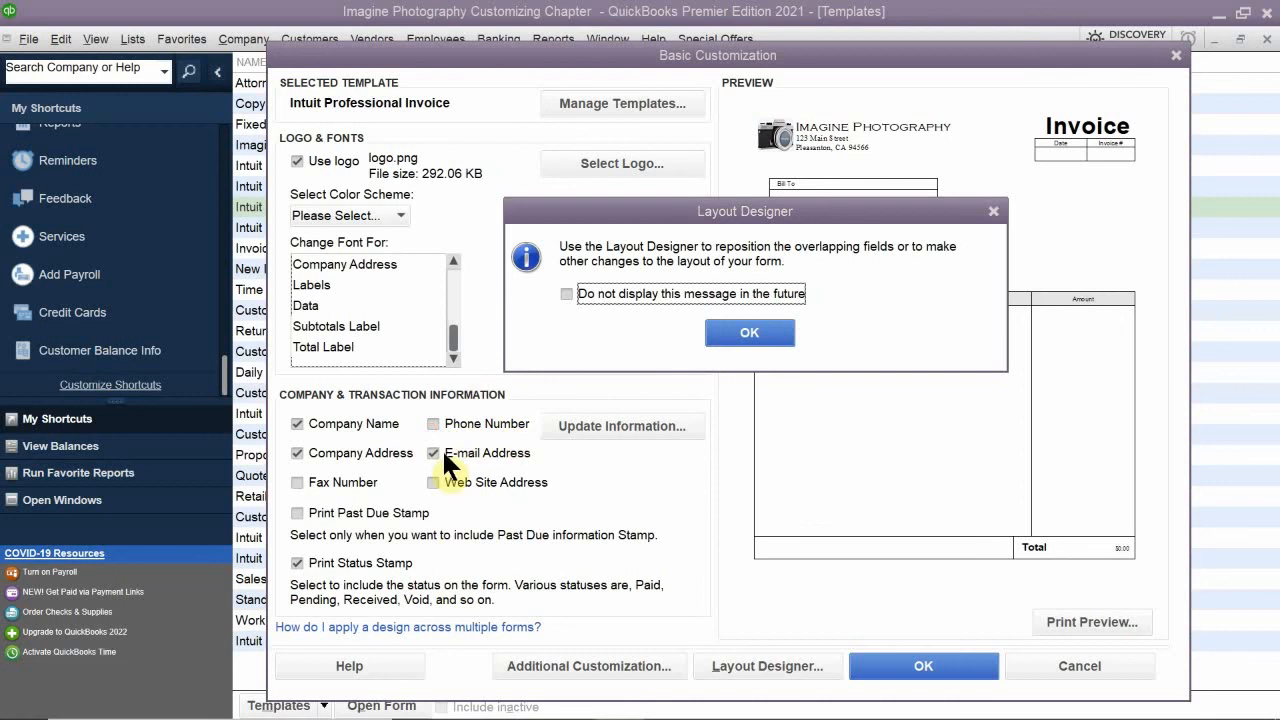
pyautogui.click(744, 330)
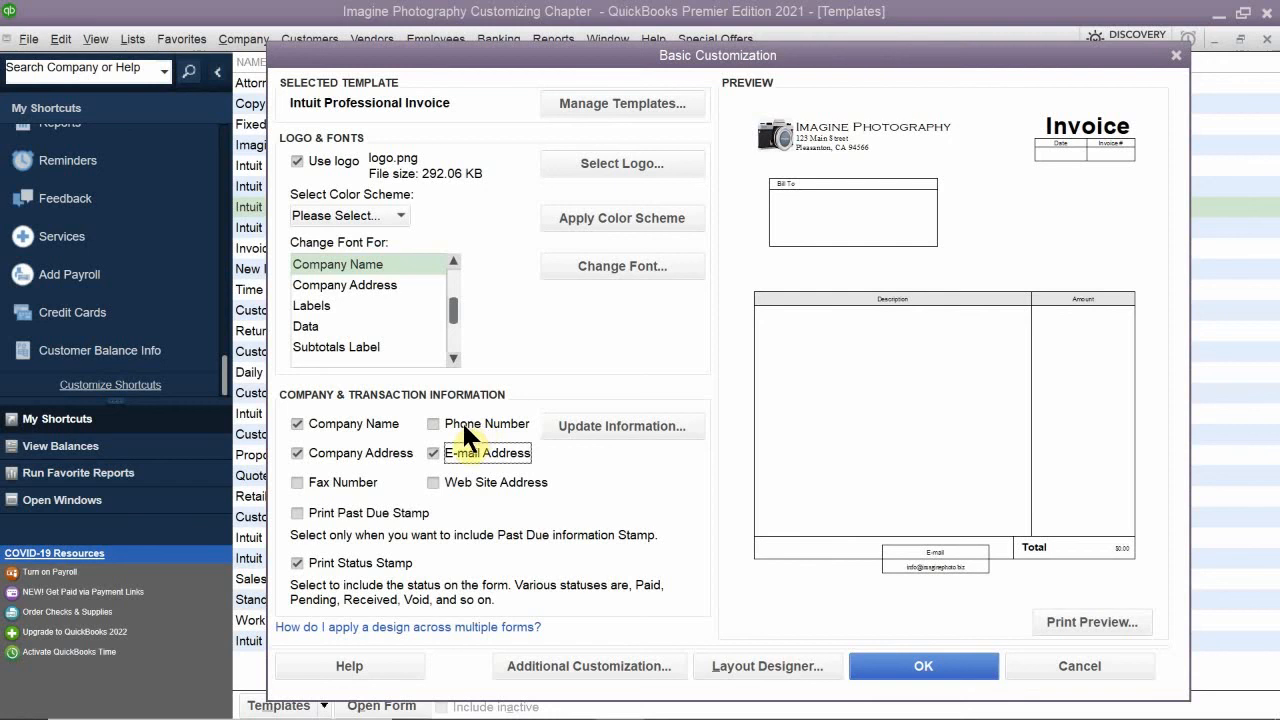
pyautogui.click(431, 418)
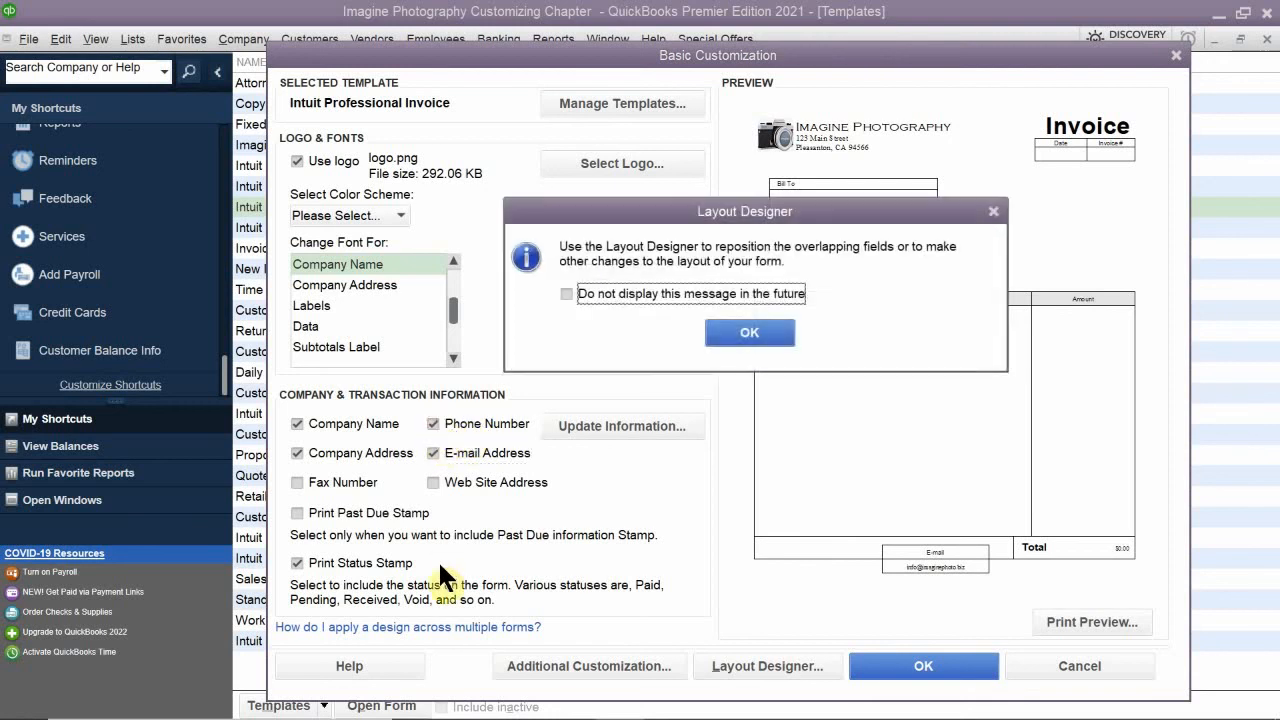
pyautogui.click(749, 334)
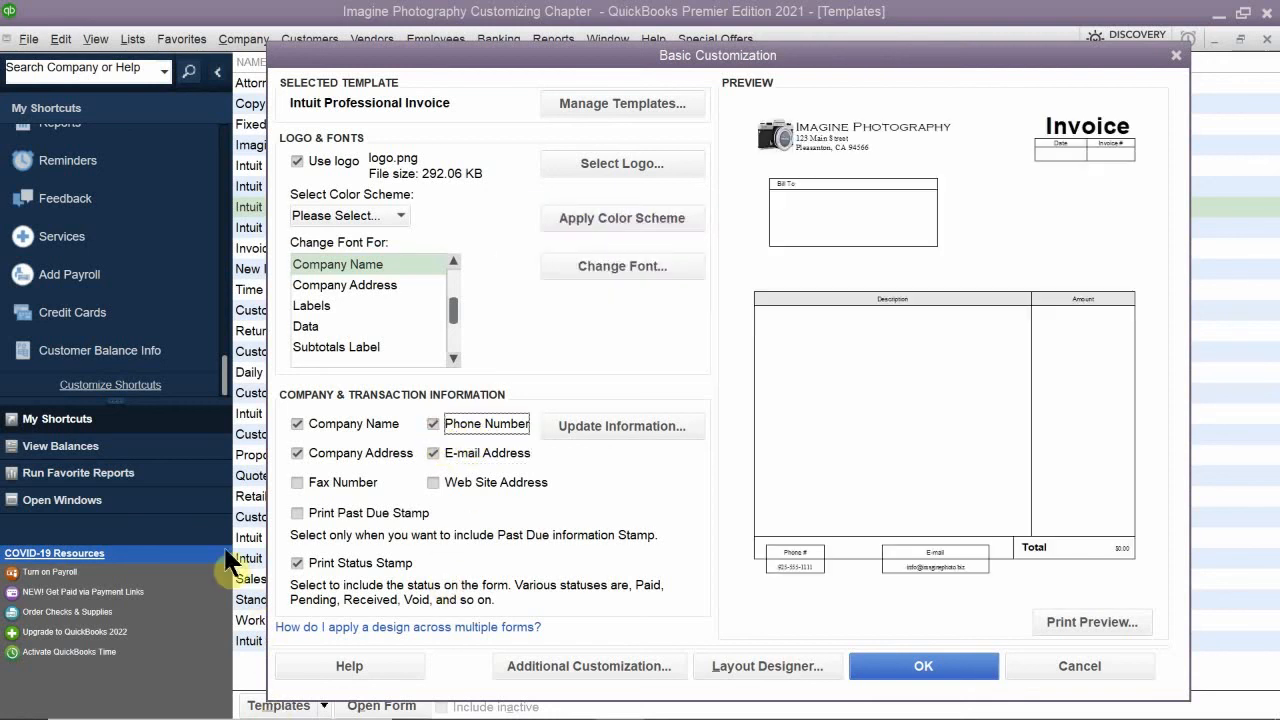
pyautogui.click(433, 482)
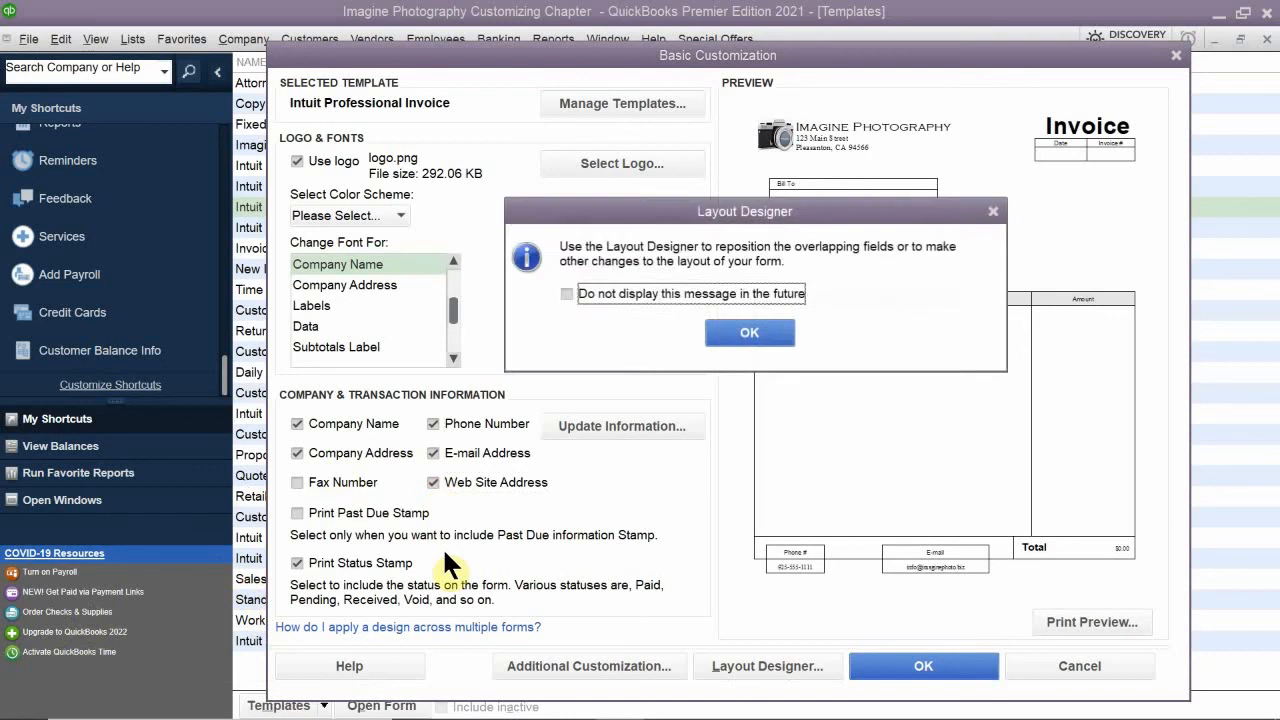
pyautogui.click(736, 336)
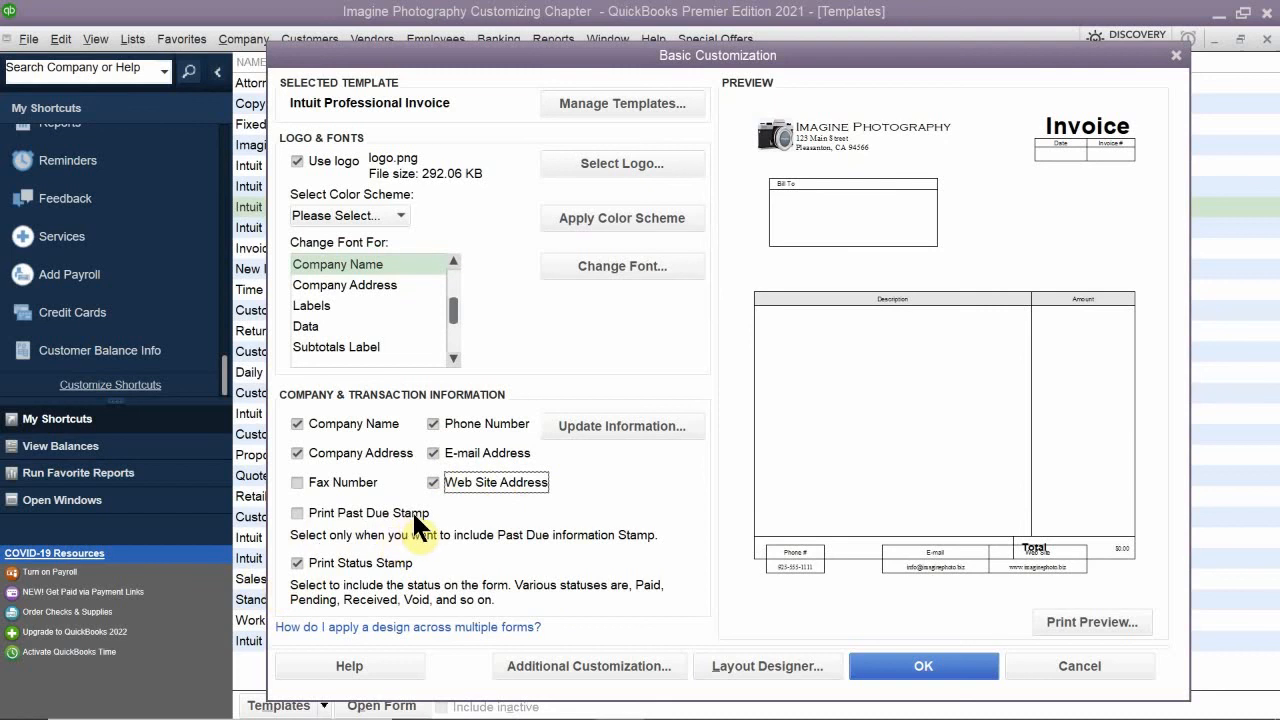
# - Enable printing of the past due stamp on the invoice template
pyautogui.click(296, 512)
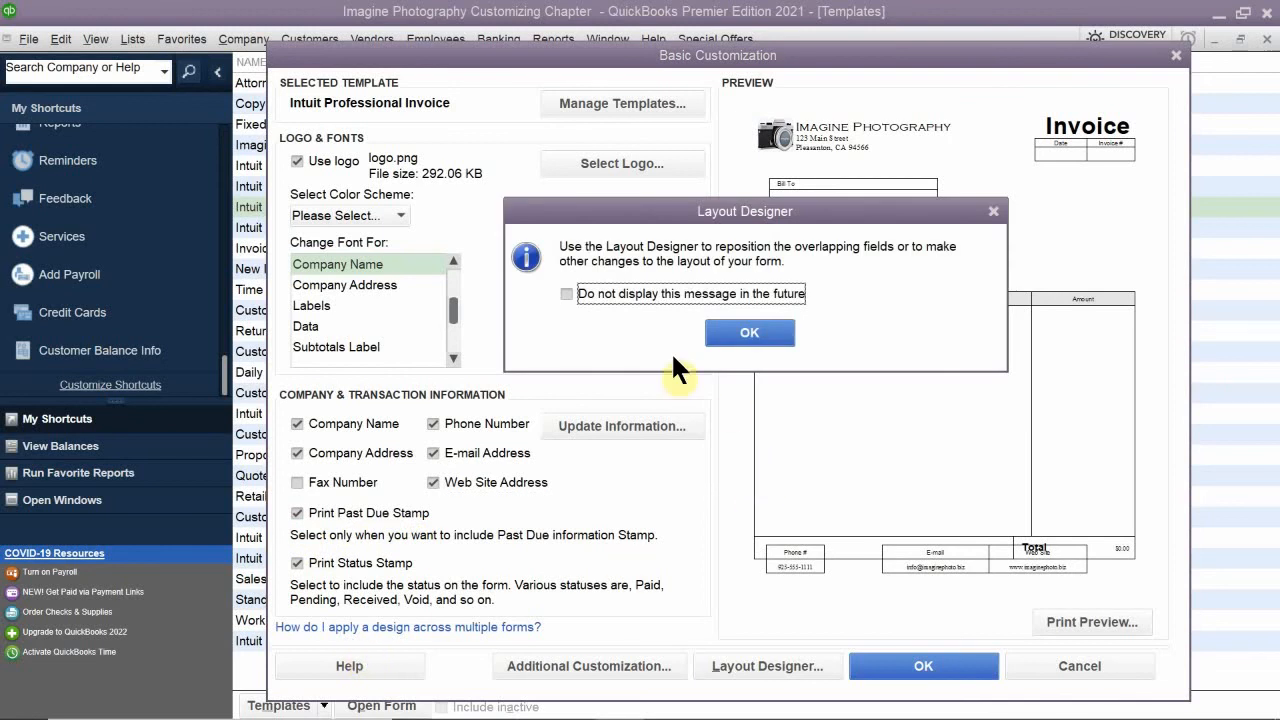
pyautogui.click(750, 332)
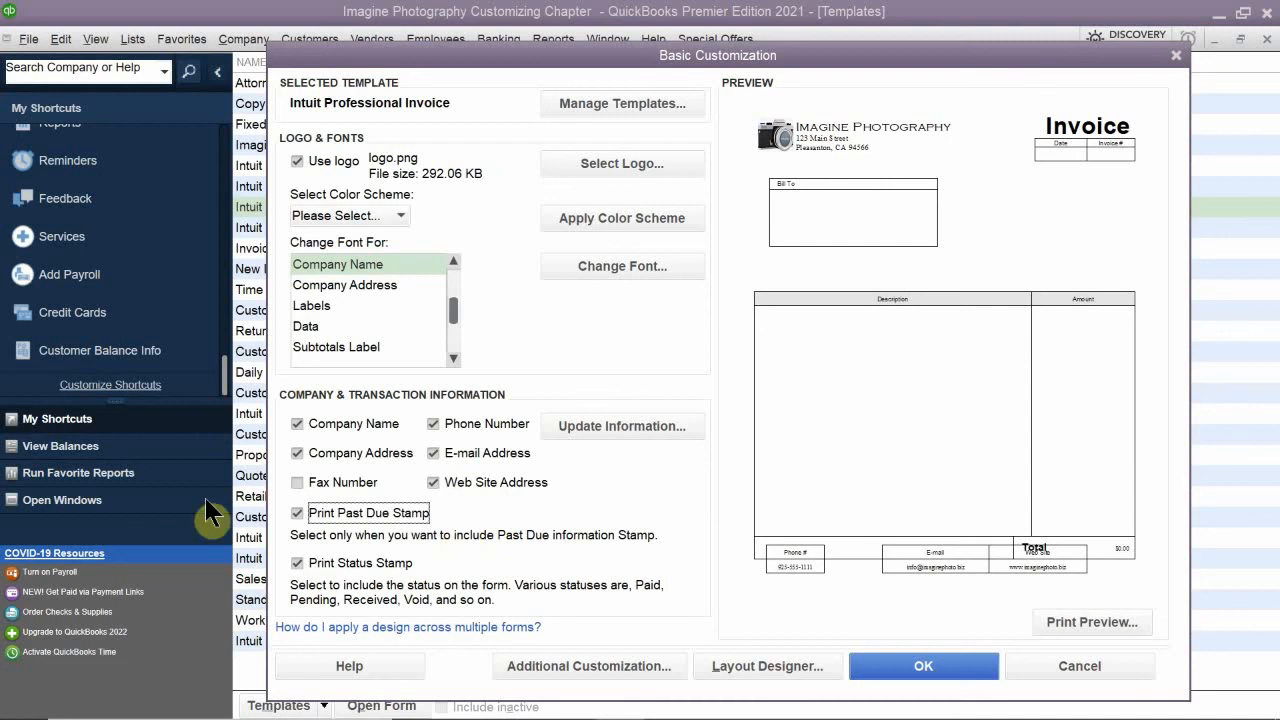
pyautogui.scroll(-1, 380, 521)
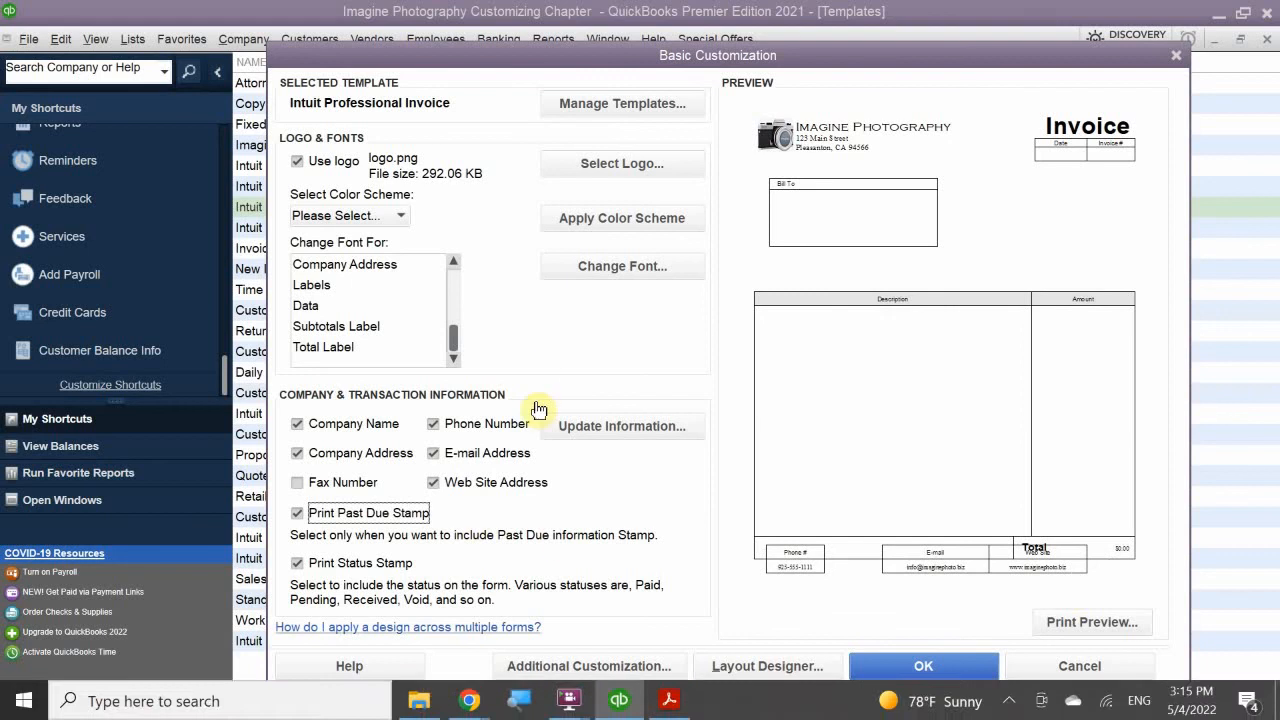
# - Try to open the Layout Designer without copying the locked template, and save the Intuit Professional Invoice's basic customization
pyautogui.click(727, 668)
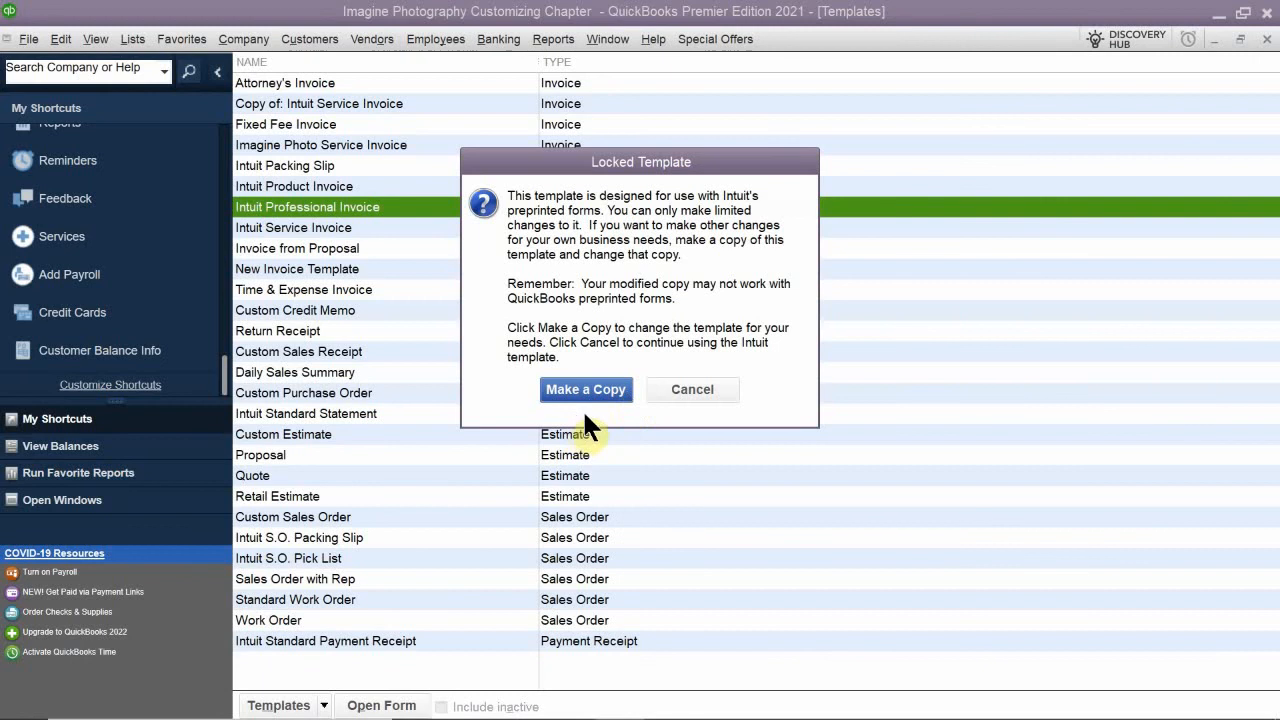
pyautogui.click(703, 390)
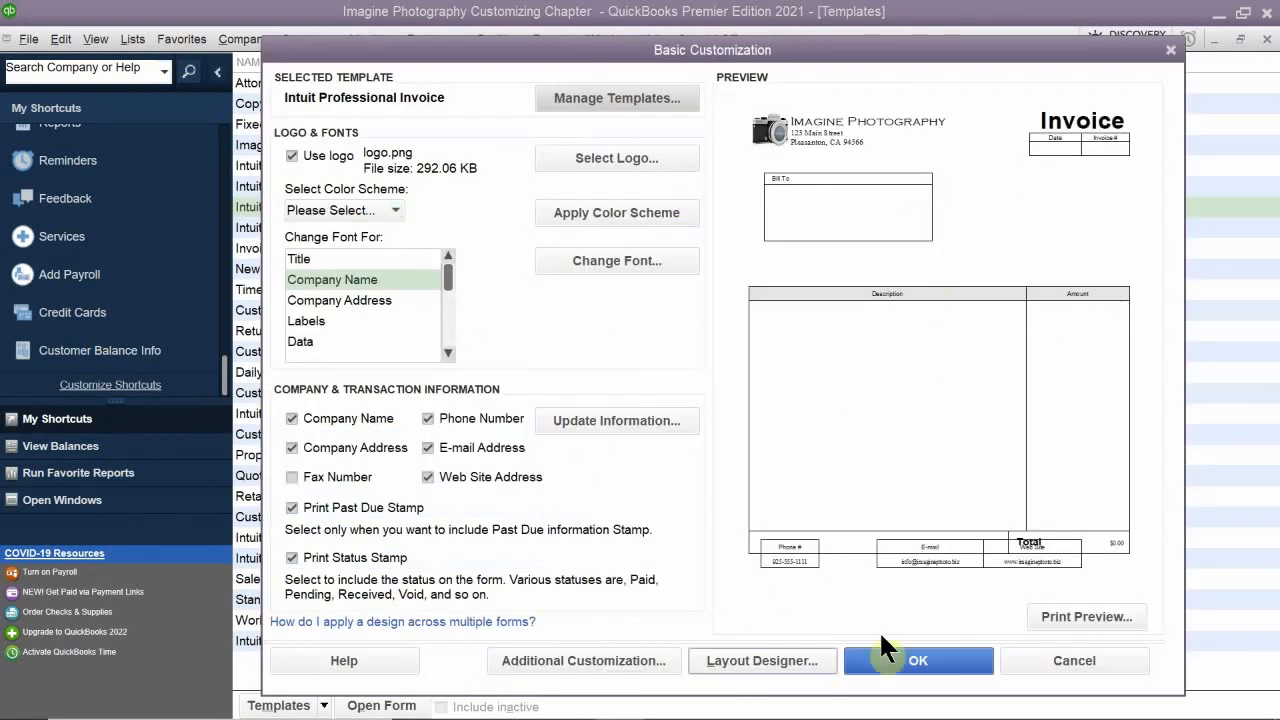
pyautogui.click(915, 660)
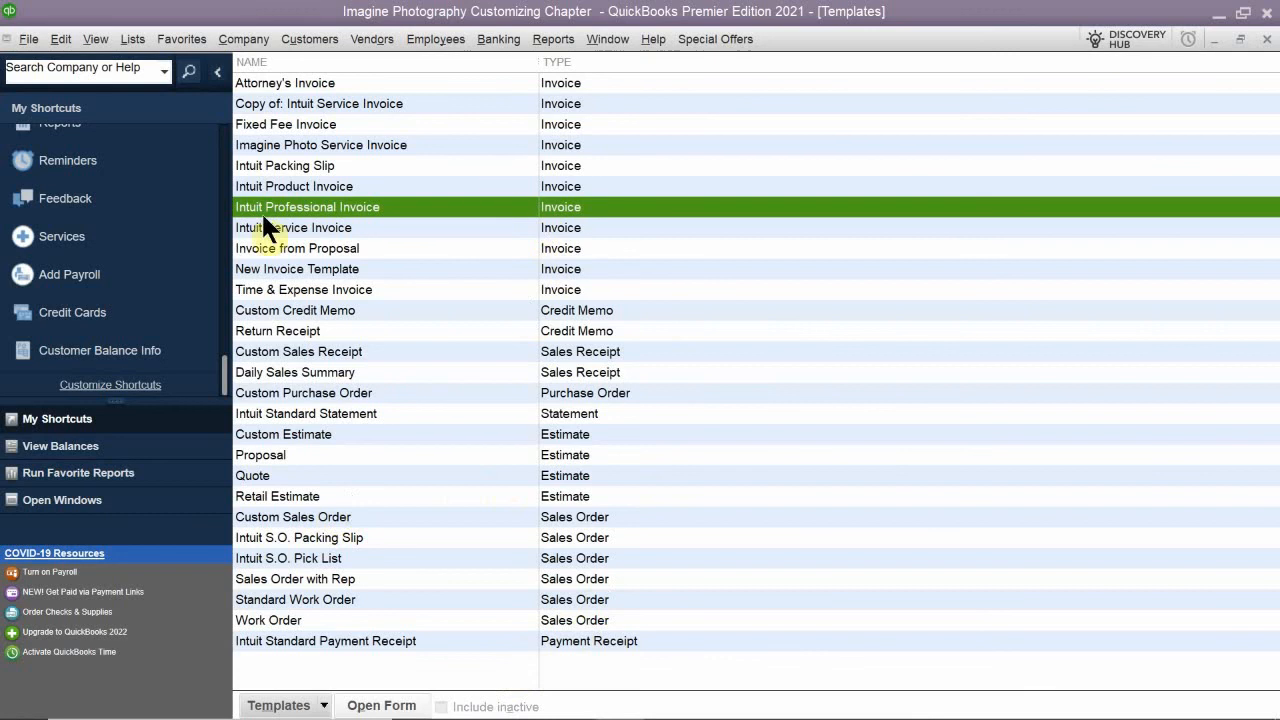
pyautogui.moveTo(760, 718)
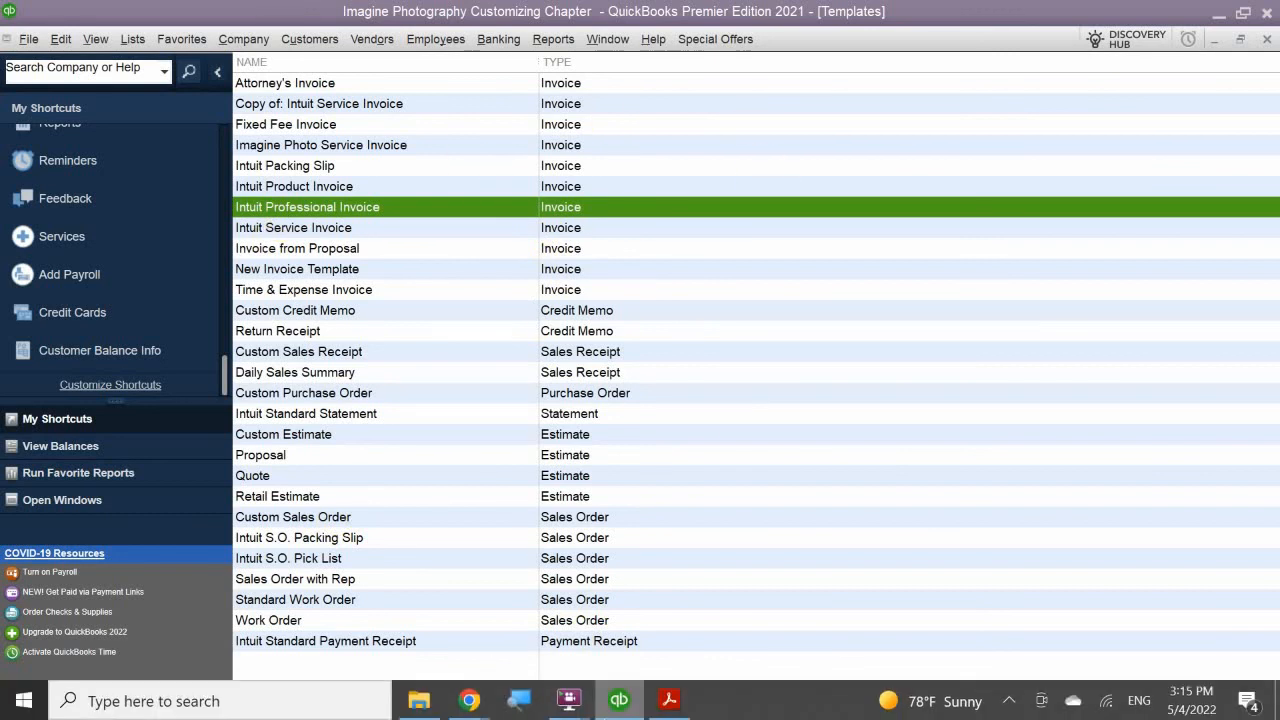
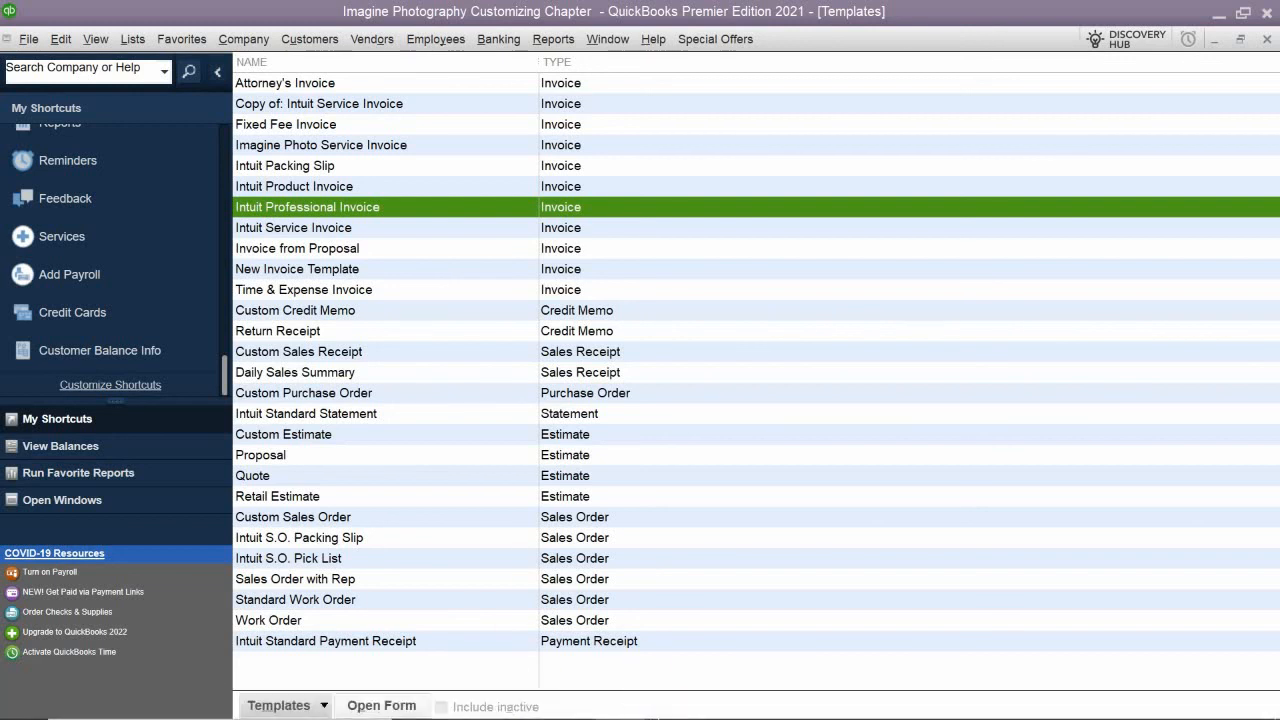
# - Switch to the QB 2021 CH 7 PDF in Acrobat Reader and read the Comprehension Questions up to the start of Multiple Choice
pyautogui.click(677, 700)
pyautogui.scroll(-5, 425, 486)
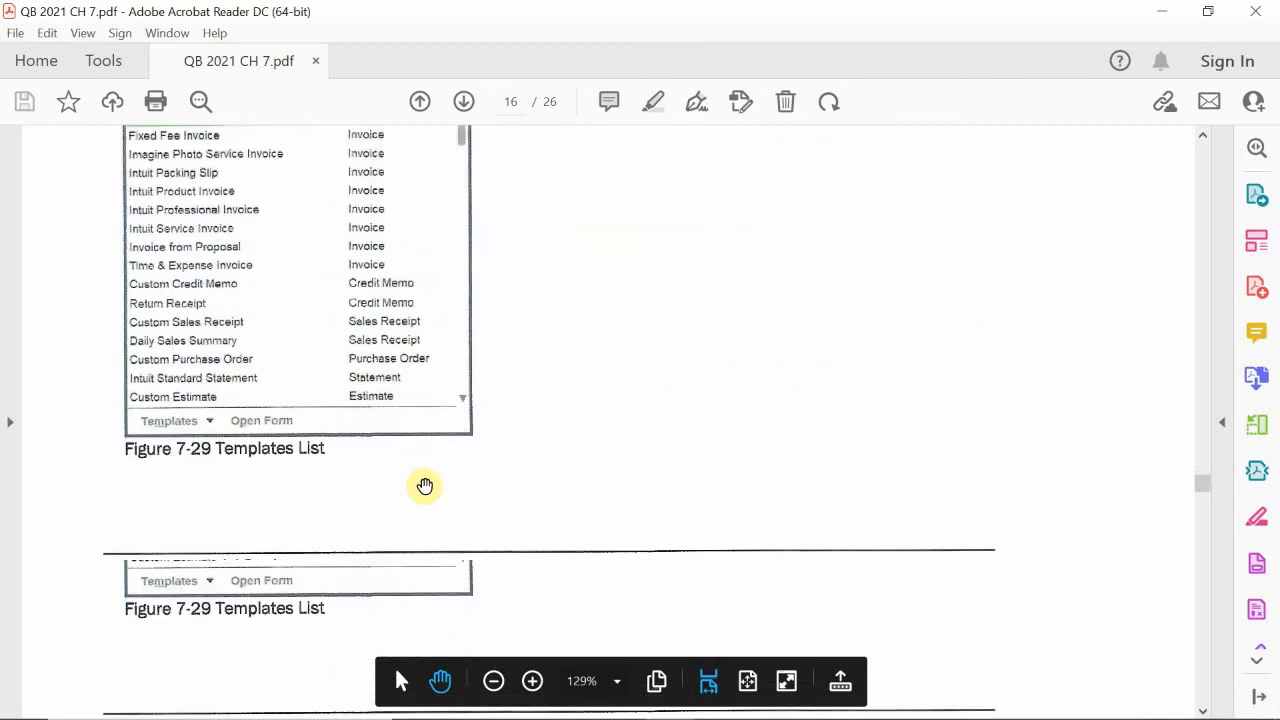
pyautogui.scroll(-15, 425, 486)
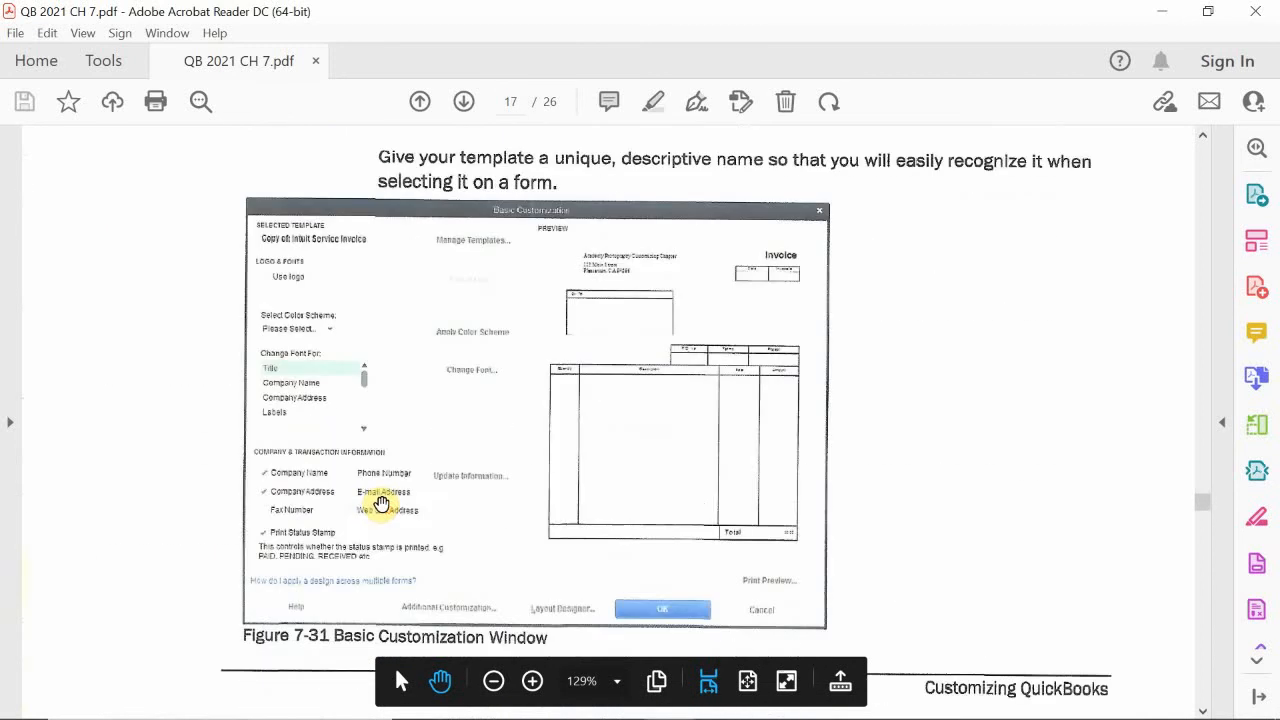
pyautogui.scroll(-15, 382, 503)
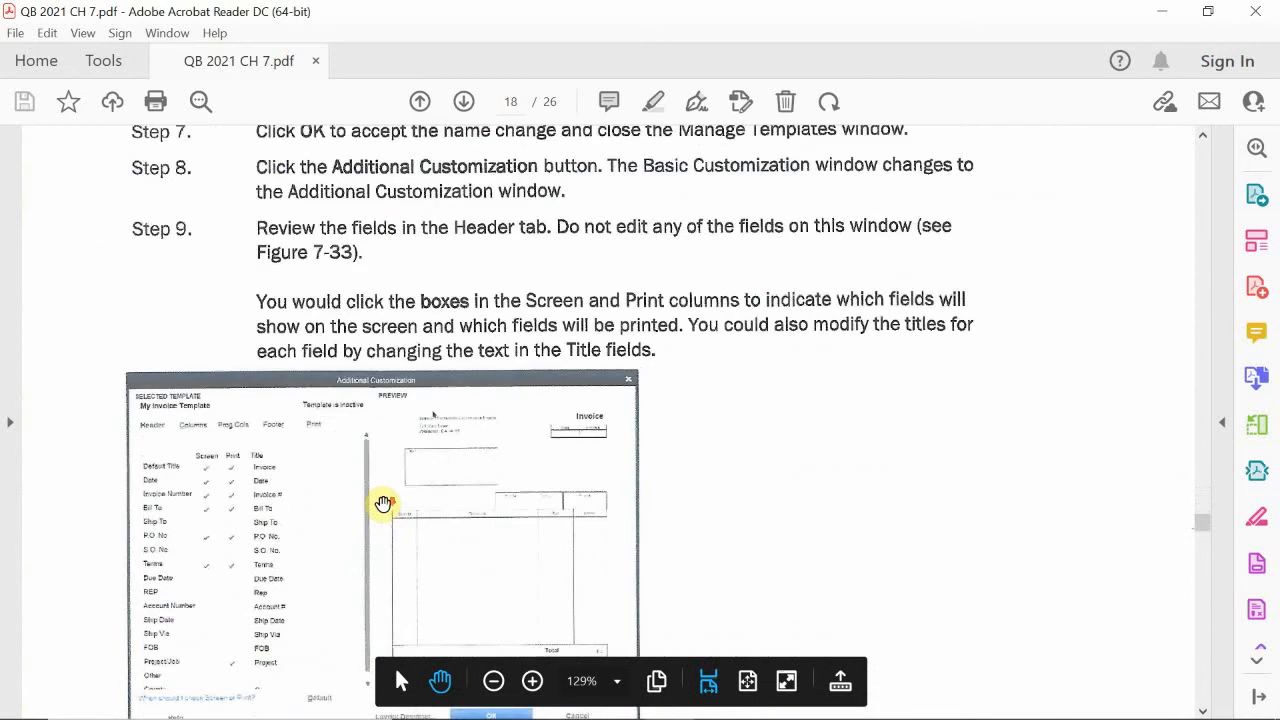
pyautogui.scroll(-15, 383, 503)
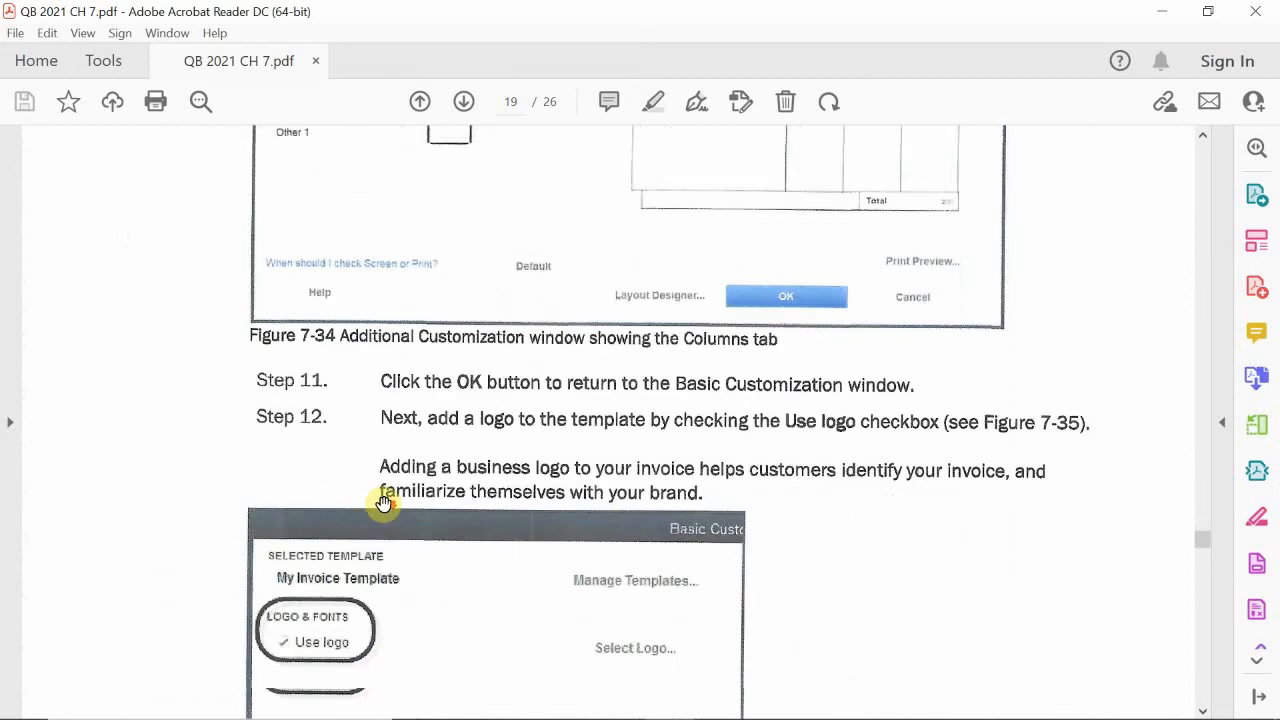
pyautogui.scroll(-15, 383, 503)
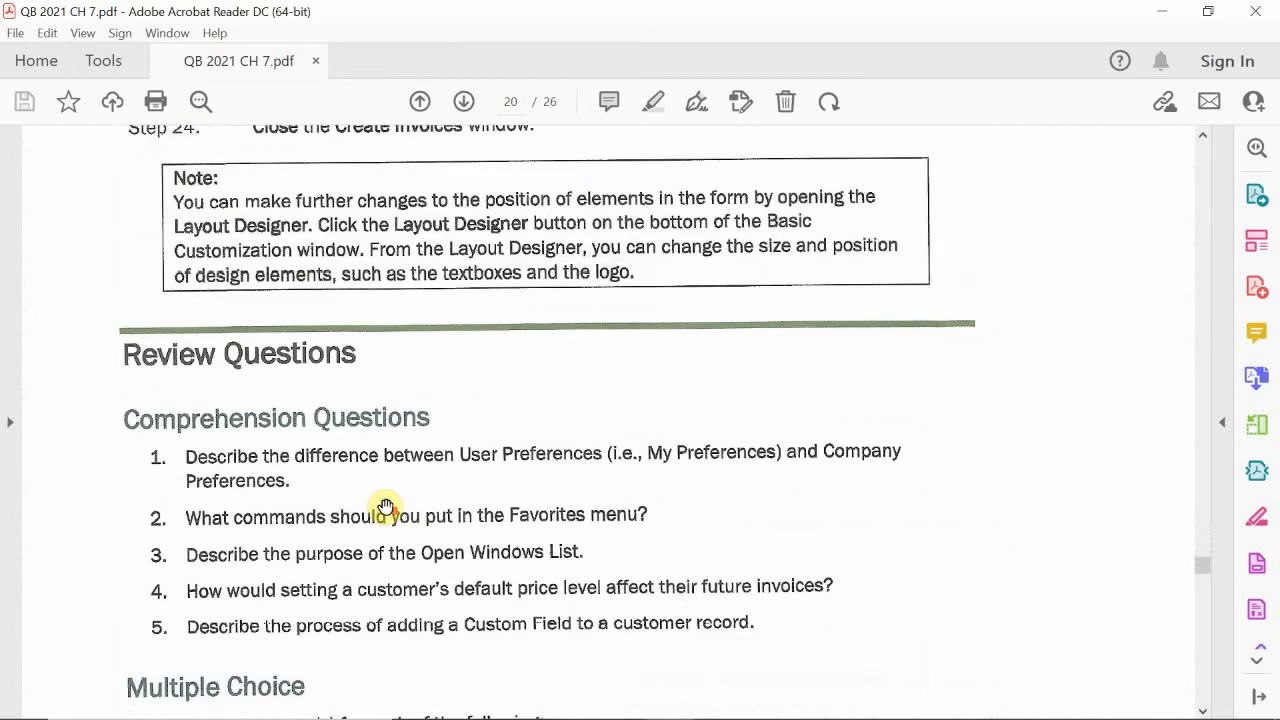
pyautogui.scroll(-3, 388, 505)
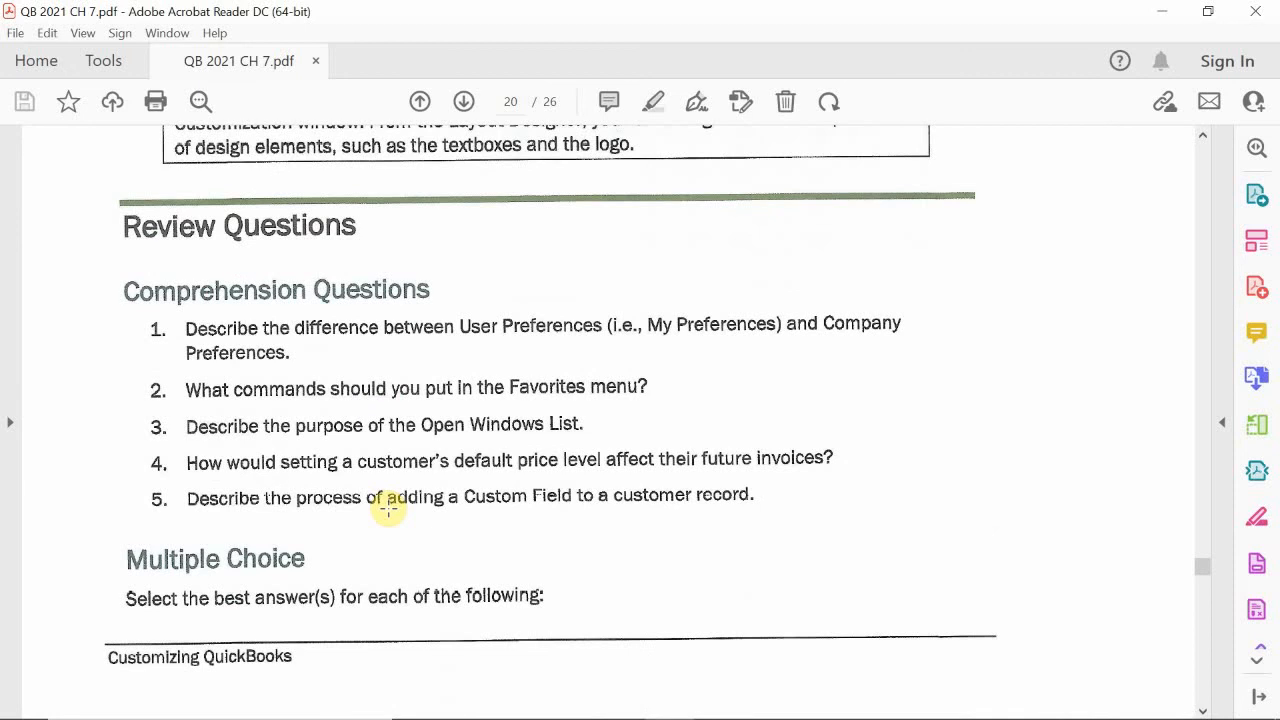
pyautogui.scroll(-4, 310, 465)
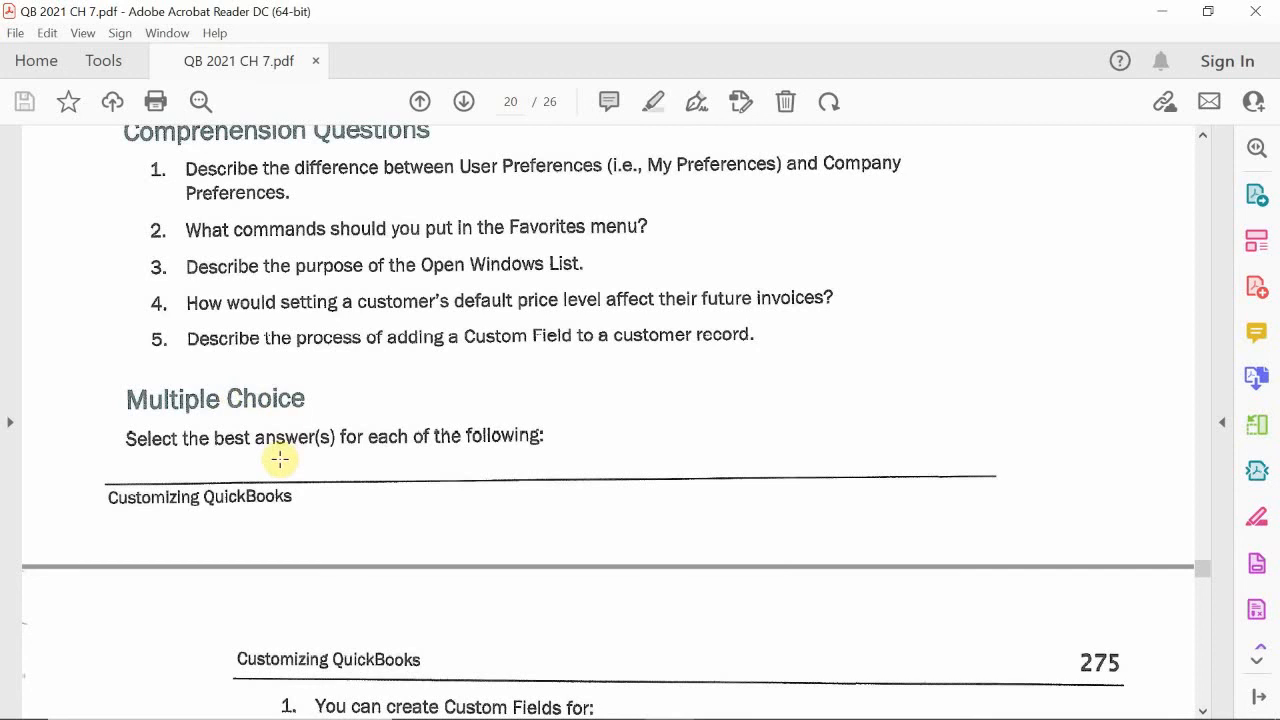
pyautogui.scroll(-6, 280, 459)
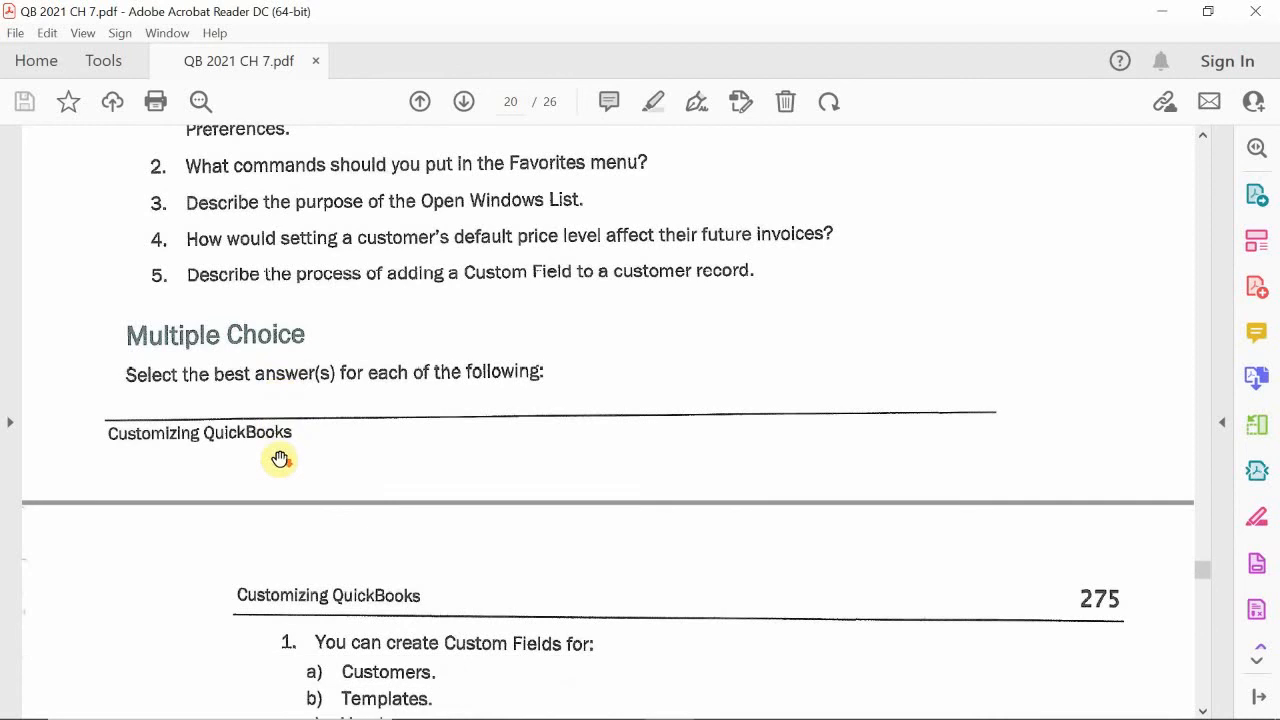
pyautogui.scroll(-1, 229, 406)
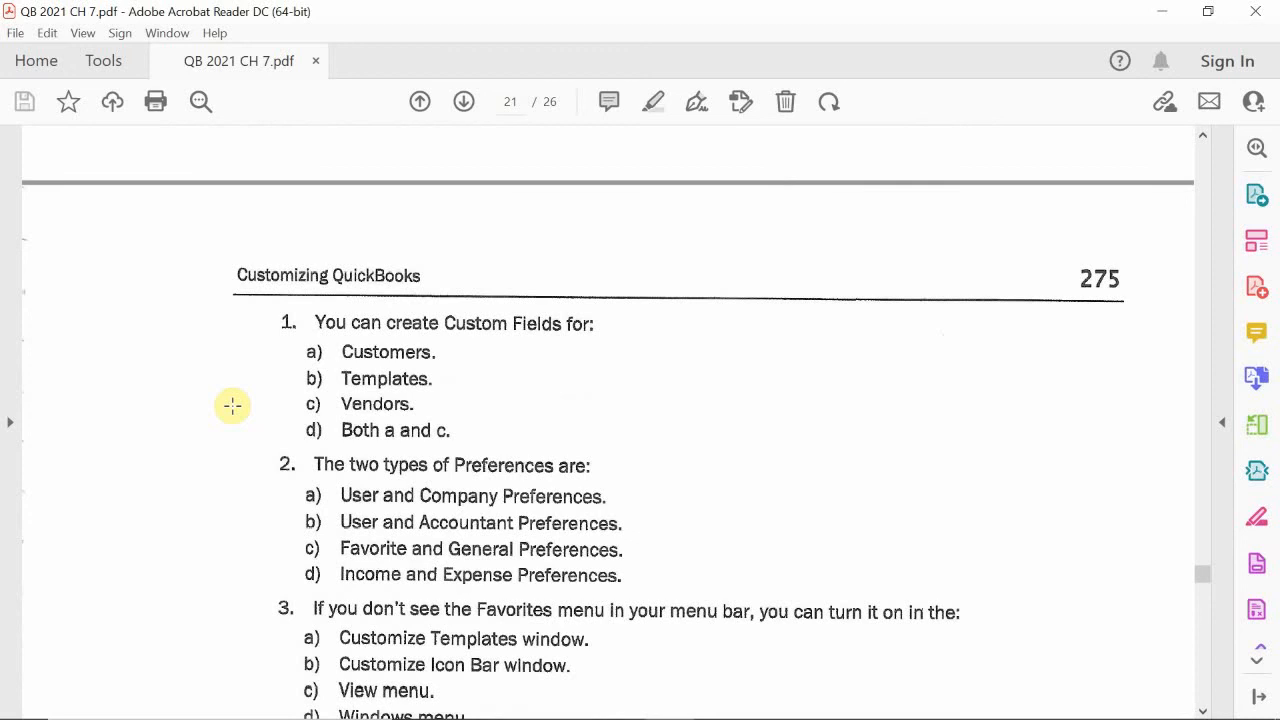
# - Look back over the PDF's instructions for customizing My Invoice Template, from Additional Customization through the Layout Designer note and Review Questions
pyautogui.scroll(15, 232, 405)
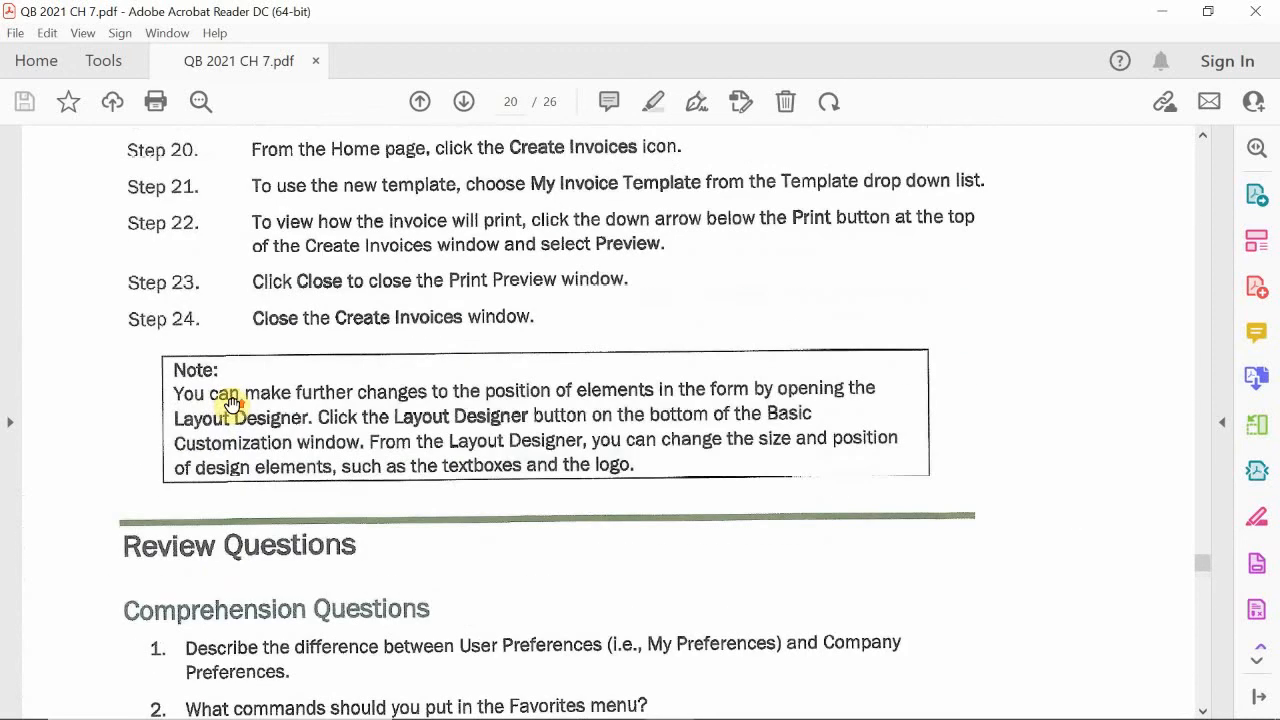
pyautogui.scroll(15, 232, 405)
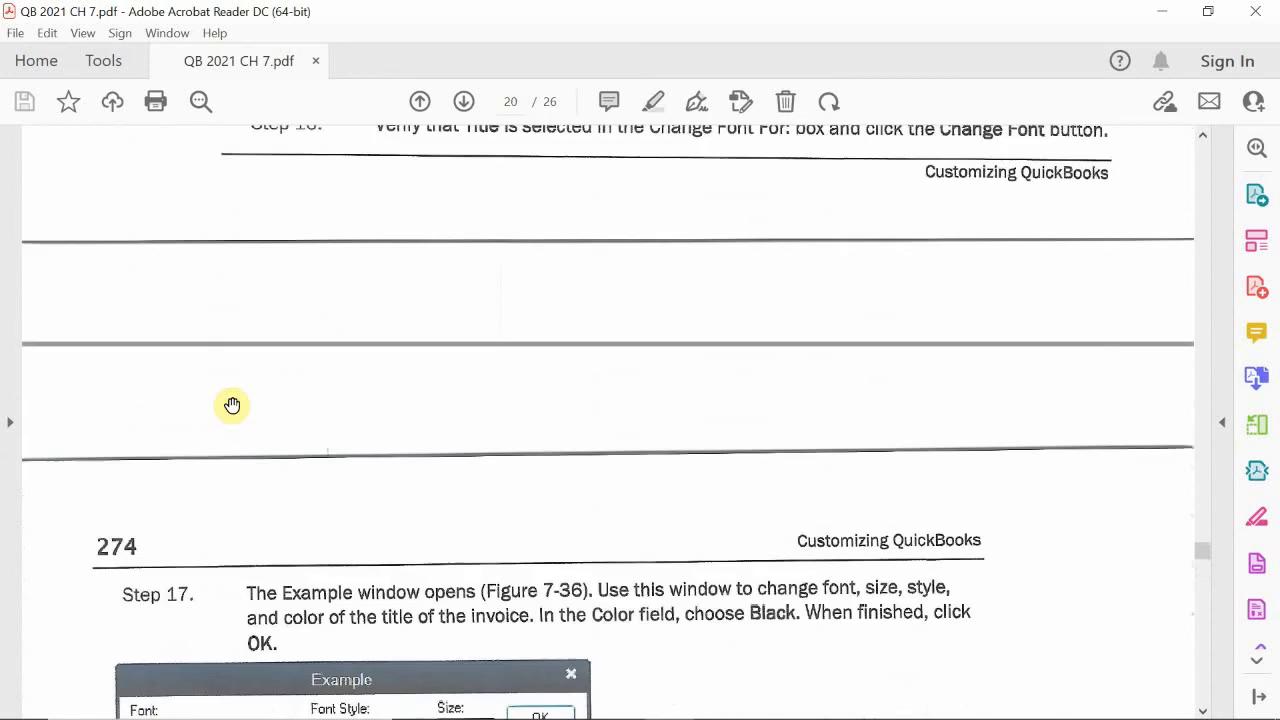
pyautogui.scroll(12, 232, 405)
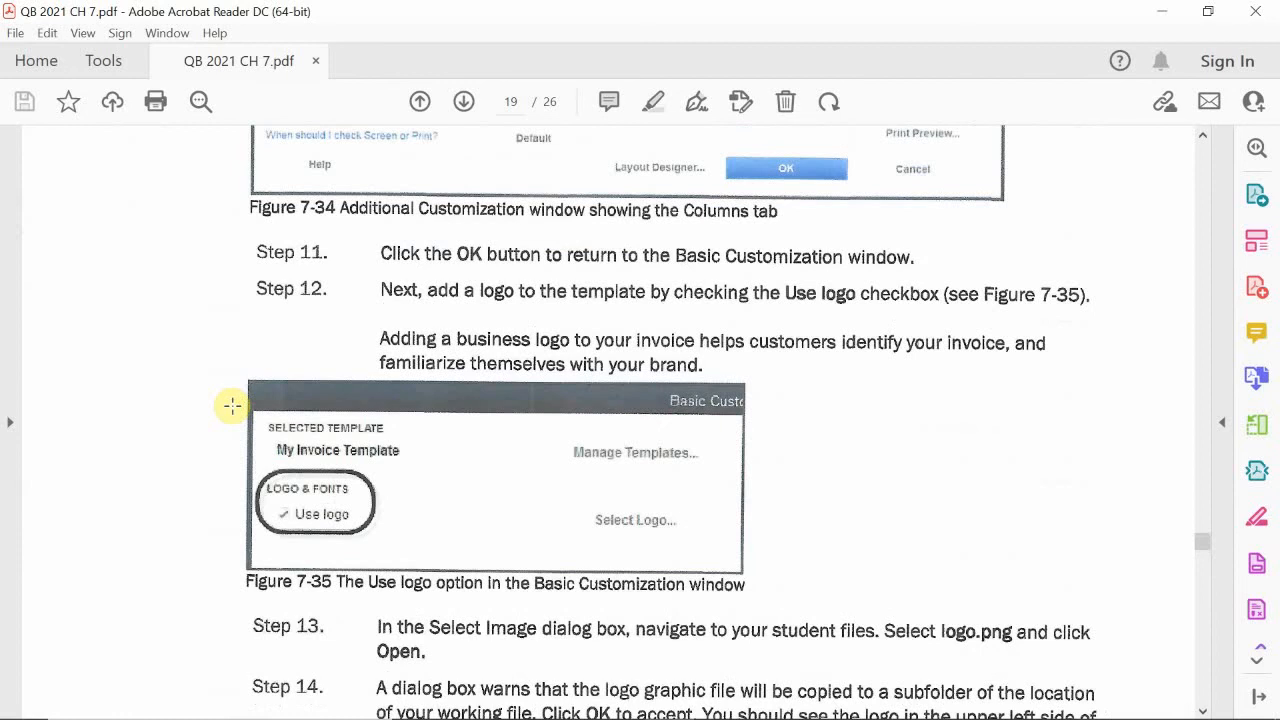
pyautogui.scroll(10, 232, 405)
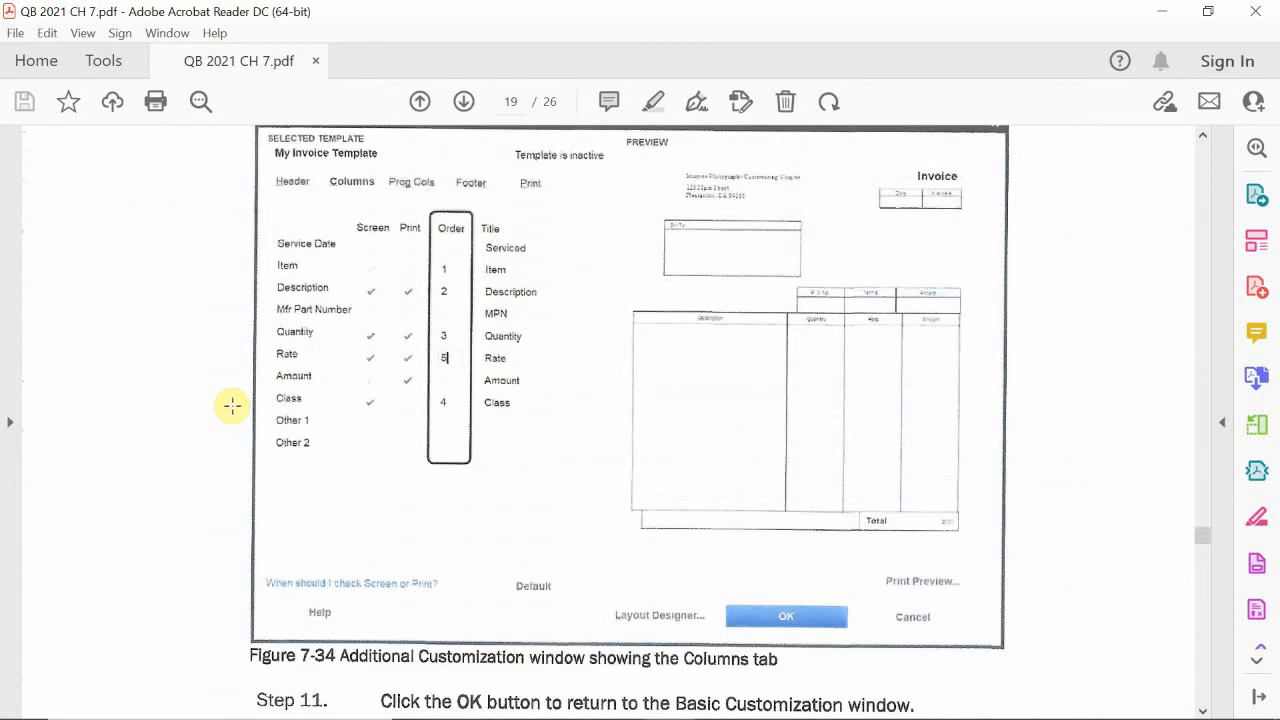
pyautogui.scroll(15, 232, 405)
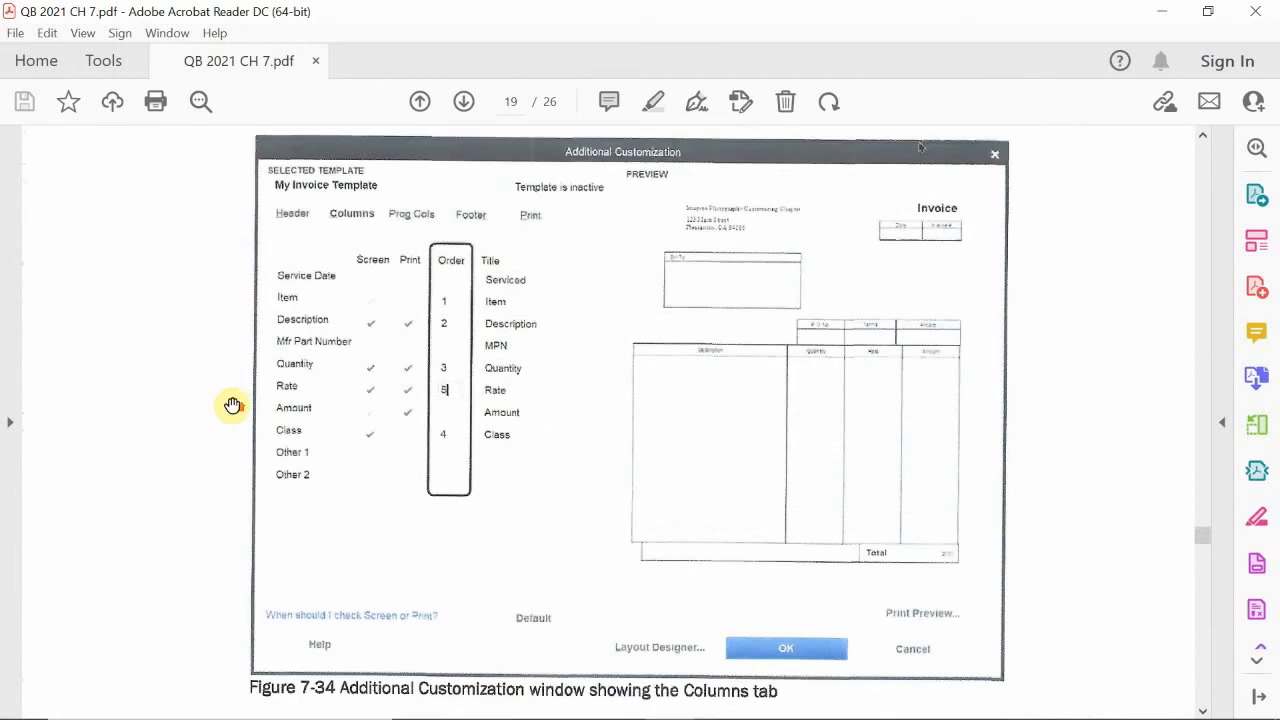
pyautogui.scroll(8, 232, 405)
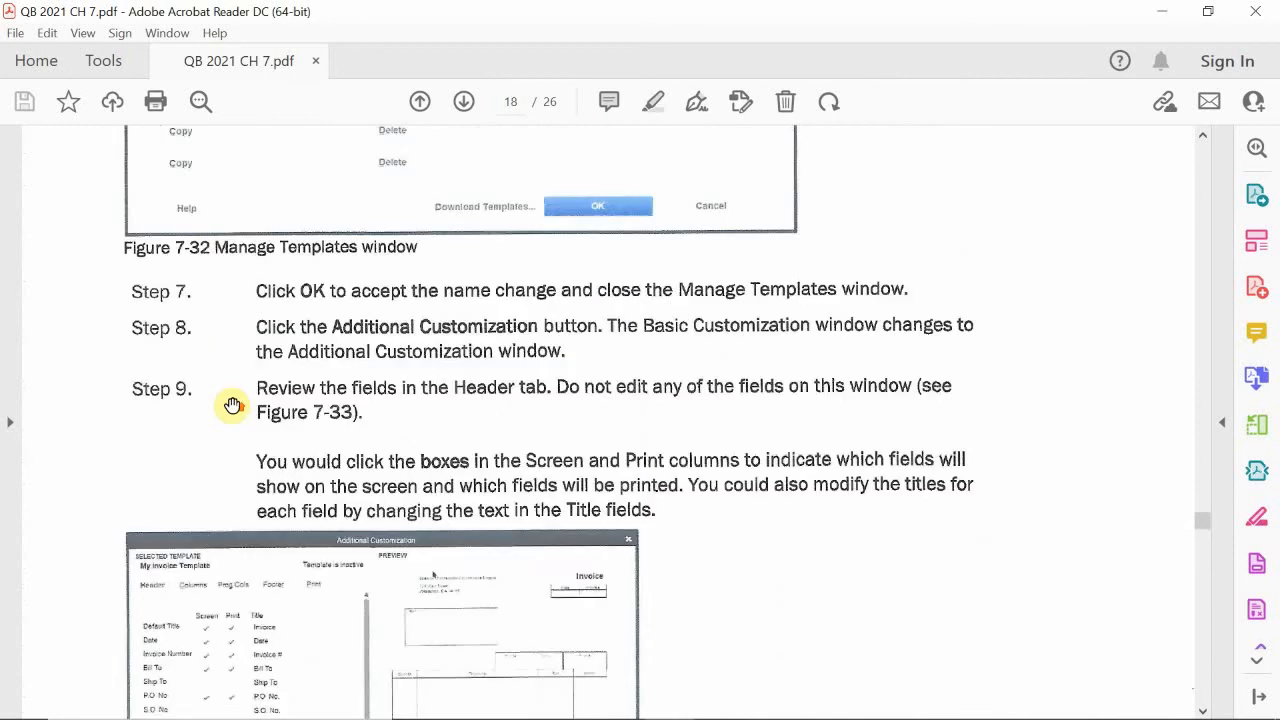
pyautogui.scroll(-9, 232, 405)
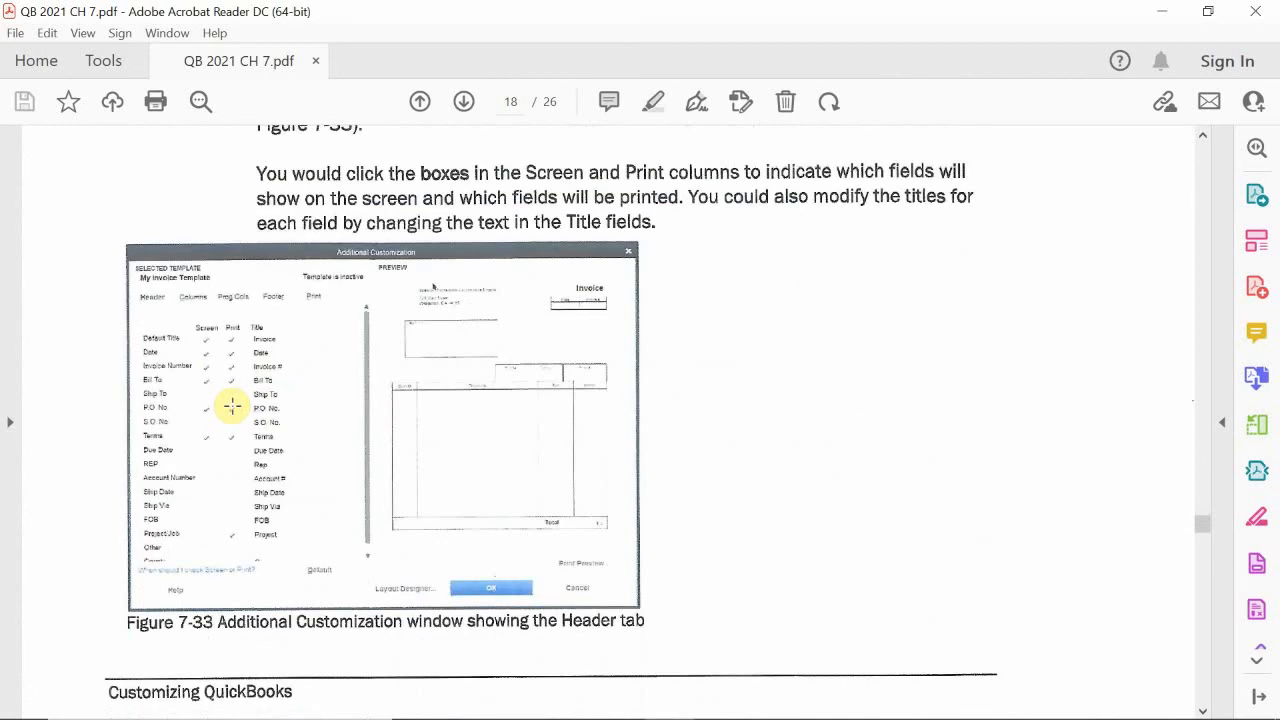
pyautogui.scroll(-20, 232, 405)
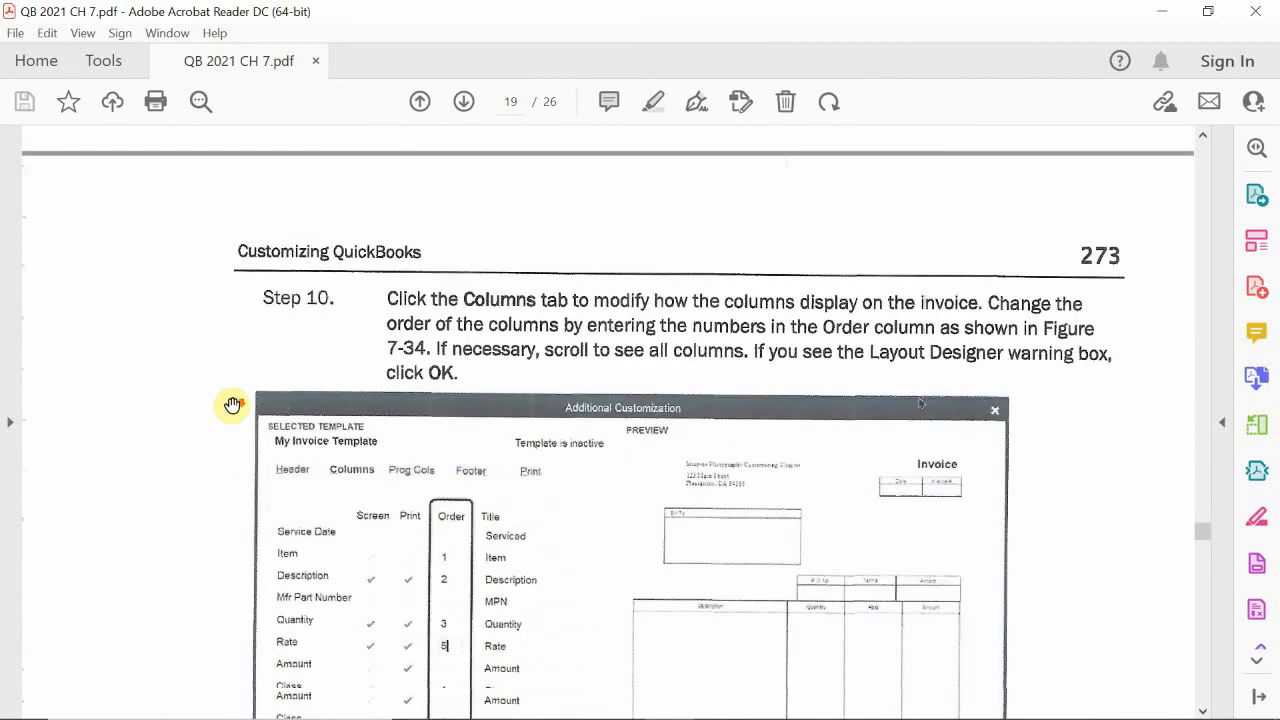
pyautogui.scroll(-20, 232, 405)
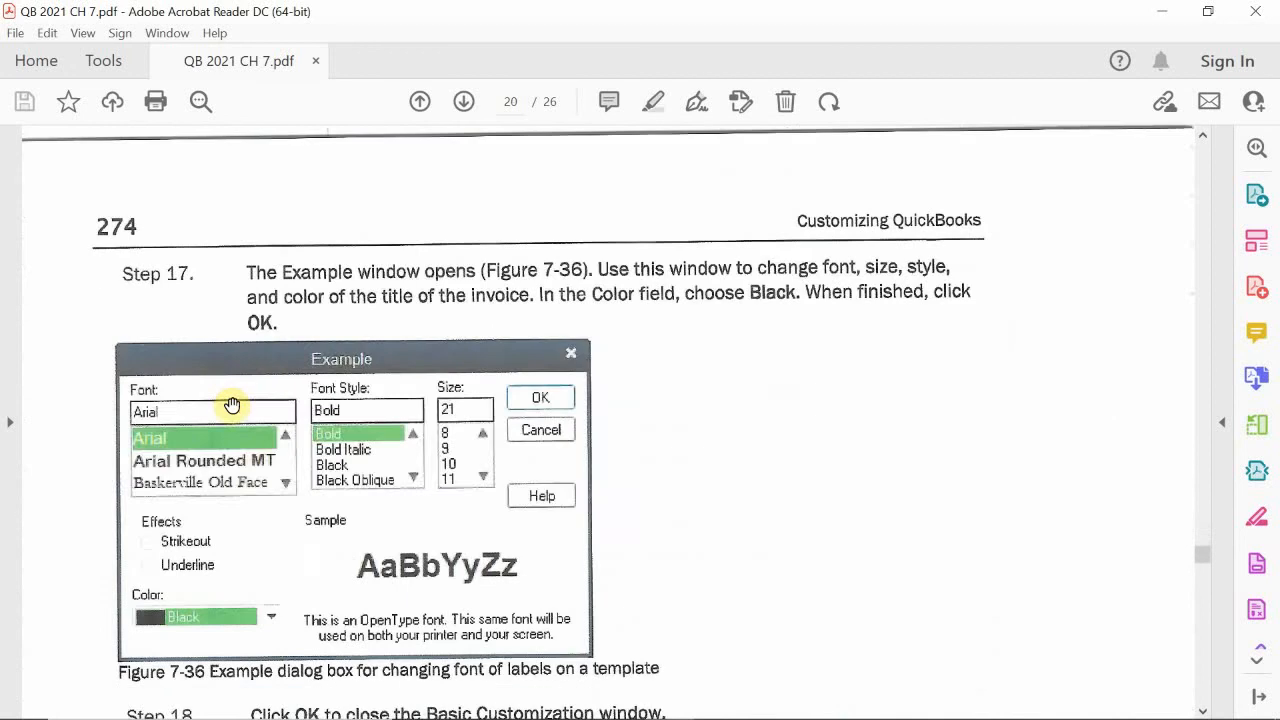
pyautogui.scroll(-15, 232, 405)
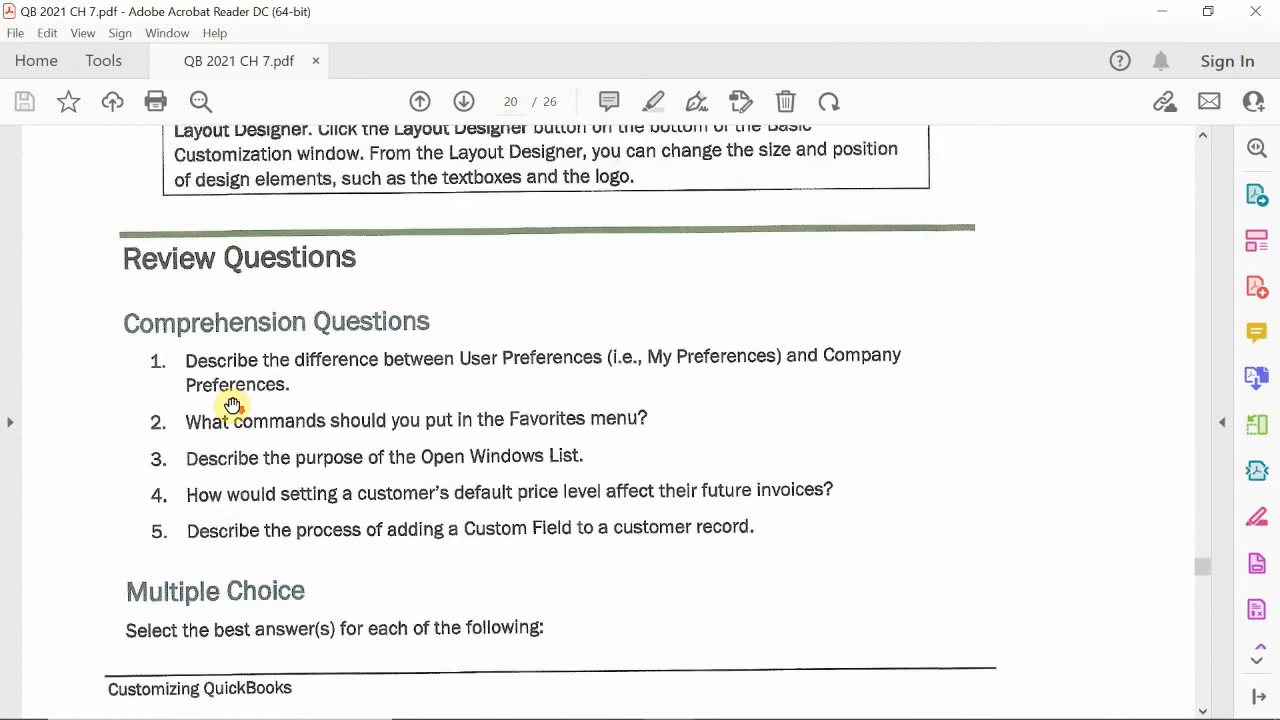
# - Read multiple choice questions 1 to 5 on custom fields, preferences, the Favorites menu, template types and the Icon Bar
pyautogui.scroll(-10, 232, 405)
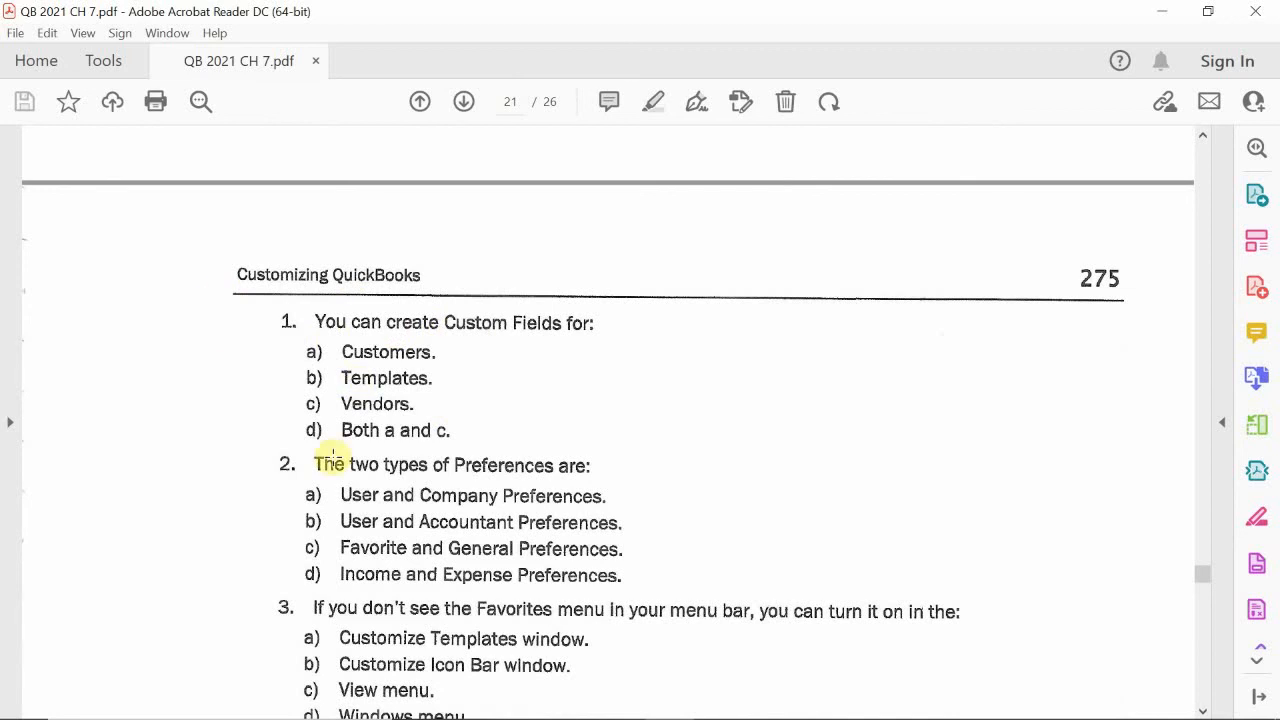
pyautogui.scroll(-1, 229, 429)
pyautogui.scroll(-2, 225, 432)
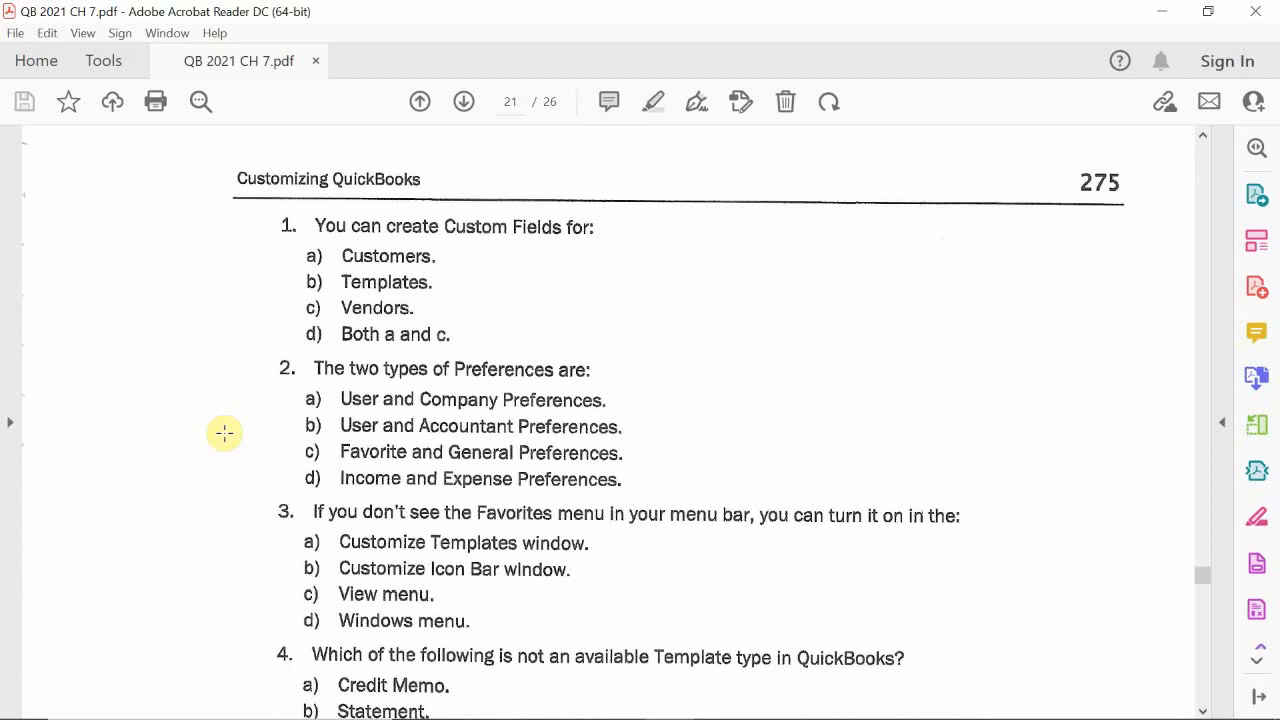
pyautogui.scroll(-3, 224, 432)
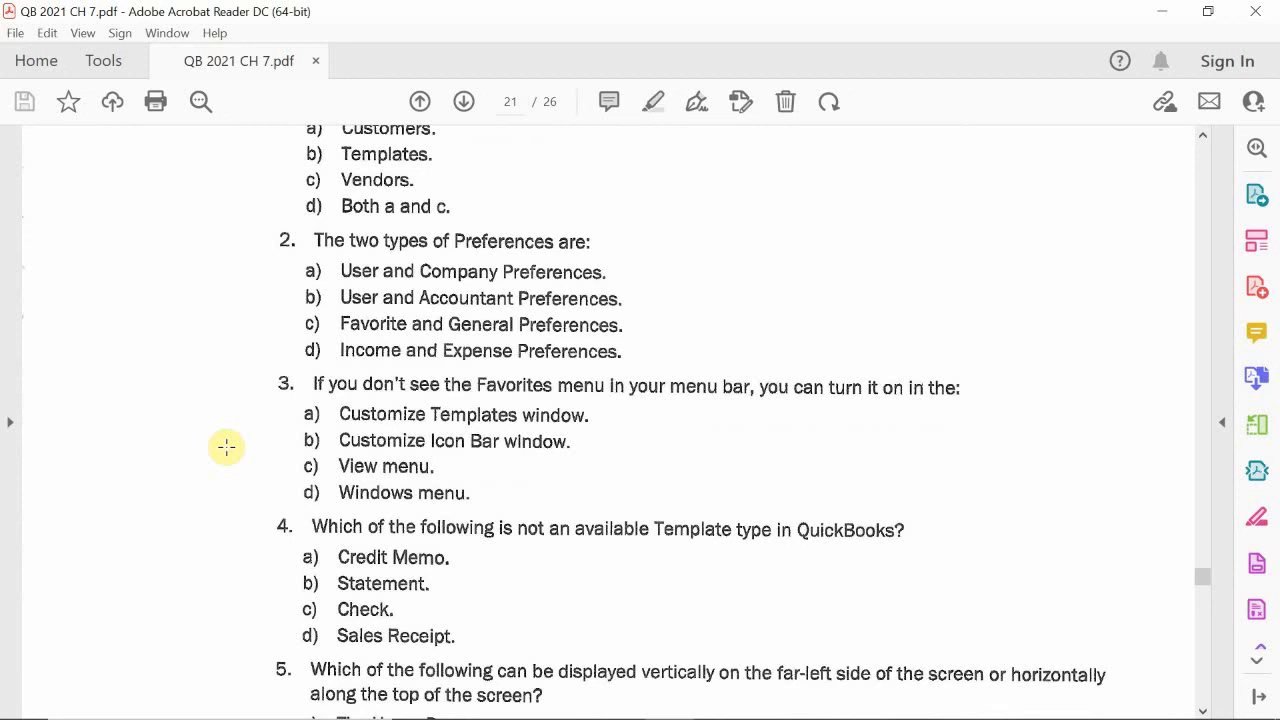
pyautogui.scroll(-5, 226, 447)
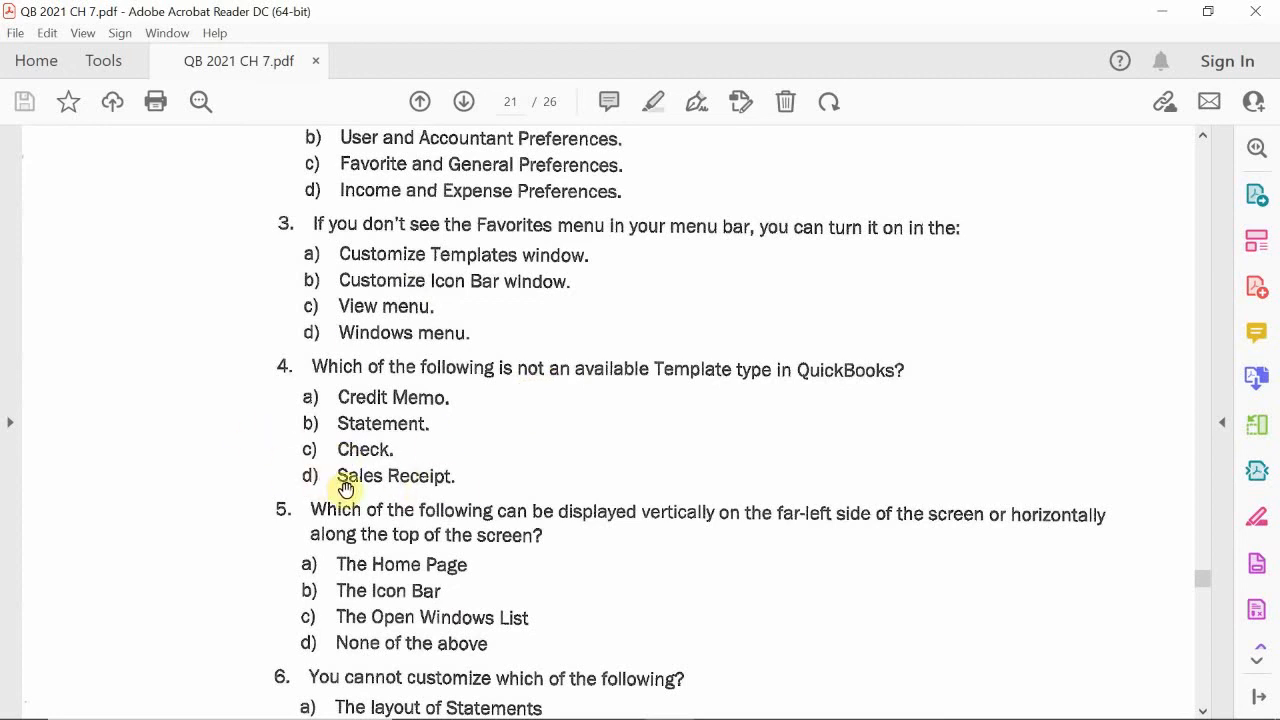
pyautogui.scroll(-2, 274, 429)
pyautogui.scroll(-1, 274, 429)
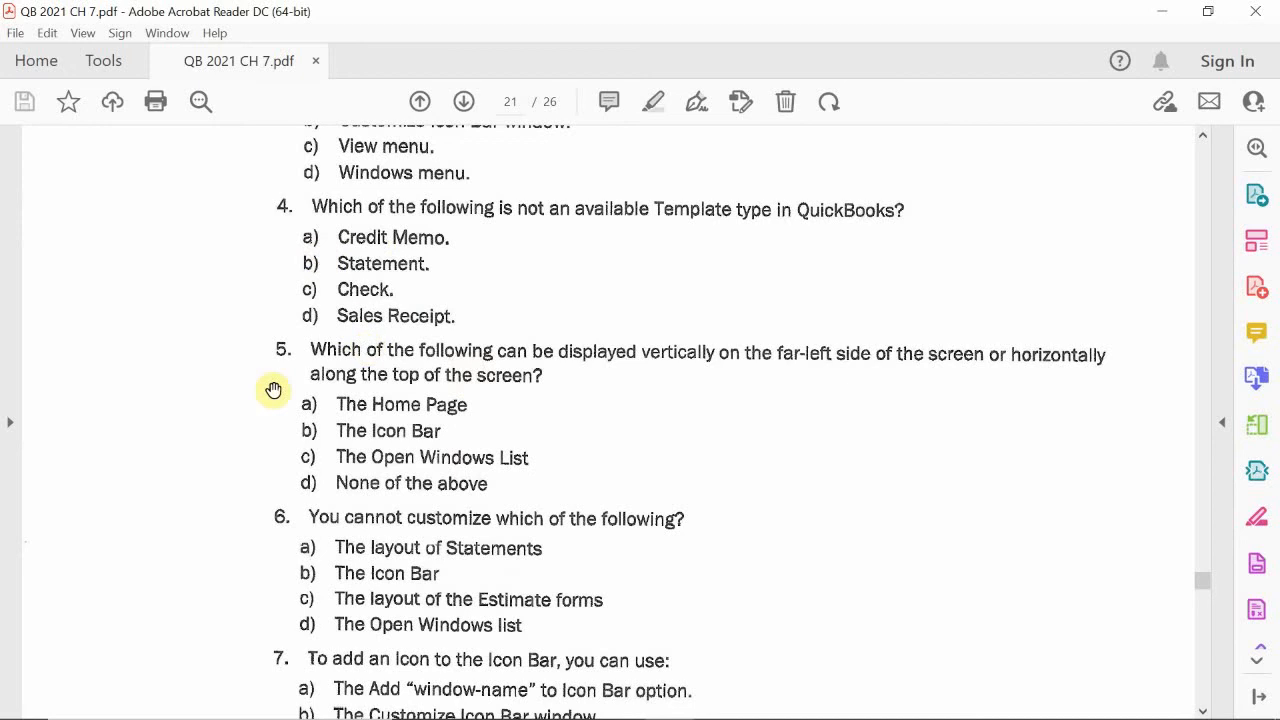
pyautogui.scroll(1, 271, 389)
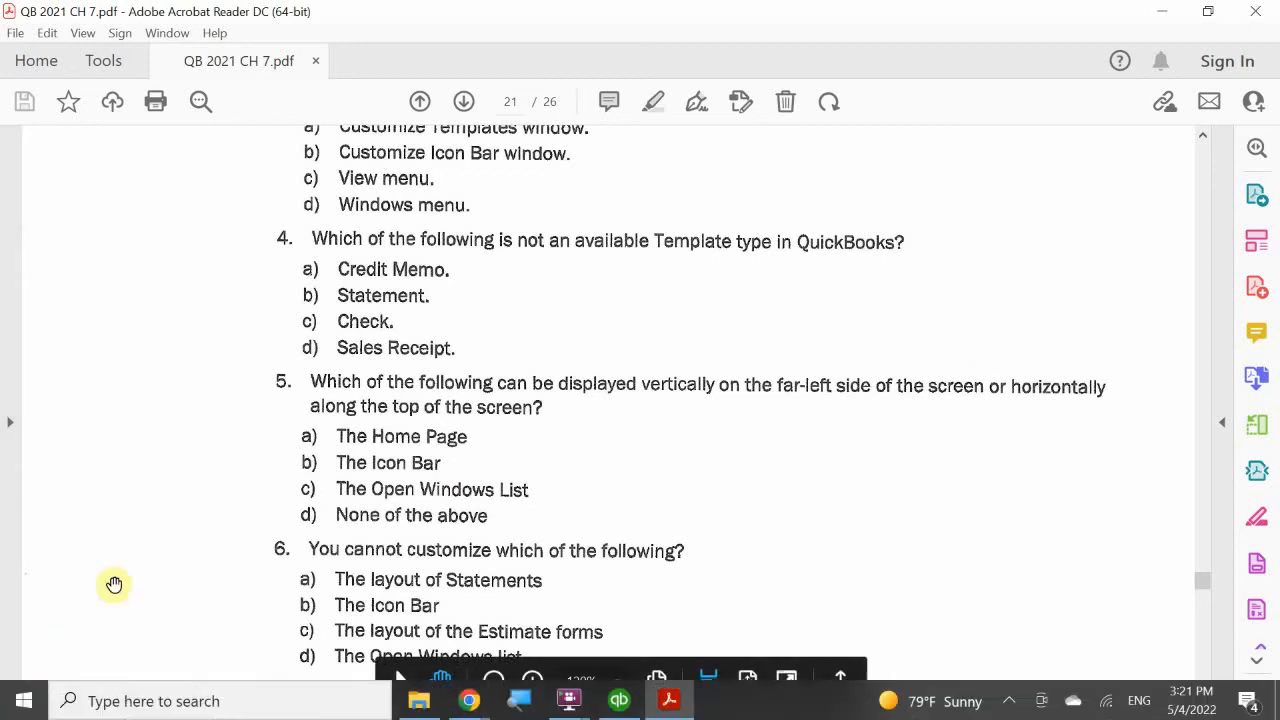
pyautogui.scroll(-3, 190, 405)
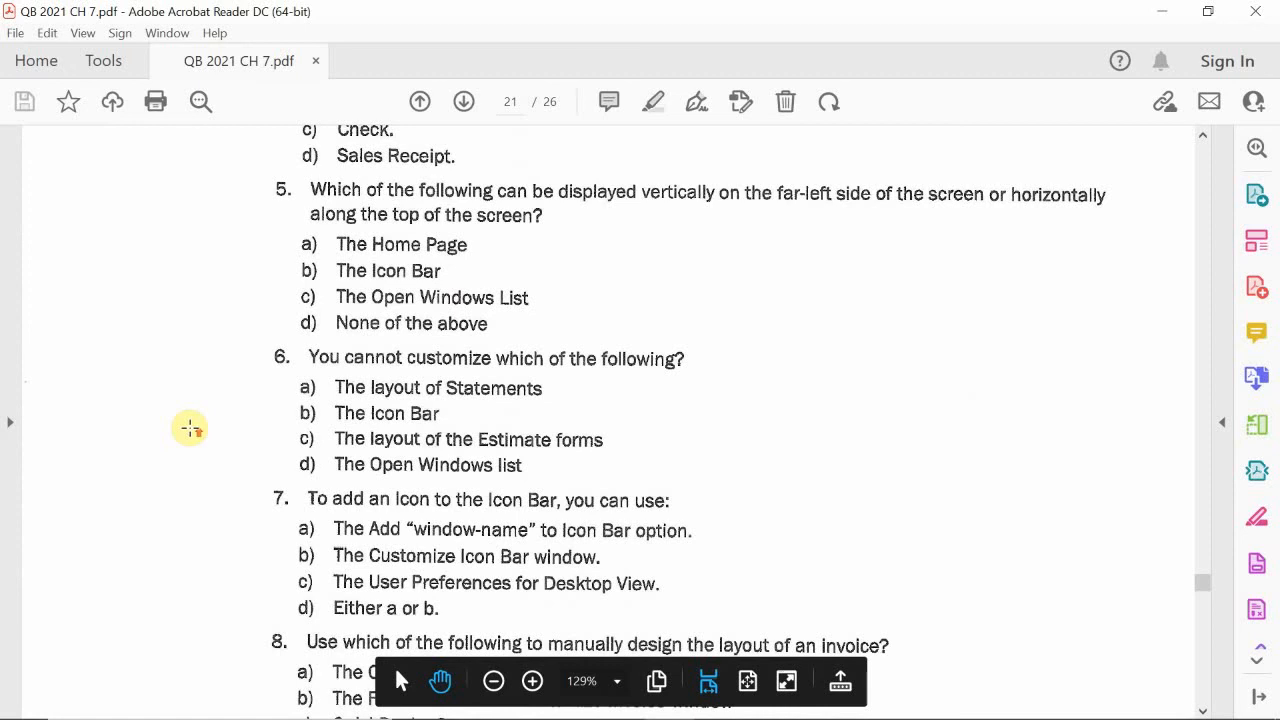
# - Read multiple choice questions 6 to 9 on customizable items, adding icons, manual invoice layout design and Price Level types
pyautogui.scroll(1, 190, 428)
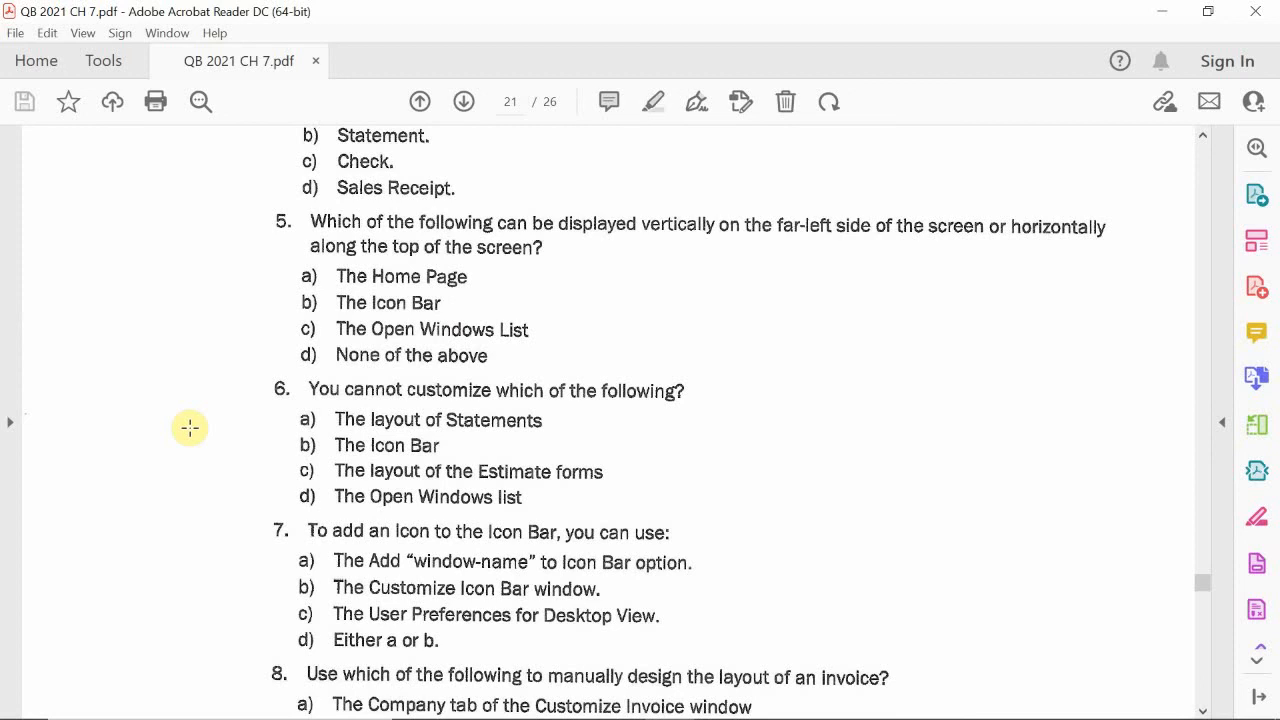
pyautogui.scroll(-1, 190, 428)
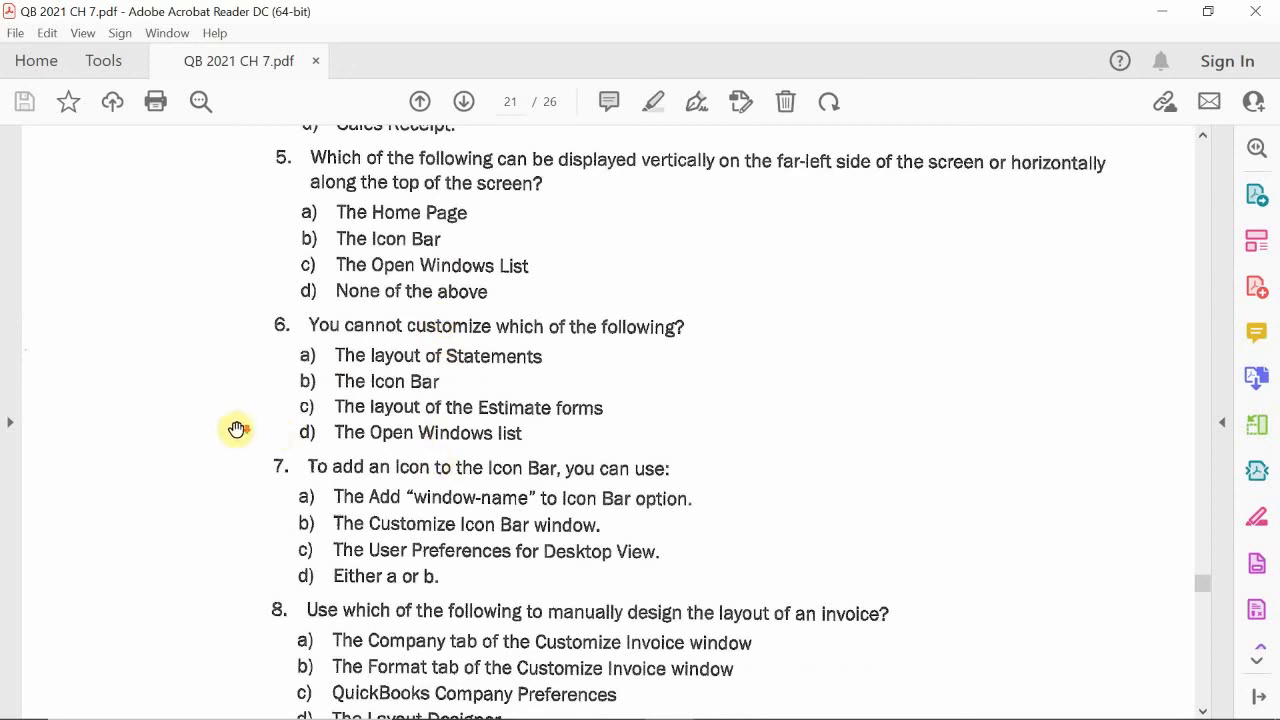
pyautogui.scroll(-1, 237, 429)
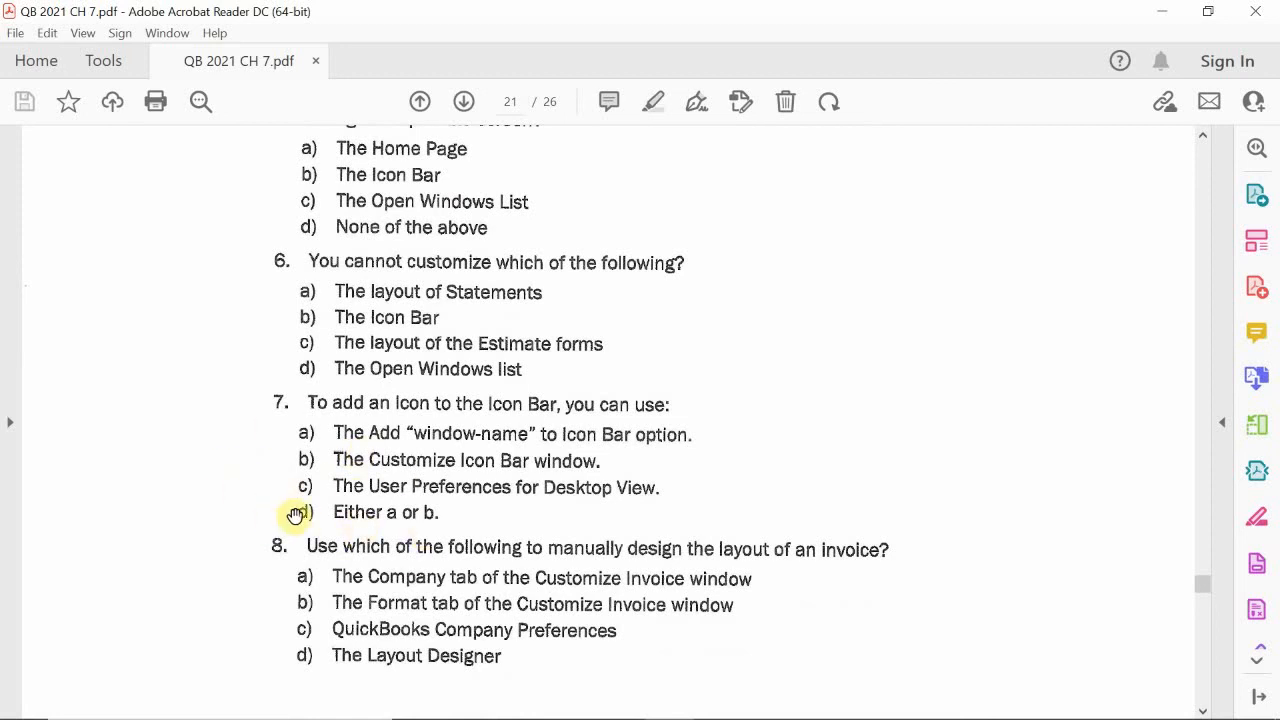
pyautogui.scroll(-2, 277, 512)
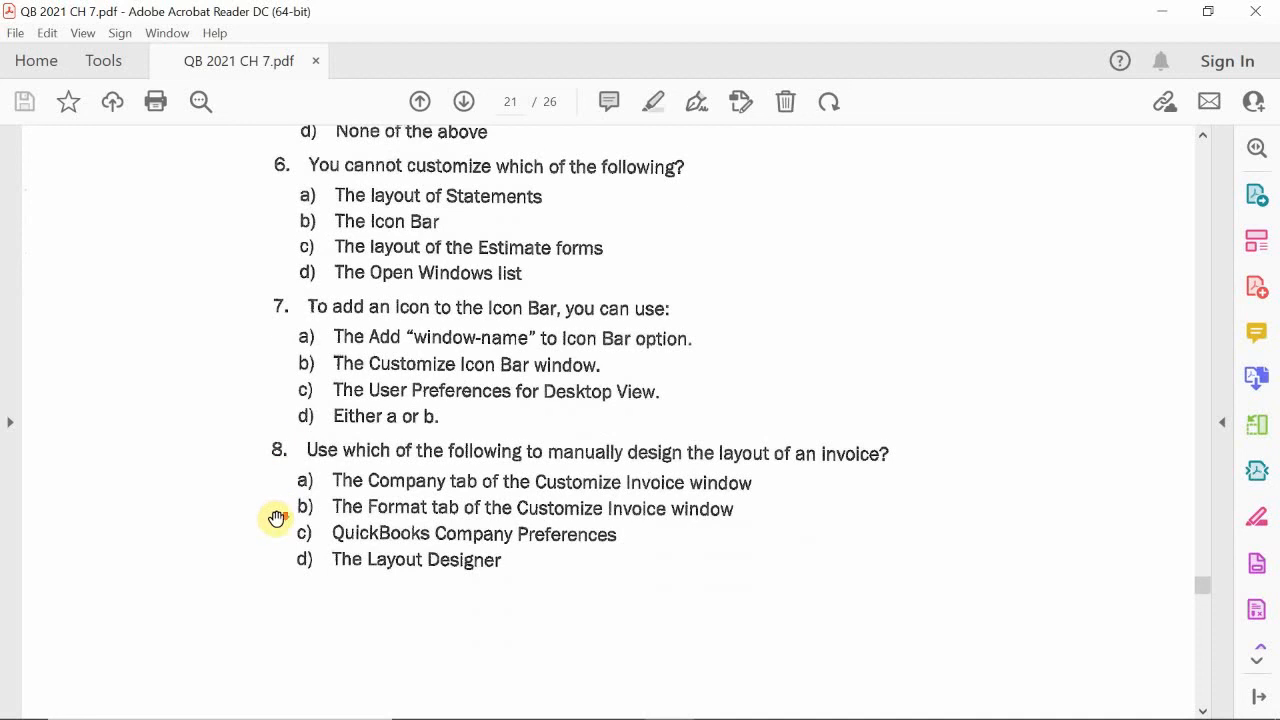
pyautogui.scroll(-1, 277, 517)
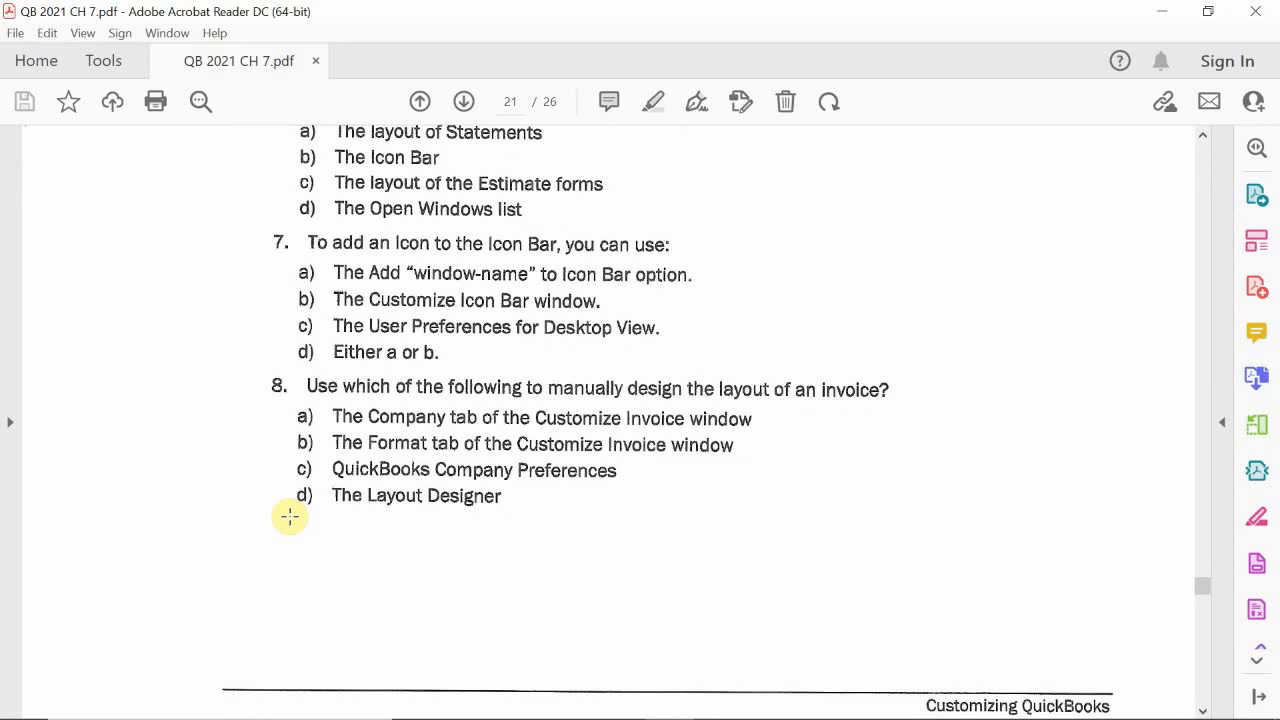
pyautogui.scroll(-1, 290, 517)
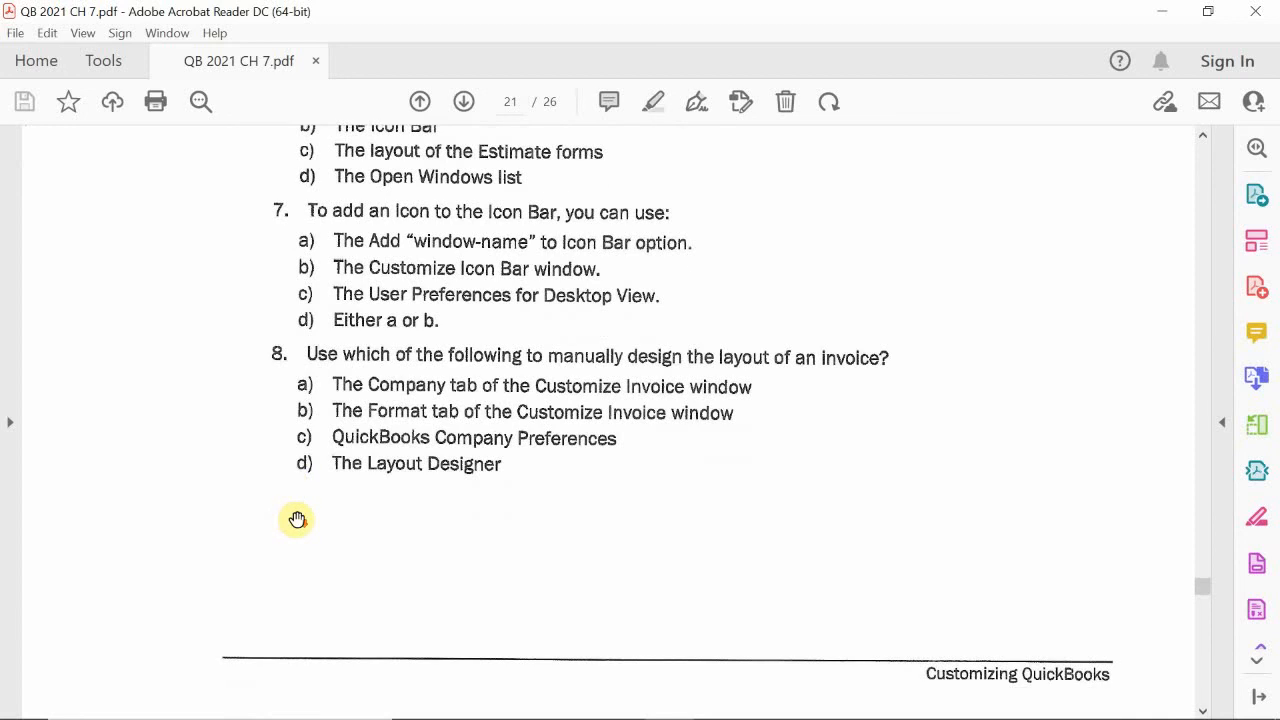
pyautogui.scroll(-1, 296, 519)
pyautogui.scroll(-5, 297, 519)
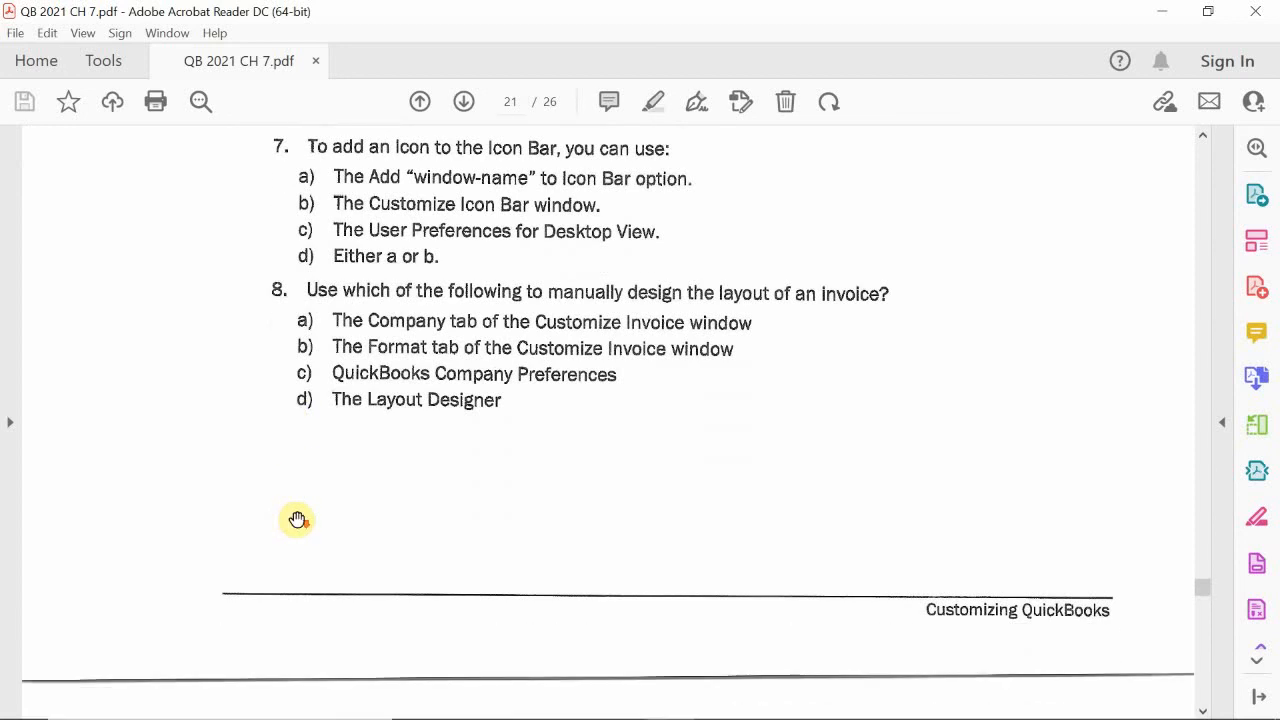
pyautogui.scroll(-5, 298, 519)
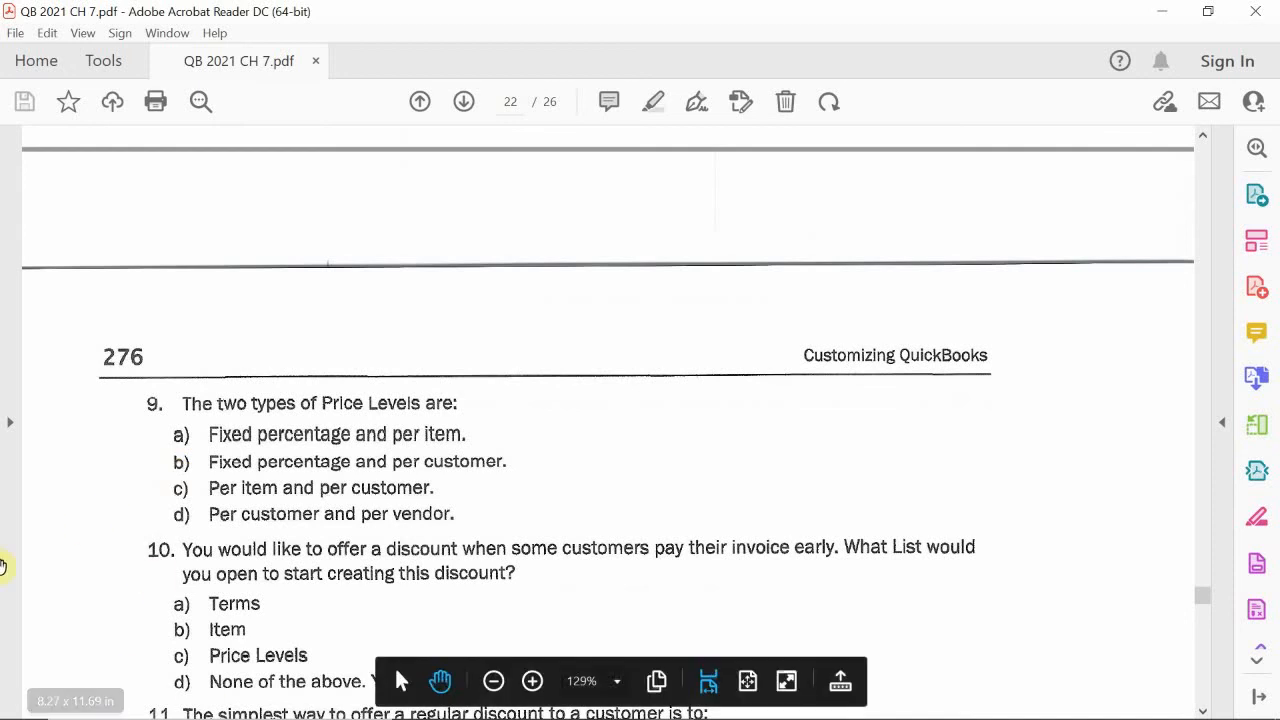
pyautogui.moveTo(540, 718)
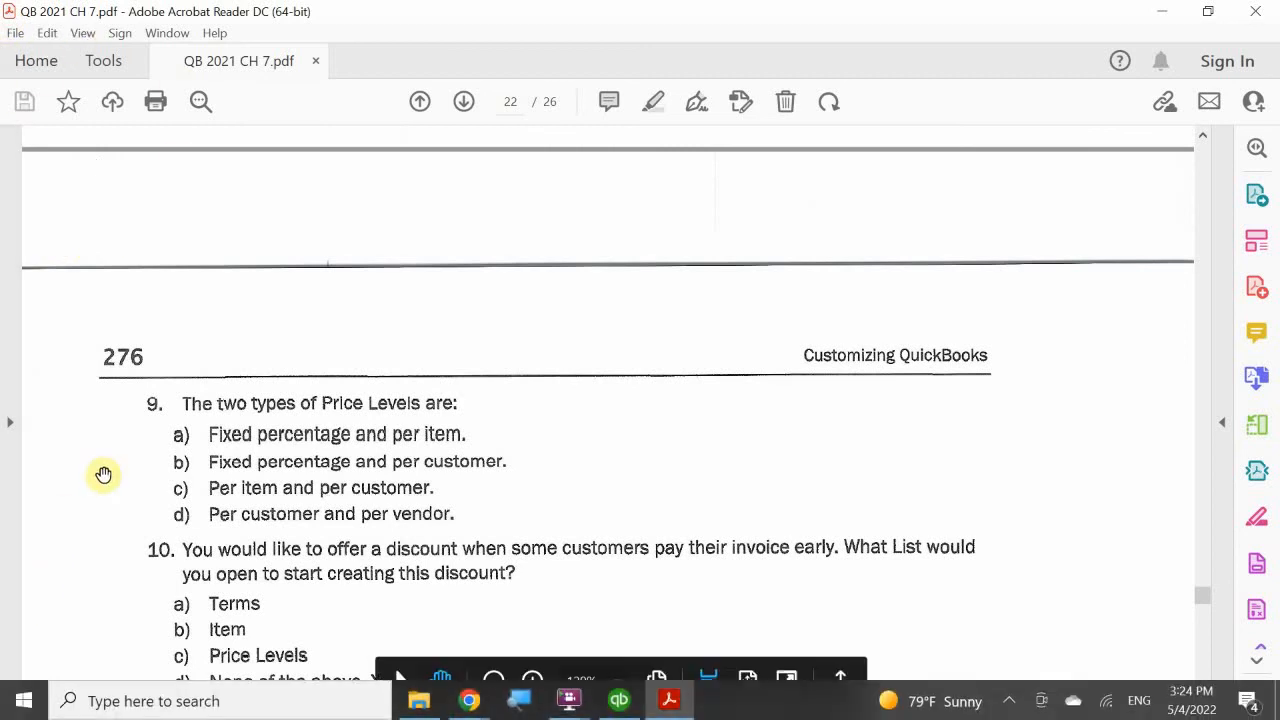
# - Read multiple choice questions 10 to 12 on early payment discounts, regular customer discounts and default Home page settings
pyautogui.scroll(-4, 110, 468)
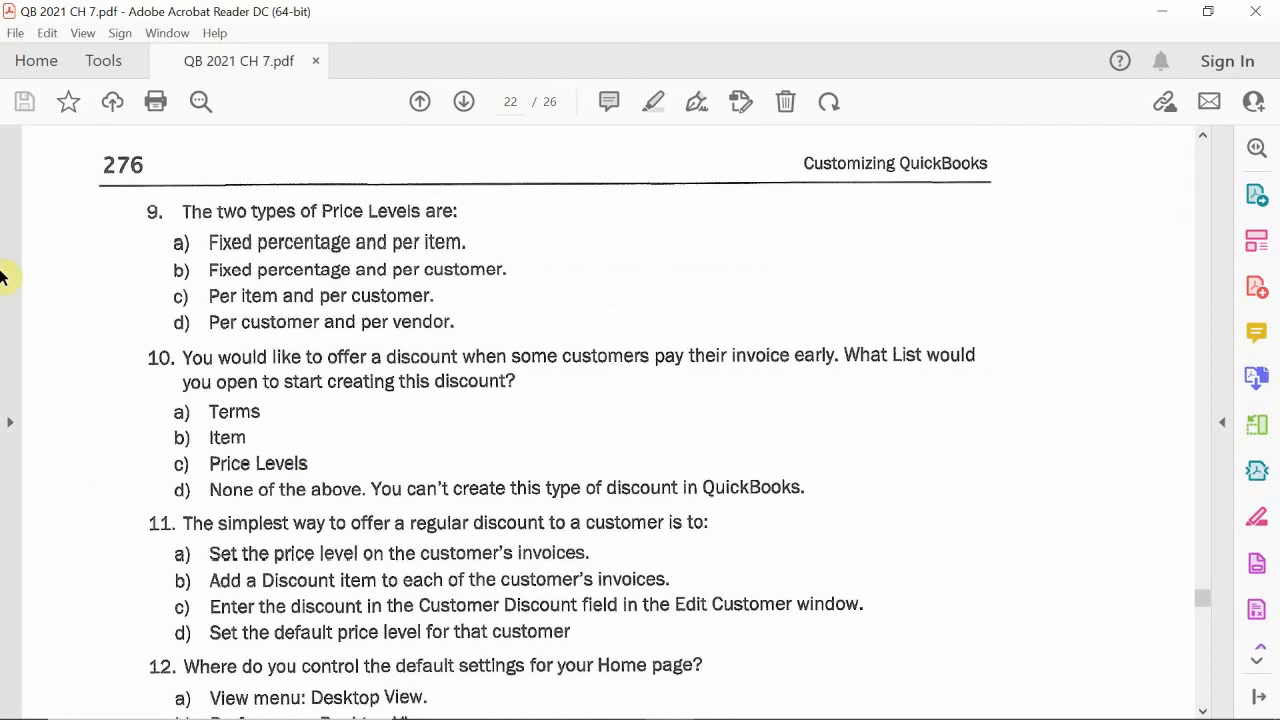
pyautogui.scroll(-2, 129, 483)
pyautogui.scroll(-4, 129, 483)
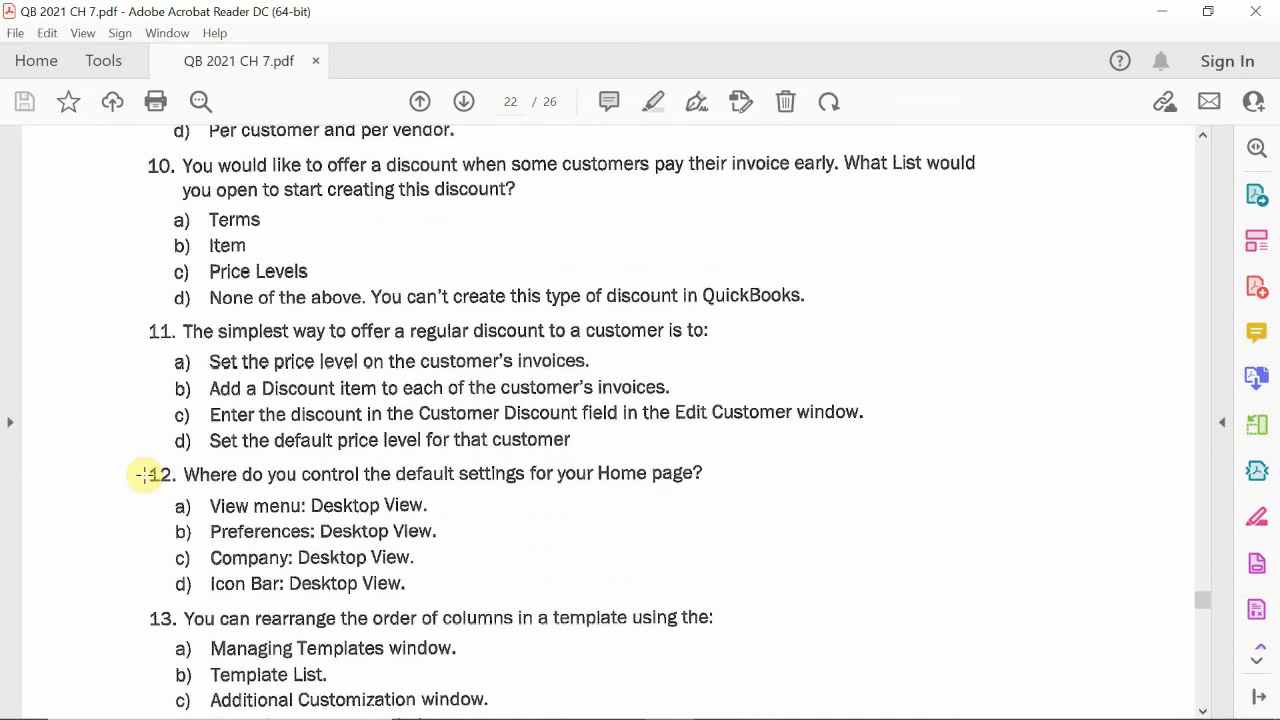
pyautogui.scroll(-3, 145, 473)
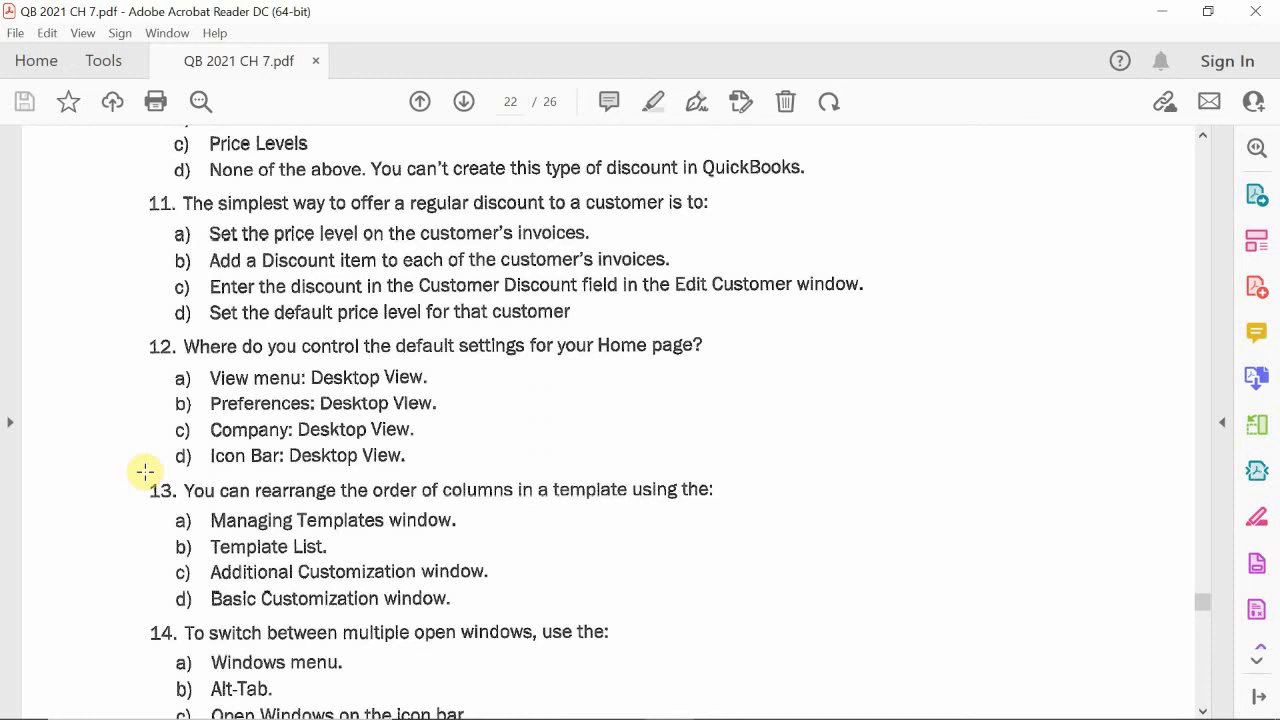
# - Read multiple choice questions 13 to 15 on rearranging template columns, switching between open windows and Home Page icons, up to Completion Statements
pyautogui.scroll(-2, 120, 494)
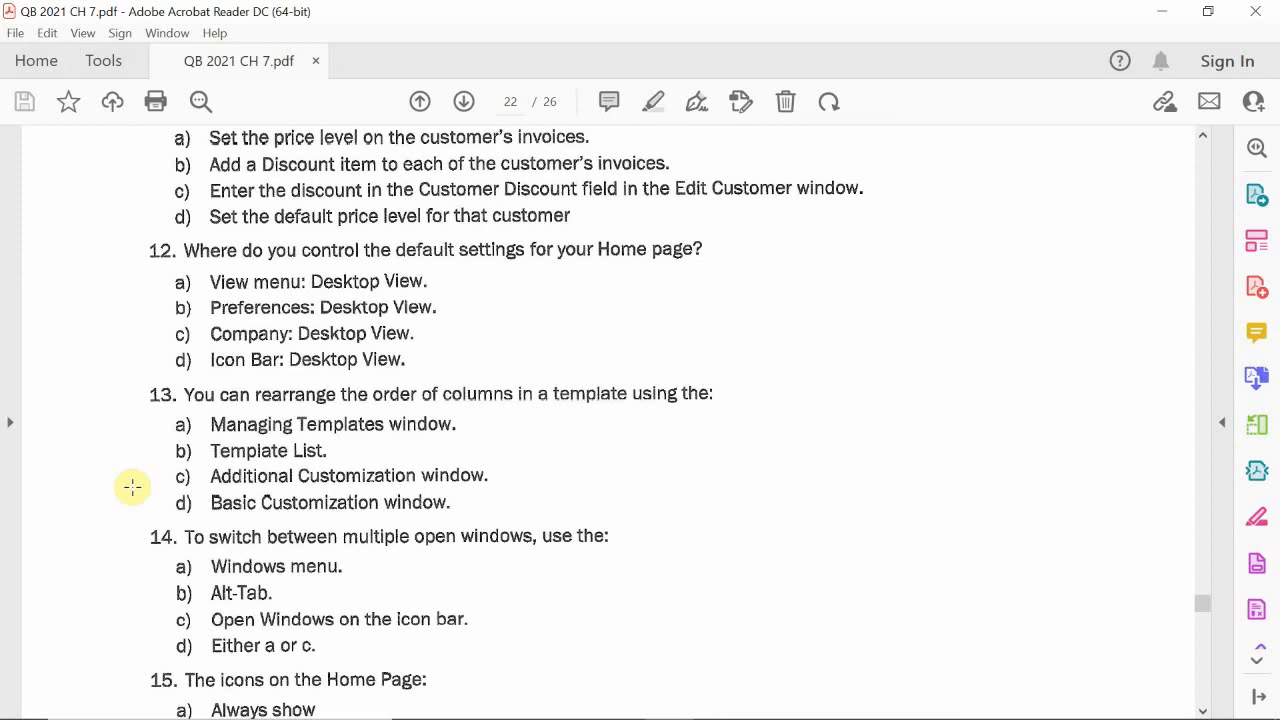
pyautogui.scroll(-1, 132, 487)
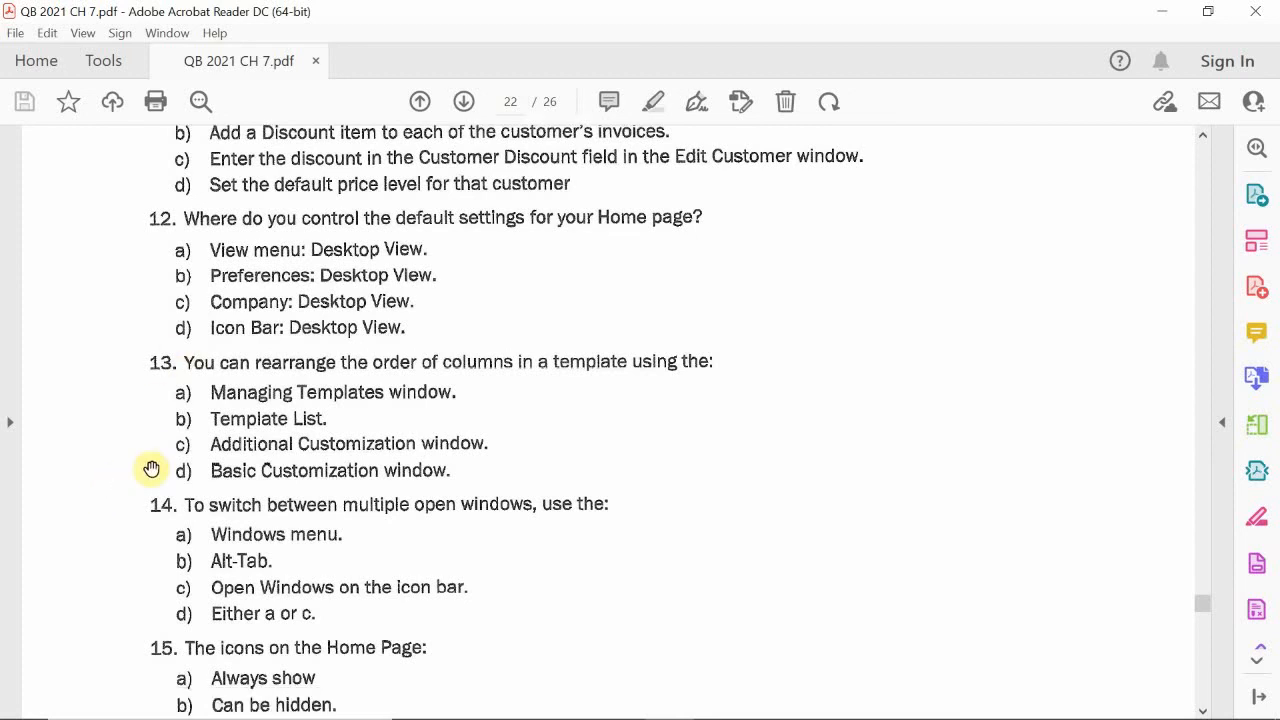
pyautogui.scroll(-1, 132, 490)
pyautogui.scroll(-2, 136, 496)
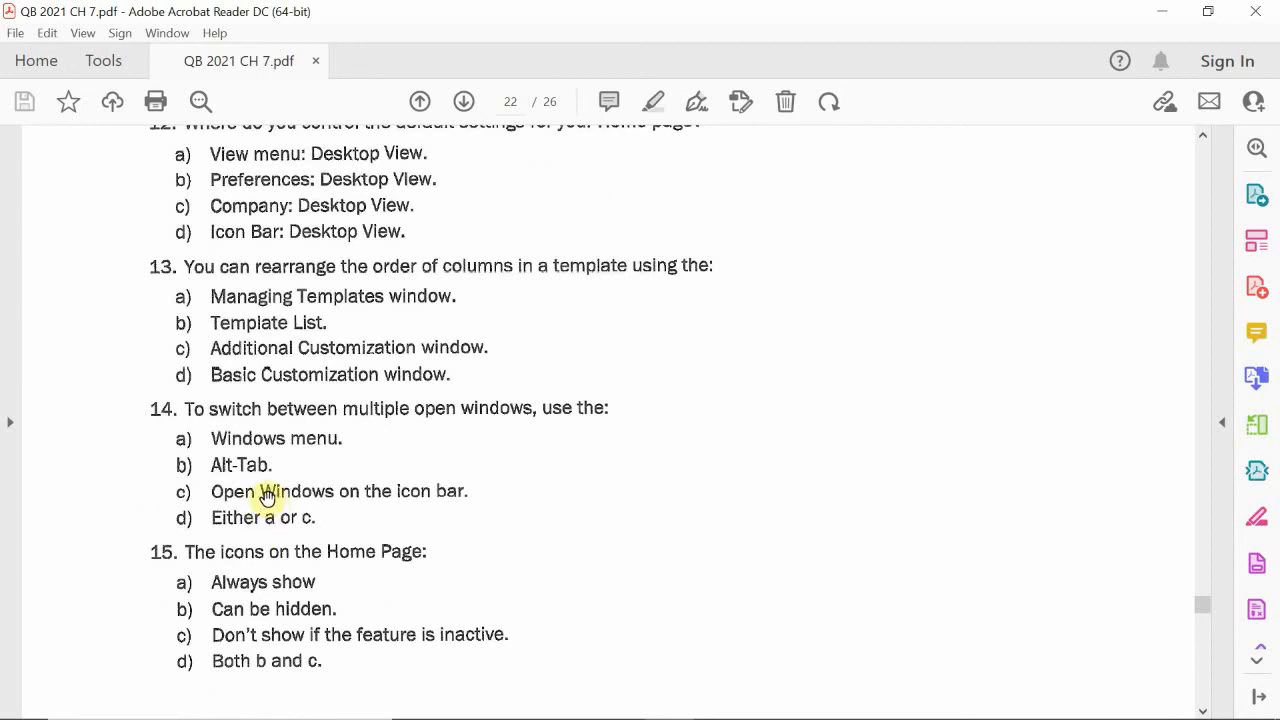
pyautogui.scroll(-1, 160, 510)
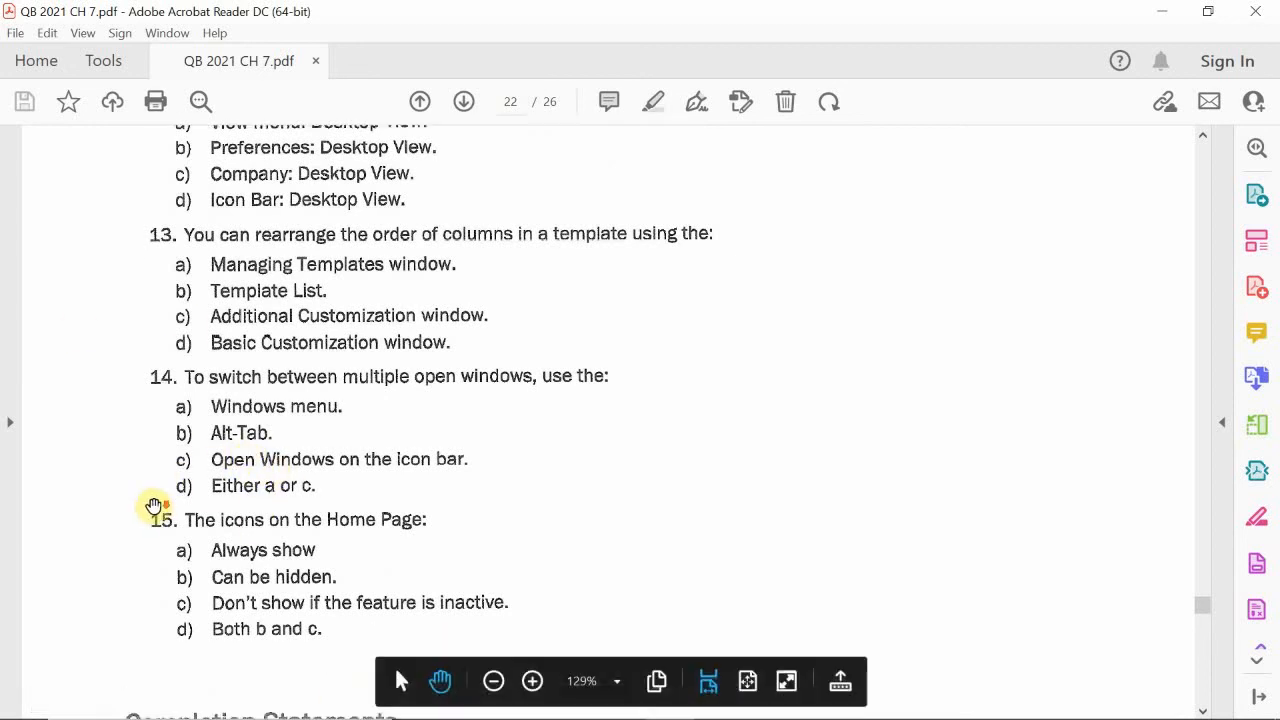
pyautogui.scroll(-3, 154, 506)
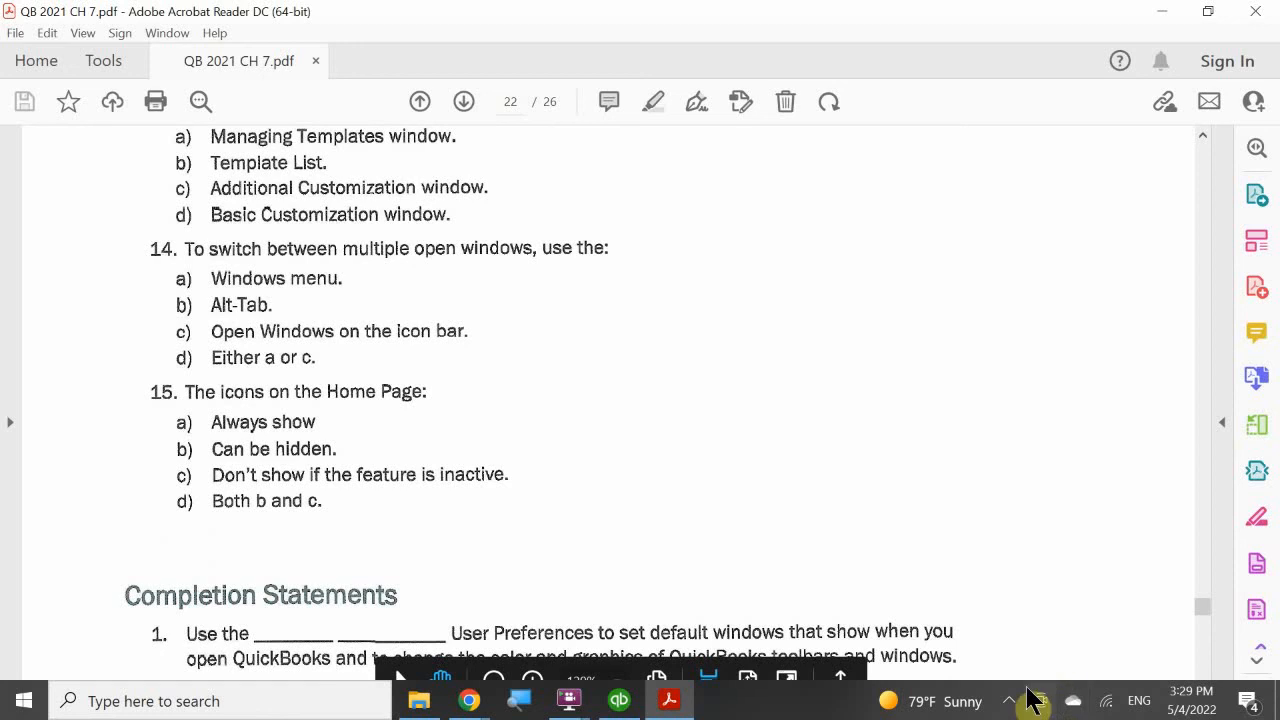
pyautogui.click(1011, 701)
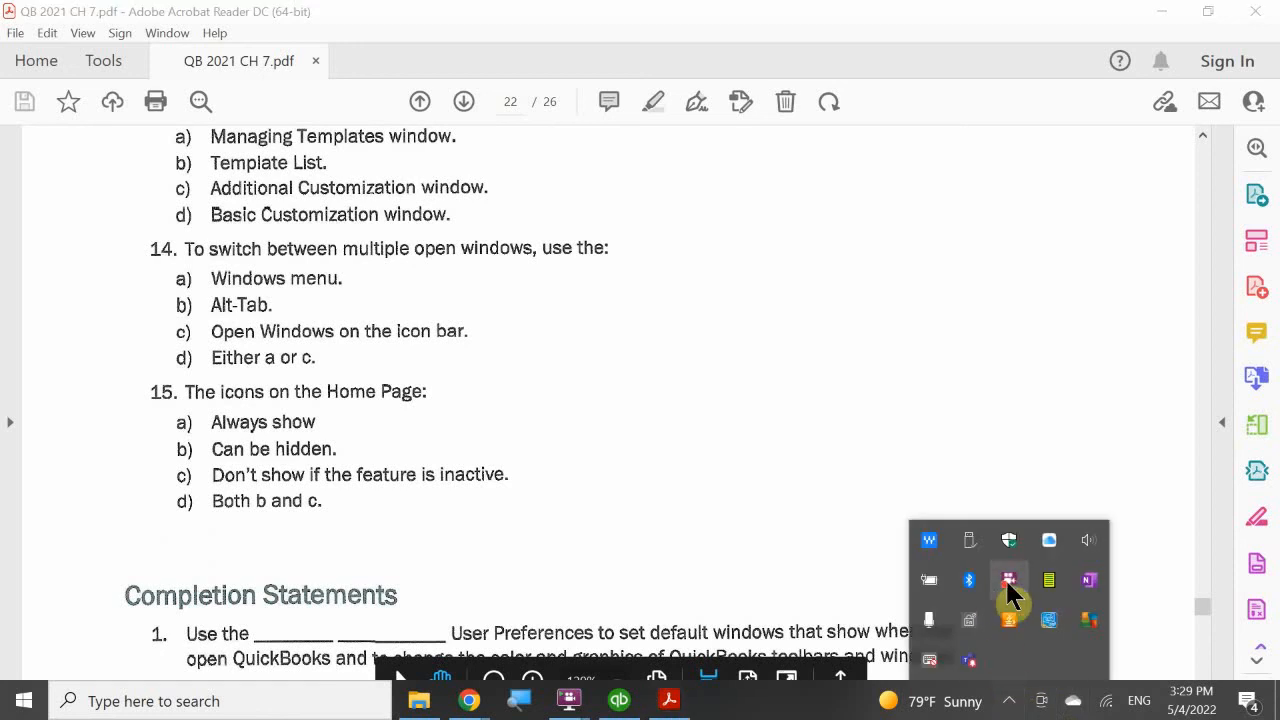